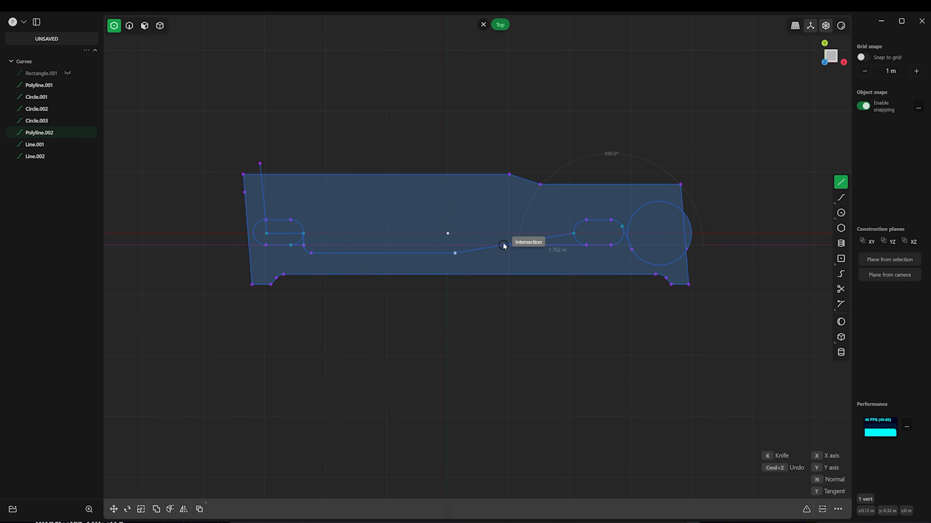
- Draw a horizontal line from the sloped curve along the right slot's lower edge, continuing with a short line to the end circle
right_click(445, 245)
key(g)
key(shift+a)
click(611, 245)
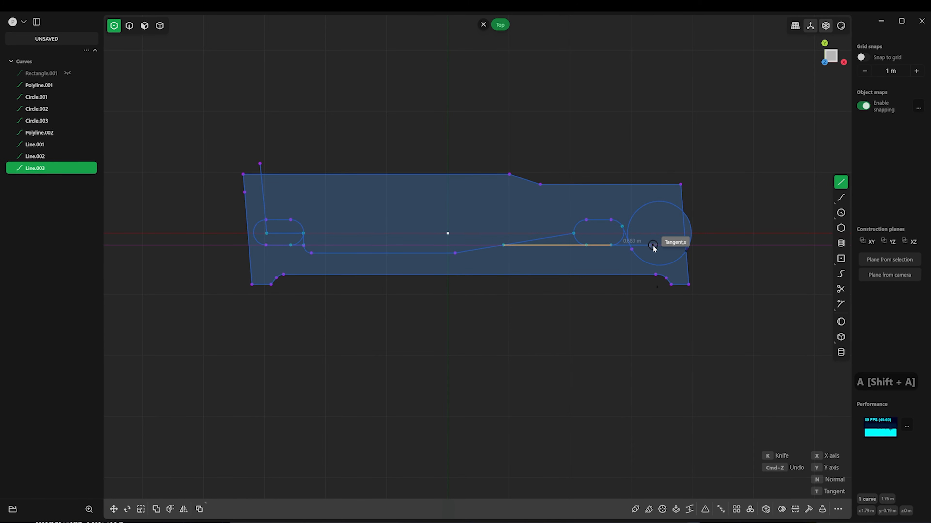
click(631, 247)
scroll(604, 251, up, 3)
key(Escape)
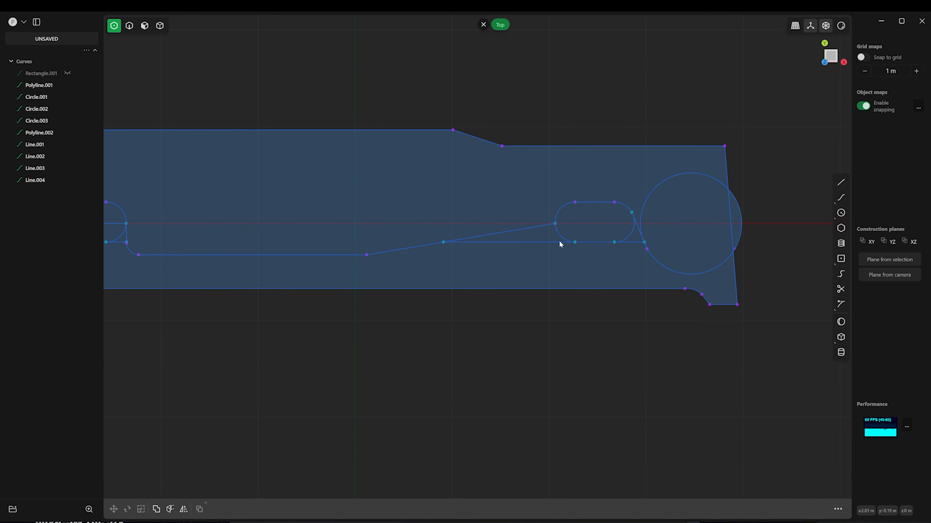
- Join the two collinear horizontal lines beneath the right slot into one curve
key(5)
click(620, 242)
shift+click(556, 241)
key(j)
key(Escape)
scroll(496, 295, down, 4)
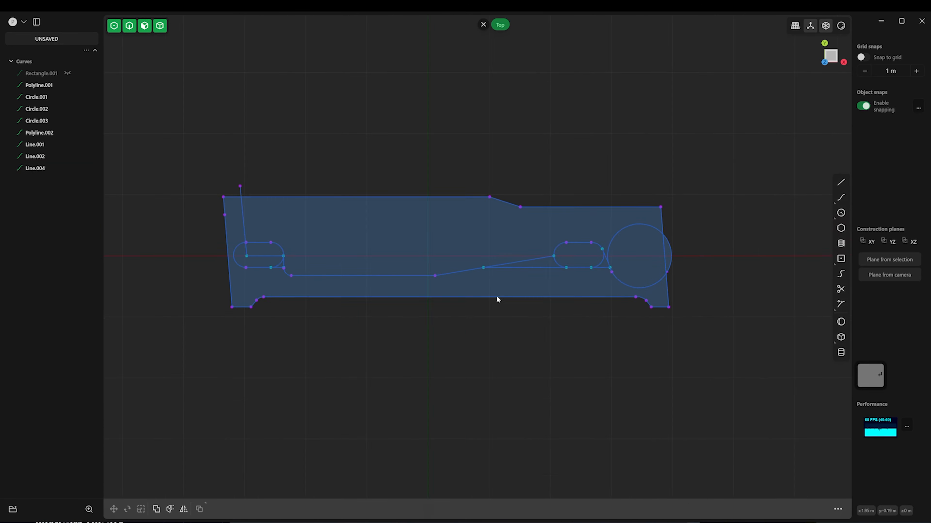
- Add a smaller concentric circle inside the end circle and shift the eight lower points of the outline slightly downward
right_drag(495, 295, 537, 294)
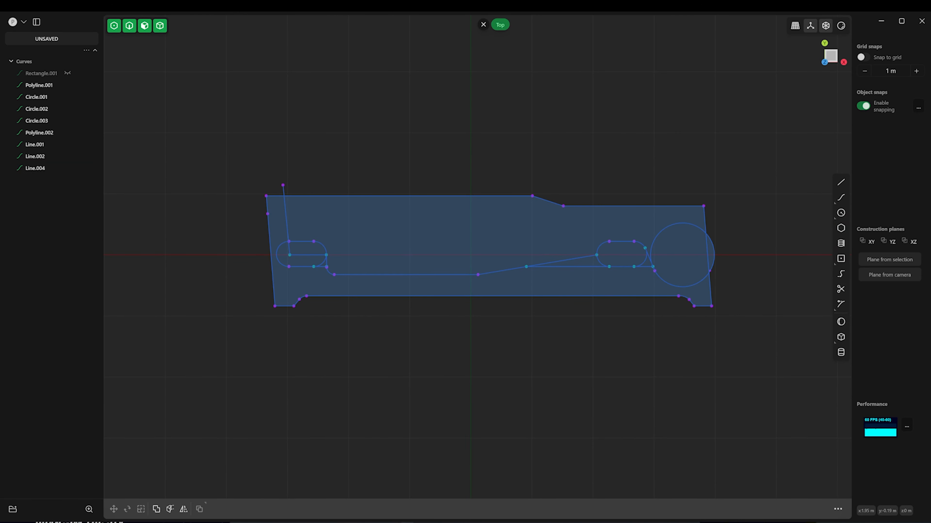
click(693, 281)
key(1)
drag(737, 295, 266, 362)
drag(254, 328, 750, 295)
key(g)
click(493, 279)
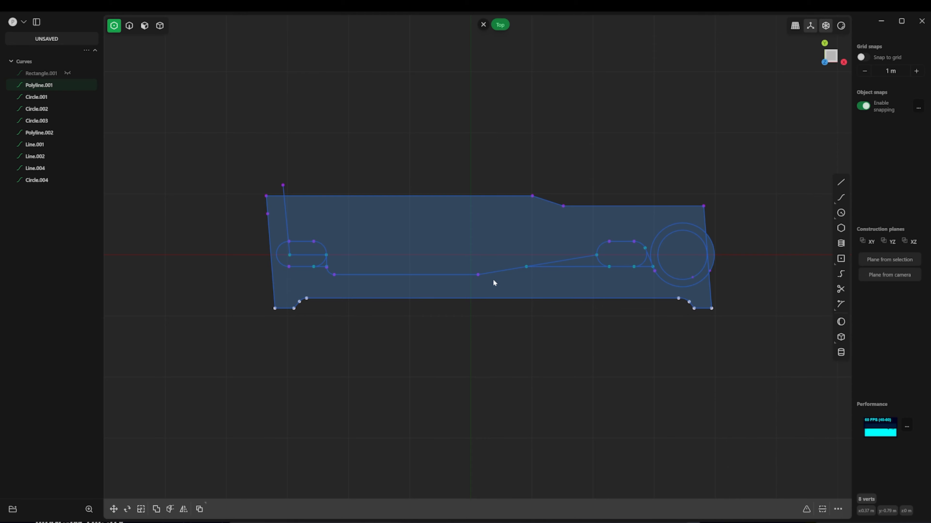
- Extrude the whole outline's regions, leaving out the outer end circle, downward into a solid plate
key(5)
key(ctrl+a)
right_drag(493, 283, 549, 323)
ctrl+click(705, 253)
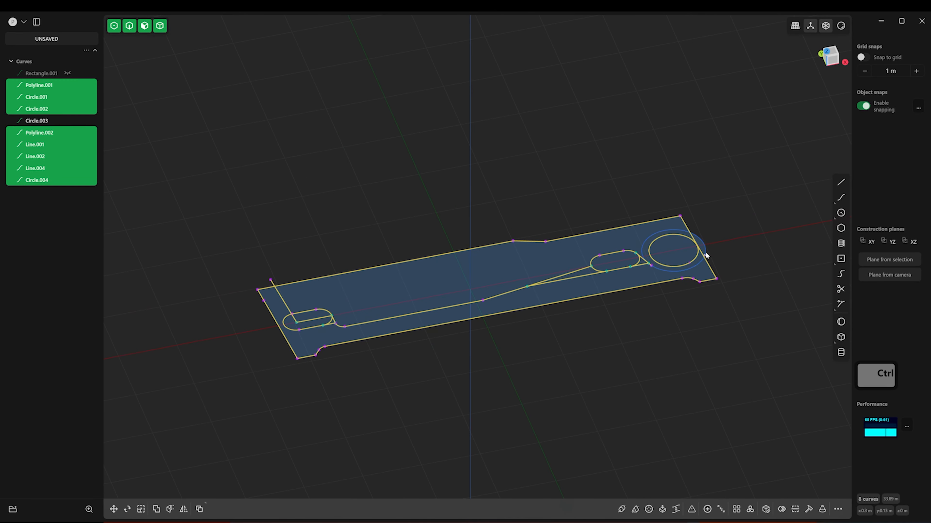
key(e)
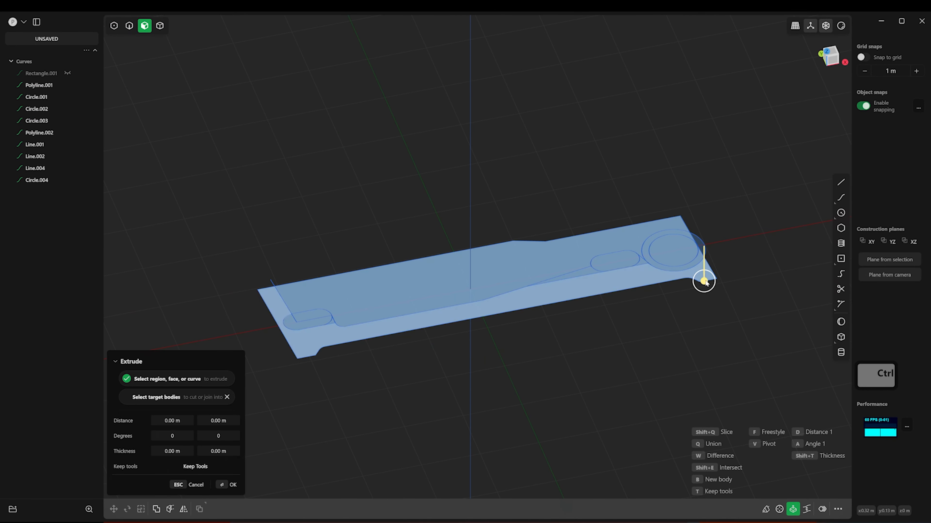
click(703, 304)
- Extrude the region above the stepped inner profile down into the plate to cut a recess
click(338, 308)
key(e)
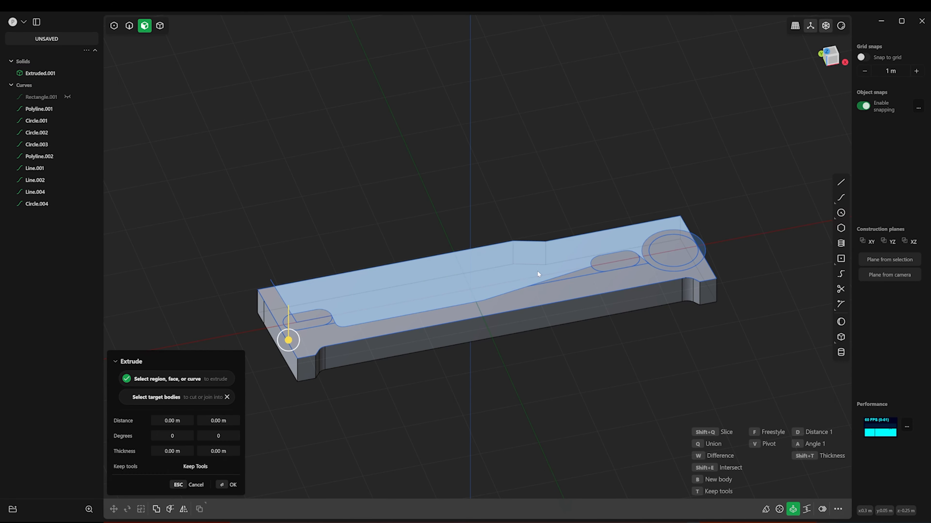
alt+drag(528, 293, 619, 293)
right_click(621, 272)
- Duplicate the recess floor face and extrude the copy upward into a separate solid that rises above the plate
click(578, 380)
key(shift+d)
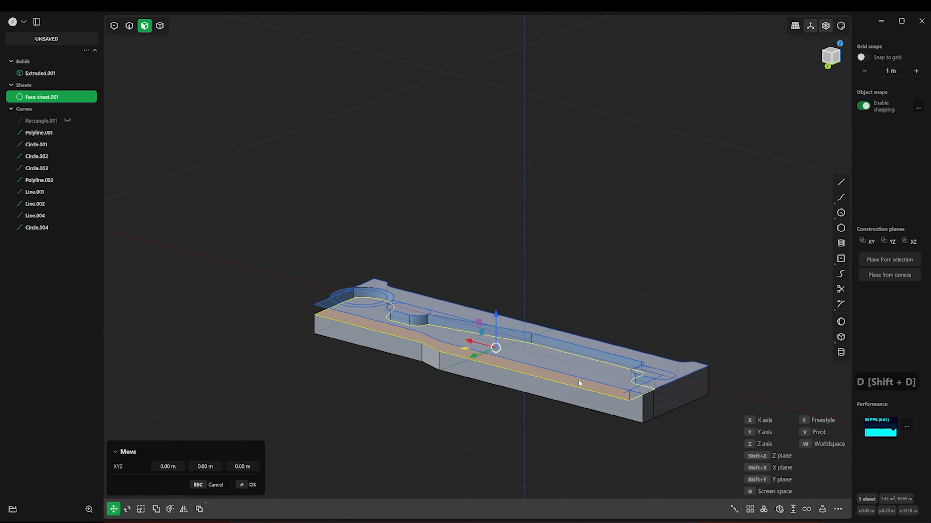
click(791, 509)
right_click(680, 357)
alt+drag(659, 387, 690, 359)
alt+middle_drag(691, 359, 591, 310)
- Add an edge cut along the plate's long side face, level with the recess floor's corner
key(ctrl+r)
key(Tab)
scroll(614, 316, up, 5)
click(616, 310)
key(shift+r)
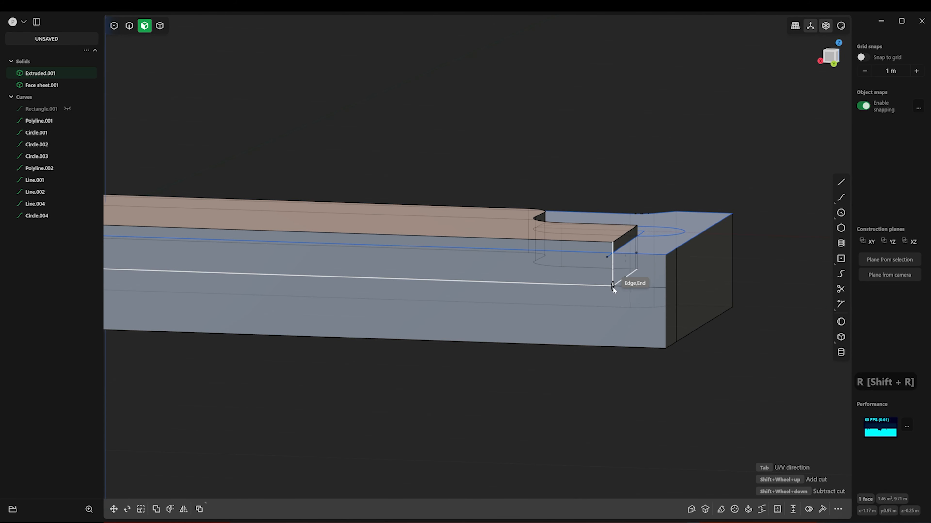
click(612, 287)
click(577, 309)
- Push the plate's cut long side face inward, flush with the narrower section of the outline
alt+drag(577, 309, 603, 278)
scroll(603, 278, down, 5)
alt+middle_drag(603, 279, 765, 282)
drag(768, 281, 768, 287)
right_click(466, 315)
alt+drag(550, 330, 586, 201)
- Hide the raised upper solid and view the plate from the top
click(556, 259)
double_click(556, 261)
key(h)
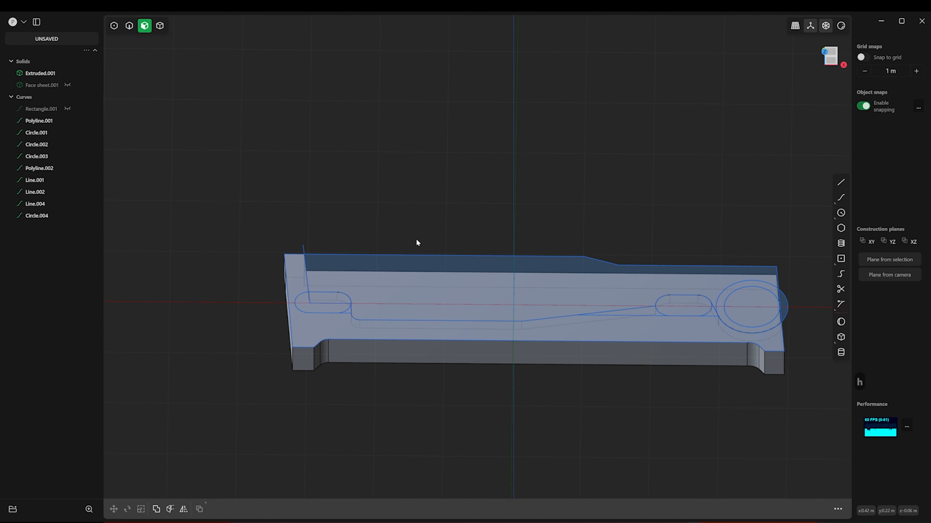
alt+drag(416, 243, 429, 279)
click(830, 55)
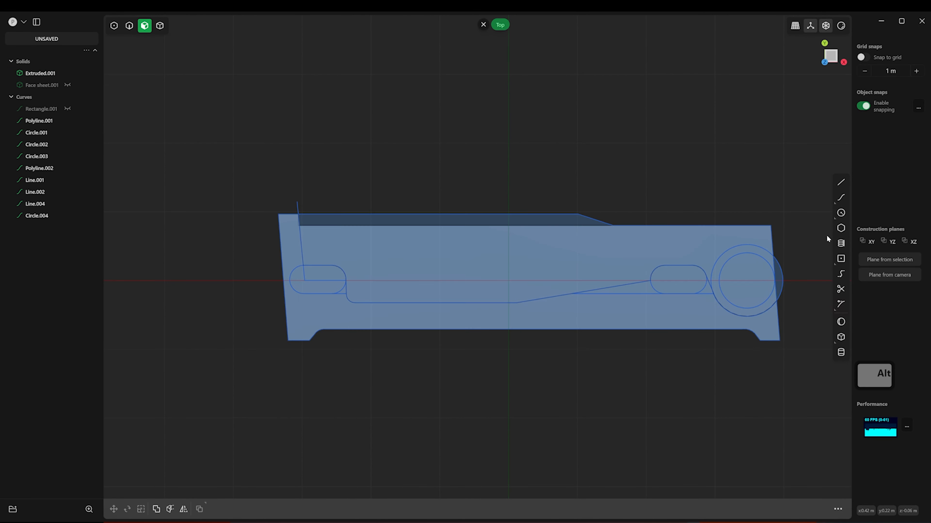
- Connect the two slots with horizontal lines along their upper and lower edges to form one long slot
scroll(347, 294, up, 6)
click(346, 294)
alt+middle_drag(476, 259, 214, 247)
click(762, 222)
scroll(731, 224, down, 3)
click(730, 222)
click(762, 198)
- Cut the plate with the curves of both slots and their two connecting lines
click(623, 200)
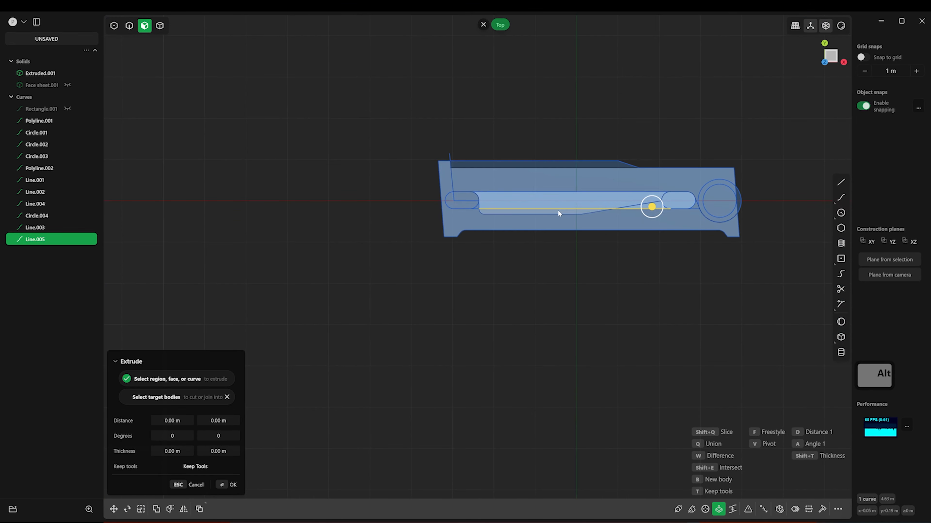
scroll(468, 198, up, 4)
click(454, 220)
key(2)
click(447, 220)
shift+click(513, 225)
shift+click(511, 180)
alt+middle_drag(623, 198, 197, 183)
shift+click(617, 166)
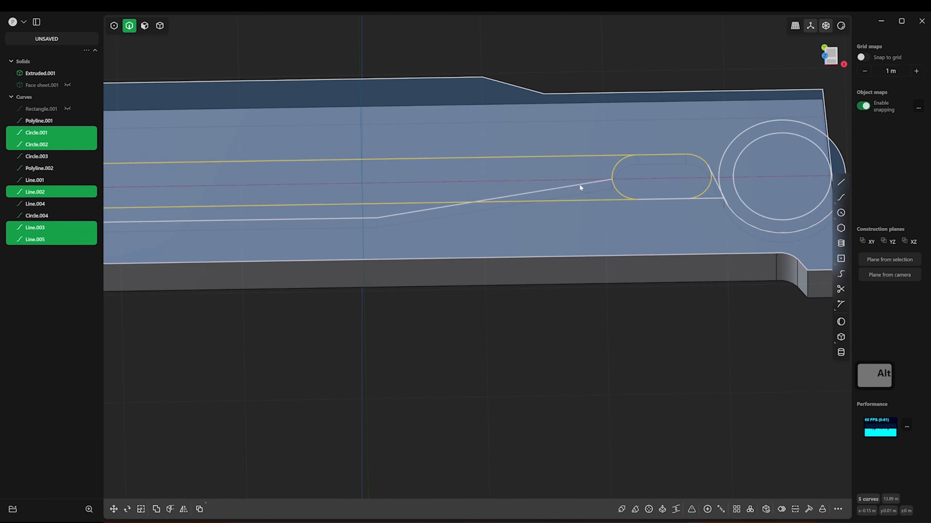
alt+drag(580, 185, 619, 158)
scroll(513, 227, down, 5)
key(shift+i)
click(463, 255)
- Hide the sketch curves and remove the plate material inside the long slot
click(76, 97)
alt+drag(410, 242, 370, 304)
key(5)
click(326, 242)
shift+click(593, 253)
scroll(336, 253, up, 5)
shift+click(336, 253)
key(Return)
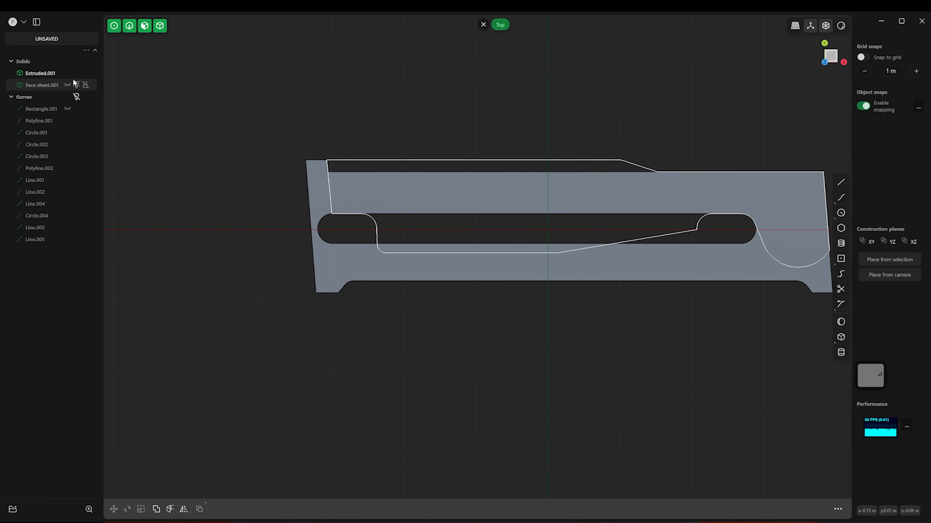
- Show the upper solid and the sketch curves again
click(67, 85)
click(76, 98)
scroll(429, 247, down, 4)
- Try to move the right-end points of the sketch curves about 0.12 m along the X axis
drag(478, 166, 704, 321)
click(114, 25)
key(g)
drag(646, 243, 651, 243)
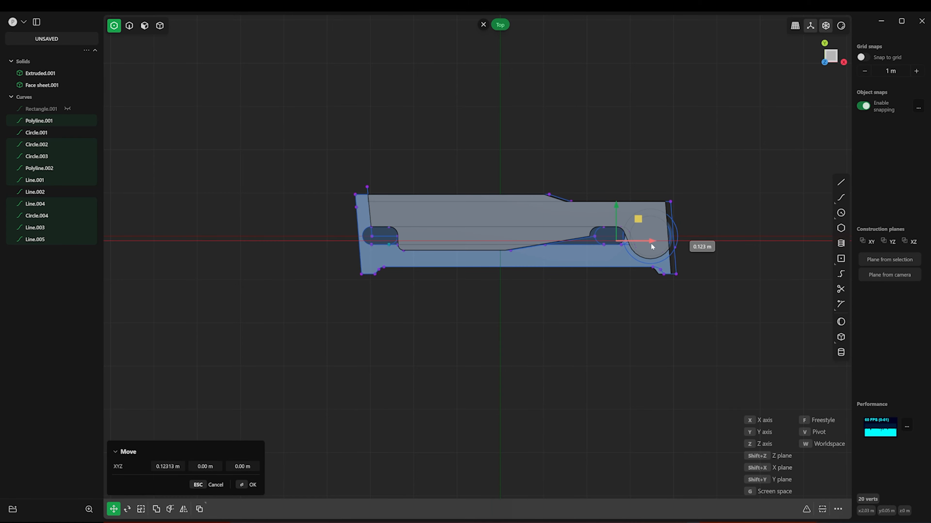
key(Escape)
scroll(666, 245, up, 4)
key(g)
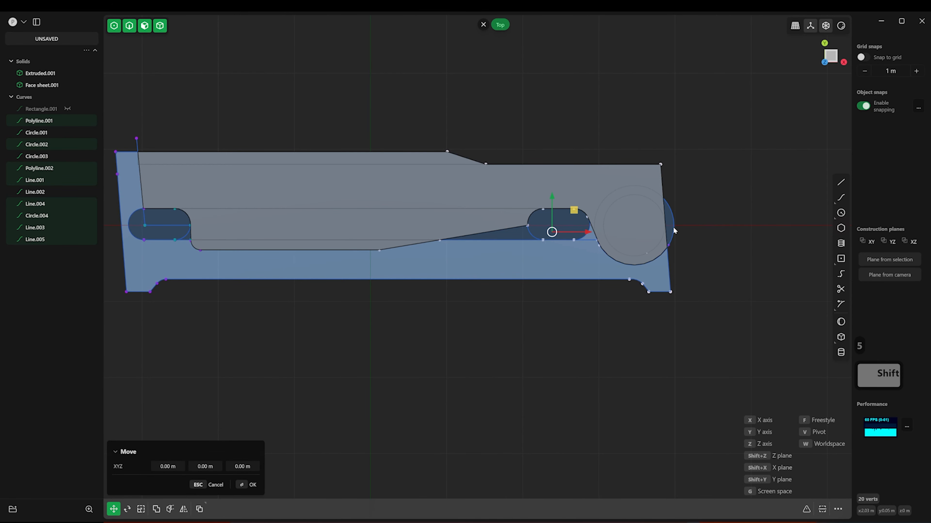
key(Escape)
click(673, 227)
key(g)
key(Escape)
- Try to shift the right end of the solids together with its curves along the X axis
scroll(673, 227, down, 4)
drag(182, 117, 535, 309)
drag(471, 122, 715, 309)
key(g)
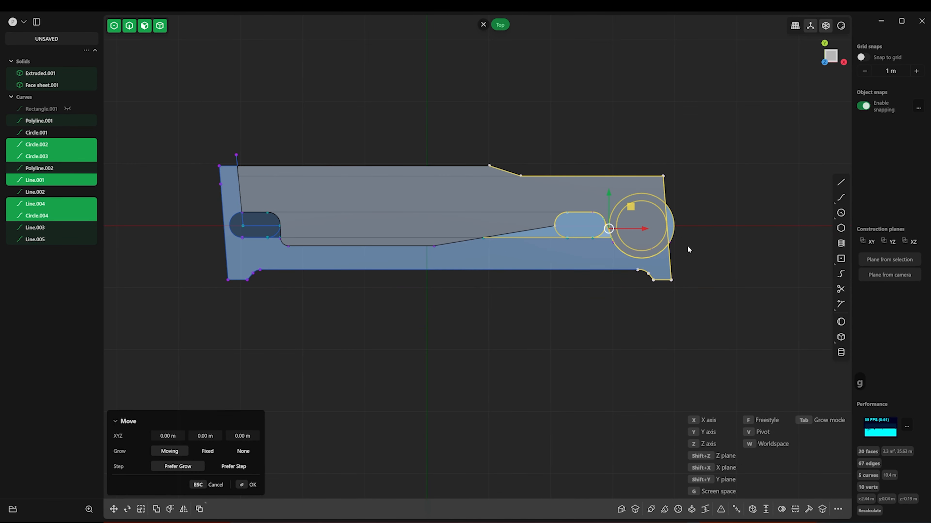
click(638, 300)
key(e)
key(Escape)
click(607, 208)
key(g)
key(Escape)
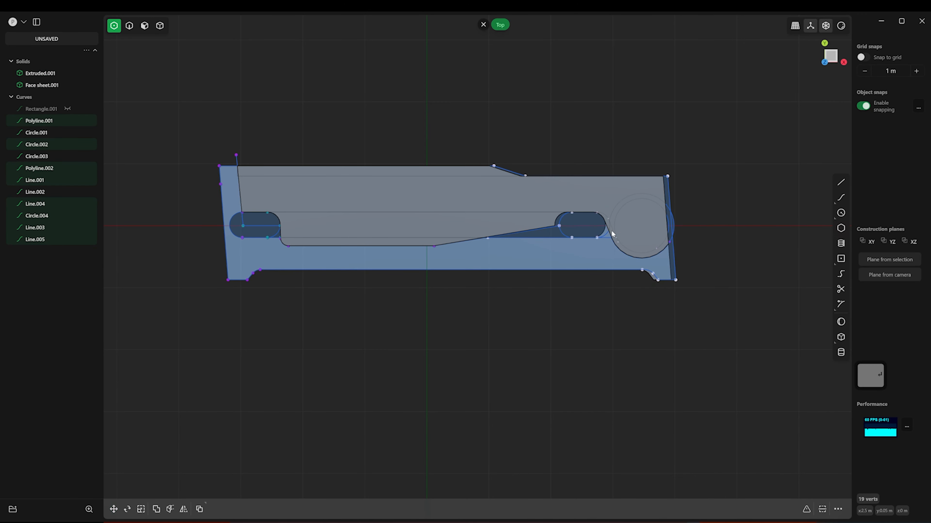
drag(449, 146, 709, 318)
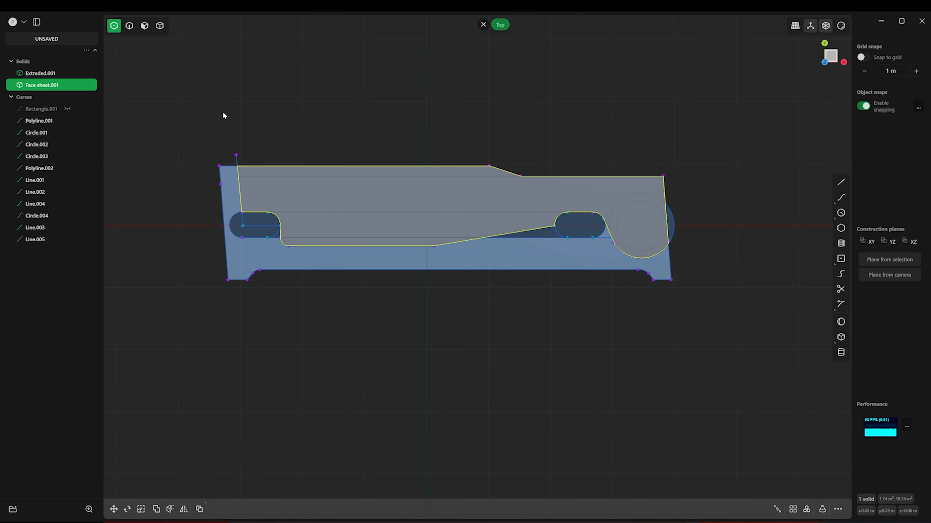
key(g)
middle_drag(709, 318, 692, 293)
key(Escape)
- Move the left end of both solids outward along the negative X axis
drag(373, 313, 278, 158)
key(g)
drag(379, 234, 369, 235)
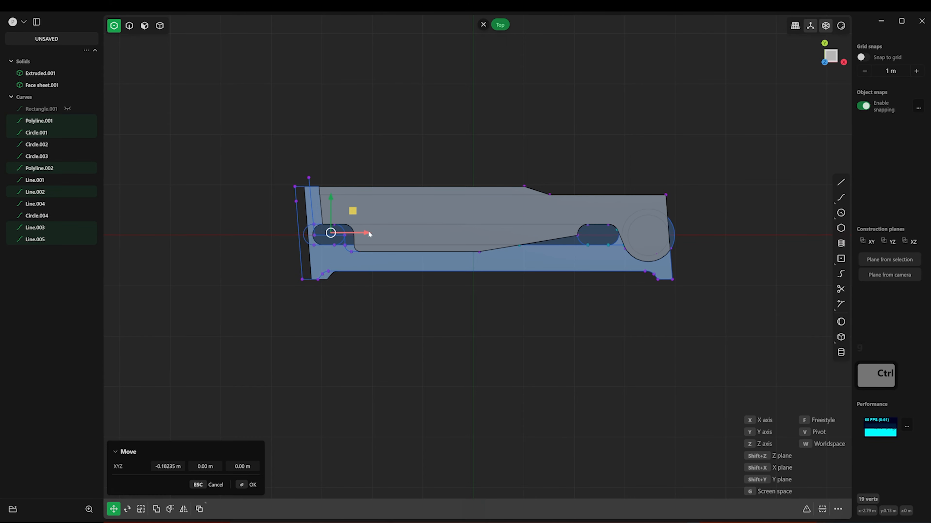
key(5)
key(e)
key(Escape)
drag(293, 171, 357, 300)
- Move the left-end points of the sketch curves outward to line up with the lengthened solids
key(1)
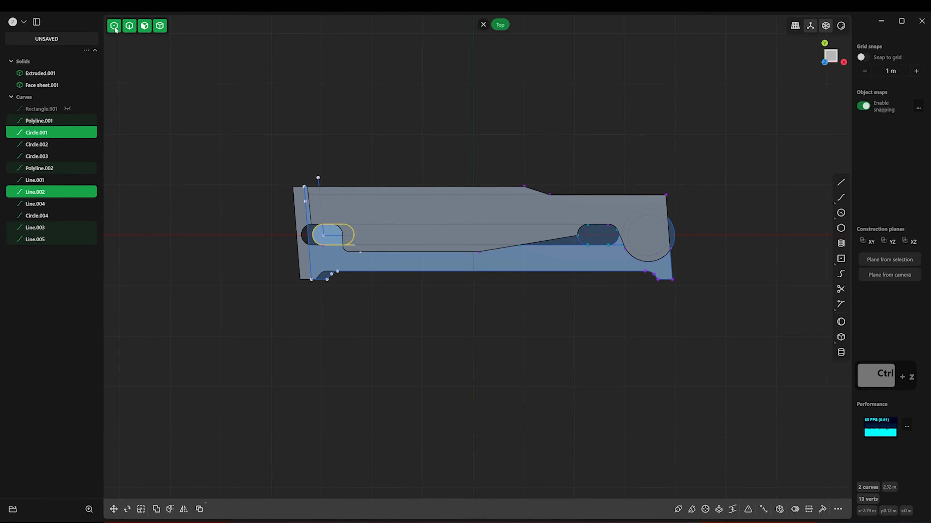
key(g)
scroll(348, 237, up, 5)
key(Return)
scroll(360, 329, down, 2)
click(160, 27)
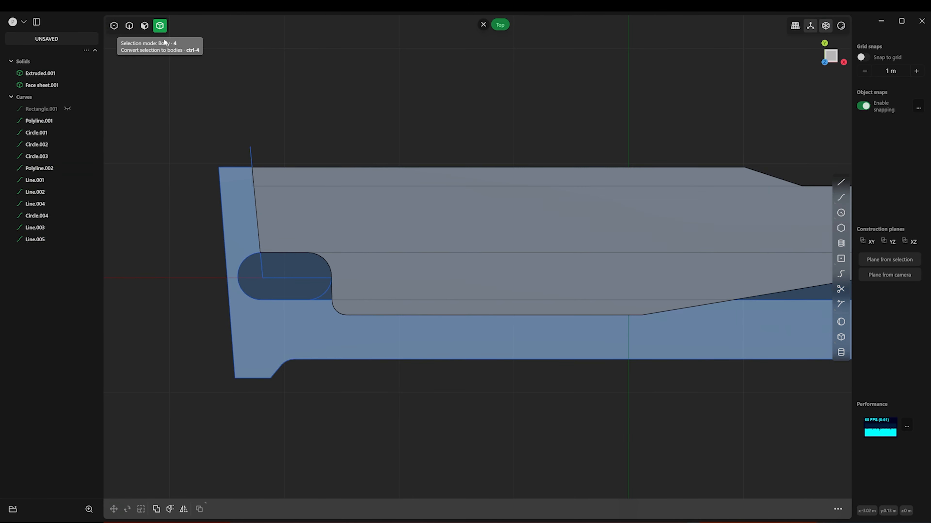
- Chamfer the three long outer top edges of the upper solid by about 0.075 m
scroll(241, 231, down, 2)
key(5)
middle_drag(416, 360, 381, 159)
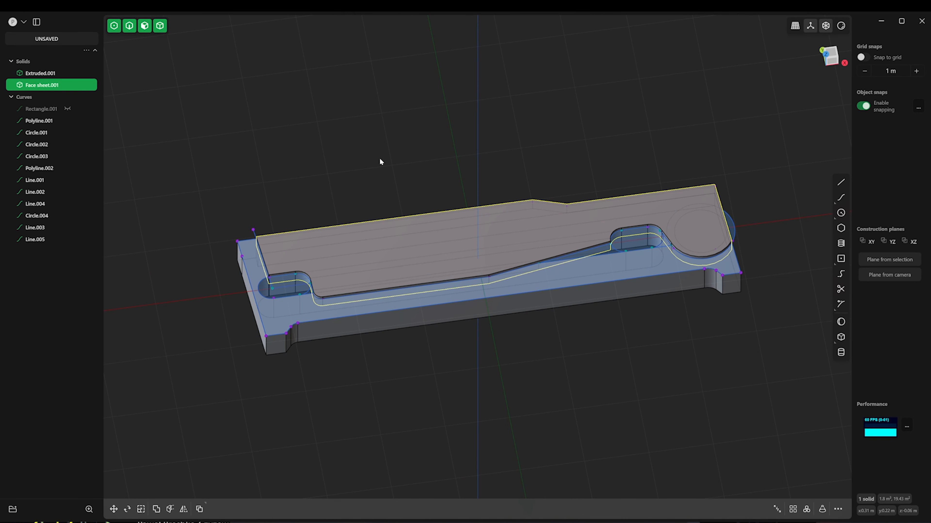
click(345, 225)
key(f)
drag(586, 202, 588, 217)
alt+middle_drag(588, 217, 573, 119)
scroll(458, 206, up, 2)
drag(337, 187, 339, 190)
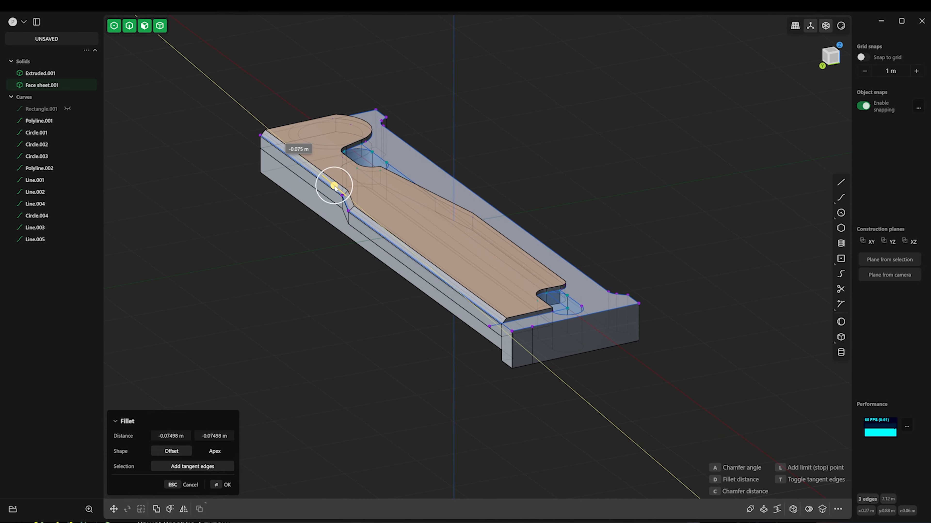
key(Return)
- Hide the sketch curves and chamfer the short outer top edge of the plate's end block by about 0.077 m
click(507, 330)
scroll(508, 342, up, 4)
alt+middle_drag(513, 381, 476, 400)
click(77, 97)
click(494, 325)
key(b)
alt+middle_drag(494, 325, 513, 388)
shift+drag(494, 342, 505, 343)
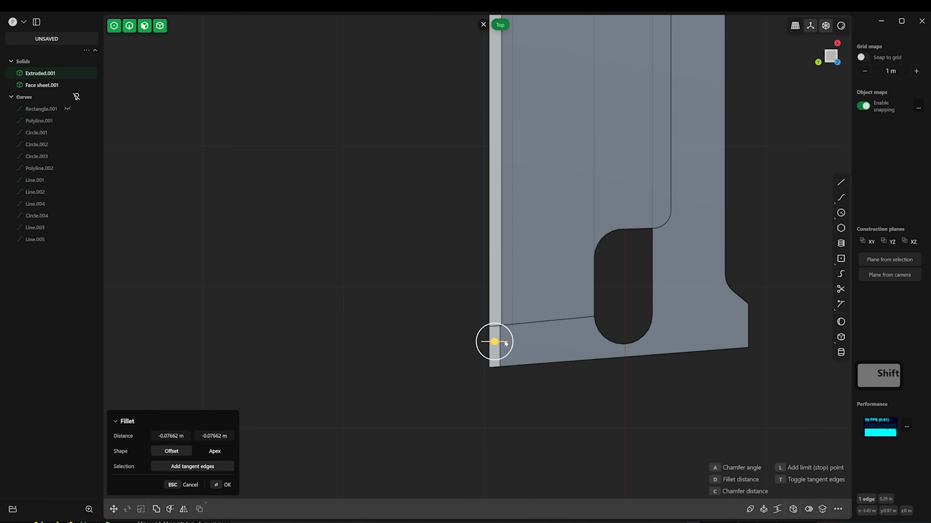
alt+middle_drag(514, 343, 290, 240)
click(556, 311)
- Shift the short vertical edge beside the slot notch on the upper solid about -0.005 m along the X axis
click(455, 317)
shift+double_click(520, 323)
click(561, 233)
alt+middle_drag(561, 233, 567, 235)
scroll(567, 235, up, 8)
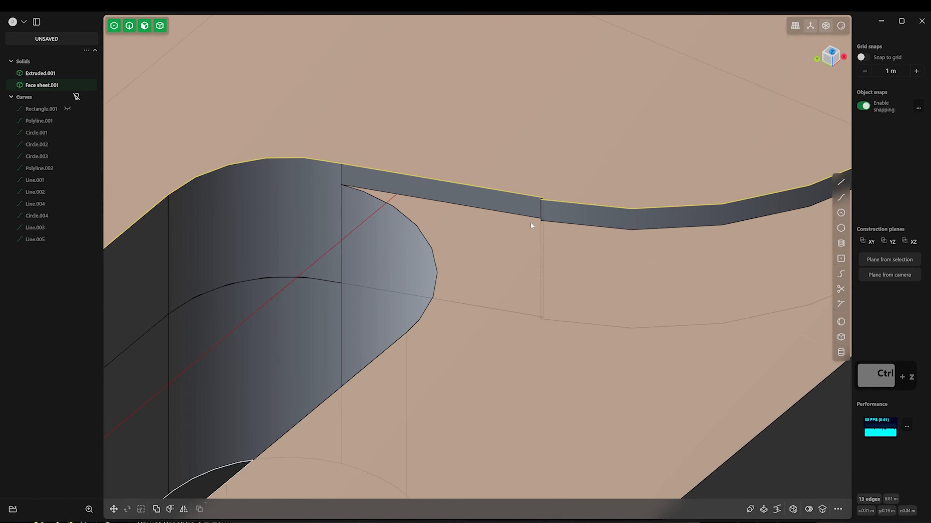
key(g)
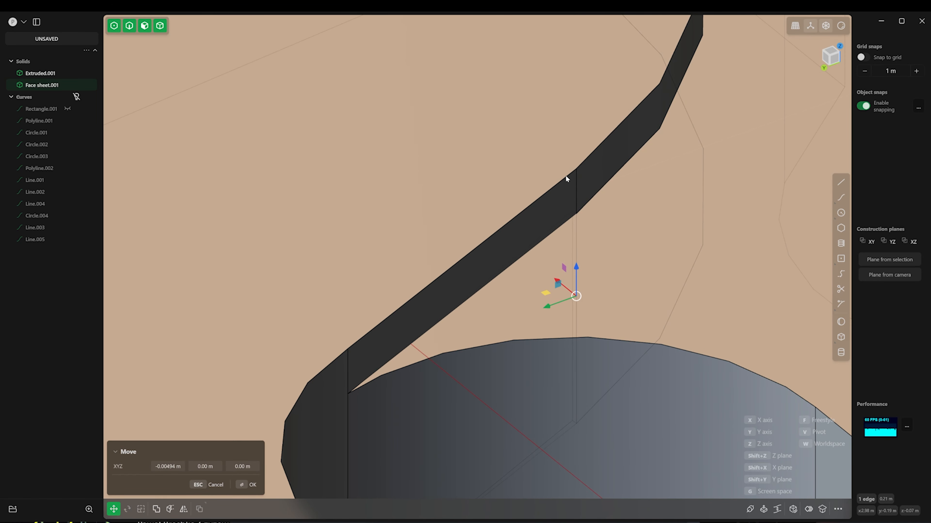
key(Escape)
- Chamfer the upper solid's top edges along the stepped contour, slot notches and slanted end
shift+click(566, 178)
scroll(571, 220, down, 8)
shift+click(580, 254)
alt+middle_drag(499, 199, 542, 329)
shift+click(561, 438)
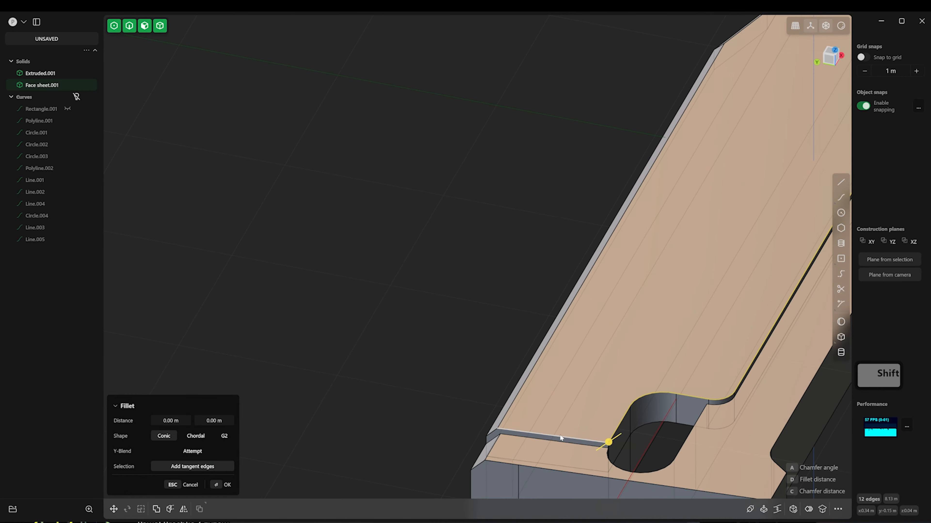
drag(609, 441, 586, 437)
alt+middle_drag(513, 330, 371, 199)
right_click(487, 414)
click(493, 388)
alt+middle_drag(487, 414, 429, 382)
key(shift+h)
click(486, 381)
key(ctrl+z)
alt+middle_drag(486, 380, 508, 310)
scroll(507, 311, up, 1)
shift+click(636, 273)
key(b)
scroll(636, 235, down, 8)
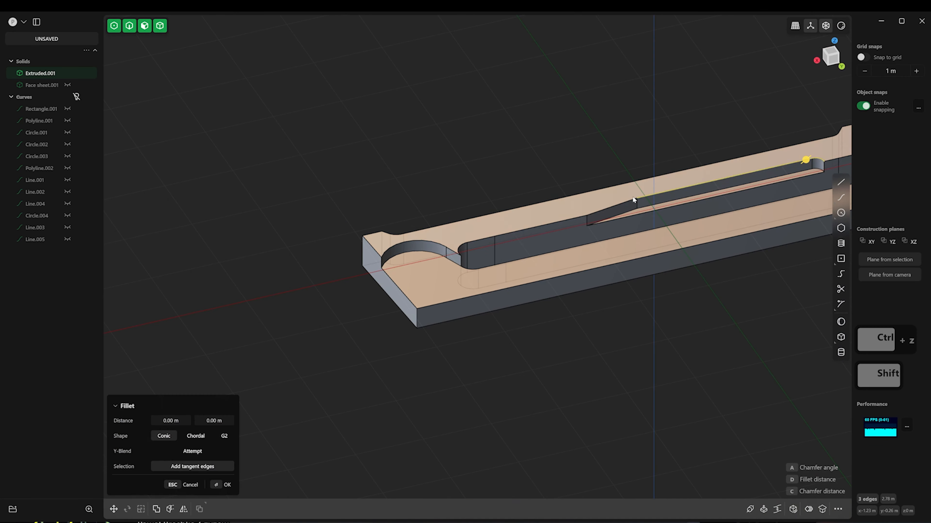
drag(806, 160, 824, 163)
right_click(478, 186)
key(alt+h)
alt+middle_drag(825, 162, 596, 155)
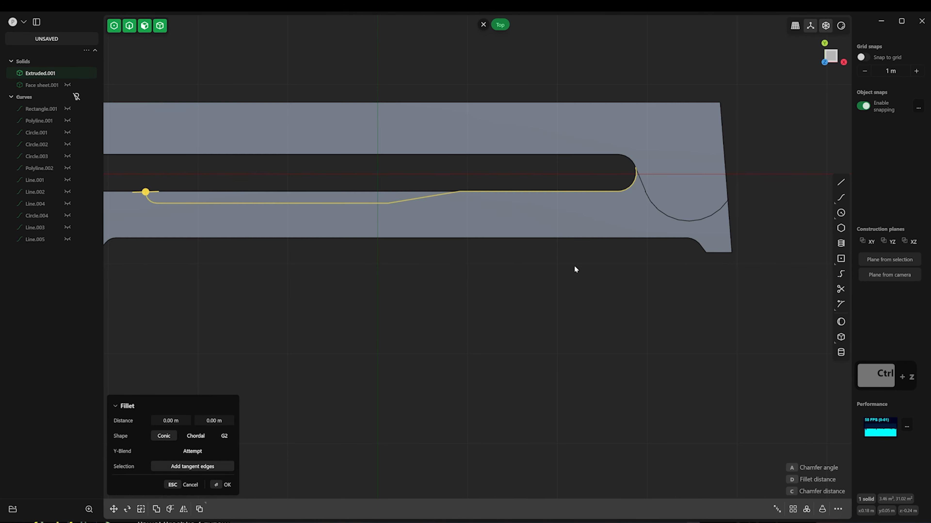
key(Escape)
key(alt+h)
- Isolate the base plate solid, hiding the upper solid and the sketch curves
click(682, 224)
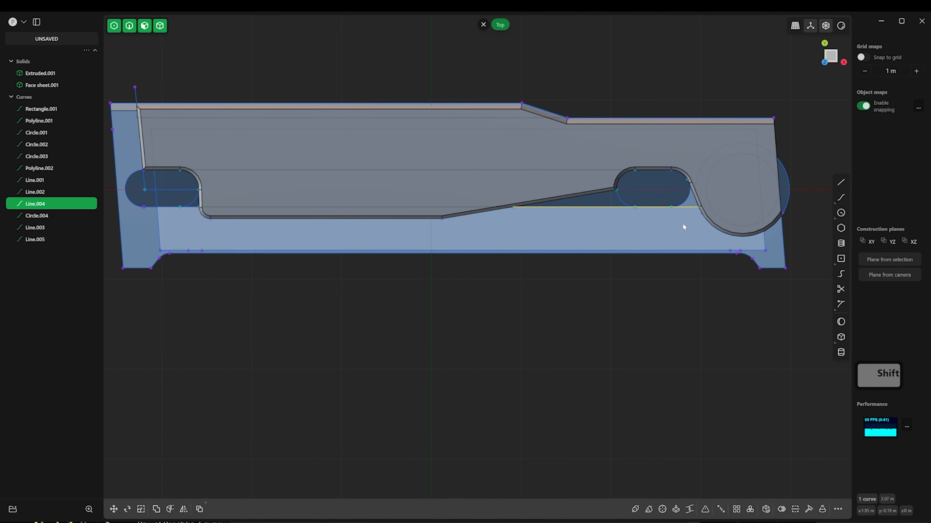
shift+click(610, 335)
alt+middle_drag(682, 224, 538, 330)
right_click(669, 378)
click(712, 366)
key(Escape)
click(705, 369)
key(shift+h)
click(708, 294)
key(ctrl+z)
- Chamfer the base plate's recess edges that border the upper solid's contour, and unhide all objects
shift+middle_drag(404, 289, 331, 273)
click(293, 275)
shift+double_click(320, 279)
shift+double_click(673, 267)
alt+middle_drag(681, 410, 758, 328)
shift+middle_drag(613, 330, 690, 176)
drag(415, 337, 426, 345)
alt+middle_drag(426, 345, 524, 351)
key(ctrl+z)
ctrl+double_click(519, 223)
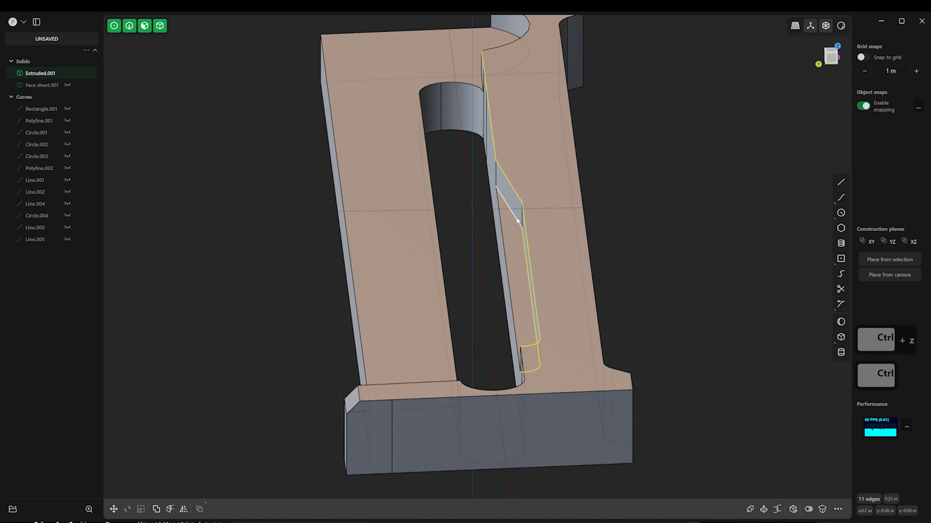
alt+middle_drag(518, 222, 450, 297)
drag(594, 236, 591, 173)
key(Return)
scroll(591, 172, down, 5)
alt+middle_drag(591, 171, 102, 91)
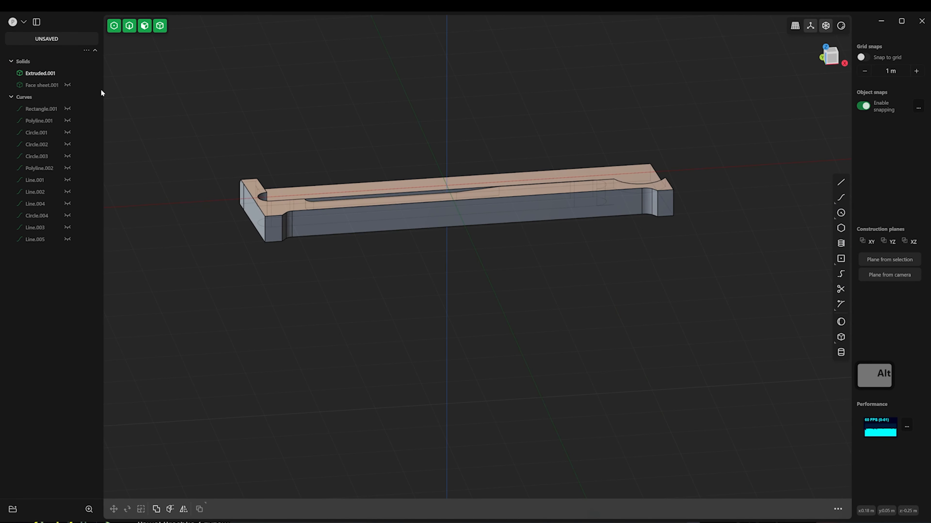
key(alt+h)
- Create a thin cylinder of about 0.41 m radius on the upper solid's top face, centred on its rounded end
alt+middle_drag(367, 128, 359, 241)
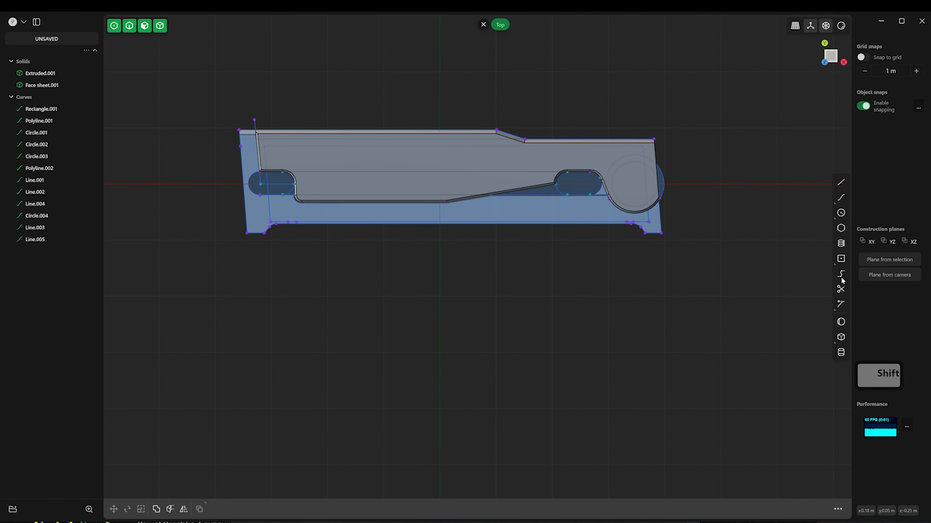
click(650, 201)
alt+middle_drag(650, 201, 709, 214)
scroll(708, 214, up, 3)
key(ctrl+z)
key(ctrl+shift+z)
click(840, 322)
key(Escape)
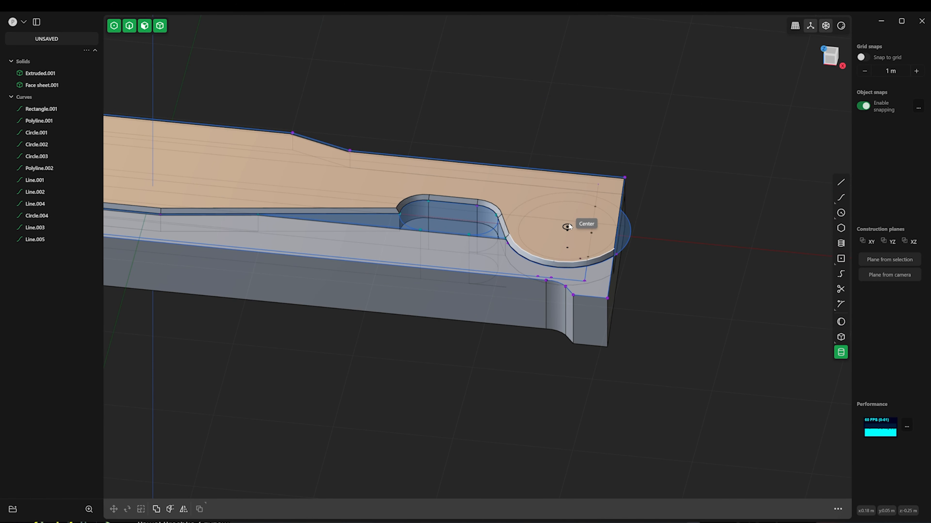
click(618, 230)
click(615, 232)
middle_drag(615, 232, 606, 253)
- Chamfer the cylinder's top edge by about 0.019 m
click(602, 239)
key(b)
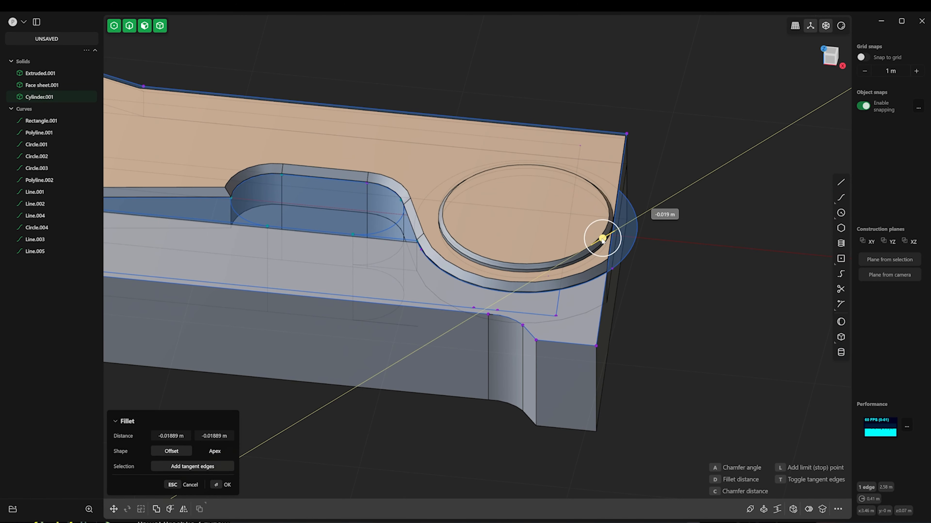
right_click(694, 225)
click(693, 225)
alt+middle_drag(694, 225, 580, 295)
scroll(579, 209, down, 3)
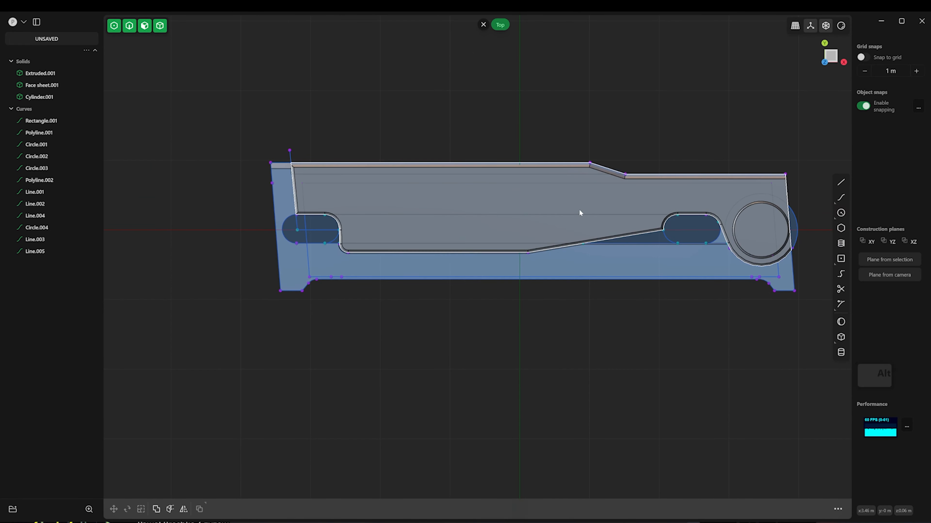
click(579, 209)
key(r)
click(76, 109)
alt+middle_drag(641, 400, 571, 161)
key(ctrl+z)
key(ctrl+z)
click(577, 183)
key(b)
key(Escape)
key(Escape)
- On a construction plane from the upper solid's underside, draw a line about 5.31 m long beside the overhanging strip, parallel to the plate's long edge
click(572, 187)
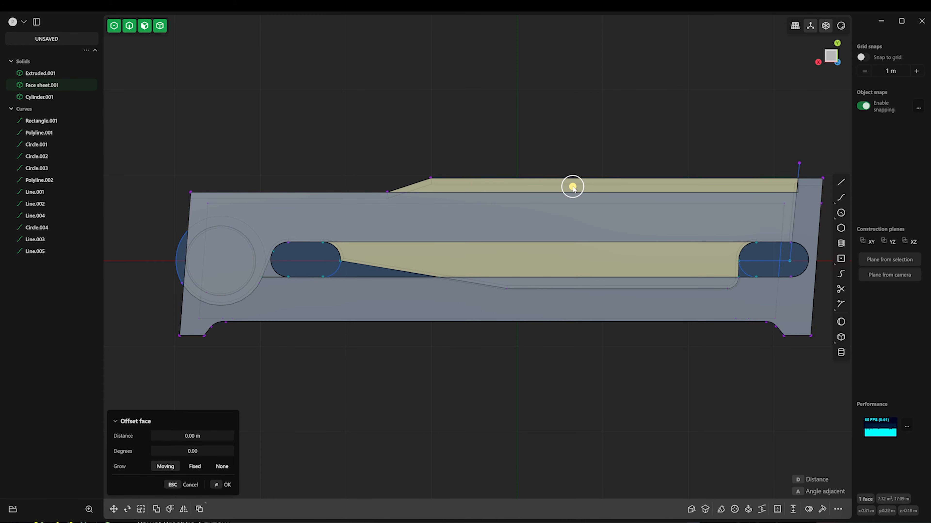
key(space)
click(841, 183)
scroll(399, 190, up, 8)
click(279, 191)
key(y)
scroll(287, 196, down, 2)
shift+middle_drag(286, 196, 504, 221)
click(486, 202)
scroll(487, 202, down, 5)
click(447, 209)
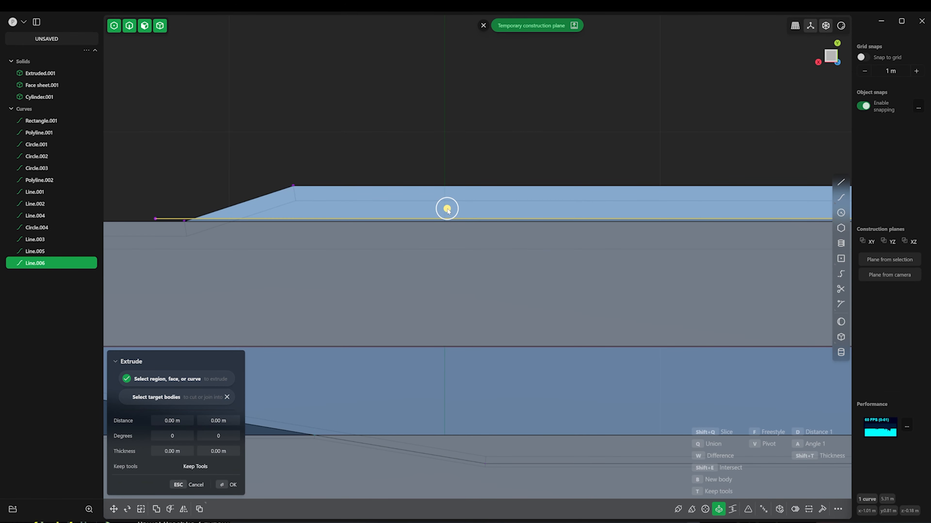
- Divide the upper solid's underside face along the overhang with the drawn line, and delete that line
key(Escape)
alt+middle_drag(447, 209, 416, 198)
shift+middle_drag(416, 198, 285, 212)
click(259, 409)
key(Escape)
click(261, 409)
middle_drag(260, 409, 381, 294)
key(q)
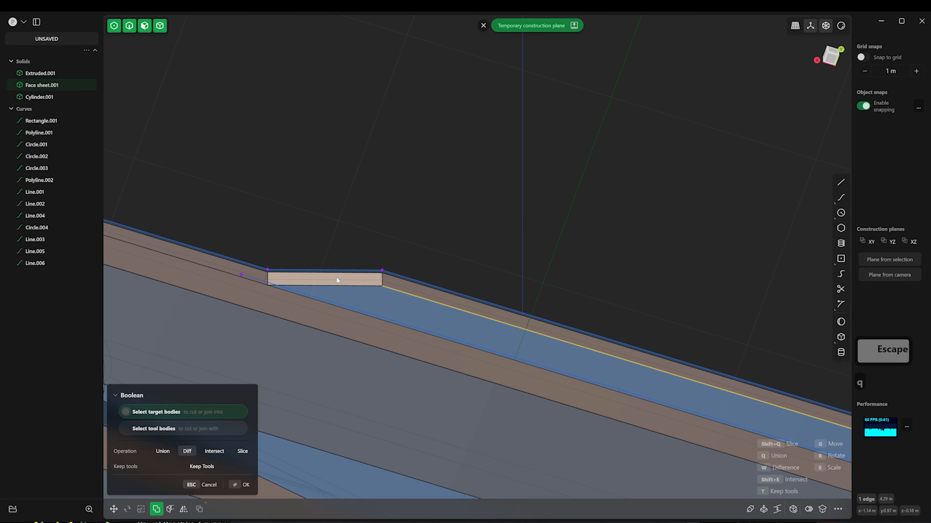
key(ctrl+z)
shift+click(292, 283)
key(shift+i)
key(Return)
click(471, 352)
key(Delete)
- Extend the overhanging strip of the upper solid's underside down to about the base plate's bottom
alt+middle_drag(455, 279, 407, 278)
click(409, 308)
drag(410, 332, 410, 367)
alt+middle_drag(410, 368, 550, 361)
drag(553, 364, 553, 380)
right_click(552, 380)
scroll(533, 321, down, 5)
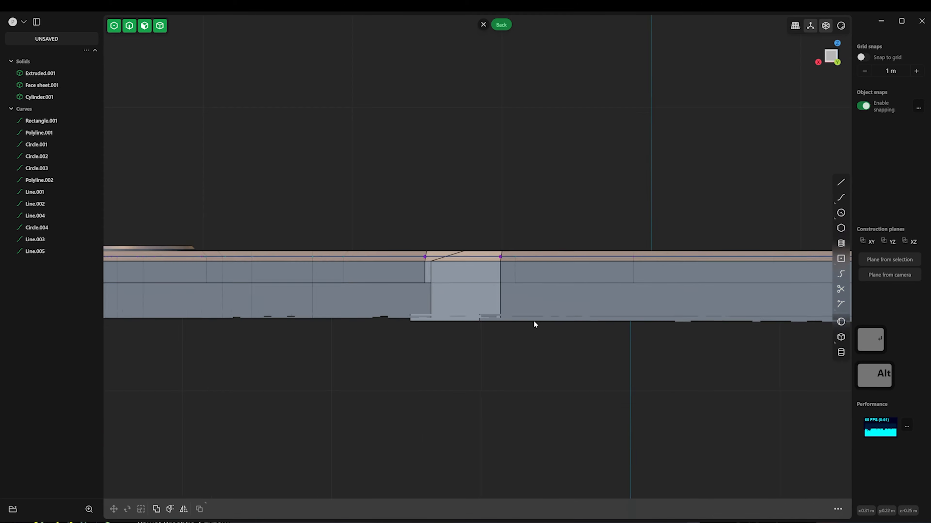
- Hide the sketch curves and chamfer the seven top edges along the base plate's long side with the two feet
middle_drag(534, 321, 396, 93)
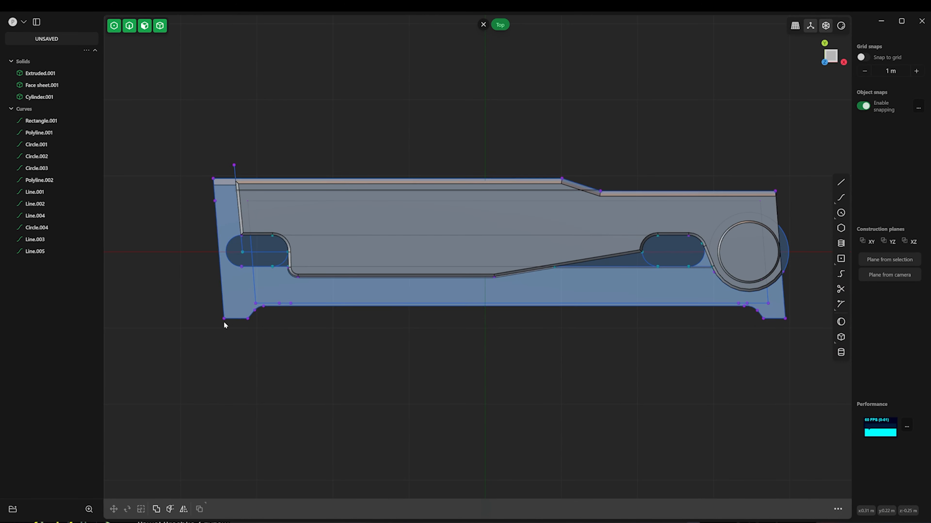
middle_drag(224, 321, 242, 300)
key(alt+c)
click(240, 298)
shift+click(249, 293)
shift+click(256, 286)
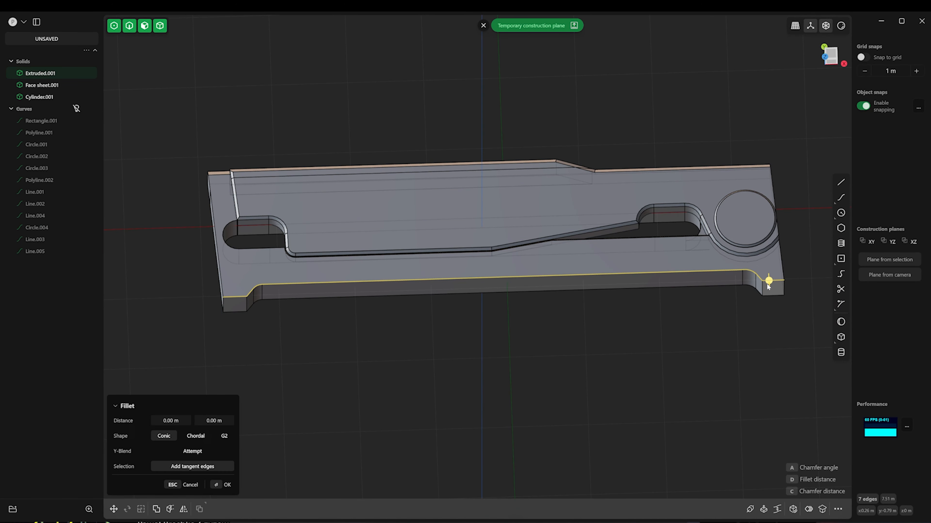
drag(767, 285, 767, 301)
alt+middle_drag(619, 341, 608, 380)
right_click(773, 307)
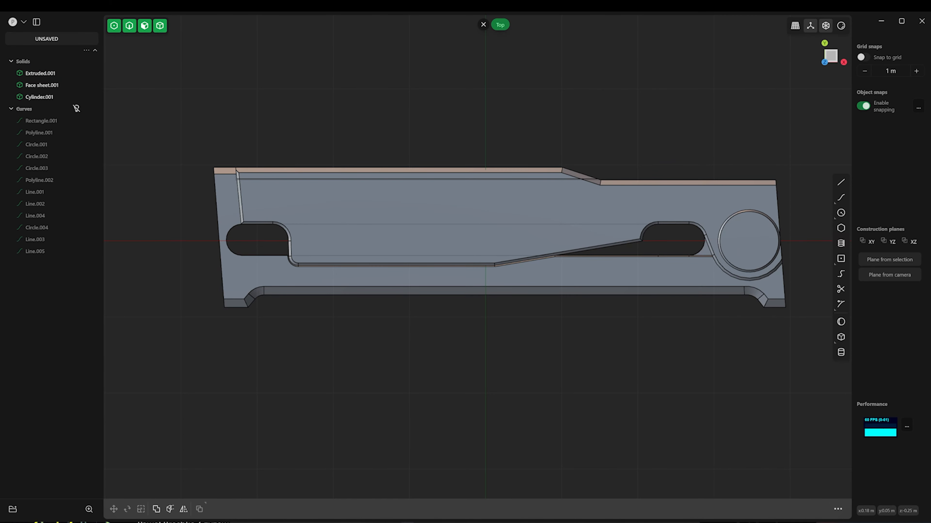
- Chamfer the vertical outer corner edge of the base plate's foot near the cylinder
middle_drag(787, 322, 751, 301)
click(808, 307)
drag(808, 314, 808, 318)
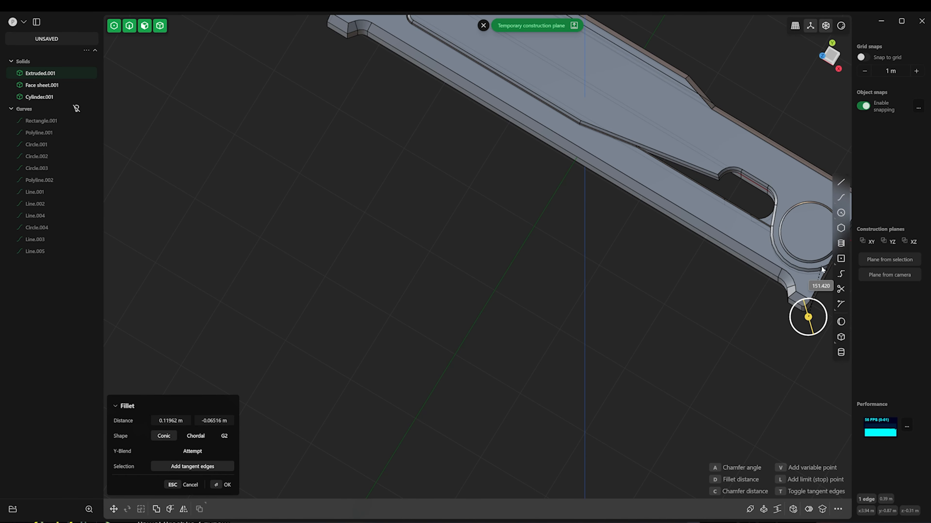
alt+middle_drag(809, 319, 767, 347)
drag(809, 325, 811, 305)
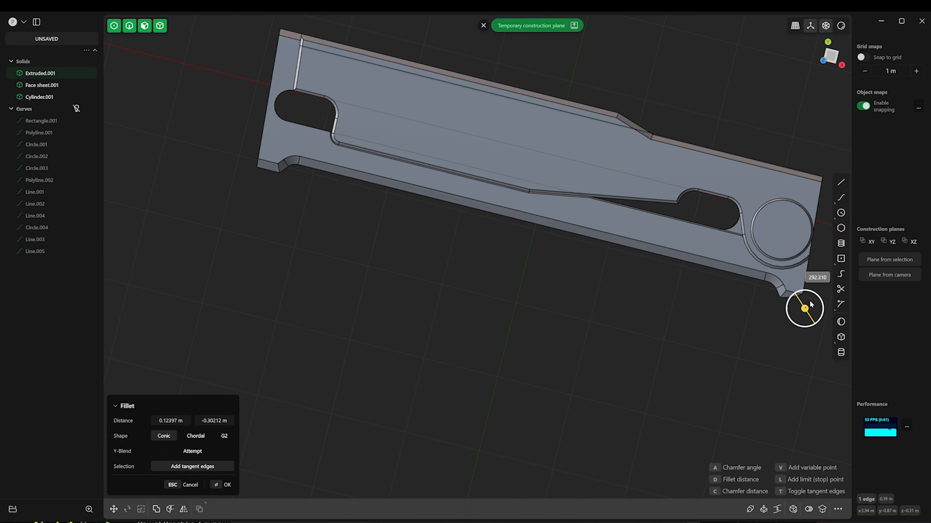
right_click(812, 323)
- Chamfer the vertical outer corner edge of the base plate's opposite foot
alt+middle_drag(802, 330, 439, 330)
click(224, 306)
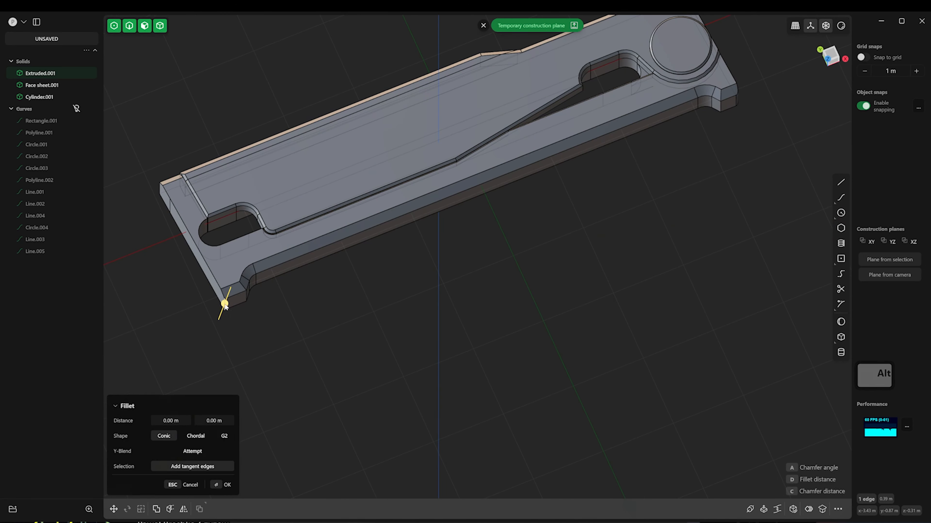
drag(223, 312, 222, 319)
right_click(222, 320)
alt+middle_drag(235, 327, 338, 300)
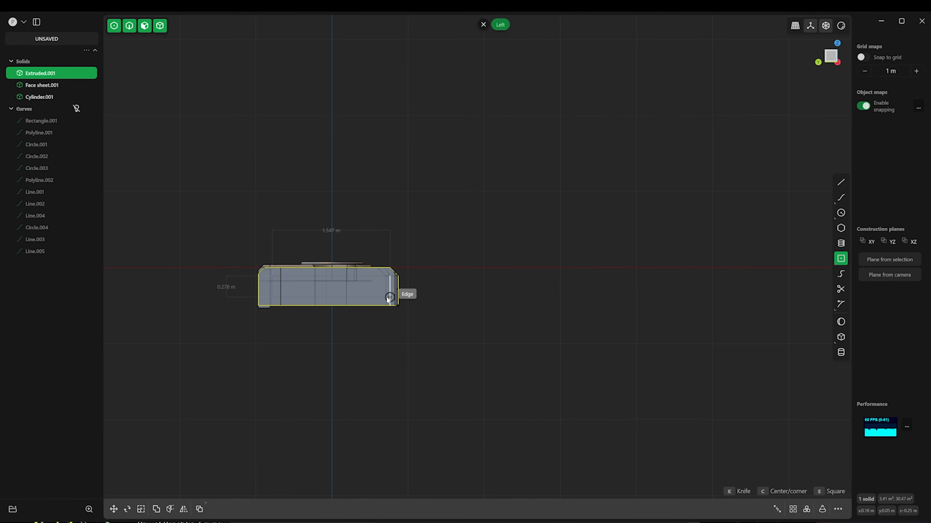
- Chamfer the remaining vertical corner edge at the base plate's end away from the cylinder by about 0.077 m and 0.060 m
key(Escape)
alt+middle_drag(387, 300, 389, 260)
click(325, 288)
drag(325, 304, 331, 323)
alt+middle_drag(331, 323, 351, 401)
scroll(332, 314, up, 3)
drag(326, 319, 324, 317)
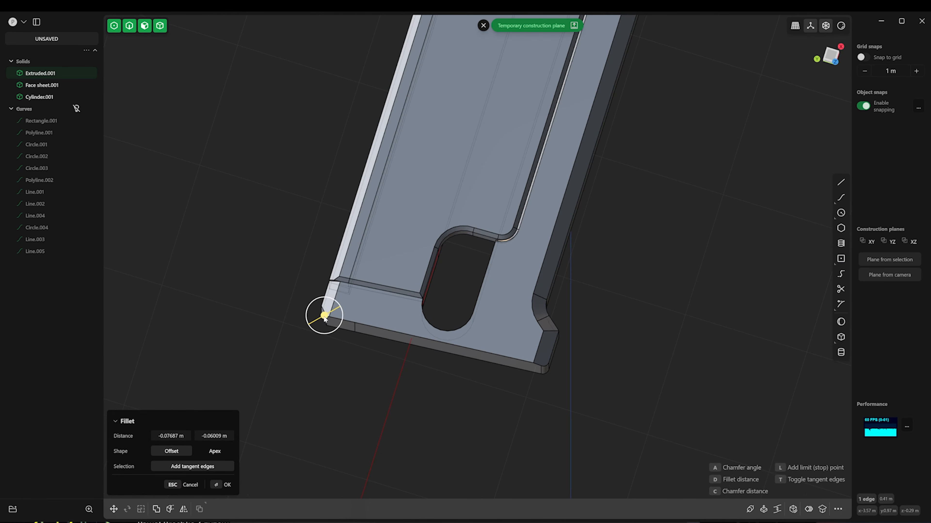
right_click(330, 316)
- Draw a centred rectangle with a perimeter of about 3.45 m over the base plate's short end face
alt+middle_drag(359, 352, 387, 288)
click(386, 288)
click(841, 259)
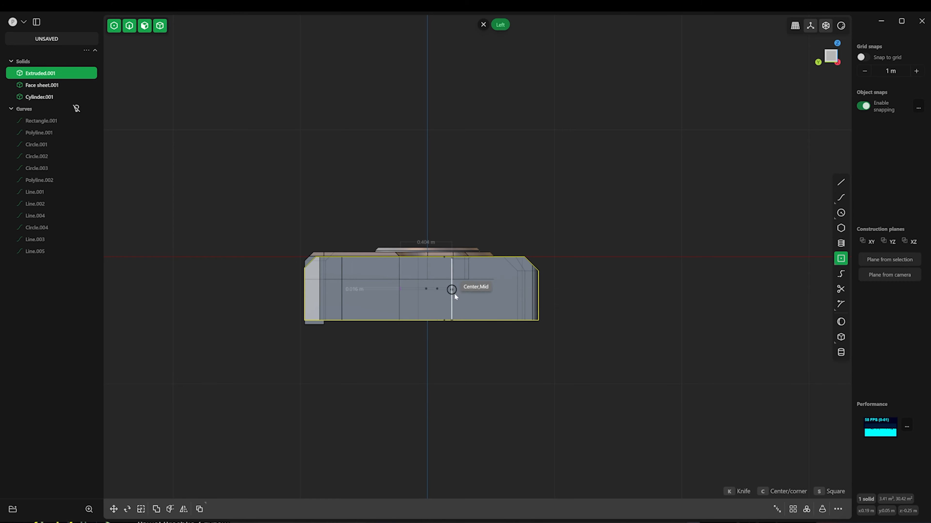
click(520, 304)
- Patch the rectangle into a sheet and move the rectangle outward along X, clear of the base plate's end face
alt+middle_drag(554, 278, 416, 244)
key(g)
click(413, 291)
key(g)
click(766, 510)
alt+middle_drag(447, 330, 256, 304)
shift+middle_drag(257, 305, 360, 311)
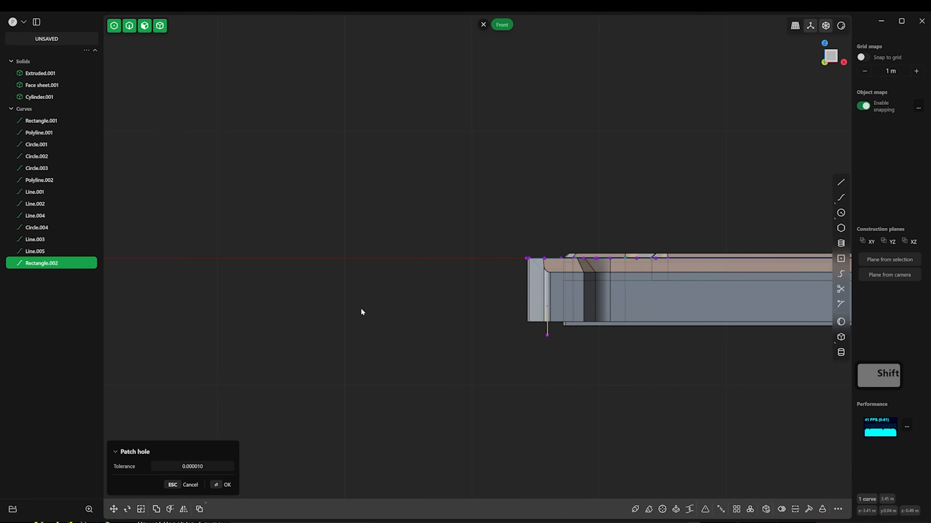
key(g)
drag(583, 290, 550, 290)
middle_drag(457, 297, 474, 297)
key(Return)
- Extrude the rectangular sheet along the full length of the base plate by about 7.68 m into a bar
click(479, 295)
key(e)
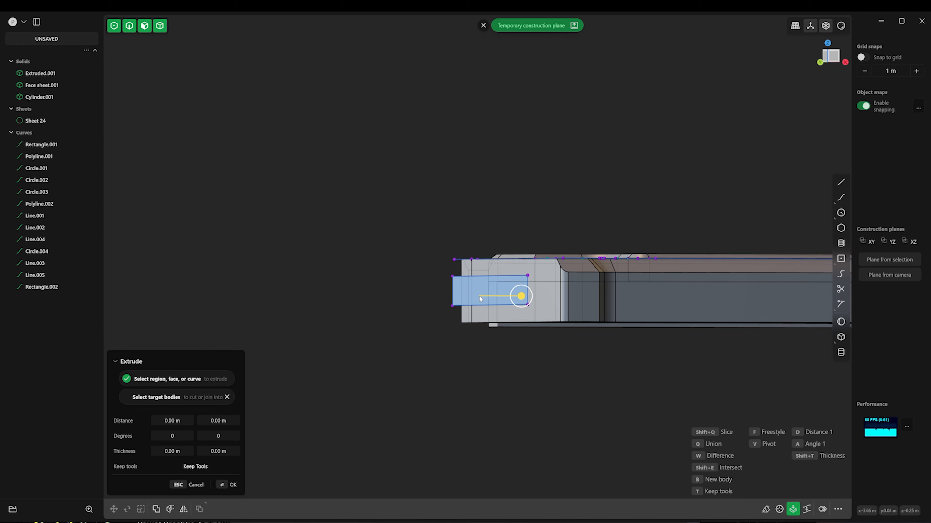
scroll(537, 356, down, 3)
alt+middle_drag(538, 355, 561, 433)
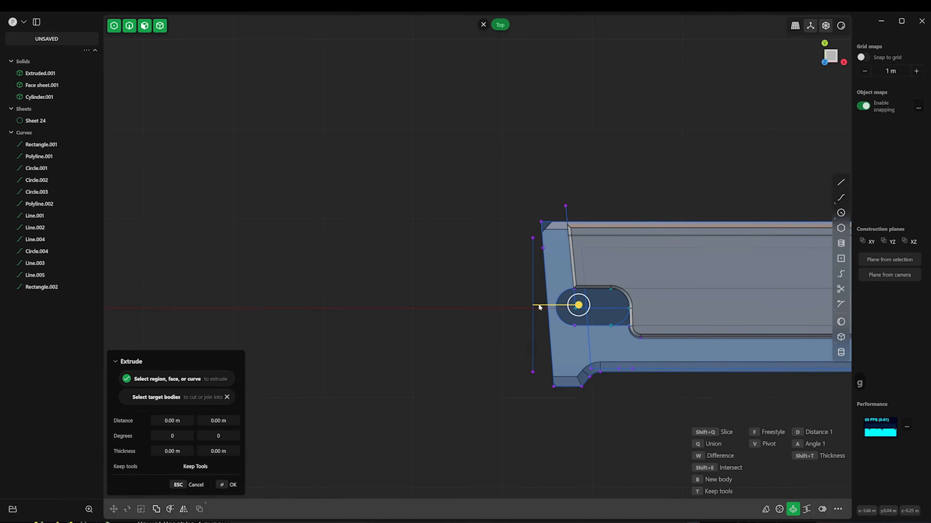
scroll(578, 305, down, 4)
shift+middle_drag(577, 306, 385, 289)
drag(400, 291, 821, 291)
alt+middle_drag(806, 286, 565, 381)
scroll(578, 312, up, 4)
drag(564, 381, 560, 403)
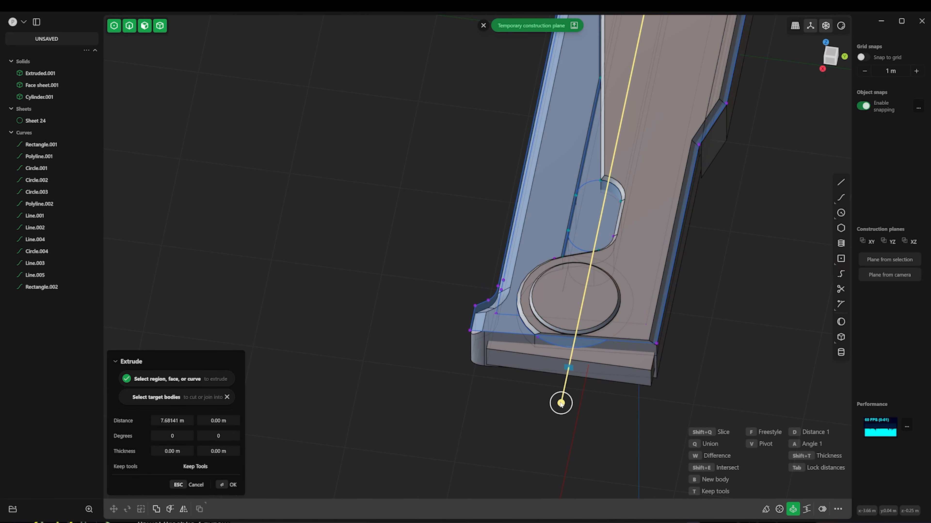
key(Return)
- Cut the base plate with the extruded rectangular bar
key(s)
key(Return)
shift+click(659, 326)
key(q)
key(Tab)
key(Return)
- Draw a circle with a radius of about 0.11 m centred at the base plate's end away from the cylinder
middle_drag(645, 374, 562, 235)
shift+middle_drag(563, 234, 396, 301)
scroll(611, 348, down, 4)
shift+middle_drag(396, 300, 368, 174)
scroll(348, 182, up, 5)
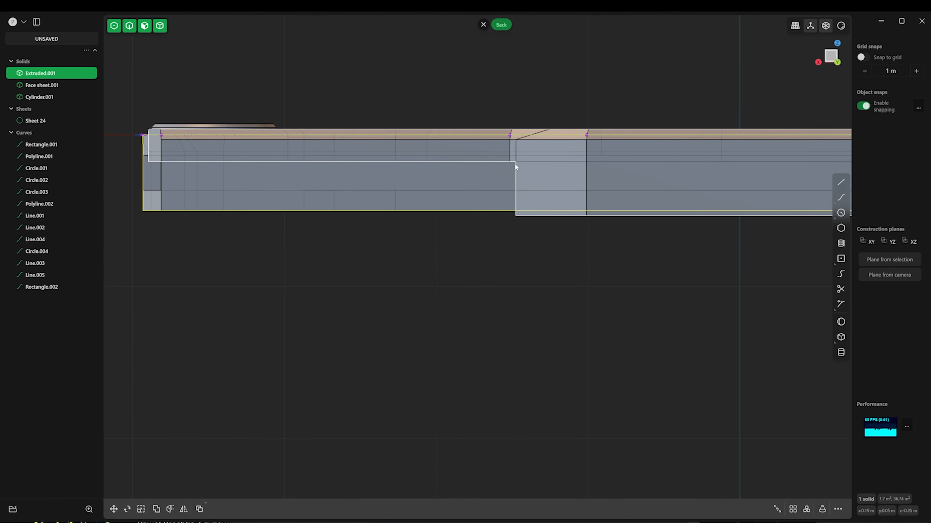
click(516, 162)
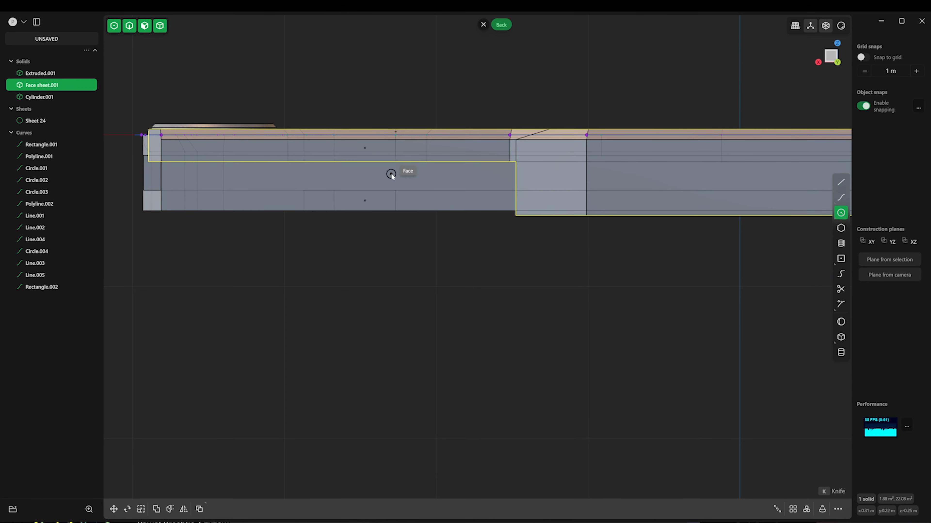
shift+middle_drag(740, 192, 566, 189)
scroll(566, 189, down, 5)
click(809, 180)
click(818, 194)
- Move the circle about 5.14 m along X to the vertical edge of the upper body's side step
key(g)
key(x)
click(396, 176)
scroll(388, 176, up, 8)
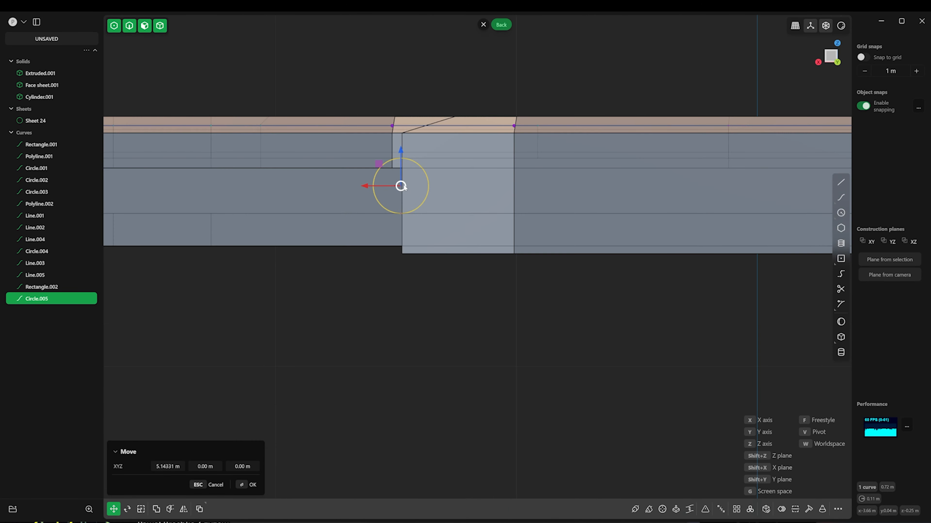
scroll(403, 186, down, 3)
shift+middle_drag(403, 186, 573, 176)
click(572, 176)
- Hide the raised upper body to expose the base plate beneath it
scroll(370, 158, down, 4)
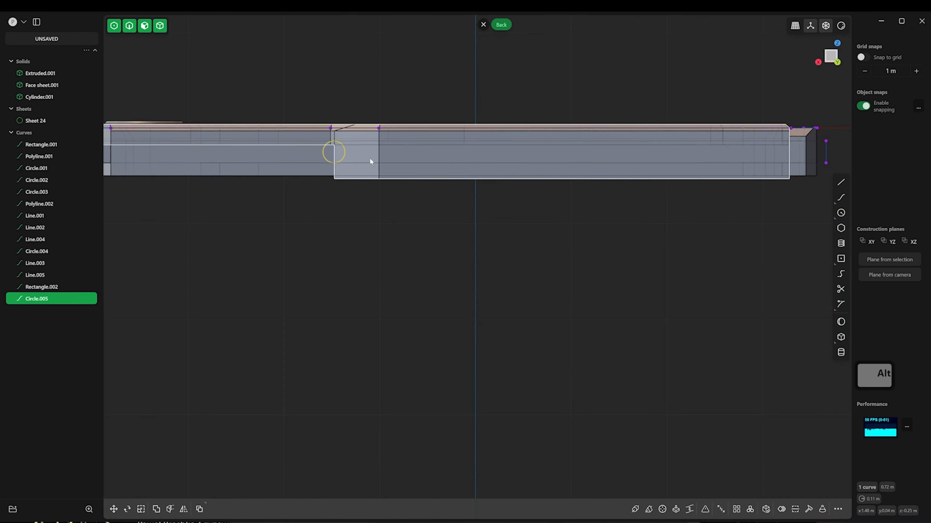
scroll(456, 171, down, 2)
alt+drag(455, 171, 283, 13)
click(423, 198)
key(h)
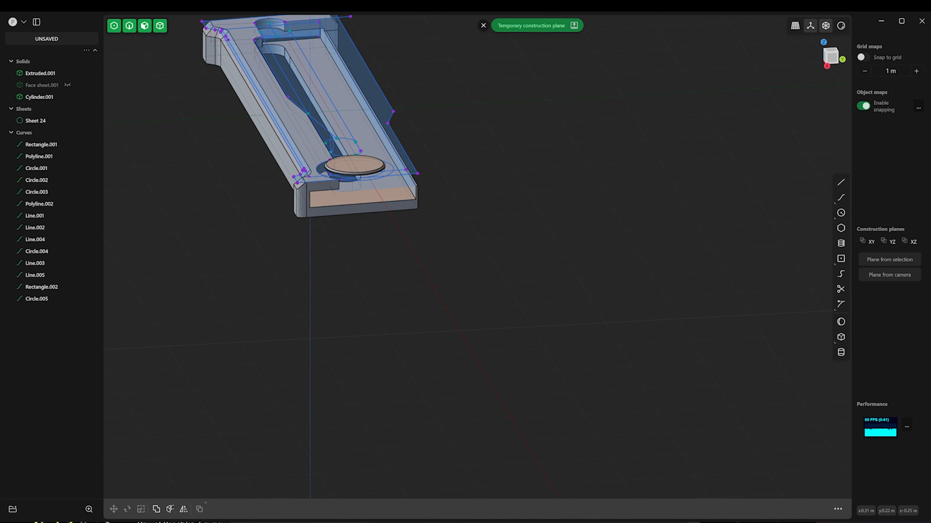
- Undo the hiding, the circle and the base plate cut so the separate rectangular bar is restored
key(ctrl+z)
key(ctrl+z)
key(ctrl+z)
key(ctrl+z)
- Isolate the base plate and the raised upper body
alt+drag(391, 354, 471, 309)
click(471, 309)
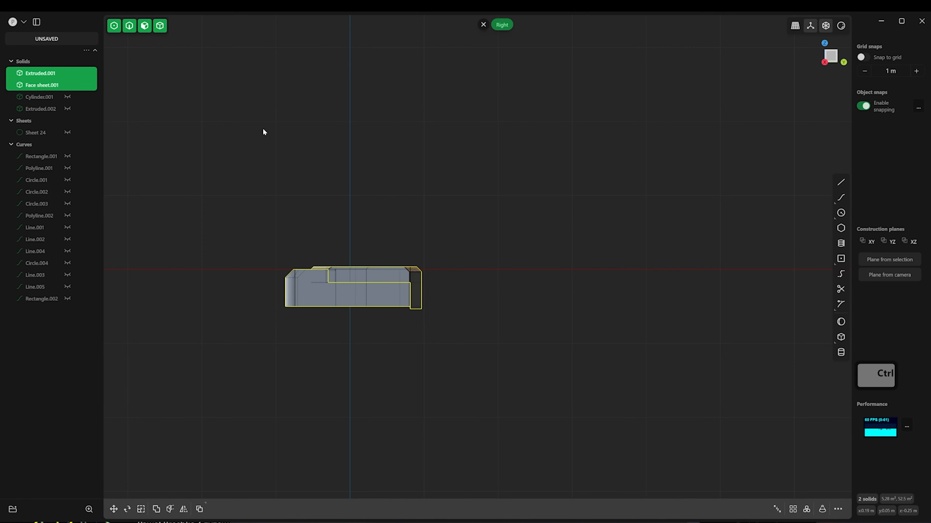
click(426, 306)
- Select the horizontal contact faces between the base plate and upper body and raise them about 0.042 m along Z
alt+drag(419, 359, 338, 409)
click(337, 396)
key(ctrl+1)
shift+drag(505, 338, 293, 352)
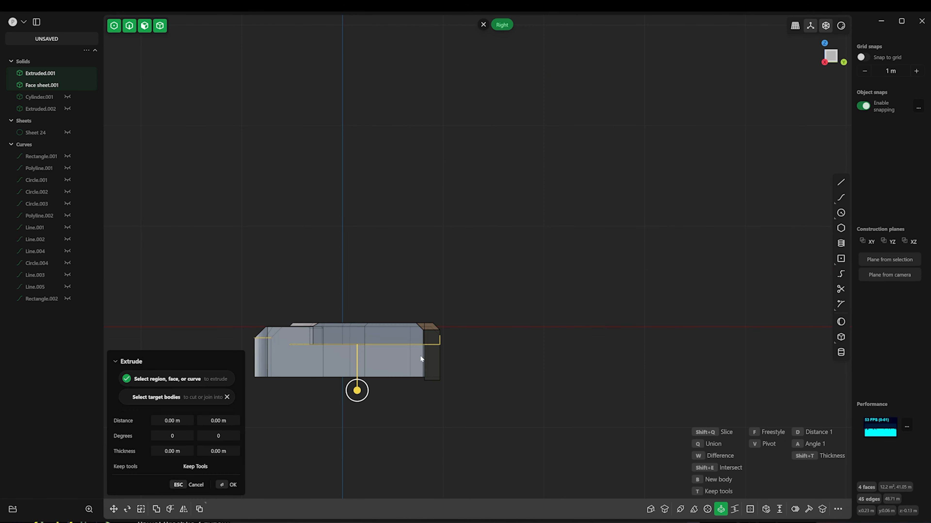
alt+drag(419, 357, 346, 391)
key(Escape)
key(ctrl+2)
key(g)
drag(475, 308, 475, 305)
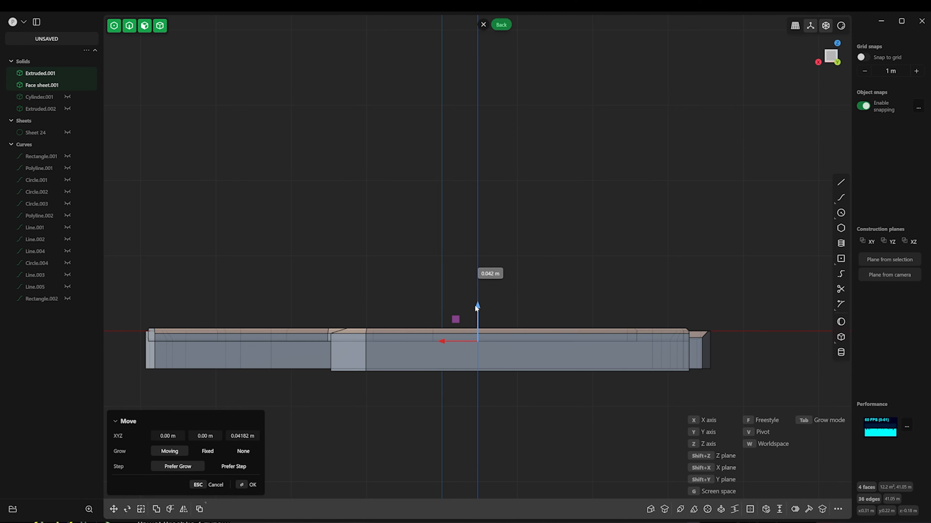
key(Return)
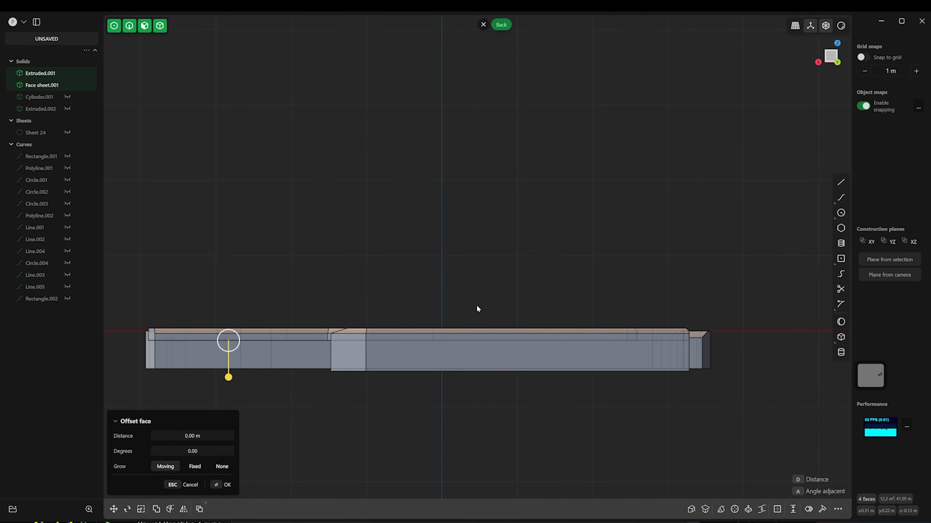
- Unhide all objects and scale the long rectangular bar down along Z
key(alt+h)
click(715, 351)
key(r)
key(t)
key(s)
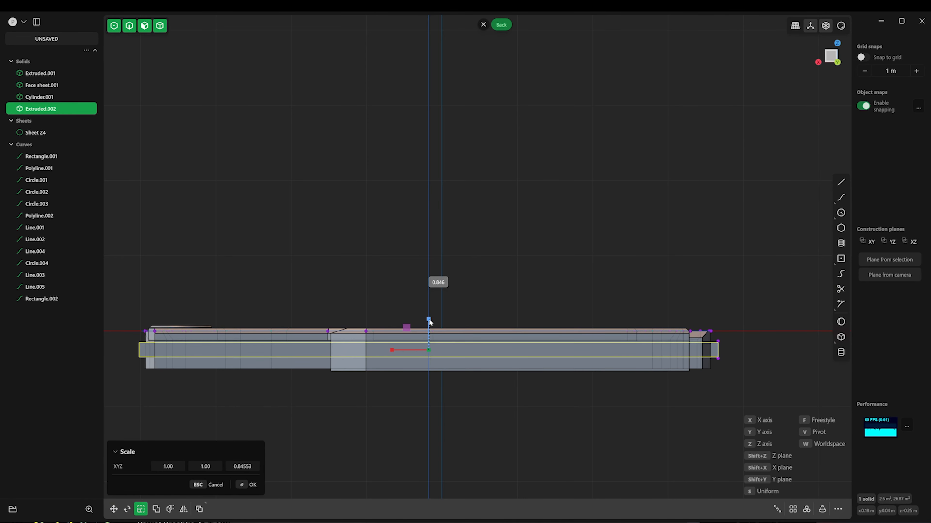
right_click(428, 324)
- Subtract the rectangular bar from the base plate with a Boolean difference
alt+middle_drag(166, 319, 246, 256)
key(q)
shift+click(244, 281)
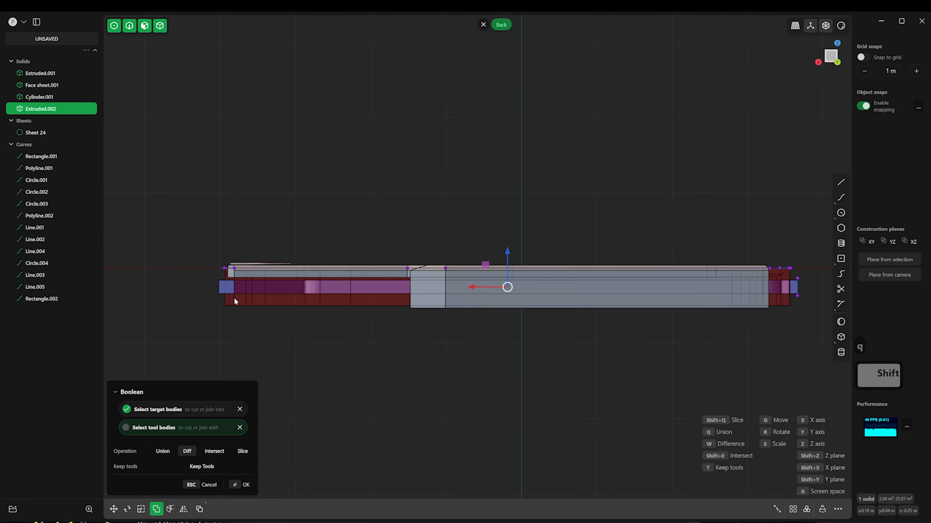
key(Escape)
click(234, 297)
shift+click(219, 290)
key(q)
middle_drag(220, 288, 215, 458)
right_click(368, 326)
- Temporarily hide the upper body and disable the curves to examine the cut base plate, and show the body again
scroll(346, 234, up, 5)
click(68, 85)
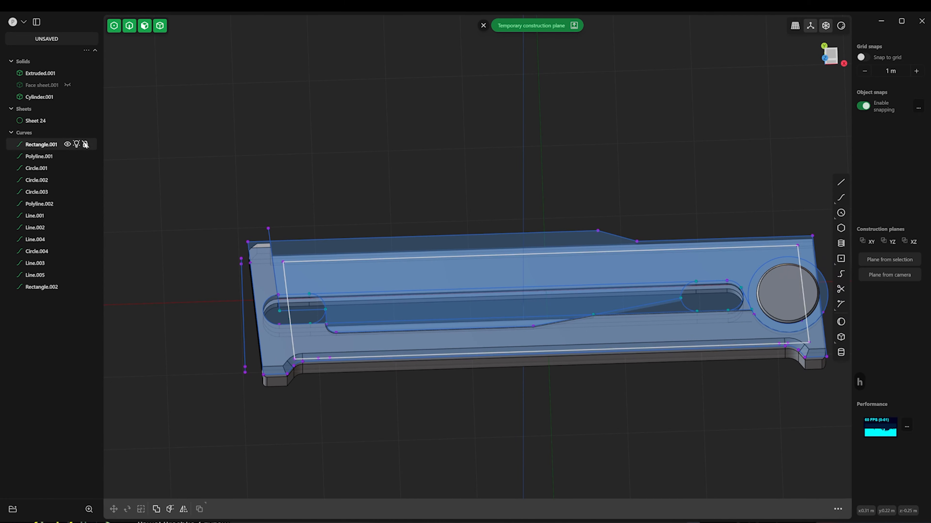
click(77, 133)
middle_drag(476, 256, 263, 97)
click(331, 189)
key(e)
alt+middle_drag(360, 228, 525, 274)
key(Escape)
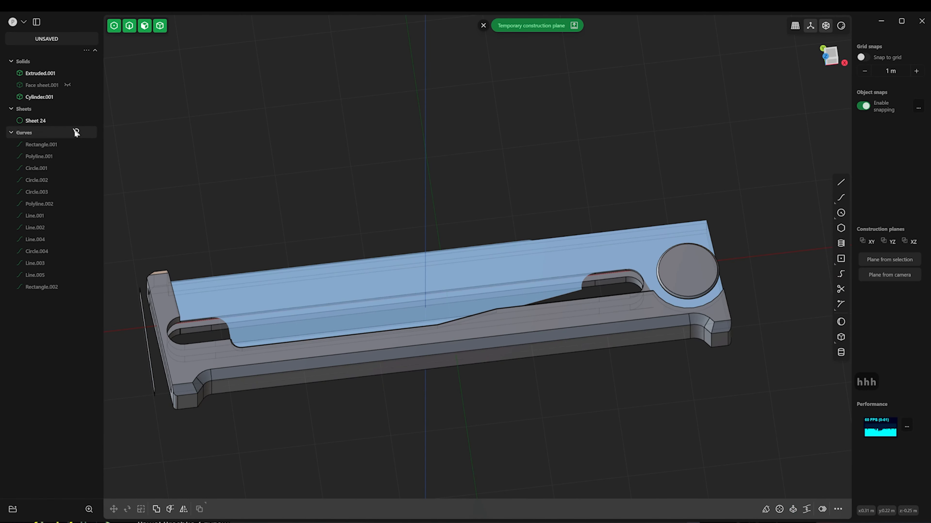
click(68, 85)
- Draw a circle with a radius of about 0.12 m centred at the base plate's cylinder end and re-enable the curves
click(42, 85)
key(ctrl+KP_1)
shift+middle_drag(308, 192, 224, 281)
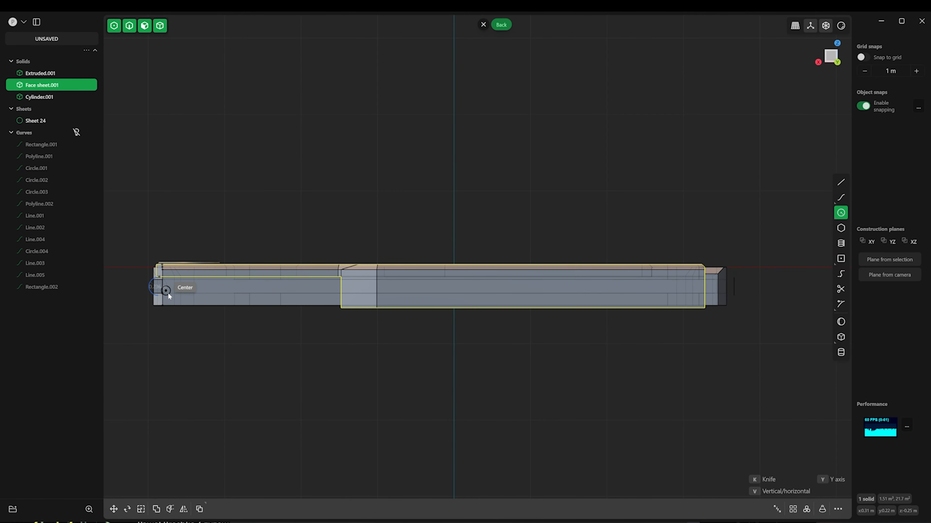
click(159, 288)
click(162, 291)
click(76, 133)
- Move the circle about -2.396 m along X onto the vertical edge of the upper body's side step
shift+middle_drag(206, 234, 385, 226)
key(g)
key(x)
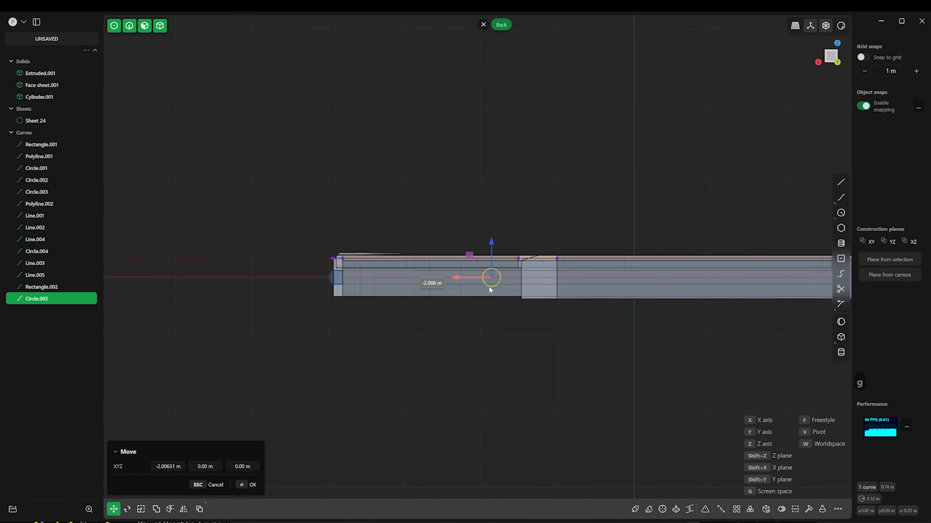
click(493, 289)
scroll(522, 288, up, 9)
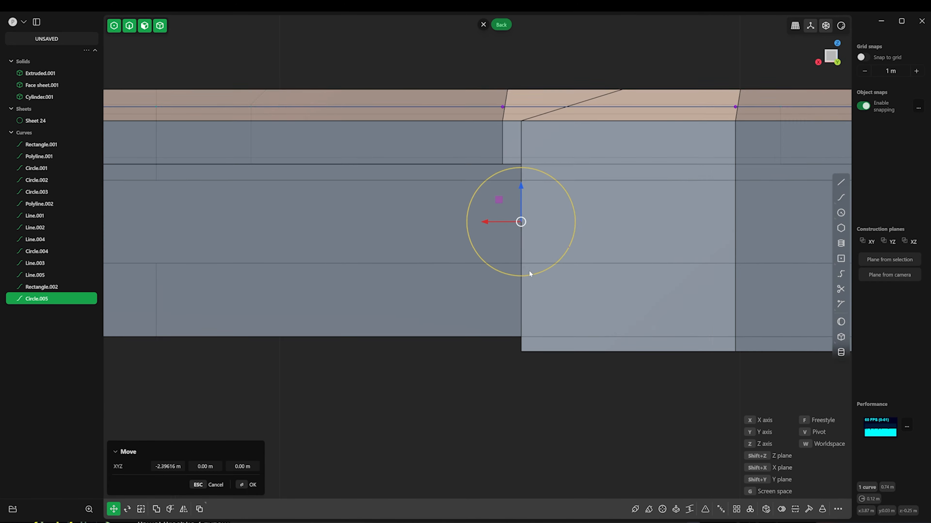
- Scale the circle up to a radius of about 0.13 m so it meets the step's upper corner
key(s)
click(493, 184)
right_click(493, 184)
key(s)
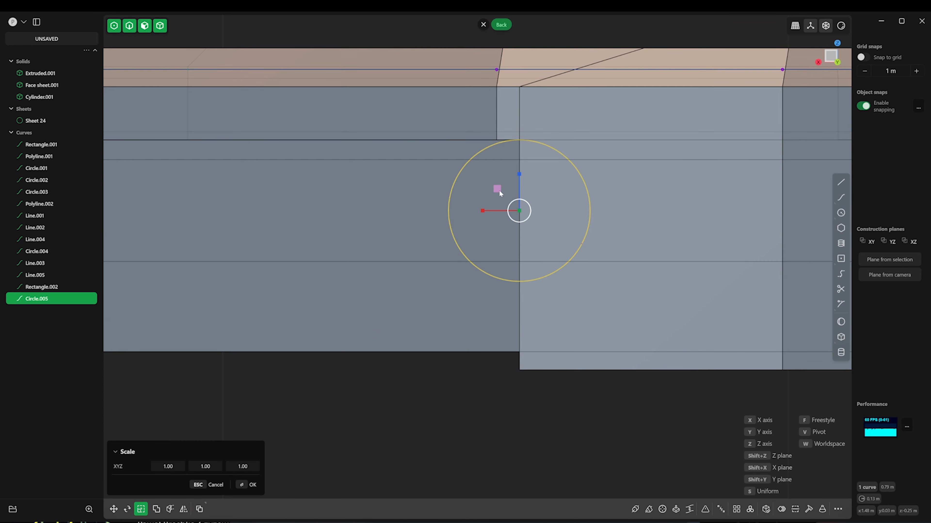
click(497, 192)
click(840, 304)
right_click(532, 140)
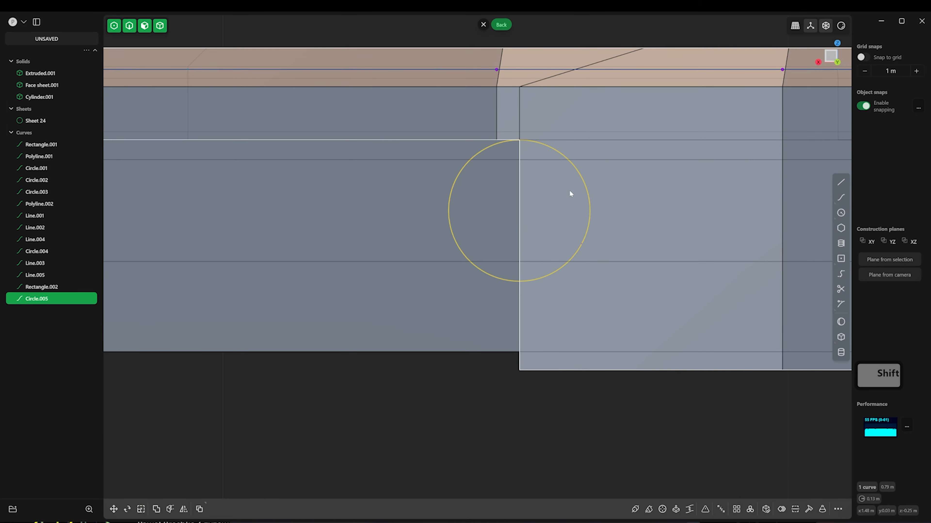
- Move the circle sideways along Y out to the upper body's stepped side
middle_drag(569, 190, 570, 141)
key(g)
drag(511, 444, 519, 154)
alt+middle_drag(571, 176, 707, 266)
right_click(548, 155)
alt+middle_drag(549, 155, 572, 147)
- Draw a vertical line about 0.45 m long through the circle's centre and try to trim half the circle against it
click(840, 182)
click(514, 341)
key(t)
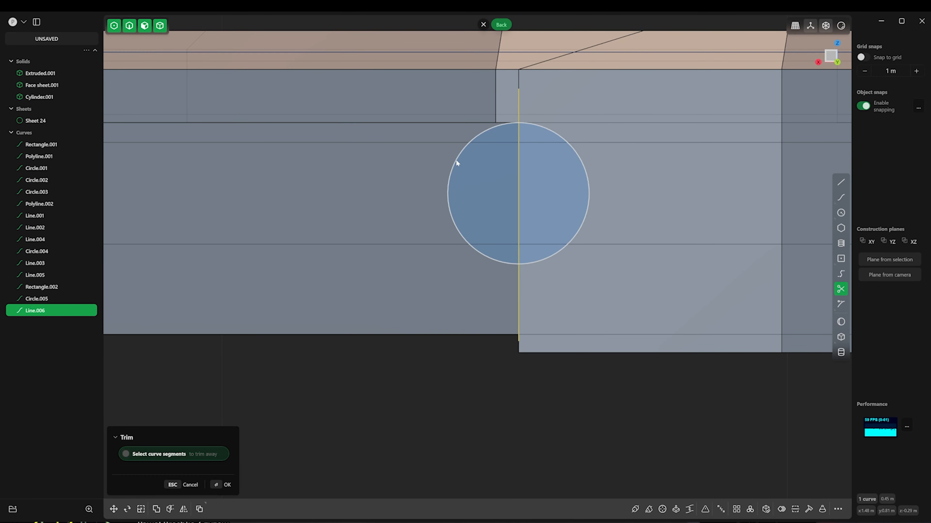
key(Escape)
shift+click(535, 126)
key(t)
click(482, 132)
key(Escape)
- Redraw the vertical dividing line in the circle's plane, trim away the half beyond the step edge and remove the line
middle_drag(535, 147, 518, 123)
key(space)
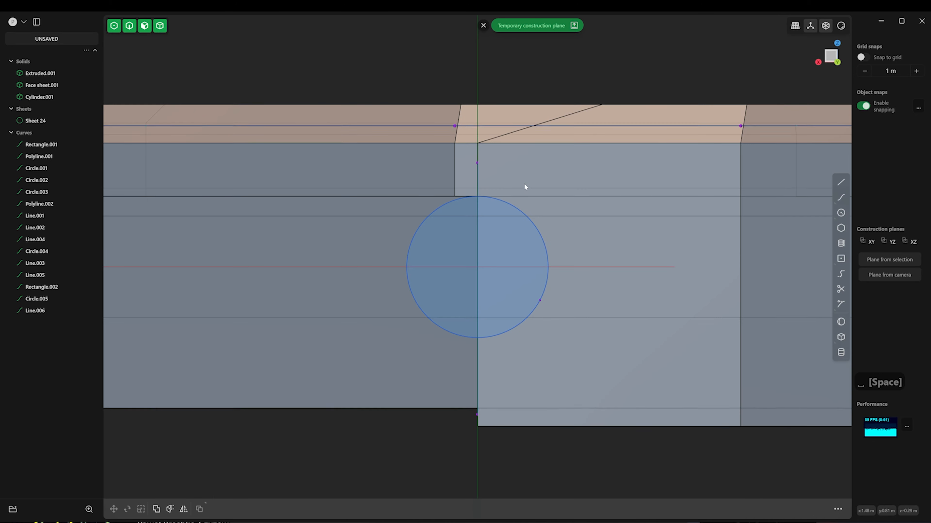
click(477, 365)
key(e)
key(t)
click(466, 197)
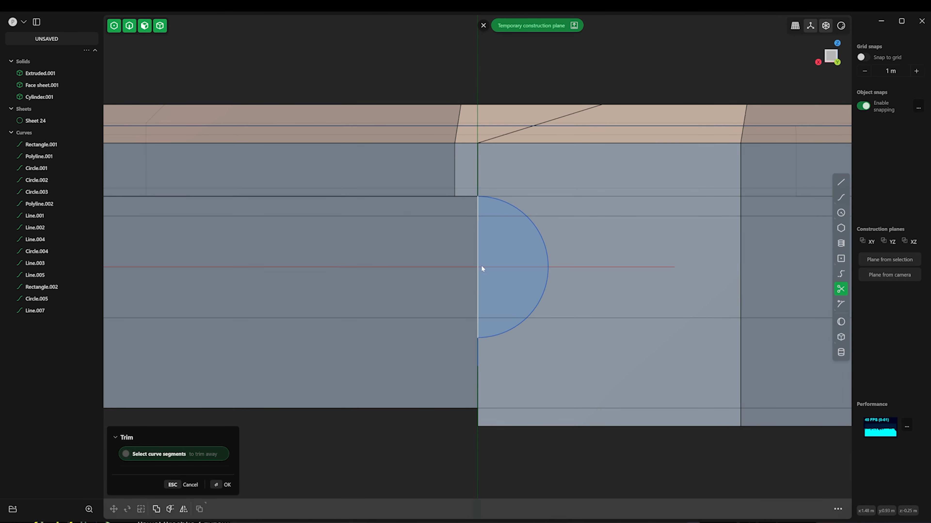
click(478, 265)
key(Delete)
key(Escape)
- Move the half-circle arc inward onto the vertical corner edge of the upper body's side step
click(547, 214)
key(s)
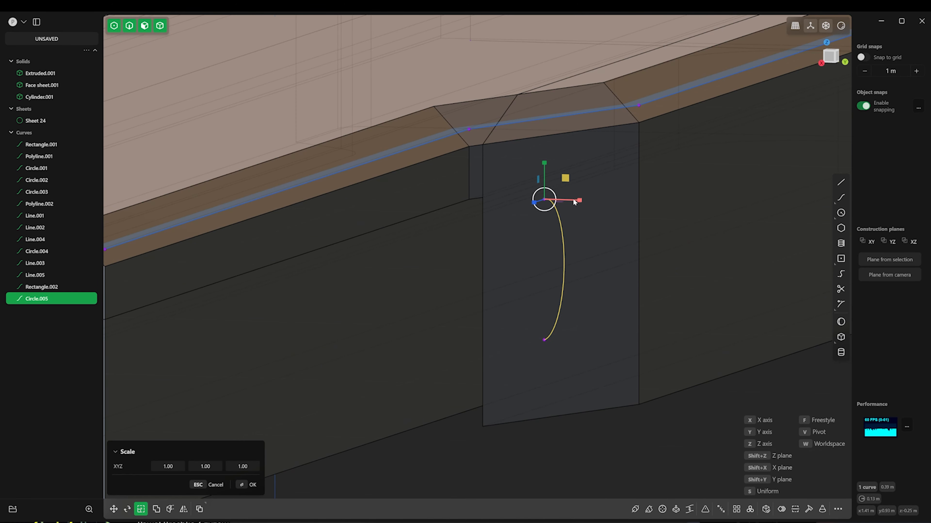
drag(577, 202, 482, 199)
alt+middle_drag(483, 199, 518, 262)
scroll(518, 263, down, 4)
- Close the half-circle arc with a straight line about 0.25 m long and join both curves
key(shift+a)
click(497, 222)
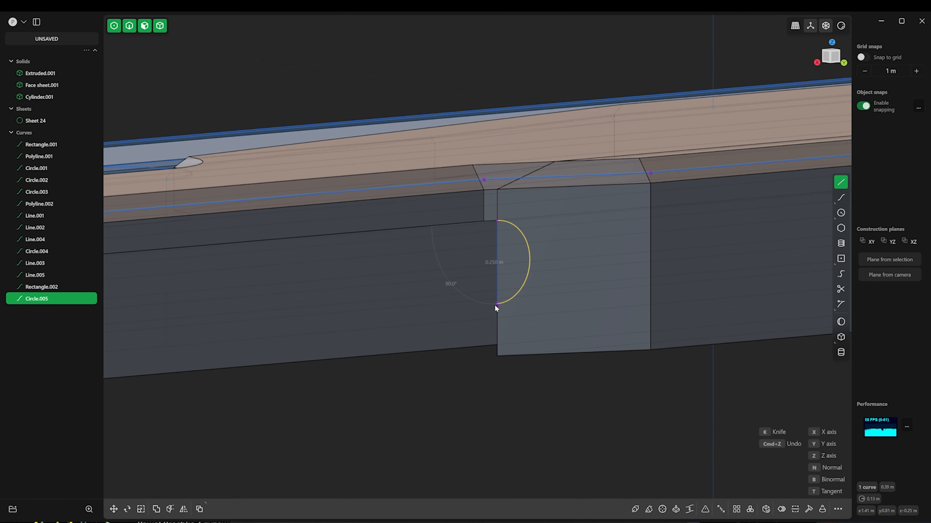
click(496, 307)
key(j)
- Extrude the closed half-circle profile into a solid at the upper body's side step
key(e)
key(Escape)
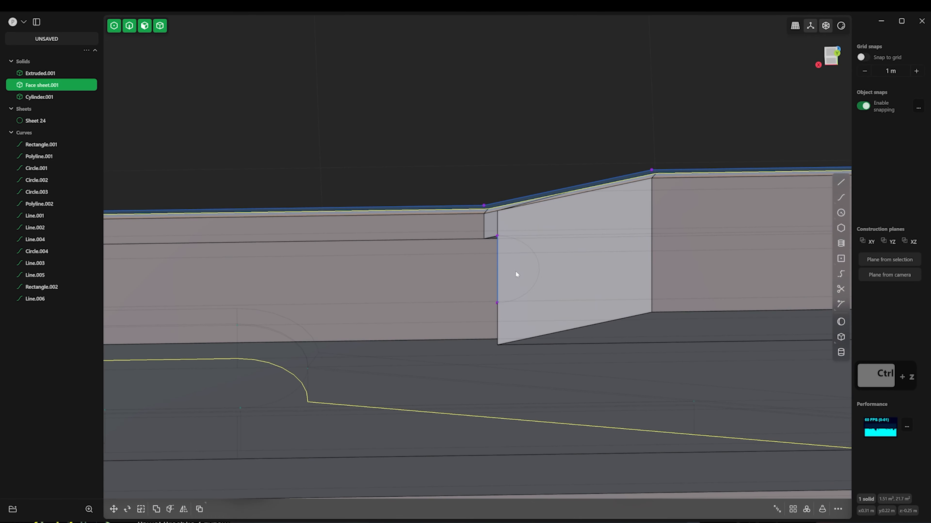
key(e)
click(513, 274)
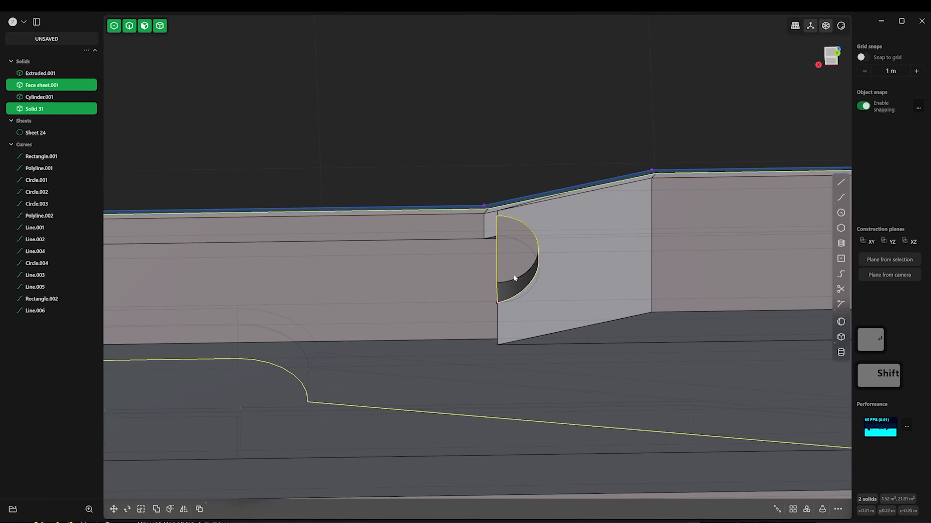
- Step back to the joined half-circle profile and redo up to its extruded solid
alt+middle_drag(513, 274, 395, 257)
middle_drag(318, 233, 515, 253)
key(ctrl+z)
key(ctrl+z)
key(ctrl+z)
key(ctrl+shift+z)
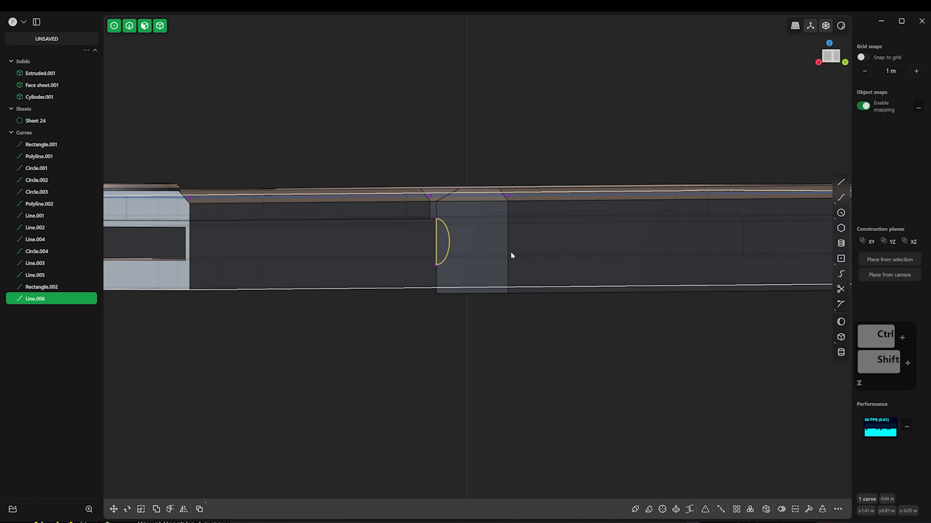
key(ctrl+shift+z)
- Scale the extruded half-round solid to about 1.1 along Y from a pivot on its upper edge
click(447, 224)
scroll(444, 222, up, 3)
double_click(441, 216)
key(s)
key(v)
click(435, 204)
drag(436, 168, 435, 164)
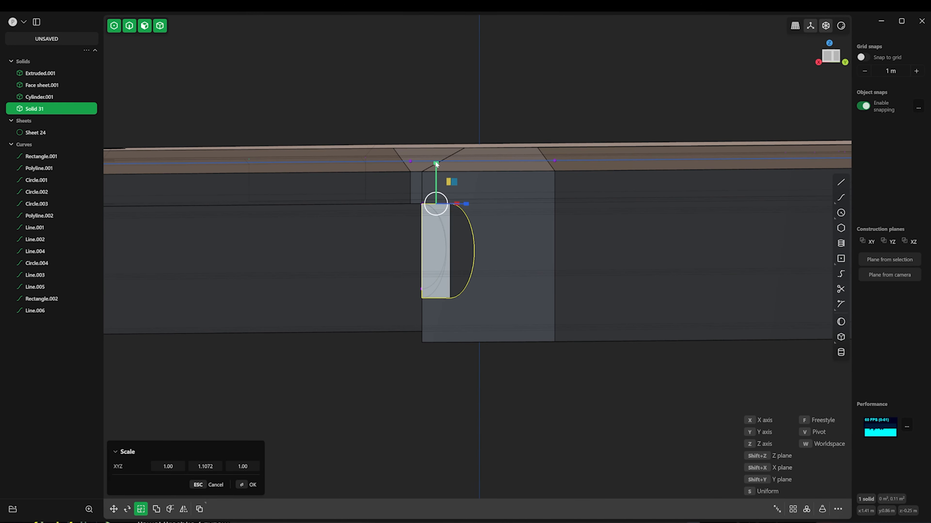
right_click(436, 166)
- Subtract the half-round solid from the upper body at its side step with a Boolean
key(q)
click(516, 339)
right_click(516, 338)
shift+click(578, 320)
shift+click(437, 257)
key(q)
right_click(461, 401)
click(461, 400)
scroll(461, 400, down, 8)
alt+middle_drag(461, 401, 385, 422)
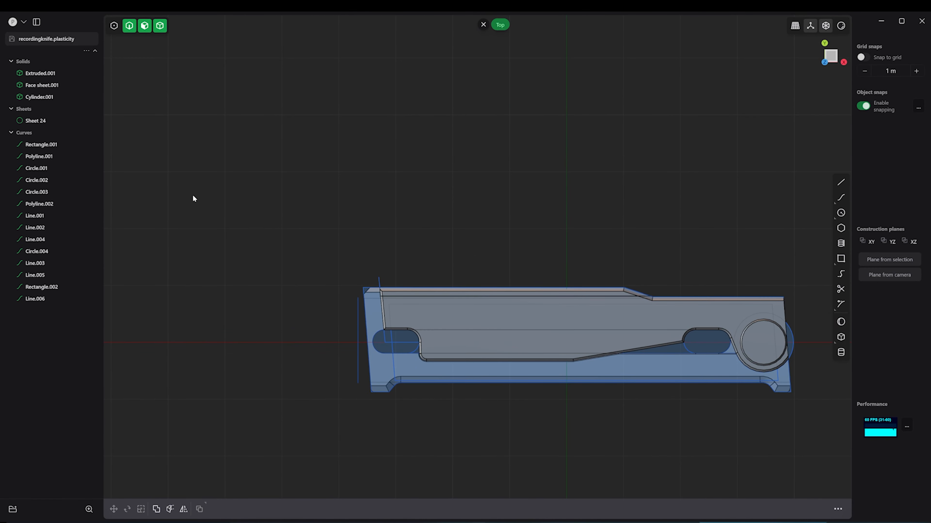
- Collect all solids, the sheet and all curves into one group
shift+click(41, 144)
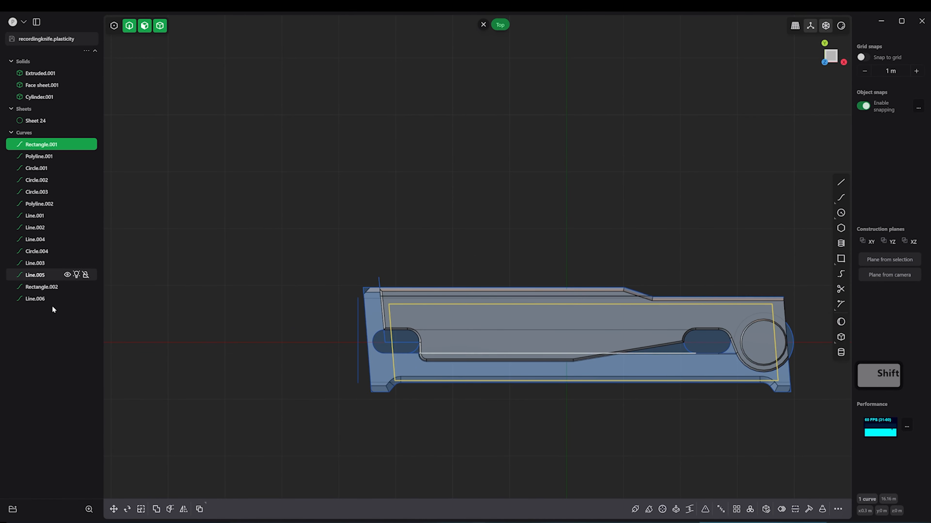
shift+click(44, 299)
click(44, 120)
alt+middle_drag(461, 251, 464, 187)
shift+click(46, 86)
shift+click(43, 74)
shift+click(42, 144)
shift+click(42, 299)
key(ctrl+g)
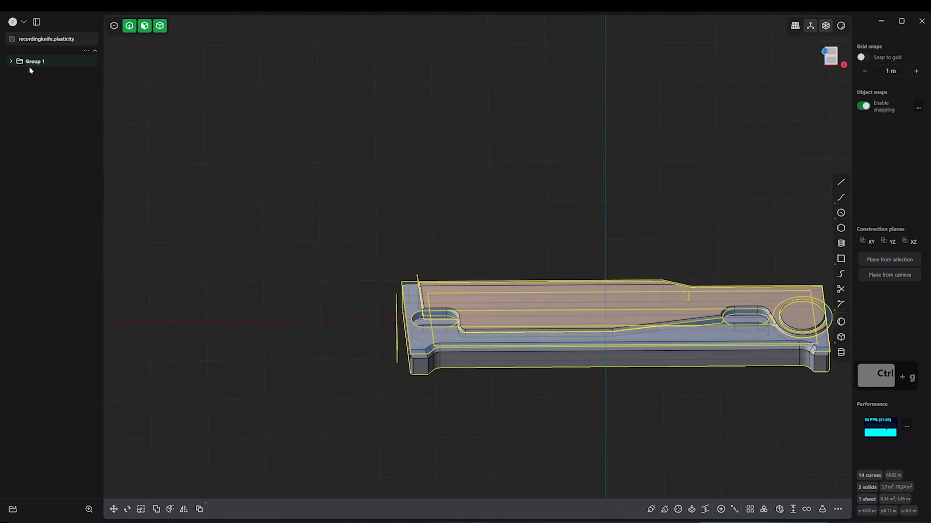
click(67, 61)
key(KP_7)
click(67, 62)
- Duplicate the slotted face inside the body's groove as a separate sheet and hide the whole group
alt+middle_drag(489, 234, 542, 158)
click(359, 357)
scroll(359, 357, up, 8)
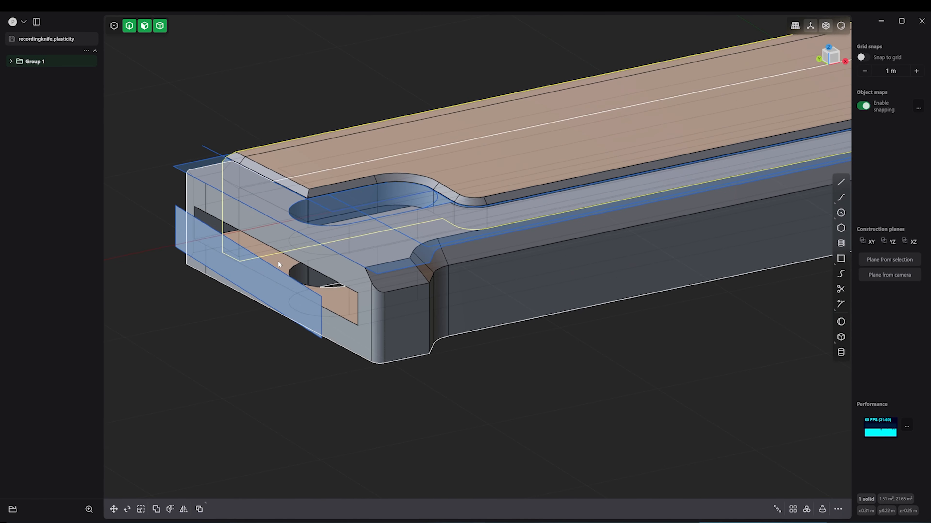
alt+middle_drag(278, 261, 220, 311)
click(310, 240)
key(b)
click(10, 61)
click(76, 144)
click(371, 251)
key(shift+d)
click(67, 61)
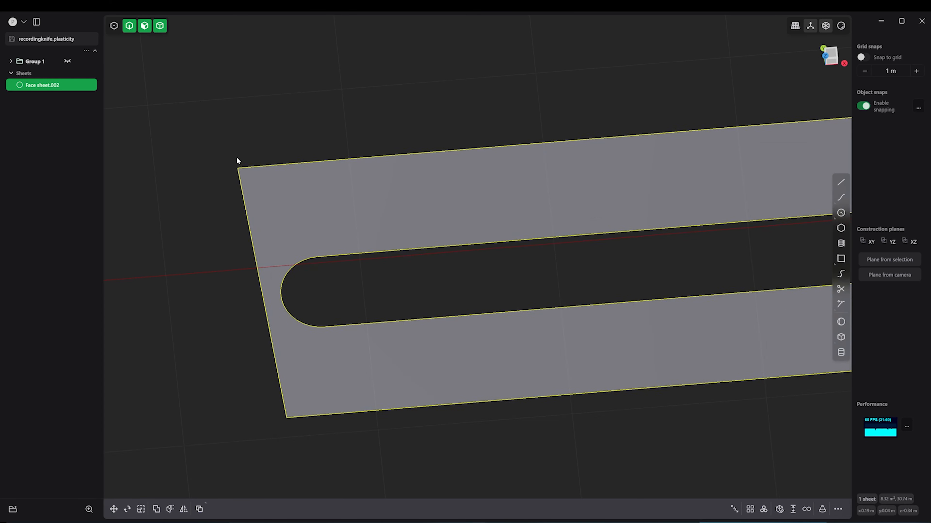
- Draw a polyline about 10.4 m long across the sheet's upper part, down to its lower edge and partway back along it
scroll(236, 157, down, 6)
alt+middle_drag(236, 157, 245, 240)
scroll(762, 308, up, 2)
click(840, 182)
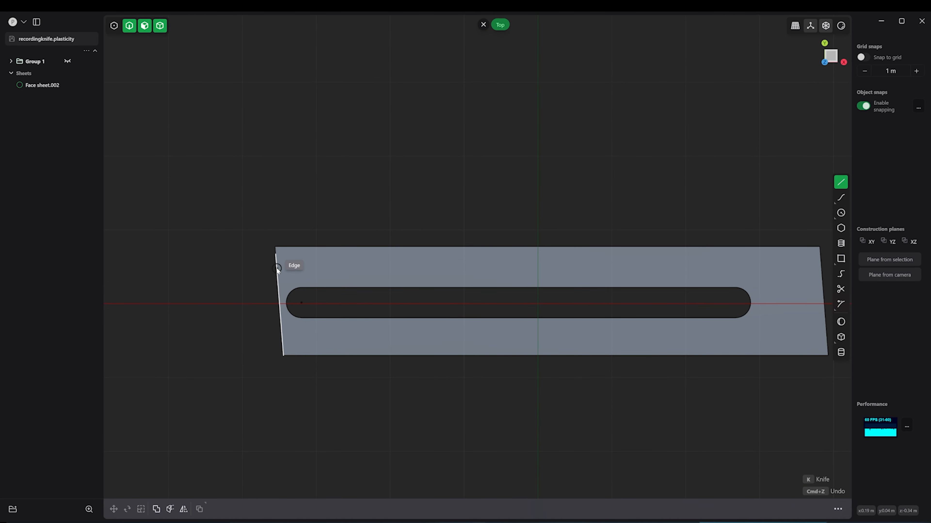
click(277, 260)
click(821, 261)
alt+middle_drag(788, 274, 643, 245)
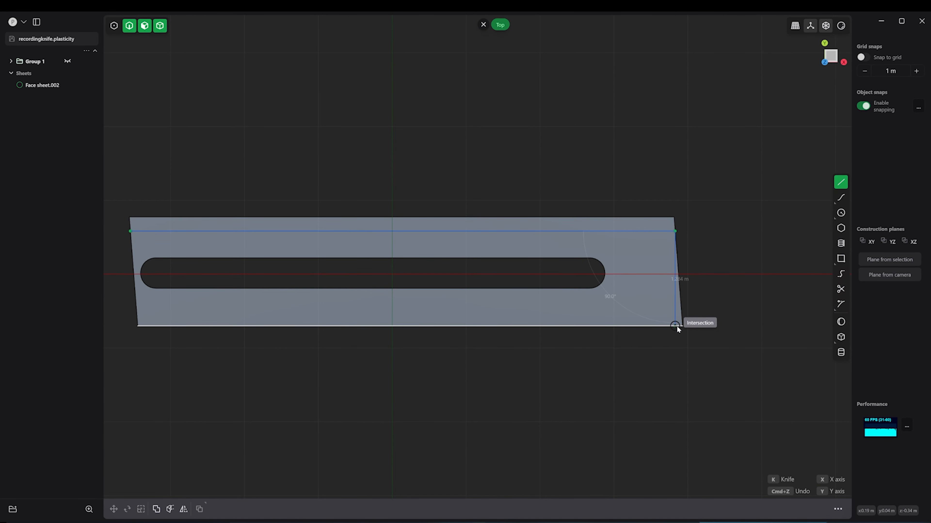
double_click(548, 325)
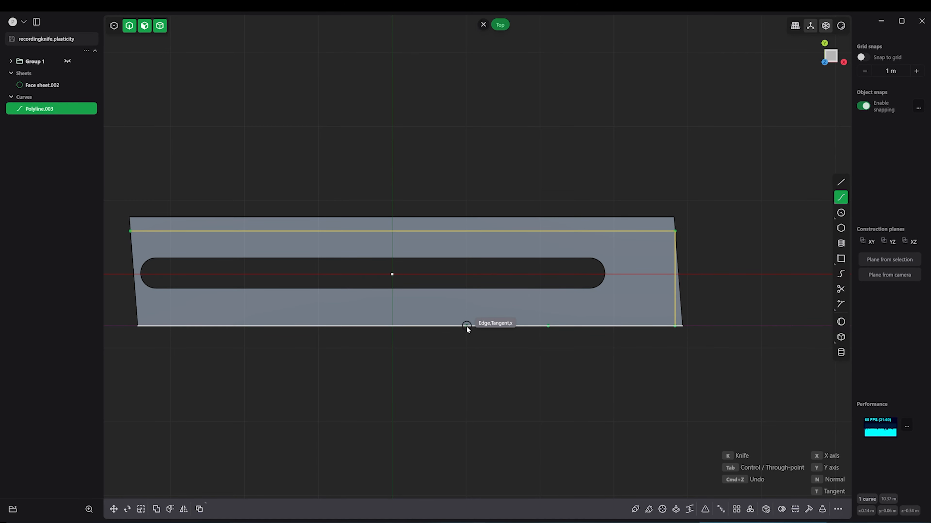
- Close the outline with a curve leaving the polyline's lower end along the edge and sweeping up to its upper starting point
key(Escape)
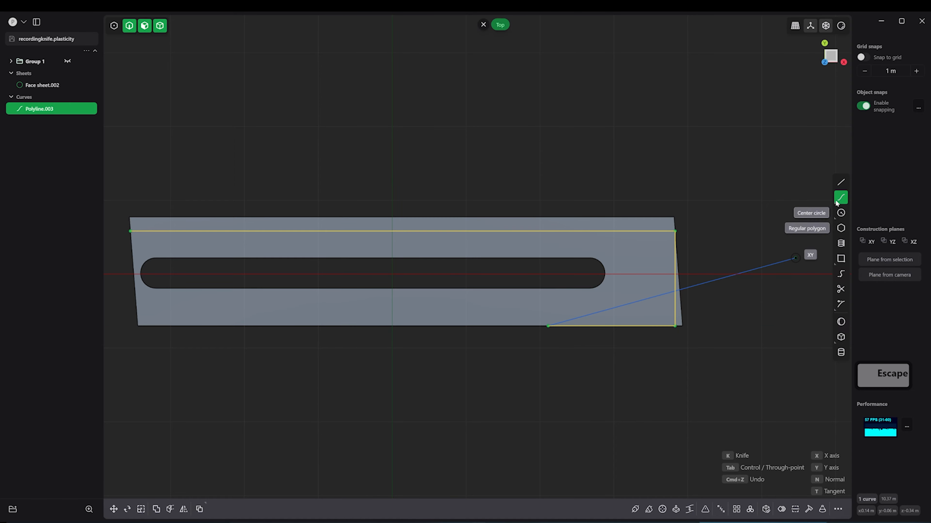
click(837, 203)
click(130, 232)
key(Return)
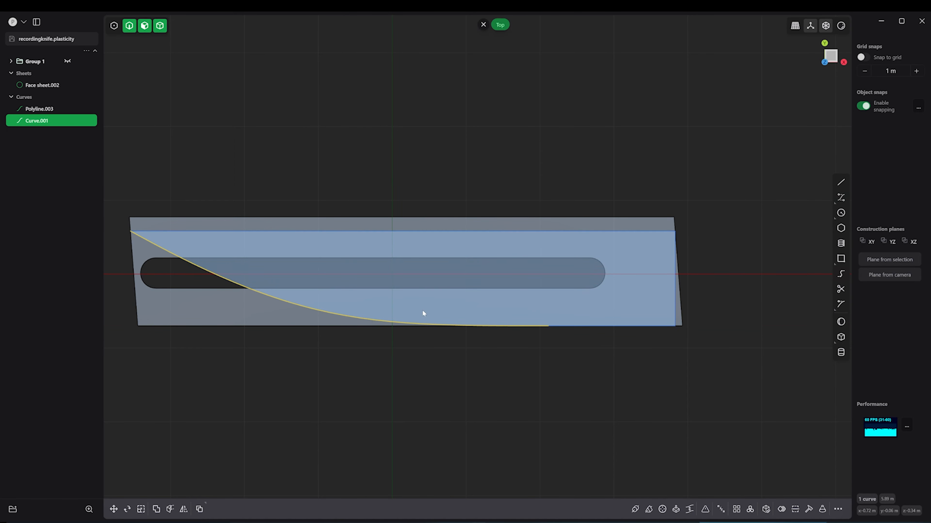
- Move the blade curve's foremost lower control point toward the tip along the X axis
alt+middle_drag(315, 312, 445, 299)
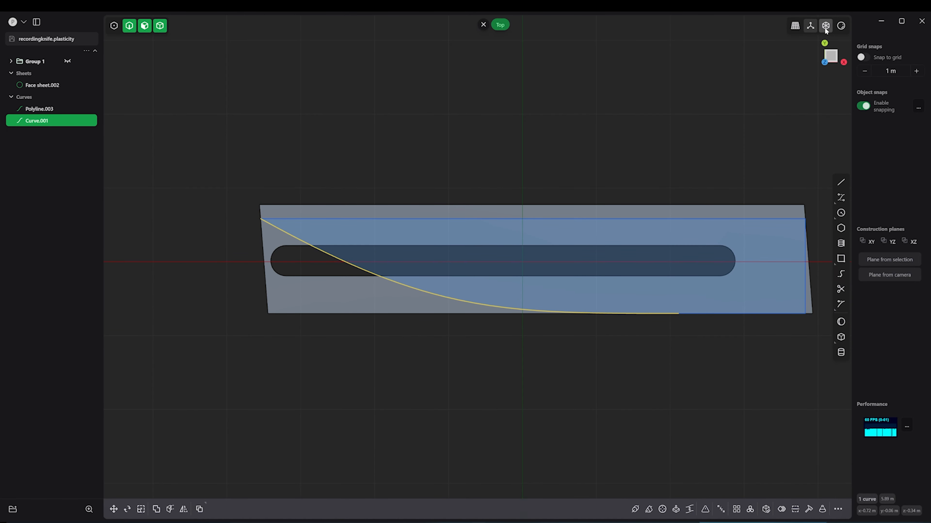
key(shift+1)
click(431, 314)
key(g)
drag(454, 312, 388, 314)
key(Return)
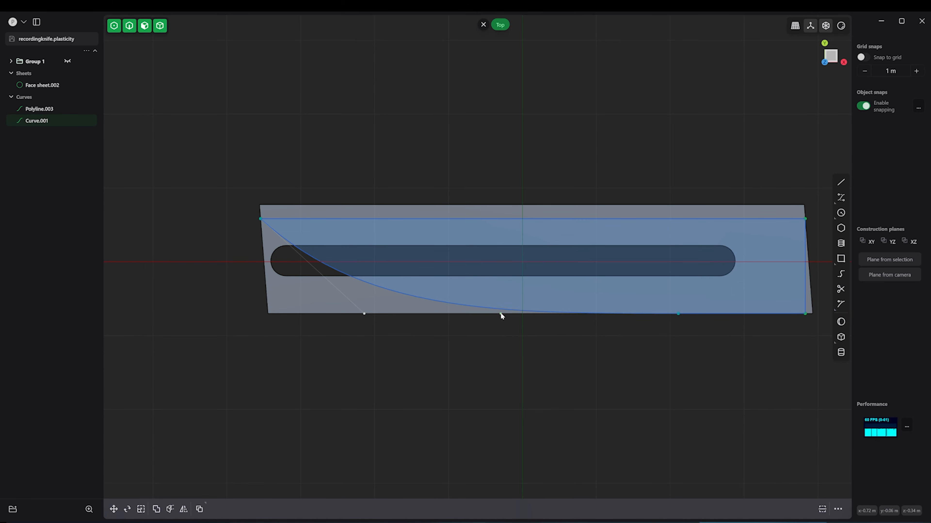
- Shift the curve's second lower control point toward the tip and move the foremost one slightly back along X
click(501, 314)
key(g)
drag(533, 314, 504, 314)
key(Return)
click(364, 314)
key(g)
drag(401, 314, 432, 314)
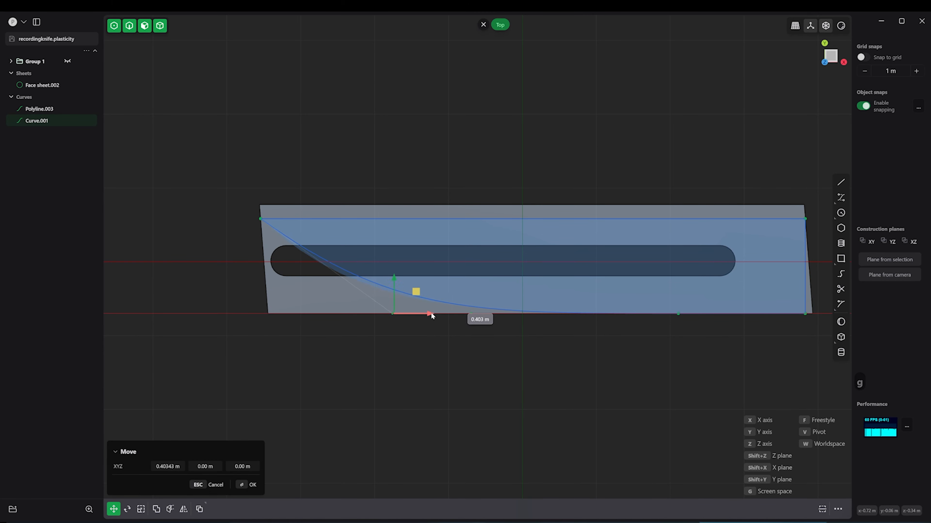
click(417, 316)
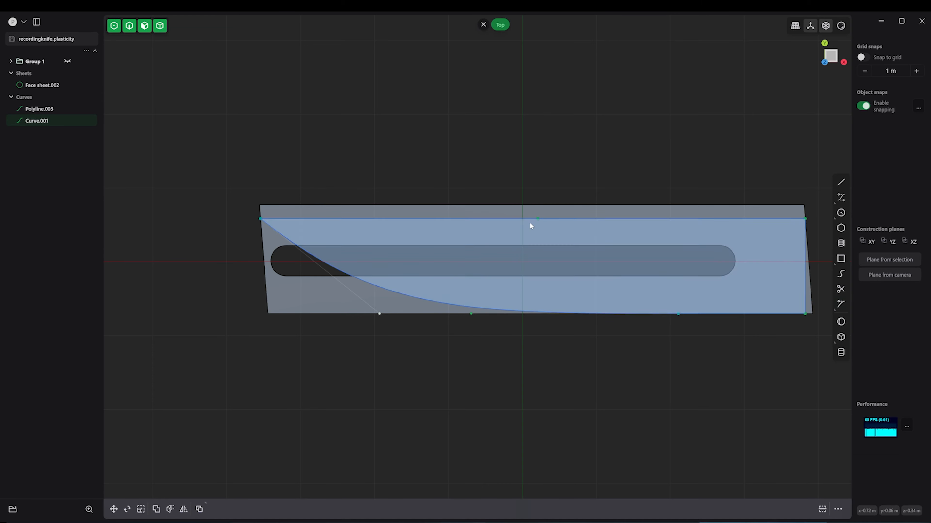
- Split the polyline's top line near its middle and delete the segment toward the tip
click(537, 220)
key(k)
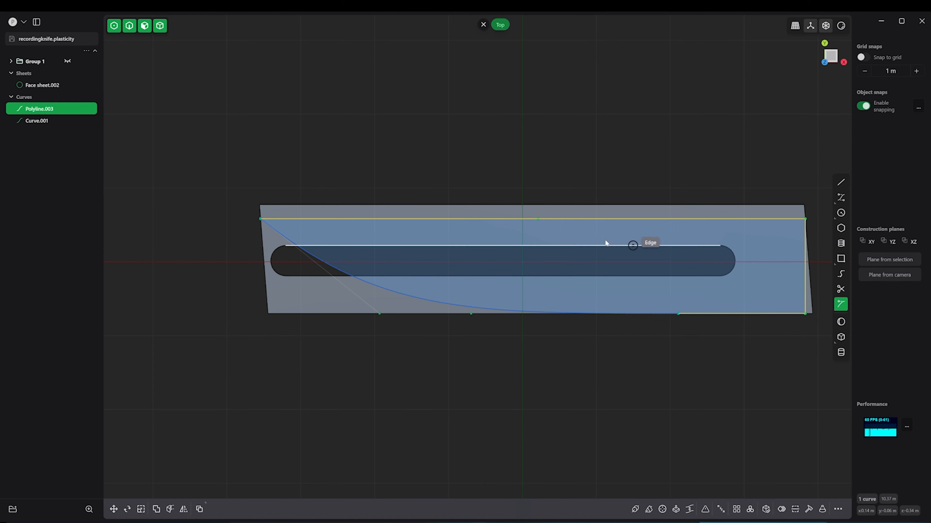
click(516, 218)
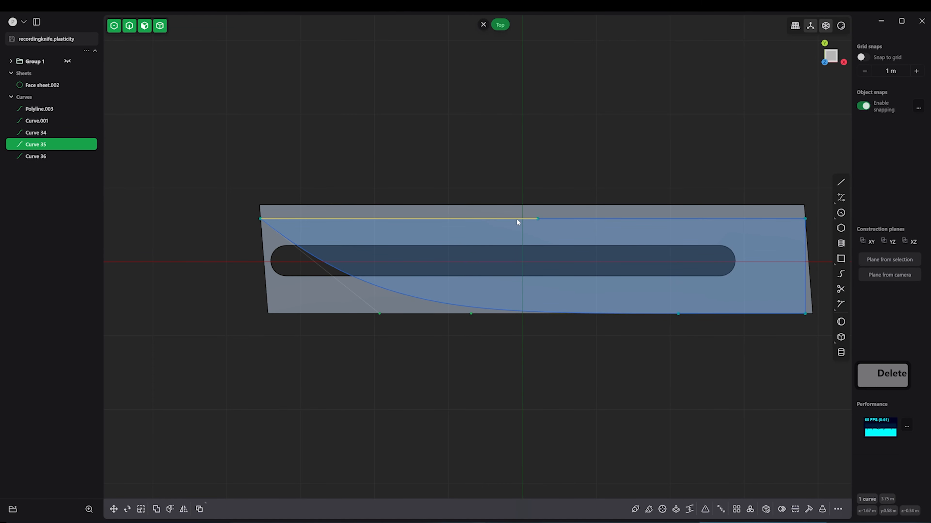
key(g)
key(Escape)
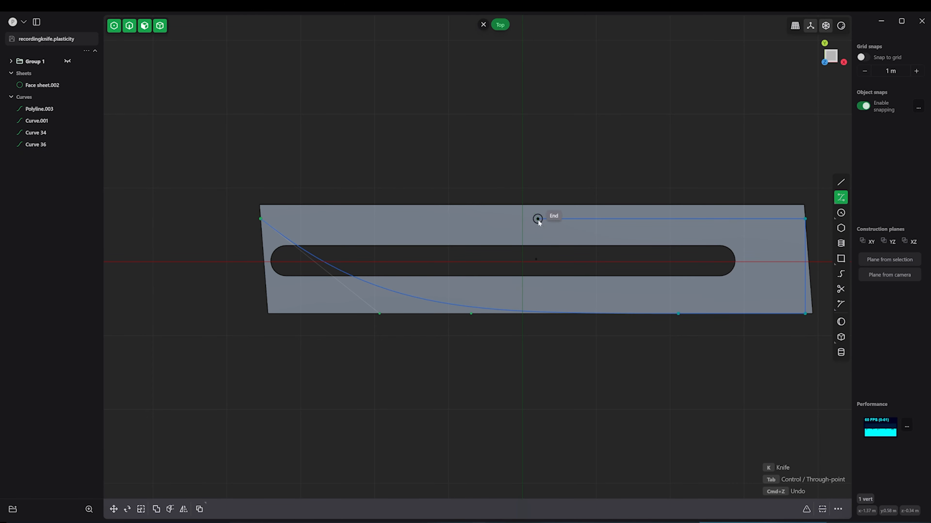
- Draw a curve from the cut end of the top line to the blade tip and lower the tip point slightly
click(259, 220)
click(259, 220)
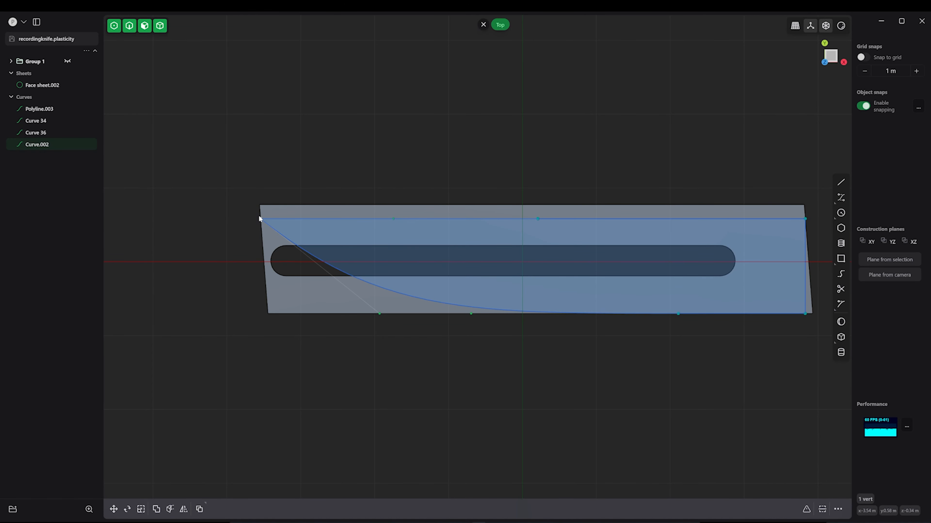
drag(258, 216, 261, 227)
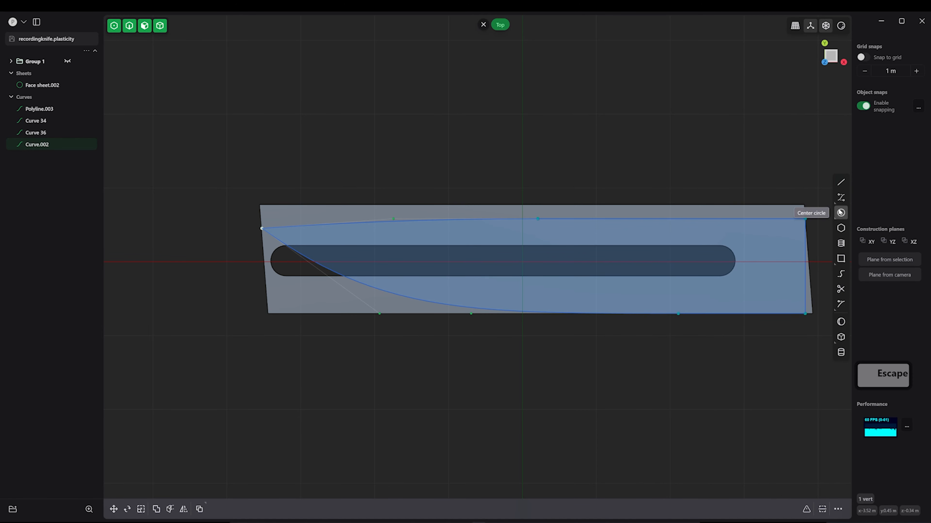
key(Escape)
- Hide the reference sheet and draw an inner curve up from the lower edge's vertex, bending toward the tip along the blade's middle
key(shift+h)
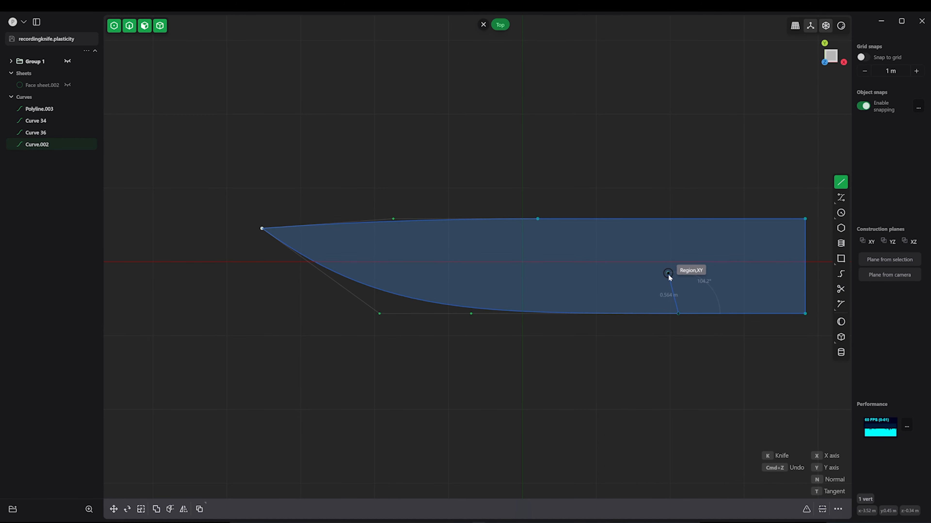
ctrl+click(671, 262)
scroll(664, 259, up, 5)
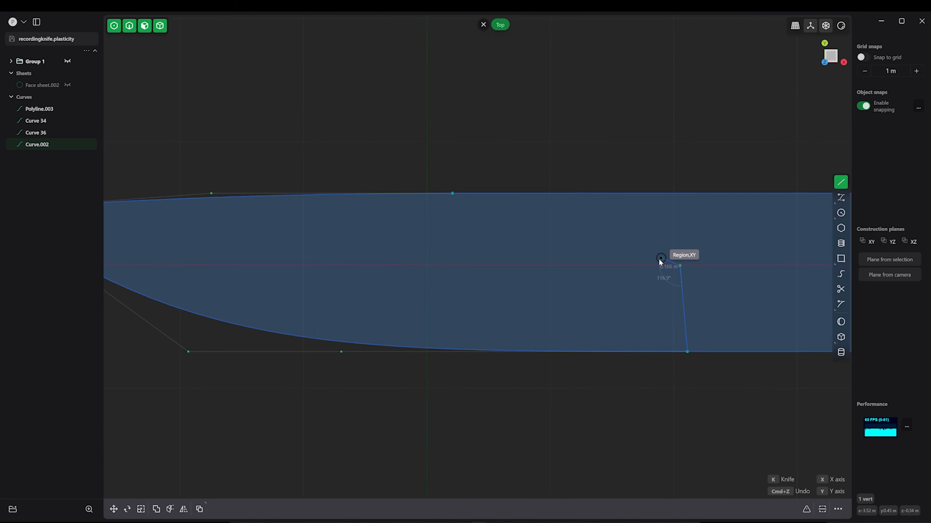
key(shift+a)
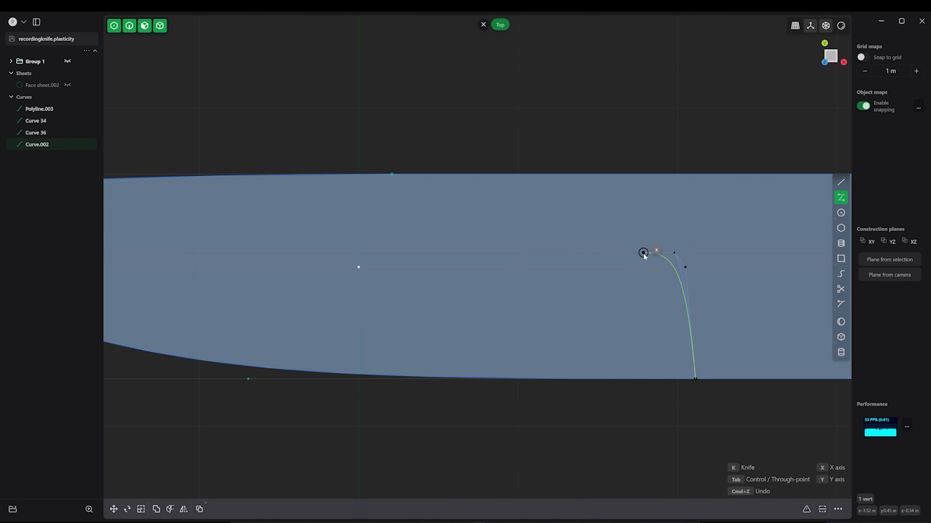
click(644, 254)
scroll(469, 247, down, 3)
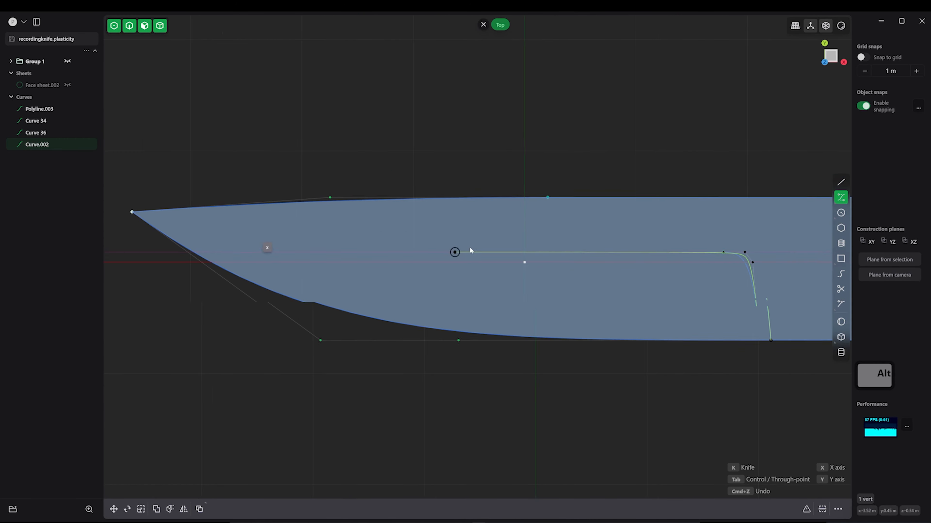
click(386, 239)
key(Return)
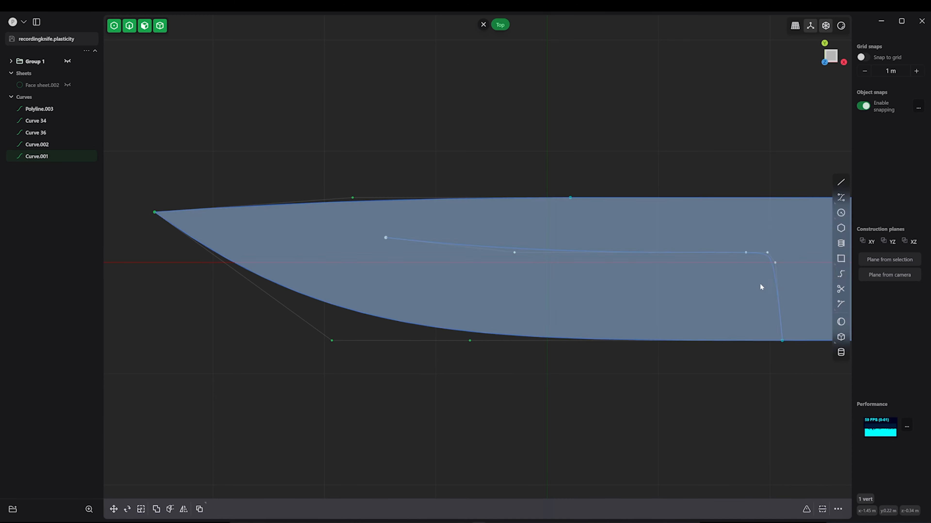
- Move the blade belly's two lower control points closer to the tip and raise the foremost one slightly
key(g)
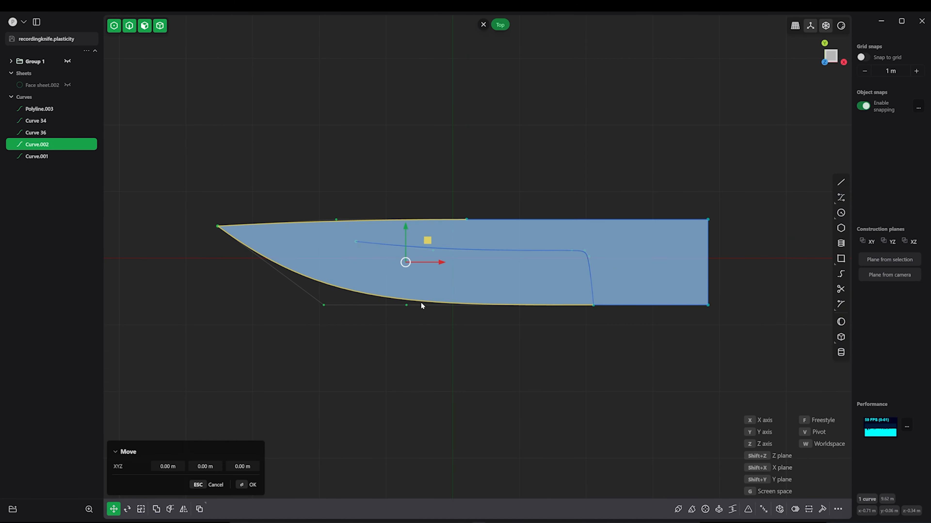
key(Escape)
drag(406, 305, 324, 308)
click(323, 305)
key(g)
key(Return)
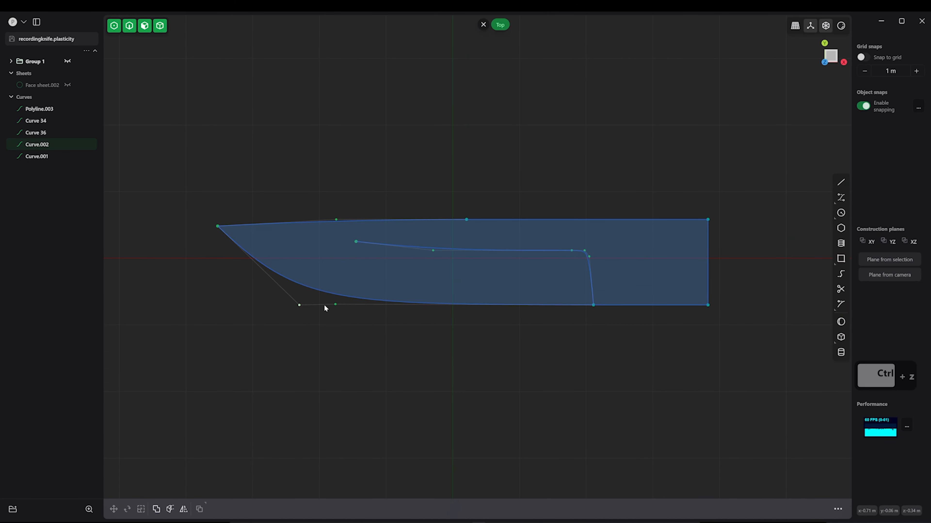
key(g)
drag(307, 271, 307, 267)
key(Return)
- Draw a straight line about 2.09 m long from the blade tip to the front end of the inner curve
scroll(351, 353, down, 3)
click(841, 182)
click(248, 255)
click(354, 267)
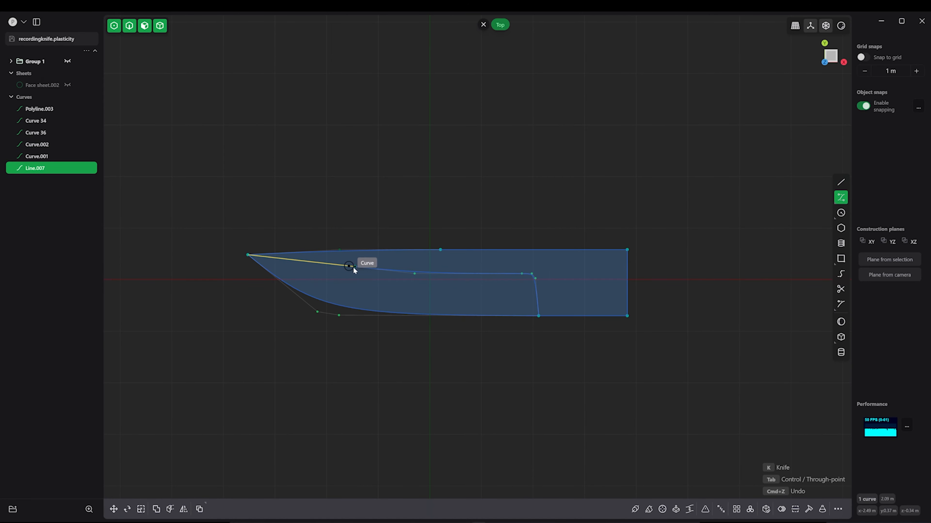
- Draw a curve from the line's end along the upper blade and up to the spine, and adjust its corner control points
click(448, 266)
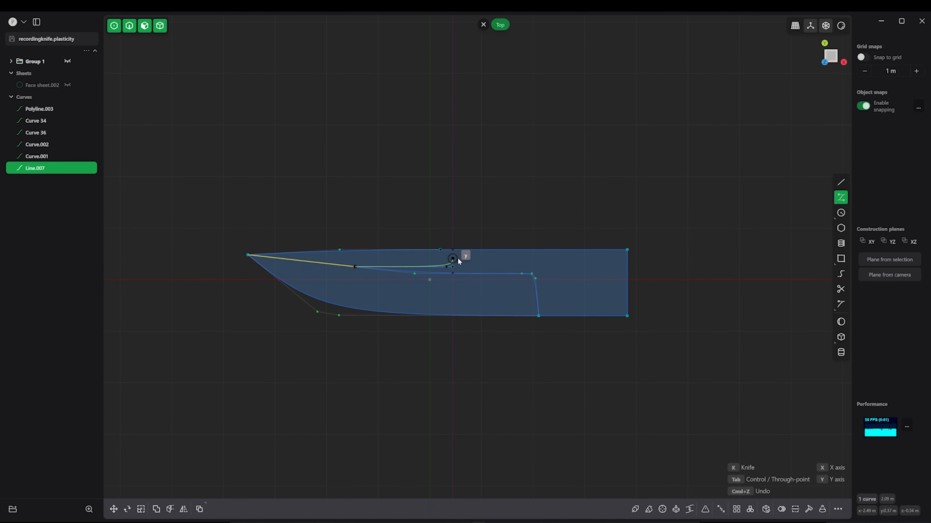
click(458, 267)
scroll(461, 263, up, 3)
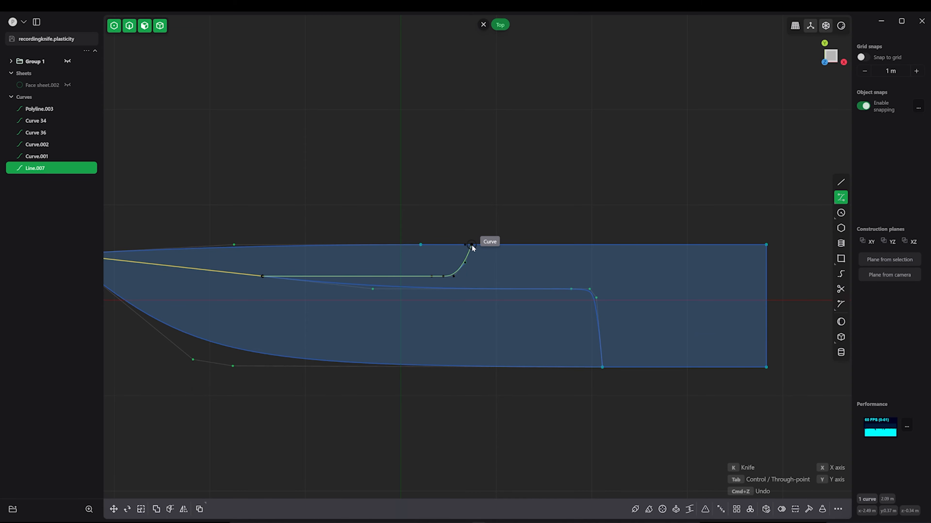
click(471, 245)
scroll(471, 244, up, 3)
right_click(426, 299)
scroll(473, 279, down, 2)
key(g)
key(g)
scroll(491, 286, down, 3)
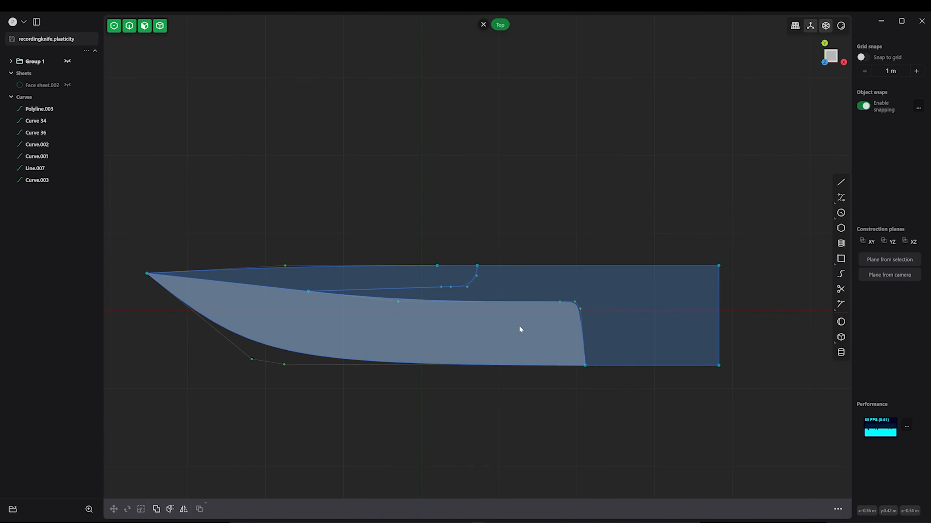
- Spread the control points at the inner curve's rear corner to make a softer bend
scroll(550, 319, down, 1)
click(575, 309)
key(g)
drag(578, 295, 578, 305)
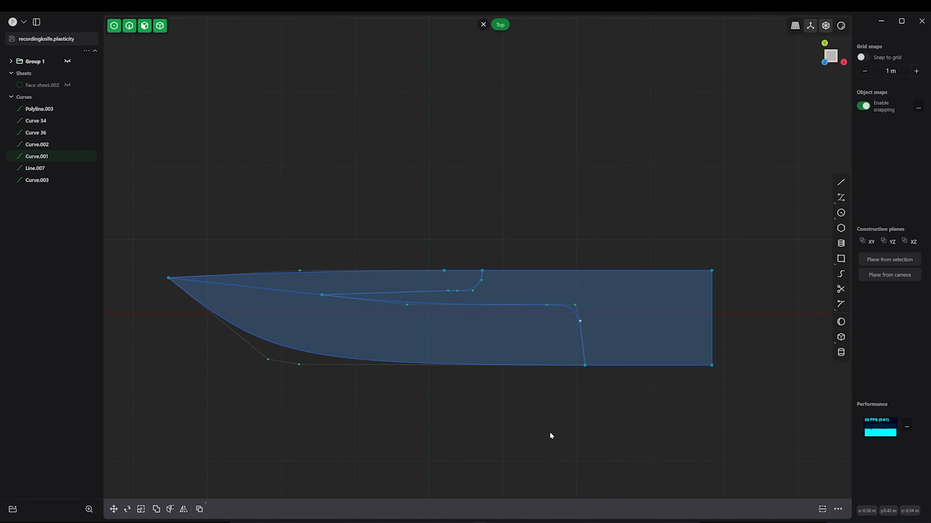
- Move the junction of the three inner curves toward the tip and reposition the lower inner curve's adjacent control point
click(322, 295)
shift+click(322, 294)
key(g)
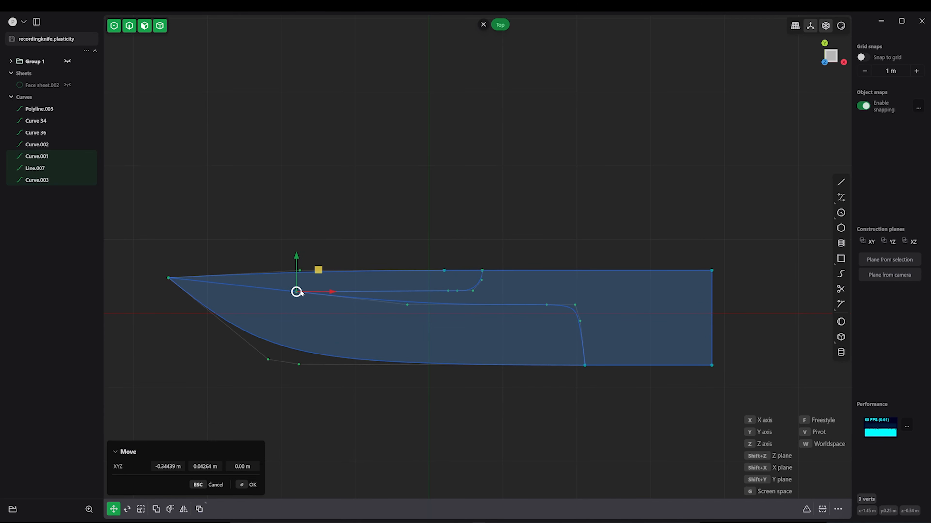
click(354, 312)
scroll(500, 326, down, 2)
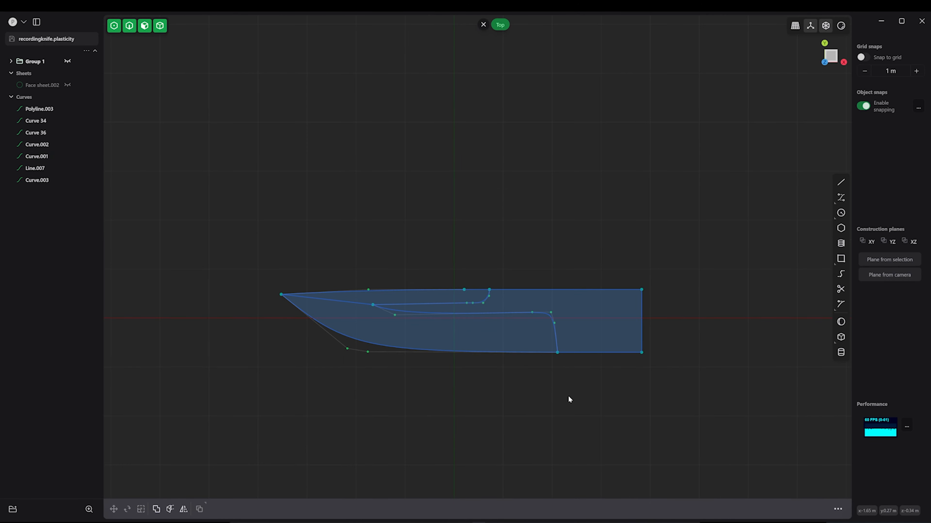
- Move the rear points of the upper inner curve toward the tip along the X axis
drag(453, 270, 502, 309)
key(g)
drag(505, 291, 474, 290)
key(Return)
scroll(432, 305, up, 3)
- Move the junction and control points of the upper inner curve slightly toward the spine along the Y axis
drag(340, 295, 362, 312)
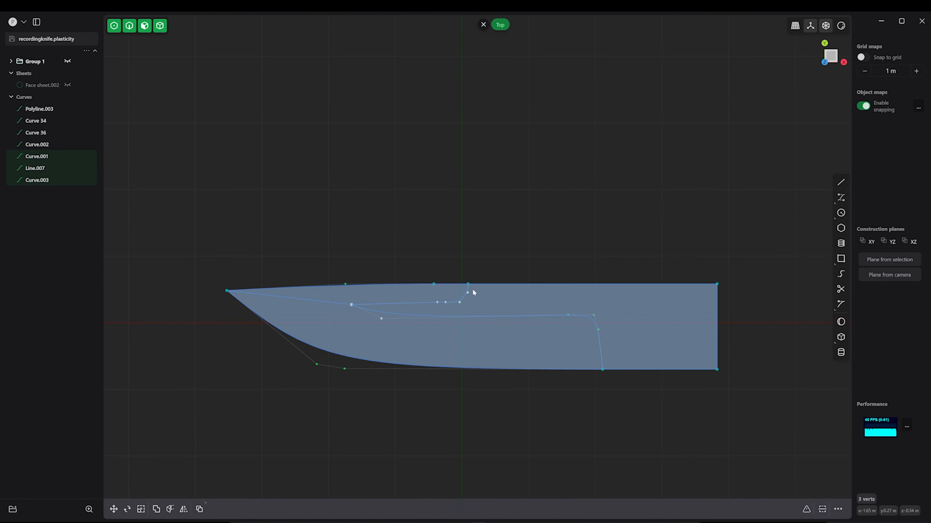
key(g)
drag(382, 273, 381, 270)
click(383, 272)
key(Escape)
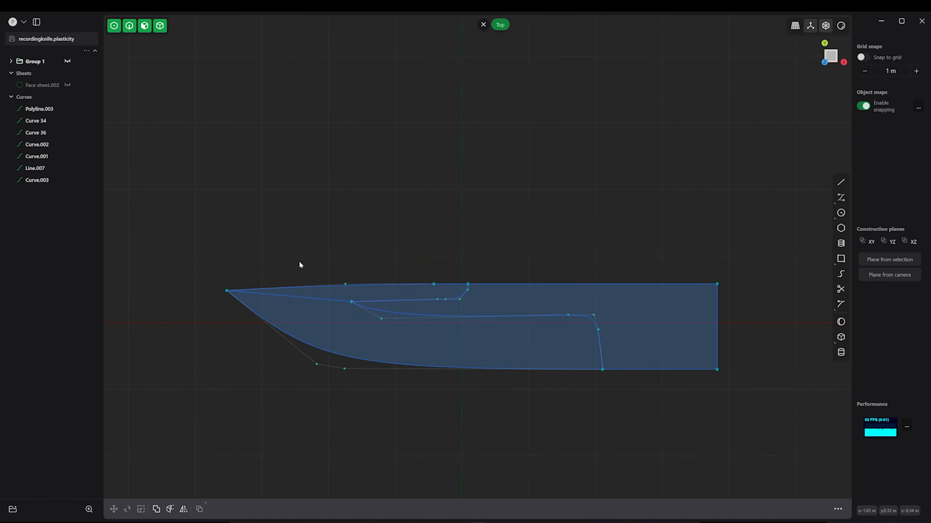
- Try to move the upper inner curve toward the blade's rear along the X axis, and undo the move
drag(295, 251, 530, 346)
key(g)
click(442, 300)
key(g)
key(Escape)
ctrl+drag(365, 317, 398, 328)
key(g)
drag(448, 294, 461, 294)
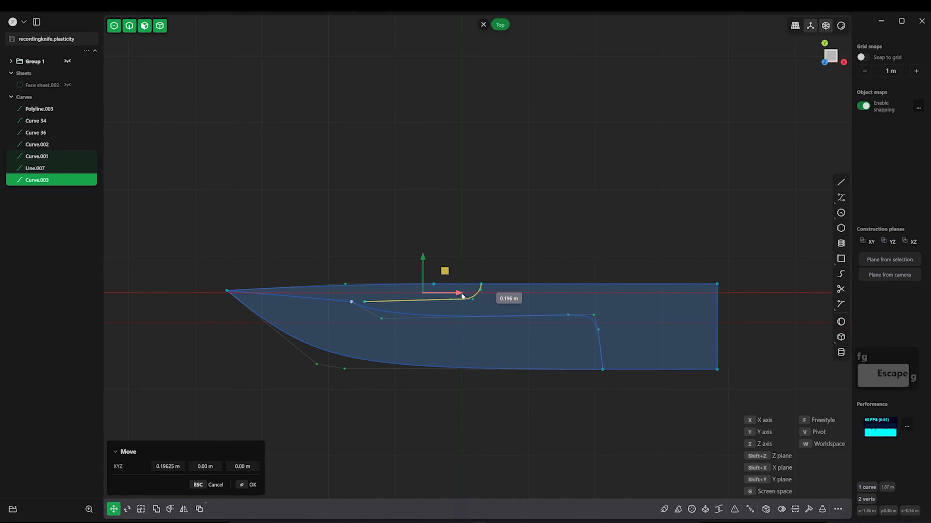
key(ctrl+z)
- Move the upper inner curve, its junction and the nearby spine control points toward the blade's rear along the X axis
drag(323, 262, 513, 330)
key(g)
ctrl+click(351, 302)
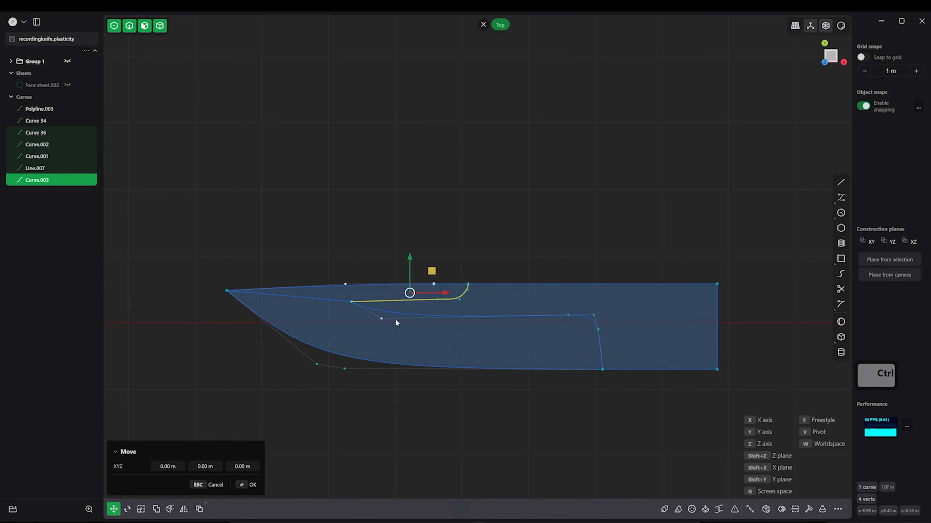
drag(323, 256, 482, 334)
key(g)
drag(432, 295, 451, 295)
- Raise the lower inner curve's upper control points about 0.022 m along Y, and nudge its front control point toward the spine
drag(396, 340, 632, 311)
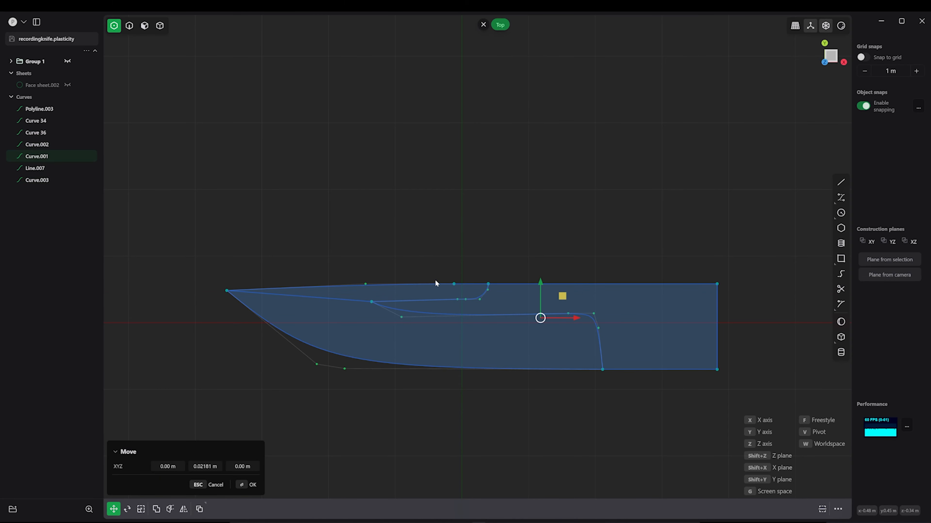
click(401, 318)
drag(399, 282, 399, 275)
right_click(400, 277)
- Try to extrude the blade outline's region, and cancel the extrusion
scroll(436, 397, down, 4)
middle_drag(502, 384, 505, 376)
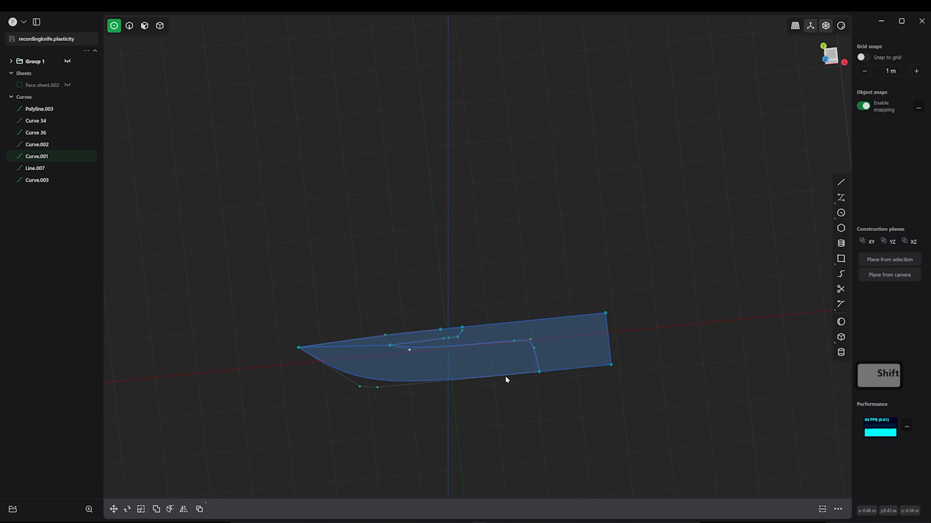
key(KP_7)
click(506, 376)
key(5)
click(565, 341)
key(e)
key(Escape)
key(e)
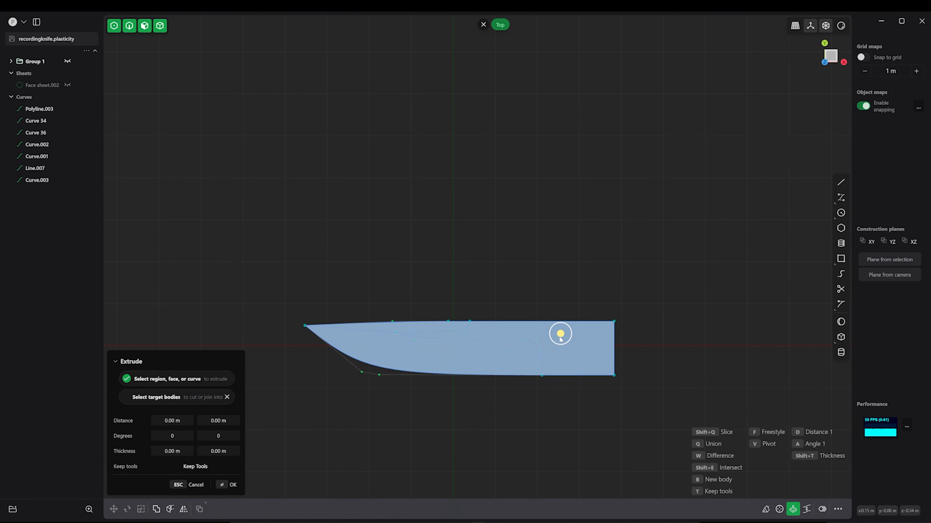
middle_drag(570, 392, 573, 339)
key(Escape)
- Try to extrude all the blade curves together, and undo the last operations
mouse_move(582, 323)
alt+mouse_down()
mouse_move(614, 260)
mouse_move(586, 315)
alt+mouse_up()
drag(341, 238, 672, 348)
key(e)
key(ctrl+z)
key(ctrl+z)
key(ctrl+z)
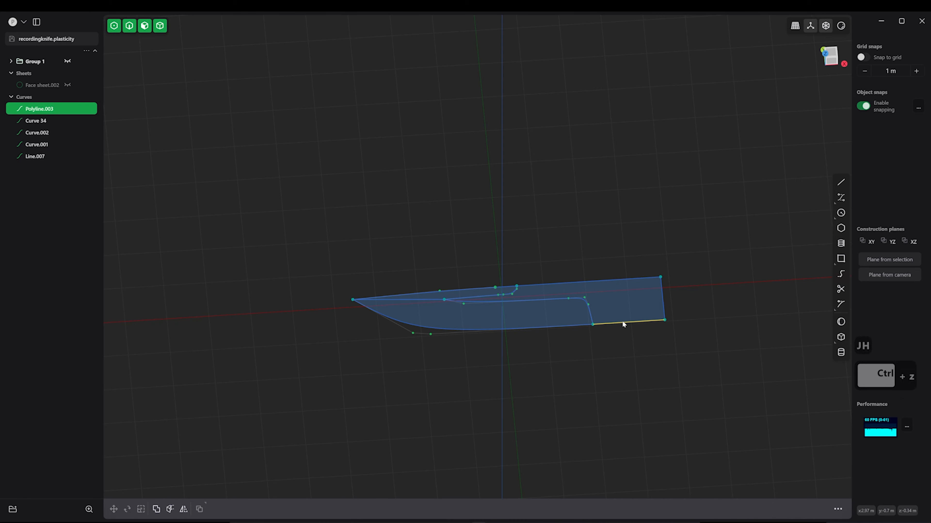
- Join the inner curves and rear outline segments into one closed loop, and patch it with a flat sheet
click(590, 315)
shift+click(619, 323)
shift+click(515, 292)
shift+click(586, 282)
shift+click(663, 301)
click(707, 509)
click(721, 509)
shift+click(515, 292)
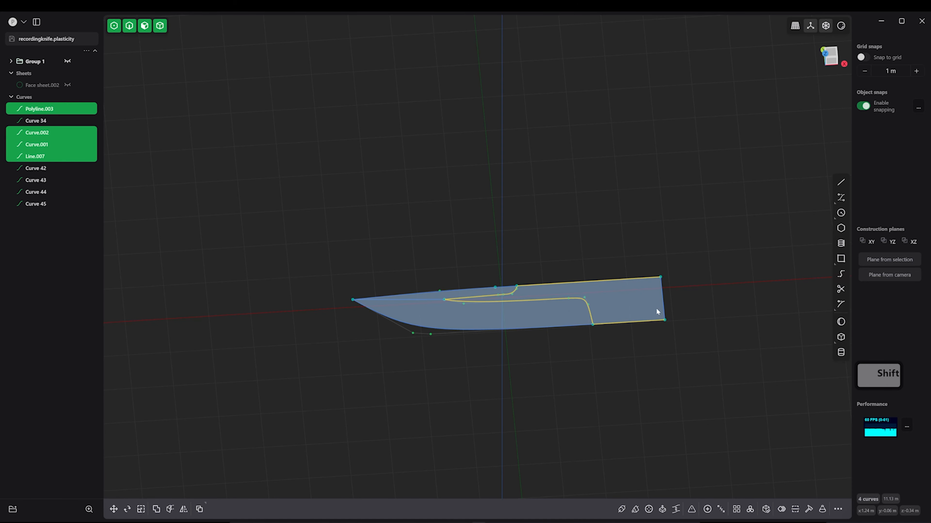
key(j)
click(720, 510)
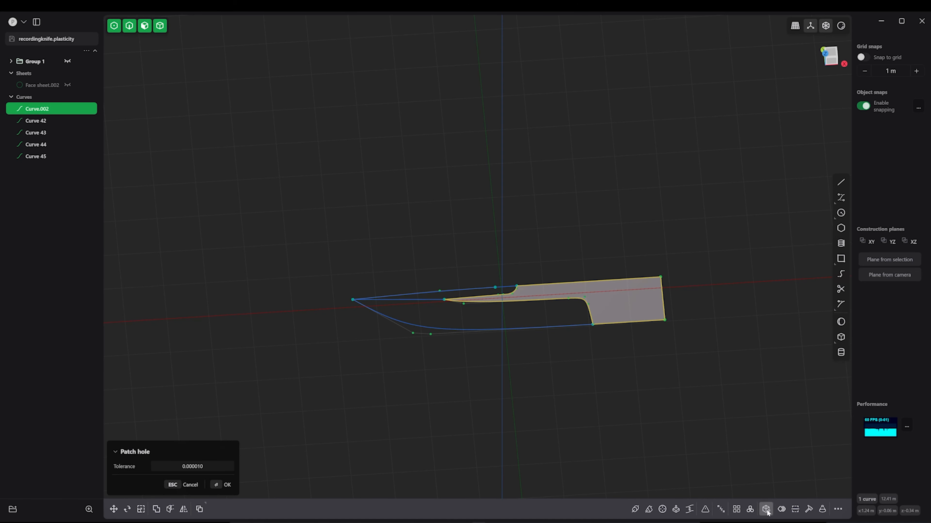
- Move the patched rear sheet up about 0.148 m along the Z axis
key(KP_1)
key(g)
key(Escape)
key(Escape)
alt+drag(601, 238, 474, 339)
click(525, 249)
key(g)
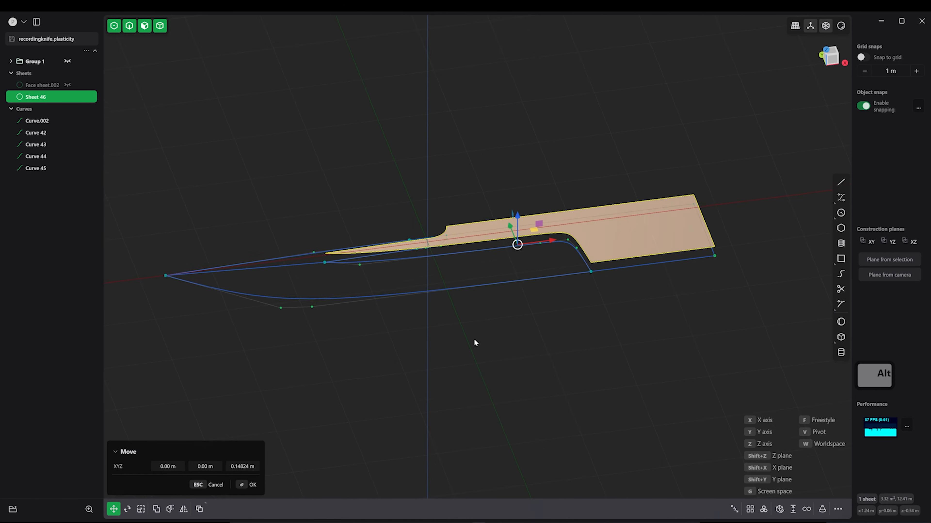
key(KP_7)
key(Return)
- Hide the joined outline curve, and raise the inner end point of the tip line along Z to the sheet's point
alt+drag(305, 252, 330, 158)
click(479, 254)
scroll(478, 254, up, 4)
click(490, 257)
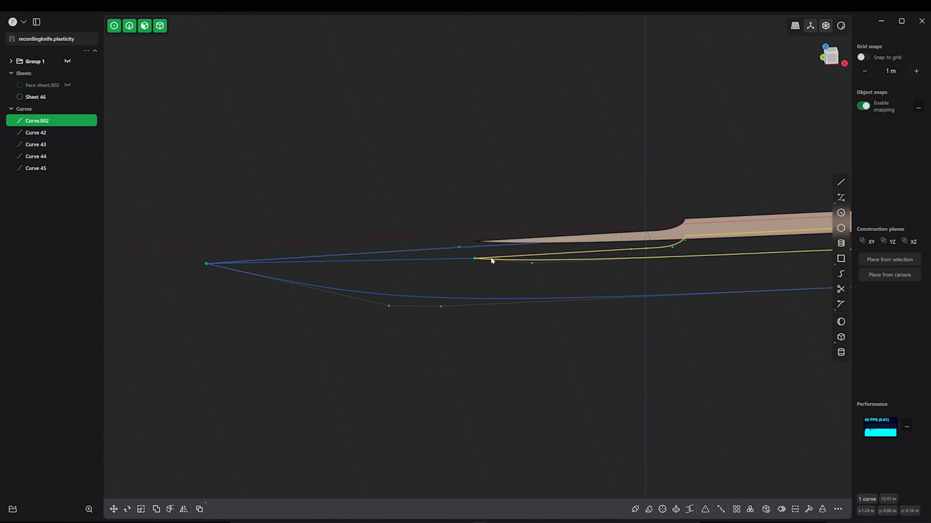
key(h)
click(475, 258)
key(g)
key(z)
alt+drag(478, 234, 571, 271)
- Try deleting a curve of the blade outline, and undo the deletion
alt+drag(443, 184, 422, 253)
click(250, 293)
key(Delete)
key(ctrl+z)
- Raise the spine curve's rear points to meet the upper notch of the raised sheet
drag(421, 268, 326, 261)
click(429, 255)
key(g)
scroll(413, 253, up, 4)
click(377, 253)
key(g)
scroll(365, 251, up, 1)
click(471, 367)
alt+drag(471, 368, 489, 410)
- Duplicate the raised sheet's upper notch edge as a curve, and patch the upper bevel between it and the adjoining curves
click(449, 268)
key(shift+d)
shift+click(520, 305)
shift+click(648, 254)
key(alt+p)
alt+drag(706, 384, 494, 292)
key(KP_1)
key(Return)
- Raise the cutting-edge curve's rear end point to the lower corner of the raised sheet
scroll(680, 389, up, 5)
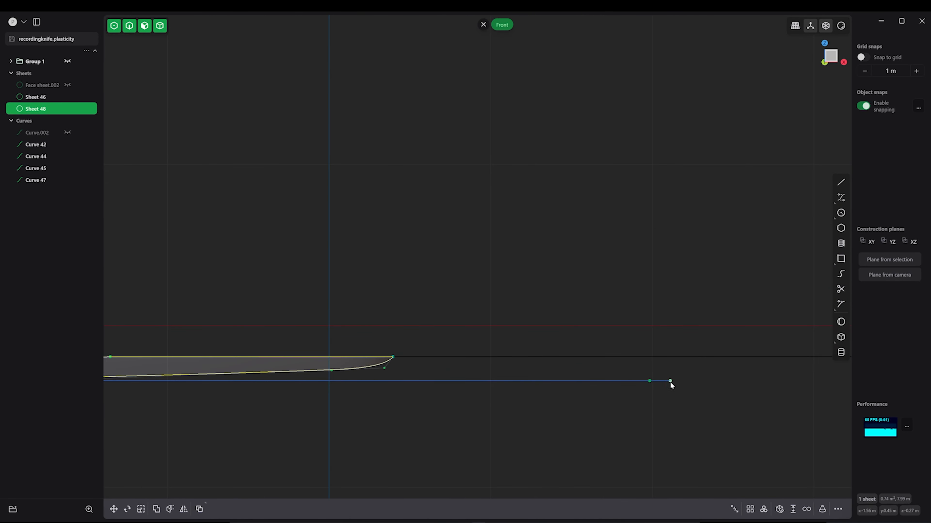
click(670, 382)
key(g)
alt+drag(668, 360, 685, 392)
ctrl+drag(684, 392, 665, 422)
- Reposition the cutting-edge curve's rear control points to shape a smooth upward bend into the sheet corner
click(670, 402)
click(669, 415)
key(g)
drag(665, 421, 642, 376)
key(Return)
click(666, 411)
key(g)
scroll(674, 407, up, 3)
click(639, 406)
key(Return)
alt+drag(641, 376, 610, 358)
- Duplicate the raised sheet's lower inner edge as a separate curve
scroll(610, 357, down, 5)
click(563, 299)
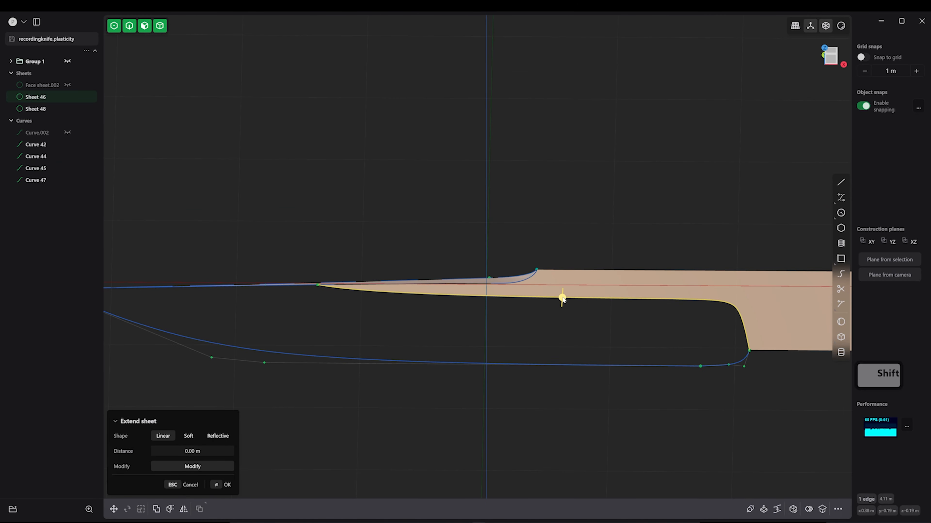
key(shift+d)
- Try to build the lower bevel surface from the duplicated curve, the cutting-edge curve and the tip line
shift+click(520, 364)
click(294, 286)
alt+drag(294, 287, 354, 337)
shift+click(381, 252)
click(692, 509)
middle_drag(520, 359, 478, 257)
shift+middle_drag(478, 257, 488, 352)
key(Escape)
- Split the duplicated lower inner curve just before its rear corner
click(713, 191)
shift+middle_drag(513, 176, 575, 217)
shift+click(288, 123)
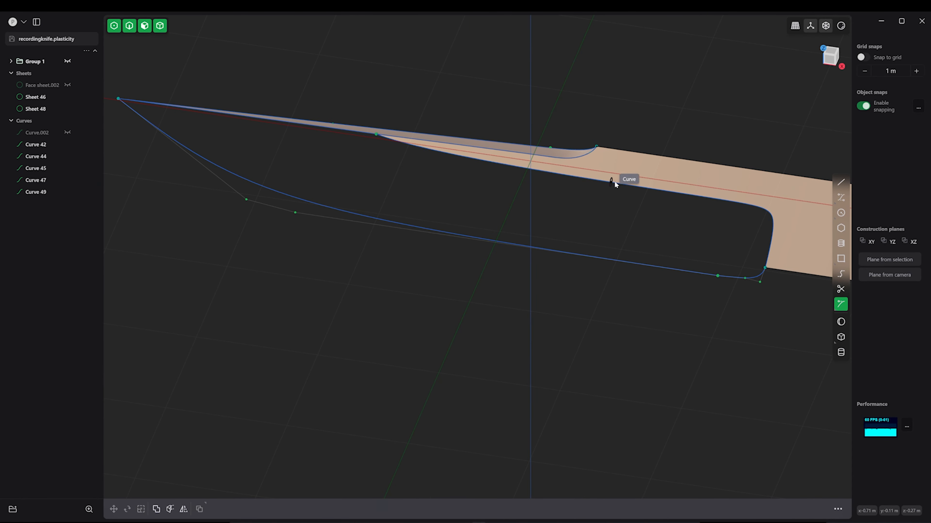
- Loft a bevel surface between the front part of the lower inner curve and the cutting-edge curve
click(623, 184)
shift+click(623, 262)
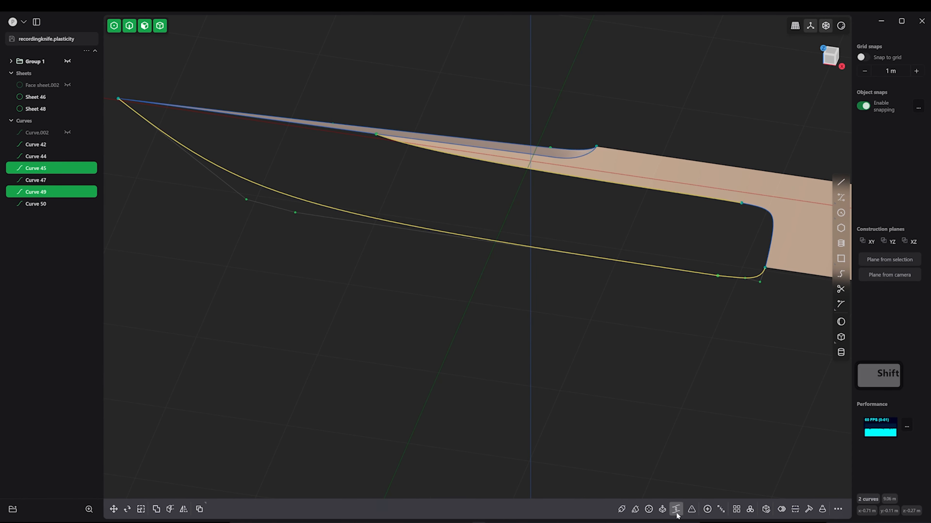
click(676, 509)
alt+drag(530, 236, 336, 403)
key(ctrl+z)
key(ctrl+shift+z)
- Try to mirror the blade sheet in the negative Z direction with the halves merged and the mirror plane shifted
middle_drag(521, 405, 502, 432)
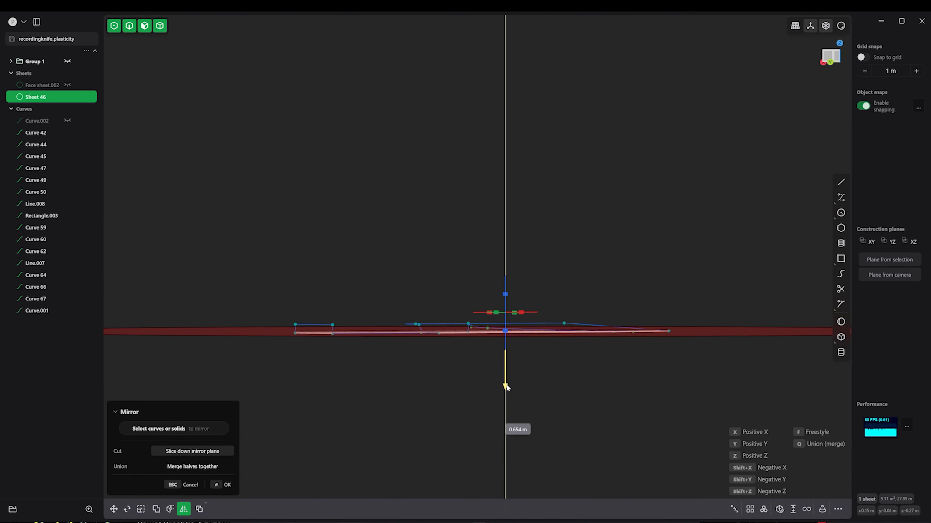
key(q)
alt+drag(506, 385, 400, 360)
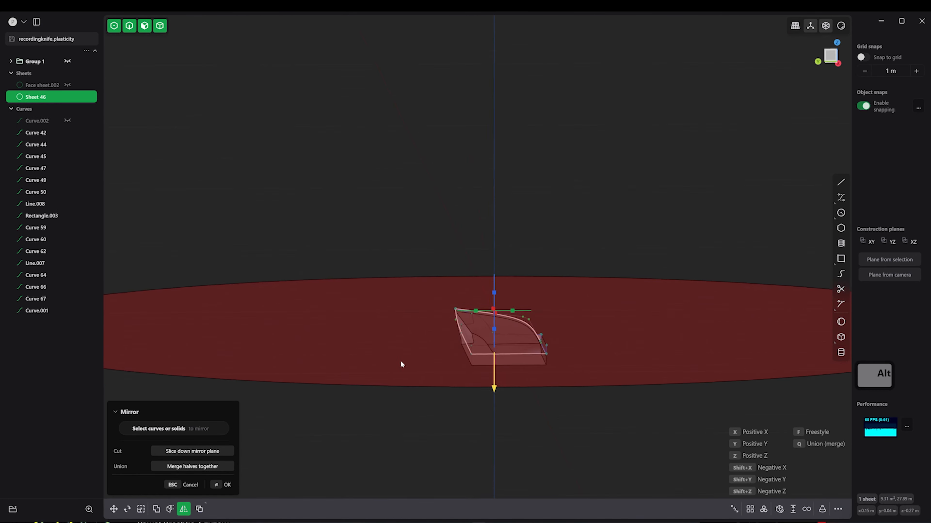
scroll(399, 361, up, 3)
drag(473, 361, 417, 289)
scroll(474, 279, up, 5)
ctrl+drag(580, 407, 580, 418)
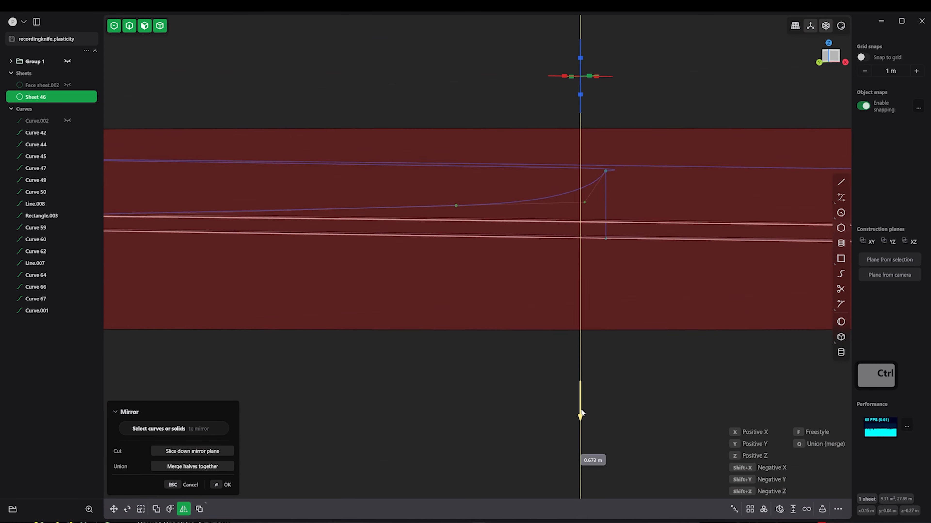
scroll(579, 313, down, 5)
key(Escape)
- Try to move the blade sheet in the front view, and undo the move
key(KP_1)
key(g)
drag(535, 274, 555, 331)
alt+middle_drag(554, 328, 348, 252)
scroll(348, 252, down, 2)
key(ctrl+z)
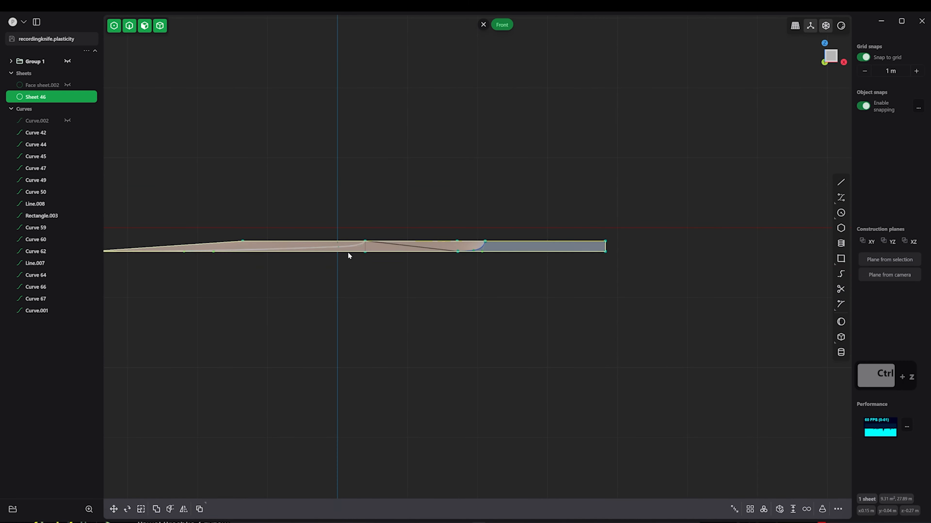
- Move the blade sheet vertically from a repositioned pivot point in the left view with grid snapping
key(ctrl+KP_3)
key(g)
key(c)
key(g)
key(v)
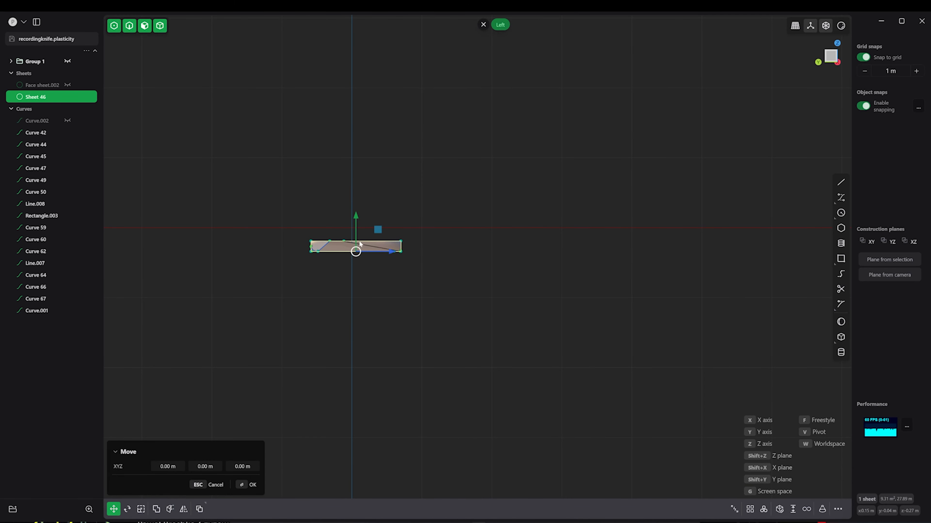
drag(348, 185, 348, 182)
drag(356, 145, 361, 269)
scroll(356, 211, up, 6)
right_click(362, 270)
- Hide the curves and mirror the blade sheet in the negative Z direction with the halves merged together
click(76, 109)
middle_drag(521, 297, 465, 286)
scroll(465, 286, up, 5)
key(alt+x)
click(546, 336)
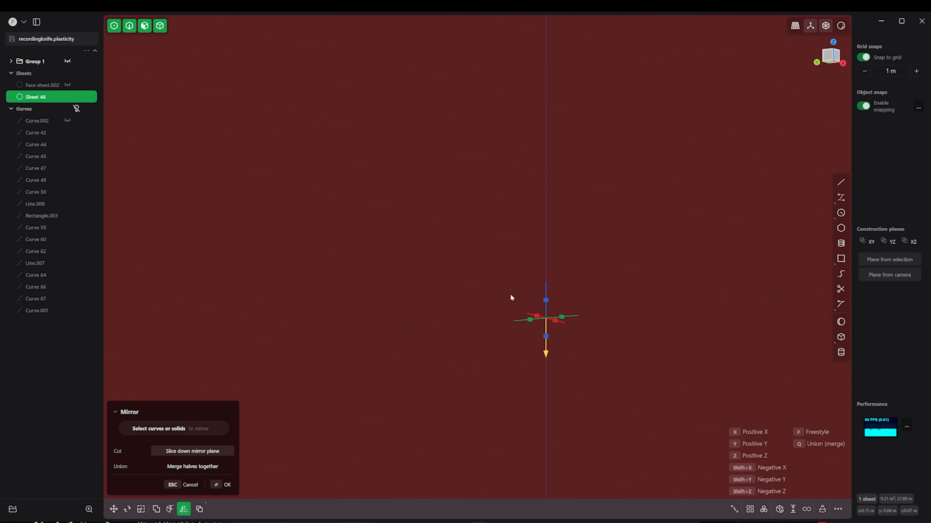
key(q)
- Turn off grid snapping, shift the mirror plane along Z to the blade's underside, and finish the mirror
alt+drag(455, 305, 453, 294)
alt+drag(518, 385, 510, 372)
drag(510, 376, 511, 349)
click(511, 373)
scroll(511, 349, up, 6)
shift+click(646, 354)
scroll(638, 459, down, 4)
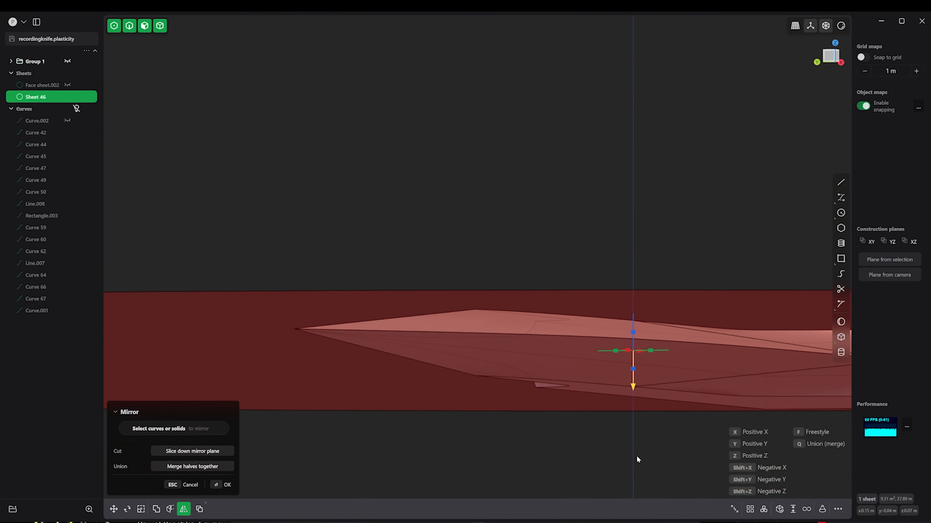
right_click(638, 460)
- Move the mirrored blade half vertically in the left view, snapping it to the midpoint of the other half's edge
scroll(493, 381, up, 3)
alt+middle_drag(495, 382, 550, 389)
scroll(549, 388, down, 5)
shift+middle_drag(549, 389, 756, 428)
click(756, 428)
scroll(756, 414, up, 4)
click(463, 326)
key(g)
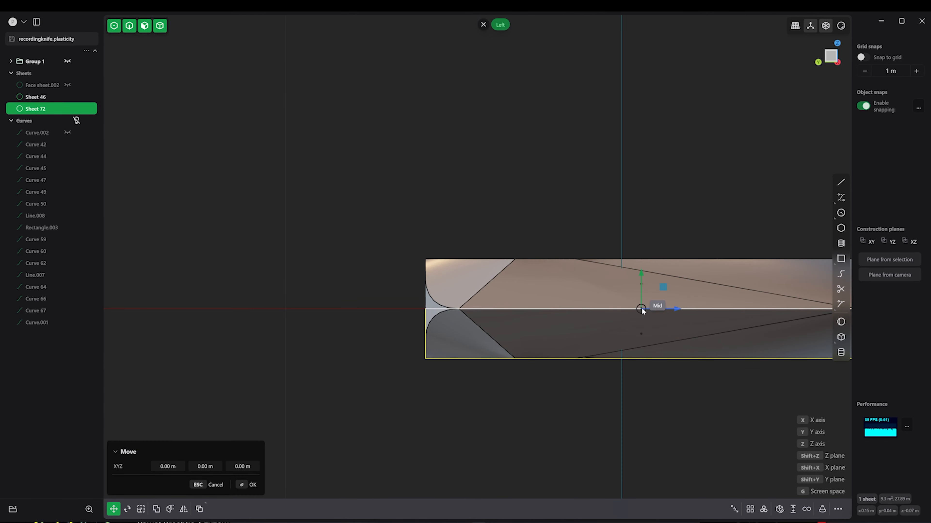
drag(641, 294, 638, 309)
- Join the upper and lower blade sheets into one body
click(524, 292)
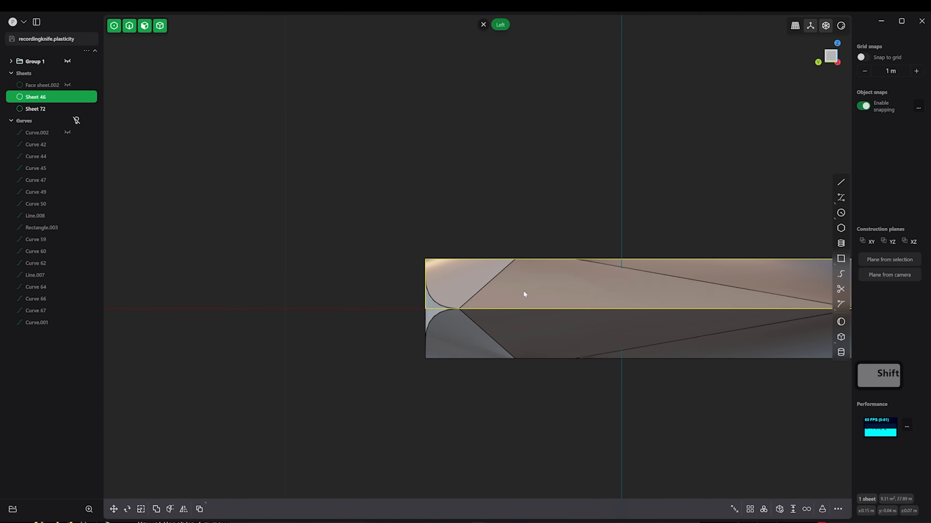
shift+click(520, 330)
key(j)
click(491, 184)
middle_drag(491, 183, 432, 234)
shift+middle_drag(432, 235, 486, 306)
scroll(476, 315, down, 3)
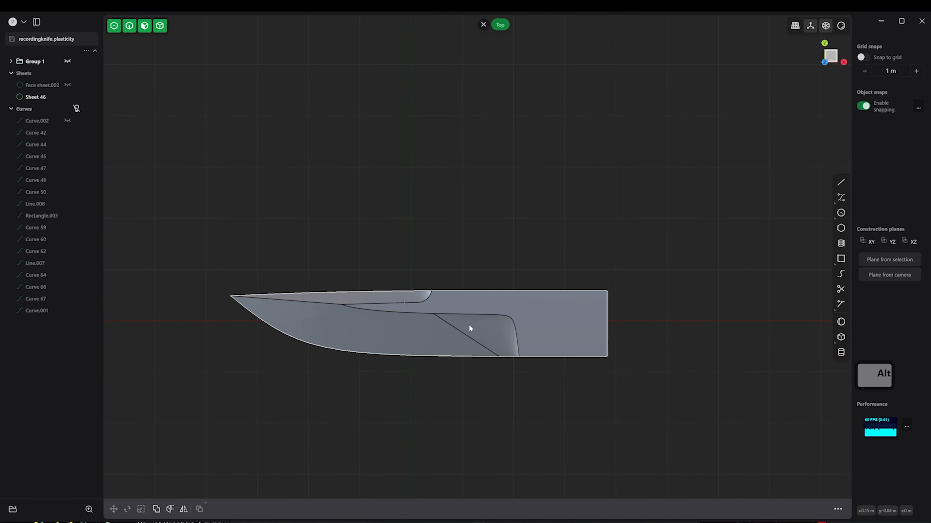
- Show the hidden handle group together with the blade and clear the face selection
key(k)
click(68, 62)
click(583, 326)
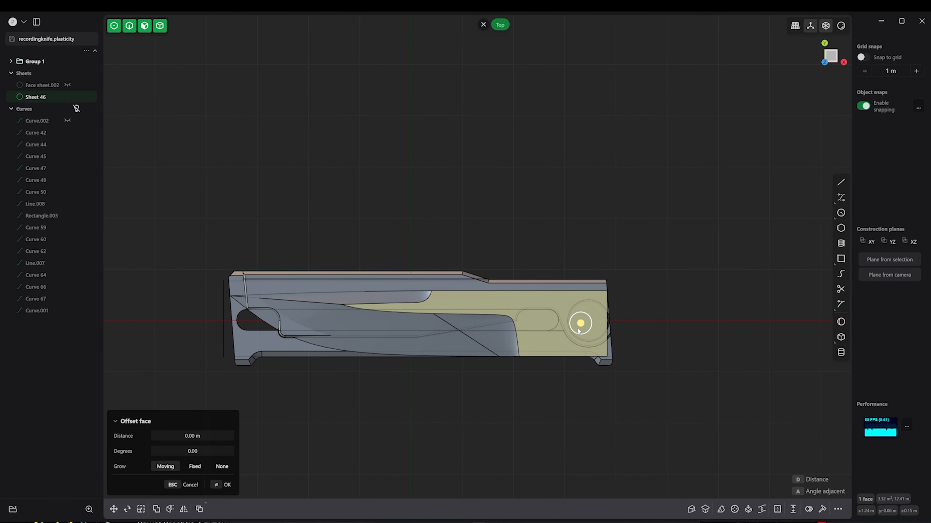
key(Escape)
click(568, 320)
key(super)
key(Escape)
key(Escape)
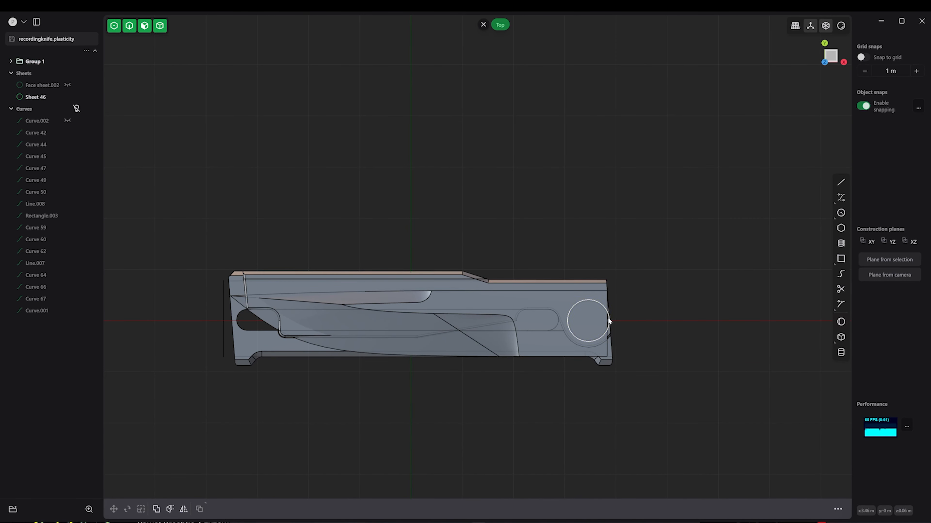
- Subtract the round pivot cylinder from the blade to cut a semicircular notch in its rear edge
click(608, 322)
key(r)
key(s)
scroll(613, 332, up, 5)
key(shift+z)
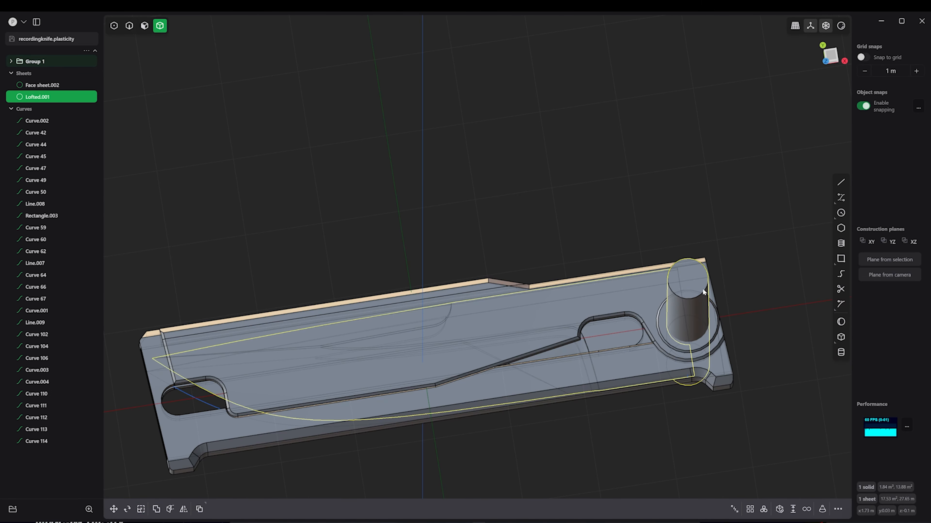
alt+middle_drag(702, 288, 588, 402)
scroll(589, 378, down, 1)
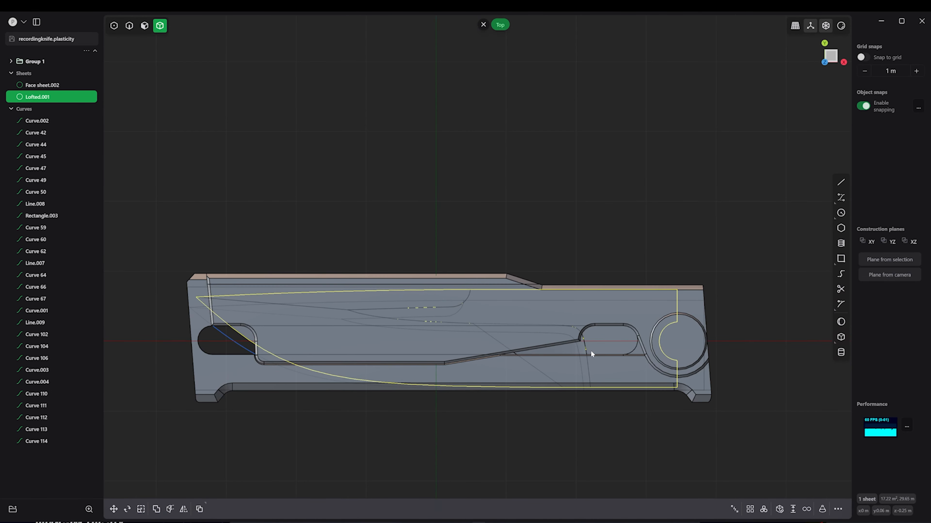
middle_drag(592, 343, 564, 322)
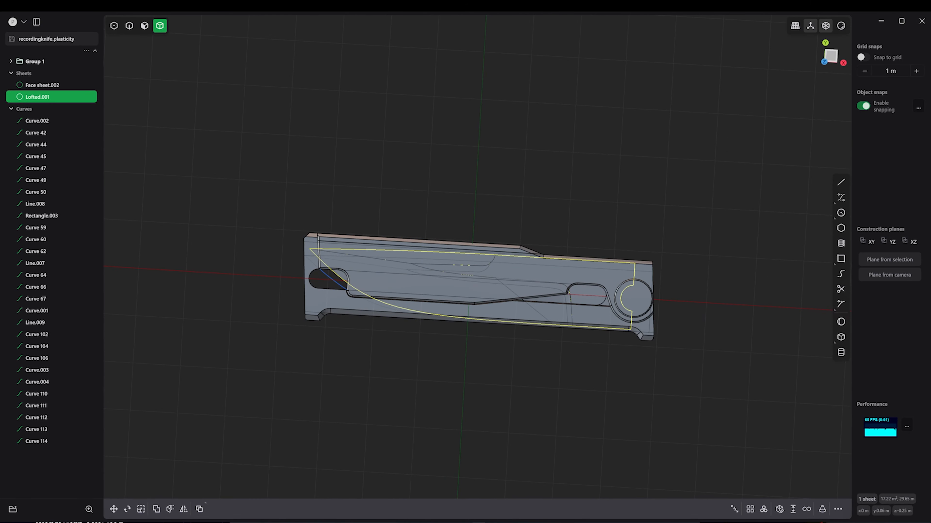
alt+middle_drag(343, 231, 370, 232)
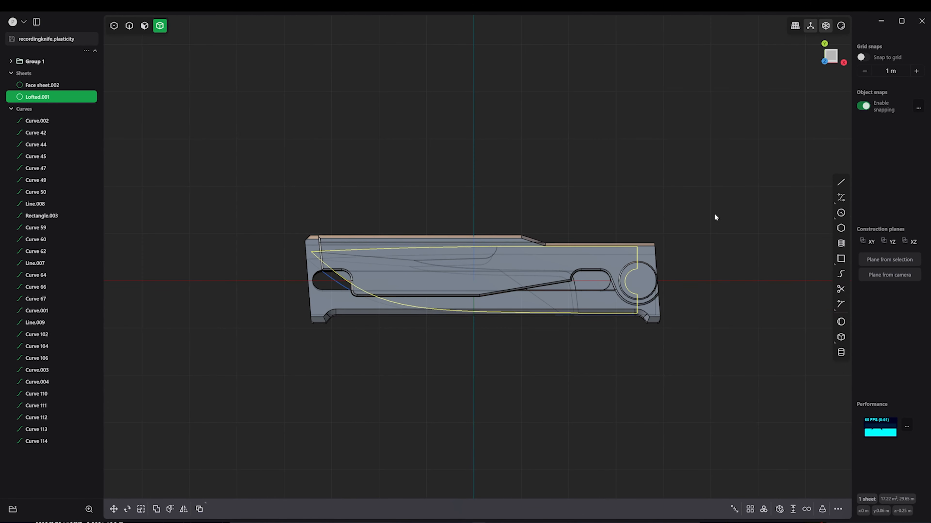
- Isolate the blade and draw a circle about 0.44 m in diameter at the heel of its cutting edge
key(shift+h)
key(shift+c)
scroll(566, 314, up, 3)
click(566, 316)
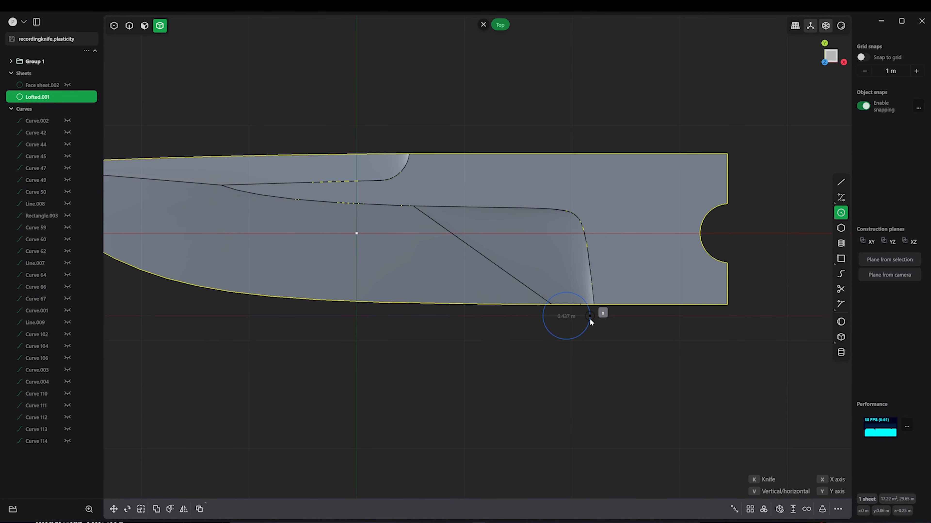
click(590, 322)
- Move the circle between the bevel's two lower corners and scale it to a radius of about 0.21 m
key(g)
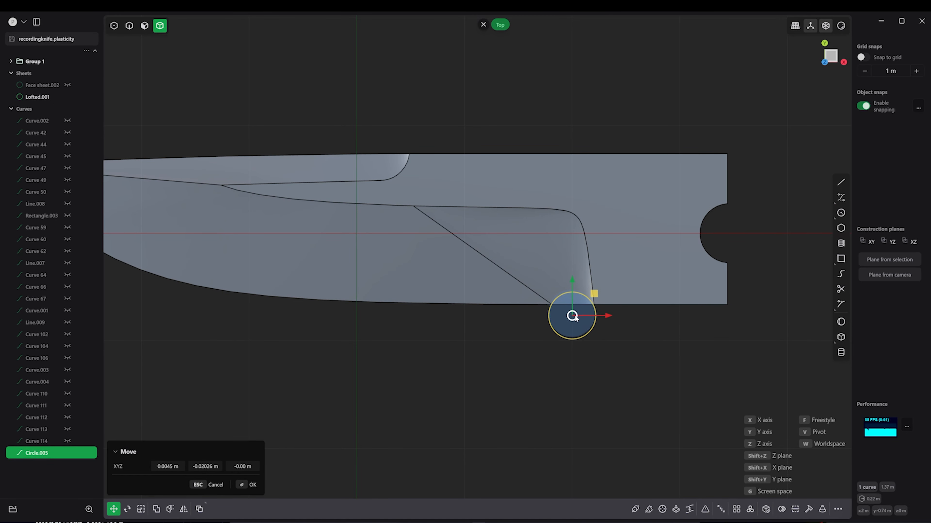
click(575, 316)
key(s)
click(594, 296)
key(g)
click(573, 316)
click(598, 324)
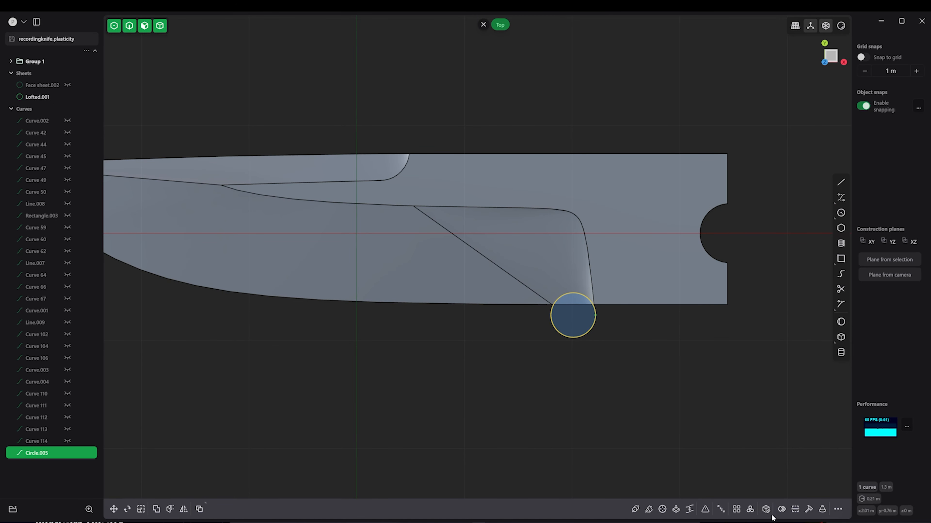
click(768, 514)
- Extrude the circle into a cylinder through the blade's lower edge
click(573, 316)
key(e)
drag(582, 409, 582, 436)
shift+click(623, 279)
key(q)
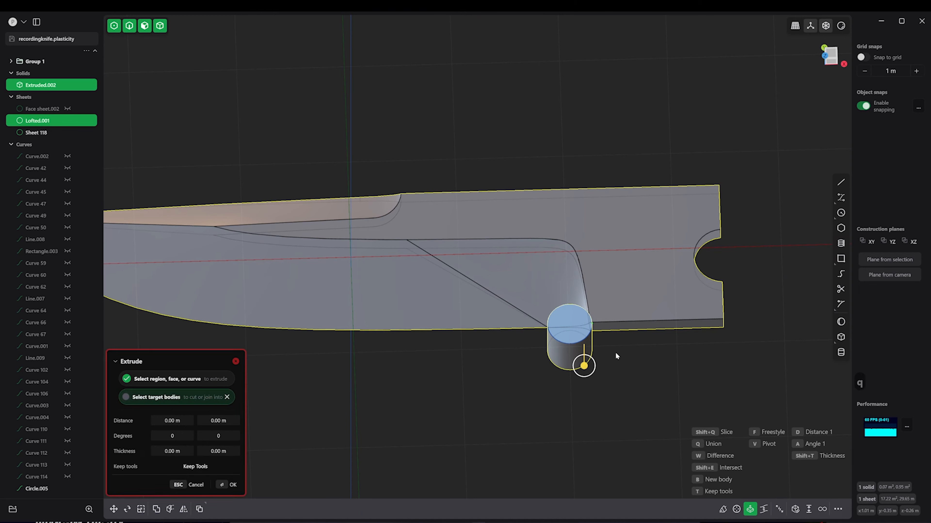
key(Return)
- Subtract the cylinder from the blade to cut a rounded notch at the heel, and delete the leftover circle
click(629, 271)
double_click(604, 304)
shift+double_click(581, 343)
key(q)
key(Return)
key(KP_7)
click(580, 332)
key(Delete)
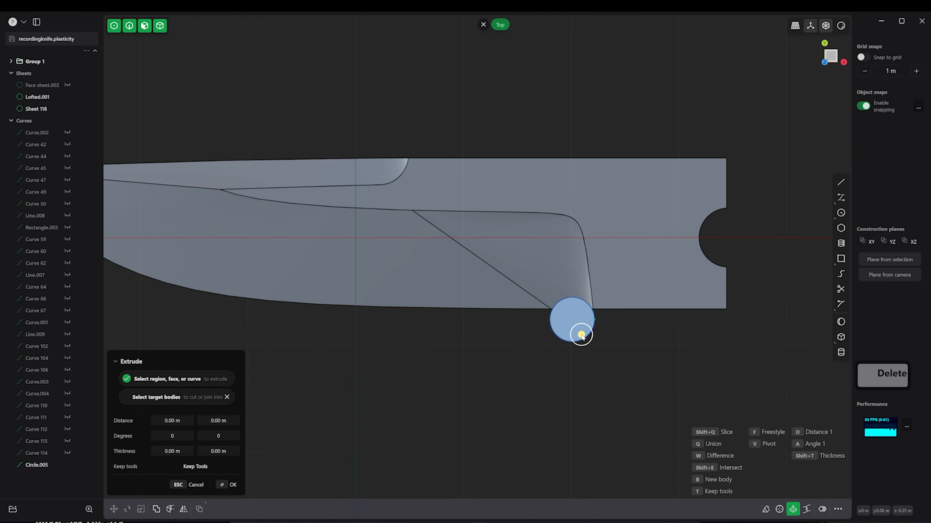
- Unhide all objects, expand Group 1 and show its curves
alt+right_drag(607, 339, 555, 236)
key(alt+h)
key(KP_7)
click(11, 109)
click(11, 62)
click(78, 121)
- Extrude the rounded slot region beside the pivot into a solid, and hide Group 1's curves
click(615, 311)
key(e)
alt+right_drag(615, 311, 620, 256)
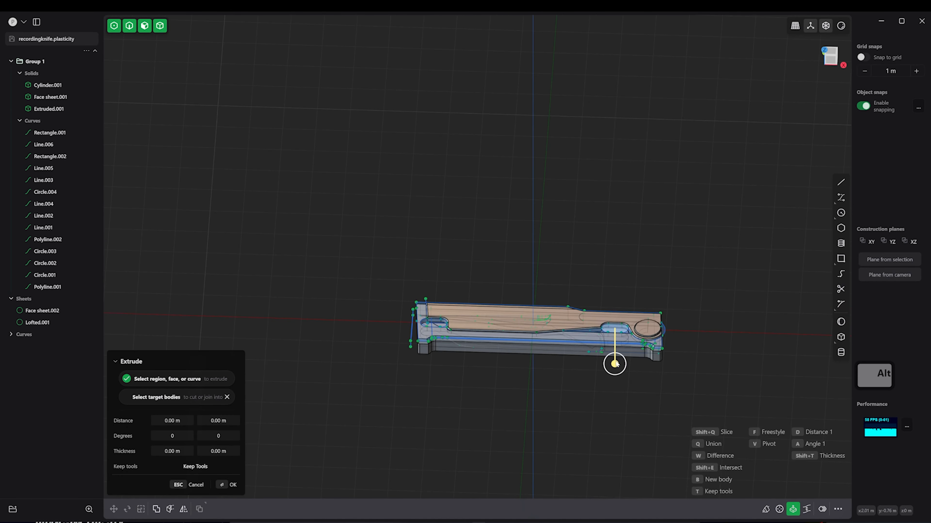
drag(490, 298, 490, 343)
right_click(538, 353)
alt+right_drag(537, 353, 506, 400)
scroll(483, 345, down, 2)
key(g)
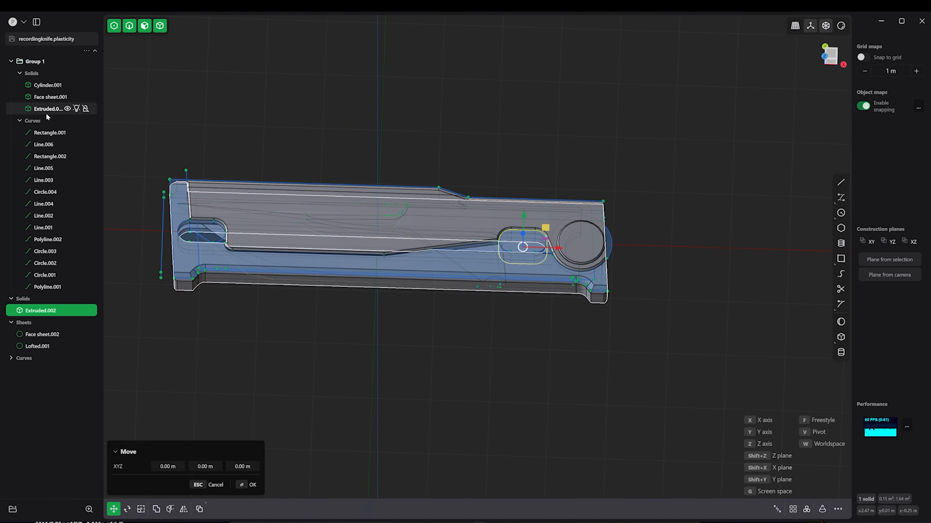
click(77, 120)
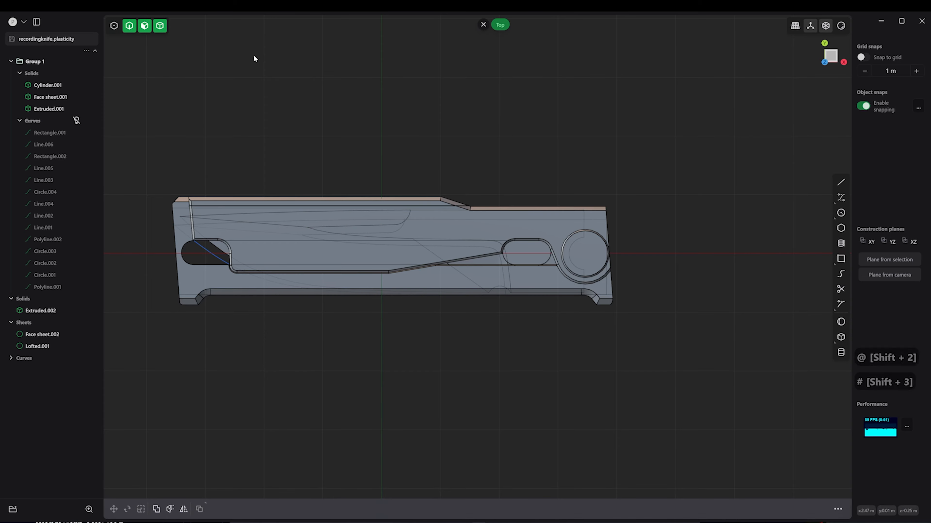
- Try to combine the slot-shaped solid with the blade using a Boolean union
shift+click(526, 253)
key(q)
key(q)
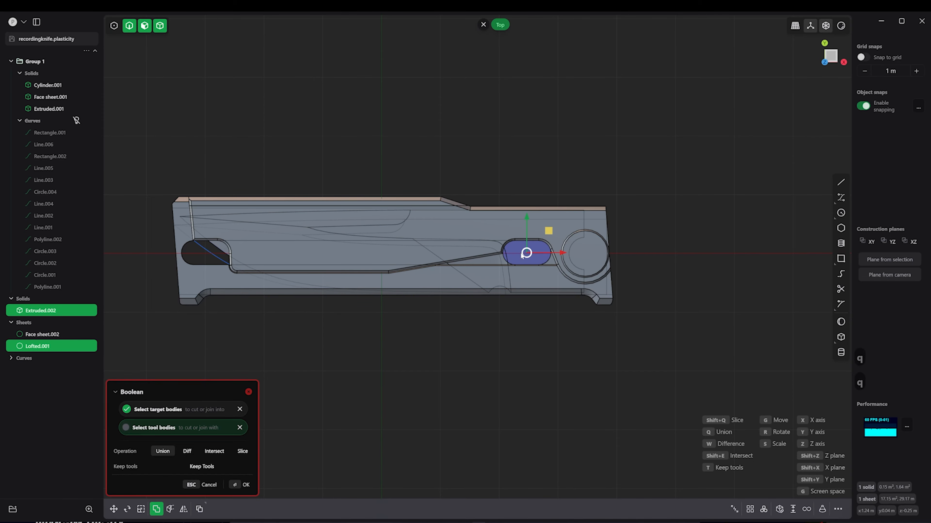
key(Escape)
key(g)
drag(415, 253, 108, 261)
alt+middle_drag(520, 138, 490, 273)
scroll(601, 131, down, 5)
key(Escape)
key(q)
key(Return)
- Isolate the blade sheet by hiding every other object
click(531, 133)
key(KP_7)
click(510, 204)
shift+click(489, 208)
click(517, 155)
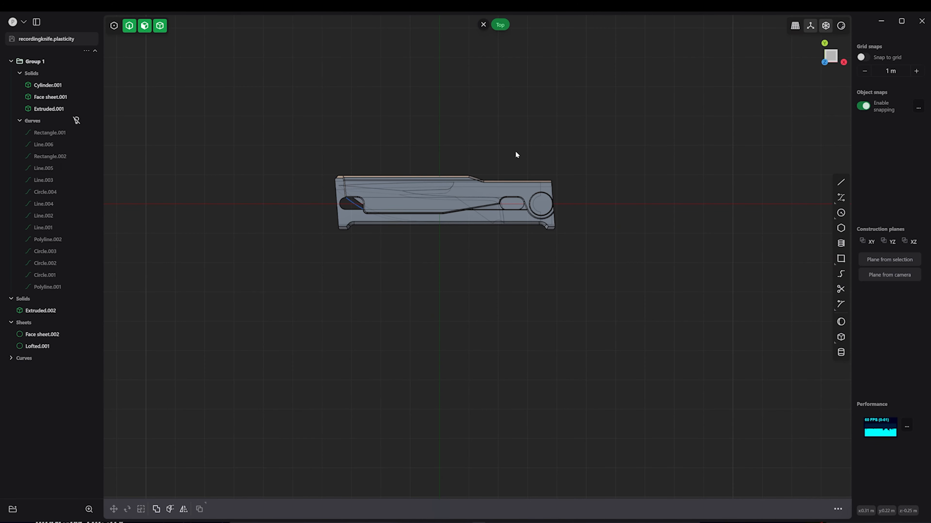
click(360, 201)
alt+drag(550, 344, 632, 297)
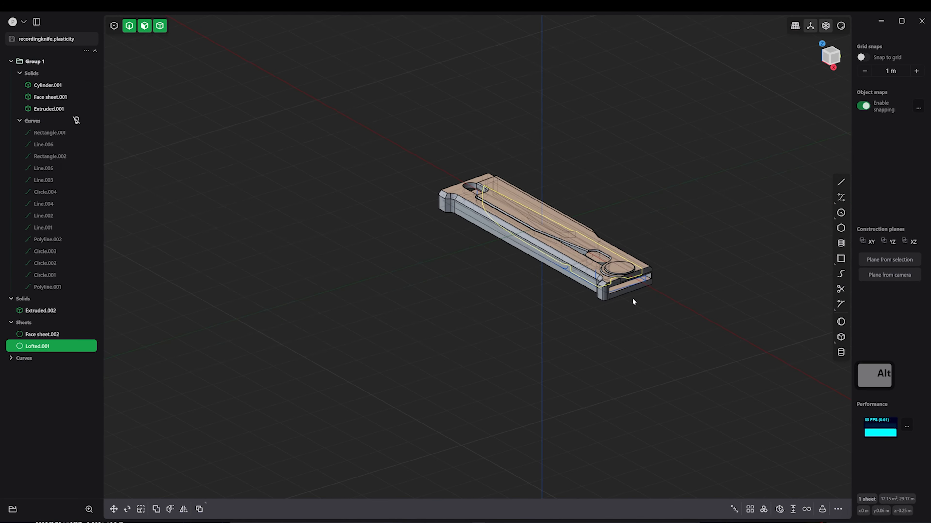
key(g)
key(Escape)
key(shift+h)
click(462, 288)
click(485, 292)
shift+click(537, 278)
drag(525, 275, 505, 264)
key(Escape)
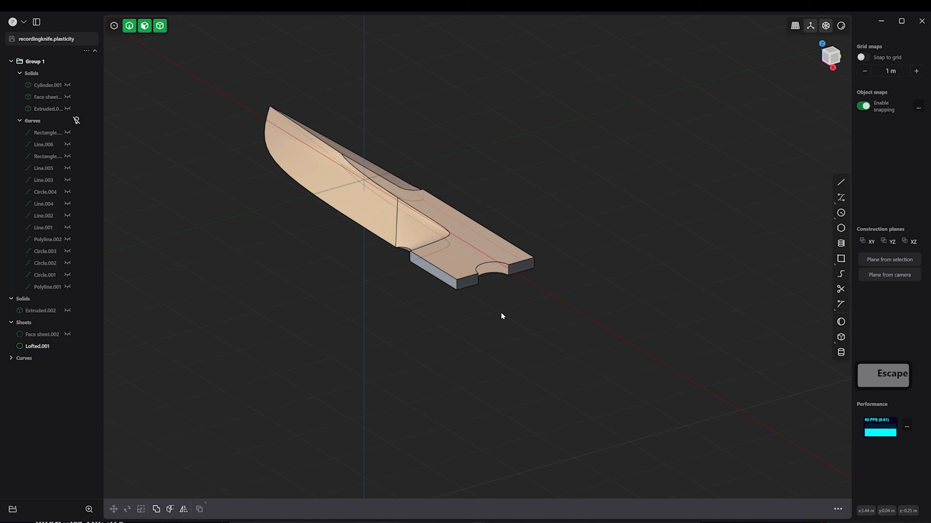
key(Escape)
middle_drag(501, 312, 518, 354)
key(KP_7)
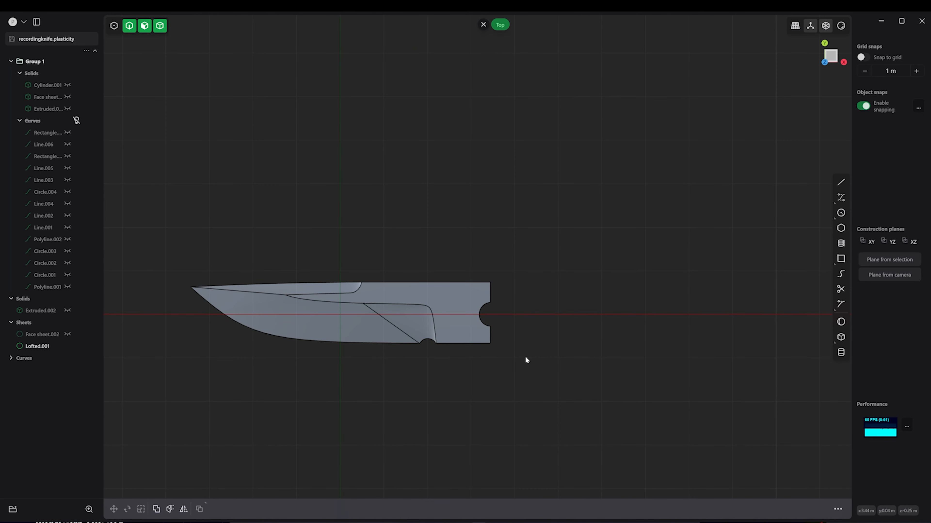
- Draw a stepped polyline inset from the edges of the isolated handle plate, and trim its overshooting end
click(447, 313)
scroll(447, 314, up, 2)
click(469, 379)
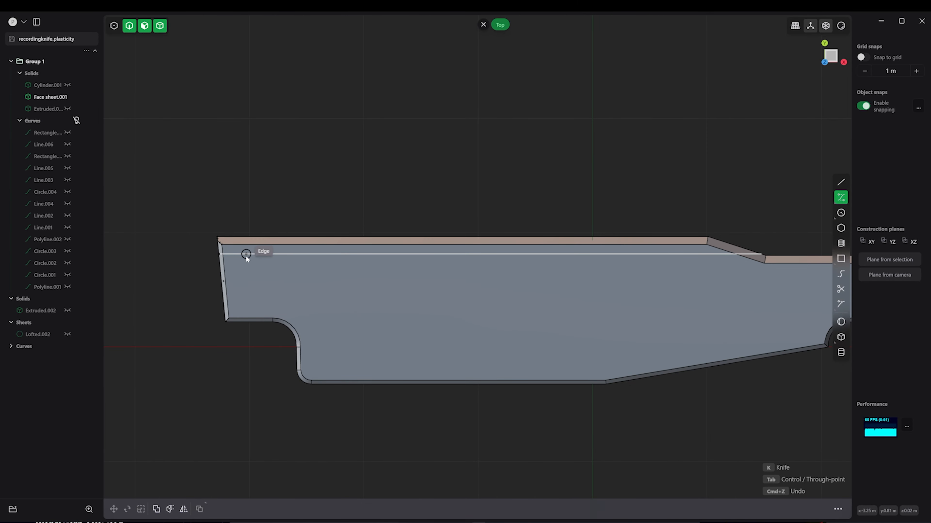
click(246, 256)
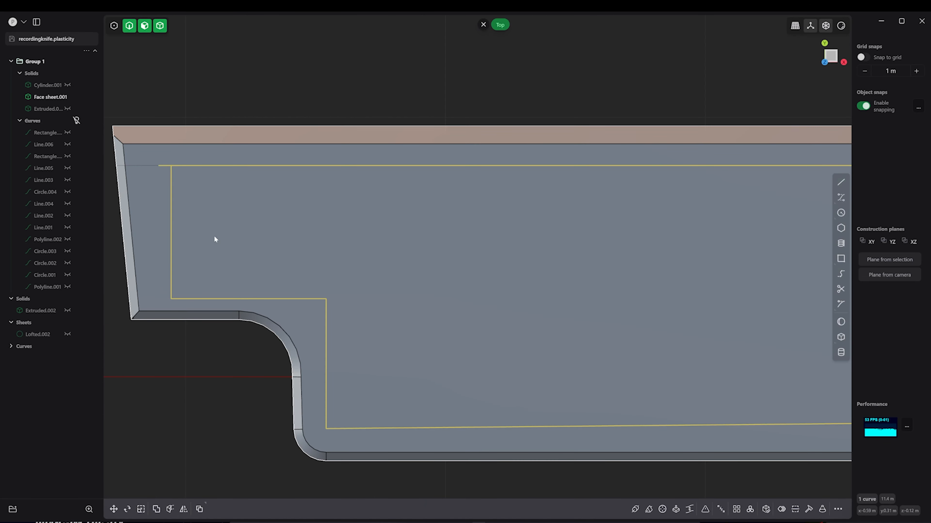
key(t)
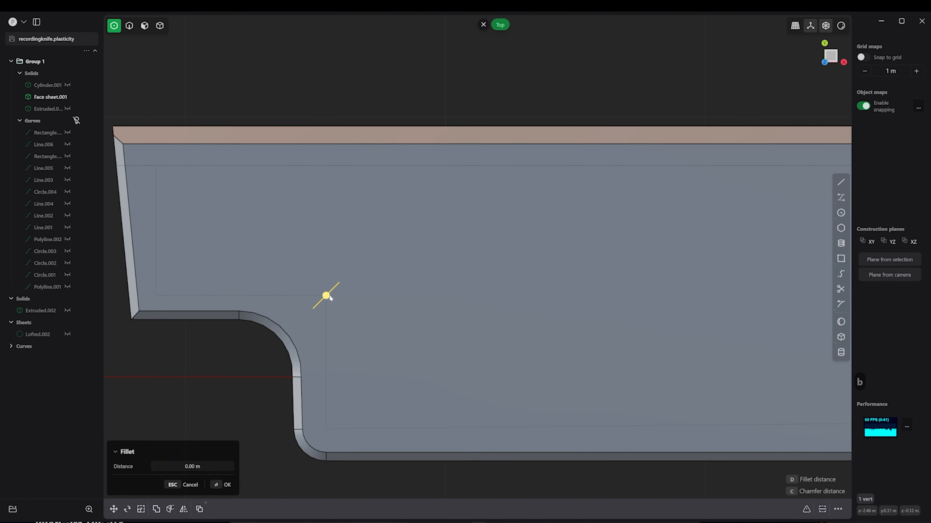
- Fillet the polyline's inner step corner to follow the plate's rounded cutout, and save the file
key(Return)
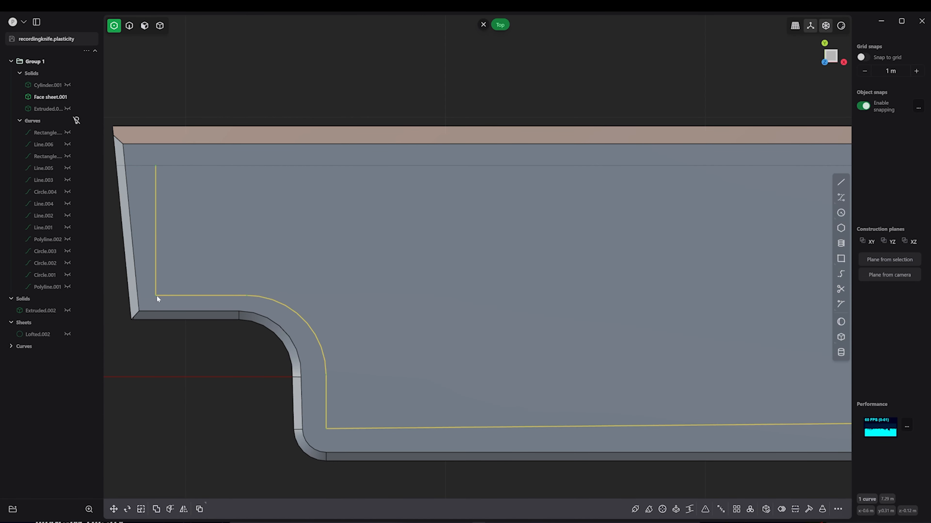
key(Escape)
key(ctrl+s)
scroll(220, 312, down, 5)
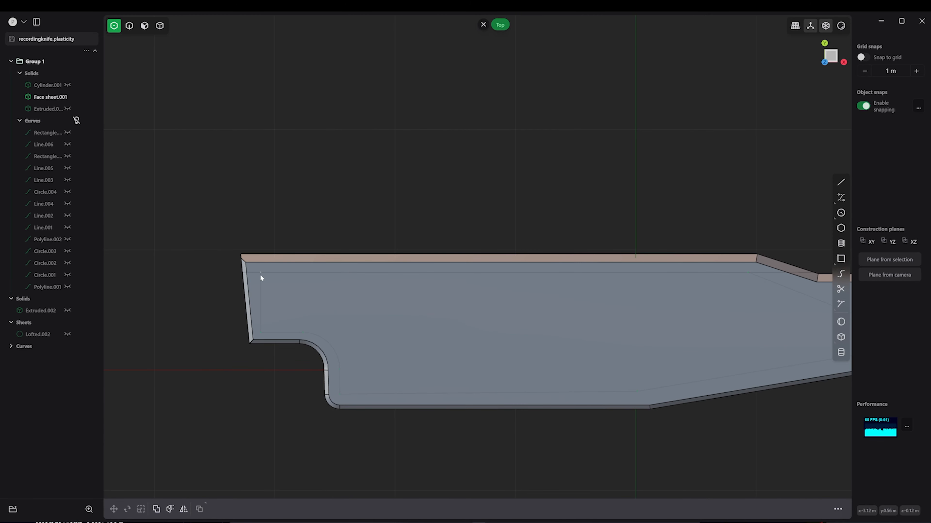
- Fillet the inset polyline's lower corner at the end away from the pivot by about 0.18 m
click(250, 342)
key(f)
scroll(245, 348, up, 2)
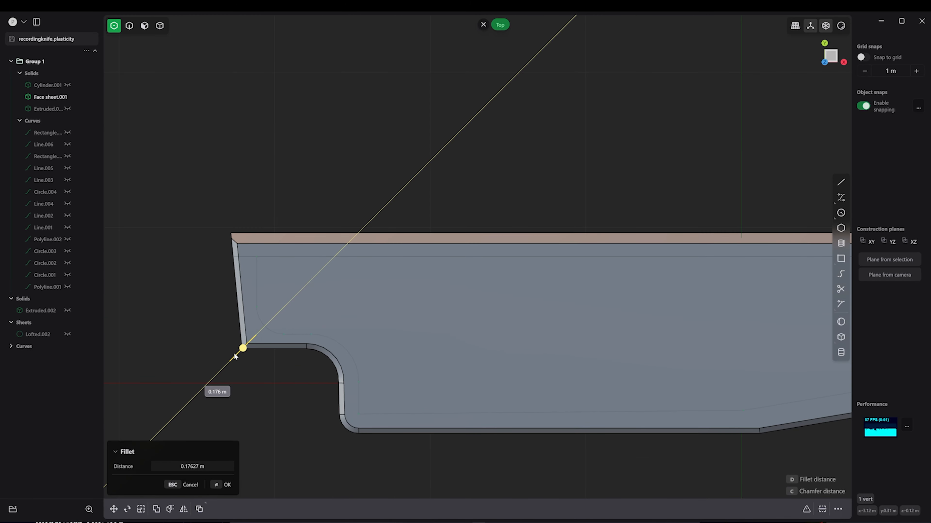
key(Escape)
key(ctrl+z)
scroll(256, 266, down, 2)
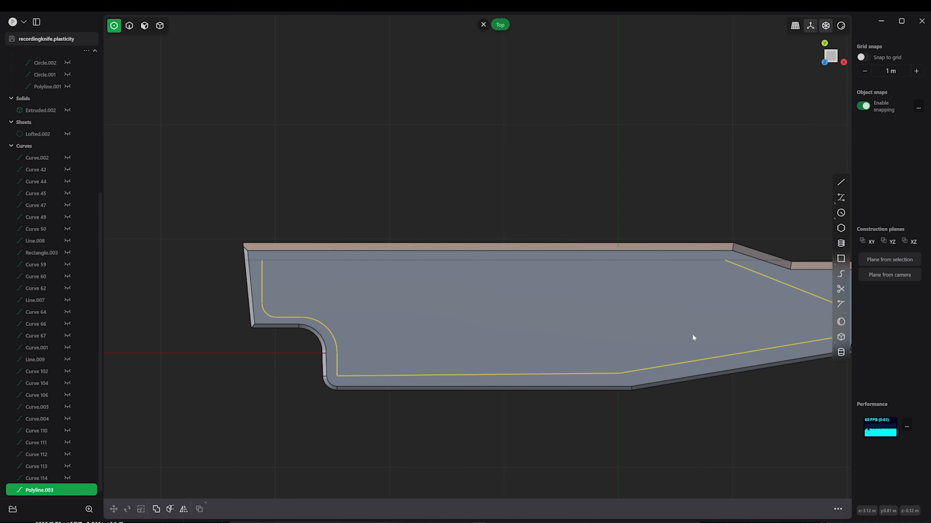
- Try to fillet three vertices of the inset outline at once, and undo the attempt
click(723, 260)
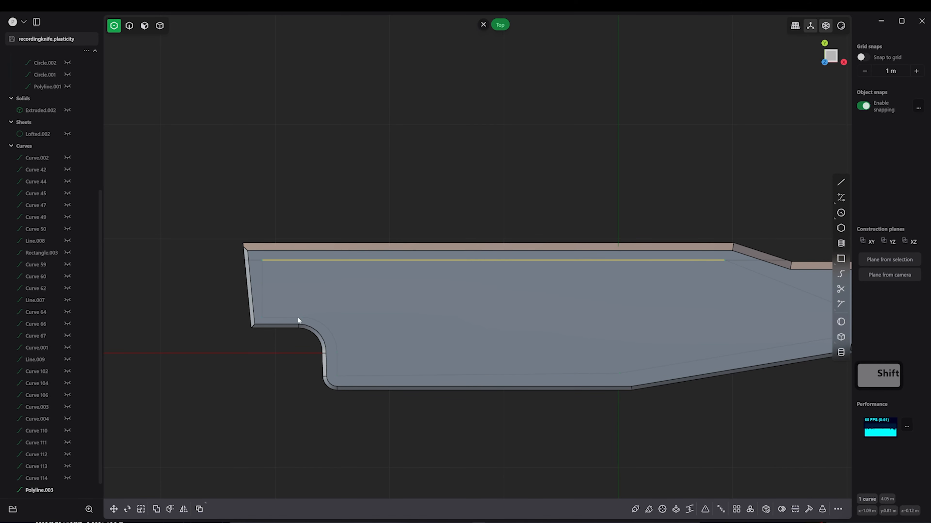
key(2)
shift+click(318, 261)
click(114, 25)
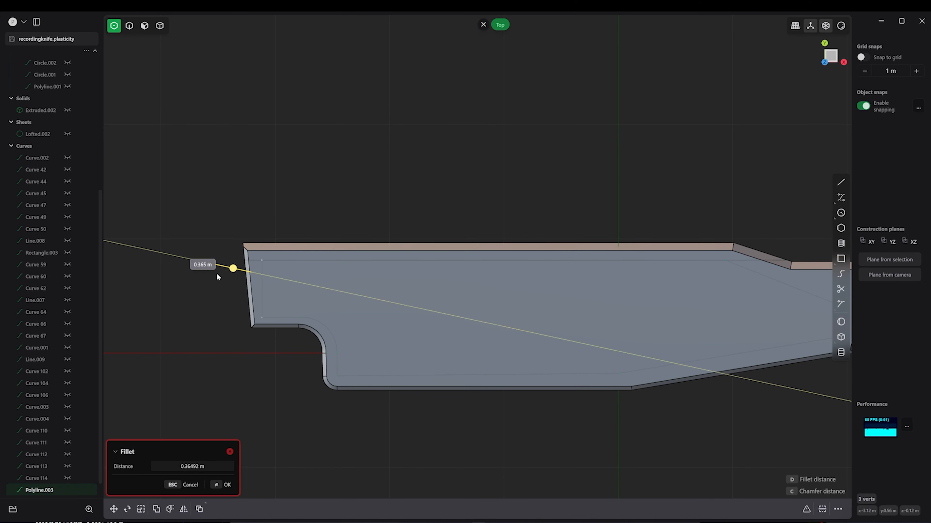
key(ctrl+z)
key(ctrl+z)
- Fillet the inset outline's remaining end corners, using about 0.168 m for the two corners at the pivot end
shift+click(262, 260)
key(f)
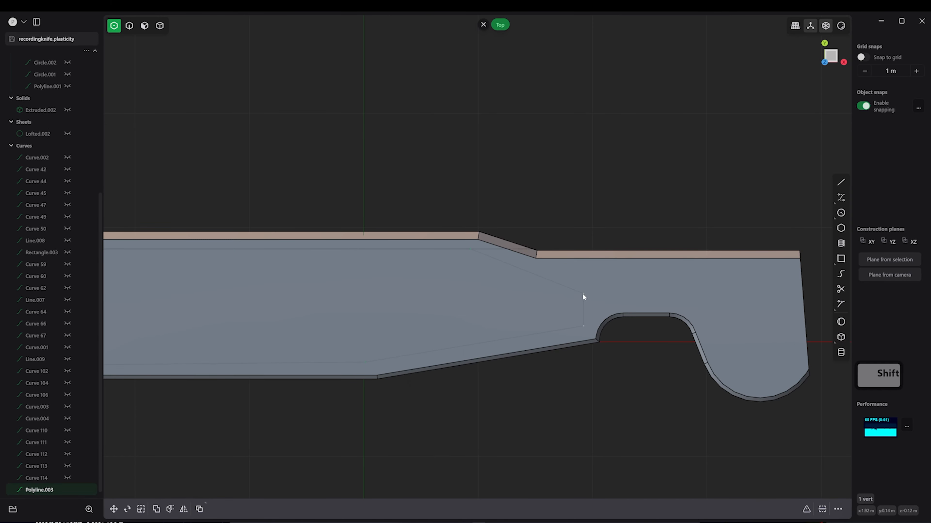
key(f)
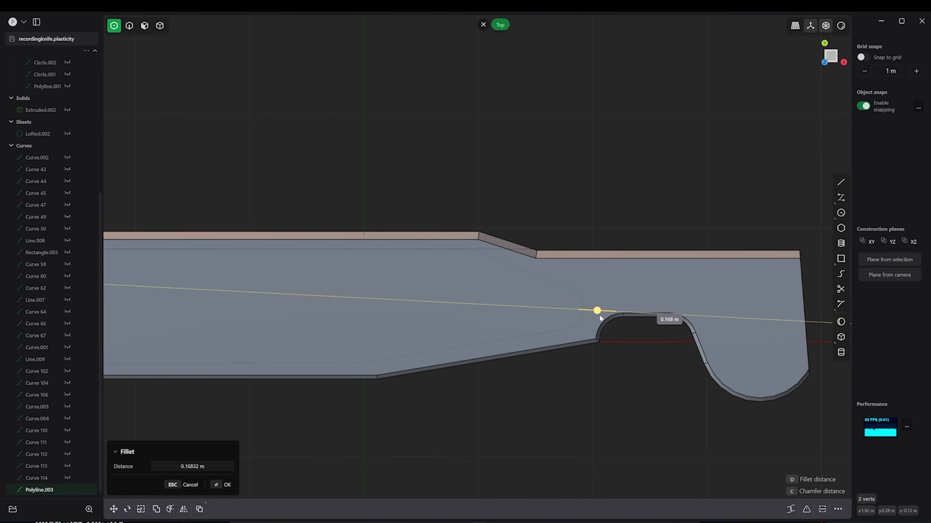
key(Return)
- Extrude the filleted inset outline about 0.077 m into the handle plate
scroll(516, 274, down, 5)
middle_drag(639, 251, 499, 300)
key(e)
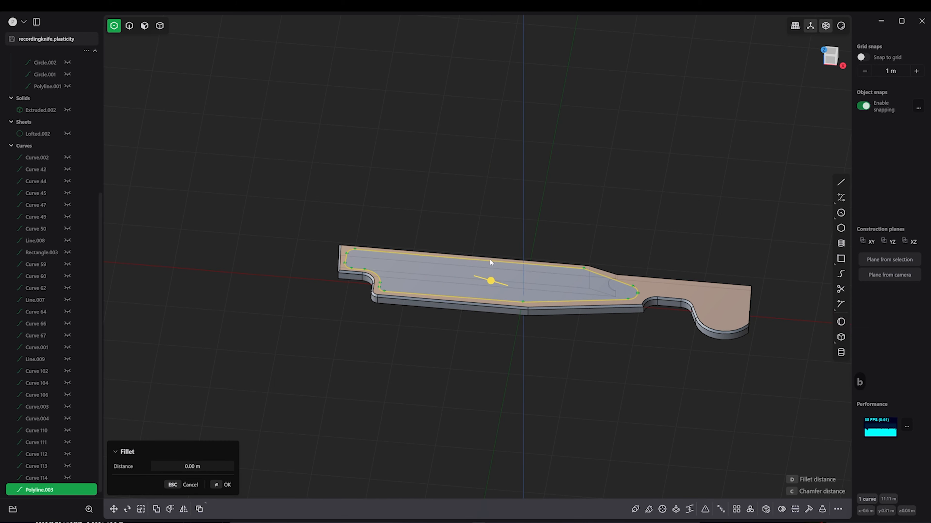
alt+drag(439, 286, 575, 270)
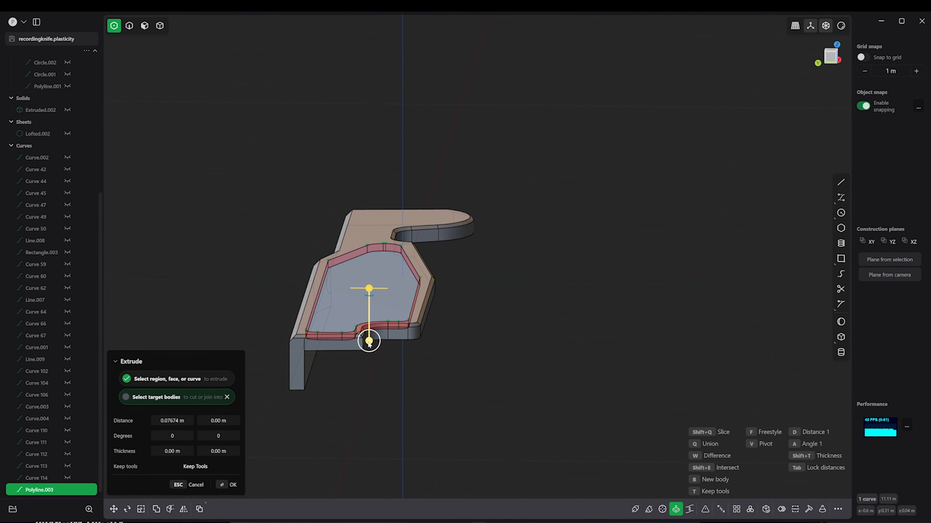
key(Return)
- Try to move the separated inset piece relative to the handle plate, and undo the move
alt+drag(392, 289, 414, 278)
key(5)
click(414, 281)
middle_drag(413, 278, 412, 329)
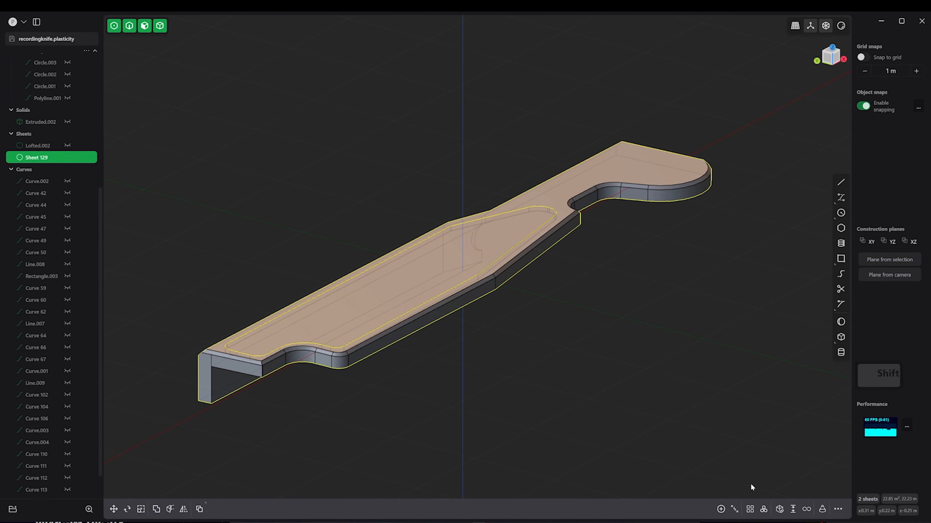
key(Escape)
click(440, 324)
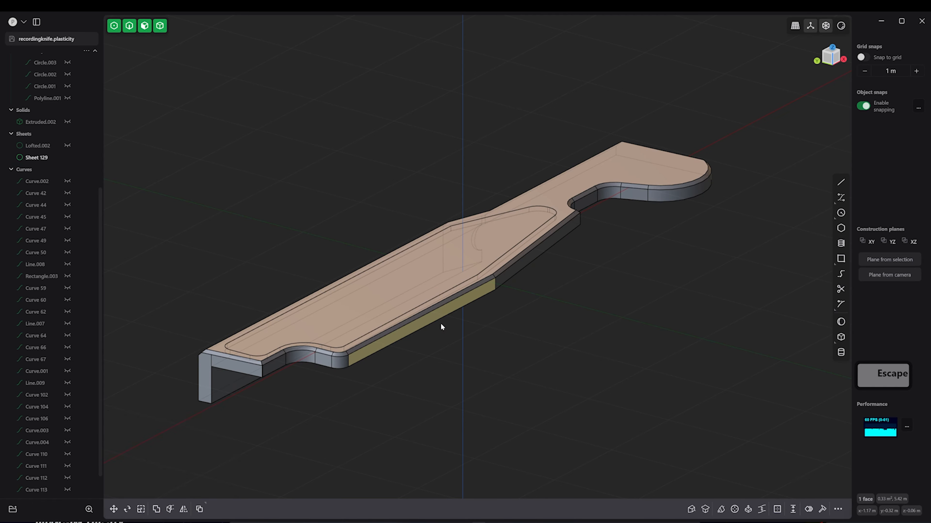
click(405, 298)
key(g)
alt+drag(405, 298, 381, 261)
alt+drag(388, 315, 412, 330)
key(ctrl+z)
- Try to subtract the moved inset piece from the plate with a Boolean difference, and undo back to the filleted outline
key(g)
key(q)
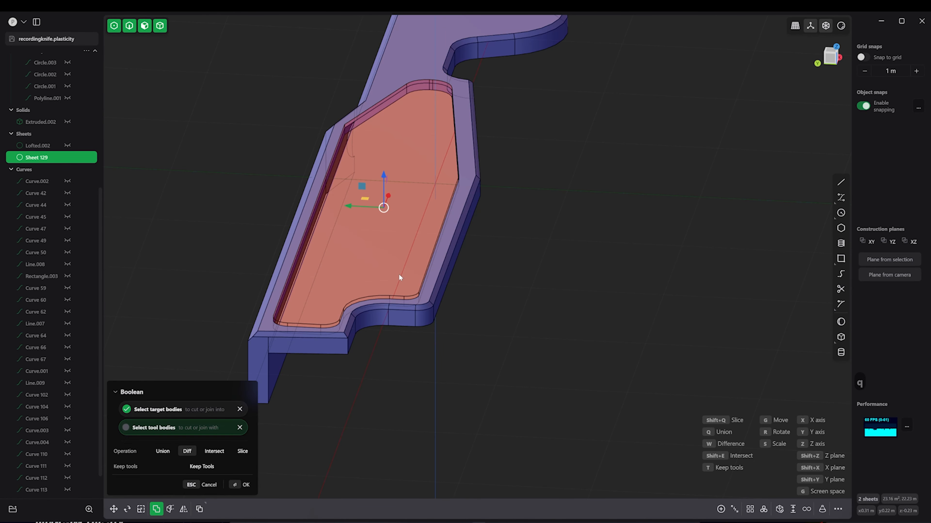
middle_drag(400, 275, 509, 242)
drag(511, 261, 510, 253)
key(ctrl+z)
key(ctrl+z)
key(ctrl+z)
key(ctrl+z)
key(ctrl+z)
key(ctrl+z)
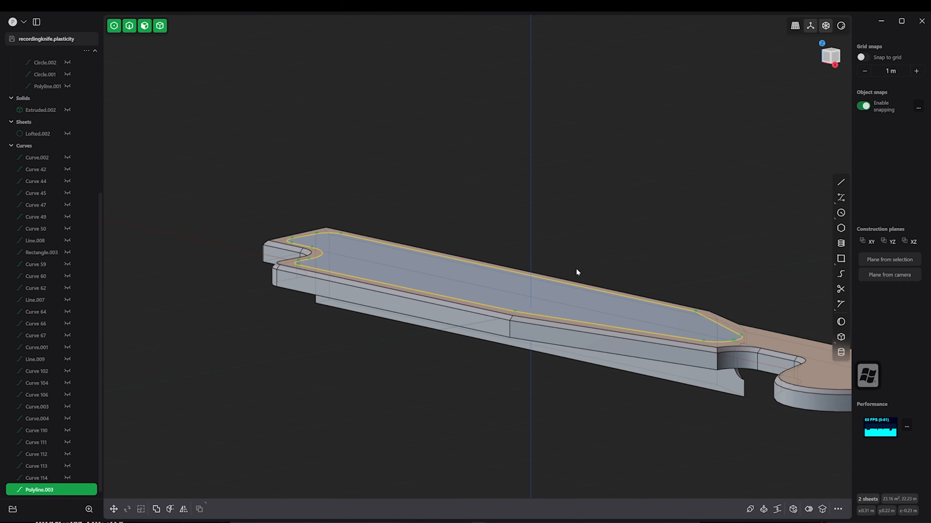
- Cut a shallow pocket into the handle plate by extruding the filleted inset outline
key(b)
alt+drag(576, 268, 499, 250)
key(e)
key(Return)
key(ctrl+z)
key(e)
key(Return)
- Duplicate the pocket's floor face and extrude the copy upward into a raised inlay solid
click(482, 252)
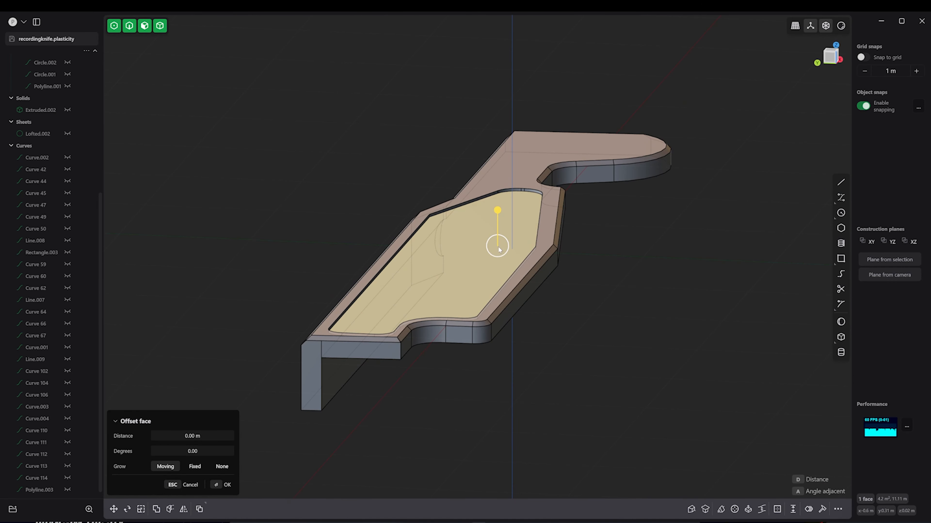
key(shift+d)
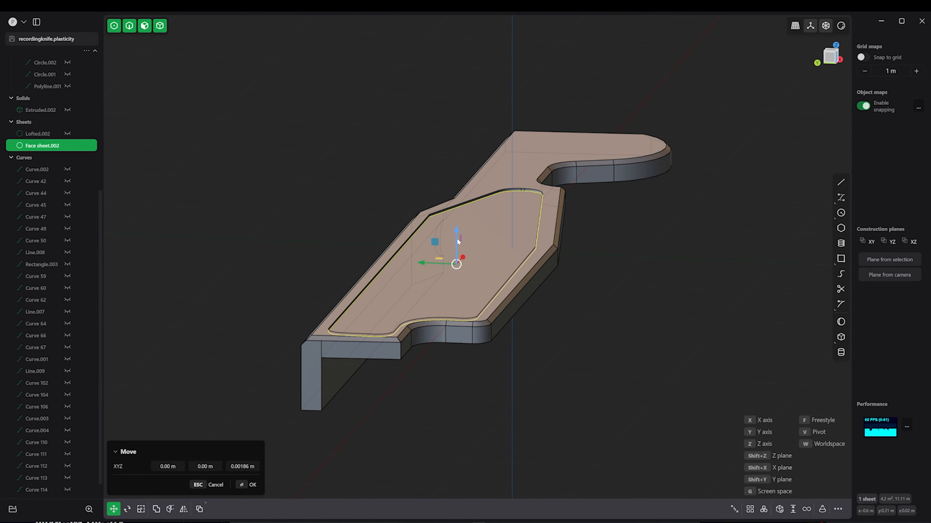
key(e)
drag(441, 267, 441, 261)
key(Return)
- Chamfer the edge loop around the top face of the inlay
double_click(535, 246)
drag(535, 246, 531, 248)
key(Return)
alt+drag(570, 318, 578, 334)
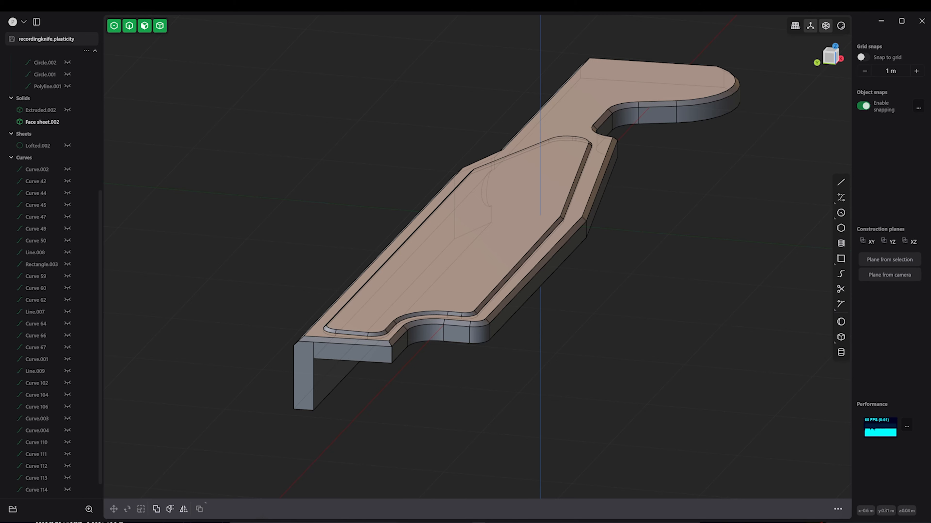
- Draw a circle of about 0.08 m radius on the inlay's top face, beside the rounded step cutout
key(KP_7)
shift+middle_drag(538, 353, 371, 421)
click(458, 271)
key(space)
click(841, 213)
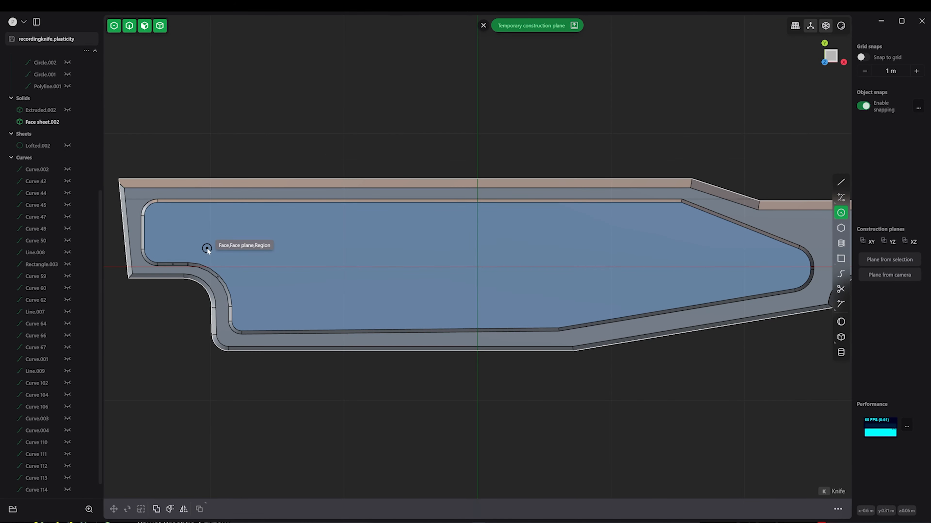
click(267, 258)
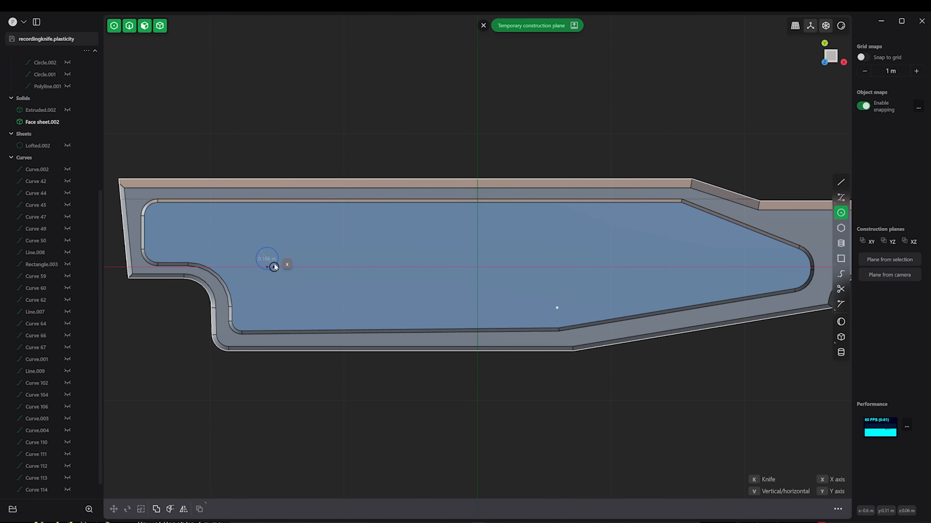
click(274, 268)
- Add a sphere matching the circle's centre and radius, and scale it vertically to about 0.77
click(841, 322)
click(267, 259)
click(274, 268)
key(KP_1)
scroll(285, 258, up, 3)
key(s)
drag(260, 239, 261, 248)
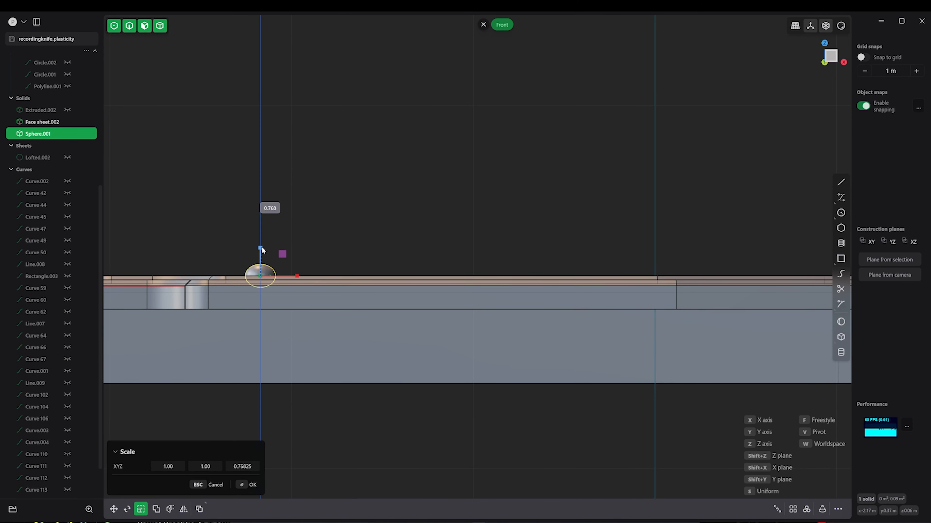
click(261, 251)
- Draw a horizontal line about 0.51 m long across the sphere at the inlay's surface, and split the sphere along it
click(840, 182)
click(212, 275)
click(306, 274)
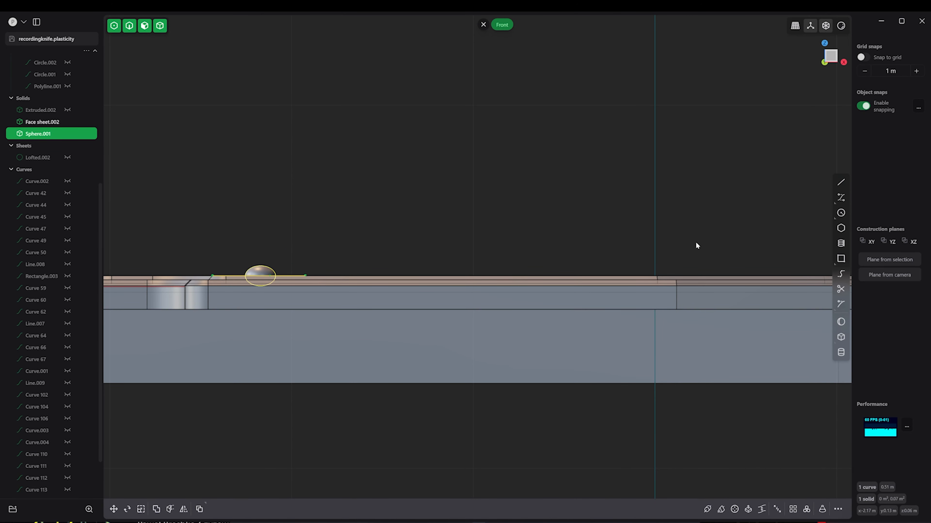
key(b)
key(q)
click(242, 489)
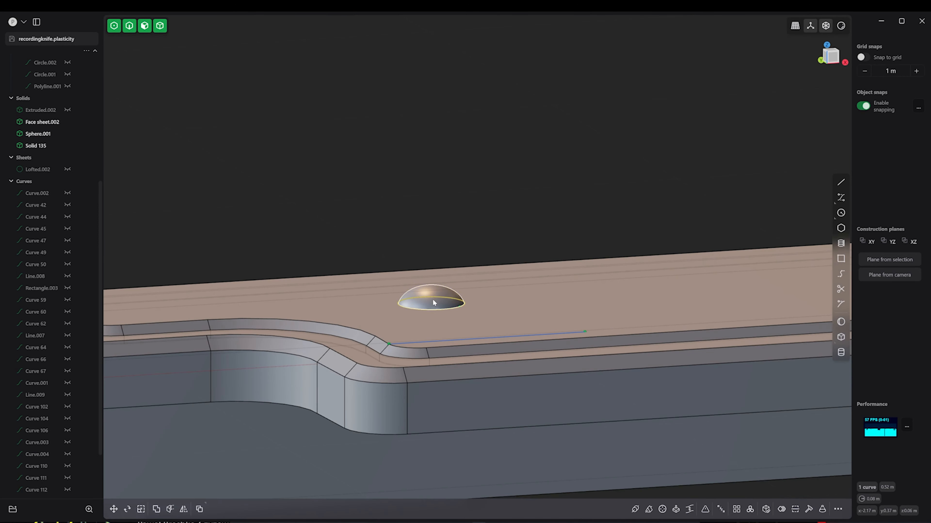
- Try to extrude the dome's base circle down into the inlay as a sheet
click(471, 338)
key(e)
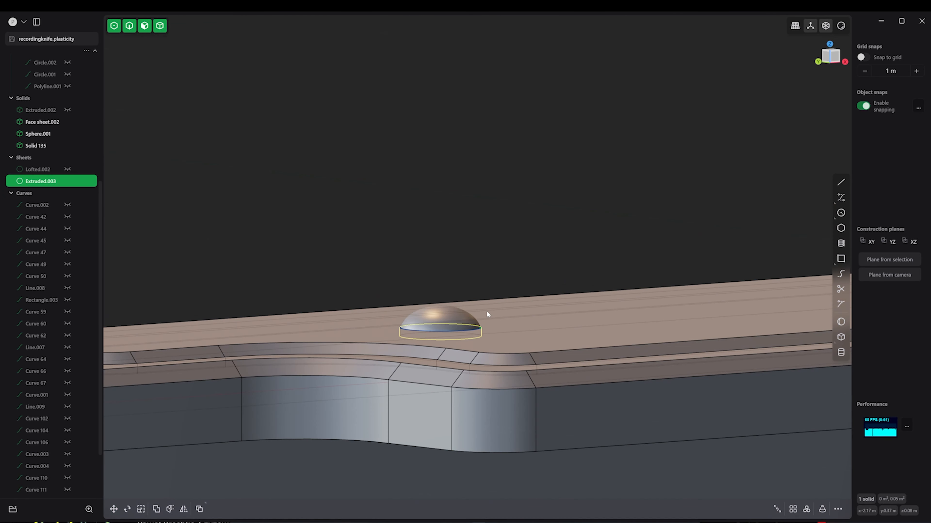
key(h)
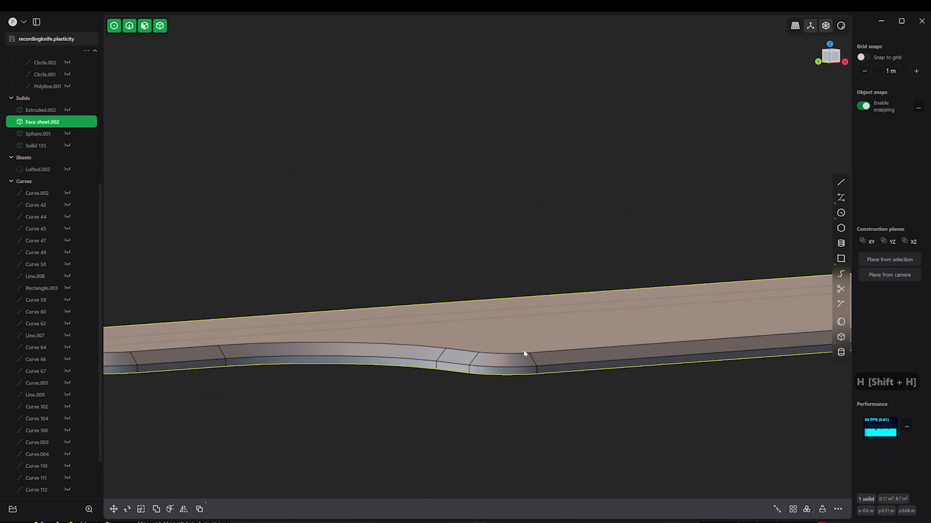
- Extrude the circular region at the dome's base into a short cylinder through the inlay's surface
shift+click(507, 346)
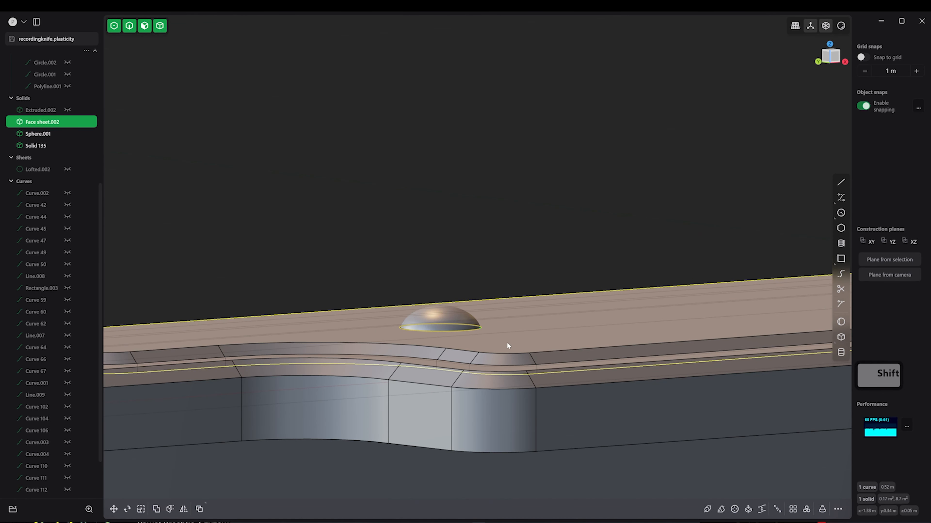
key(e)
click(449, 335)
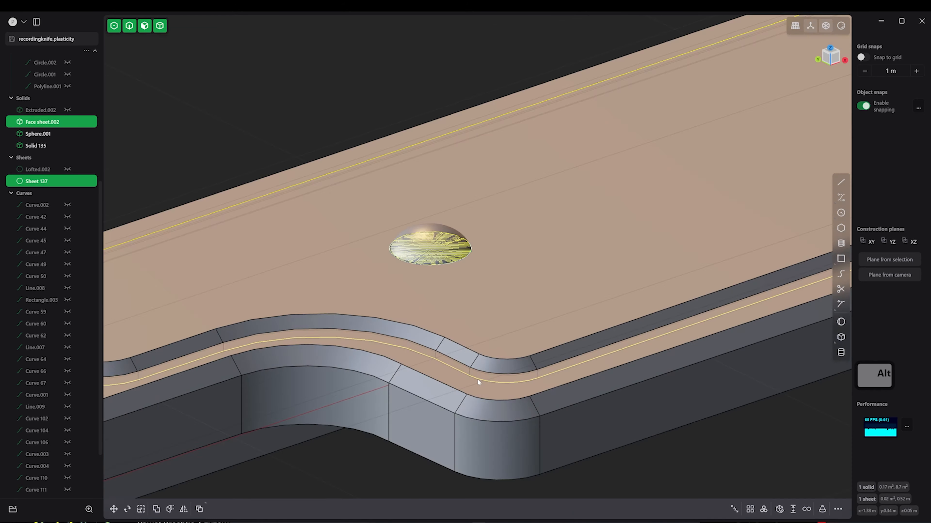
key(e)
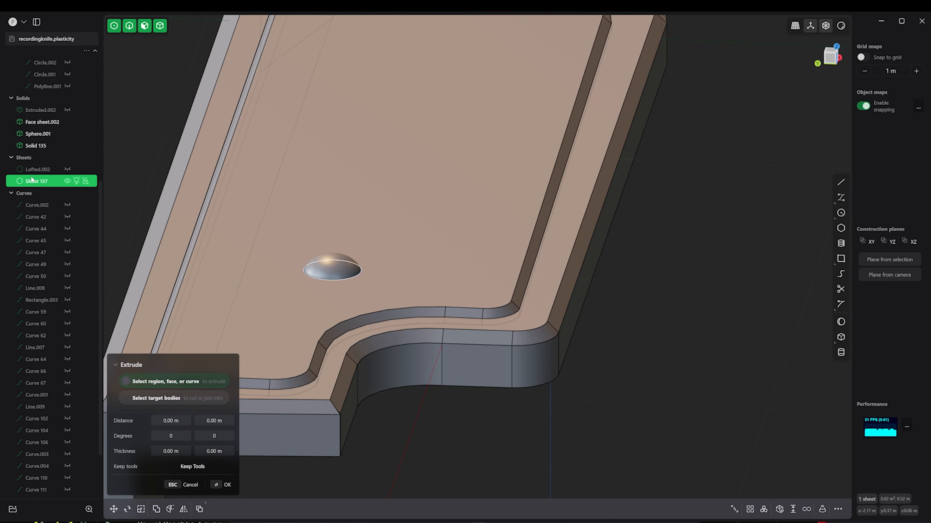
key(ctrl+z)
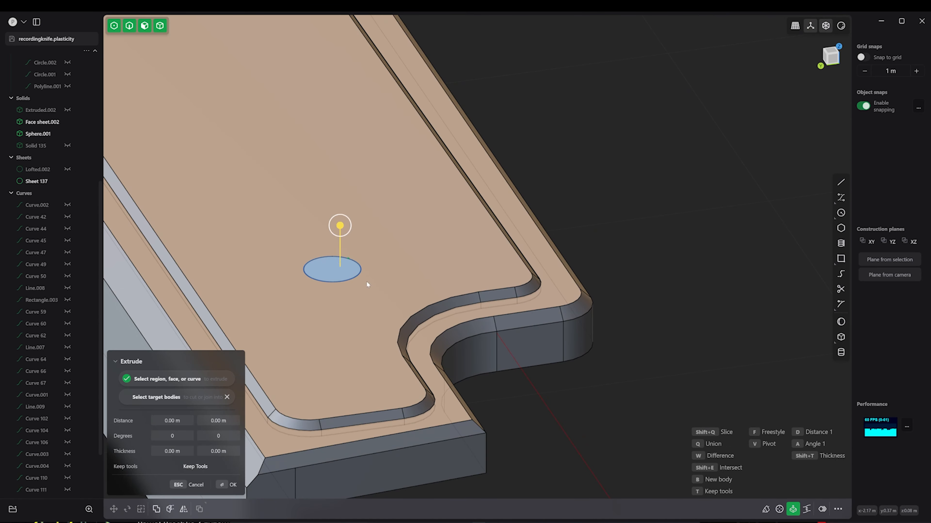
key(Return)
- Try to subtract the cylinder from the inlay and delete the leftover sphere half and circular sheet, and undo it
key(g)
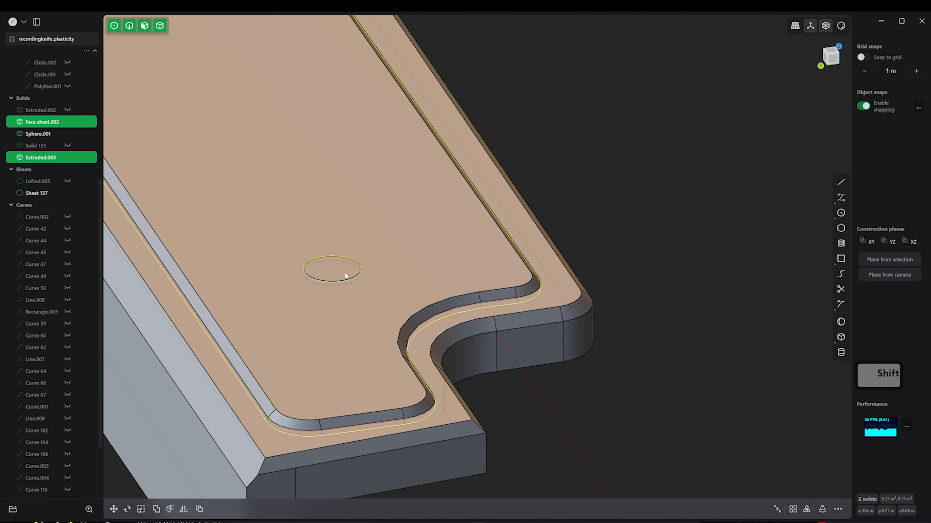
key(Delete)
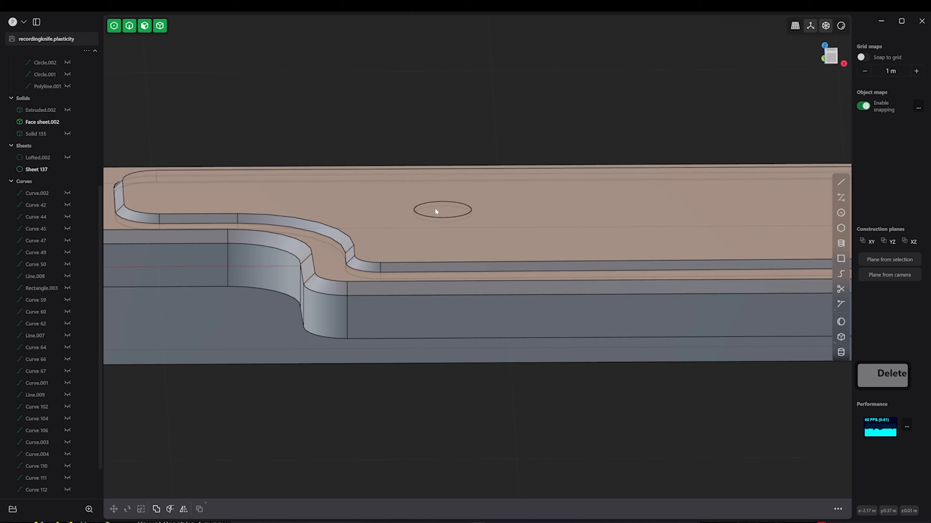
key(ctrl+z)
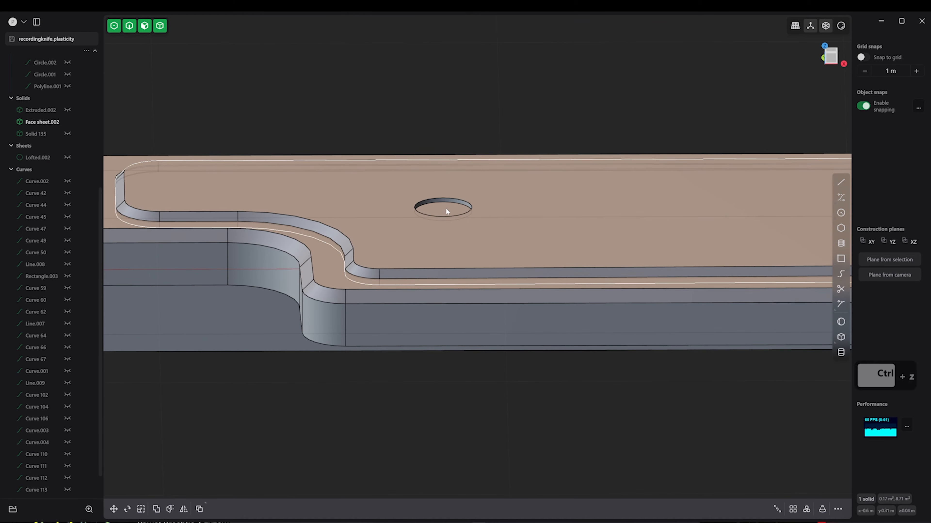
key(Delete)
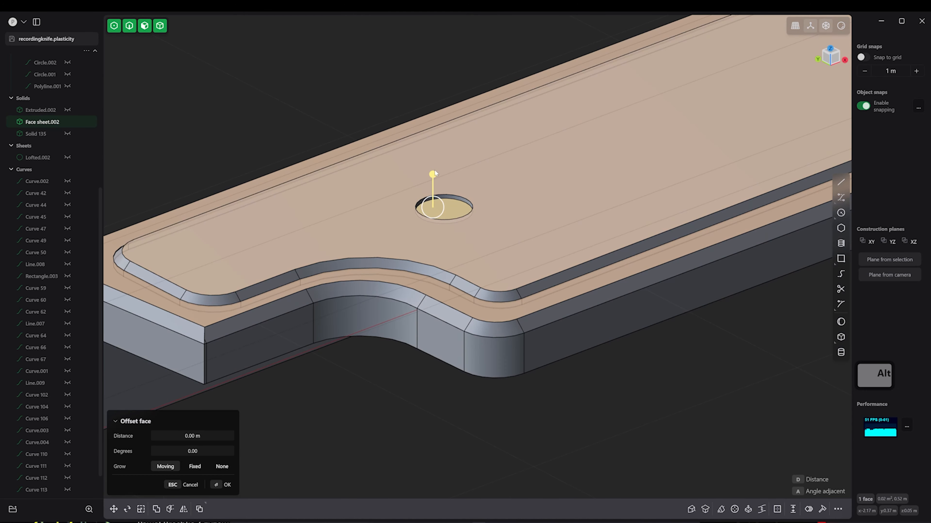
key(Escape)
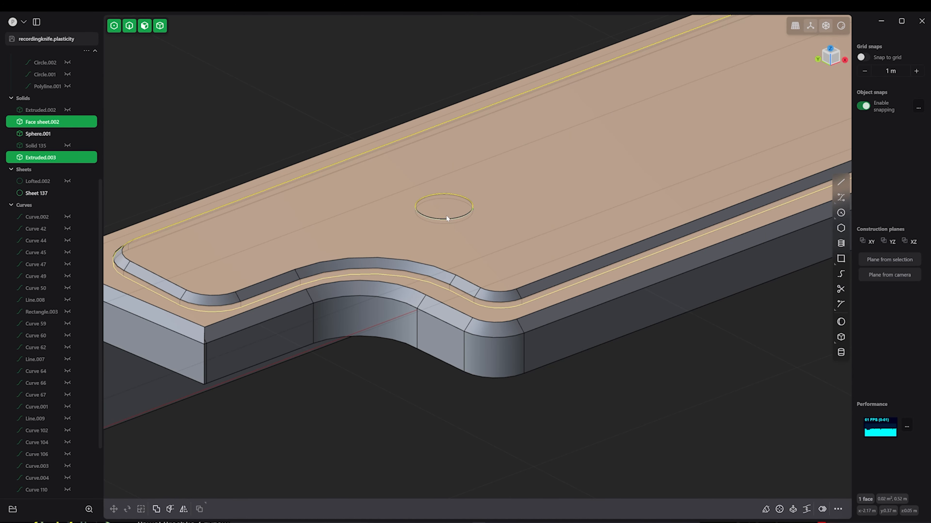
- Copy the cylinder to the pivot end of the inlay and subtract the copy from the inlay
key(7)
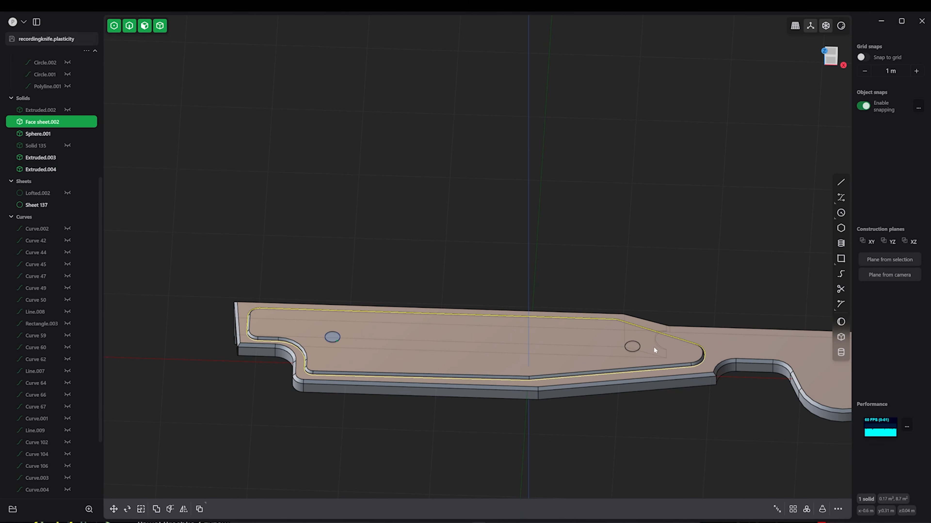
key(shift+b)
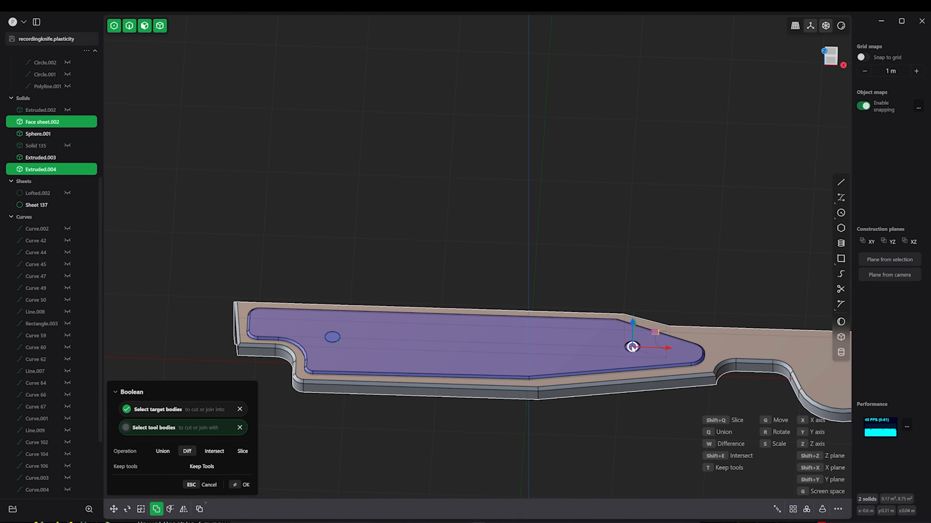
- Try to subtract the original cylinder and delete the leftover sphere half, and undo back to before that subtraction
key(Delete)
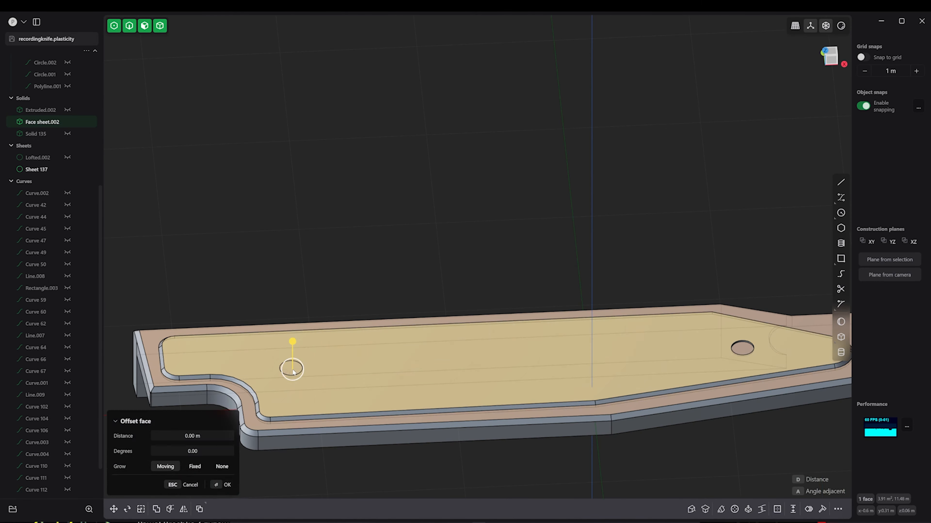
key(Escape)
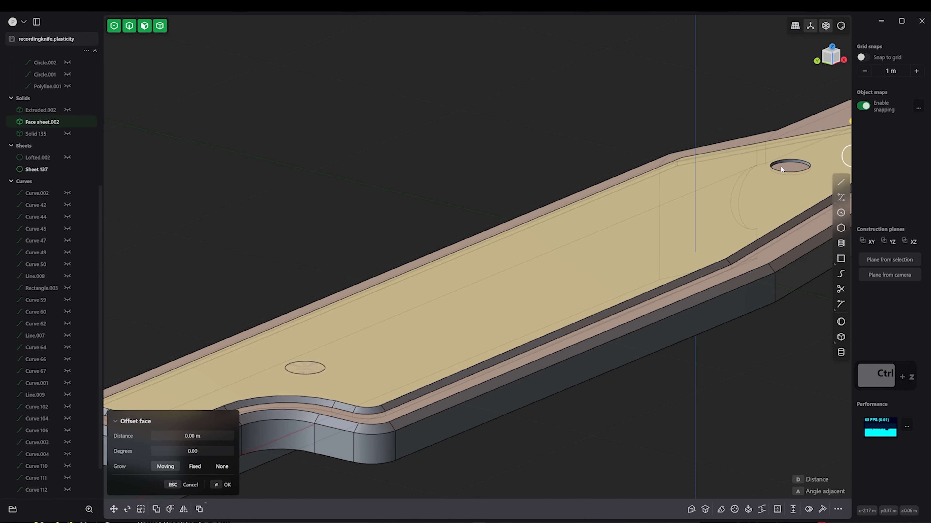
key(ctrl+z)
key(ctrl+z)
key(ctrl+z)
key(ctrl+z)
key(ctrl+z)
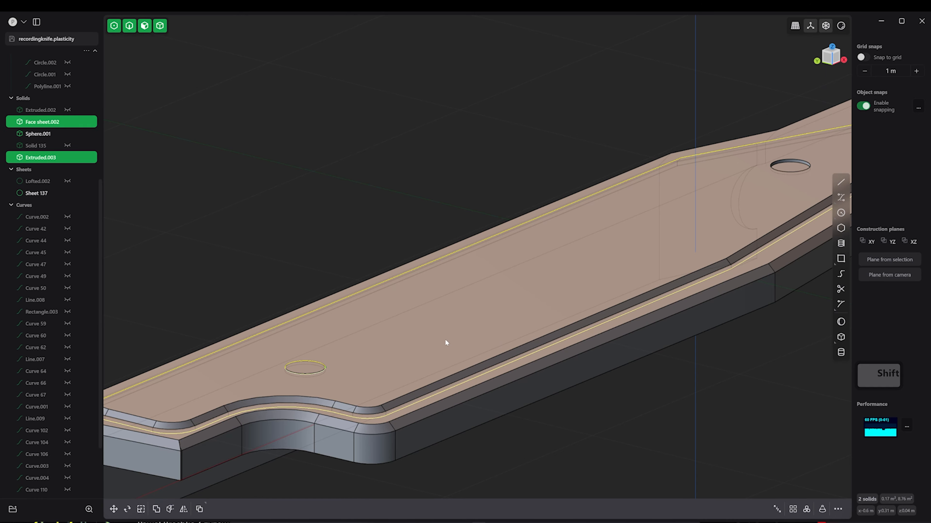
- Cut the second round recess with the original cylinder, and delete the leftover sphere half and circular sheet
shift+click(312, 367)
key(Delete)
key(Escape)
click(310, 368)
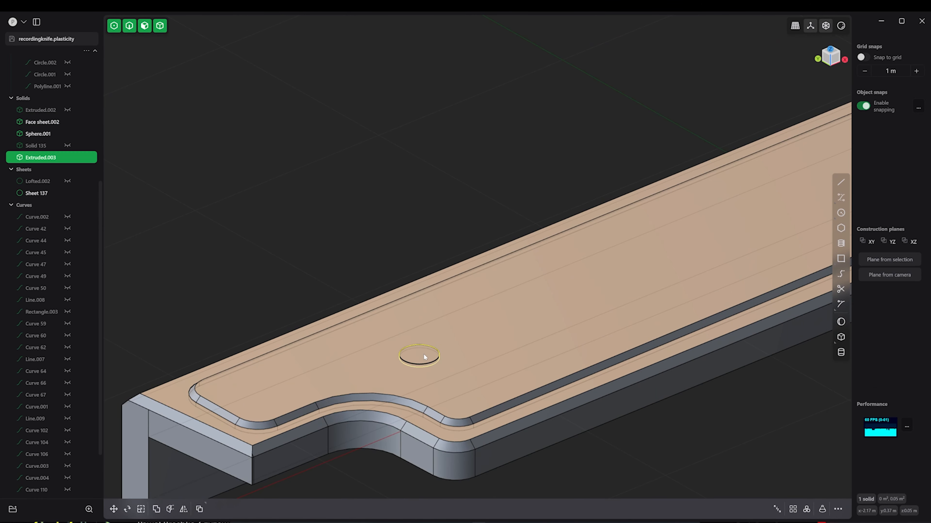
key(ctrl+z)
key(ctrl+z)
key(ctrl+z)
key(Delete)
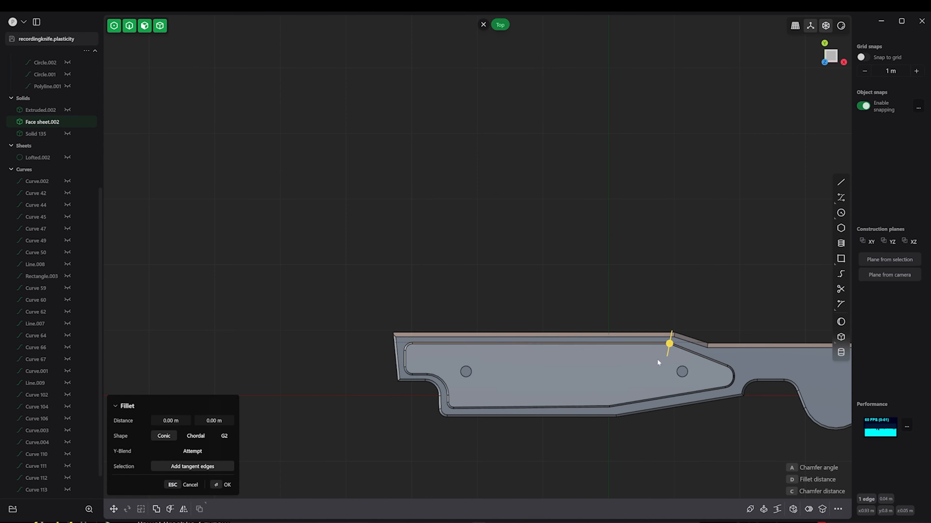
key(Escape)
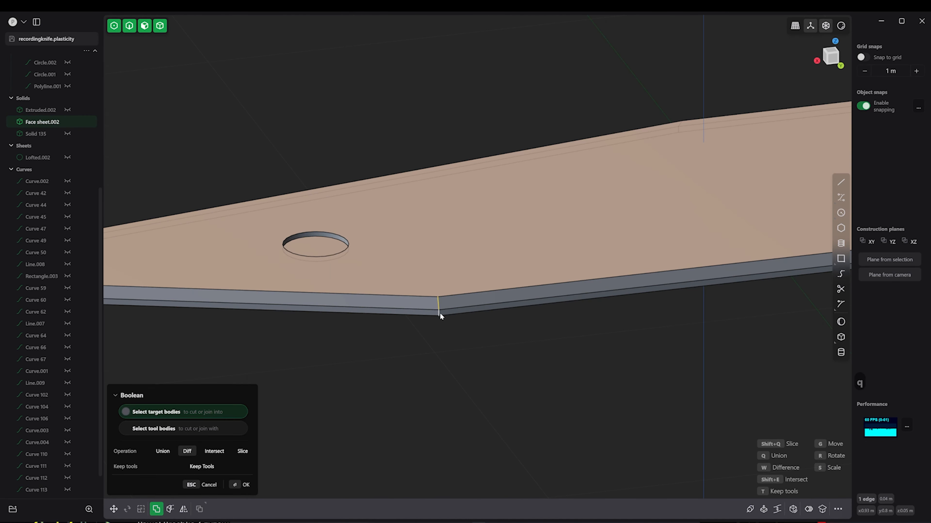
key(g)
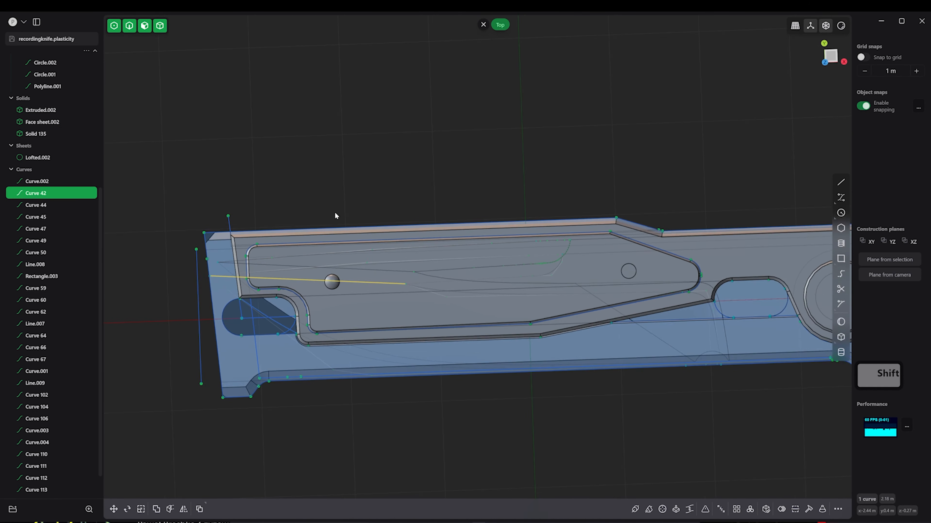
key(g)
click(660, 295)
click(326, 158)
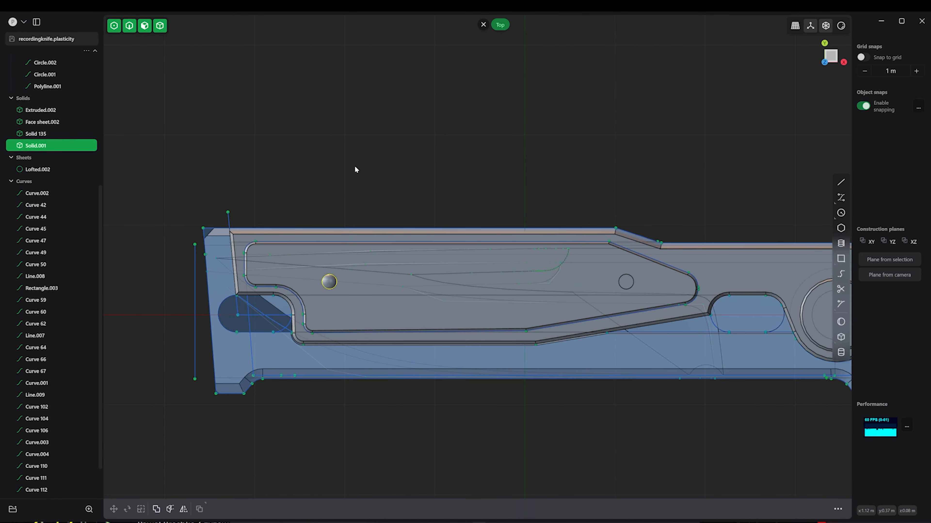
- Draw a circle of radius about 0.03 m centred on the dome, add a 0.01 m circle on its edge, and radially array that into six over 360 degrees
scroll(344, 288, up, 6)
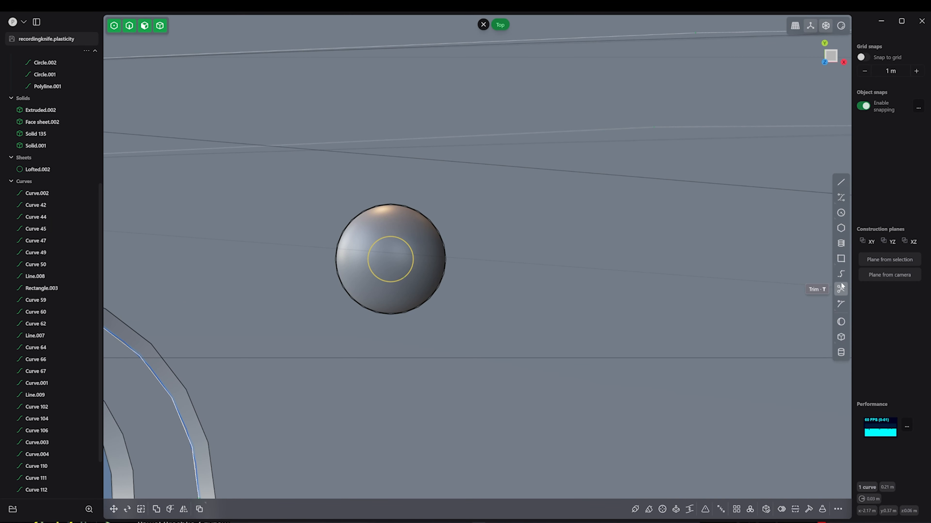
click(396, 244)
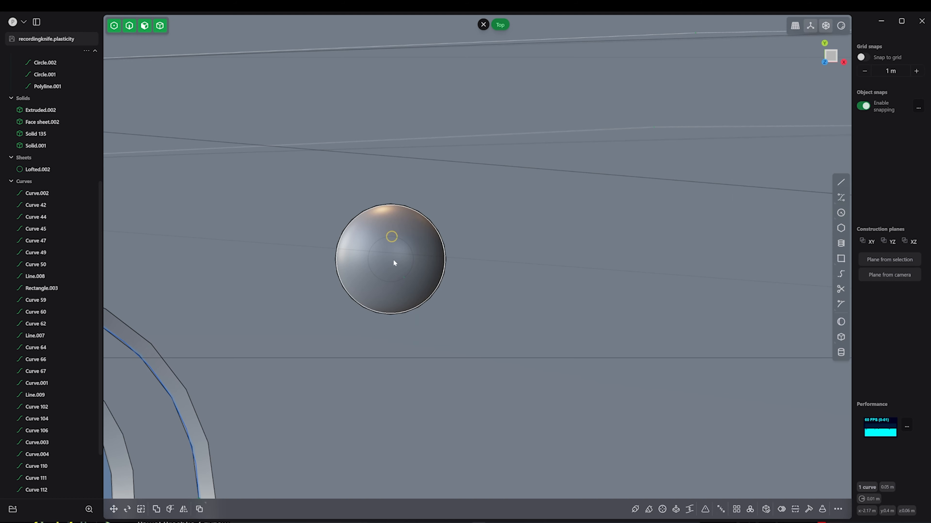
click(750, 509)
click(390, 258)
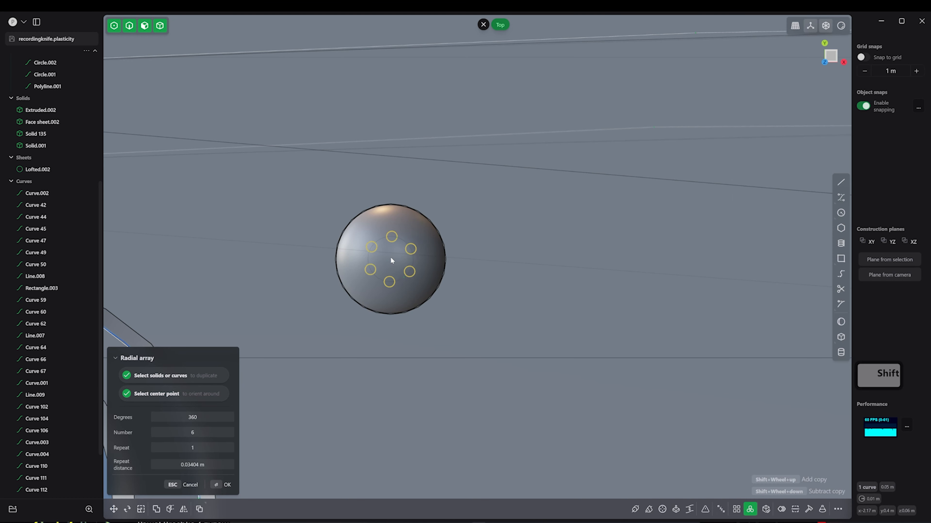
key(Return)
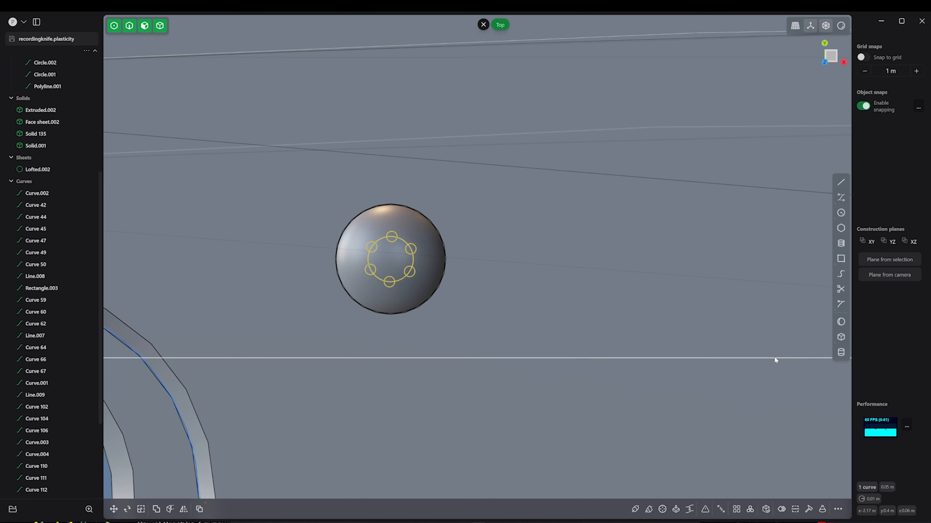
- Try to join the large circle and the six small circles into one outline
click(840, 289)
key(j)
click(411, 254)
shift+click(405, 246)
shift+click(375, 243)
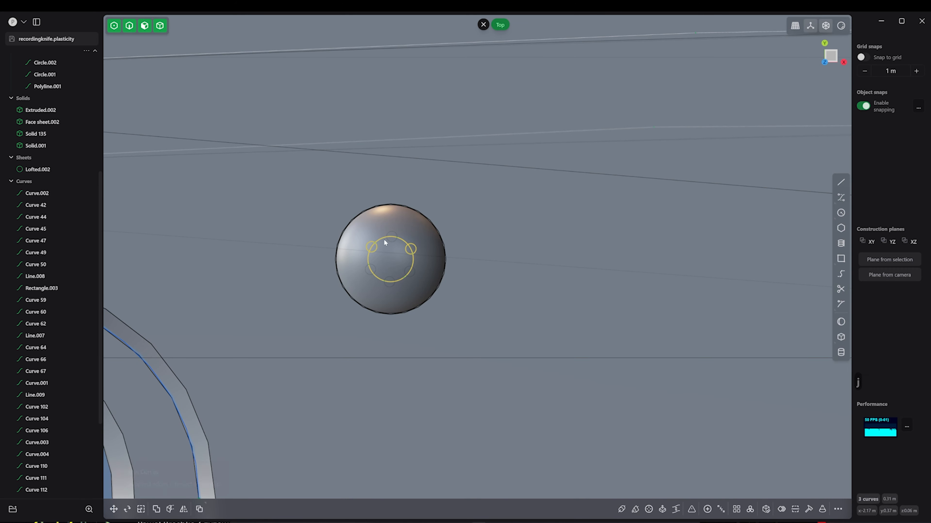
scroll(391, 243, up, 5)
key(ctrl+z)
key(ctrl+z)
key(ctrl+z)
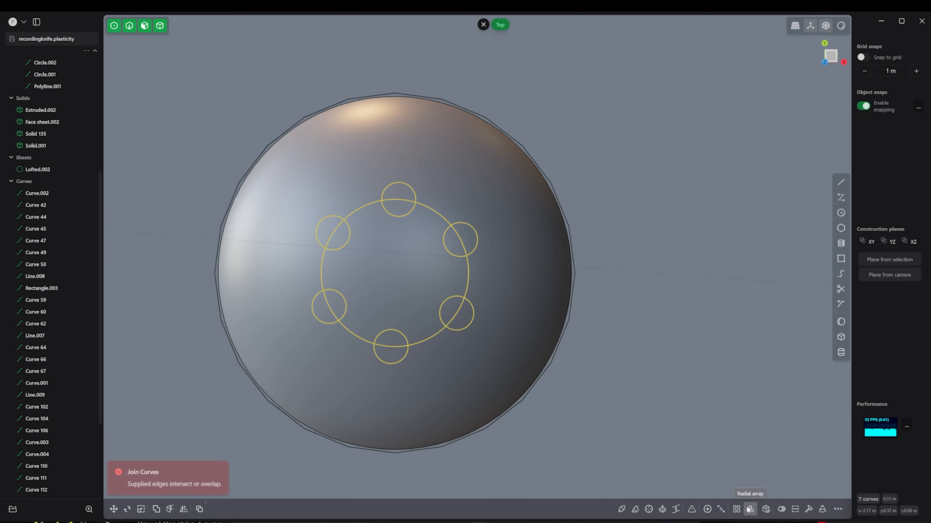
- Create sheets from the seven overlapping circles and raise them along Z above the dome
click(691, 510)
alt+drag(513, 396, 478, 316)
key(Return)
key(g)
key(z)
key(Return)
- Unite the overlapping circular sheets into a single six-lobed sheet
alt+drag(399, 278, 355, 353)
click(156, 510)
click(165, 453)
key(Return)
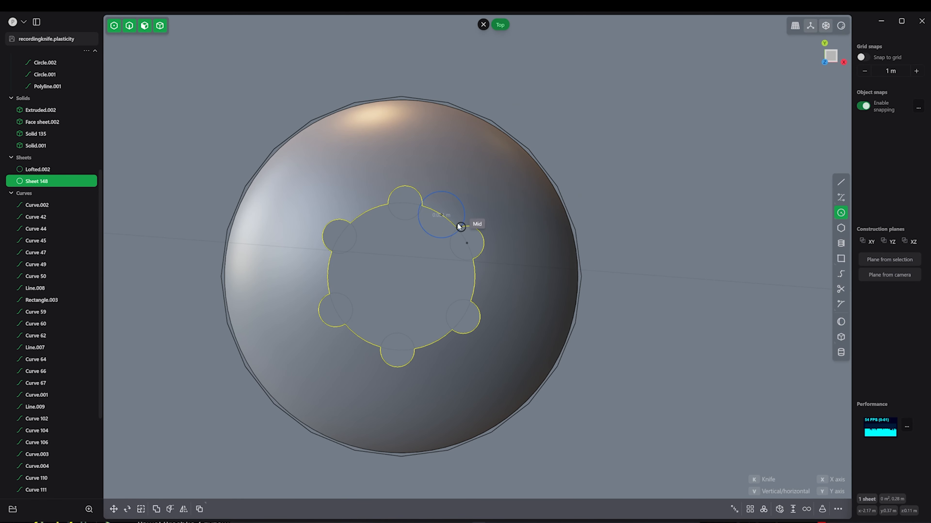
- Draw a circle in the gap between two lobes, and rotate it about Z together with the lobed sheet so the gap sits on the Y axis
click(461, 227)
key(r)
key(Escape)
shift+click(422, 266)
key(r)
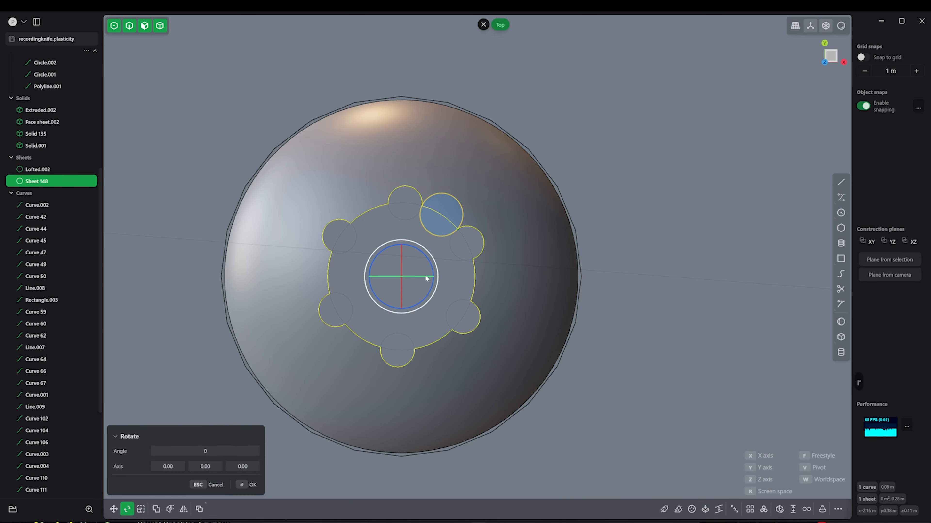
key(ctrl+z)
shift+click(421, 283)
key(r)
key(z)
ctrl+click(432, 276)
click(410, 220)
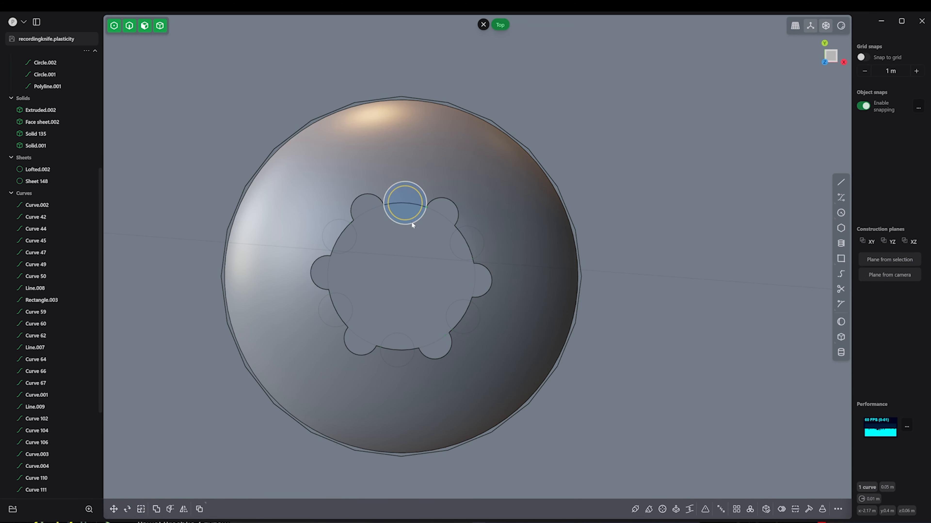
key(e)
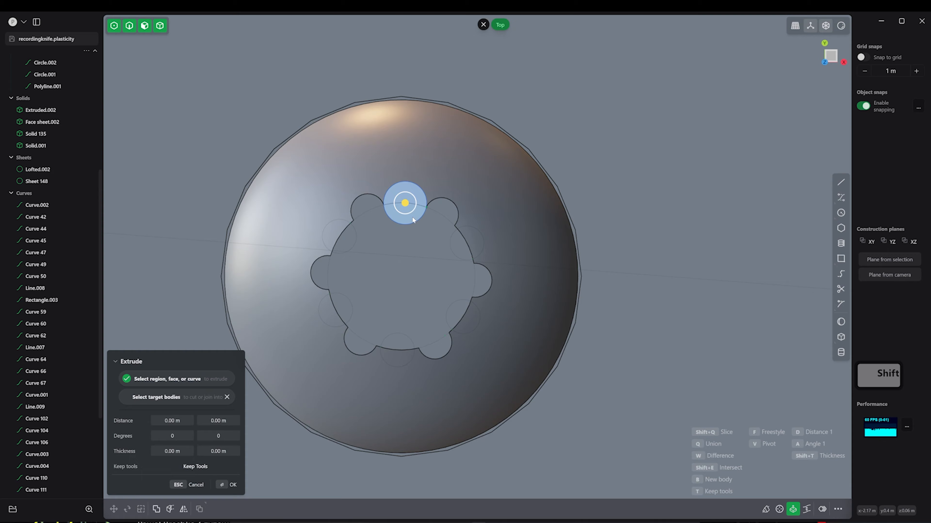
alt+middle_drag(411, 216, 416, 210)
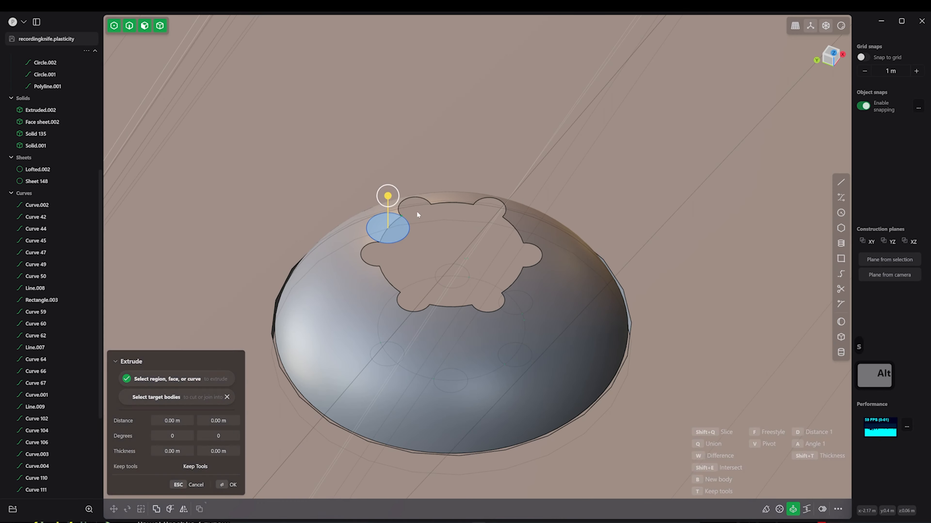
shift+click(417, 212)
key(Escape)
- Scale the gap circle to about 0.49 in Y to form an ellipse, and radially array it into six around the lobed sheet's centre
key(s)
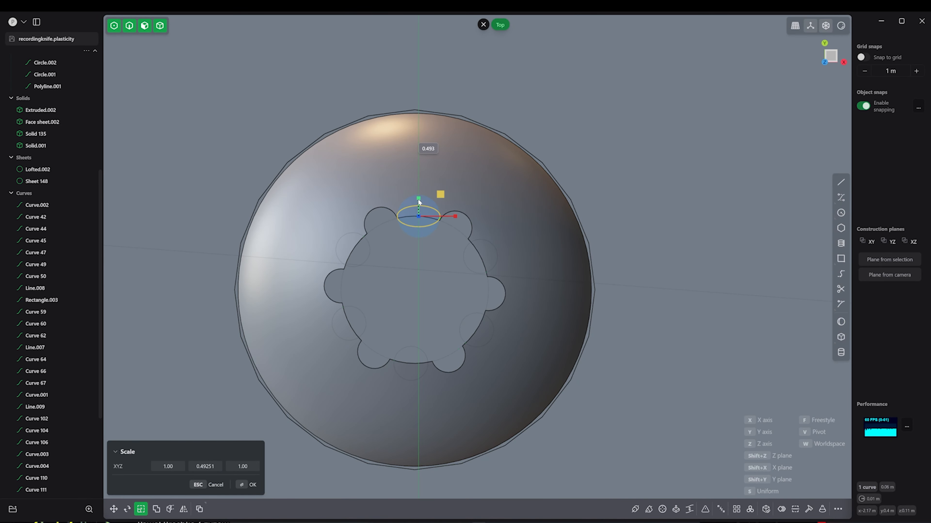
right_click(418, 201)
key(alt+a)
click(415, 290)
right_click(416, 289)
shift+click(432, 292)
key(e)
alt+middle_drag(432, 292, 446, 237)
key(Escape)
click(764, 509)
- Extrude the six ellipses between the lobes into short solids
key(e)
key(Escape)
click(484, 319)
key(e)
key(ctrl+z)
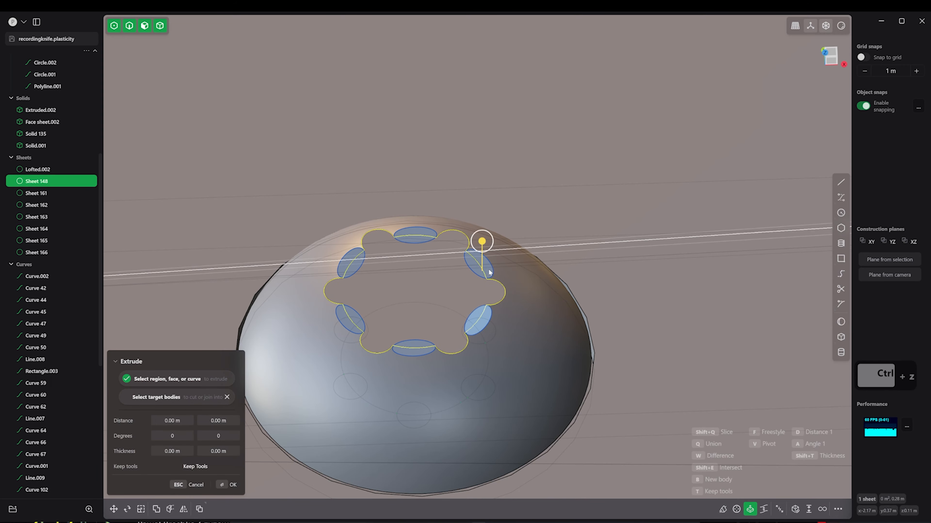
click(489, 270)
key(3)
shift+click(476, 327)
shift+click(414, 349)
shift+click(345, 264)
drag(345, 234, 345, 227)
- Try to offset the lobed sheet's face by about 0.0054 m and move it vertically, and undo the changes
click(415, 281)
drag(417, 268, 417, 261)
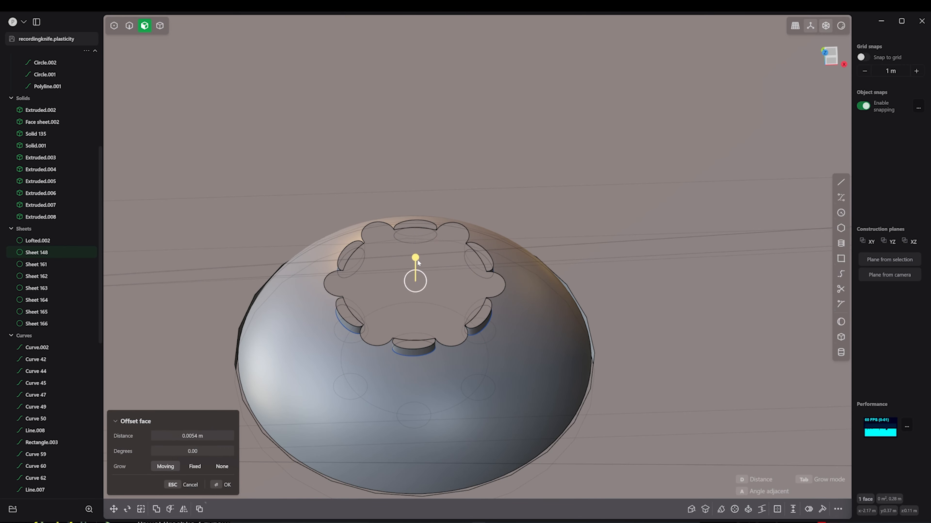
key(e)
right_click(407, 328)
key(ctrl+z)
key(ctrl+z)
click(417, 338)
key(g)
right_click(413, 271)
alt+middle_drag(413, 323, 418, 282)
click(416, 281)
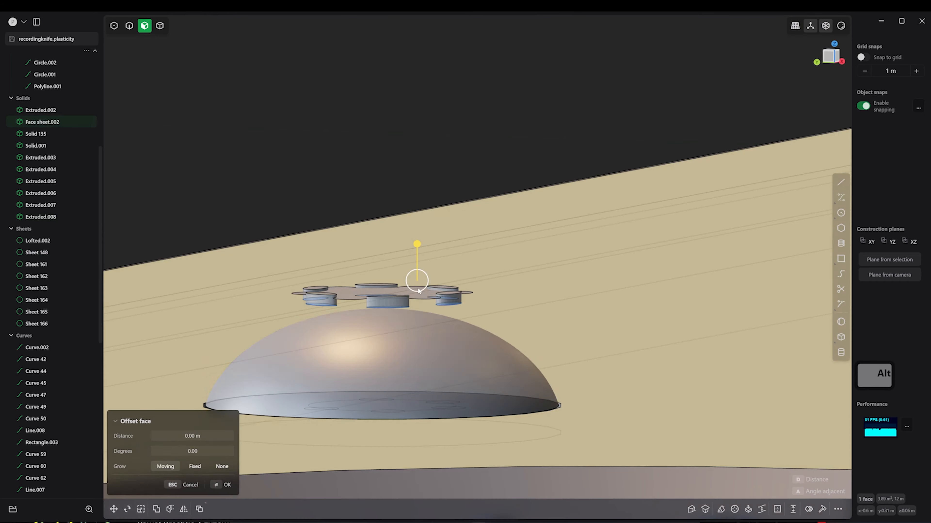
click(418, 292)
key(ctrl+z)
- Subtract the six elliptical solids from the lobed body to hollow the gaps between its lobes
scroll(51, 264, down, 9)
key(4)
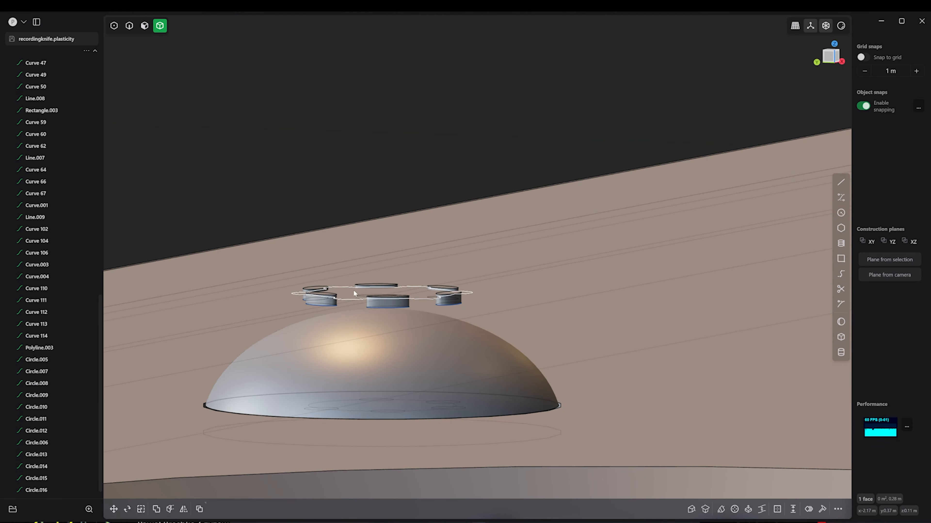
click(354, 293)
middle_drag(366, 293, 389, 314)
key(q)
shift+click(385, 312)
shift+click(433, 258)
shift+click(452, 179)
shift+click(409, 191)
shift+click(337, 178)
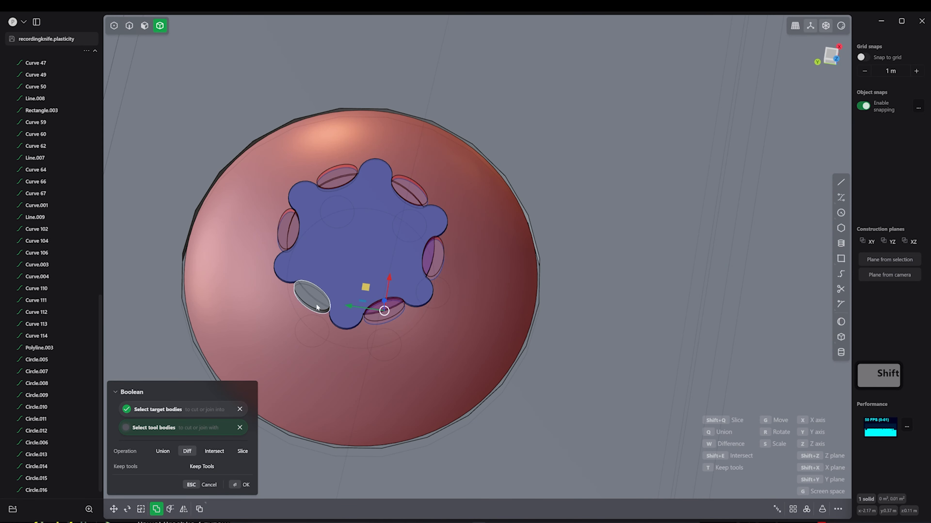
shift+click(317, 308)
middle_drag(366, 367, 465, 330)
ctrl+click(466, 333)
right_click(458, 326)
- Move the lobed body onto the dome and scale it up to cover most of the dome's width
middle_drag(395, 298, 399, 253)
scroll(398, 256, down, 5)
key(g)
drag(380, 213, 420, 222)
key(KP_7)
key(s)
right_click(417, 221)
middle_drag(417, 221, 410, 175)
- Try to subtract the lobed body from the dome
click(396, 306)
shift+click(385, 257)
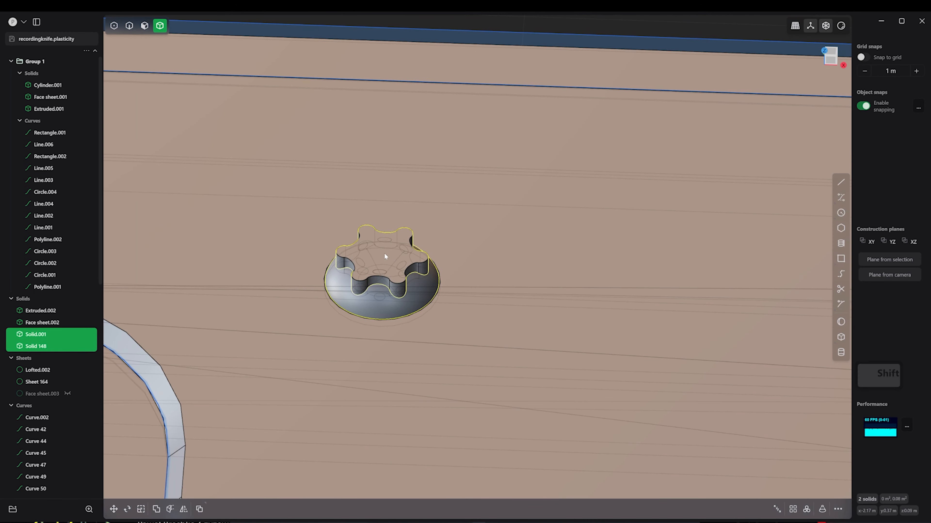
key(q)
key(ctrl+z)
middle_drag(384, 253, 414, 203)
key(q)
right_click(387, 290)
- Try to add a sphere at the centre of the lobed recess and scale it
key(shift+s)
middle_drag(407, 270, 426, 397)
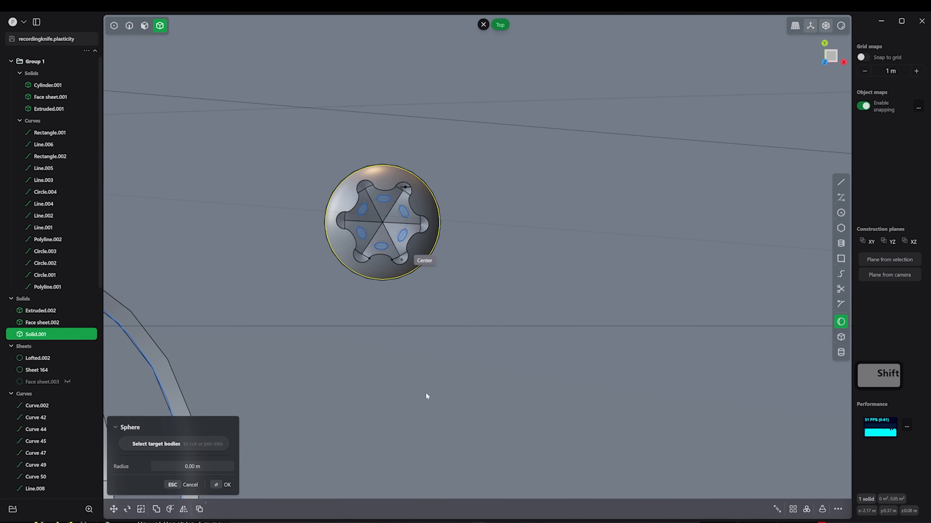
key(shift+s)
click(383, 223)
click(429, 237)
middle_drag(428, 237, 423, 186)
key(g)
key(s)
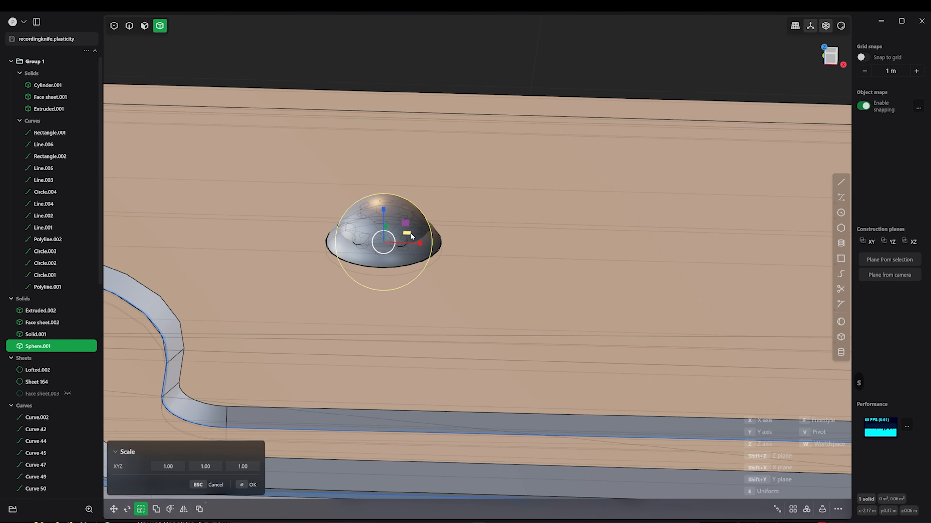
drag(403, 235, 411, 233)
mouse_move(382, 211)
mouse_down()
mouse_move(382, 238)
mouse_move(383, 189)
mouse_up()
- Try to move the sphere and combine it with the dome by a Boolean, and undo it
key(g)
alt+middle_drag(405, 270, 411, 191)
key(q)
key(Return)
key(ctrl+z)
key(ctrl+z)
key(ctrl+z)
- Undo back to before the lobed cut in the dome
key(q)
key(e)
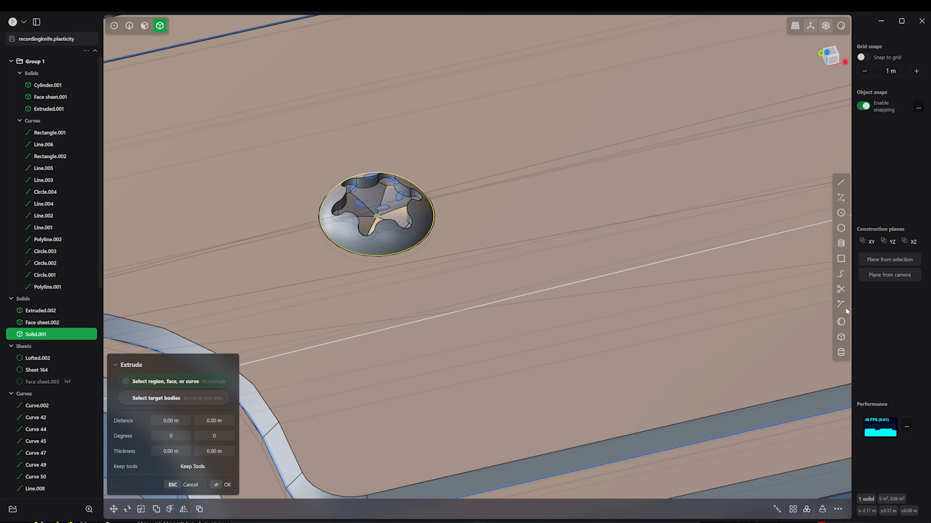
click(841, 352)
key(ctrl+z)
alt+middle_drag(376, 138, 384, 295)
key(ctrl+z)
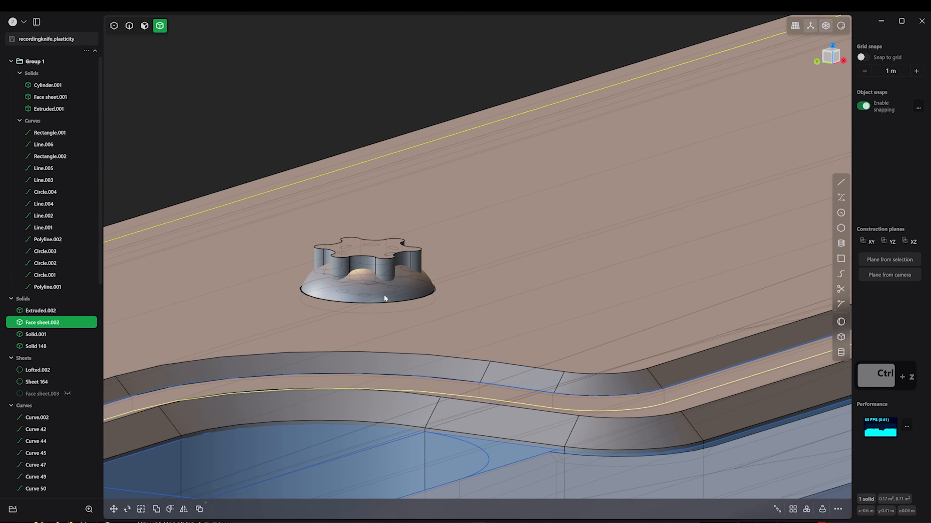
- Add a sphere at the centre of the lobed body and flatten it vertically into the dome
click(388, 257)
key(s)
alt+middle_drag(401, 235, 428, 291)
key(shift+s)
shift+middle_drag(514, 248, 617, 198)
click(370, 352)
click(429, 381)
alt+middle_drag(429, 381, 418, 271)
key(s)
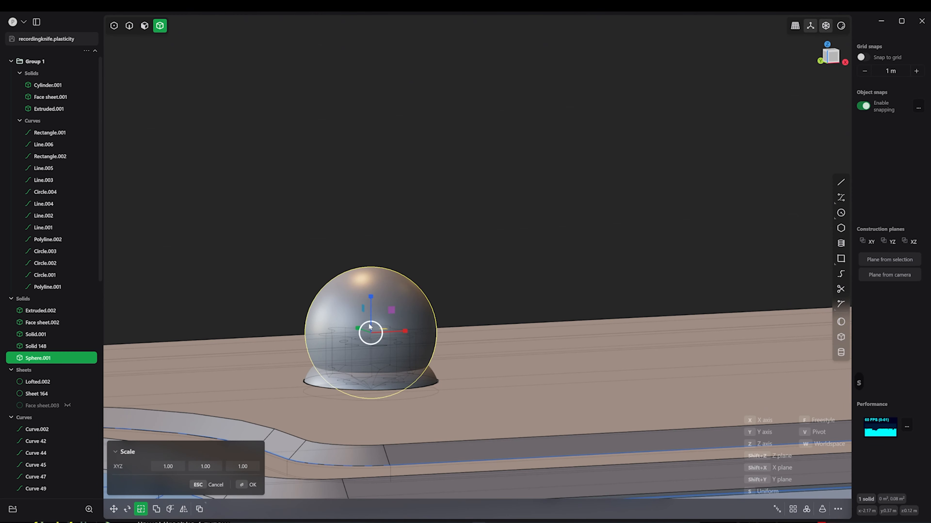
drag(370, 298, 370, 327)
drag(369, 327, 367, 328)
- Try Boolean operations on the dome with the flattened sphere and the lobed body, and undo back to the separate solids
shift+click(421, 358)
key(q)
key(Return)
shift+click(394, 345)
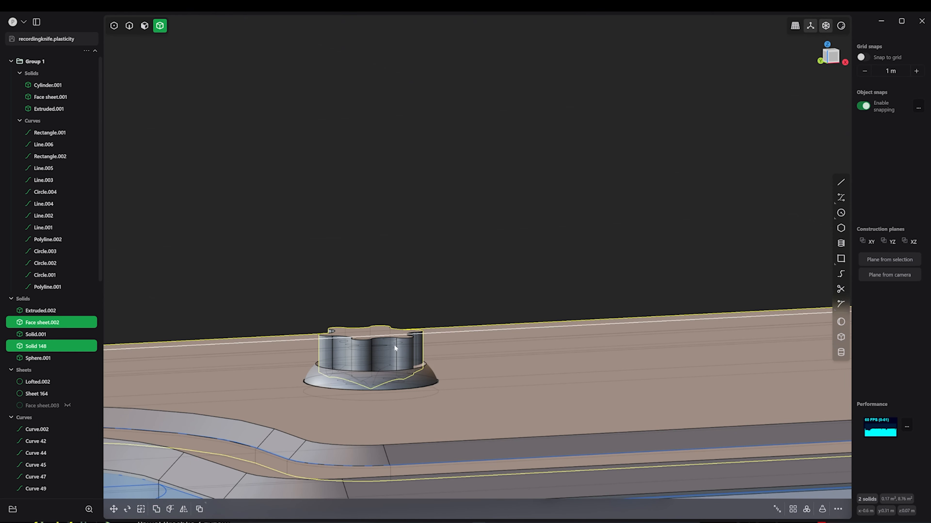
alt+middle_drag(394, 345, 409, 273)
key(q)
key(Return)
alt+middle_drag(375, 315, 408, 343)
key(ctrl+z)
key(ctrl+z)
key(ctrl+z)
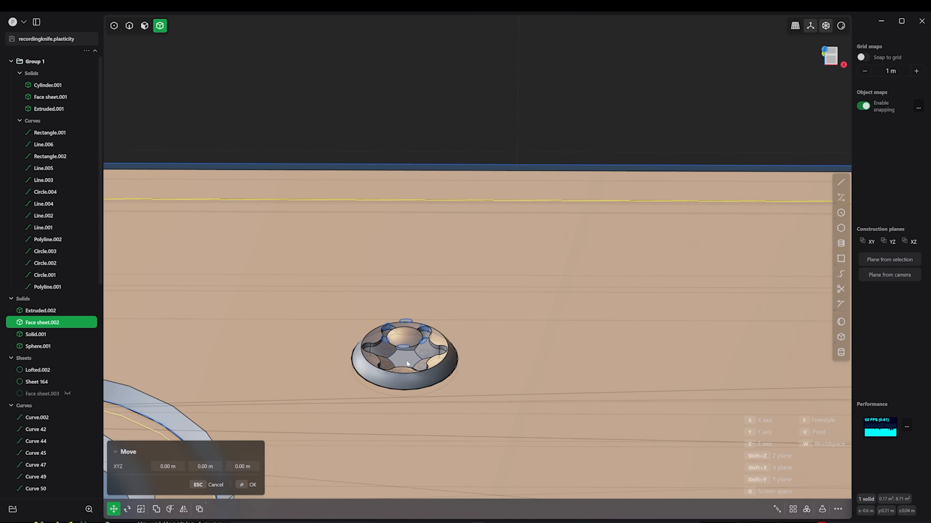
key(ctrl+z)
key(ctrl+z)
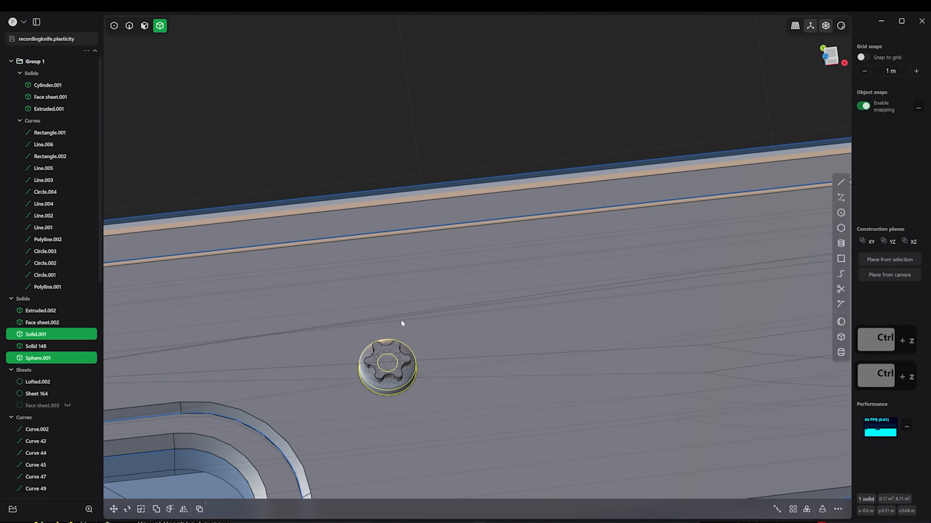
- Duplicate the dome, lobed body and flattened sphere together and place the copies beside the originals along the handle
alt+middle_drag(401, 321, 387, 268)
shift+click(391, 337)
key(ctrl+d)
click(391, 338)
click(519, 357)
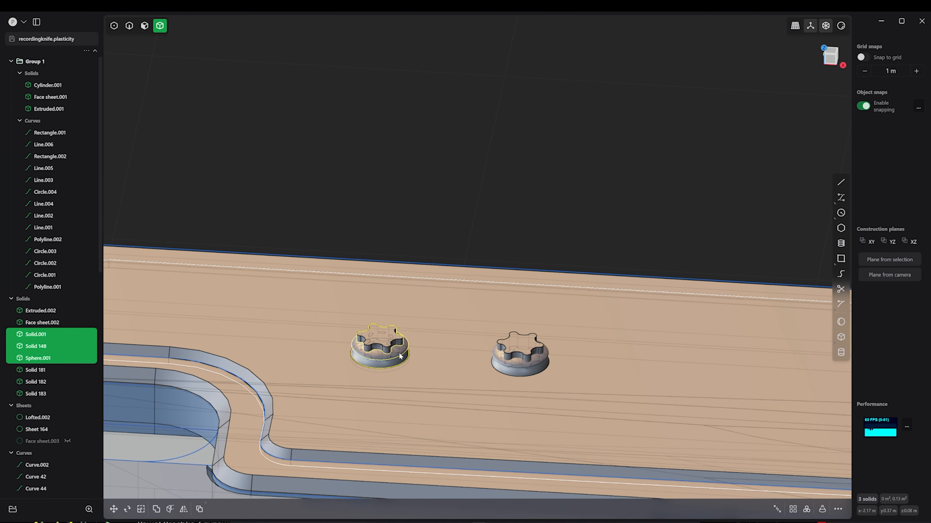
- Combine the duplicated dome with the flattened sphere and lobed body by Boolean operations to form a star-drive recess
shift+click(400, 351)
key(q)
key(Return)
shift+click(394, 342)
key(q)
alt+middle_drag(395, 343, 408, 406)
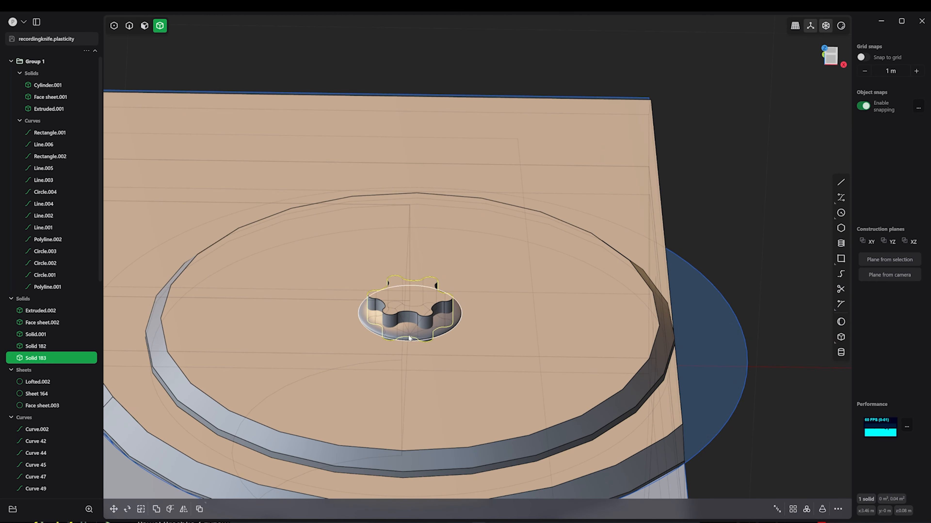
- Lower the star-drive screw head vertically into the round pivot disc
ctrl+click(446, 327)
alt+middle_drag(459, 333, 470, 291)
key(Escape)
key(g)
drag(408, 294, 408, 301)
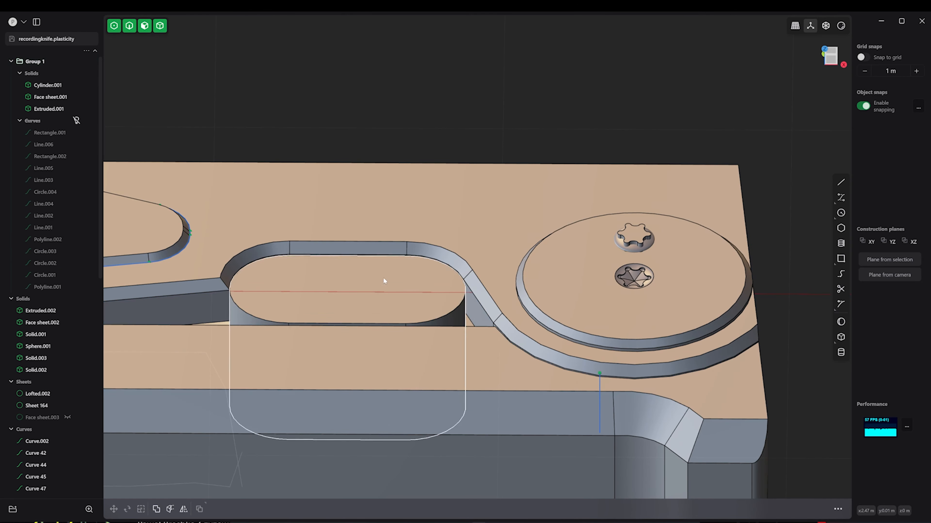
- Chamfer the top edges of the rounded slot insert by about 0.019 m
key(f)
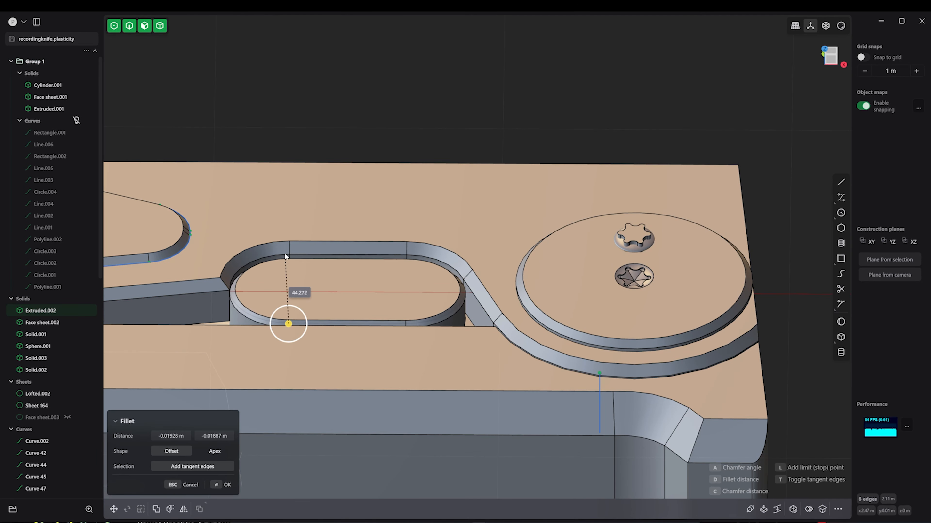
click(288, 329)
key(Return)
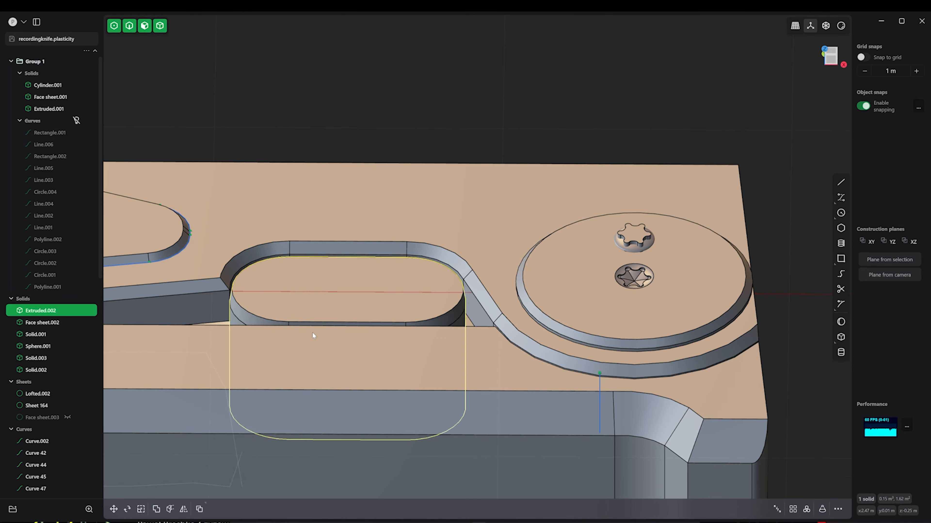
- Try to draw a small cylinder on the pivot disc beside its star-drive screw
middle_drag(314, 335, 255, 318)
key(b)
key(a)
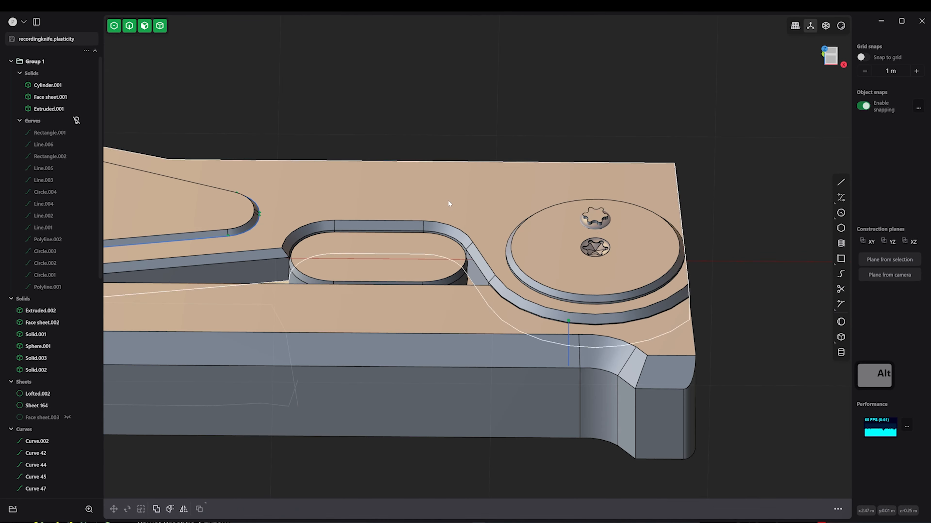
click(607, 268)
key(Escape)
click(841, 353)
alt+middle_drag(508, 223, 474, 257)
alt+drag(474, 258, 444, 323)
click(480, 263)
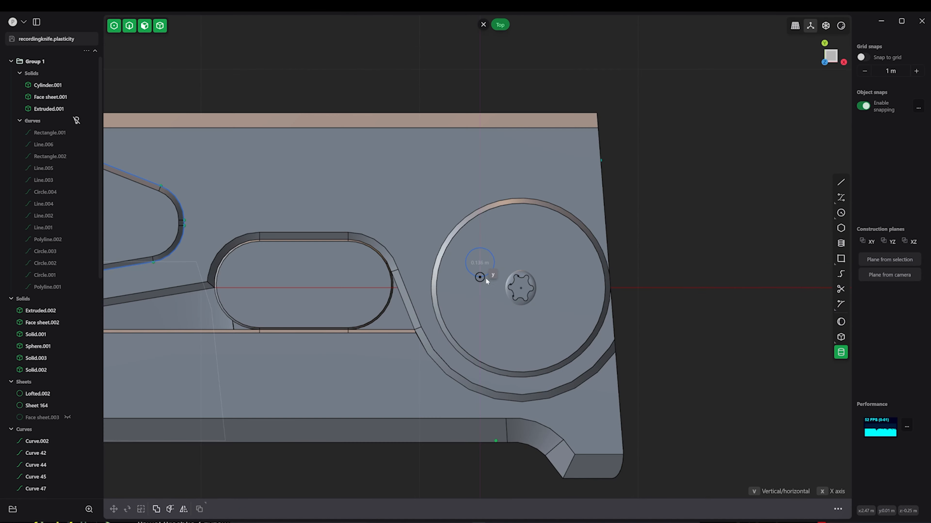
click(491, 277)
alt+drag(568, 294, 508, 301)
- Undo the cylinder and the earlier screw operations, and redo forward to bring the screw bodies back
key(ctrl+z)
key(ctrl+z)
key(ctrl+z)
key(ctrl+z)
key(ctrl+z)
key(ctrl+z)
alt+middle_drag(514, 292, 465, 263)
right_drag(465, 263, 712, 292)
scroll(711, 292, down, 5)
key(ctrl+z)
key(ctrl+z)
key(ctrl+shift+z)
key(ctrl+shift+z)
key(ctrl+shift+z)
key(ctrl+shift+z)
key(ctrl+shift+z)
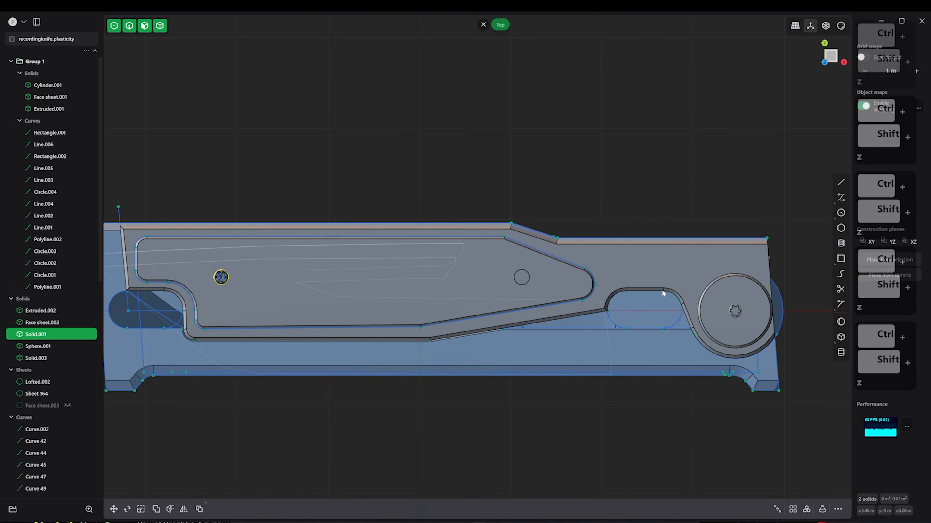
- Move the spare dome and lobed body off the pivot disc onto the plate beside the slot
scroll(546, 281, up, 6)
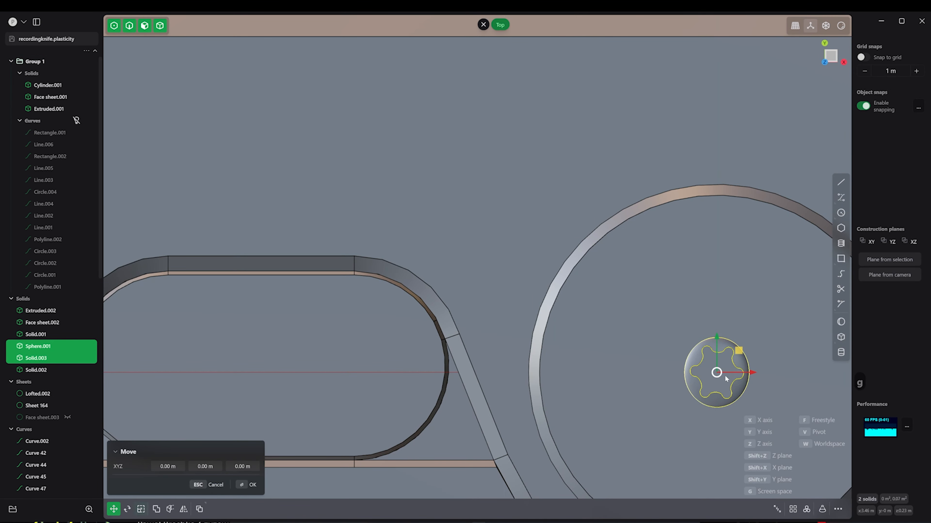
drag(517, 238, 511, 200)
scroll(700, 387, down, 3)
- Try to select the faces of the pivot screw's star recess and scale them
click(710, 379)
shift+click(712, 376)
scroll(720, 374, up, 5)
middle_drag(688, 349, 684, 385)
key(ctrl+z)
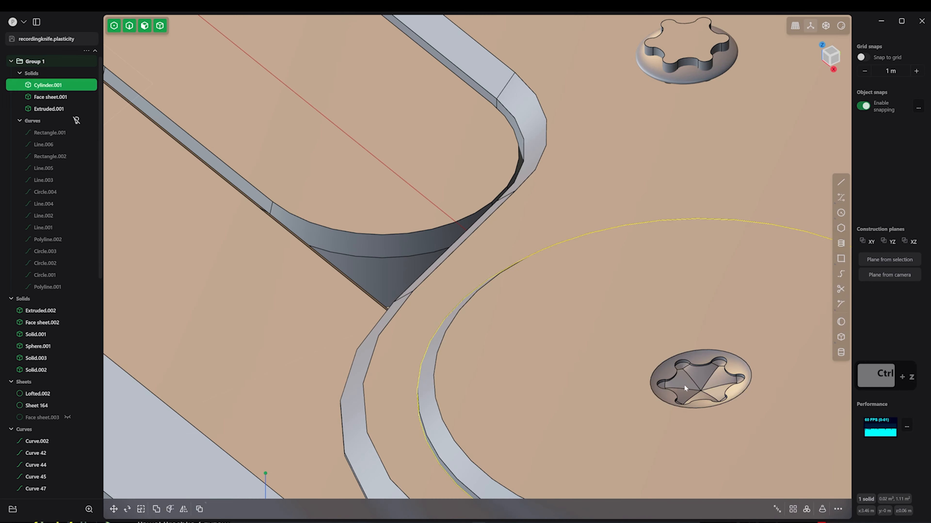
shift+click(740, 382)
scroll(724, 375, up, 6)
shift+click(630, 346)
middle_drag(760, 354, 770, 295)
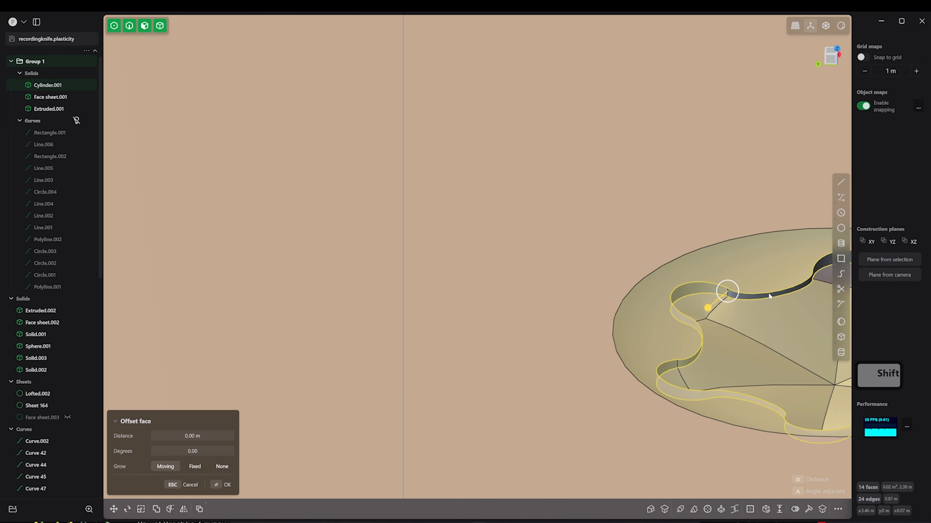
right_drag(771, 295, 426, 305)
shift+click(493, 272)
shift+click(579, 312)
shift+click(433, 305)
middle_drag(433, 306, 512, 335)
shift+click(729, 306)
shift+click(462, 220)
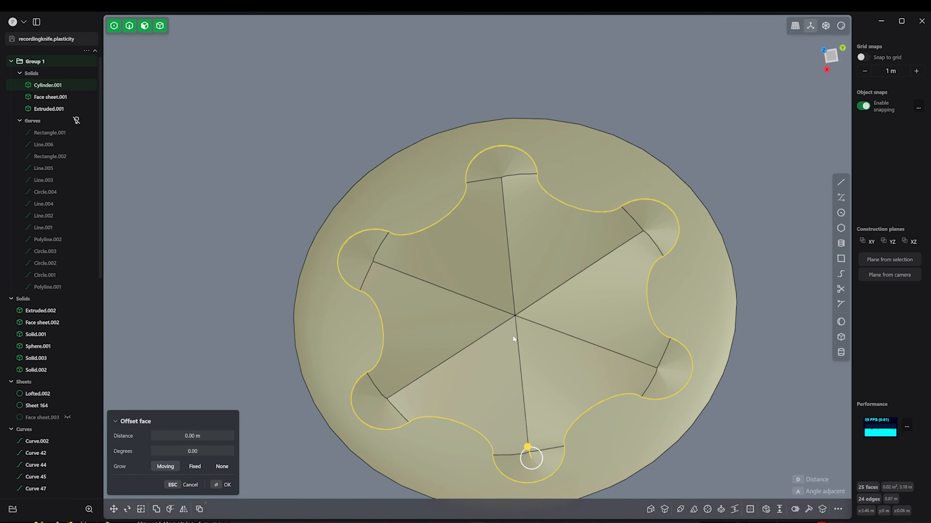
key(s)
scroll(539, 341, down, 6)
key(Escape)
scroll(559, 371, down, 8)
- Draw a tall cylinder on the handle plate near the spare screw head, slightly wider than the head
click(638, 198)
shift+click(634, 184)
key(s)
key(Escape)
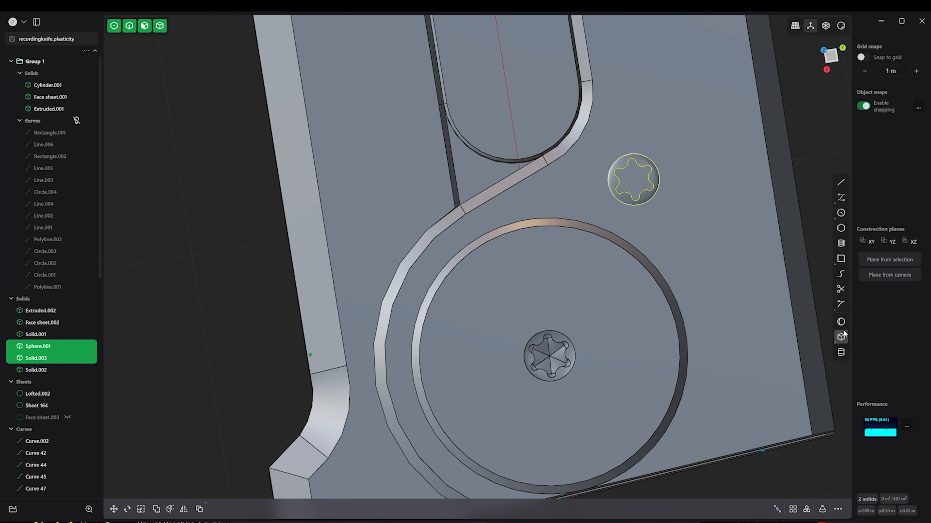
click(841, 352)
click(630, 247)
alt+middle_drag(636, 251, 656, 220)
click(647, 268)
click(633, 146)
- Scale the cylinder down in height and adjust its width to form a short collar around the spare screw head
key(s)
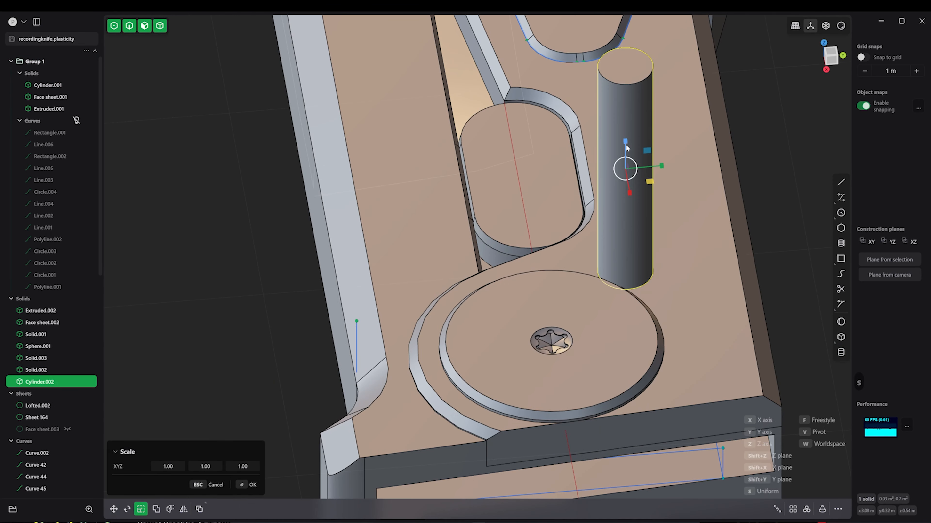
key(z)
alt+middle_drag(626, 168, 629, 248)
key(shift+z)
middle_drag(614, 160, 641, 327)
drag(642, 347, 644, 323)
middle_drag(643, 323, 638, 242)
key(s)
middle_drag(634, 293, 638, 264)
middle_drag(638, 220, 623, 271)
- Cut the star recess into the short cylinder with the spare screw bodies and adjust the cylinder's vertical position
click(611, 247)
shift+click(620, 257)
click(639, 257)
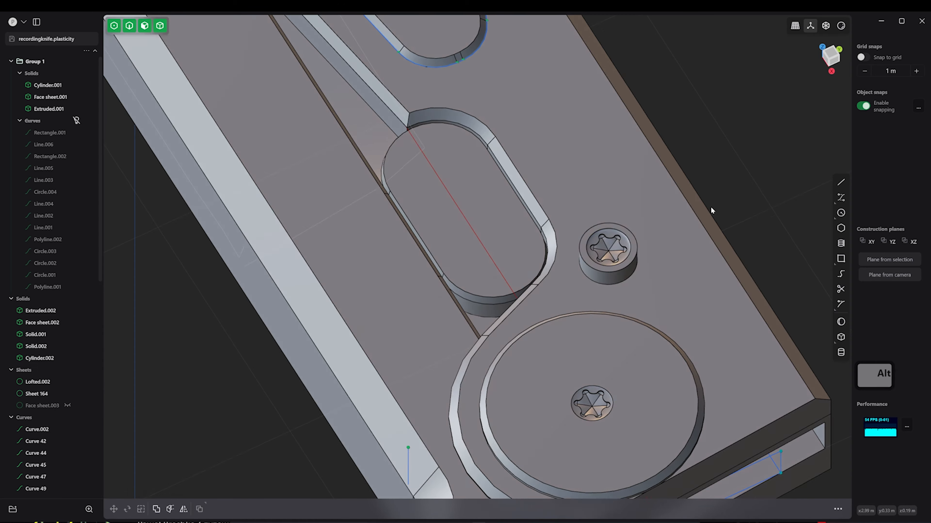
middle_drag(710, 207, 628, 239)
click(627, 235)
key(g)
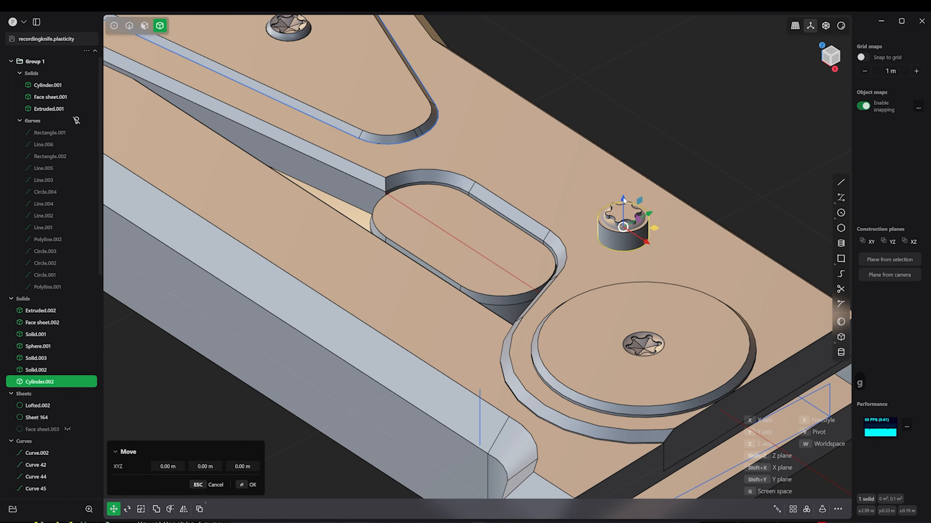
- Mirror the selected handle solids and screws vertically to the opposite side, shifting the mirror plane down about 0.52 m
click(602, 148)
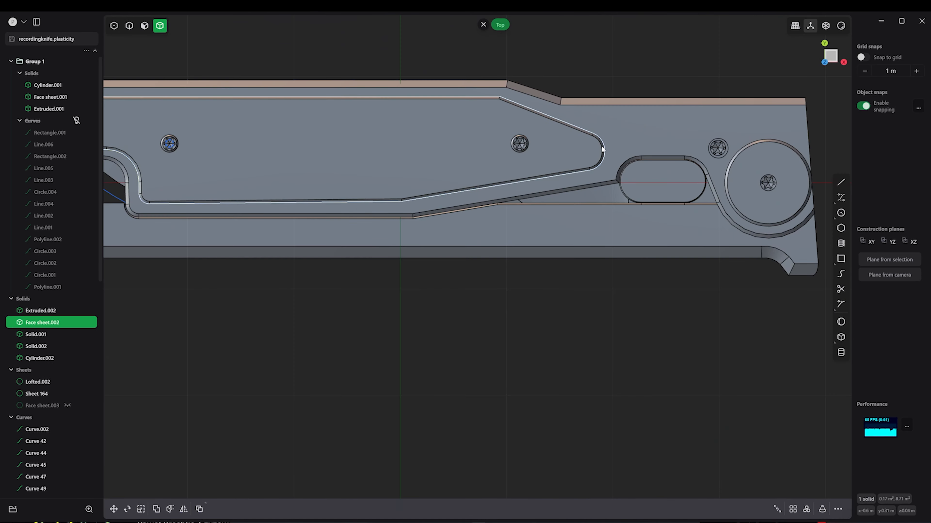
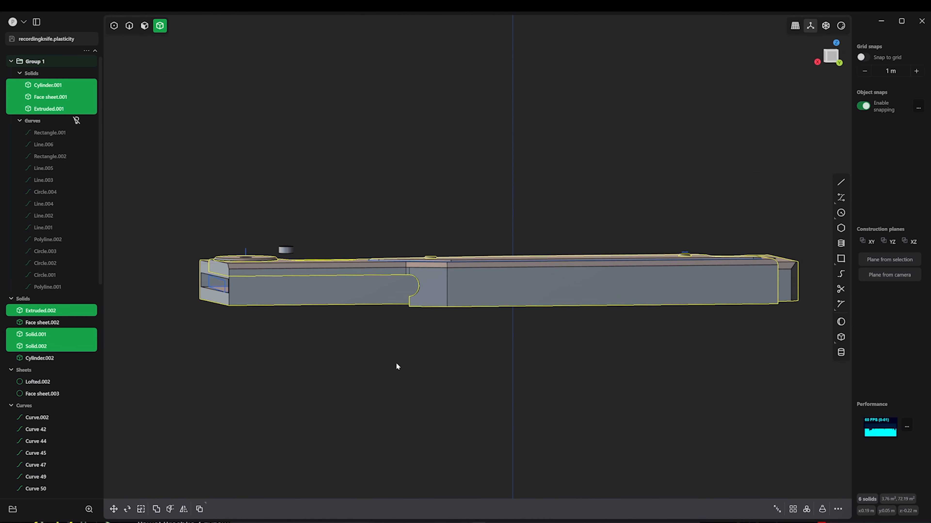
key(alt+x)
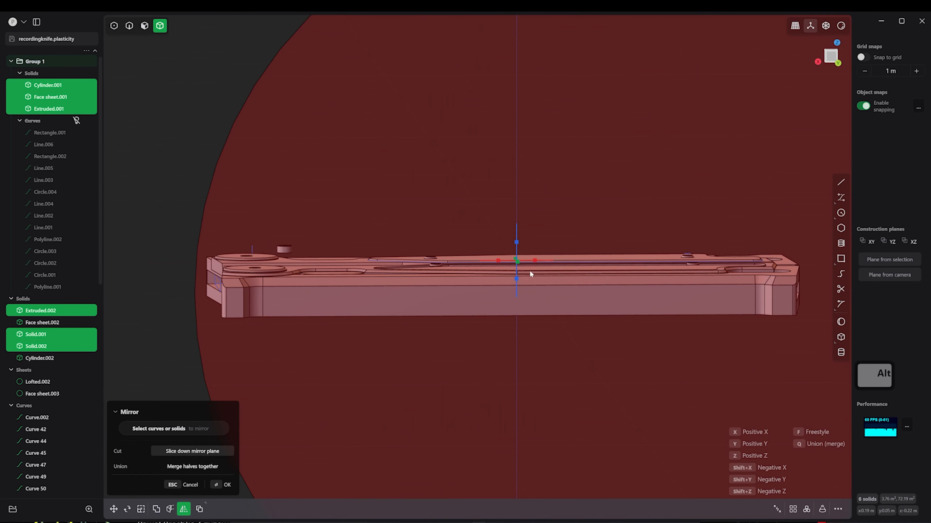
drag(502, 304, 469, 248)
drag(466, 303, 468, 238)
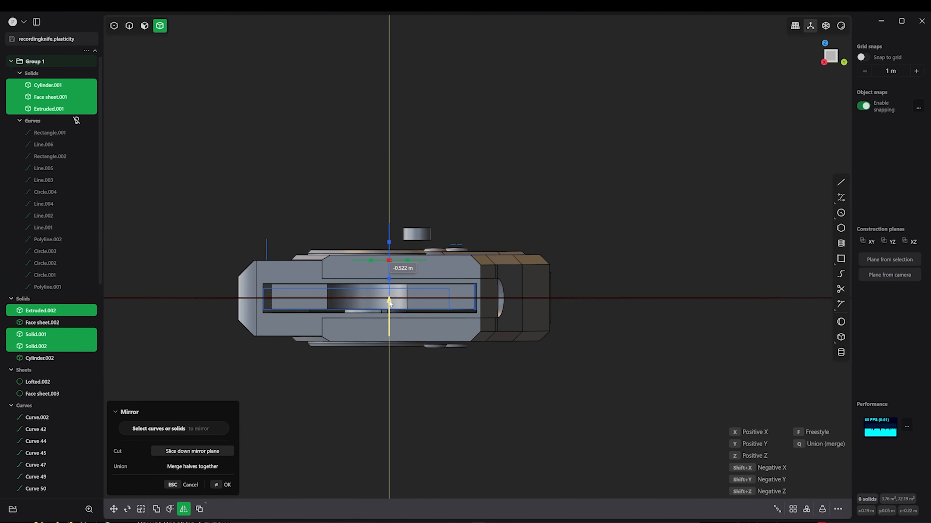
scroll(389, 303, up, 3)
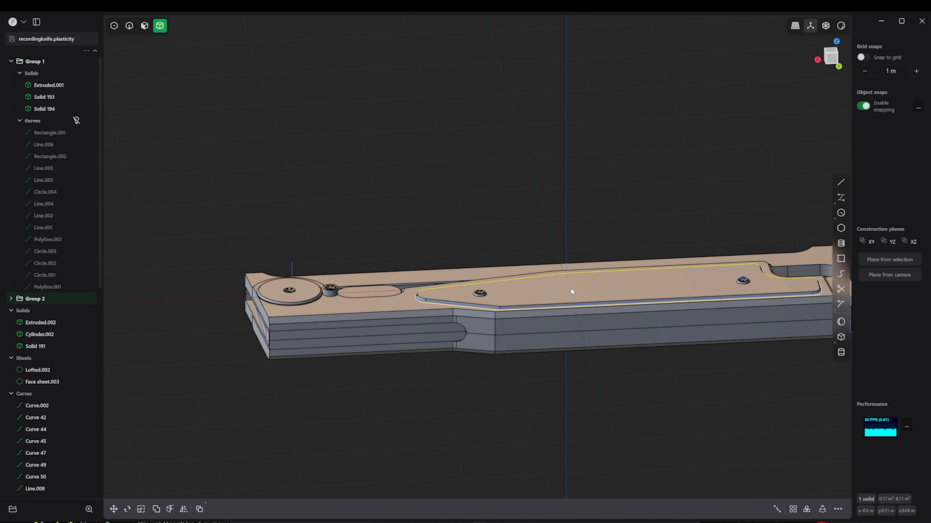
- Mirror the inlay plate vertically to the handle's opposite side, with the mirror plane offset about 0.51 m
key(alt+x)
alt+drag(570, 288, 570, 256)
click(570, 323)
scroll(571, 342, up, 3)
key(g)
key(alt+x)
click(570, 294)
drag(570, 346, 570, 381)
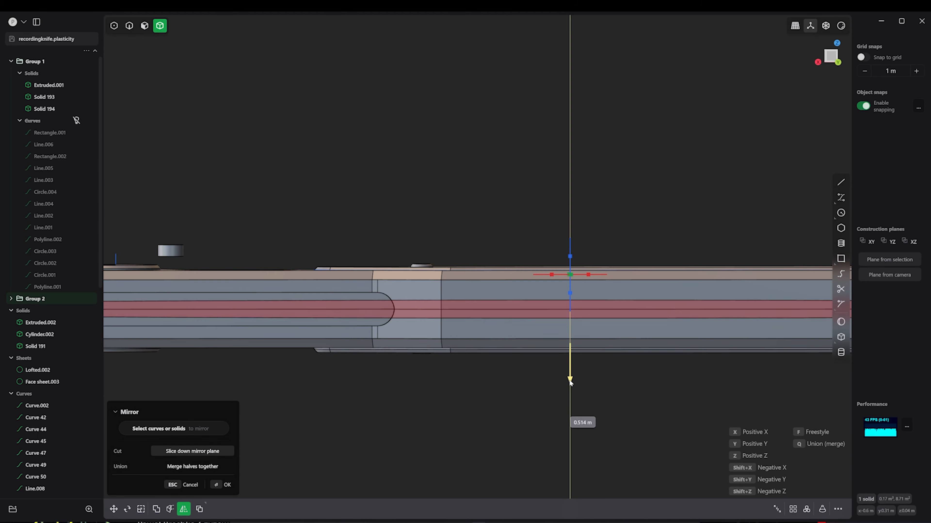
key(Return)
scroll(569, 379, down, 5)
- Try rotating everything in Group 2 about the centre of the pivot screw, and undo the rotation
alt+middle_drag(569, 380, 602, 425)
click(13, 300)
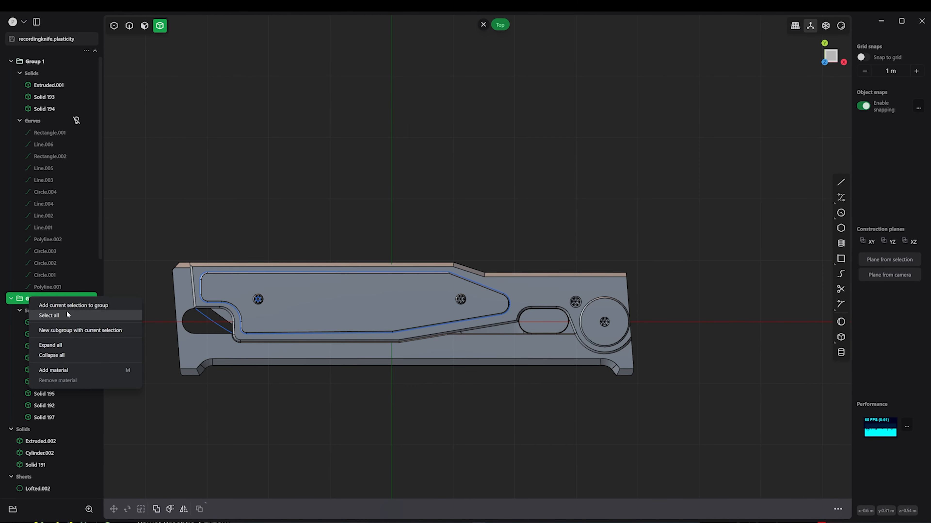
click(67, 315)
key(r)
key(v)
click(604, 322)
drag(634, 334, 629, 341)
key(ctrl+z)
key(ctrl+z)
middle_drag(665, 352, 692, 268)
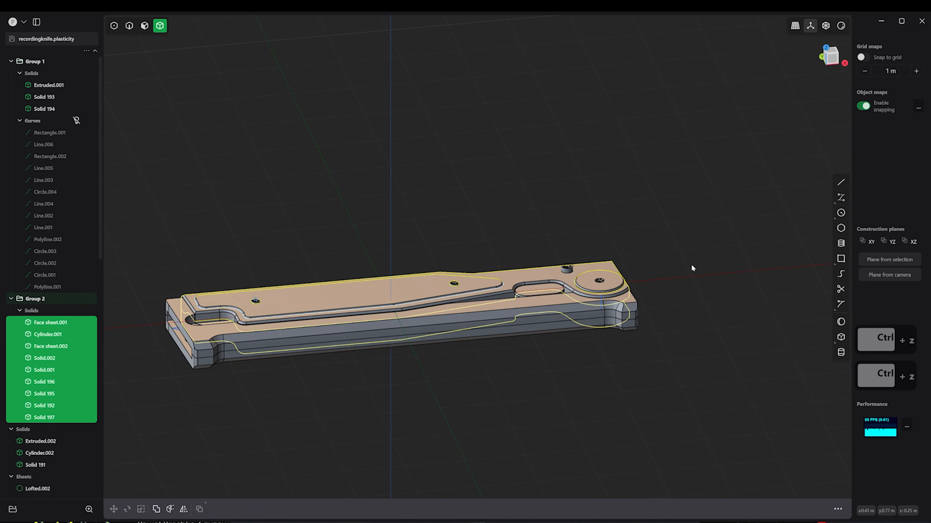
- Group the blade sheet Lofted.002 with the solids Extruded.002, Cylinder.002 and Solid 191
click(692, 268)
click(593, 339)
alt+drag(619, 330, 608, 183)
shift+click(207, 380)
ctrl+click(43, 452)
key(ctrl+g)
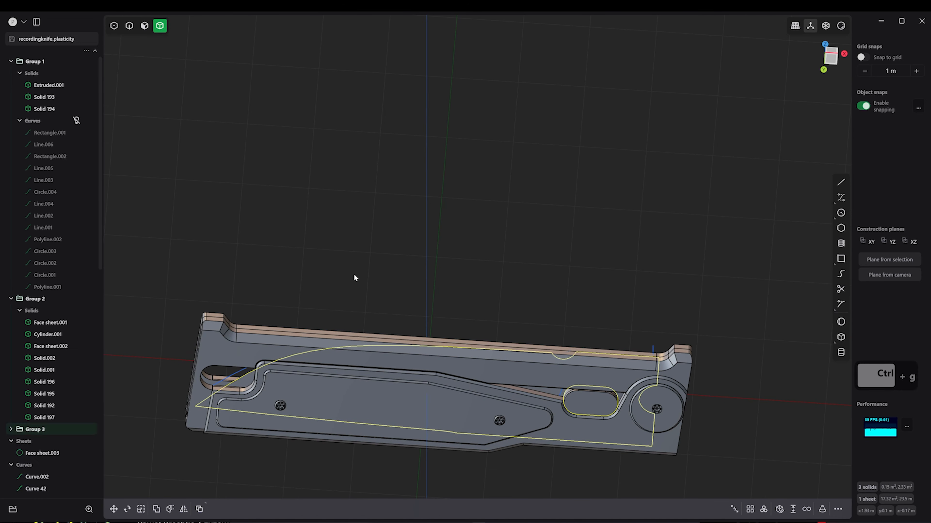
- Move the remaining ungrouped sheet and curves into Group 1
click(12, 441)
click(11, 453)
click(18, 442)
shift+click(15, 452)
key(Delete)
- Collapse Group 1 and switch its visibility off and on to check which parts it contains
click(12, 61)
click(67, 62)
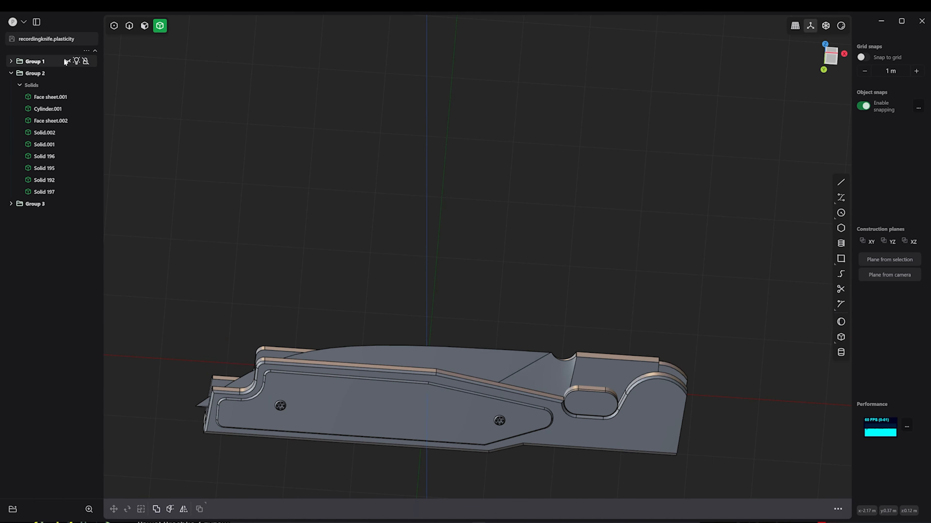
click(67, 61)
click(15, 62)
- Place two slightly enlarged star-drive screws side by side in the rounded slot insert
alt+drag(344, 146, 452, 257)
alt+drag(157, 510, 355, 326)
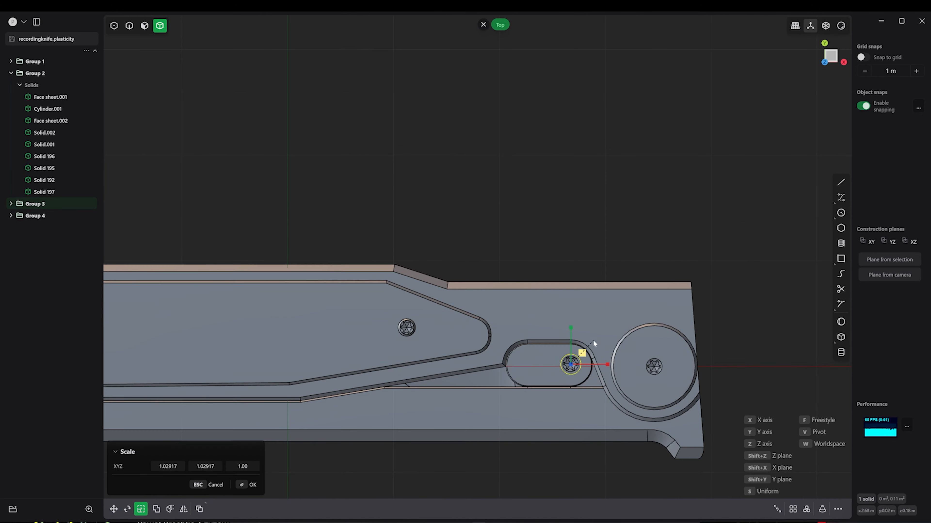
scroll(575, 349, up, 5)
scroll(413, 314, down, 5)
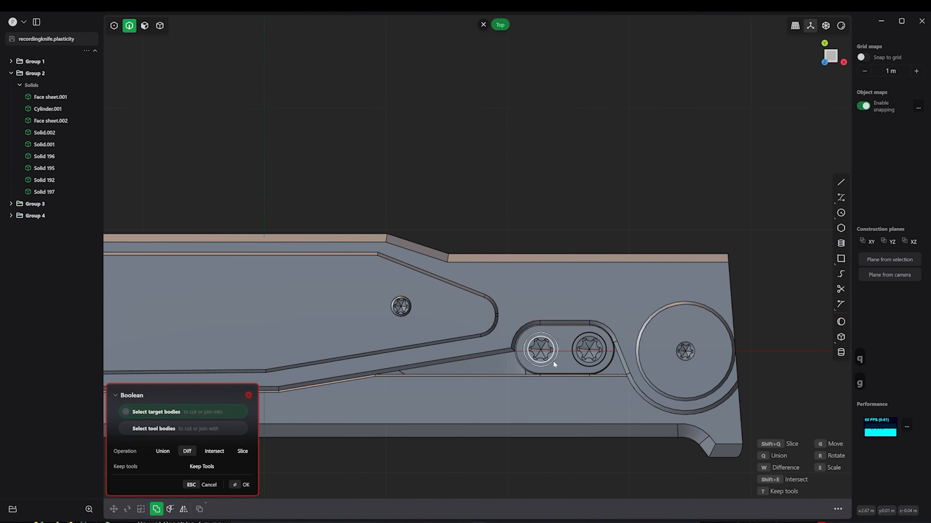
key(Escape)
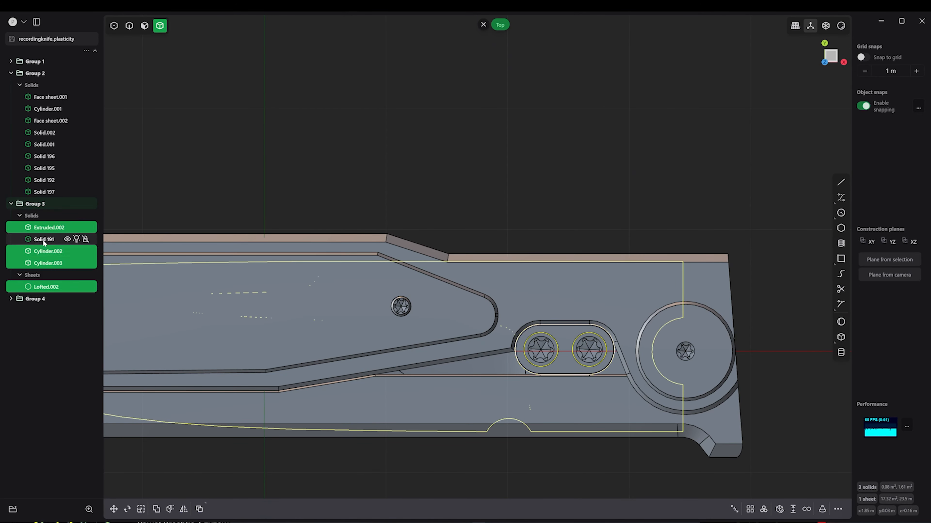
- Expand Group 3 and Group 4 and examine which parts belong to each
right_click(38, 204)
click(12, 299)
scroll(509, 189, down, 4)
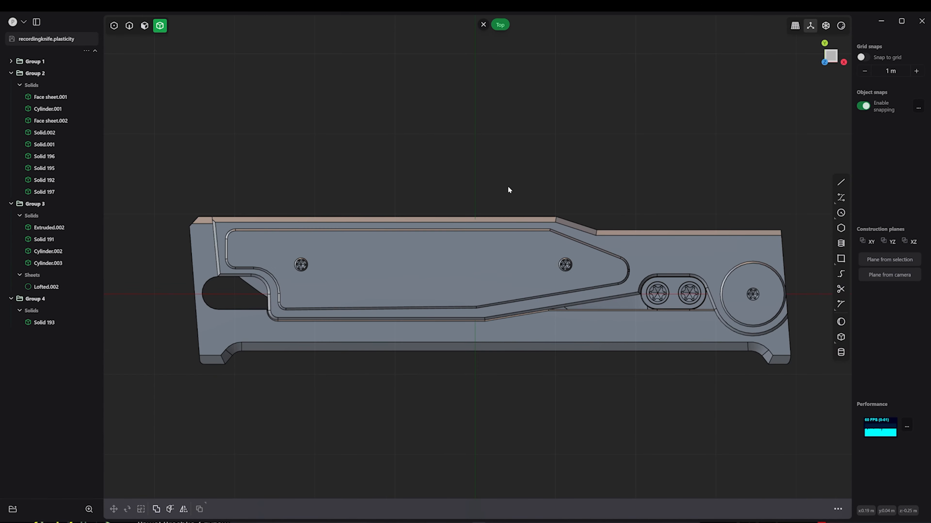
alt+middle_drag(509, 189, 434, 163)
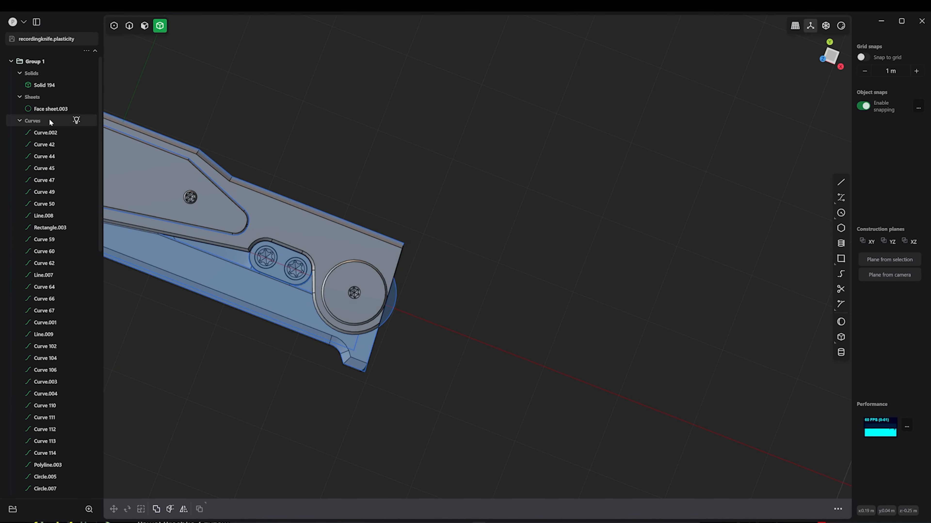
- Hide all curves in Group 1
click(48, 121)
key(shift+h)
key(Escape)
middle_drag(353, 263, 421, 312)
key(ctrl+z)
key(ctrl+z)
key(ctrl+z)
click(77, 121)
- Draw a cylinder centred on the pivot screw and move it down about 0.9 m through the handle
click(840, 352)
click(393, 240)
click(417, 257)
alt+middle_drag(417, 256, 403, 184)
click(400, 144)
key(g)
drag(395, 104, 396, 214)
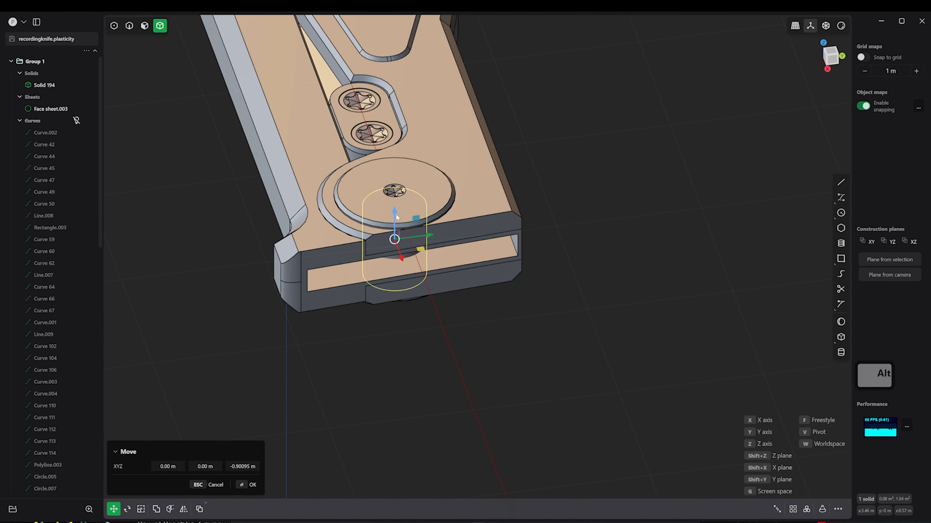
alt+middle_drag(396, 214, 404, 253)
- Widen the pivot cylinder to about 1.35 times its size in X and Y, keeping its height scale at 1.00
key(s)
middle_drag(398, 216, 407, 294)
drag(418, 233, 430, 246)
middle_drag(430, 246, 425, 176)
drag(416, 257, 421, 264)
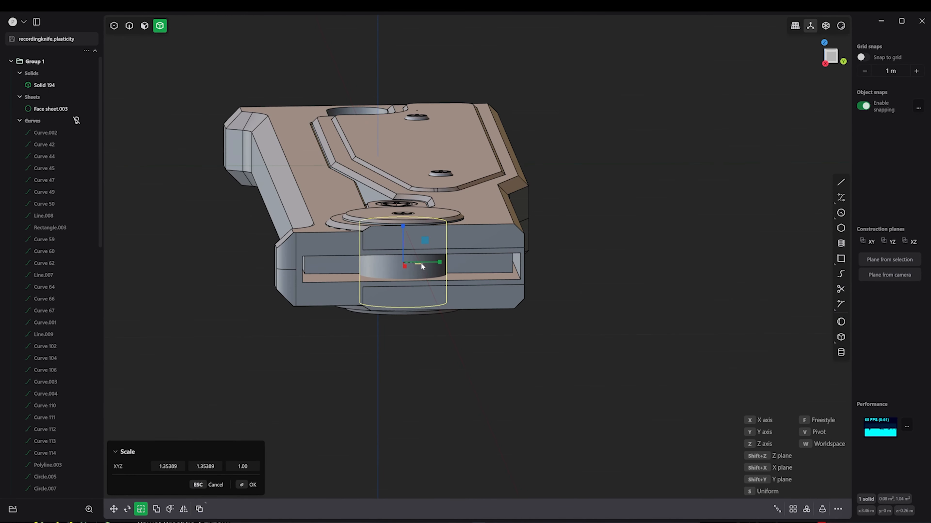
key(Return)
- Draw a small sphere on the handle's underside, between the inset panel's tip and the rounded slot insert
middle_drag(422, 330, 720, 142)
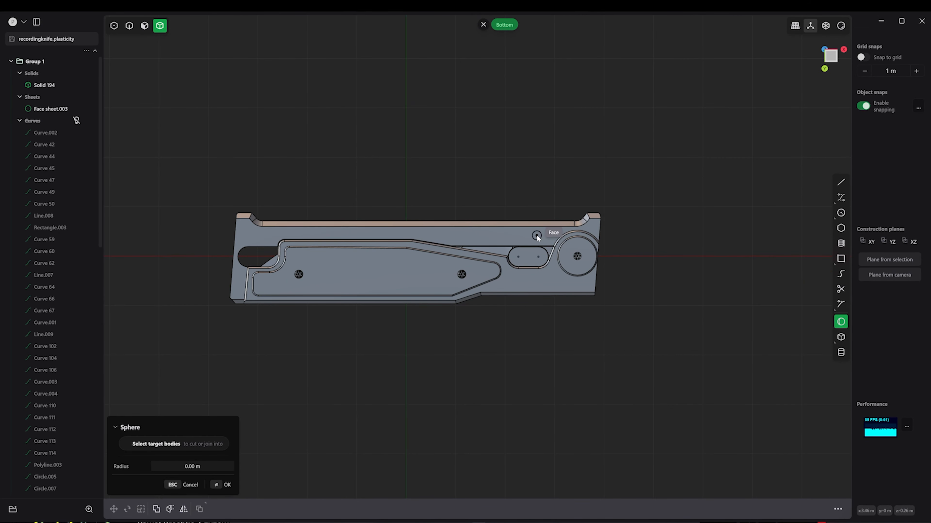
click(512, 283)
scroll(520, 279, up, 10)
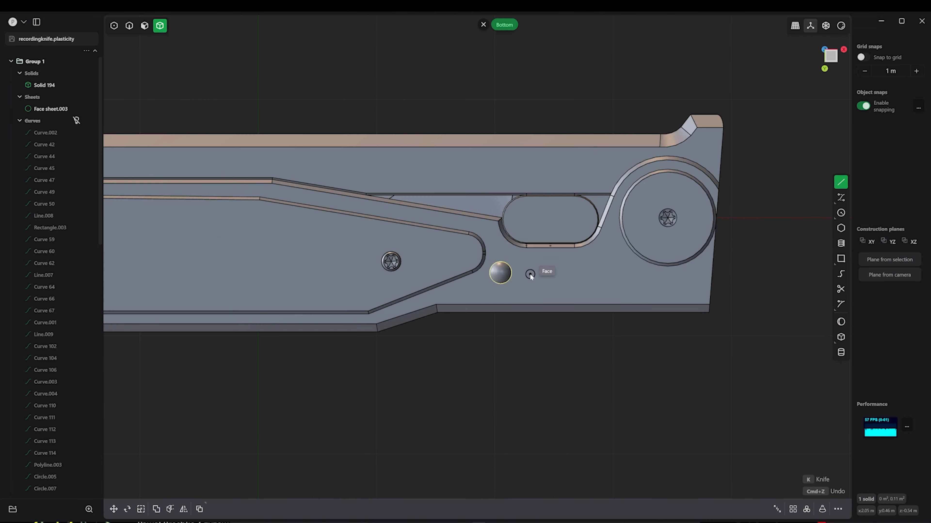
- Draw a horizontal line through the sphere's centre, cut the sphere with it and delete the half facing the slot insert and the line
key(ctrl+z)
click(522, 274)
key(g)
shift+drag(519, 294, 519, 293)
right_click(520, 275)
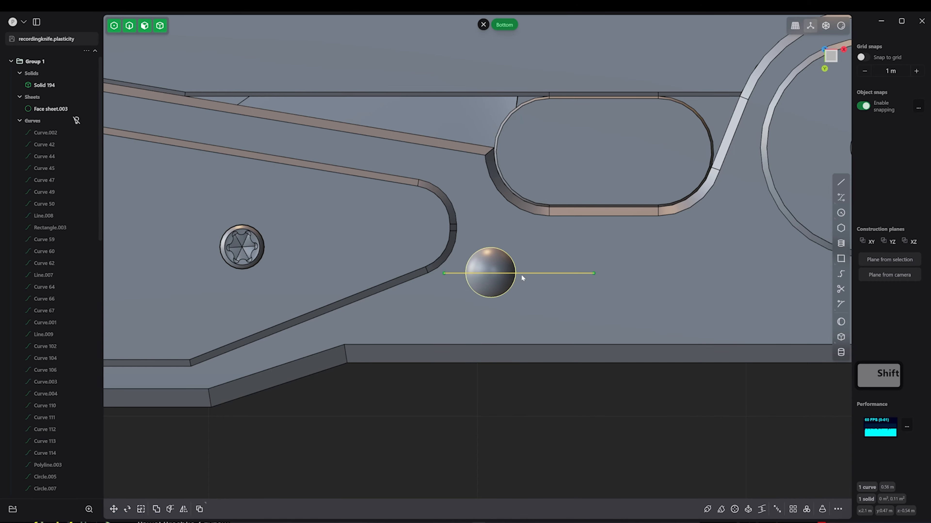
key(c)
right_click(521, 275)
click(496, 264)
key(Delete)
key(Delete)
- Extrude the half-sphere's flat face past the handle's edge to form a round-ended groove cutter
click(495, 287)
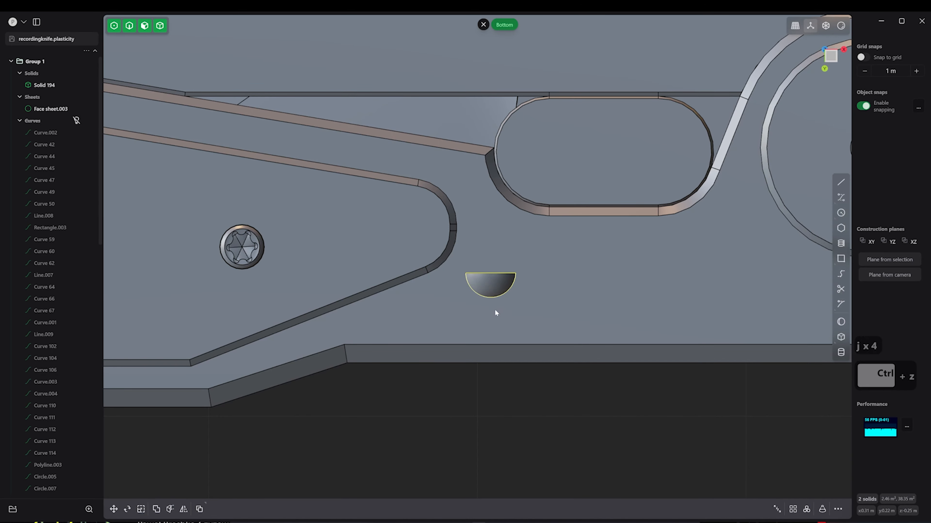
key(r)
click(450, 251)
scroll(395, 200, down, 5)
middle_drag(395, 200, 481, 195)
- Try to duplicate the groove cutter and array it into three enlarged copies along the handle's edge
key(shift+d)
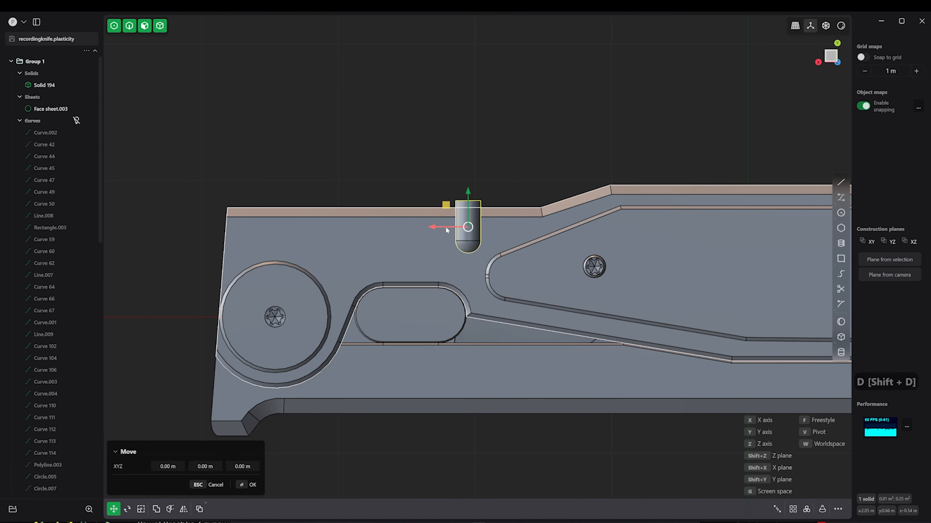
right_click(569, 158)
click(793, 510)
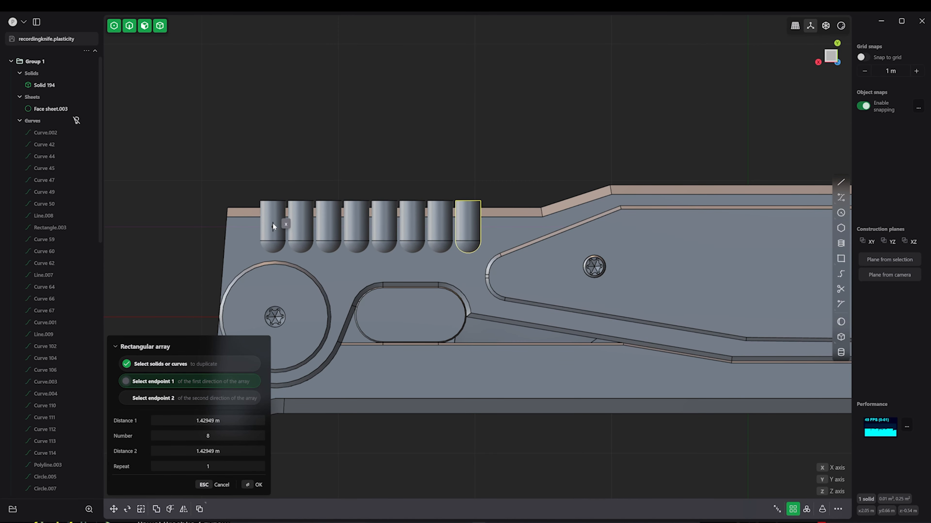
click(272, 223)
click(329, 220)
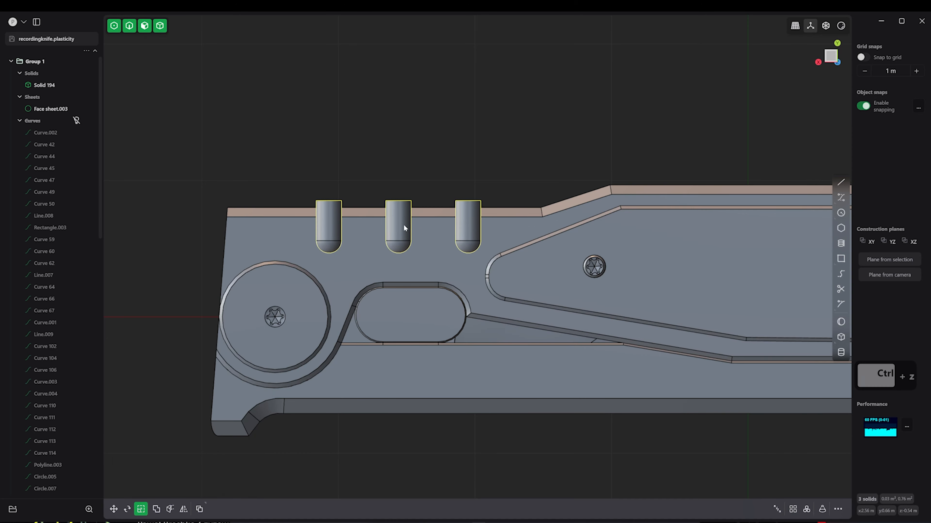
key(g)
scroll(403, 224, down, 2)
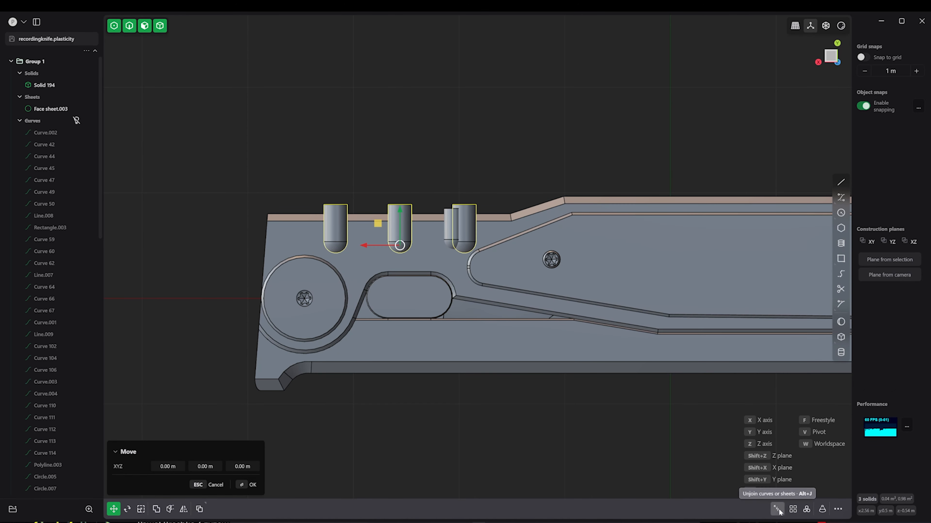
key(Escape)
key(ctrl+z)
key(Delete)
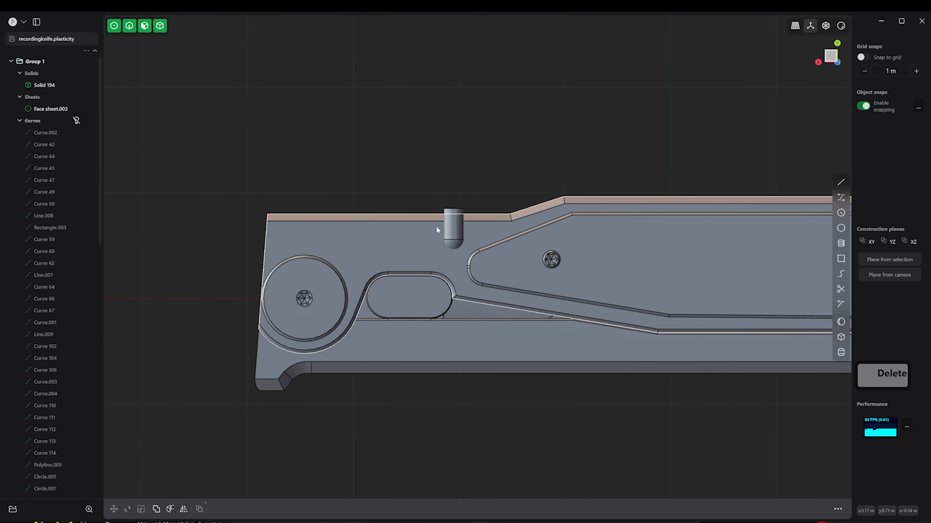
key(ctrl+z)
- Enlarge the groove cutter to about 1.27 times in X and Y and shift it slightly toward the pivot
click(457, 228)
key(s)
key(g)
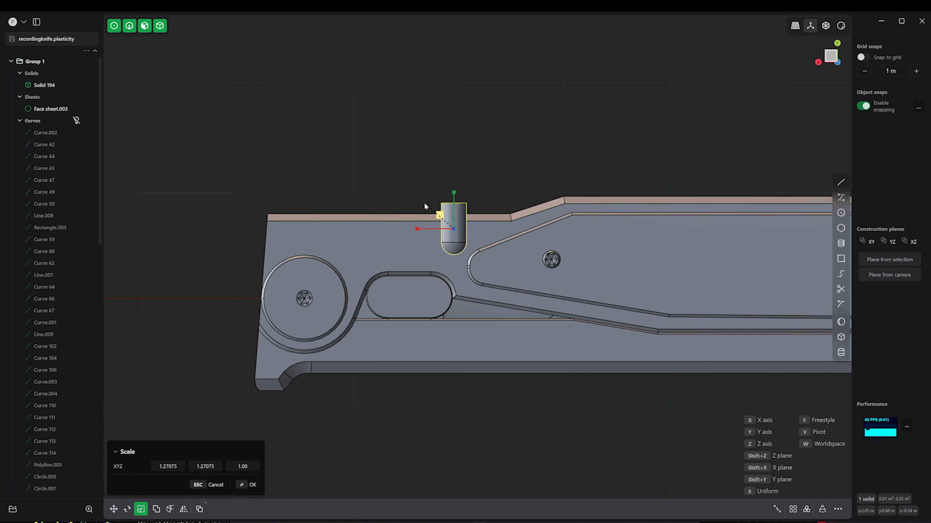
key(g)
click(415, 236)
- Array the groove cutter along X into three evenly spaced copies on the handle's edge
click(792, 509)
click(345, 227)
right_click(345, 228)
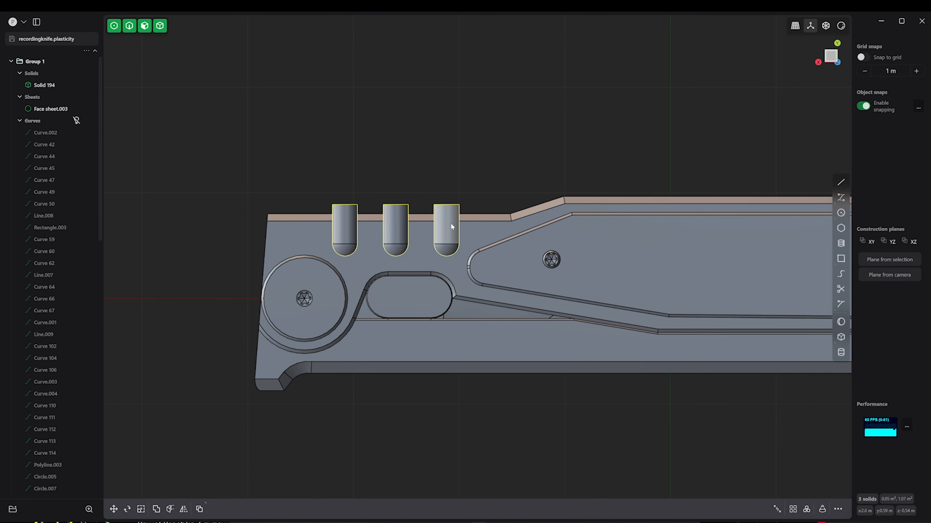
- Duplicate the cutter farthest from the pivot, move the copy about 1.41 m along X above the pivot disc and offset it slightly outward
click(408, 233)
click(447, 220)
key(ctrl+d)
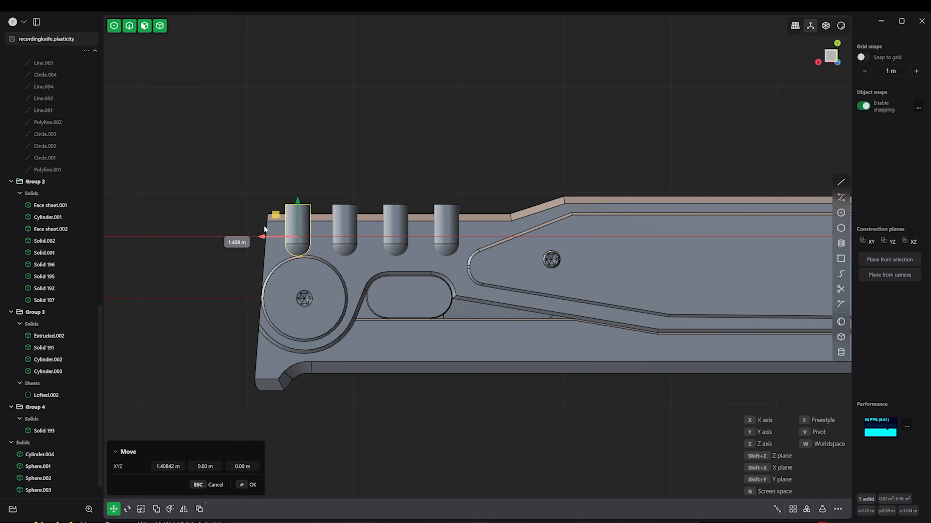
right_click(303, 192)
- Shift all four groove cutters together to adjust how deep they sit in the handle's underside
shift+click(344, 213)
shift+click(396, 211)
shift+click(440, 210)
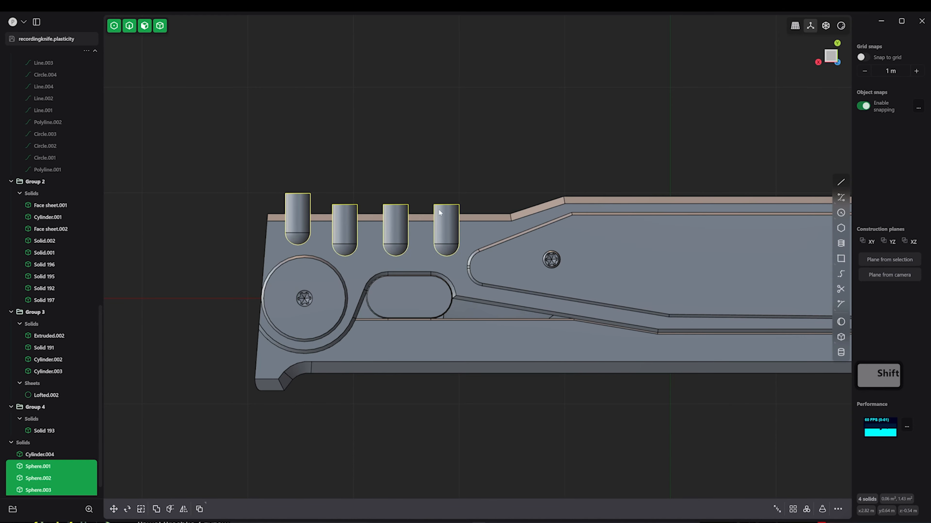
alt+middle_drag(440, 211, 458, 261)
key(g)
drag(372, 178, 371, 186)
right_click(361, 199)
- Try to subtract the four groove cutters from the underside handle scale
click(360, 199)
alt+middle_drag(360, 199, 359, 218)
shift+click(447, 232)
shift+click(397, 231)
shift+click(345, 231)
shift+click(308, 227)
key(q)
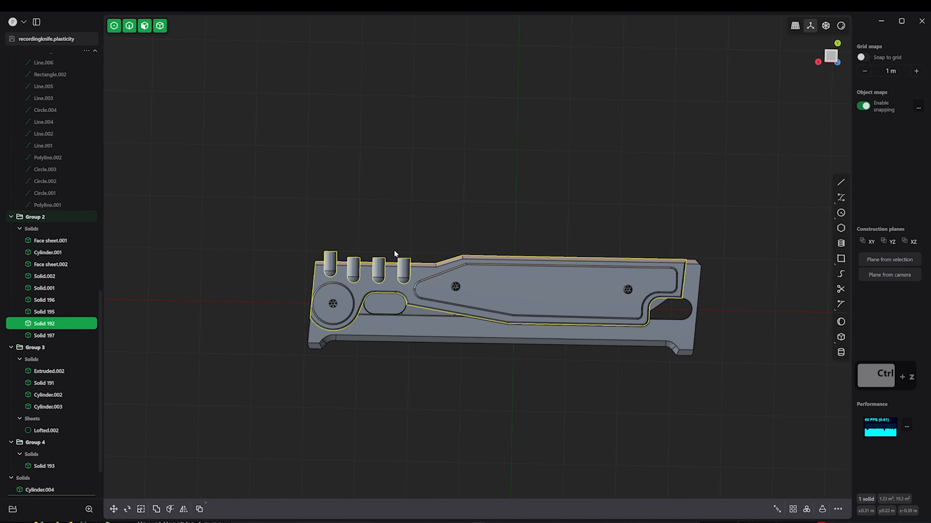
- Nudge the groove cutter nearest the pivot slightly relative to the handle's edge
middle_drag(395, 253, 366, 176)
click(358, 129)
key(g)
middle_drag(361, 132, 397, 88)
drag(397, 153, 391, 153)
right_click(374, 154)
- Subtract the four groove cutters from the underside handle scale, shifting them about -0.02 m along X
shift+click(337, 156)
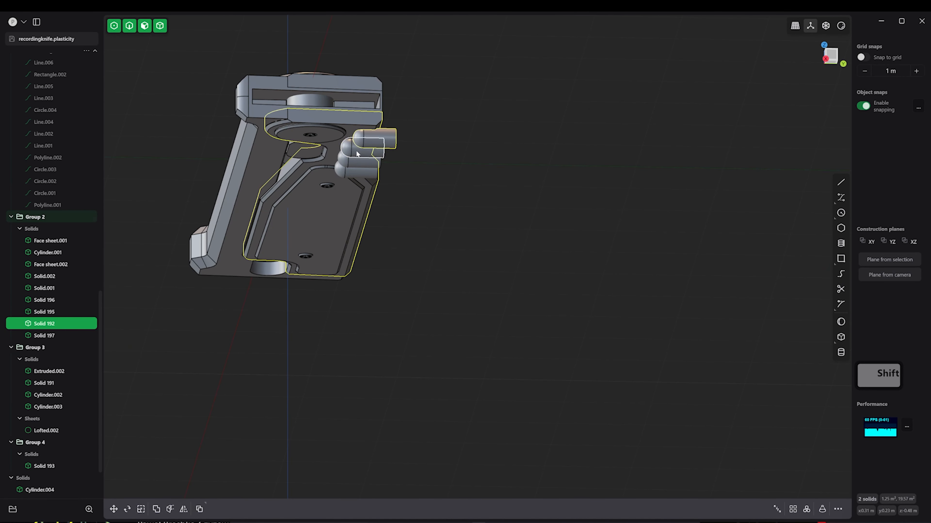
shift+click(357, 152)
shift+click(351, 162)
shift+click(346, 172)
key(q)
alt+middle_drag(346, 174, 504, 252)
drag(490, 270, 491, 270)
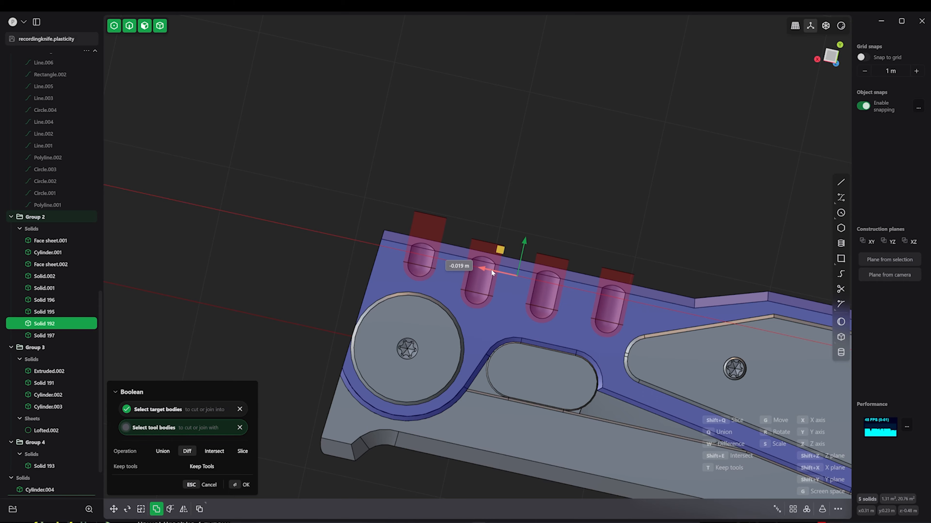
right_click(491, 269)
click(484, 271)
shift+click(477, 297)
key(shift+d)
alt+middle_drag(477, 297, 441, 254)
right_click(485, 270)
- Draw a small upright cylinder on the XY plane beside the handle's long spine edge
click(841, 353)
scroll(411, 316, up, 4)
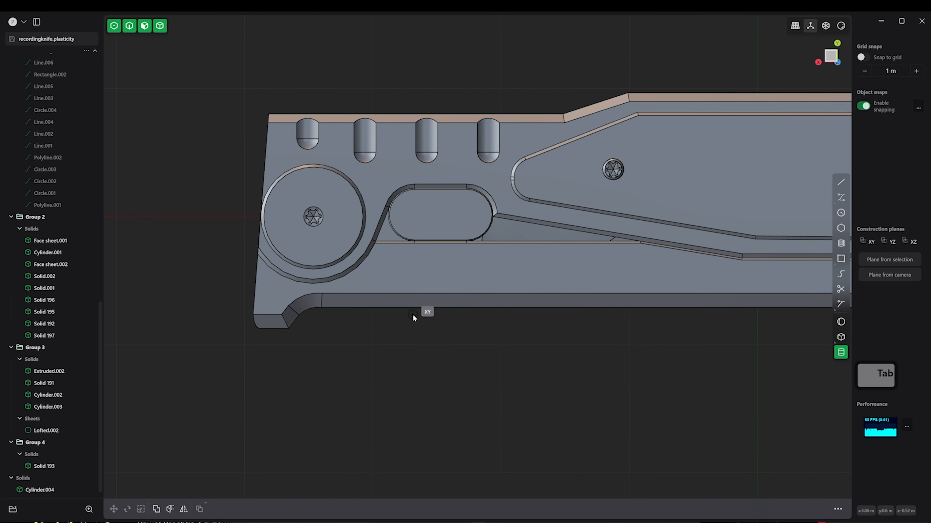
click(418, 323)
right_click(441, 301)
- Scale the small cylinder and move it about 0.59 m in X, 0.06 m in Y and -0.10 m in Z onto the spine edge
alt+middle_drag(415, 319, 591, 281)
key(g)
right_click(572, 350)
key(s)
key(g)
key(KP_7)
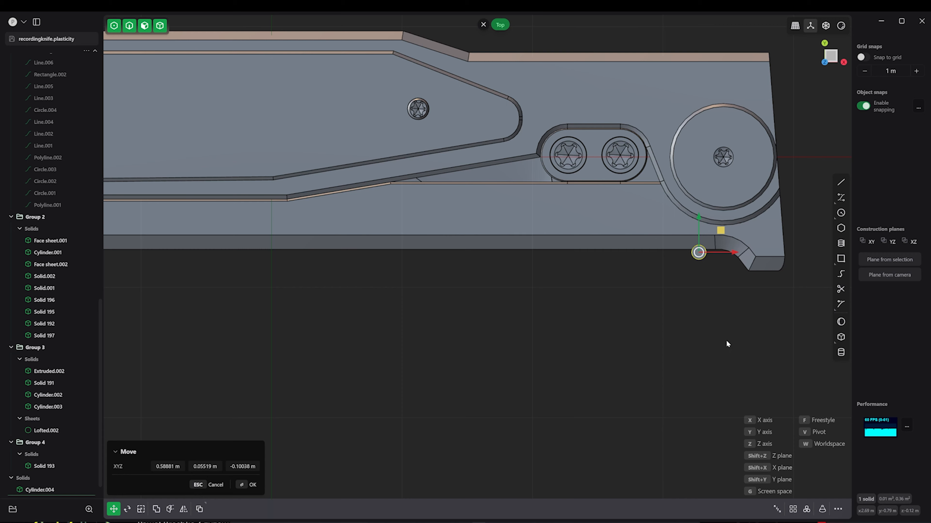
- Try to array the small cylinder into six copies along the spine edge and move the row into place for cutting
click(793, 509)
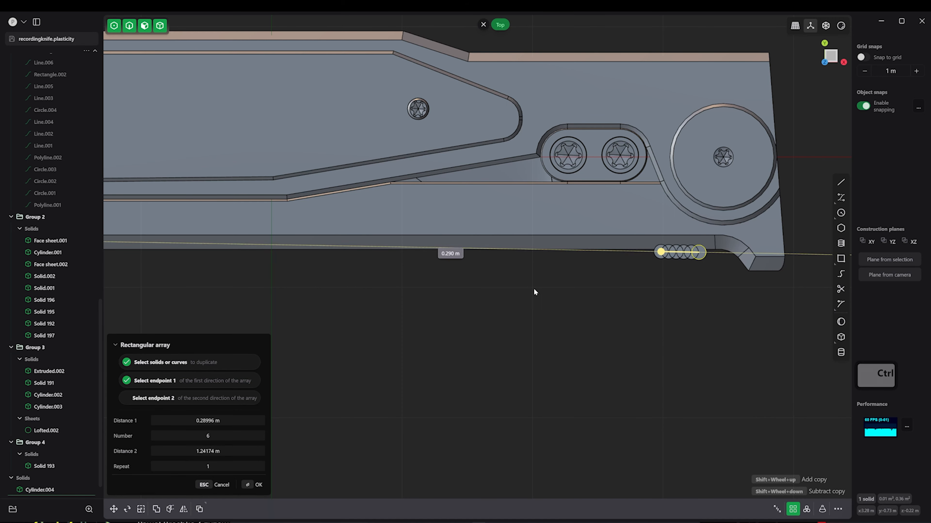
key(ctrl+z)
click(793, 509)
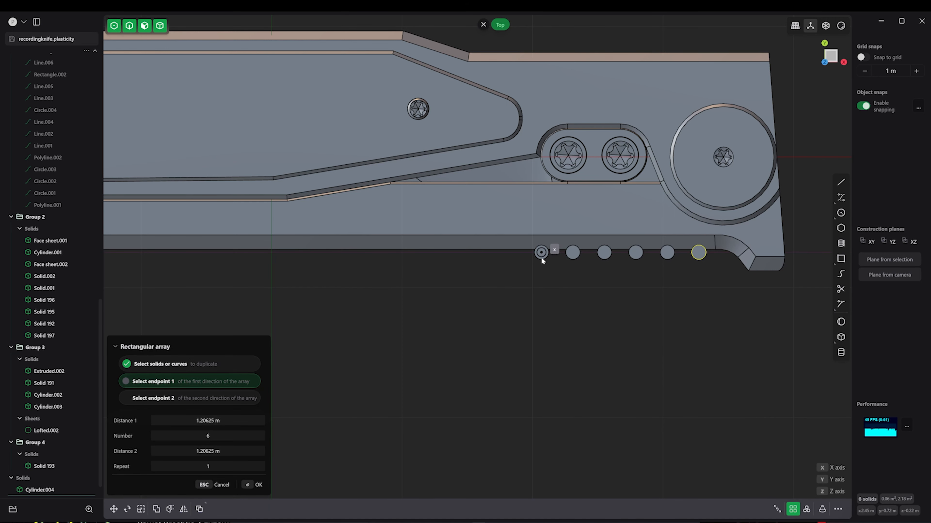
click(485, 255)
middle_drag(476, 256, 604, 234)
key(g)
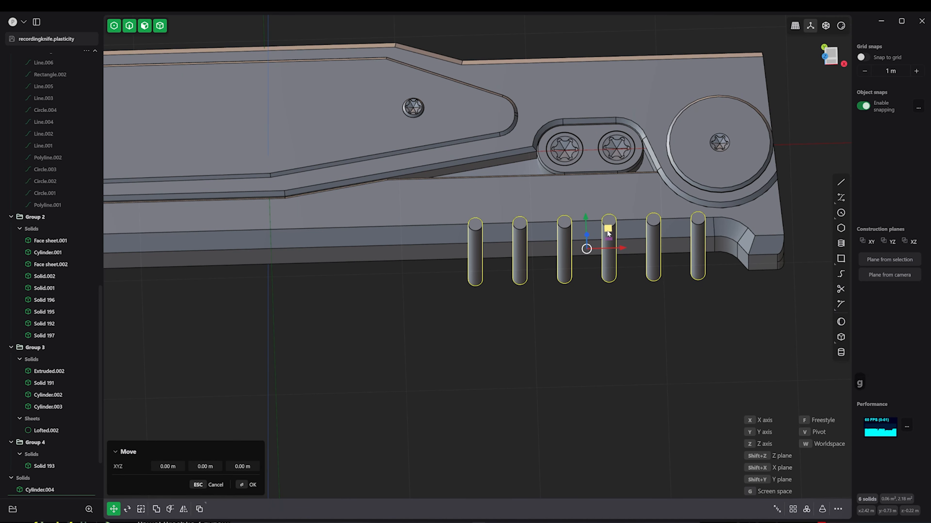
key(KP_7)
right_click(613, 292)
click(611, 226)
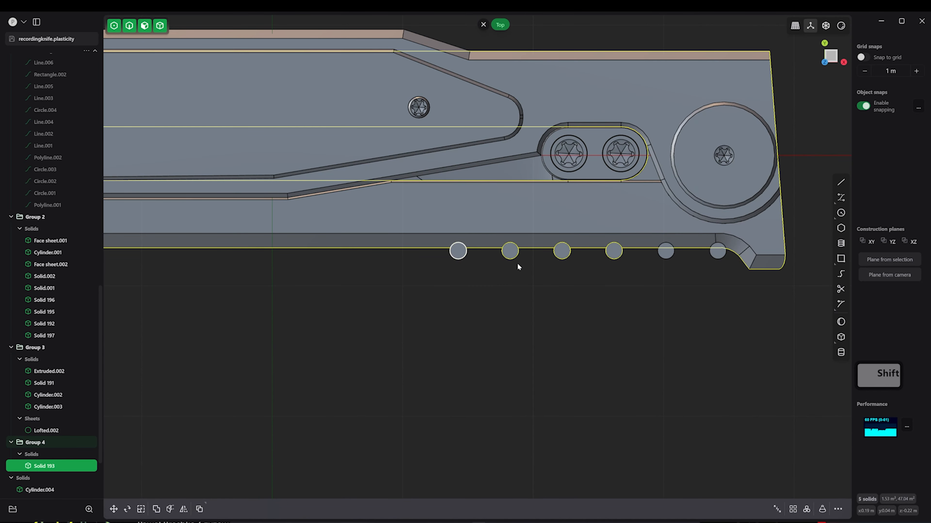
key(ctrl+z)
key(ctrl+z)
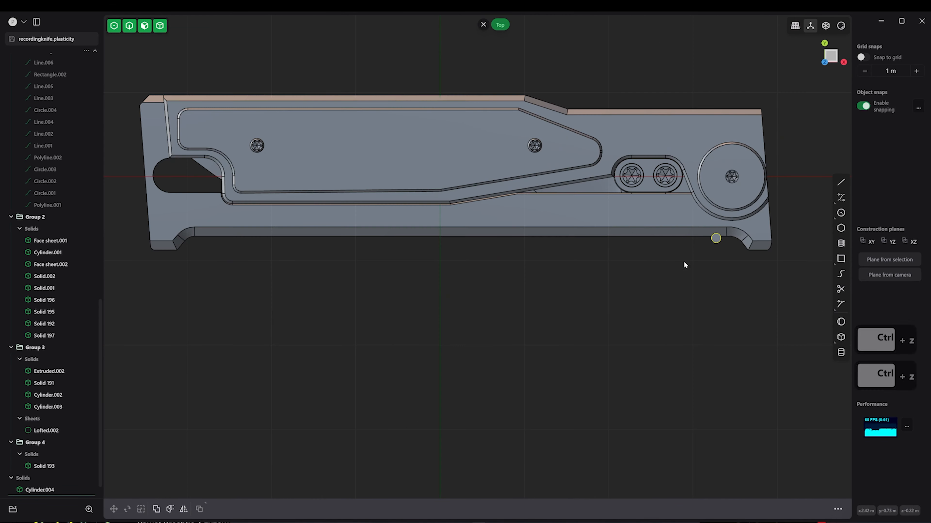
- Stretch the small cylinder slightly along the spine edge, giving it an oval cross-section
key(Escape)
click(715, 238)
key(s)
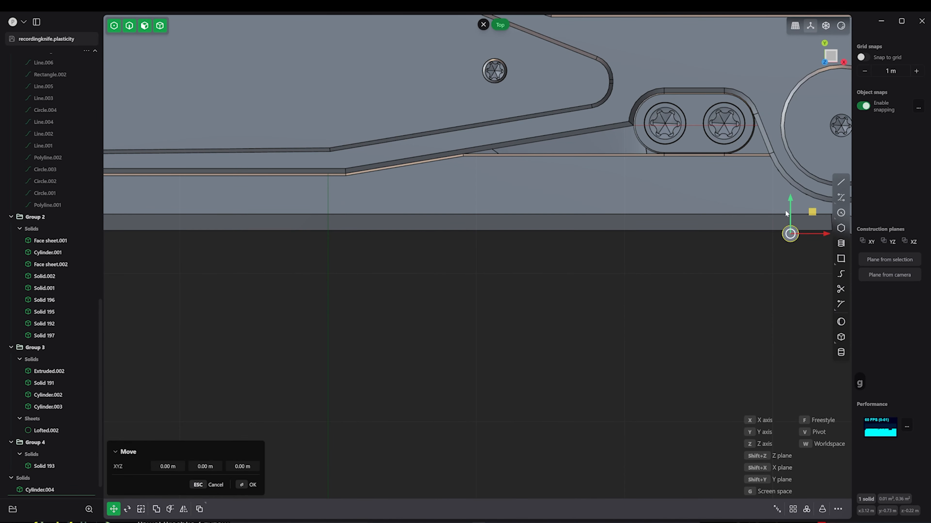
key(Escape)
key(g)
click(813, 212)
- Array the oval cylinder along X into six evenly spaced copies on the spine edge near the pivot end
key(g)
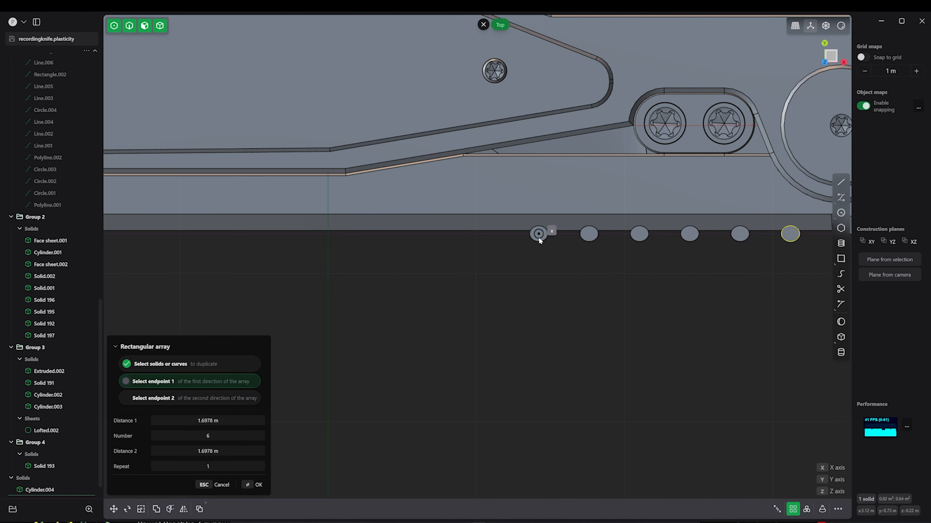
click(574, 240)
right_click(575, 239)
scroll(577, 300, down, 5)
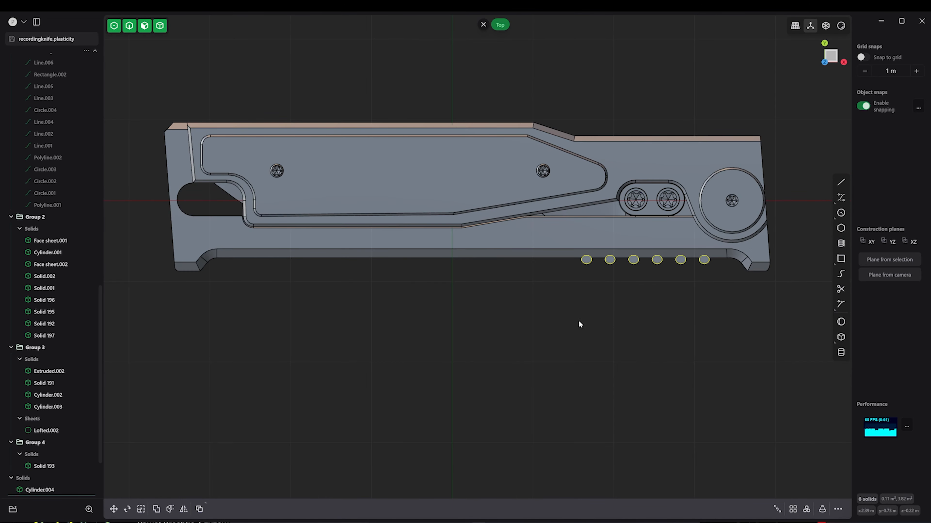
- Duplicate the row of six cylinders and move the copy along X to the other end of the spine
key(shift+d)
key(x)
click(319, 268)
right_click(320, 268)
- Try to subtract both rows of cylinders from the main handle body
click(293, 243)
shift+drag(210, 293, 723, 257)
shift+drag(220, 278, 723, 251)
key(q)
alt+drag(489, 333, 435, 312)
right_click(494, 296)
- Reselect the main handle body with both cylinder rows and subtract the cylinders to cut grip grooves into the spine
click(330, 345)
scroll(435, 312, down, 4)
right_click(435, 312)
drag(432, 388, 381, 55)
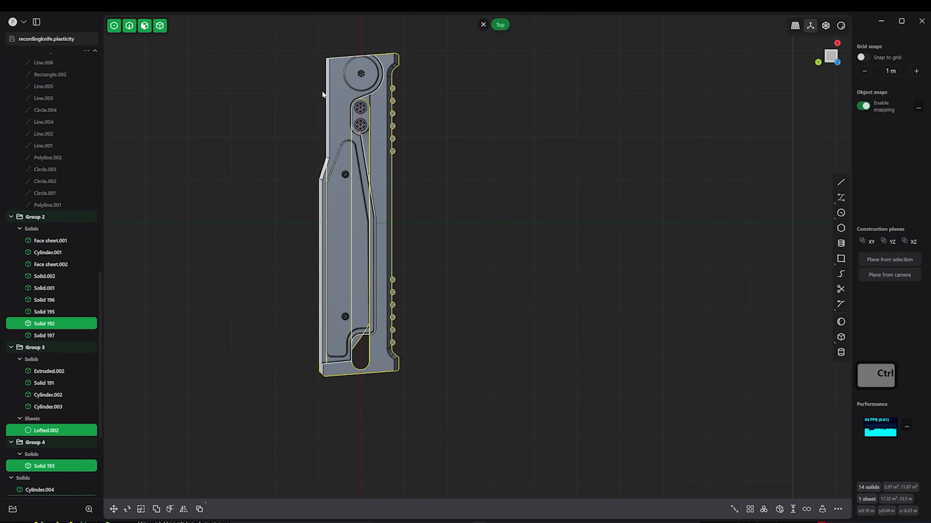
key(q)
right_click(424, 214)
alt+drag(424, 214, 460, 245)
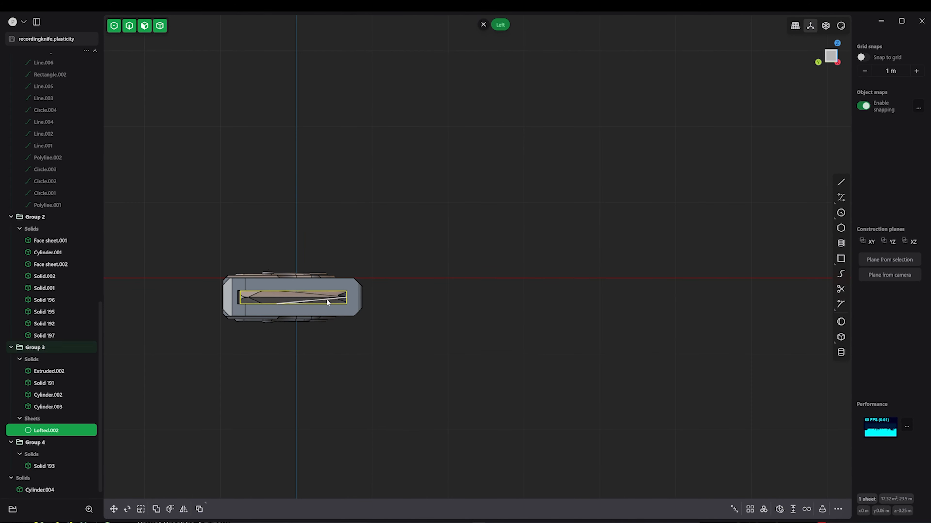
click(359, 251)
alt+drag(359, 251, 255, 286)
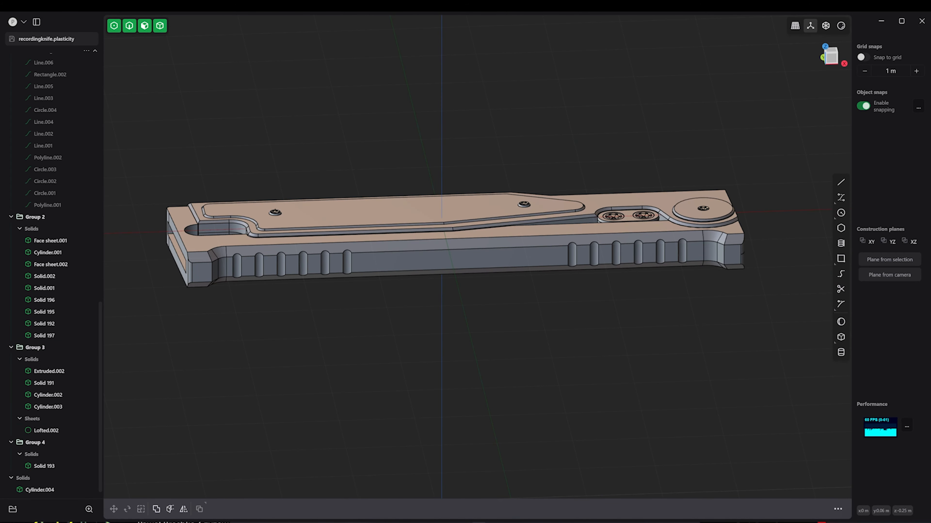
- Delete the handle scale without edge grooves on the knife's upper side
alt+middle_drag(740, 271, 578, 227)
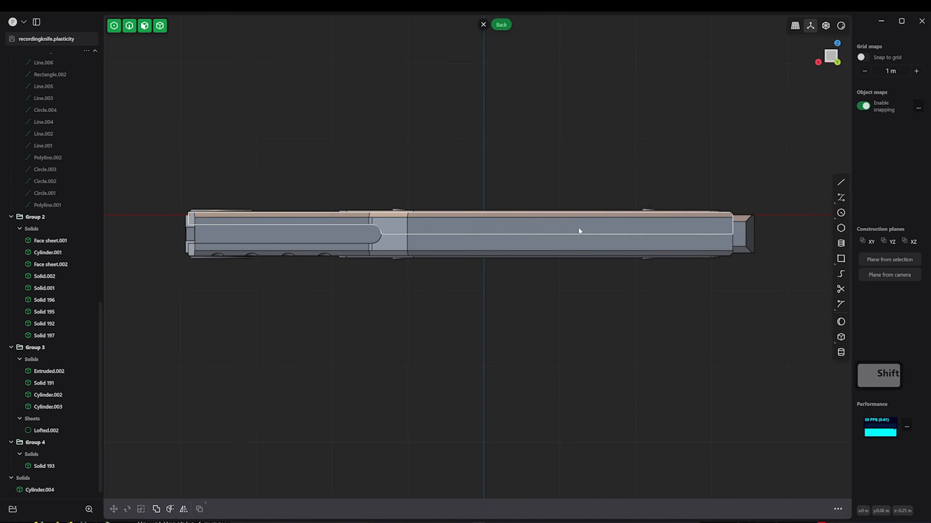
click(451, 224)
key(Delete)
click(436, 244)
click(446, 232)
alt+middle_drag(436, 245, 489, 223)
click(453, 230)
key(ctrl+z)
key(ctrl+z)
key(alt+x)
drag(485, 201, 485, 214)
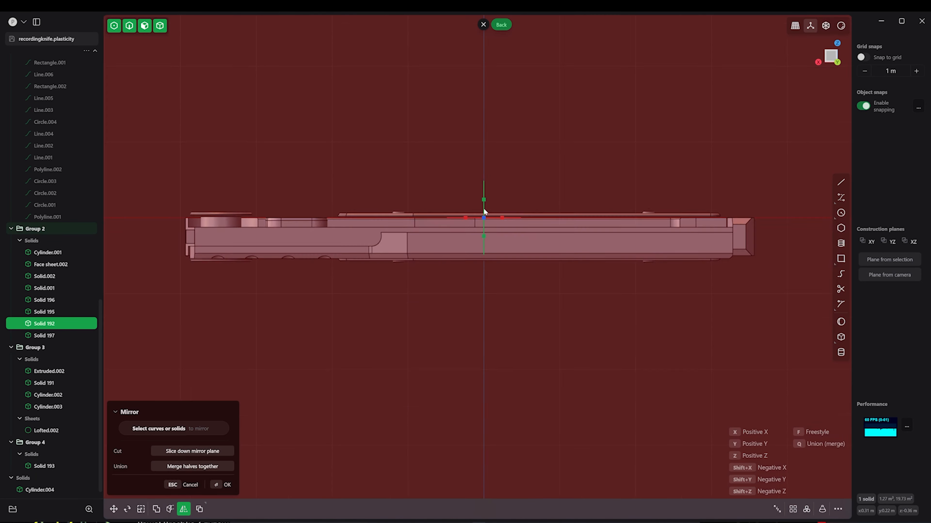
key(Escape)
- Mirror the grooved handle scale to the opposite side of the knife along Z, with the halves merged
scroll(480, 228, up, 2)
key(alt+x)
click(484, 237)
click(205, 467)
drag(484, 253, 473, 303)
scroll(381, 271, up, 3)
alt+middle_drag(373, 250, 418, 216)
drag(611, 266, 612, 270)
key(Return)
- Create a long, thin vertical cylinder at the rear part of the handle's flat edge opposite the grooved spine
scroll(601, 274, down, 5)
alt+middle_drag(593, 273, 506, 185)
click(531, 290)
click(842, 350)
scroll(614, 290, up, 3)
alt+middle_drag(555, 126, 609, 174)
click(556, 208)
click(561, 210)
drag(599, 90, 603, 52)
key(Return)
- Center the thin cylinder over the handle's flat edge, resize it, and rotate it 45 degrees about Y
key(g)
drag(600, 112, 600, 208)
key(s)
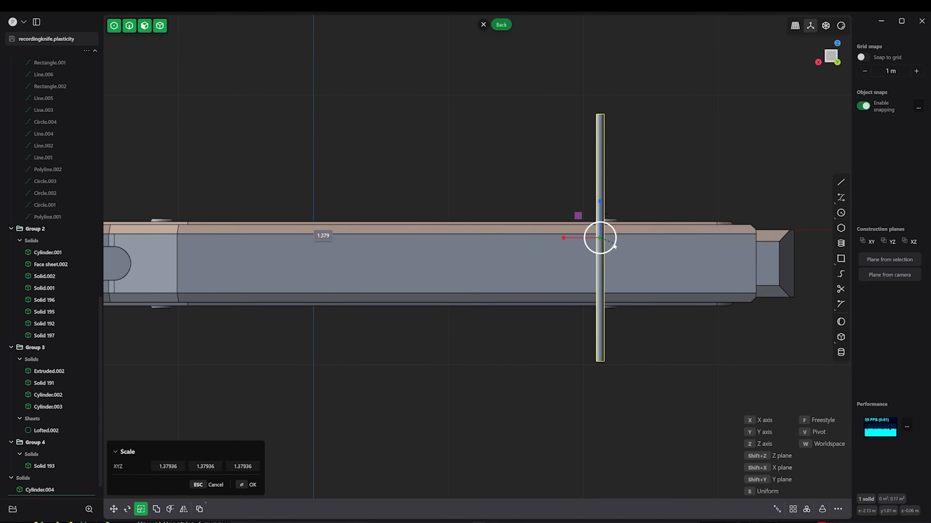
key(r)
key(s)
key(r)
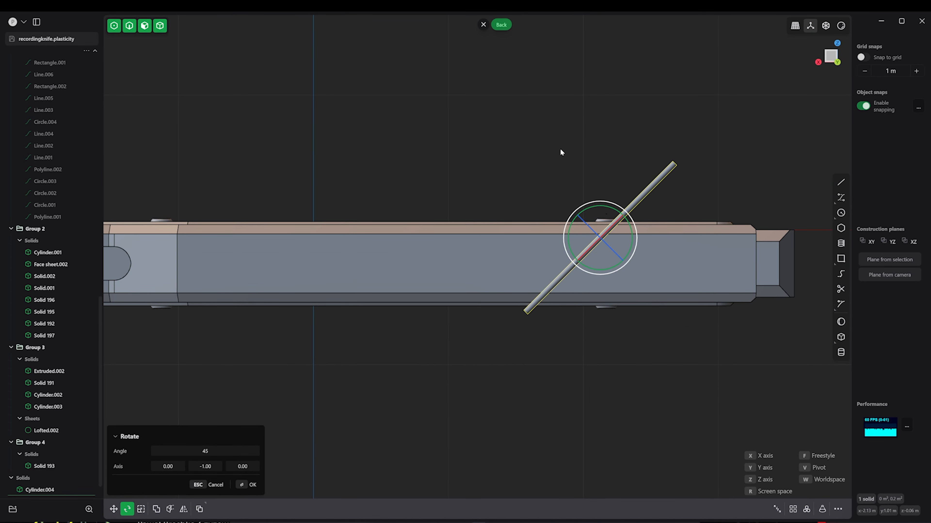
key(g)
- Duplicate the tilted cylinder, turn the copy to form an X, and position the crossed pair over the handle edge
key(shift+d)
drag(591, 238, 650, 285)
click(552, 235)
key(r)
click(571, 214)
key(g)
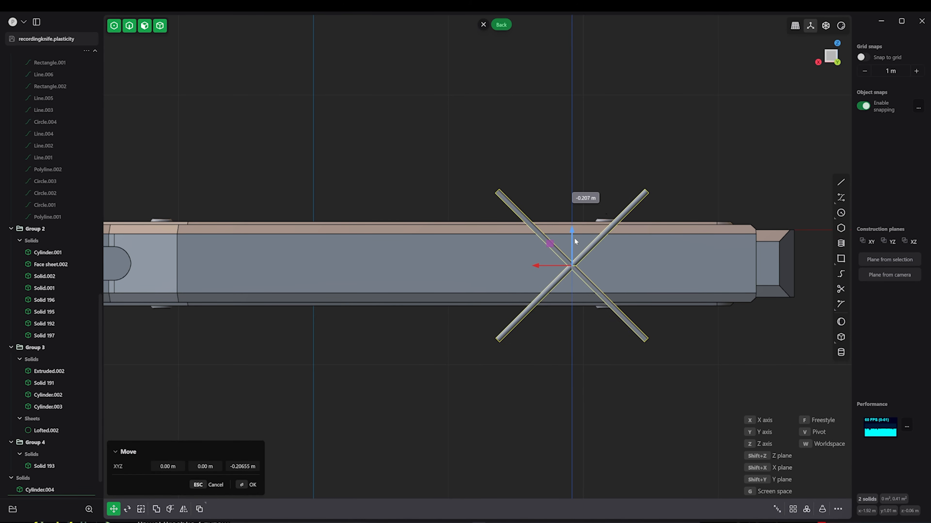
drag(575, 238, 522, 261)
- Array the crossed cylinder pair along X into a lattice of 28 solids
key(shift+a)
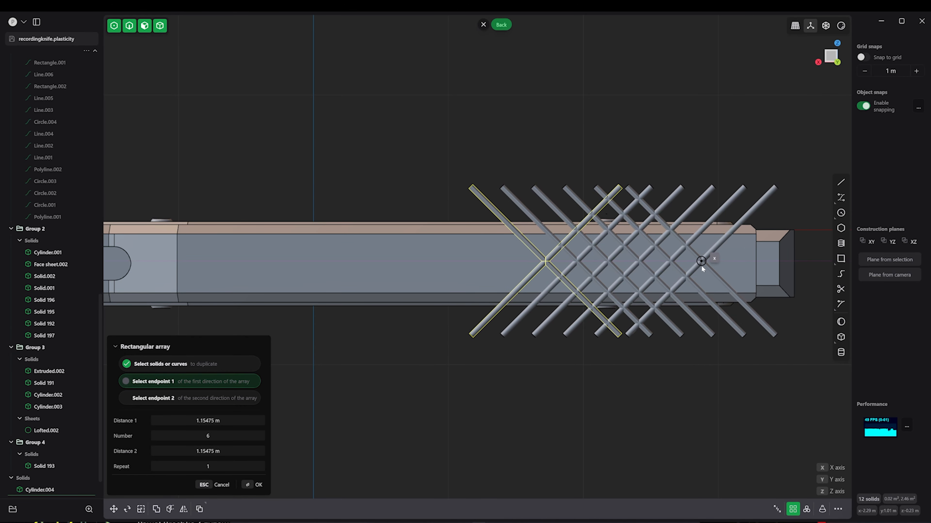
drag(208, 437, 216, 436)
key(Return)
alt+middle_drag(550, 352, 651, 475)
- Scale up the cylinder lattice so it spans the height of the handle's flat edge
scroll(514, 342, down, 4)
key(s)
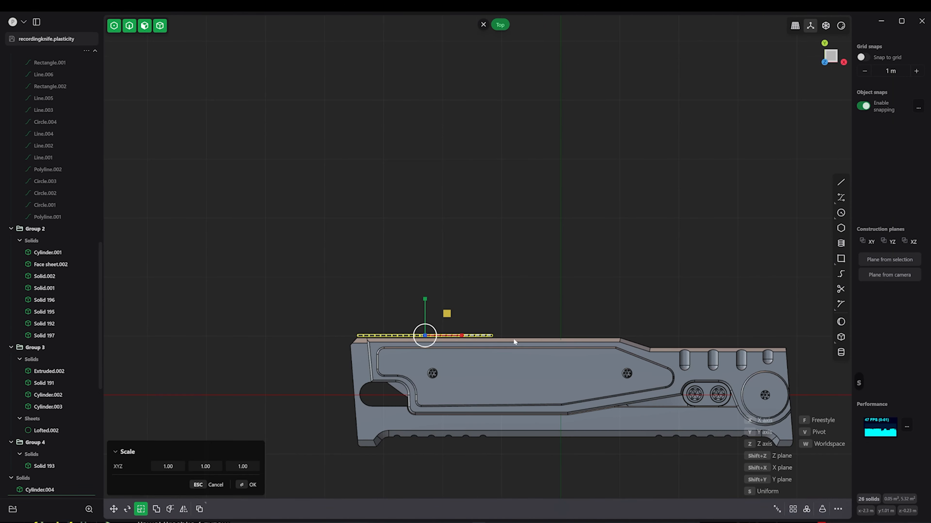
alt+middle_drag(483, 353, 572, 238)
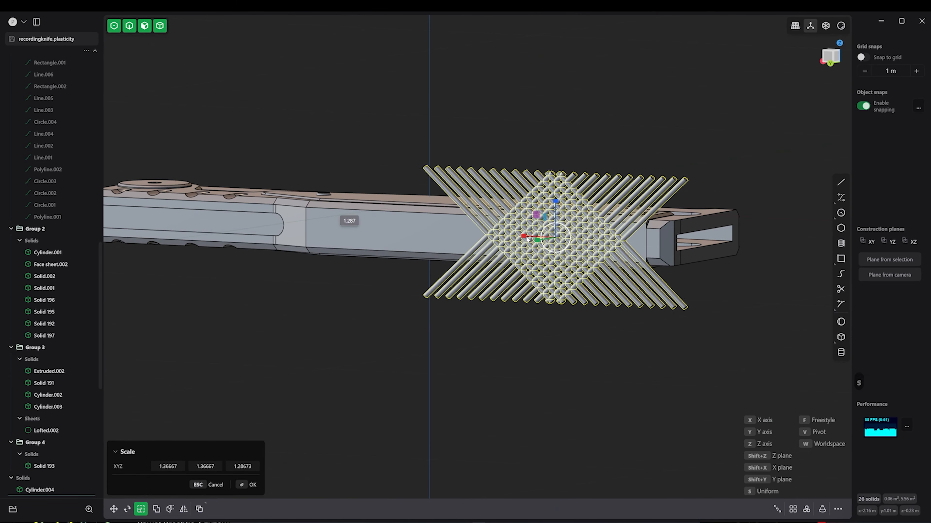
key(Escape)
key(s)
click(533, 217)
- Try to subtract the cylinder lattice from the handle body with a Boolean difference
key(q)
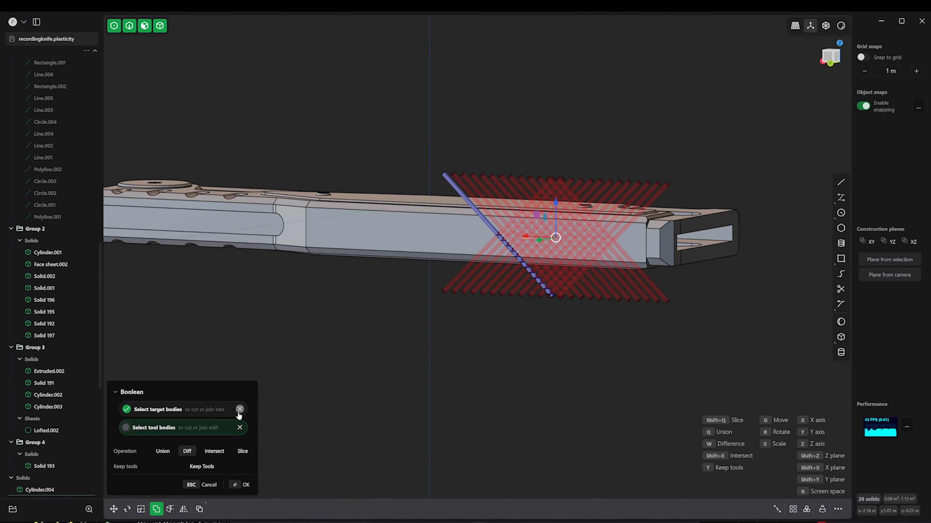
key(q)
middle_drag(293, 381, 337, 371)
right_click(337, 372)
click(433, 238)
shift+click(499, 273)
key(q)
key(ctrl+z)
key(q)
right_click(486, 316)
alt+middle_drag(486, 316, 479, 271)
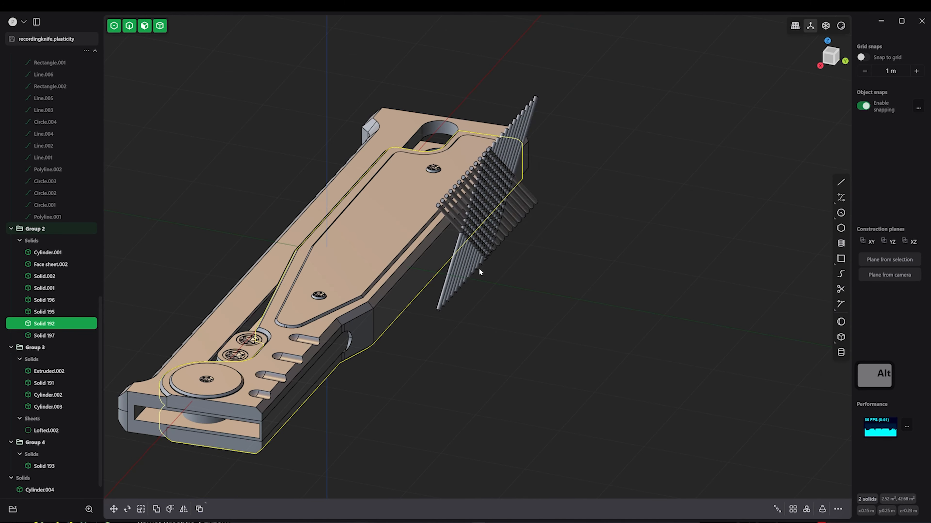
- Undo the last Boolean attempts on the handle body and the lattice
key(ctrl+z)
key(ctrl+z)
key(q)
right_click(436, 249)
alt+middle_drag(436, 250, 472, 285)
key(ctrl+z)
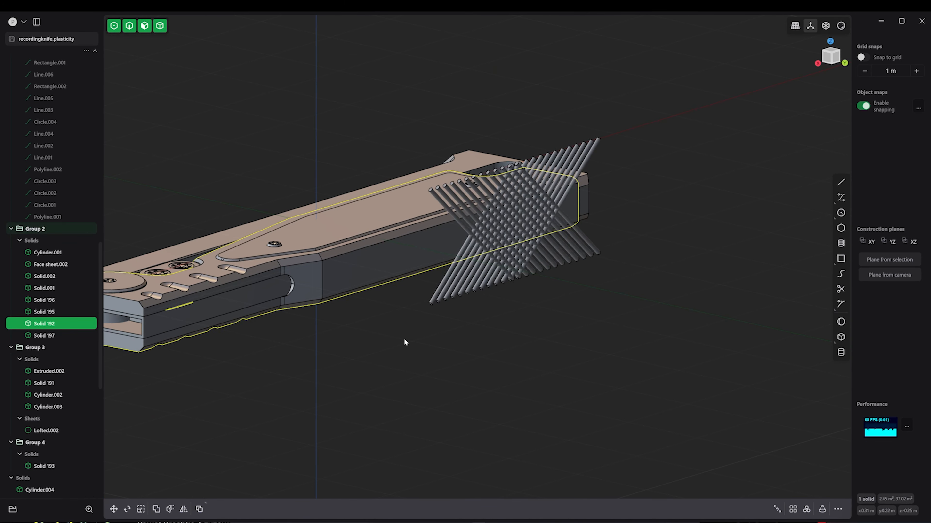
- Try the Boolean difference with the target and tool bodies reassigned between the handle body and the cylinder lattice
key(q)
key(Escape)
key(q)
click(413, 246)
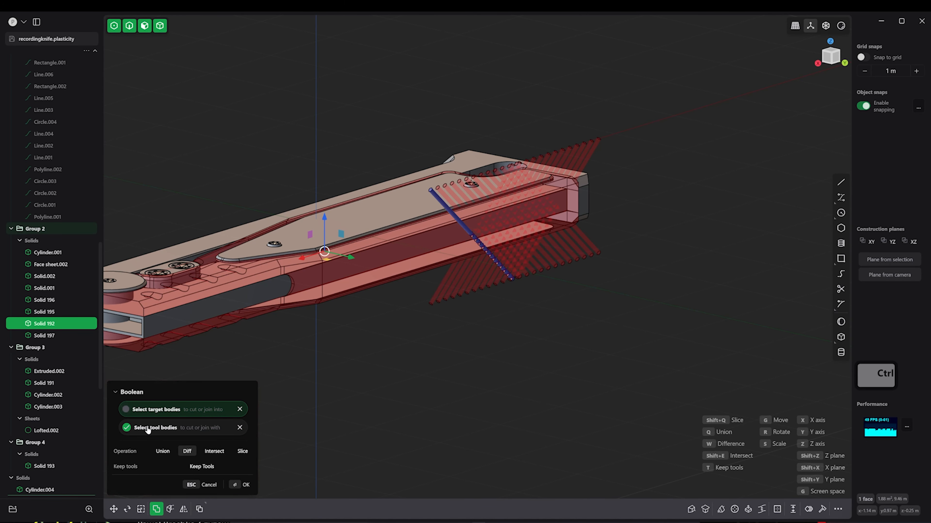
click(176, 411)
click(439, 249)
middle_drag(465, 256, 462, 223)
key(Escape)
key(q)
click(467, 222)
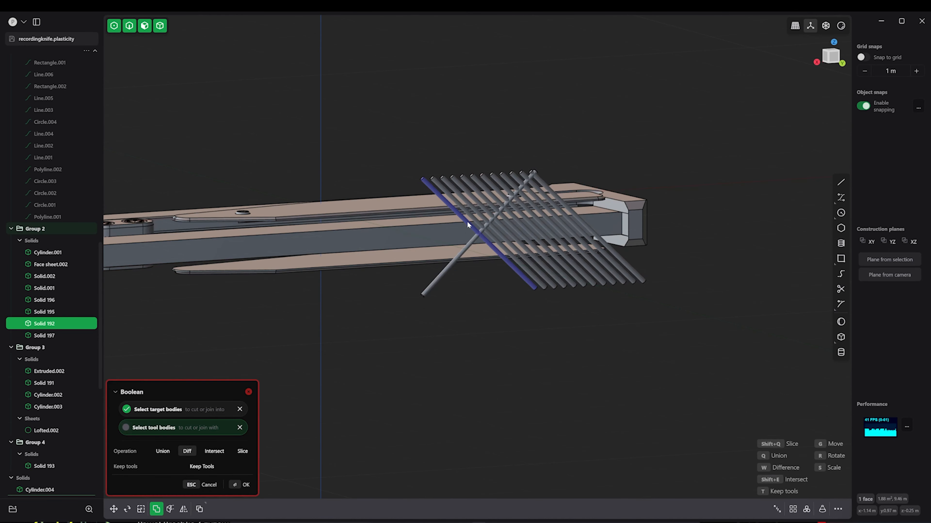
- Cancel the Boolean and undo the last changes to the cylinder lattice and handle
key(Escape)
click(615, 308)
alt+middle_drag(614, 307, 617, 330)
key(ctrl+z)
key(ctrl+z)
key(ctrl+z)
- Move the cylinder lattice slightly into the handle's flat edge and subtract it from the handle body as knurling
key(q)
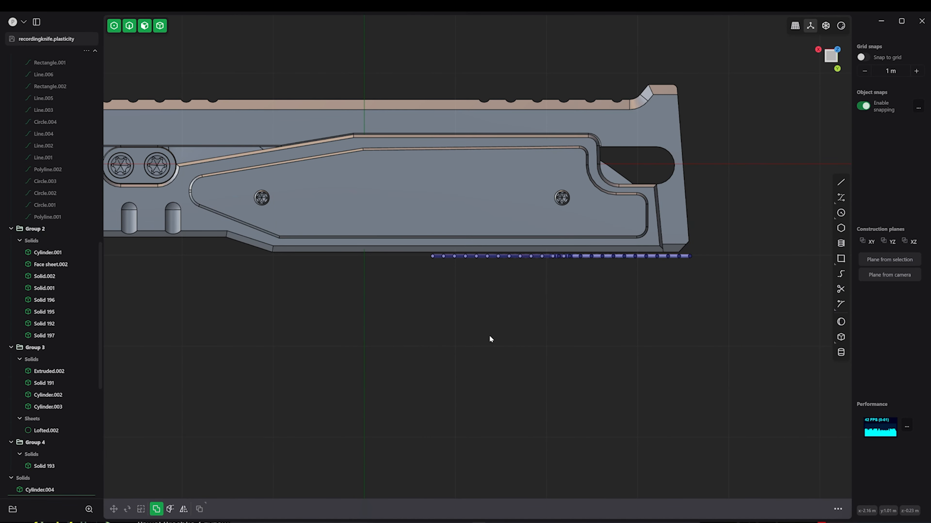
key(g)
drag(561, 292, 561, 288)
middle_drag(550, 286, 542, 253)
key(q)
click(520, 227)
key(Return)
scroll(550, 234, up, 5)
click(626, 280)
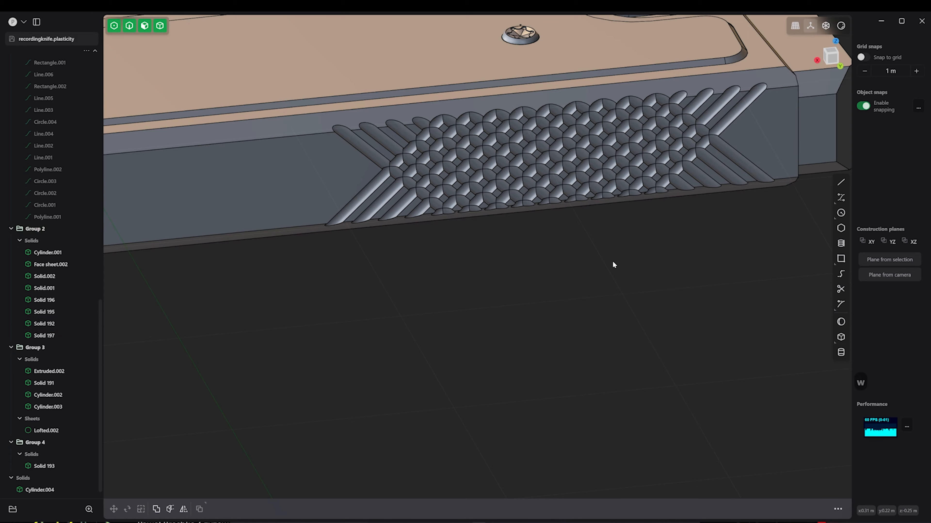
- Undo the knurling cut and subtract the cylinder lattice from the handle edge again
key(ctrl+z)
key(ctrl+z)
key(q)
drag(559, 168, 560, 168)
key(Return)
- Give both inlay plates of the handle scales a dark grey material with metalness 0.00 and roughness 0.40
scroll(576, 279, down, 7)
alt+middle_drag(575, 278, 507, 206)
click(498, 257)
alt+middle_drag(498, 258, 454, 224)
shift+click(450, 228)
key(m)
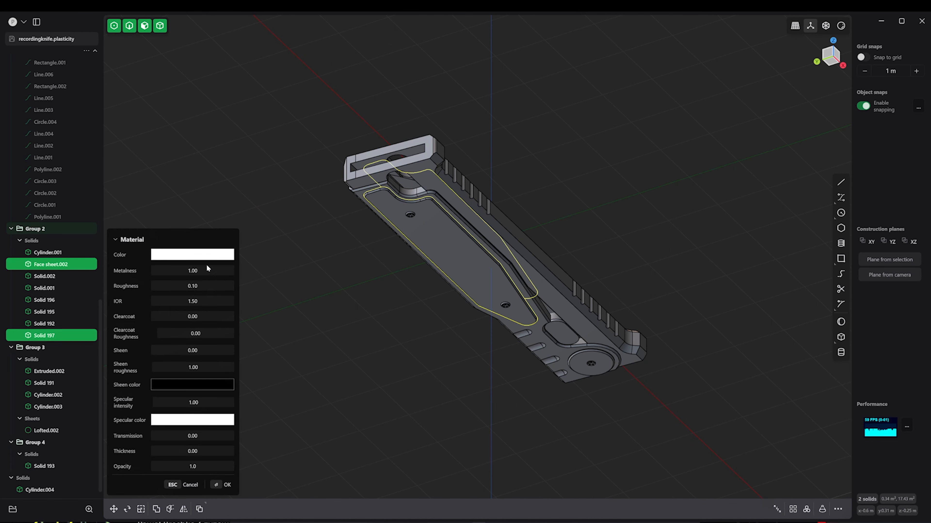
click(186, 290)
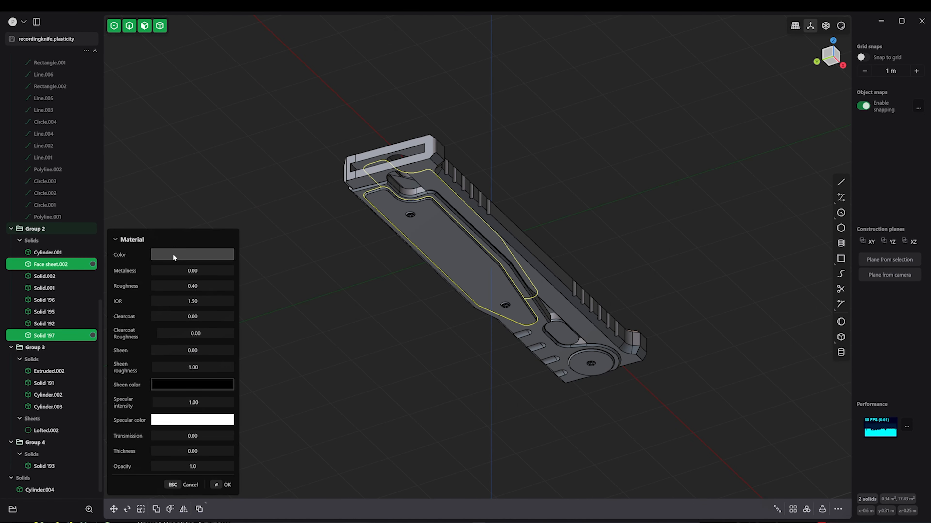
right_click(275, 321)
- Switch the viewport to rendered shading to show the assigned materials
click(841, 26)
alt+middle_drag(572, 235, 696, 184)
click(846, 25)
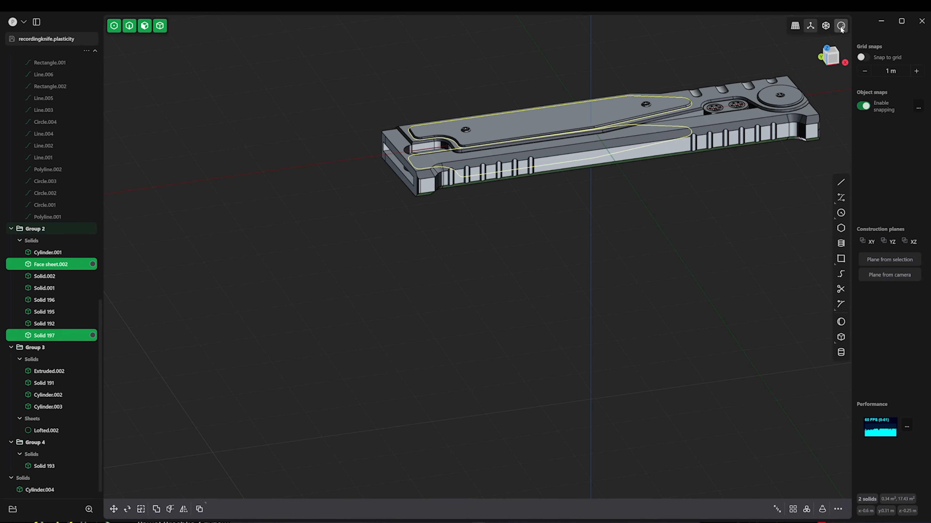
click(840, 28)
- Darken the material color of both inlay plates
shift+middle_drag(601, 147, 523, 216)
key(m)
click(192, 254)
click(161, 307)
right_click(315, 294)
scroll(564, 147, up, 3)
click(841, 26)
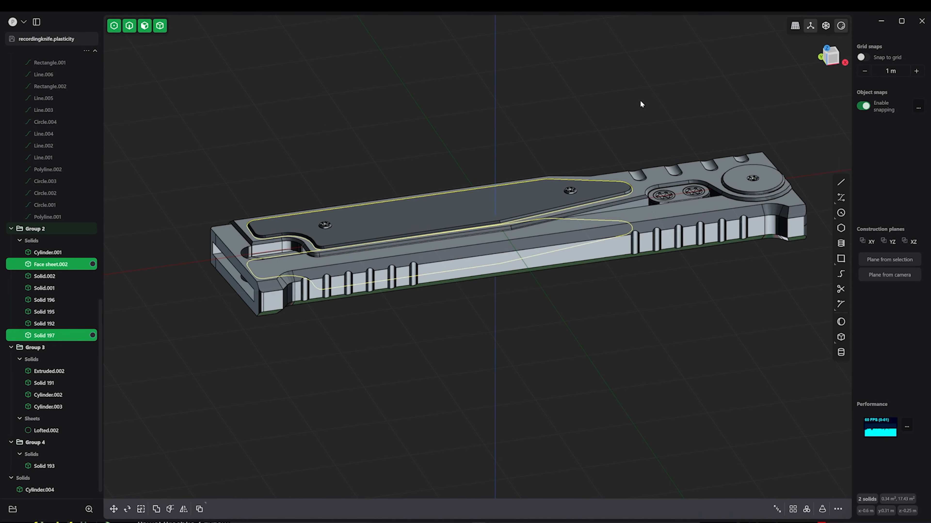
- Give the upper inlay plate a near-black material color and set its roughness to 0.20
middle_drag(641, 102, 634, 146)
shift+middle_drag(635, 147, 584, 116)
click(414, 149)
click(92, 265)
click(190, 255)
click(166, 307)
click(142, 298)
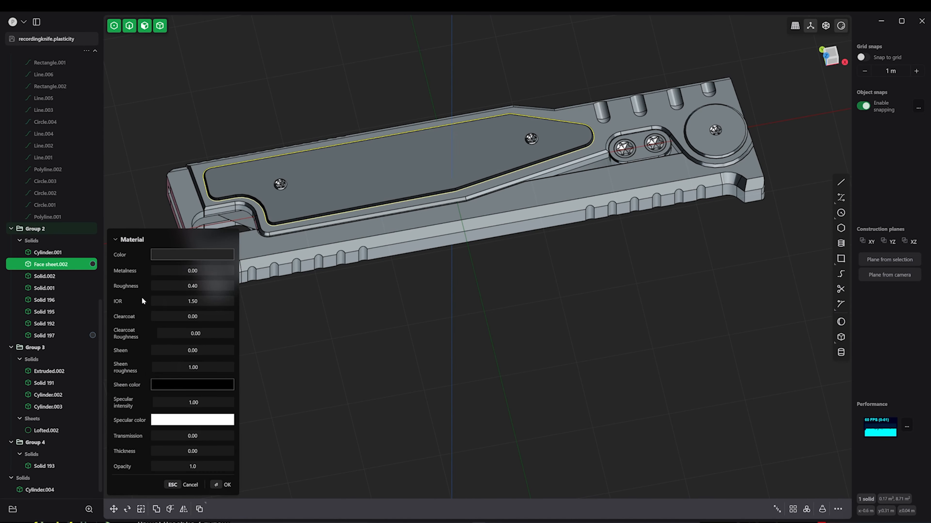
drag(174, 286, 163, 286)
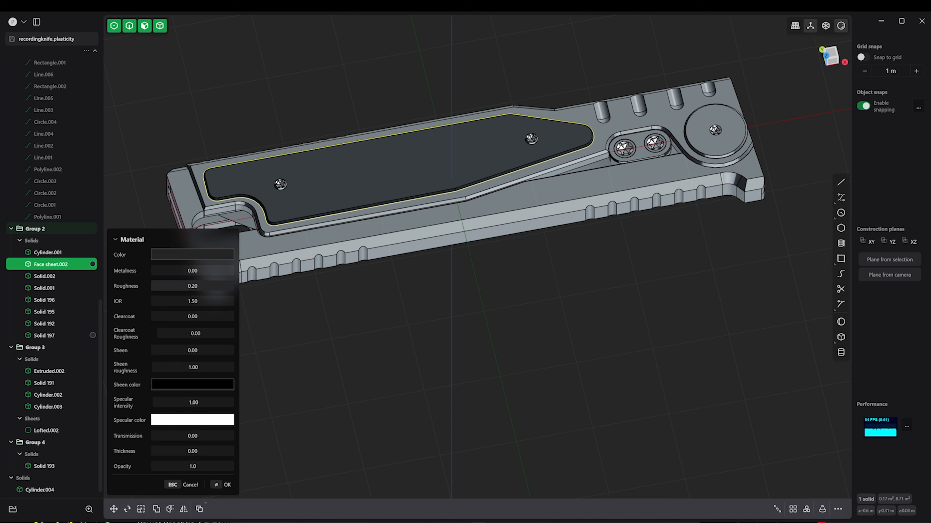
right_click(372, 368)
- Rotate all Group 2 handle solids about 10 degrees around the Z axis at the round pivot cylinder
alt+drag(403, 279, 373, 271)
alt+middle_drag(379, 220, 406, 300)
click(330, 366)
right_click(44, 229)
ctrl+click(42, 234)
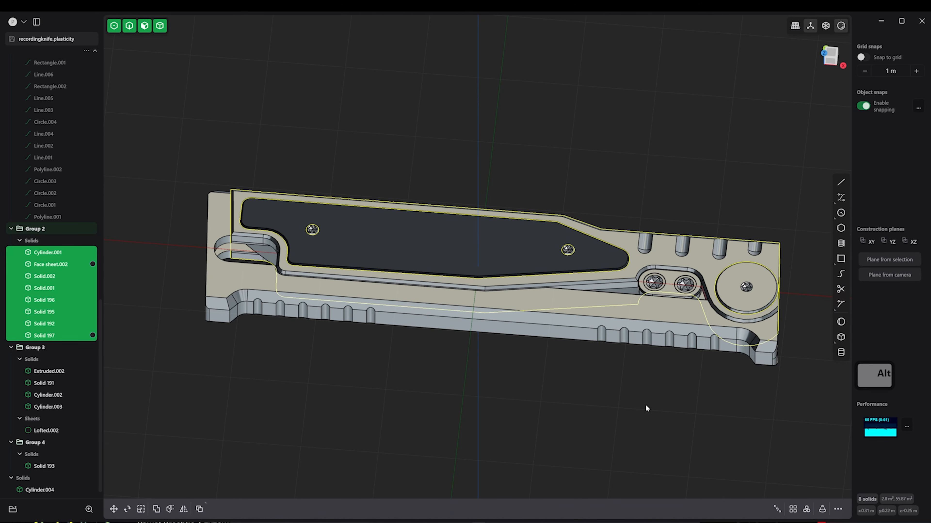
alt+drag(648, 410, 665, 422)
alt+middle_drag(665, 422, 641, 379)
key(r)
key(v)
key(KP_7)
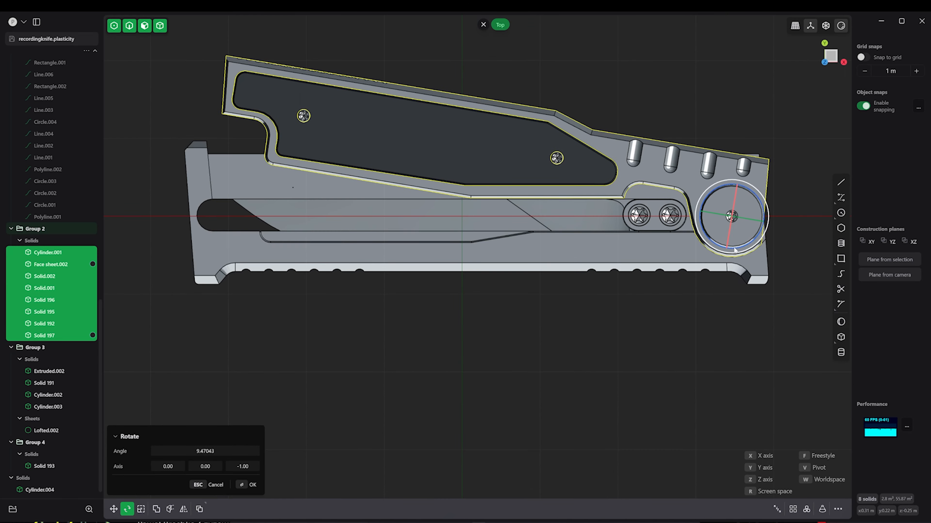
click(743, 249)
- Assign a white reflective material to the blade sheet in Group 3
click(38, 429)
shift+click(44, 372)
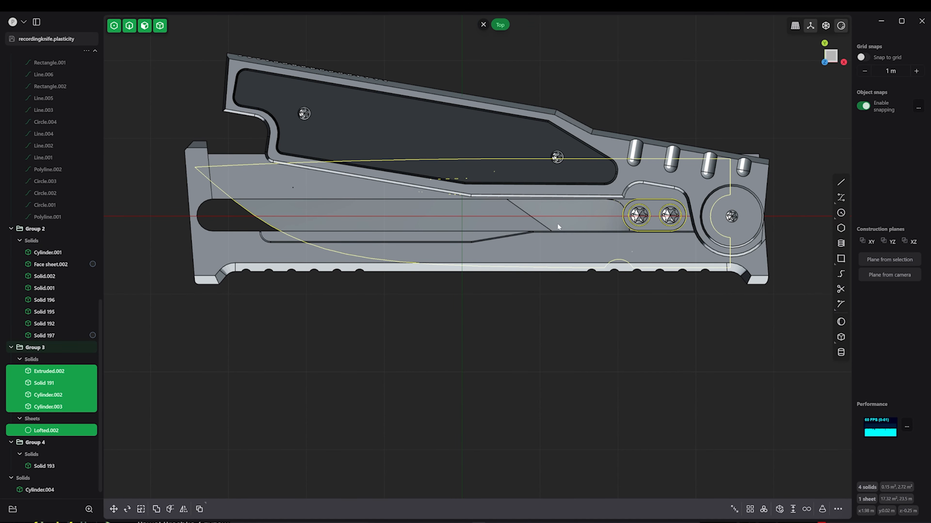
click(52, 432)
key(m)
click(176, 256)
drag(157, 293, 147, 249)
click(188, 185)
- Assign a light grey material with metalness 0.99 to both main handle bodies and adjust its roughness
middle_drag(189, 185, 457, 193)
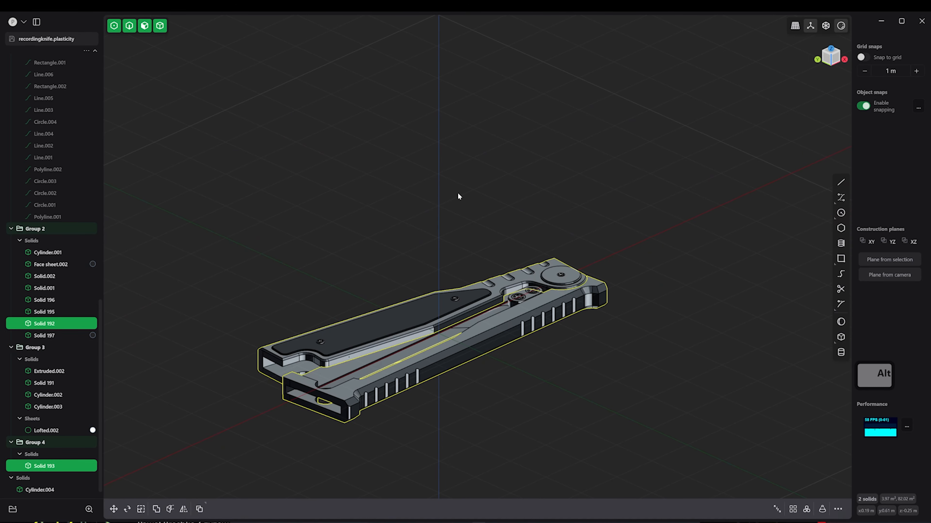
key(m)
click(192, 255)
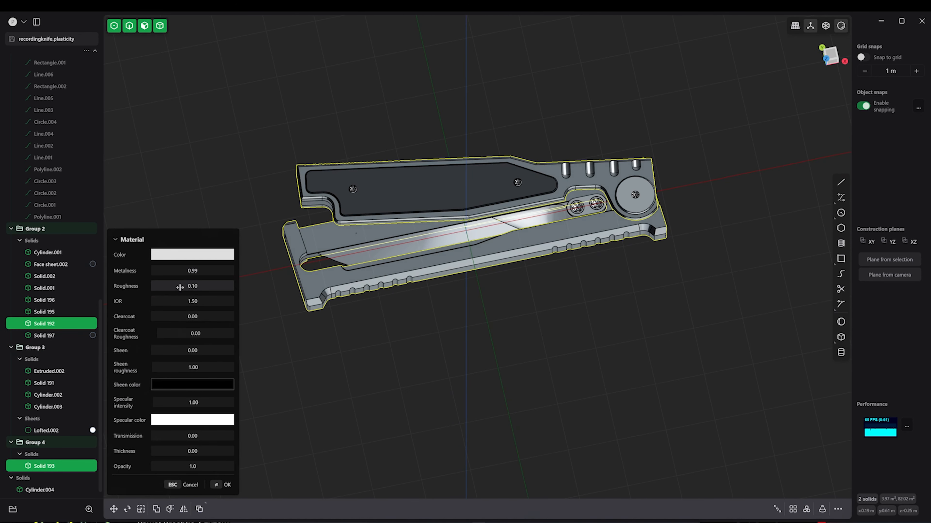
mouse_move(180, 287)
mouse_down()
mouse_move(163, 286)
mouse_move(172, 286)
mouse_up()
click(192, 255)
drag(154, 269, 152, 273)
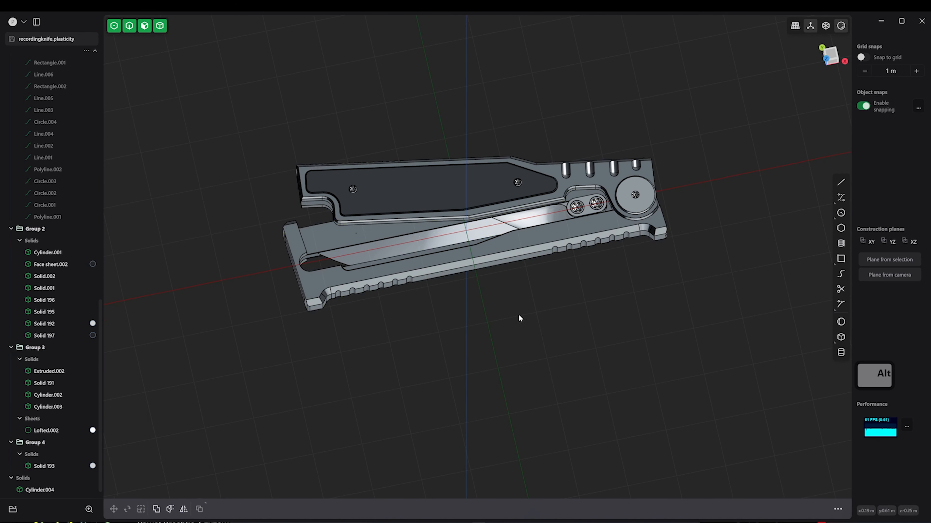
- Slide the Group 3 blade assembly along X out of the handle to its extended position
scroll(519, 319, up, 5)
click(461, 268)
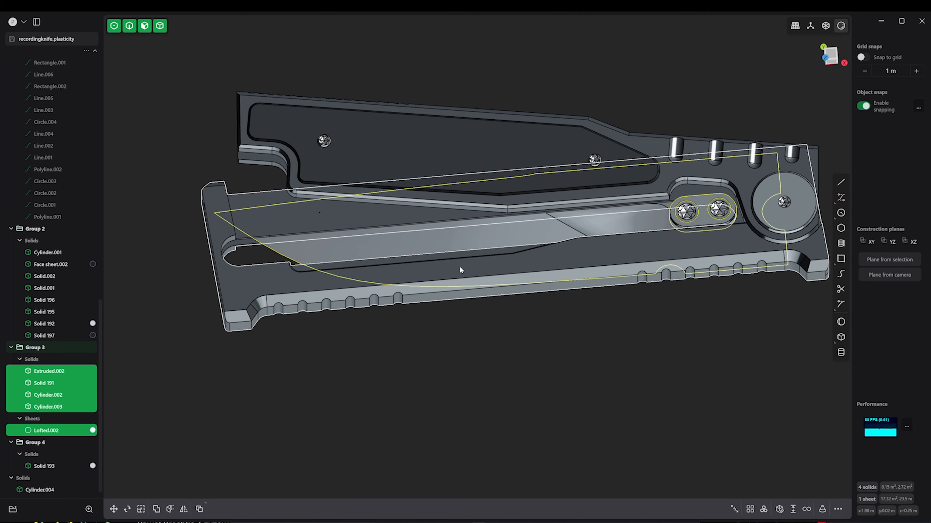
key(g)
key(x)
click(90, 251)
alt+drag(457, 349, 473, 344)
scroll(472, 344, down, 5)
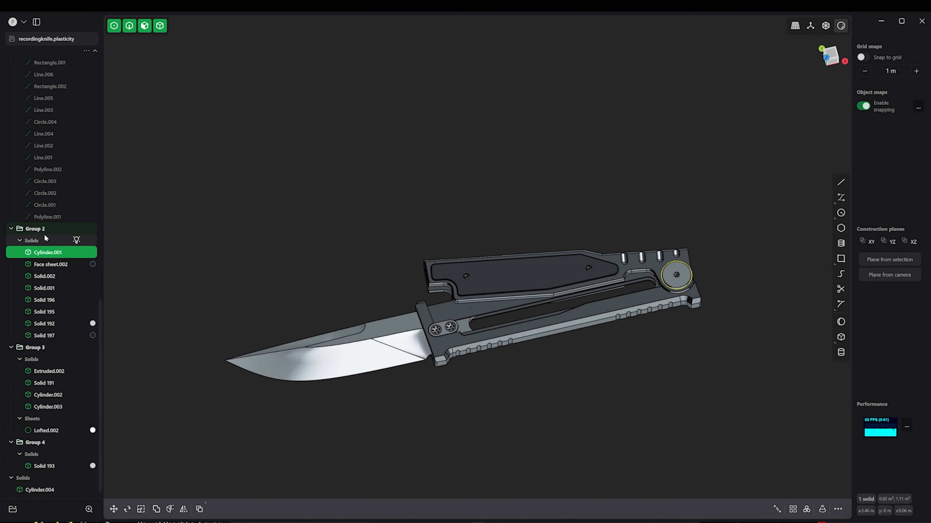
click(44, 236)
key(r)
key(v)
click(677, 275)
drag(699, 295, 701, 292)
alt+middle_drag(701, 293, 725, 332)
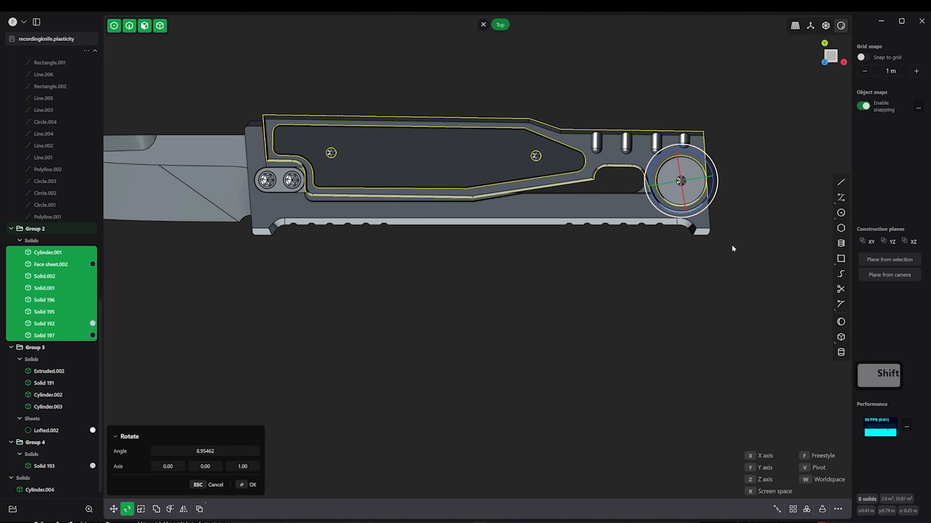
key(Escape)
- Rotate all Group 2 handle solids around the Z axis at the round pivot to align the handle half with the lower handle
key(r)
key(v)
click(680, 181)
drag(706, 200, 707, 199)
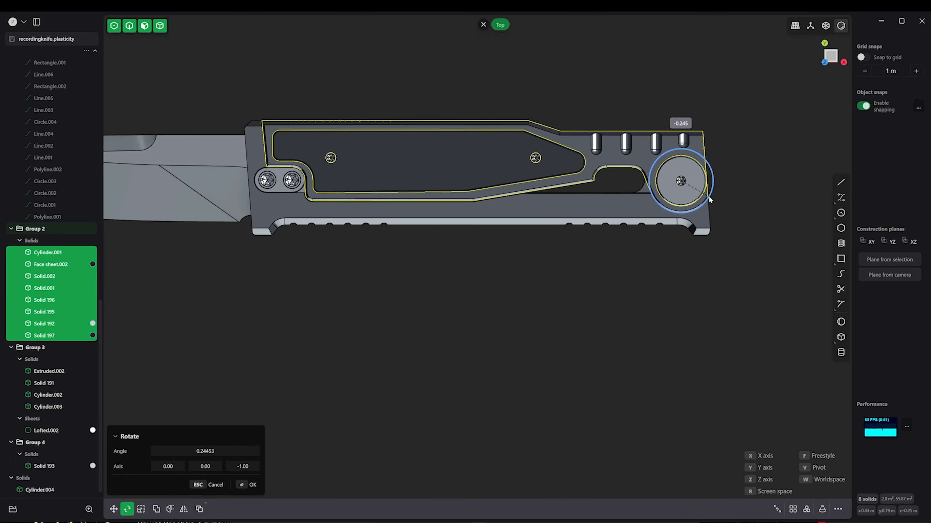
scroll(708, 195, up, 3)
shift+drag(825, 209, 824, 211)
right_click(706, 288)
- Toggle the viewport projection and examine the knife with extended blade from several angles
scroll(707, 288, down, 5)
click(696, 330)
alt+drag(696, 293, 686, 253)
click(794, 27)
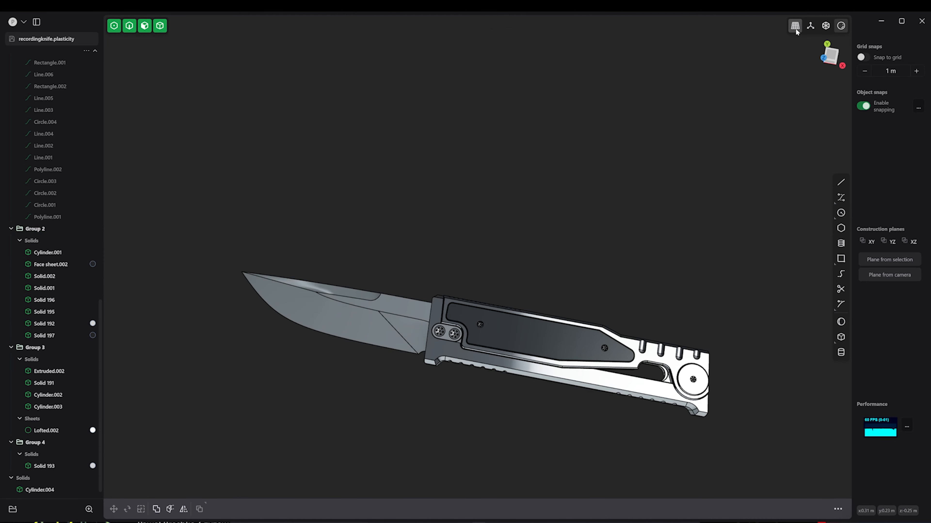
alt+drag(535, 106, 527, 183)
scroll(591, 173, up, 5)
scroll(590, 173, down, 3)
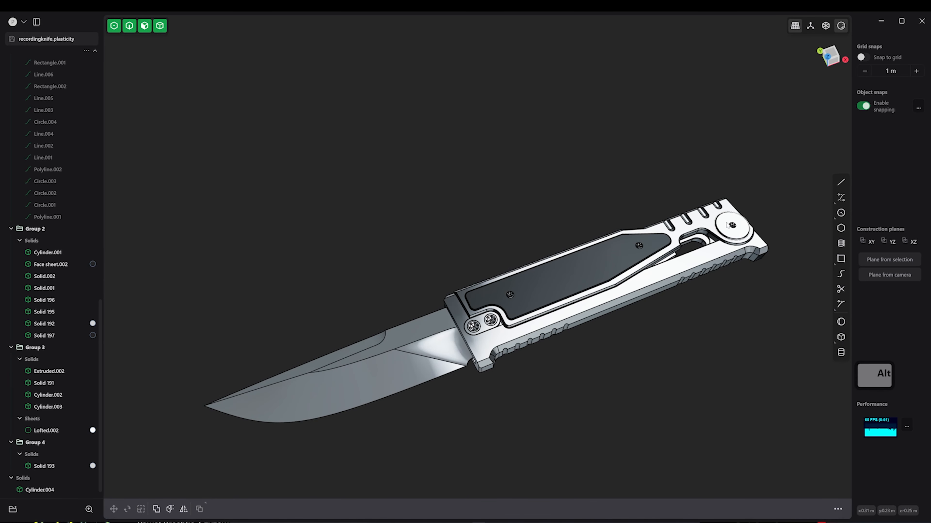
- Rotate the Group 2 handle solids about the pivot screw to swing the handle half open
double_click(728, 225)
key(r)
key(v)
click(732, 225)
alt+drag(732, 225, 770, 201)
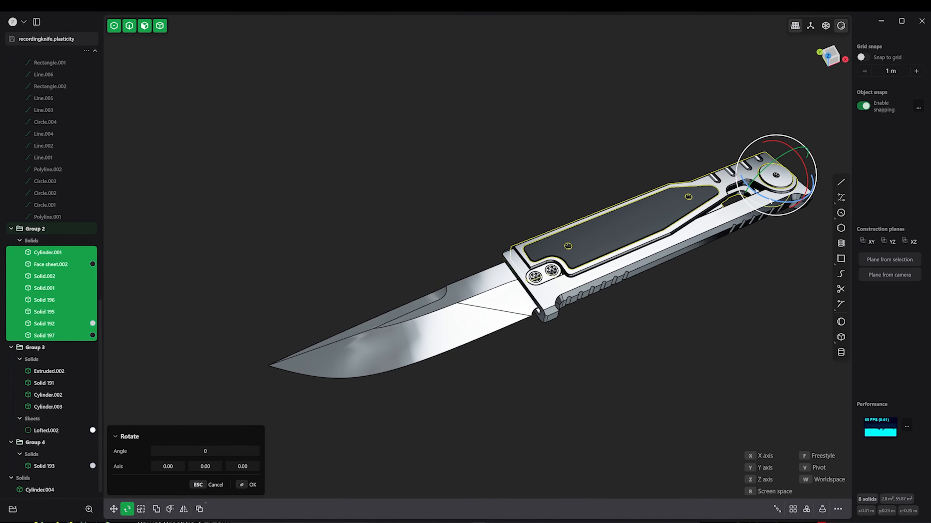
click(744, 137)
- Slide the Group 3 blade assembly about 5.43 m along X back into the handle
right_click(35, 347)
click(58, 354)
key(g)
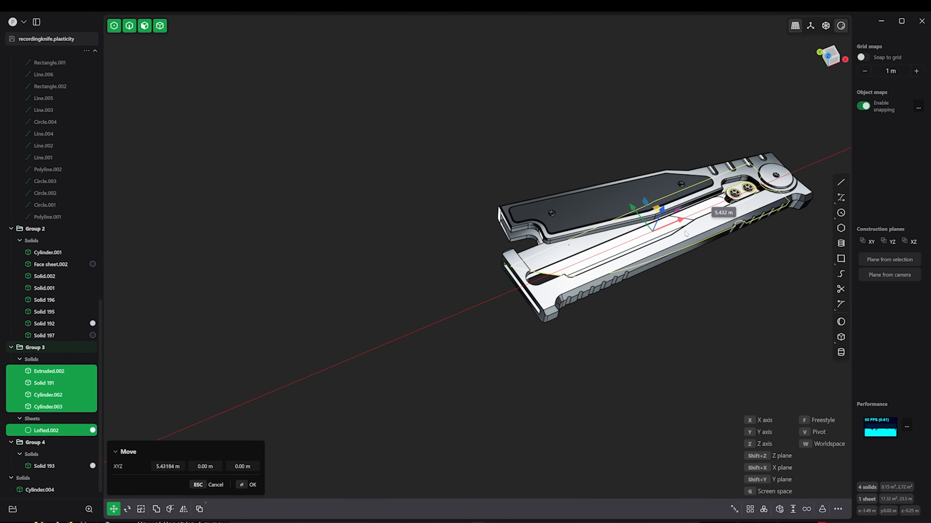
alt+middle_drag(685, 234, 577, 183)
scroll(501, 244, up, 2)
key(Return)
- Rotate the Group 2 handle solids about the round pivot to close the handle half over the retracted blade
right_click(44, 230)
click(68, 236)
key(r)
key(v)
drag(601, 197, 667, 216)
click(666, 217)
alt+middle_drag(645, 198, 557, 370)
scroll(556, 370, up, 4)
alt+middle_drag(477, 183, 482, 213)
mouse_move(63, 360)
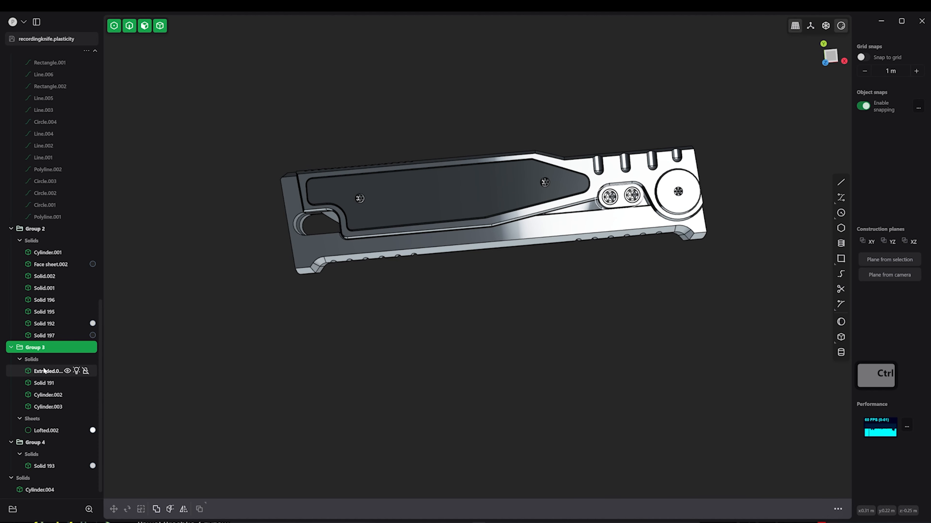
- Slide the Group 3 blade assembly along X out of the closed handle to its extended position
alt+click(40, 351)
key(g)
drag(510, 205, 218, 219)
middle_drag(334, 137, 536, 127)
drag(404, 232, 407, 232)
right_click(433, 156)
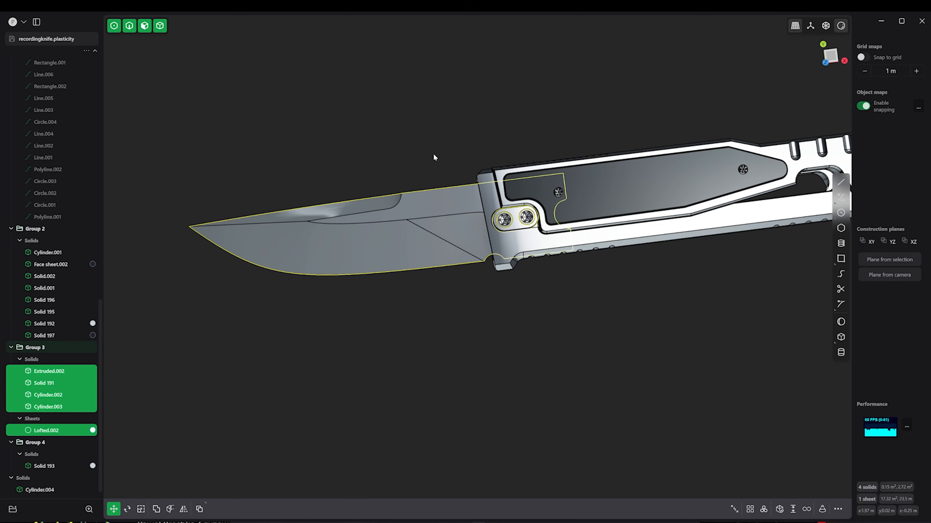
alt+middle_drag(433, 154, 493, 119)
click(464, 148)
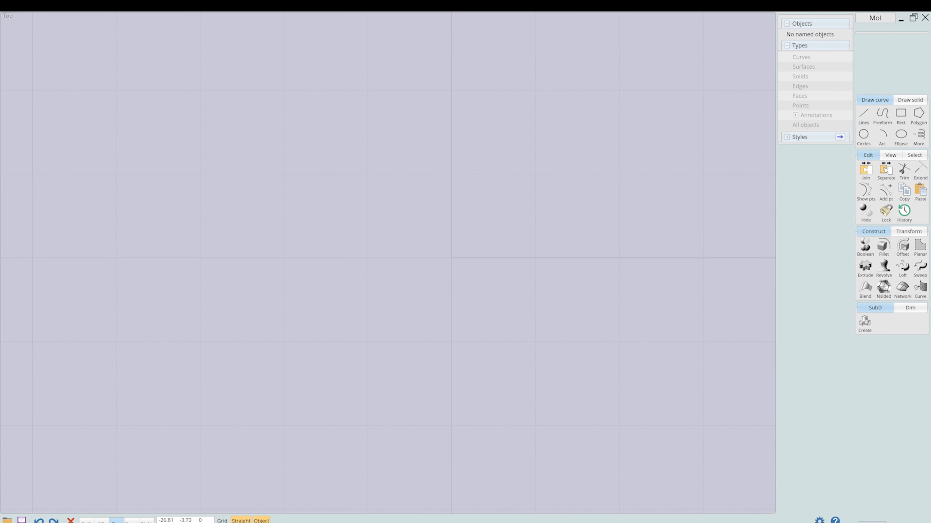
click(863, 116)
click(866, 117)
click(901, 140)
click(864, 117)
click(285, 175)
key(Escape)
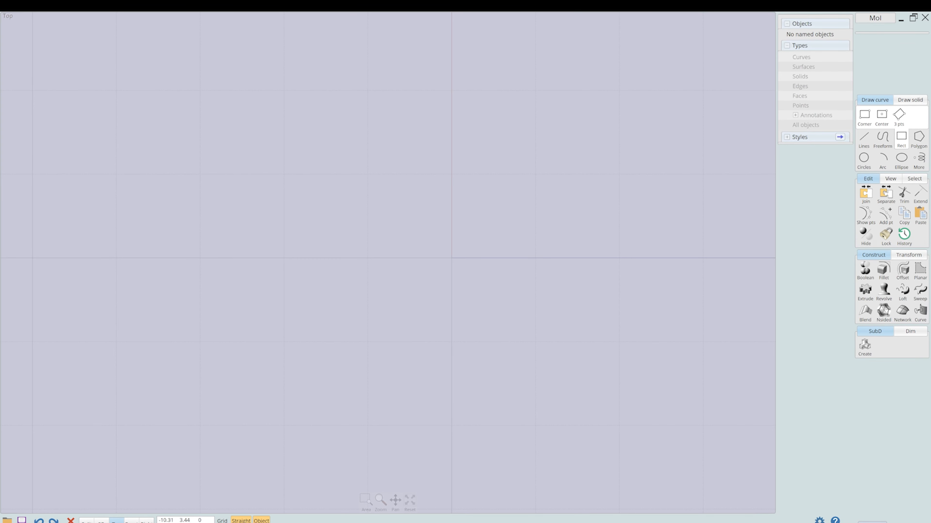
- In MoI, draw a corner rectangle about 25 by 5 units in the Top view, with its lower edge on the X axis
click(864, 116)
click(284, 174)
click(702, 258)
- Draw a polyline for a raised section about 15 units long on the rectangle's top edge, sloping down to it at the right end
key(ctrl+p)
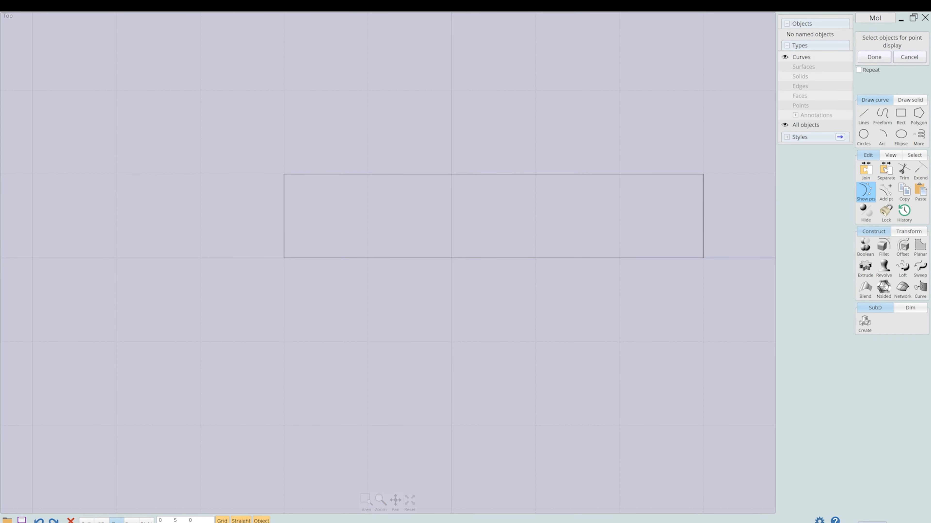
click(864, 116)
click(883, 117)
click(284, 175)
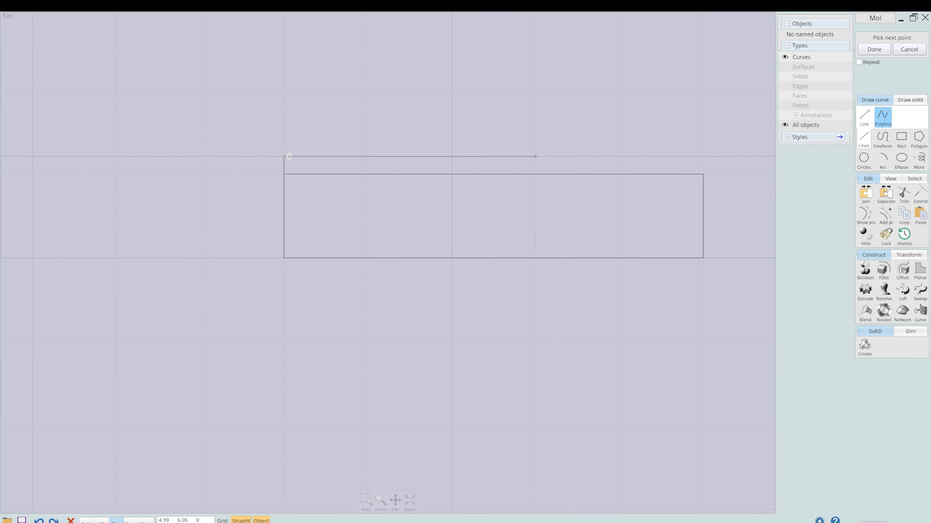
key(Return)
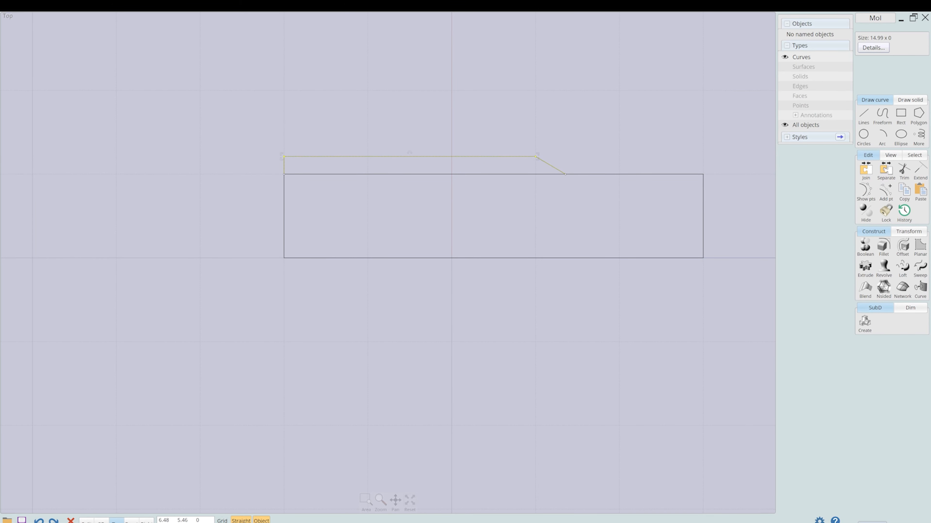
middle_drag(609, 154, 606, 132)
- Draw a short horizontal line below the rectangle's lower left corner and a freeform curve from its end up to the bottom edge
right_click(295, 261)
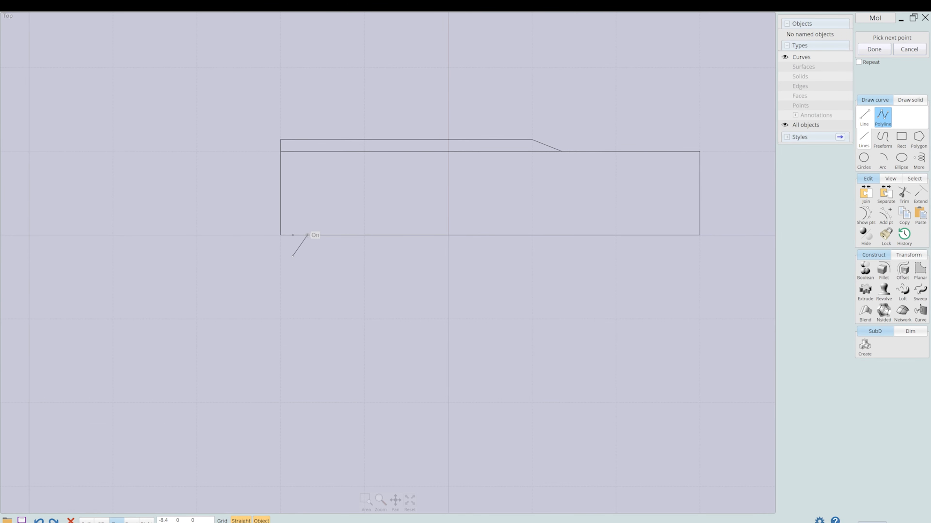
click(281, 242)
right_click(281, 242)
key(ctrl+p)
click(290, 243)
scroll(290, 243, up, 5)
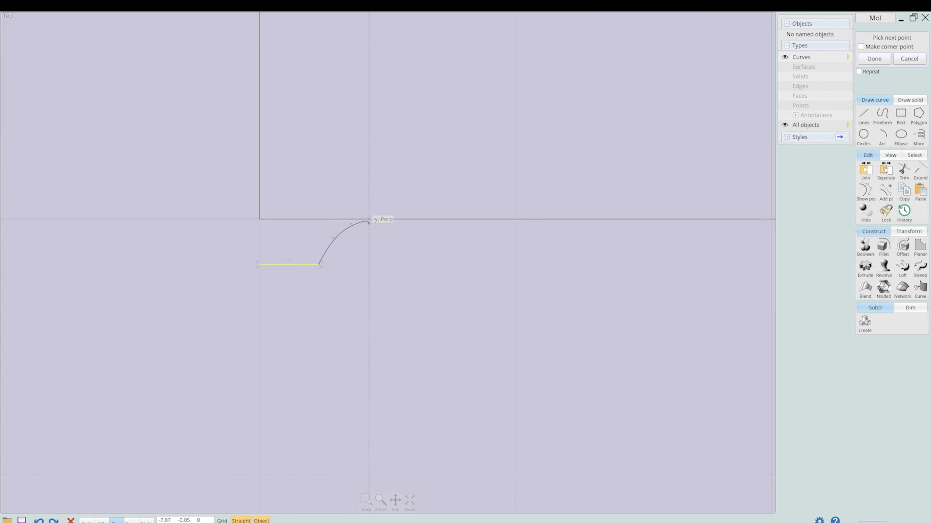
right_click(267, 261)
- Draw a vertical line from the foot's left end up to the rectangle's lower left corner
click(259, 264)
click(259, 220)
right_click(259, 219)
- Mirror the three left foot curves to the rectangle's lower right corner
click(333, 240)
scroll(339, 260, down, 7)
scroll(322, 262, up, 2)
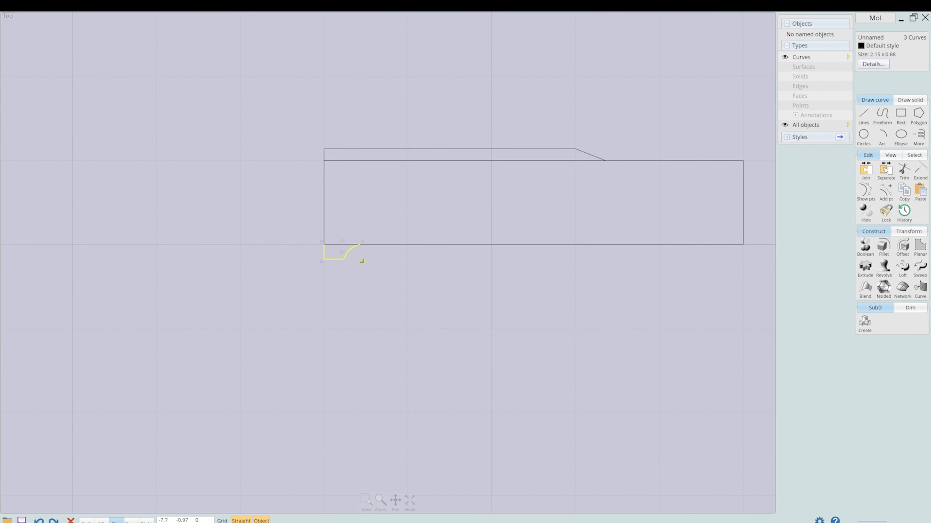
ctrl+drag(360, 245, 741, 245)
middle_drag(687, 267, 564, 265)
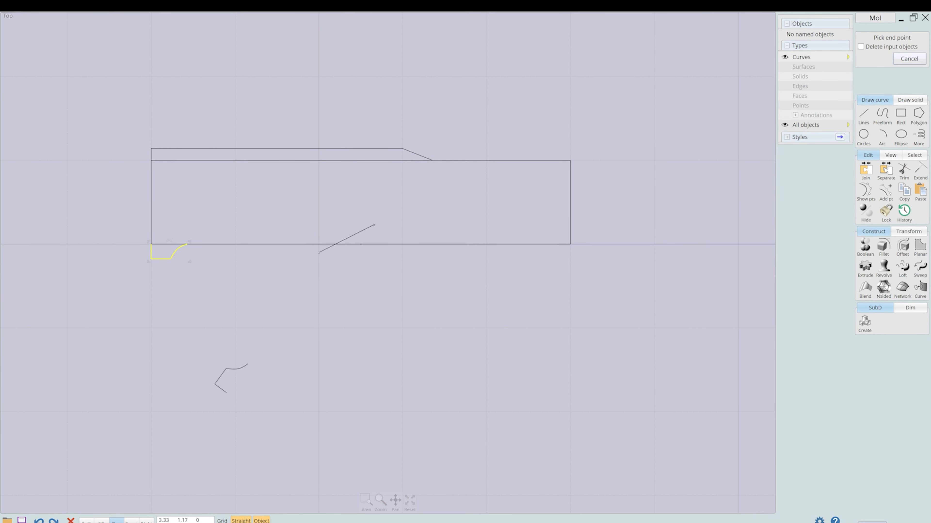
drag(509, 229, 427, 321)
scroll(574, 246, up, 6)
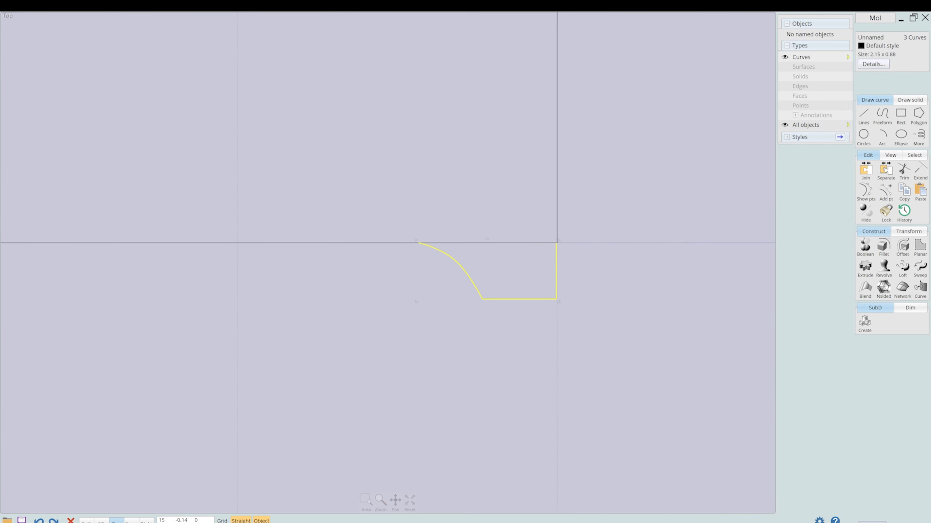
key(Escape)
click(389, 243)
scroll(452, 290, down, 3)
click(432, 293)
scroll(505, 272, down, 4)
key(Escape)
key(Escape)
- Trim the outline curves against each other and delete the short rectangle segment above the left foot
drag(519, 339, 136, 144)
click(904, 171)
right_click(509, 264)
right_click(508, 265)
click(454, 269)
click(494, 269)
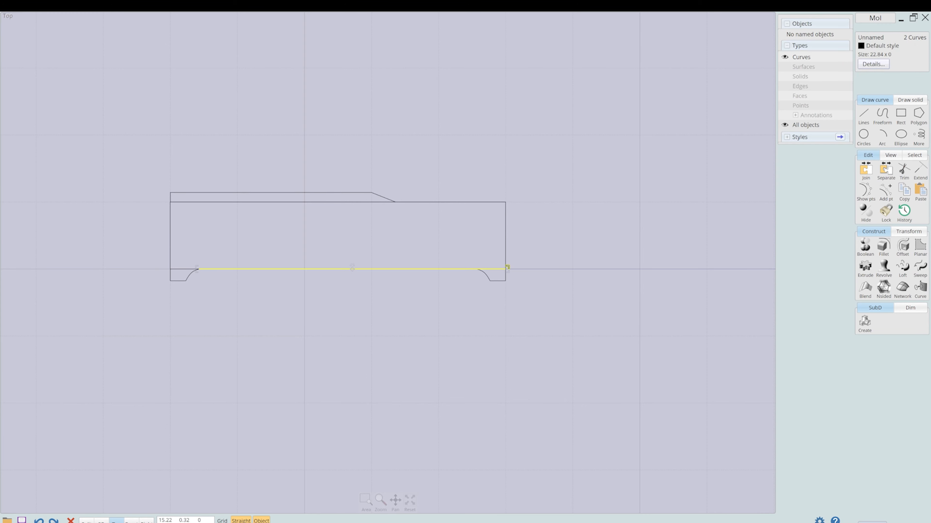
click(185, 269)
key(Delete)
- Trim the outline again to remove the inner segments above the right foot and beneath the raised top section
scroll(451, 267, up, 6)
scroll(564, 295, down, 8)
drag(621, 400, 368, 154)
click(904, 171)
right_click(583, 290)
click(571, 294)
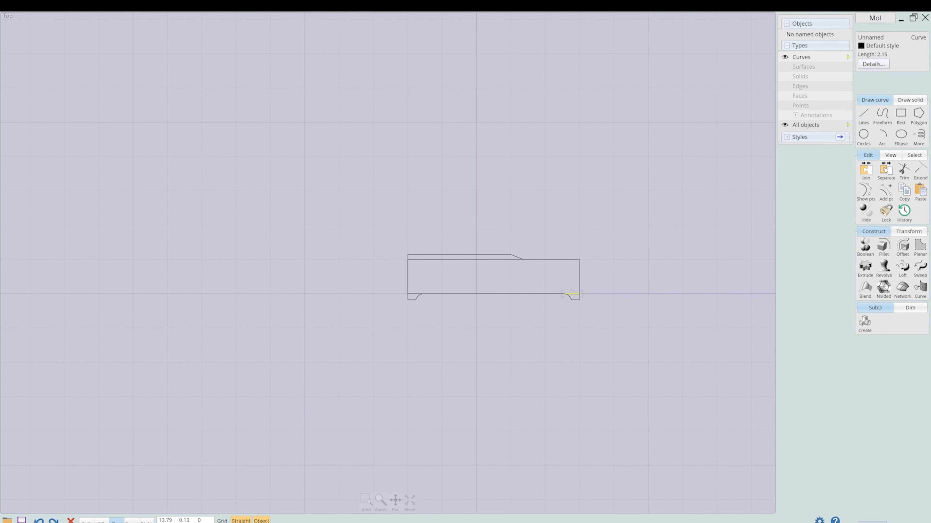
scroll(573, 304, up, 5)
click(904, 171)
- Show the outline's control points and raise the bottom edges of both feet slightly
click(866, 192)
drag(685, 299, 564, 285)
drag(104, 283, 147, 295)
click(614, 299)
drag(604, 281, 647, 295)
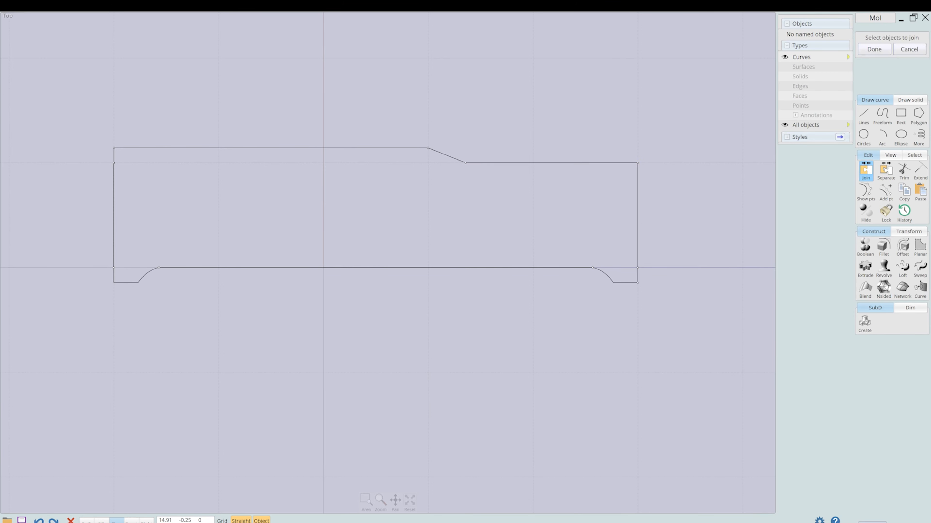
- Tilt the two vertical end lines of the handle profile about their lower ends so they lean to the left
right_click(637, 272)
scroll(114, 199, up, 4)
click(364, 136)
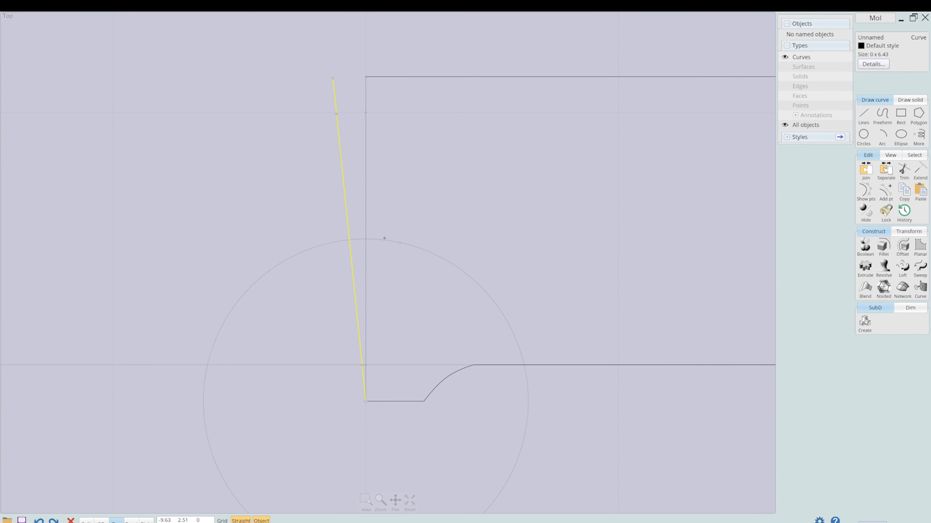
scroll(306, 257, down, 5)
click(651, 261)
scroll(651, 261, up, 4)
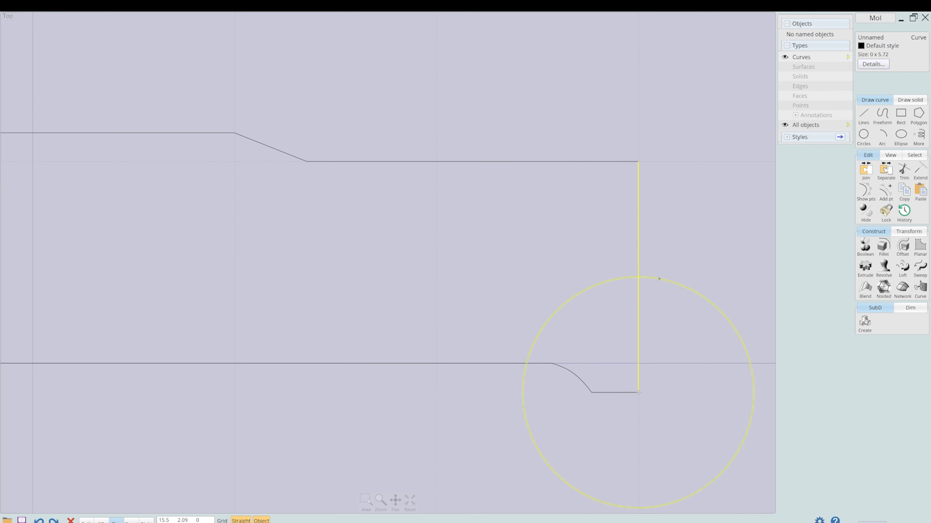
scroll(659, 279, down, 2)
click(587, 218)
- Shift the upper outline left onto the slanted left line and bring the right end line to the outline's other end
drag(128, 202, 115, 203)
scroll(77, 188, up, 6)
drag(398, 308, 395, 313)
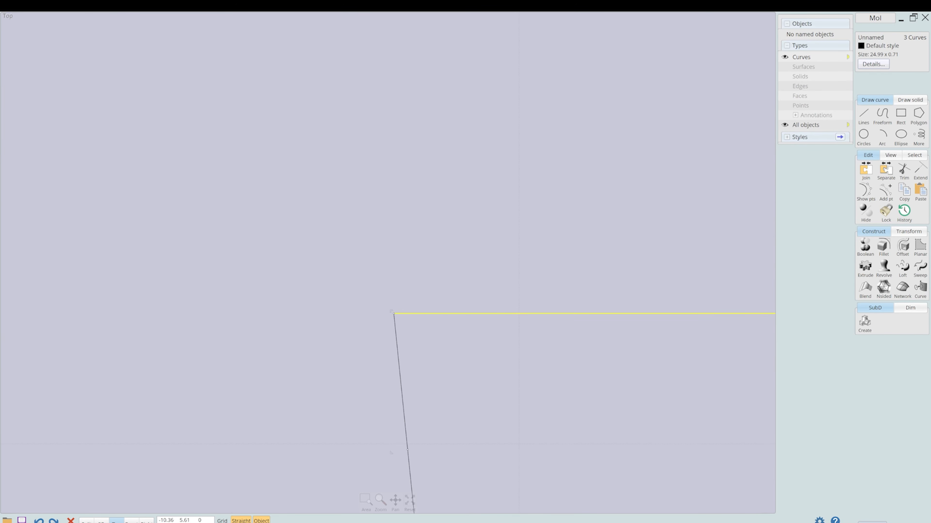
scroll(394, 314, down, 8)
scroll(623, 344, up, 5)
click(384, 124)
click(370, 319)
drag(358, 161, 350, 161)
scroll(348, 155, up, 6)
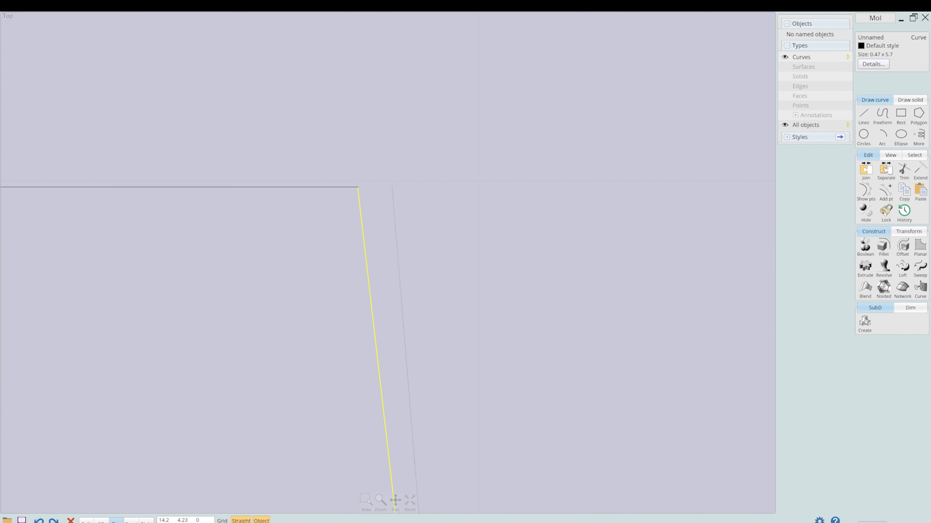
- Lower the upper outline of the profile together with the upper ends of both slanted lines
key(Escape)
scroll(366, 154, down, 6)
scroll(389, 341, up, 6)
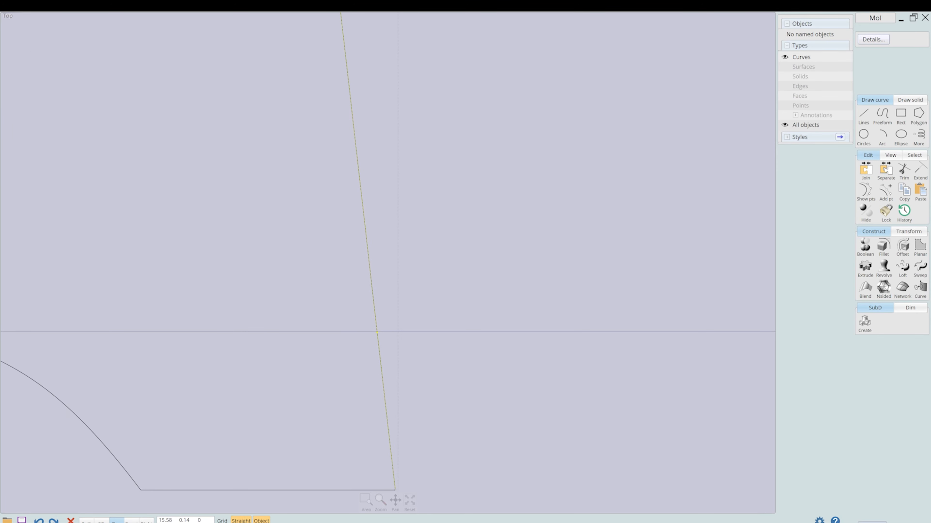
scroll(387, 335, down, 8)
scroll(147, 328, up, 5)
scroll(238, 277, down, 4)
click(519, 242)
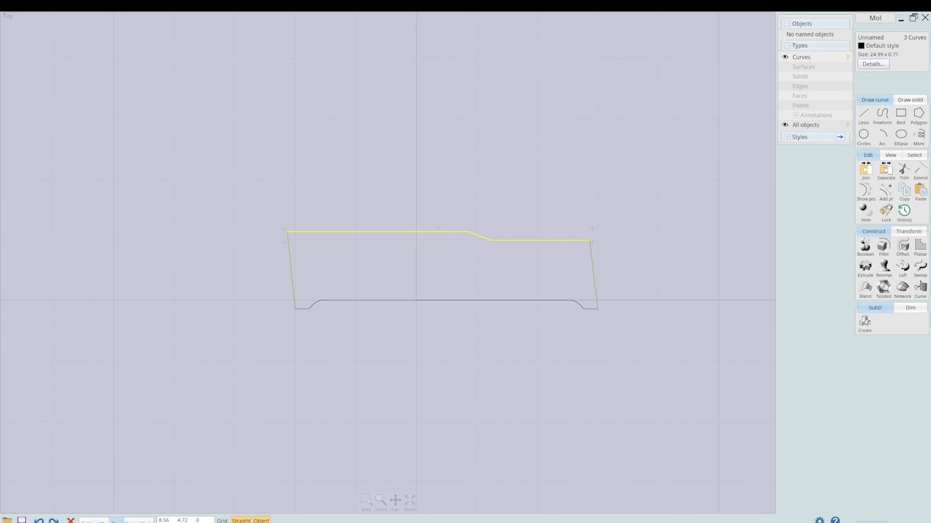
key(Escape)
middle_drag(494, 198, 365, 140)
drag(119, 133, 578, 322)
middle_drag(333, 214, 504, 254)
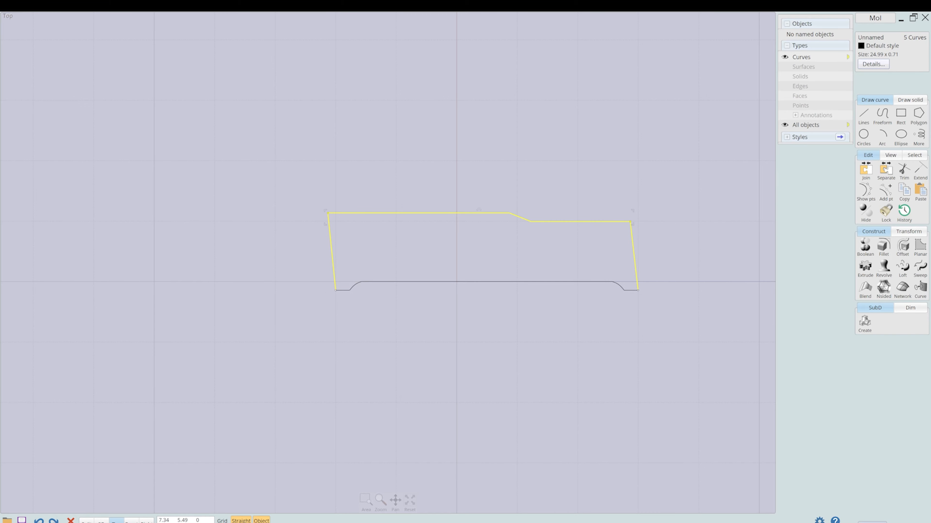
key(Escape)
- Draw a circle about 0.62 in radius near the profile's left end and copy it directly beside the original
click(863, 134)
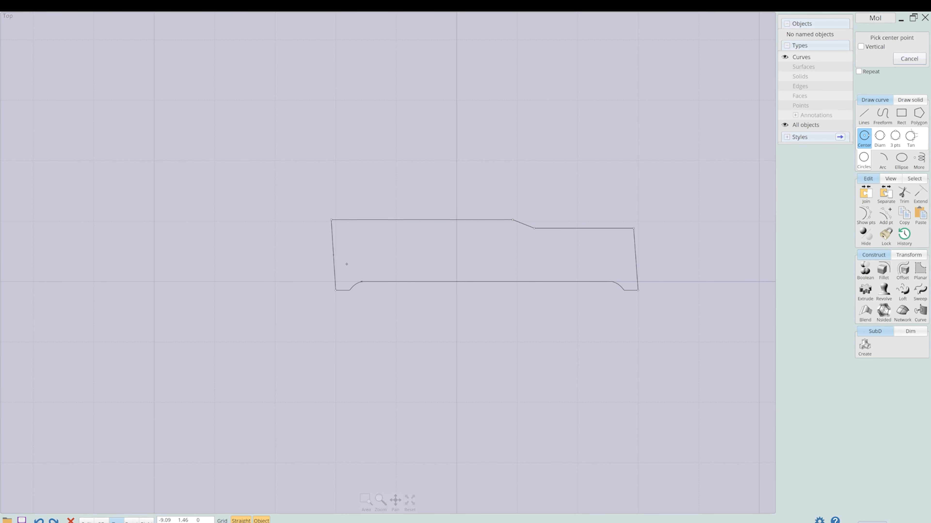
drag(347, 257, 343, 251)
scroll(344, 251, up, 5)
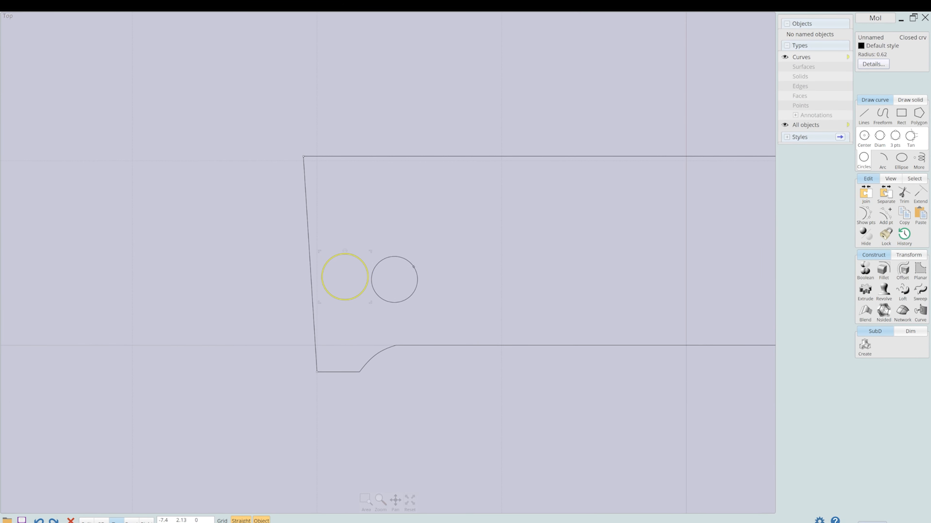
ctrl+drag(413, 267, 318, 322)
- Connect the two circles with upper and lower lines, trim the inner arcs and join everything into one pill-shaped slot
click(863, 115)
click(882, 117)
click(345, 254)
click(394, 254)
click(395, 300)
click(904, 195)
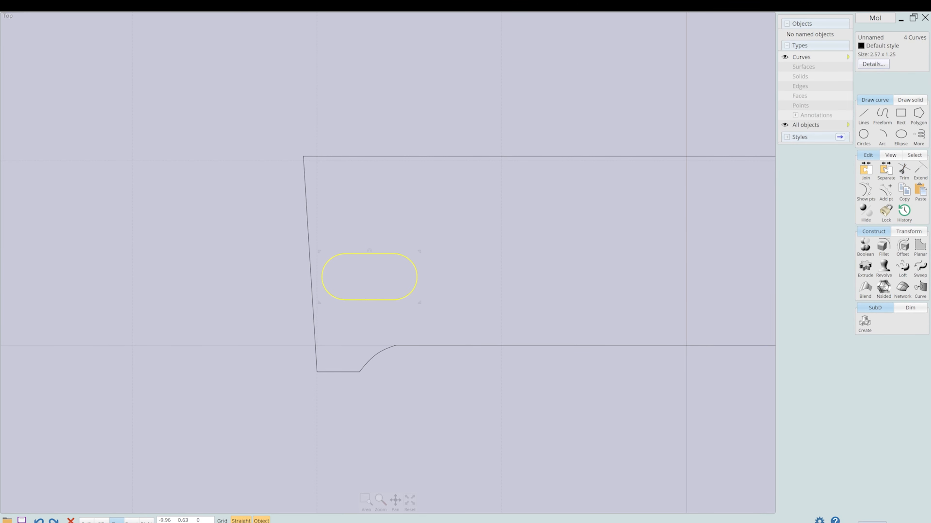
key(ctrl+j)
- Copy the pill-shaped slot to the profile's right end and draw a circle about 1.6 in radius beside it
scroll(311, 246, down, 5)
scroll(550, 260, up, 4)
click(863, 135)
click(529, 244)
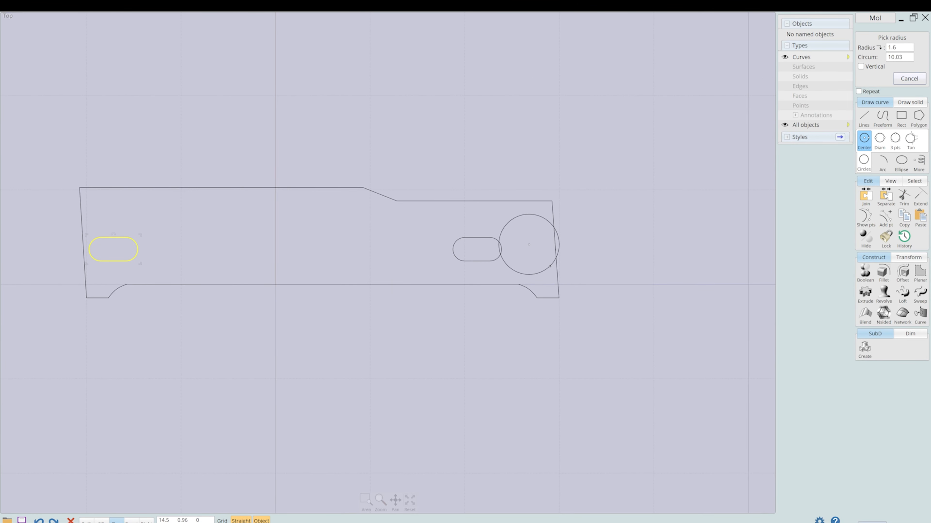
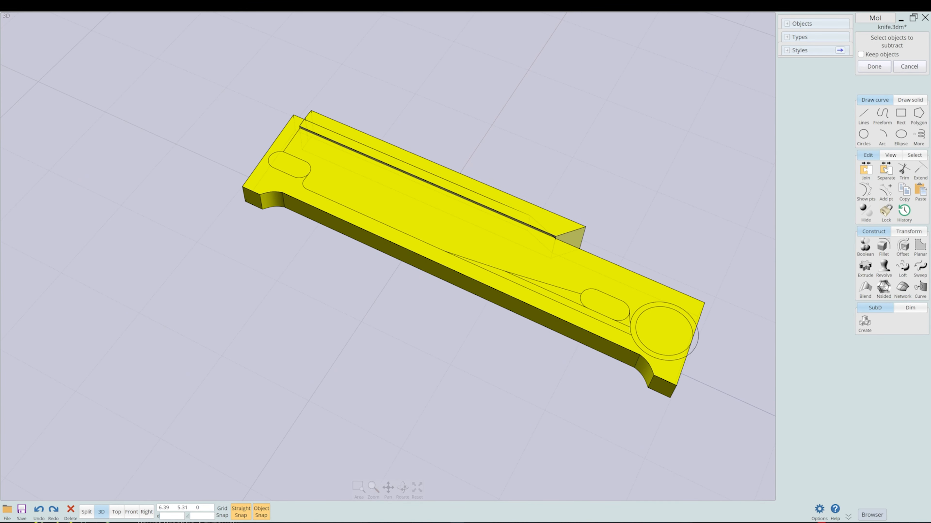
- Subtract the long blade-shaped solid from the handle body and join the resulting body
key(Return)
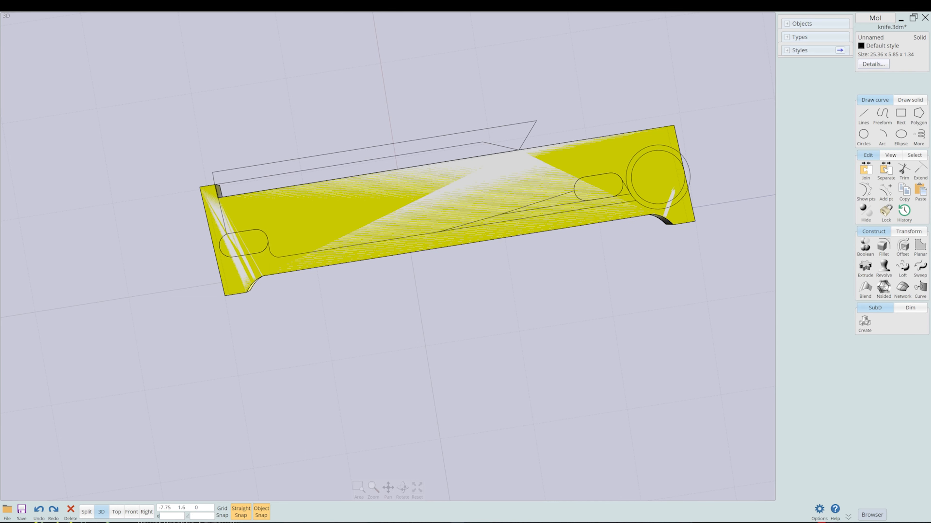
key(ctrl+j)
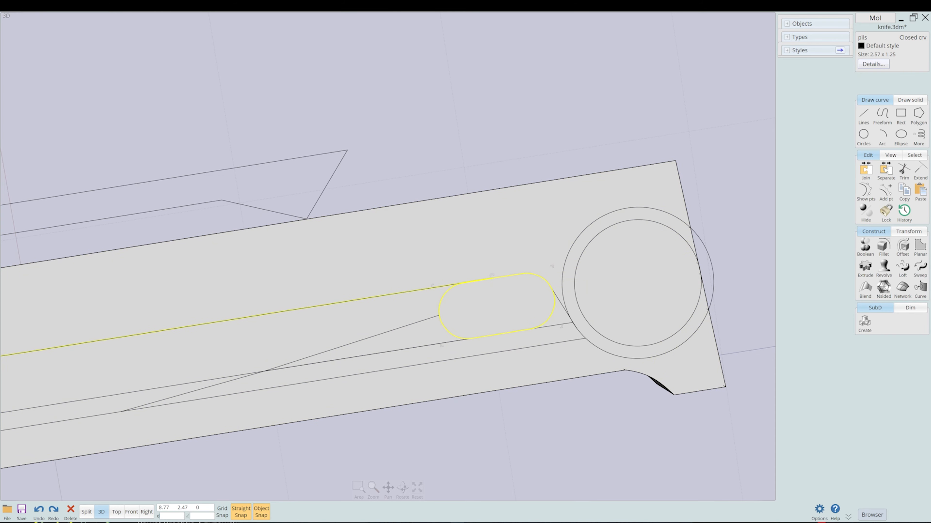
- Trim the pill-shaped slot and the long lines against each other, and join the two curves kept at the right-hand slot
click(903, 171)
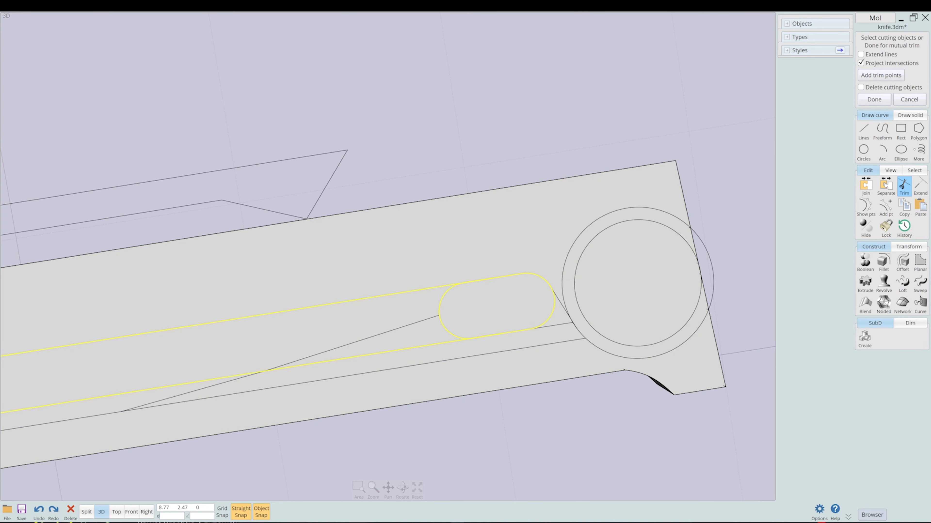
key(Return)
key(Return)
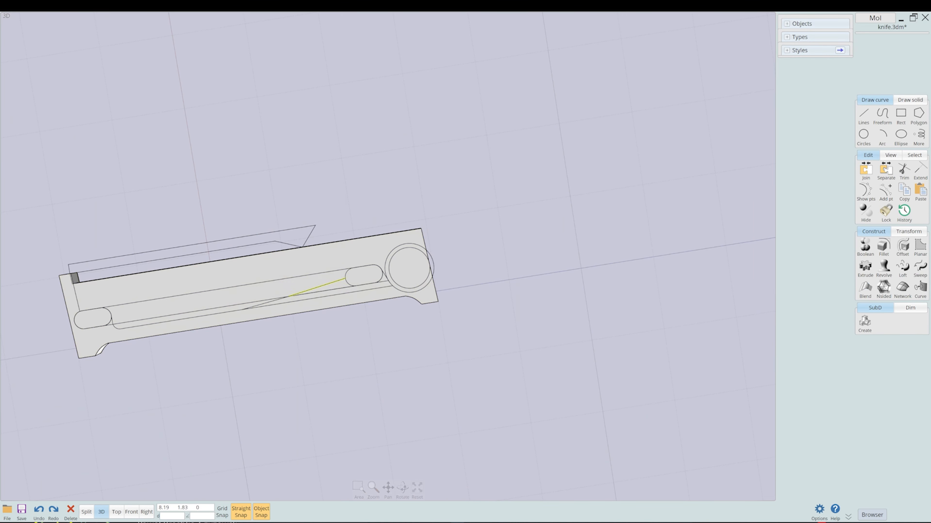
key(Return)
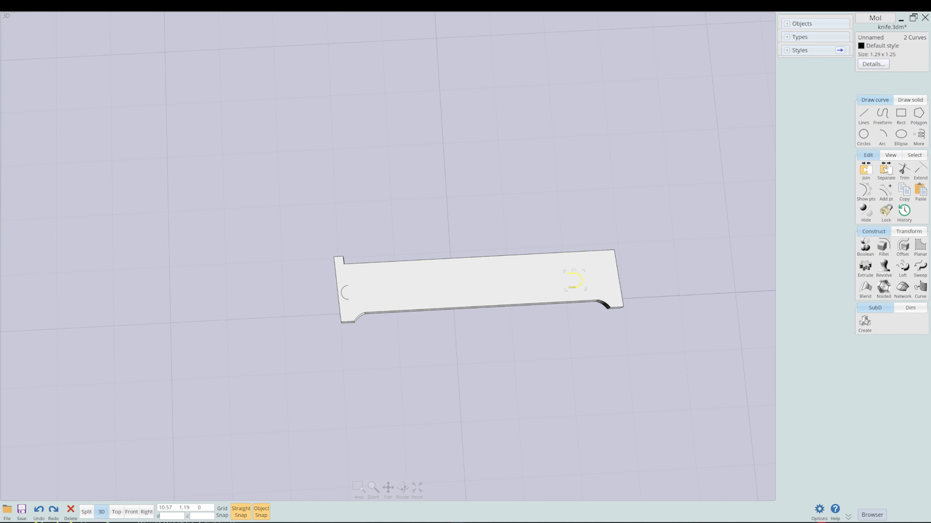
scroll(574, 287, up, 5)
key(ctrl+j)
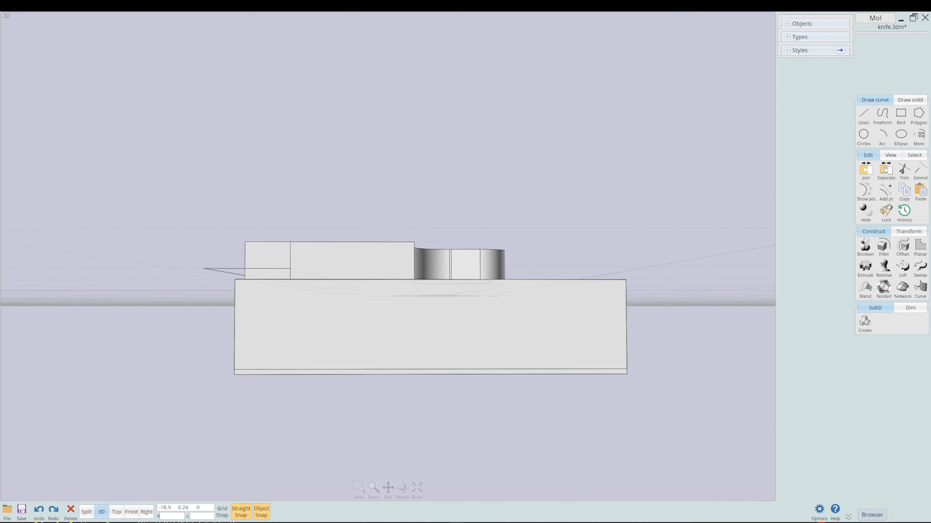
- Draw a centered rectangle about 4.72 wide and 0.53 high on the handle's end in the Right view
click(443, 213)
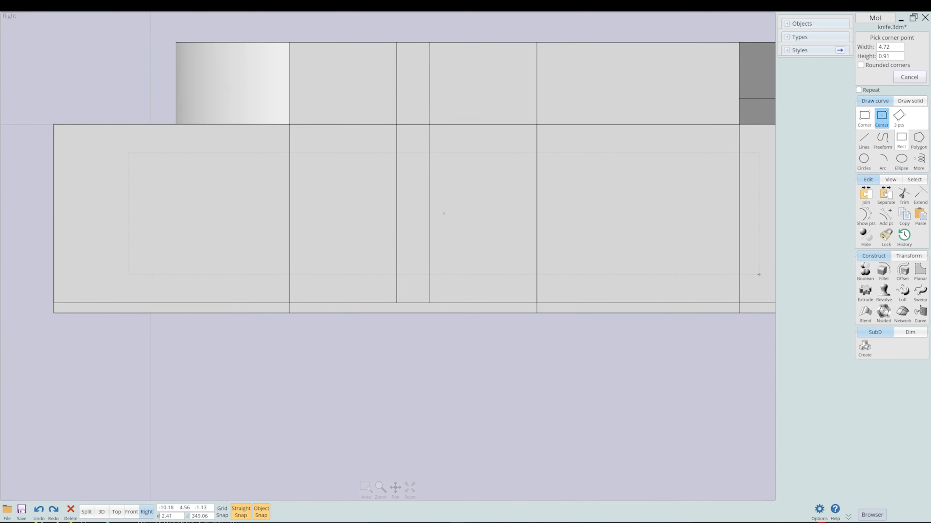
click(759, 251)
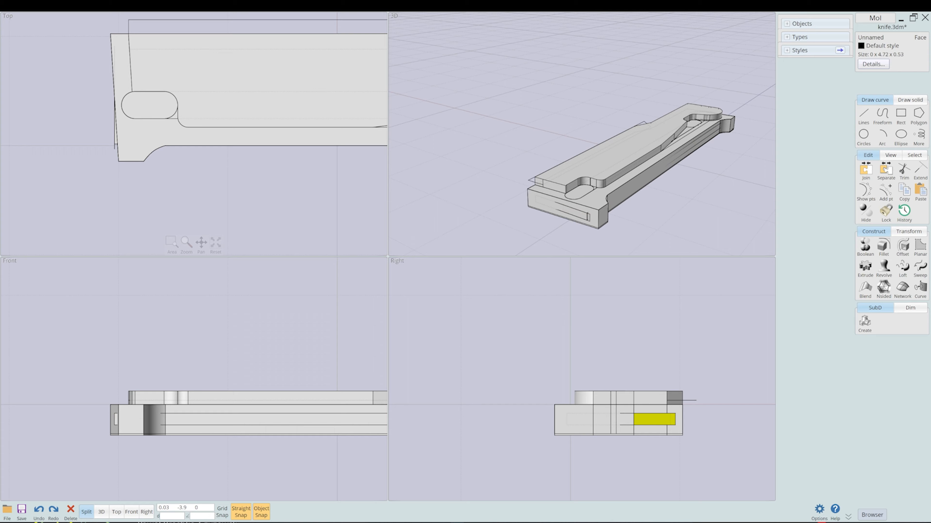
- Extend the rectangular piece past both ends of the handle into a bar about 27.49 long, 4 wide and 0.53 thick
scroll(699, 440, up, 5)
click(607, 396)
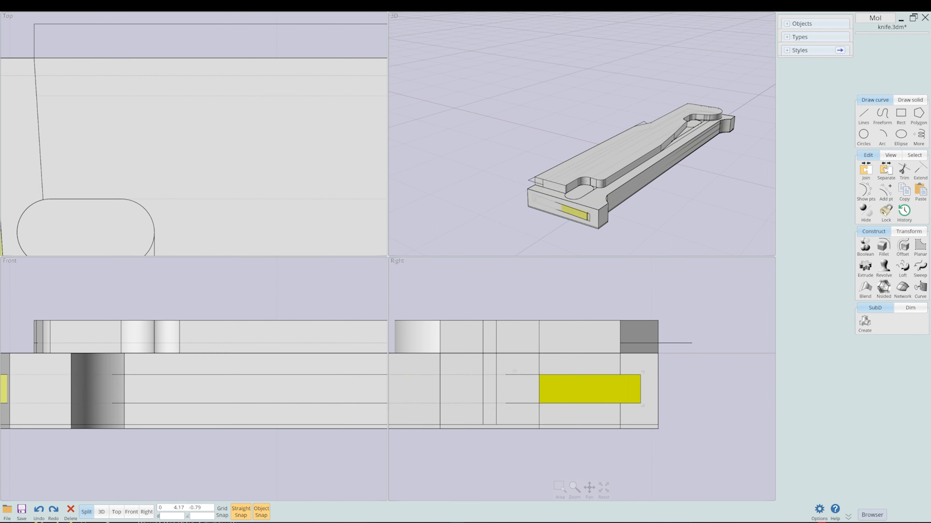
scroll(217, 116, down, 5)
drag(113, 195, 71, 195)
scroll(128, 199, up, 10)
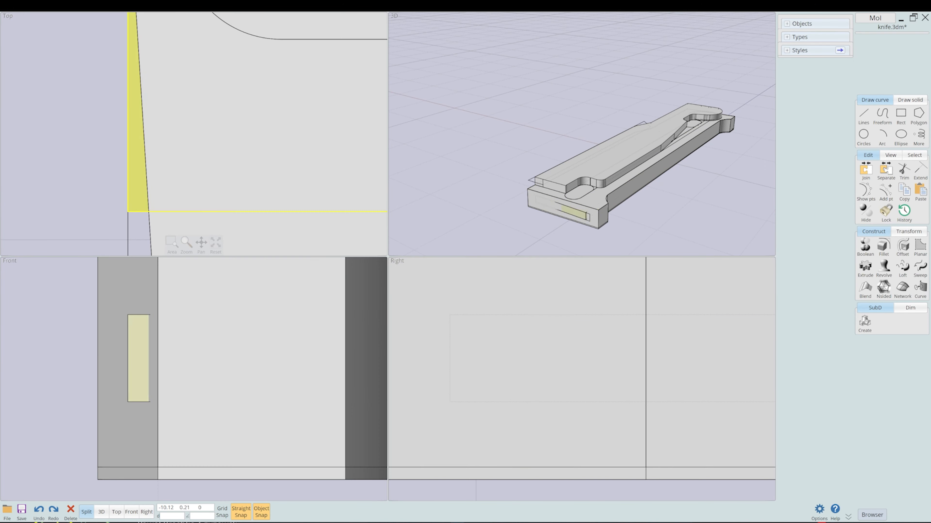
scroll(133, 217, down, 5)
drag(135, 210, 107, 211)
scroll(56, 220, down, 10)
scroll(295, 378, up, 12)
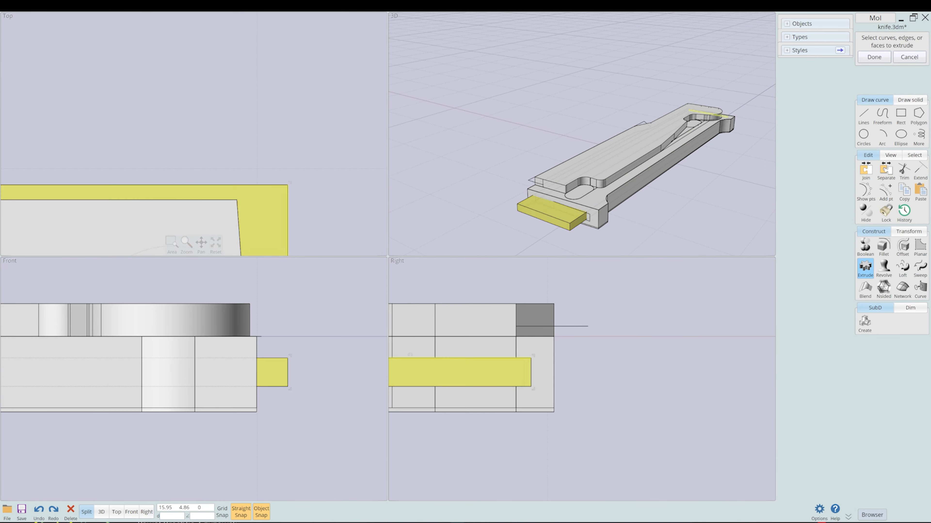
key(Escape)
scroll(296, 379, down, 8)
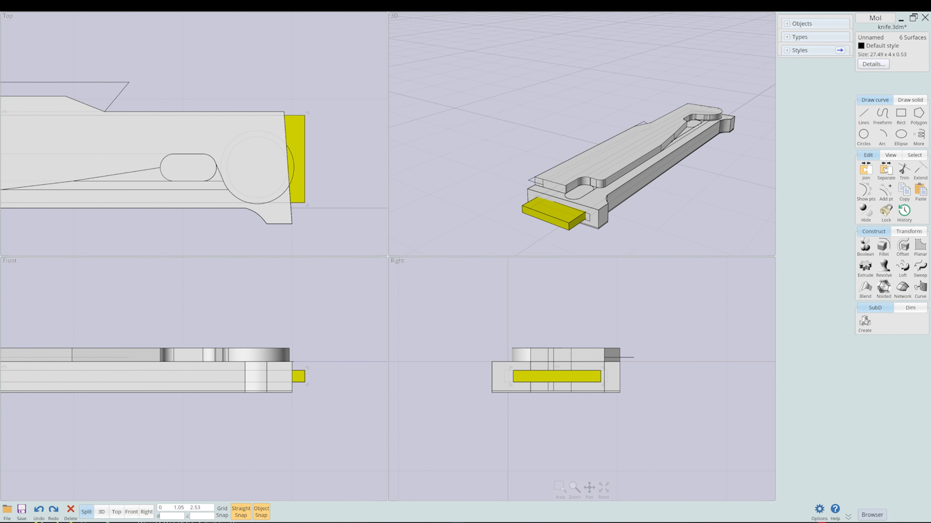
- Remove the earlier rectangular opening from the handle body and join its surfaces back together
click(719, 127)
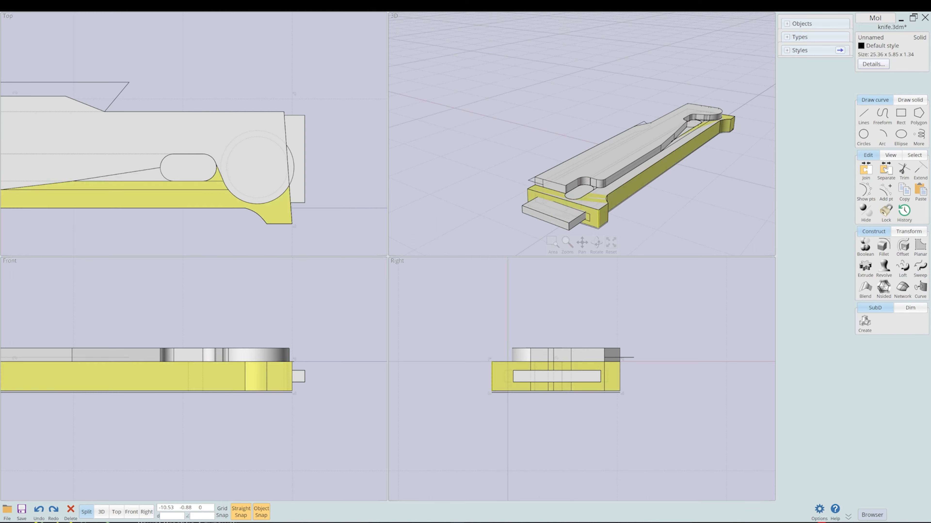
click(690, 127)
key(Delete)
right_drag(645, 136, 677, 147)
click(634, 94)
click(570, 209)
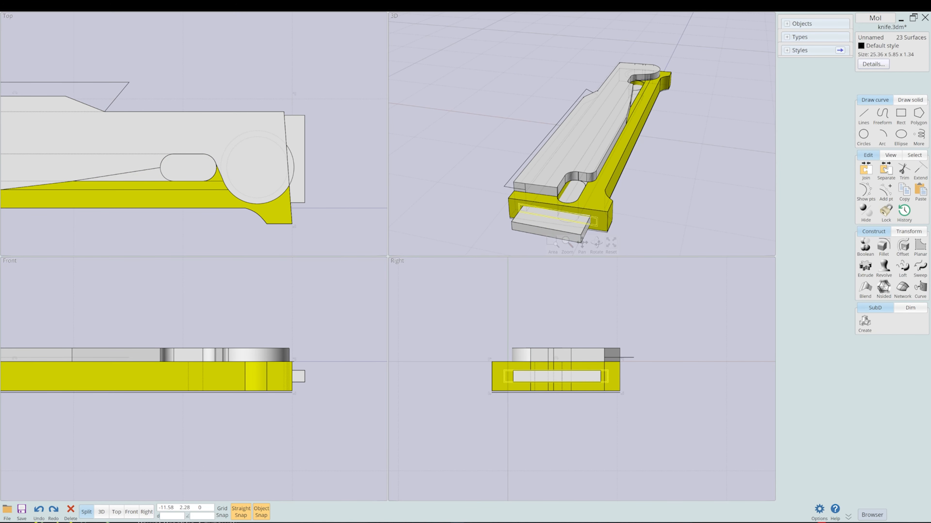
key(ctrl+j)
- Subtract the long rectangular bar from the handle body with a Boolean difference
scroll(566, 224, down, 4)
key(d)
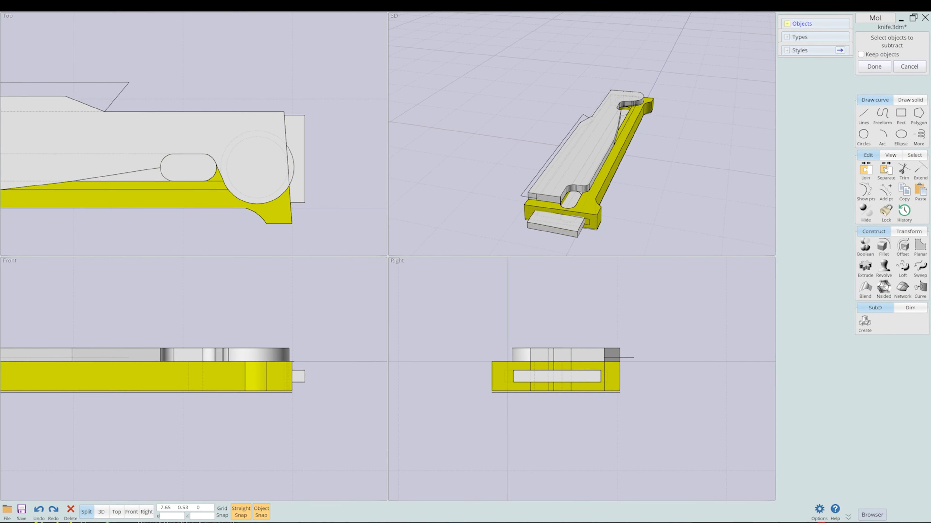
click(580, 161)
key(Return)
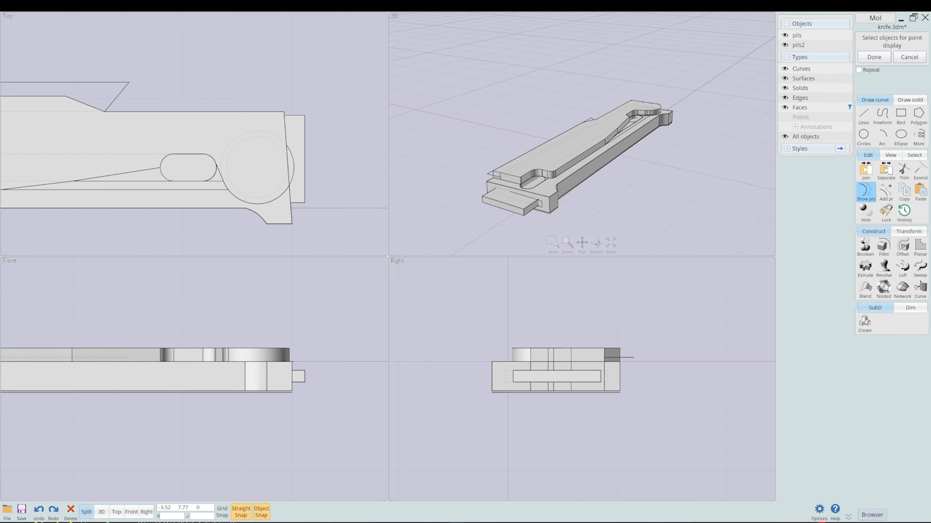
- Delete the leftover bar protruding from the opening in the handle's end
click(102, 512)
right_drag(458, 278, 571, 227)
scroll(513, 272, up, 5)
key(Escape)
right_drag(476, 257, 494, 294)
key(Delete)
click(87, 512)
click(635, 330)
right_drag(550, 128, 605, 176)
click(586, 157)
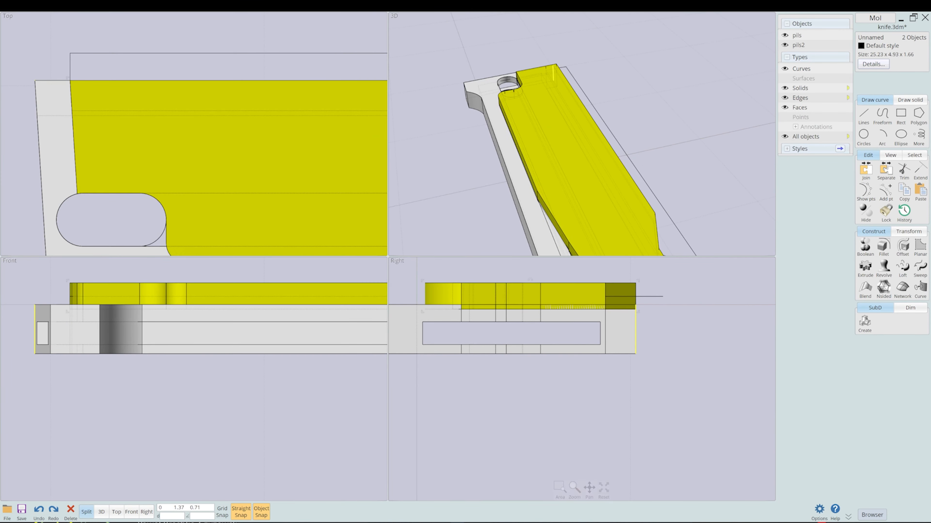
click(117, 513)
drag(397, 190, 397, 183)
key(ctrl+z)
- Extrude individual side faces of the upper solid one after another to adjust its outline
click(101, 512)
right_drag(403, 279, 278, 235)
click(266, 197)
key(s)
key(e)
scroll(315, 195, up, 5)
right_drag(440, 220, 367, 301)
click(227, 335)
click(361, 293)
key(e)
click(442, 319)
click(526, 339)
key(s)
right_drag(403, 257, 458, 348)
key(e)
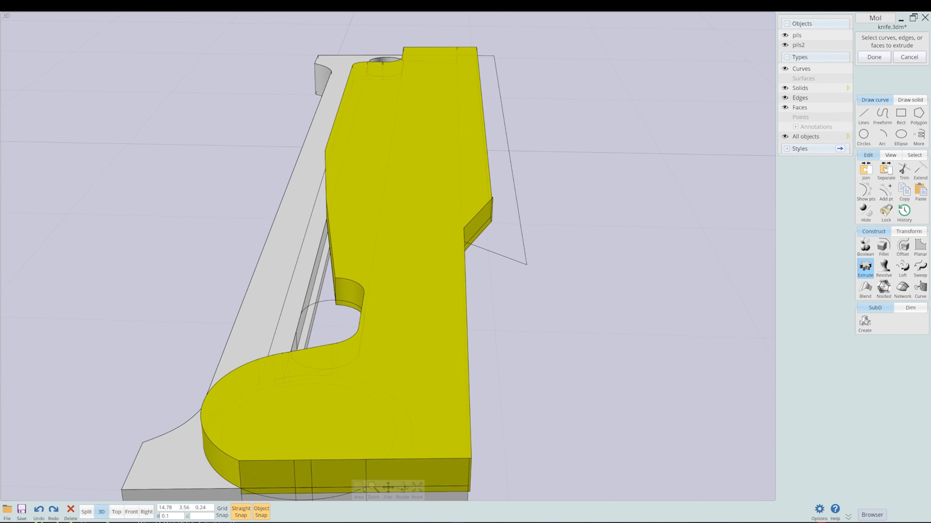
key(Escape)
- Extrude the end face of the upper solid beside its rounded corner by about 0.05
click(421, 275)
key(m)
click(407, 278)
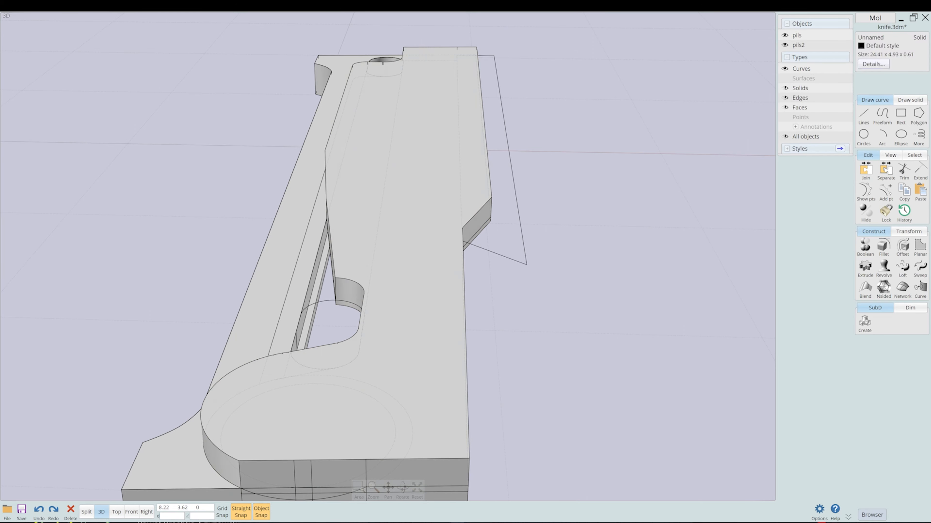
middle_drag(425, 472, 429, 313)
click(425, 313)
click(281, 316)
mouse_move(330, 316)
right_down()
mouse_move(205, 300)
mouse_move(316, 316)
right_up()
key(Delete)
click(285, 316)
key(e)
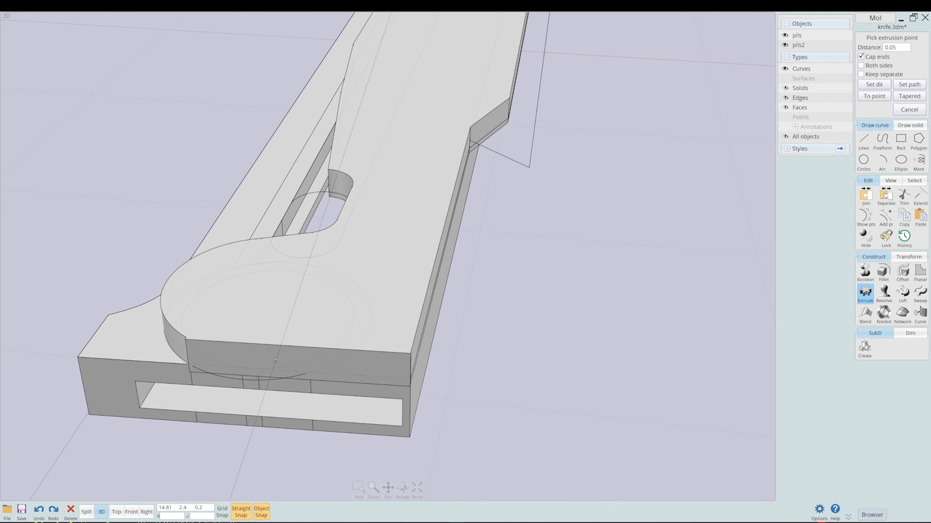
click(276, 361)
- Extrude the narrow side face at the upper solid's angled notch by about 0.04
right_drag(403, 330, 513, 286)
click(374, 244)
key(e)
click(257, 294)
key(e)
scroll(472, 139, up, 10)
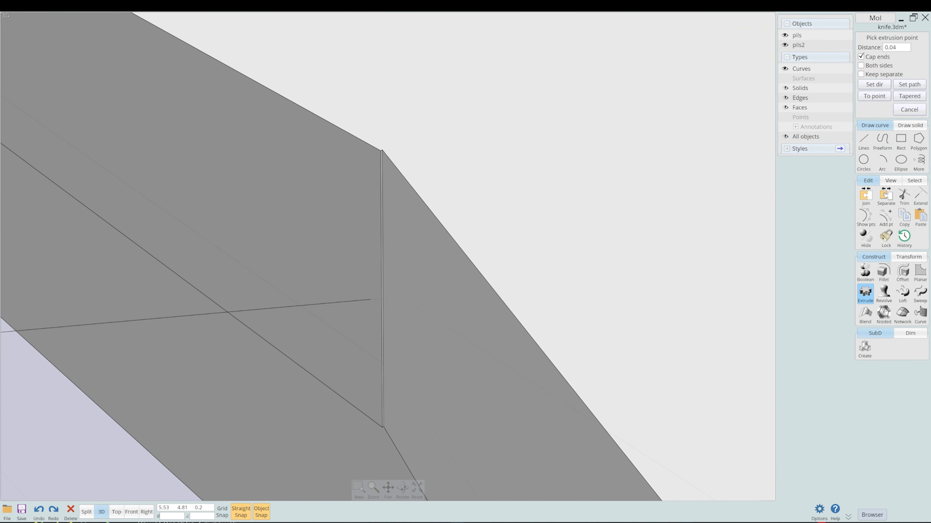
click(382, 299)
- Extrude the adjoining face at the corner of the upper solid's notch by about 0.02
scroll(382, 257, down, 10)
click(432, 288)
key(e)
scroll(366, 245, up, 10)
right_drag(366, 245, 411, 234)
scroll(304, 220, down, 6)
scroll(311, 414, down, 2)
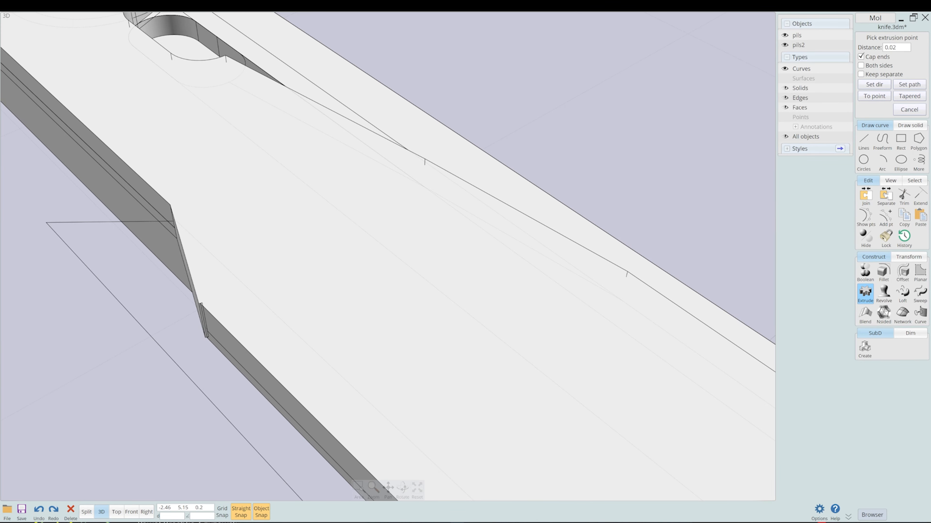
click(207, 336)
scroll(367, 257, down, 10)
right_drag(403, 294, 330, 220)
scroll(472, 171, up, 8)
click(410, 234)
scroll(440, 234, up, 8)
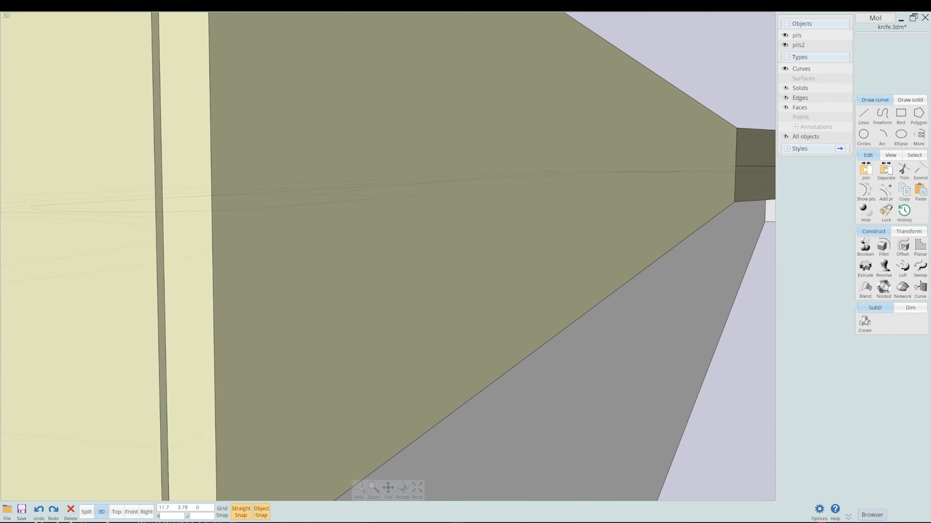
scroll(499, 220, down, 8)
click(499, 208)
key(e)
click(498, 286)
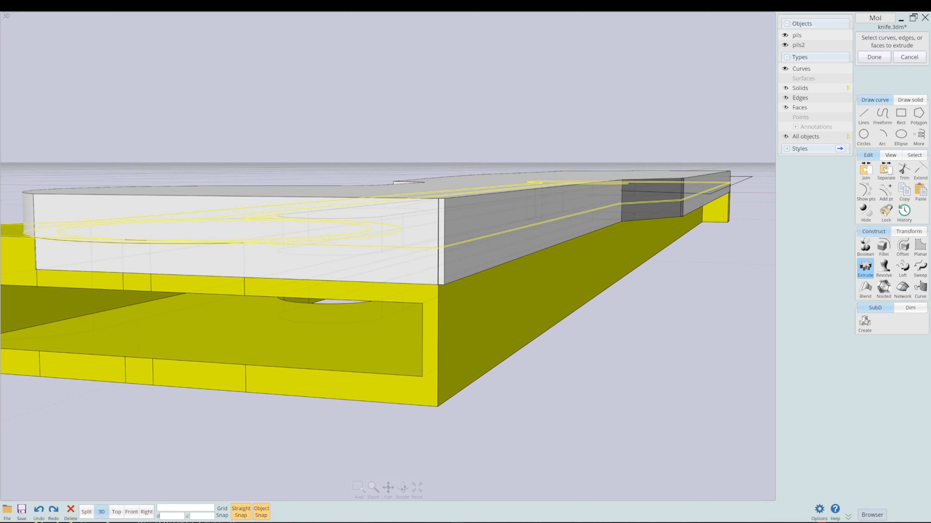
click(410, 238)
right_click(411, 239)
- Isolate the lower solid with the long slot and turn it to face its recessed surface
click(410, 238)
key(i)
scroll(440, 235, down, 8)
right_drag(439, 183, 469, 293)
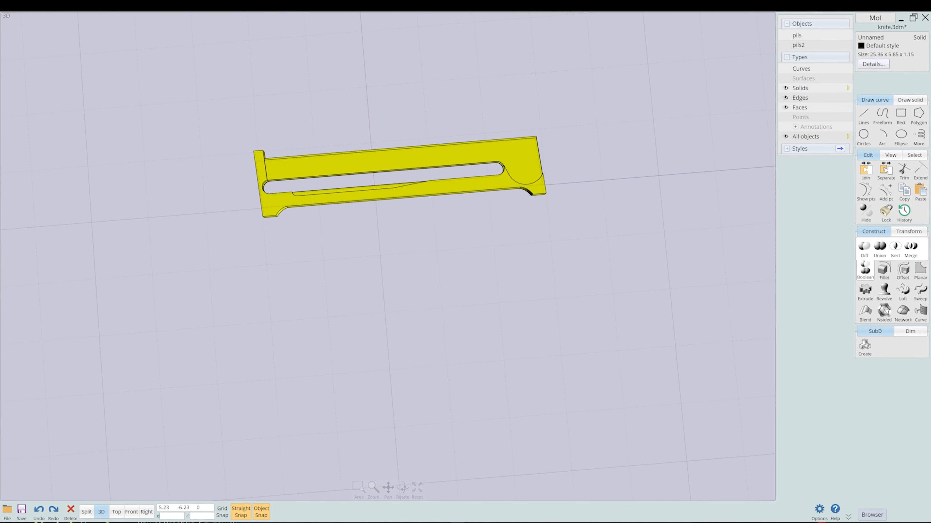
scroll(475, 158, up, 6)
click(440, 242)
scroll(476, 234, up, 4)
- Try to extract the short flat wall between the rounded recess and the long slot's end on the lower solid
key(d)
click(620, 120)
right_click(619, 119)
right_drag(550, 183, 381, 253)
click(381, 252)
scroll(389, 238, up, 4)
click(382, 254)
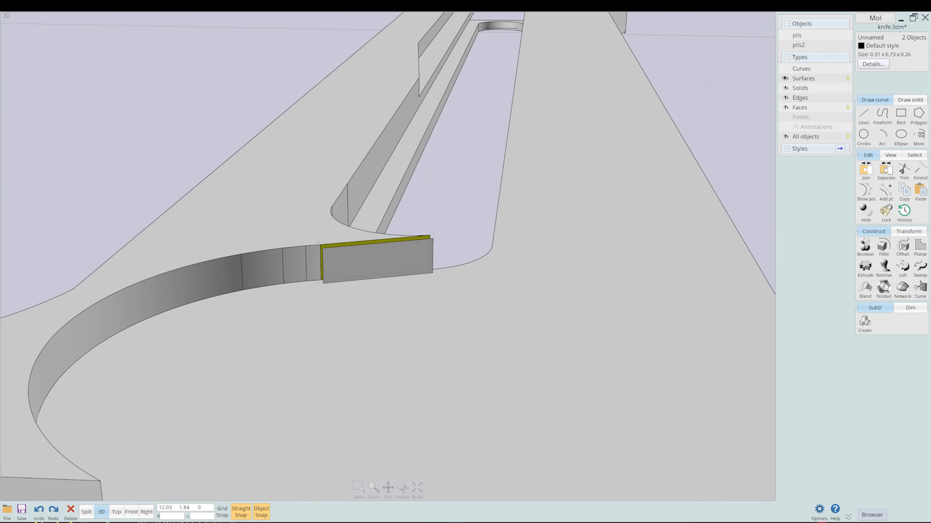
click(382, 253)
- Try rotating the extracted wall surface by 90 degrees in the top view and undo back to the complete assembly
click(87, 512)
right_click(217, 243)
click(116, 512)
scroll(605, 270, up, 8)
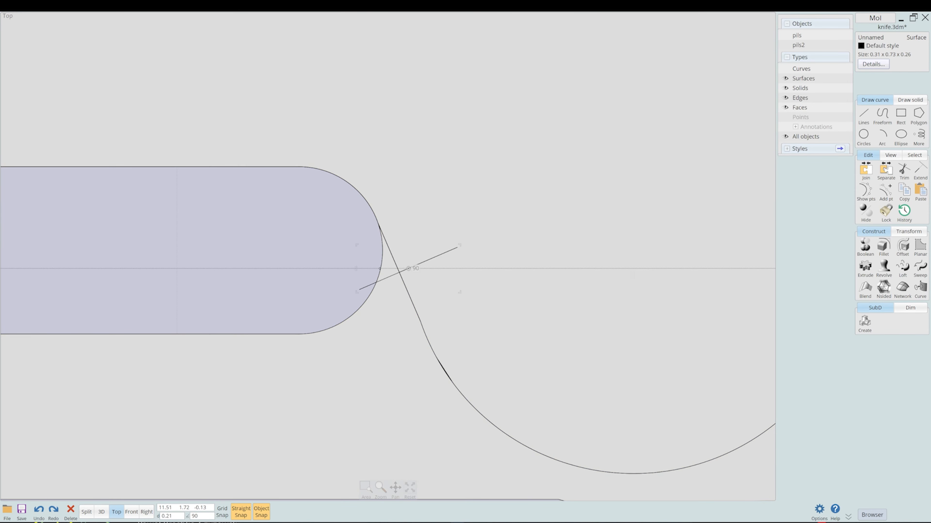
click(102, 512)
key(ctrl+z)
key(ctrl+z)
key(ctrl+z)
key(ctrl+z)
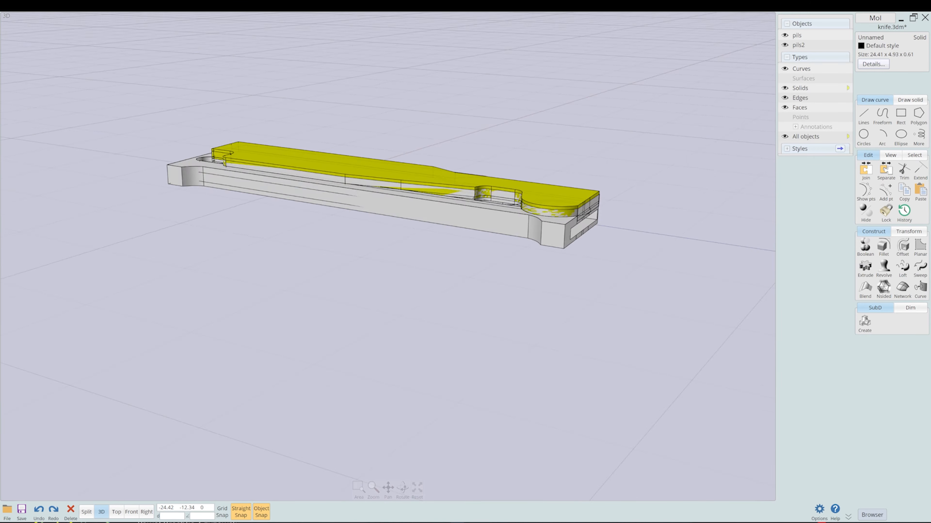
- Extrude the upper solid's large top face downward so the part is about 0.34 thick
right_drag(403, 238, 550, 220)
scroll(421, 264, up, 5)
click(422, 264)
right_drag(440, 256, 421, 242)
click(549, 271)
right_drag(548, 282, 596, 283)
key(m)
click(551, 267)
click(549, 290)
click(572, 264)
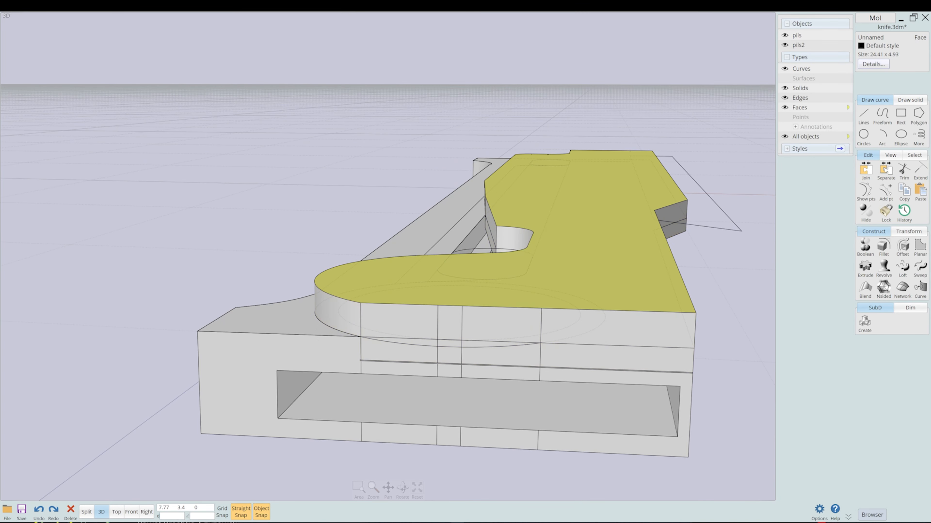
click(865, 269)
click(569, 198)
right_drag(389, 205, 586, 260)
click(550, 273)
- Extrude the short rounded slot profile near the handle's end into a solid about 1.16 high and hide the curves
middle_drag(330, 279, 483, 233)
click(367, 294)
right_drag(367, 293, 396, 242)
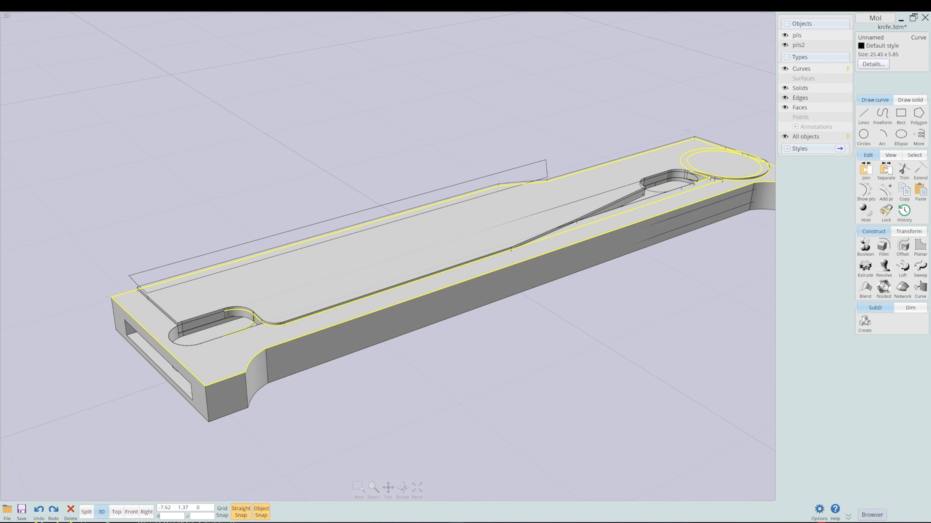
click(253, 325)
key(ctrl+z)
click(224, 337)
click(865, 269)
right_drag(219, 367, 315, 345)
click(244, 256)
click(785, 68)
click(278, 326)
scroll(302, 320, up, 5)
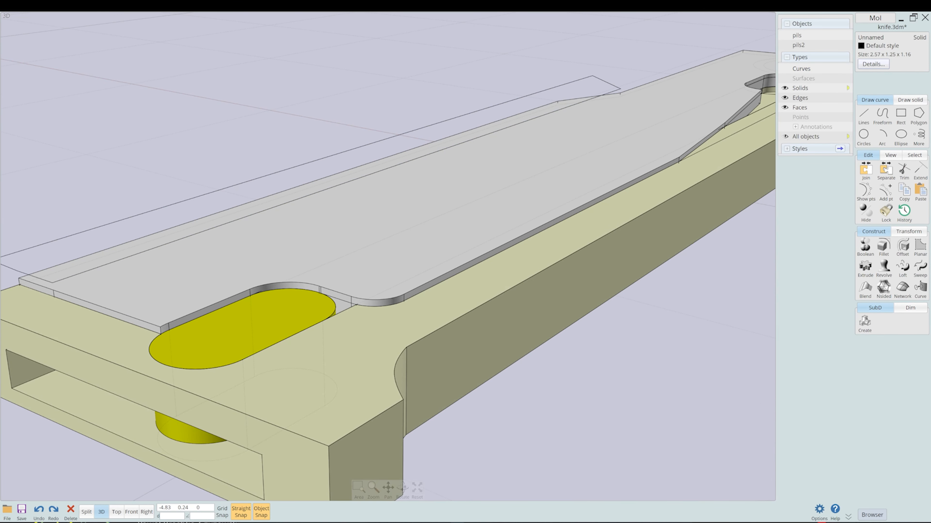
- Try a 0.2 chamfer on the five connected top edges along the lower solid's recessed long side
scroll(513, 150, down, 3)
click(502, 139)
click(479, 183)
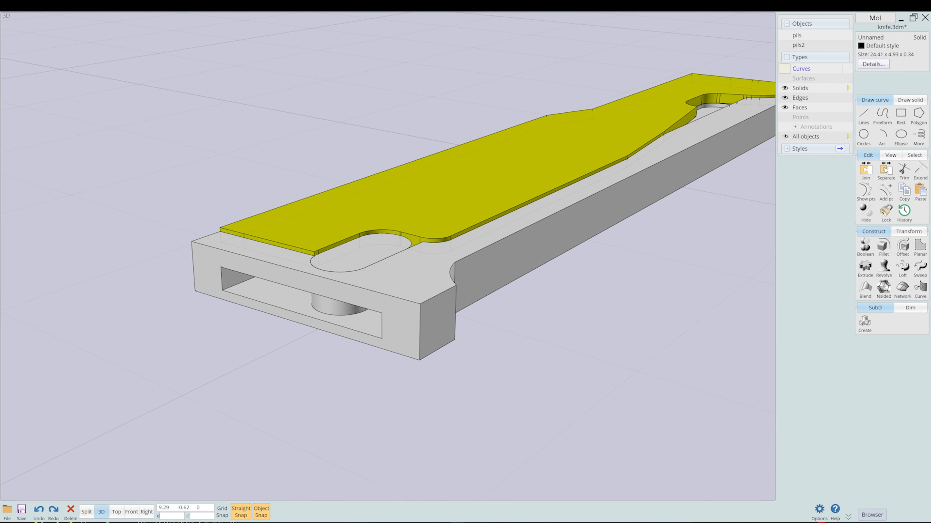
scroll(158, 158, up, 2)
key(Escape)
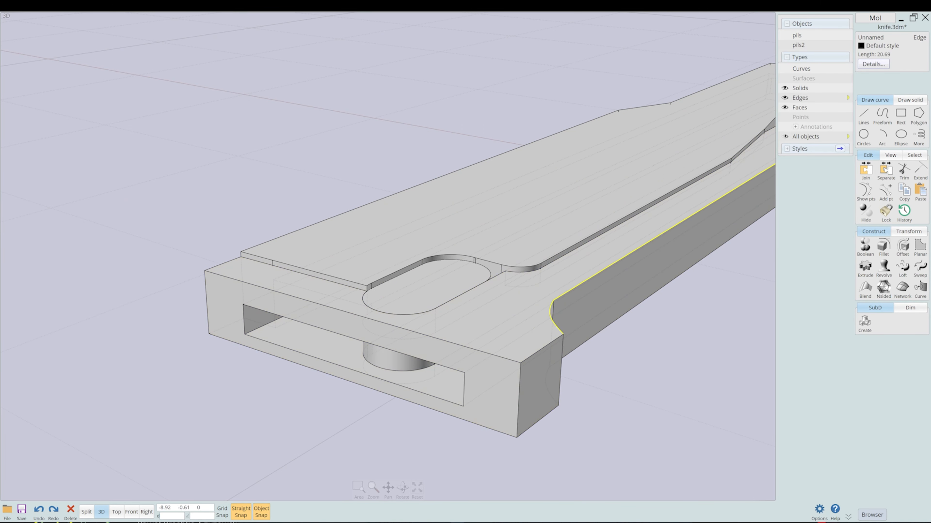
scroll(387, 257, down, 4)
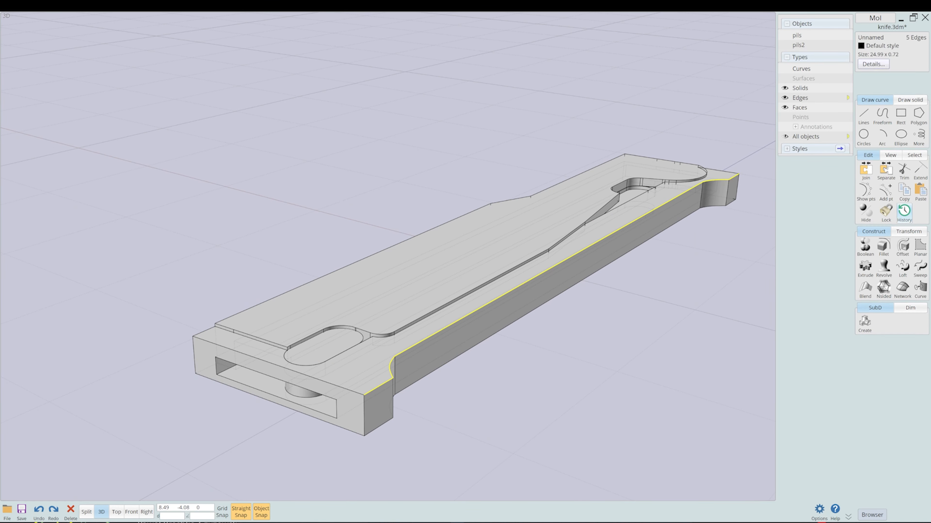
click(884, 247)
click(883, 250)
scroll(652, 204, up, 4)
key(Return)
right_drag(458, 330, 513, 257)
- Check the chamfer preview in the split view and from above, and cancel it
click(86, 513)
right_drag(571, 146, 553, 220)
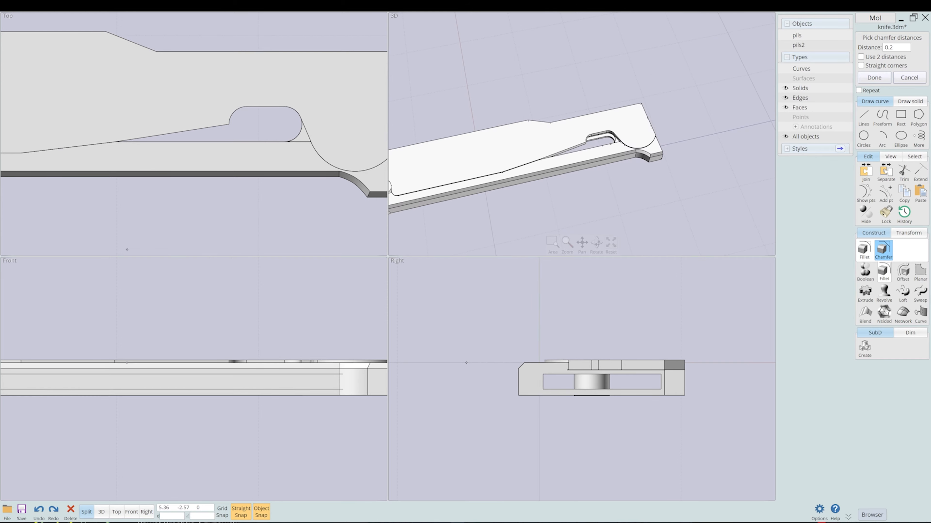
scroll(682, 128, up, 4)
scroll(648, 147, down, 4)
click(101, 512)
middle_drag(586, 187, 531, 198)
key(Escape)
click(671, 190)
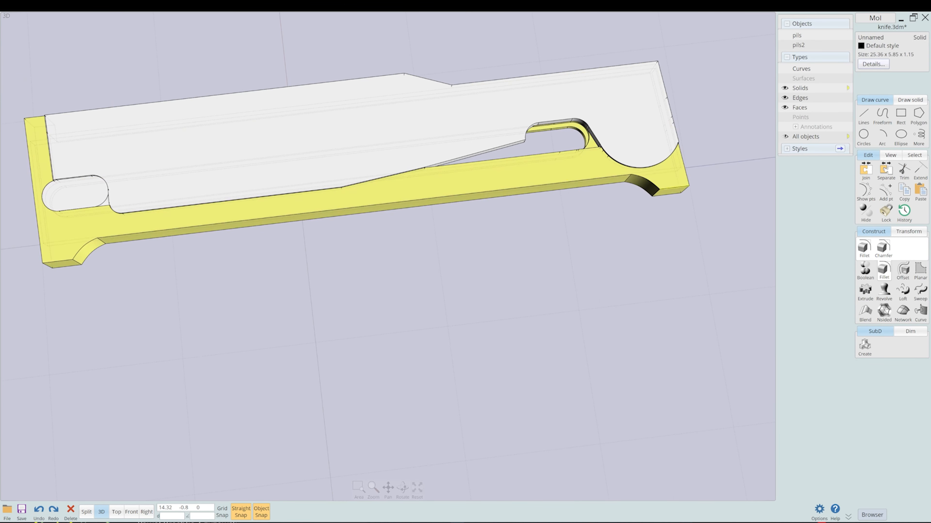
right_drag(601, 325, 638, 220)
click(883, 248)
key(Escape)
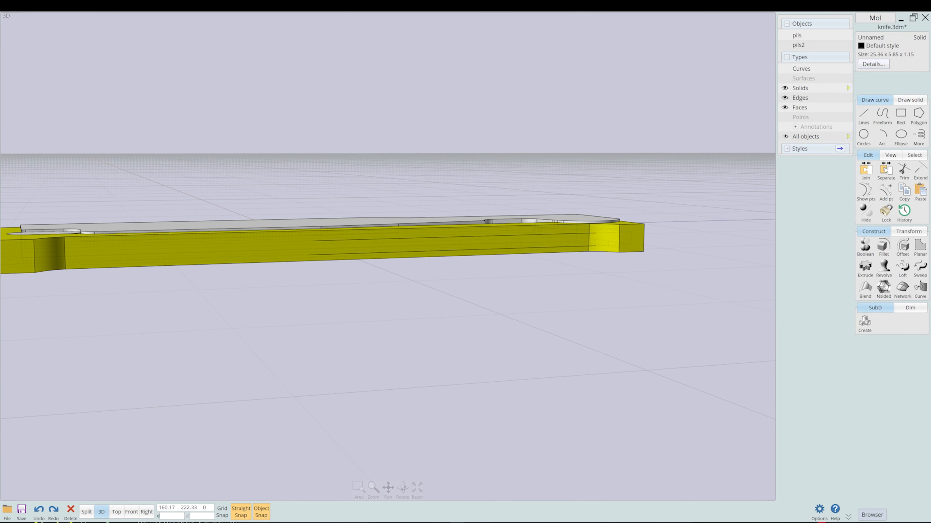
- Isolate the lower solid and show it alone in the top view
right_drag(389, 311, 542, 315)
click(319, 249)
click(330, 250)
mouse_move(388, 256)
right_down()
mouse_move(403, 367)
mouse_move(388, 257)
right_up()
scroll(388, 257, down, 4)
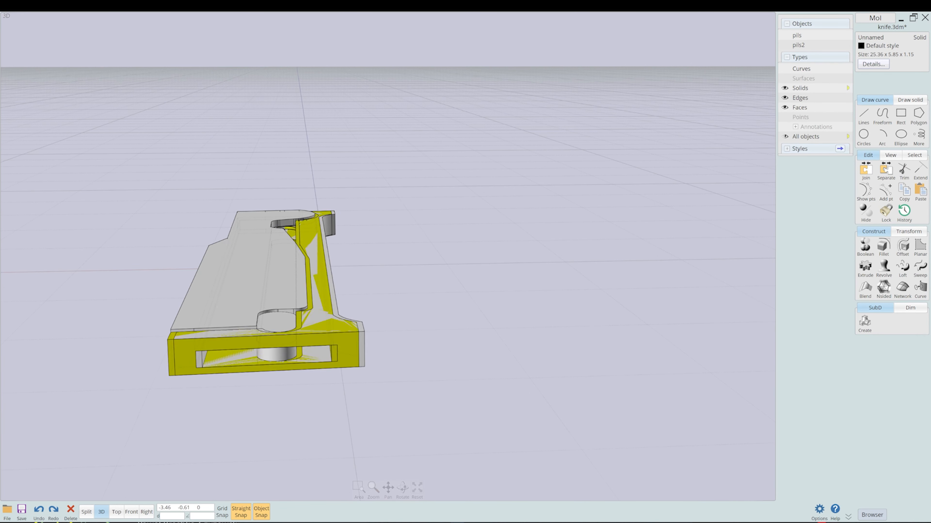
right_click(866, 213)
click(87, 512)
scroll(227, 147, down, 5)
click(116, 512)
- Draw a straight line lengthwise across the lower solid's recessed side and try to merge it with the solid
click(551, 310)
click(865, 246)
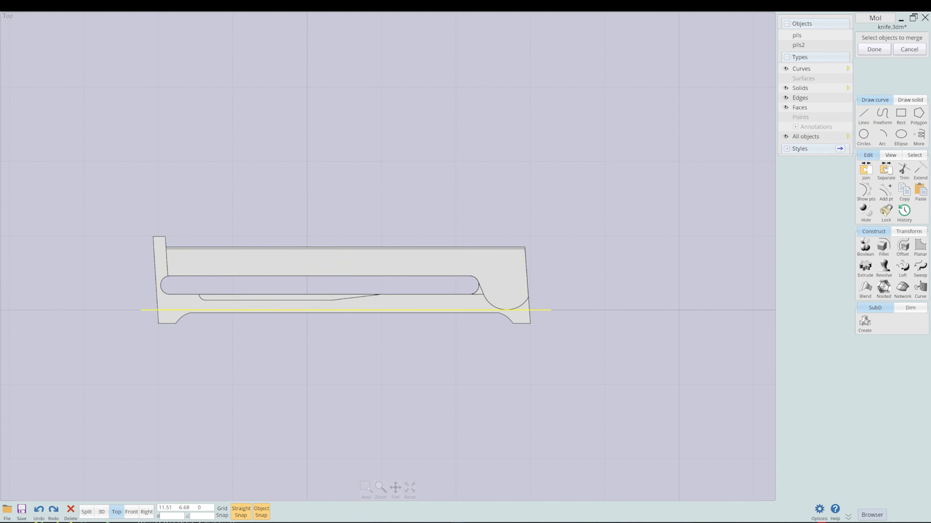
click(86, 512)
click(102, 512)
scroll(330, 294, up, 4)
click(322, 293)
right_drag(389, 257, 476, 367)
click(865, 246)
key(Escape)
- Try again to chamfer the five outer top edges, including the curved notches at both ends of the long side
click(367, 201)
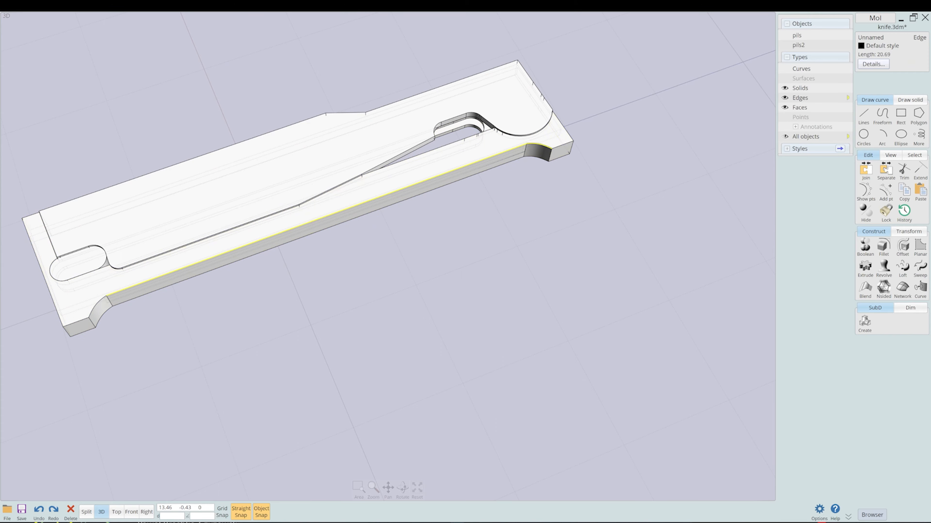
right_drag(403, 330, 494, 294)
click(883, 247)
click(883, 248)
scroll(366, 256, up, 4)
right_drag(440, 330, 476, 238)
key(Escape)
click(883, 246)
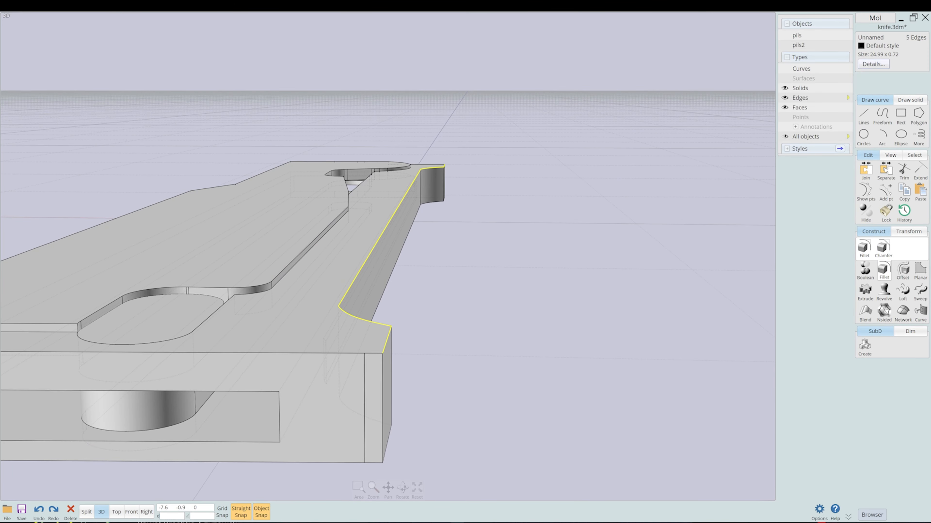
right_drag(316, 420, 513, 410)
click(256, 418)
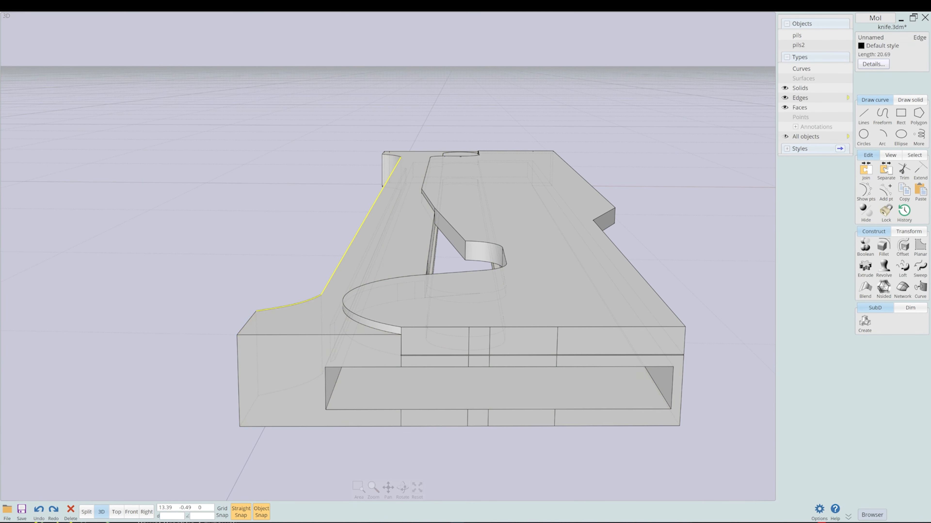
- Delete a face of the lower solid beside its recessed long side
click(289, 305)
right_drag(366, 330, 513, 275)
click(530, 229)
right_drag(403, 311, 367, 323)
click(471, 287)
key(Delete)
click(367, 396)
- Build a planar surface over the opened area of the lower solid and join it to the body
click(920, 247)
click(586, 242)
click(47, 279)
click(238, 198)
click(238, 198)
click(367, 168)
click(874, 69)
click(220, 264)
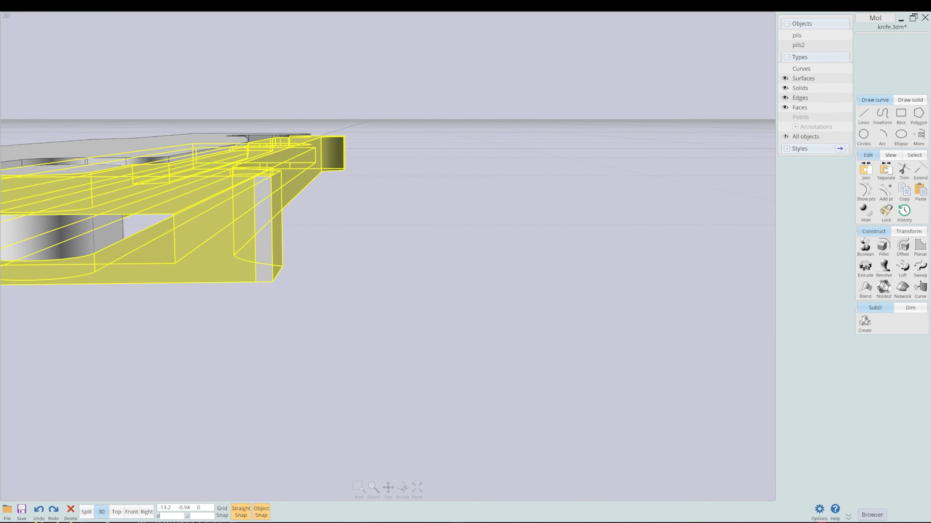
click(865, 170)
click(403, 348)
click(271, 162)
- Try a 0.2 chamfer on the rebuilt solid's outer top edges, and undo it together with the face repair
right_drag(403, 293, 495, 348)
scroll(366, 165, down, 5)
click(883, 247)
click(883, 250)
scroll(390, 147, up, 3)
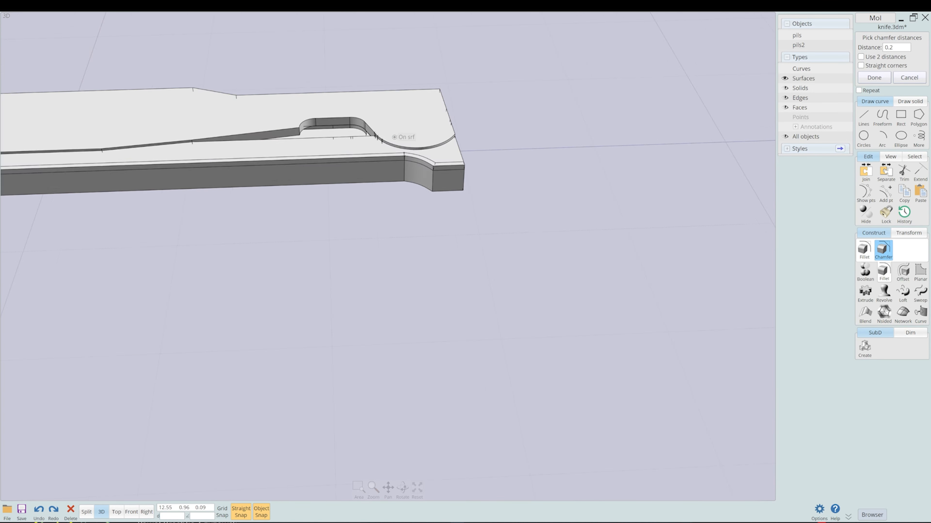
right_drag(549, 312, 384, 227)
right_click(377, 189)
key(ctrl+z)
key(ctrl+z)
key(ctrl+z)
key(ctrl+z)
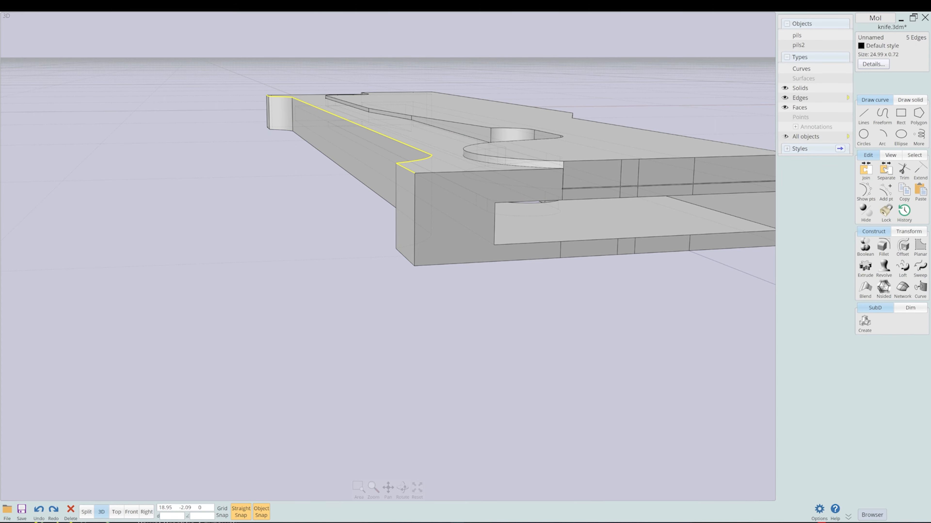
- Try a 0.36 chamfer along the lower solid's recessed side and both feet, and undo it
click(920, 246)
right_drag(476, 256, 505, 316)
click(293, 311)
click(367, 135)
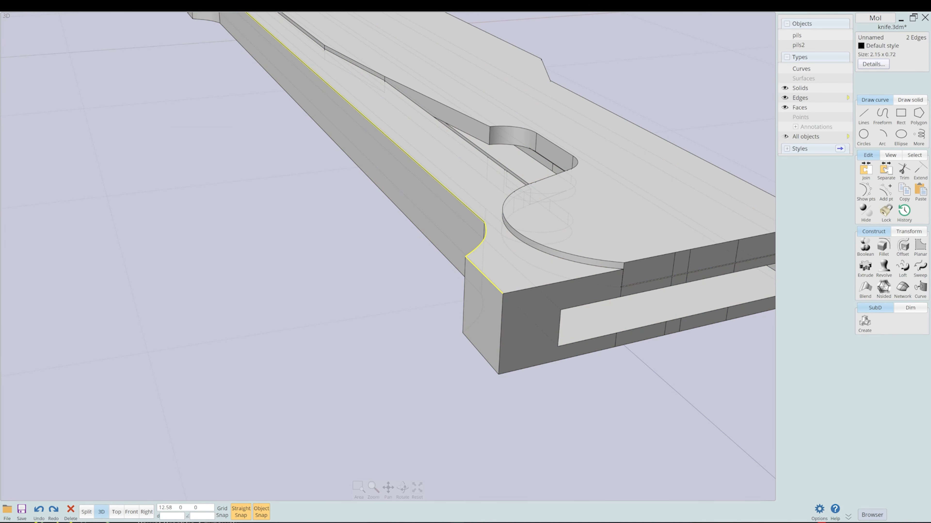
right_drag(329, 293, 550, 315)
click(343, 408)
click(883, 247)
click(883, 250)
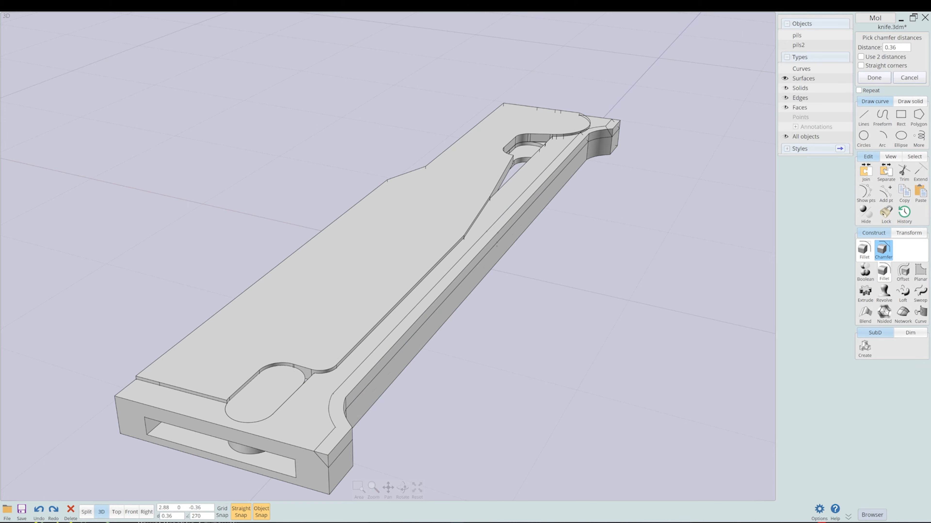
key(ctrl+z)
key(ctrl+z)
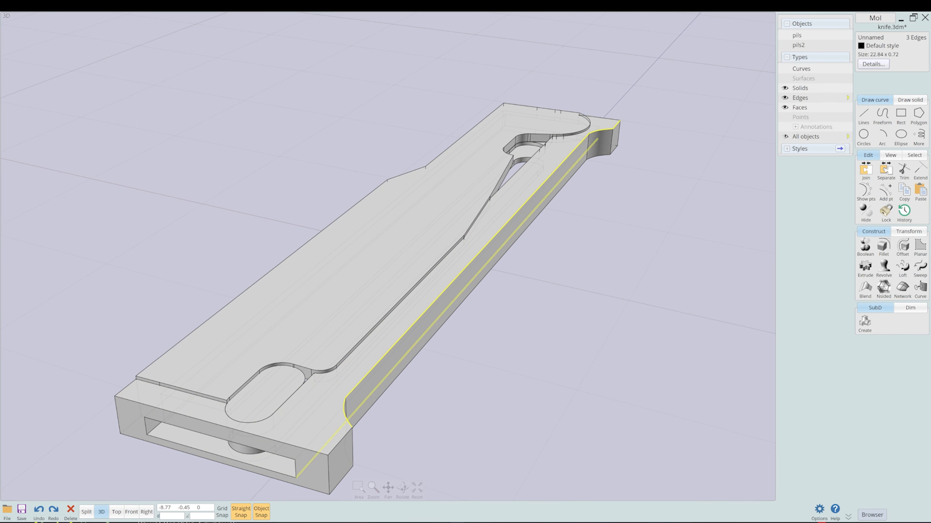
- Change the edge selection at the lower solid's near foot, retry the chamfer and undo it
click(340, 441)
click(883, 247)
click(884, 249)
scroll(465, 250, up, 6)
right_drag(403, 330, 330, 184)
key(ctrl+z)
- Apply a 0.3 chamfer along the lower solid's outer long edge, including the curved transitions and both feet
click(571, 279)
click(513, 162)
click(513, 161)
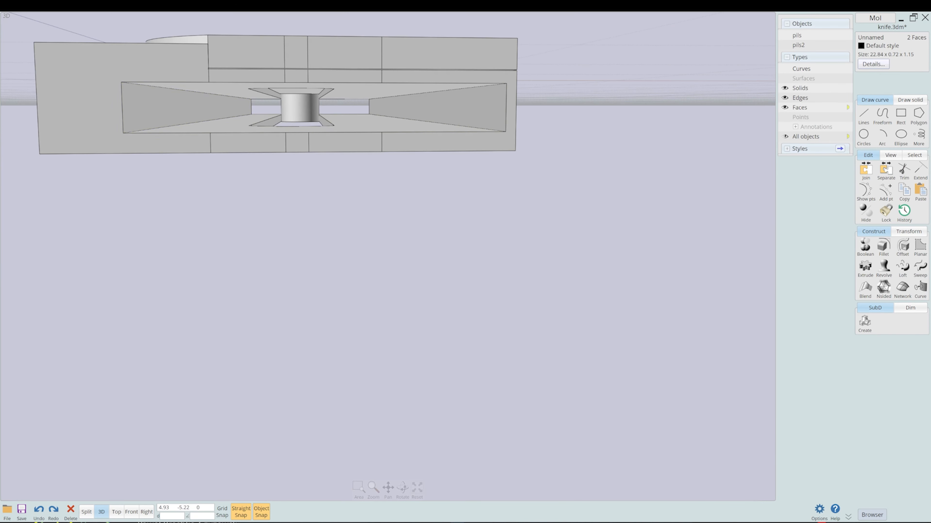
right_drag(367, 220, 366, 257)
click(865, 269)
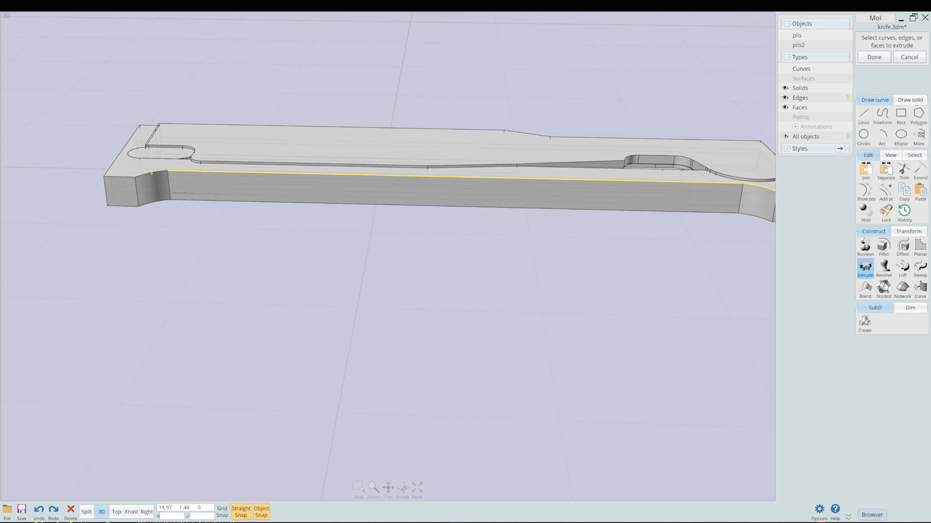
key(Return)
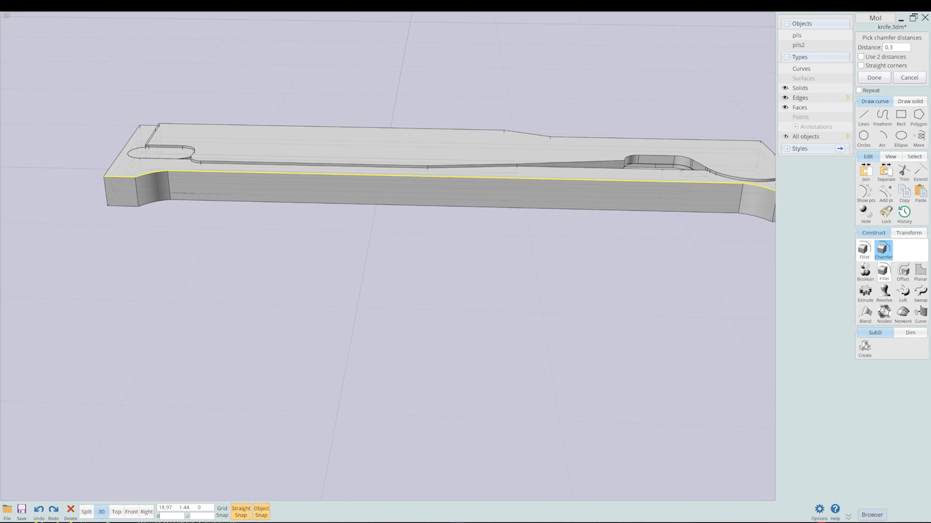
right_drag(293, 275, 458, 239)
scroll(458, 257, up, 5)
scroll(542, 190, down, 4)
right_click(542, 190)
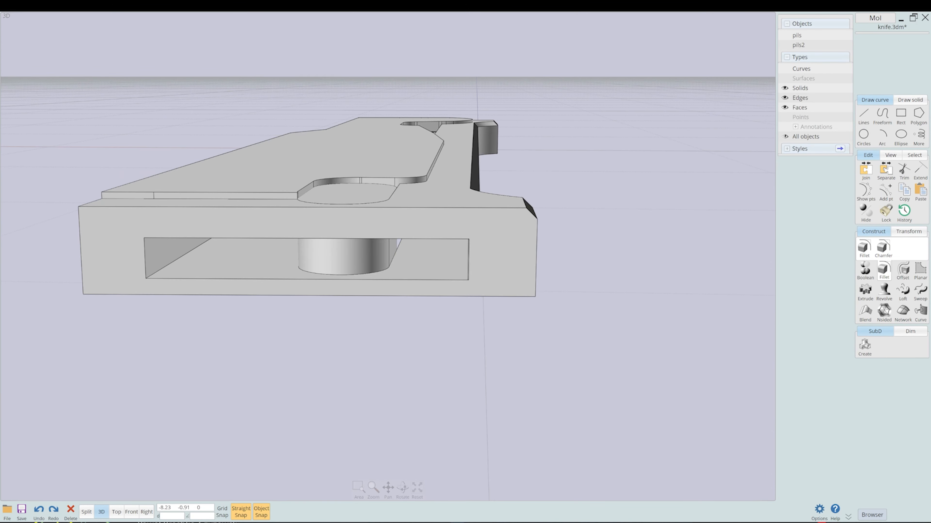
right_drag(542, 190, 345, 220)
scroll(345, 220, down, 1)
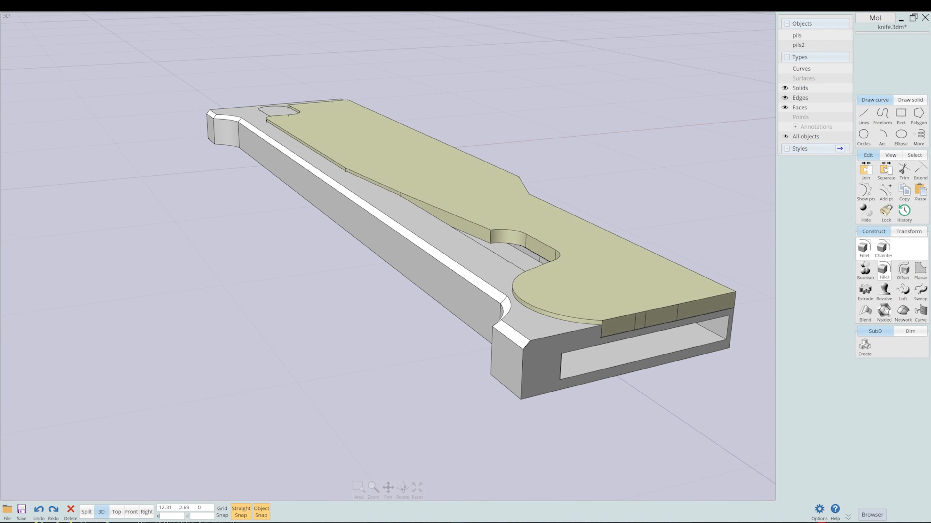
- Try a 0.05 chamfer along the upper solid's notched slot-side edges
drag(547, 149, 509, 189)
right_drag(509, 189, 386, 223)
scroll(387, 223, up, 5)
click(883, 250)
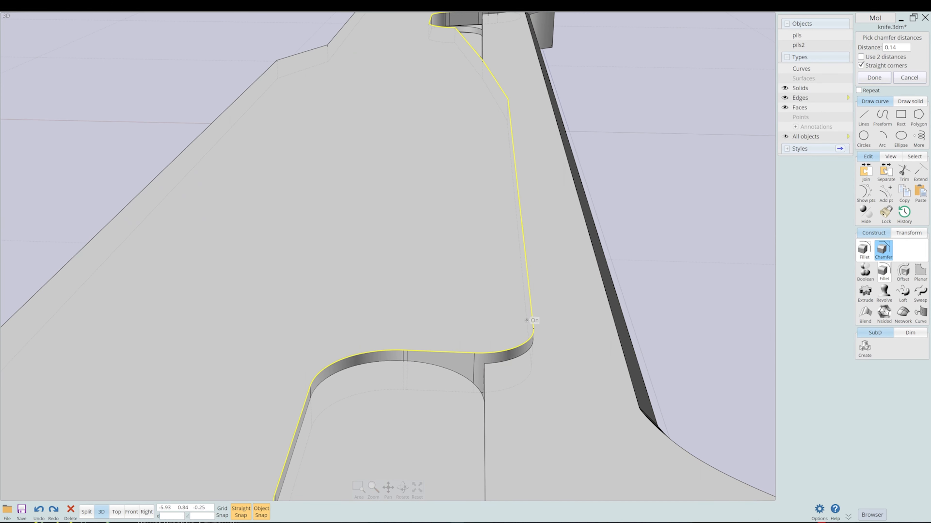
right_click(527, 320)
text(0.05)
key(Return)
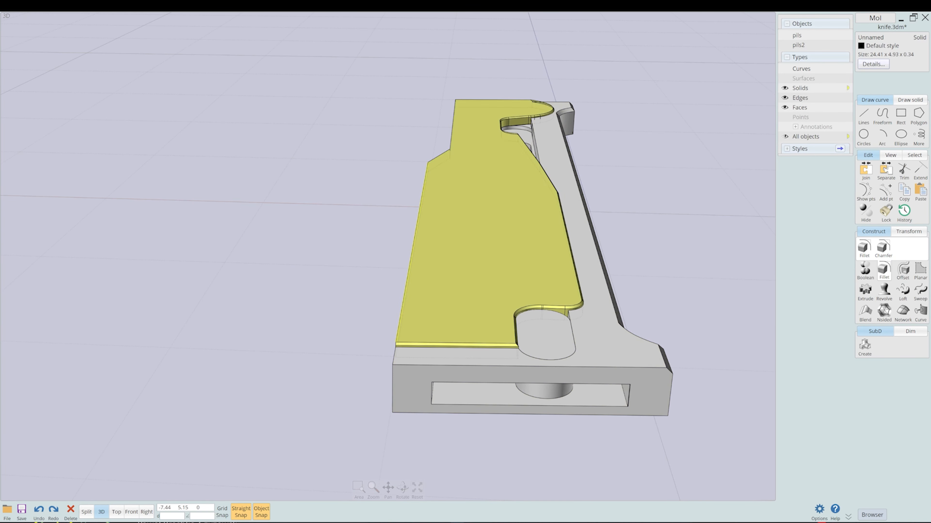
- Redo the chamfer on the lower solid's outer edge and try a 0.3 chamfer along the upper solid's back edges
click(557, 310)
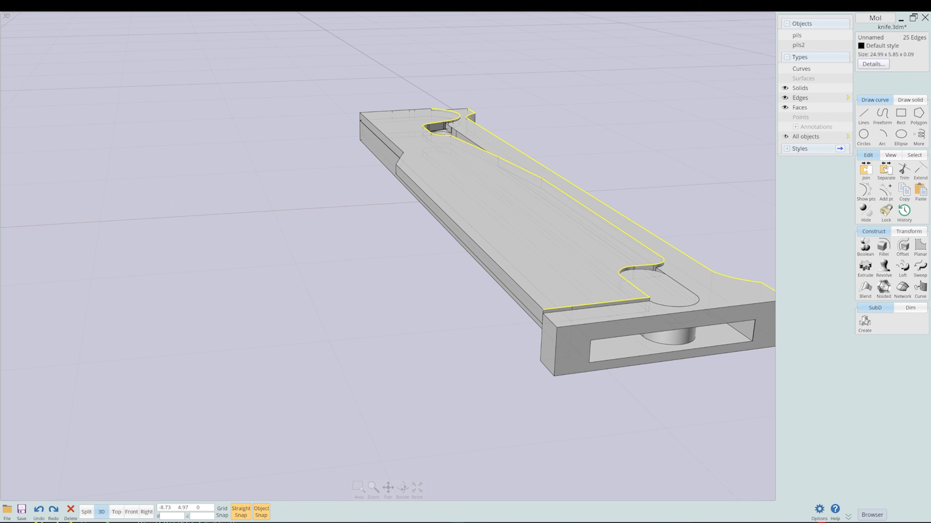
key(Return)
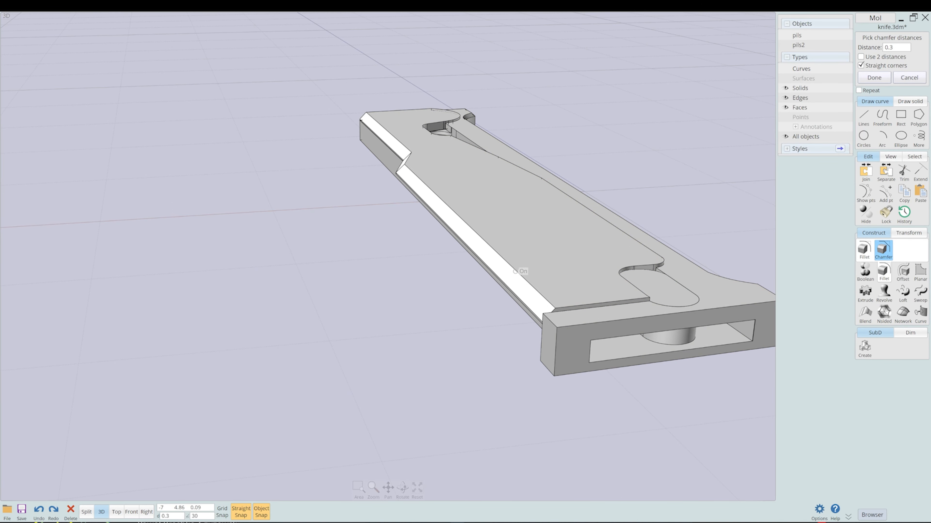
scroll(526, 267, up, 5)
scroll(526, 267, down, 5)
key(Return)
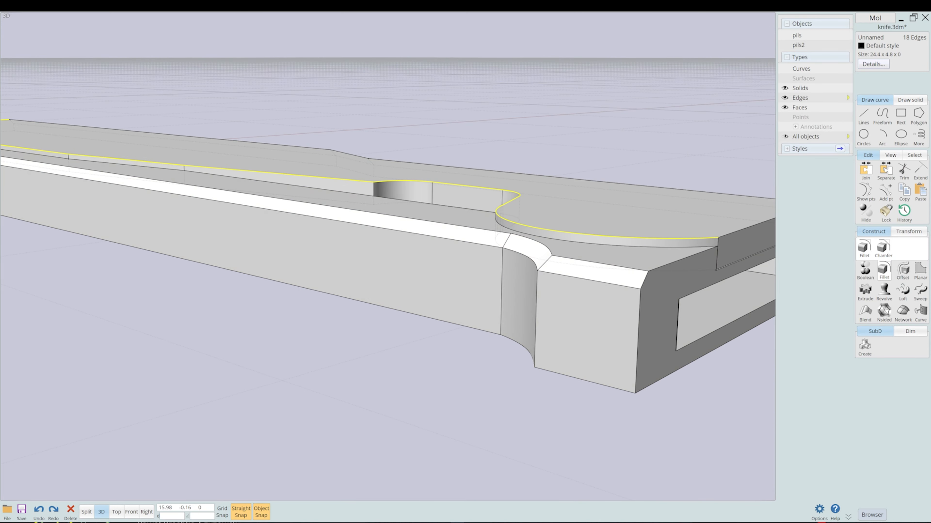
- Try a chamfer along the upper solid's notched edges and a rotation about the pivot end's arc centre
key(Return)
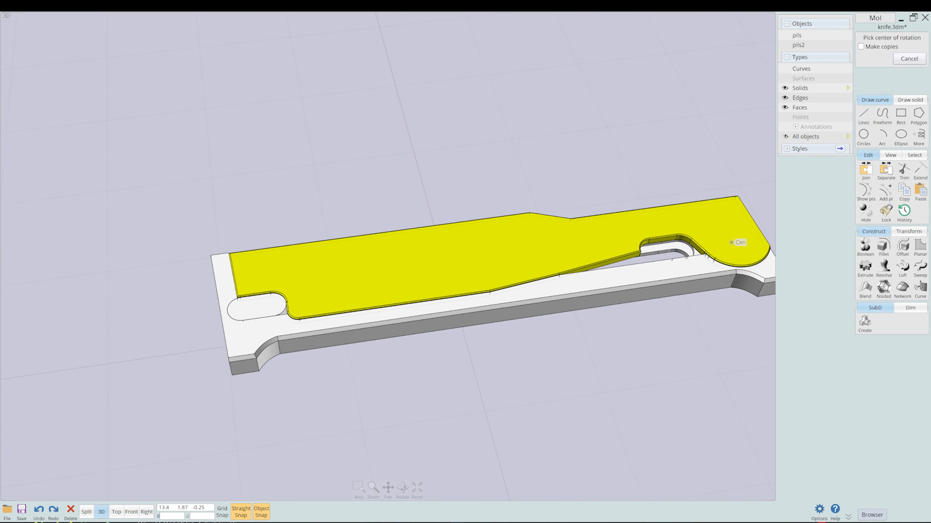
right_drag(388, 242, 352, 176)
scroll(404, 225, down, 5)
key(Escape)
key(Escape)
- Chamfer the three straight top edges along the upper solid's back, including the angled step
scroll(436, 248, up, 5)
scroll(377, 235, up, 5)
click(374, 253)
key(c)
click(500, 268)
key(Escape)
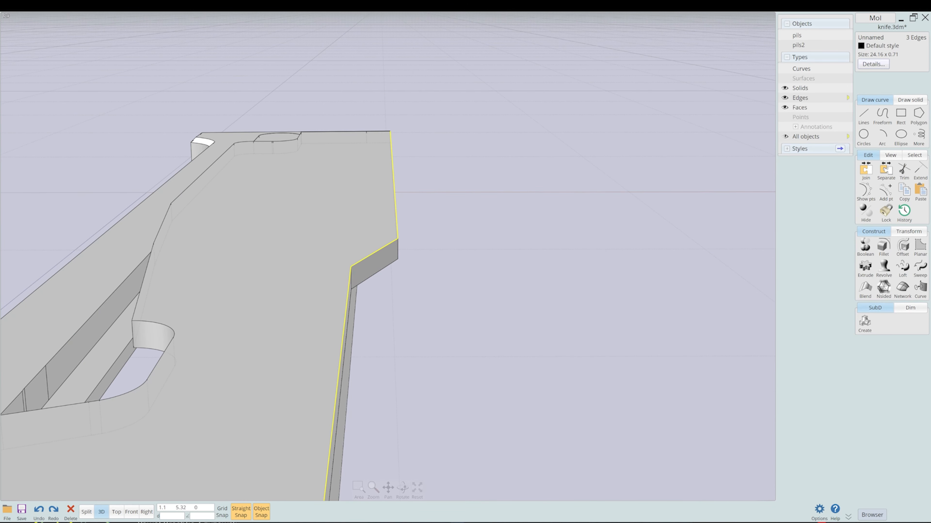
key(c)
click(513, 221)
scroll(402, 172, up, 4)
right_drag(402, 172, 403, 315)
- Chamfer the upper solid's notched slot-side edges from the rounded pivot end to the opposite end edge
scroll(493, 284, up, 3)
click(492, 287)
scroll(451, 299, down, 3)
right_click(403, 315)
click(396, 314)
double_click(396, 315)
middle_drag(433, 257, 388, 487)
click(883, 249)
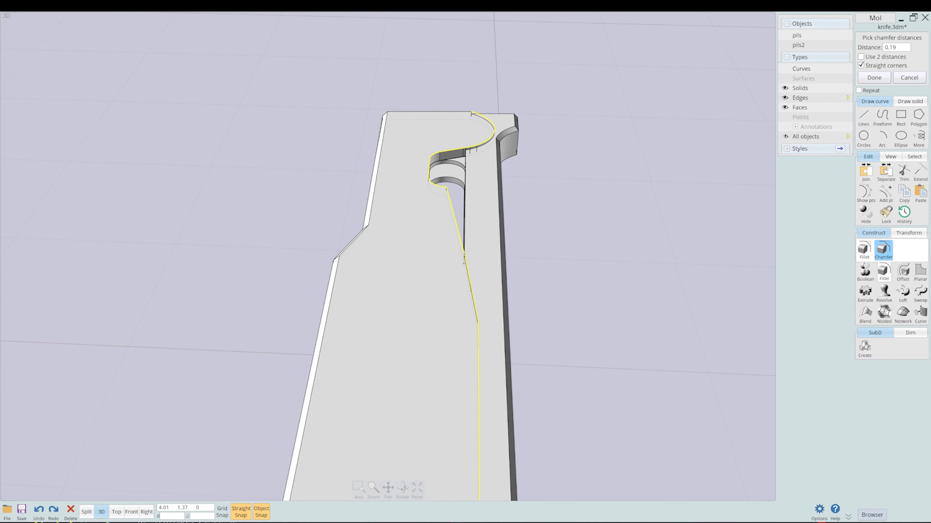
right_click(513, 330)
right_drag(513, 330, 469, 322)
double_click(245, 334)
click(266, 329)
right_drag(344, 315, 355, 267)
key(Escape)
- Draw a closed stepped polyline about 17.2 by 3.1 on the upper solid, inset from its outline, in the Top view
right_drag(528, 315, 531, 399)
click(116, 512)
middle_drag(233, 256, 413, 247)
key(ctrl+p)
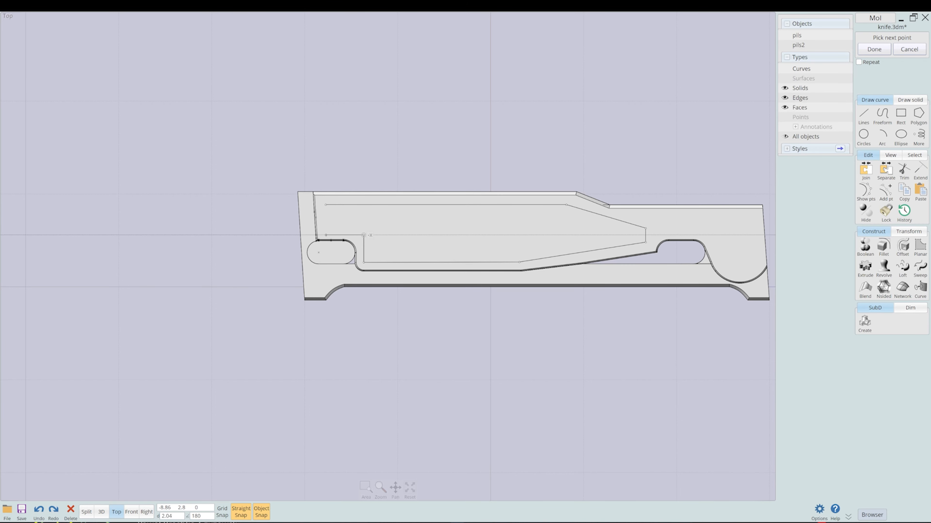
click(326, 235)
click(325, 205)
- Try a fillet of about 0.42 on the corners of the closed inset outline
click(883, 247)
click(864, 248)
right_click(368, 205)
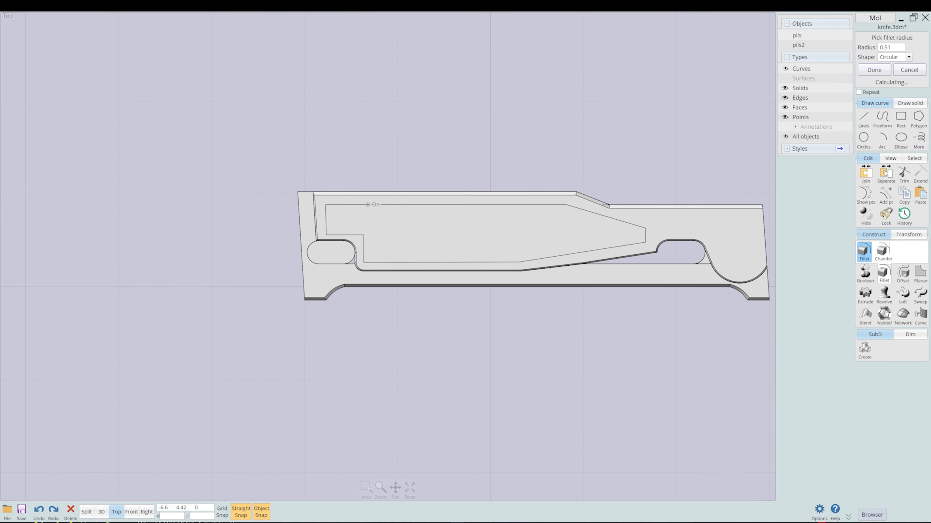
scroll(368, 205, up, 2)
middle_drag(420, 203, 334, 198)
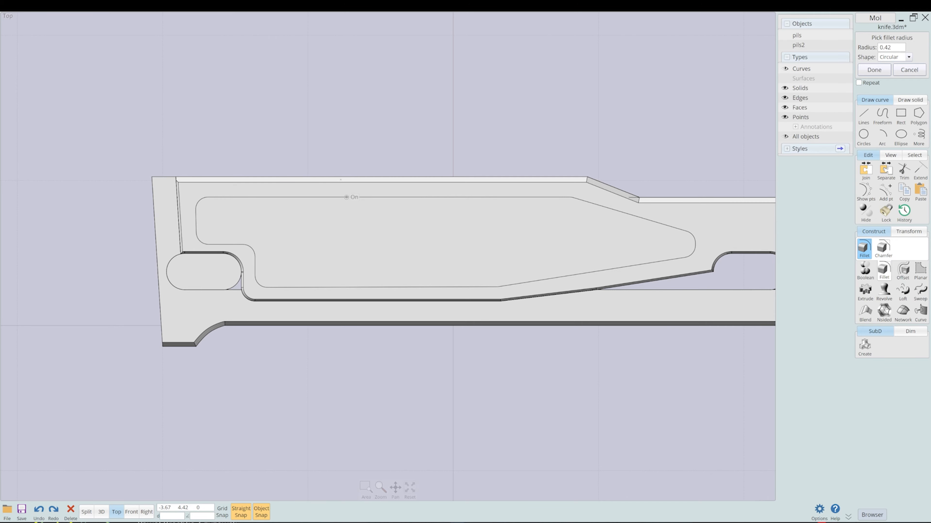
key(Escape)
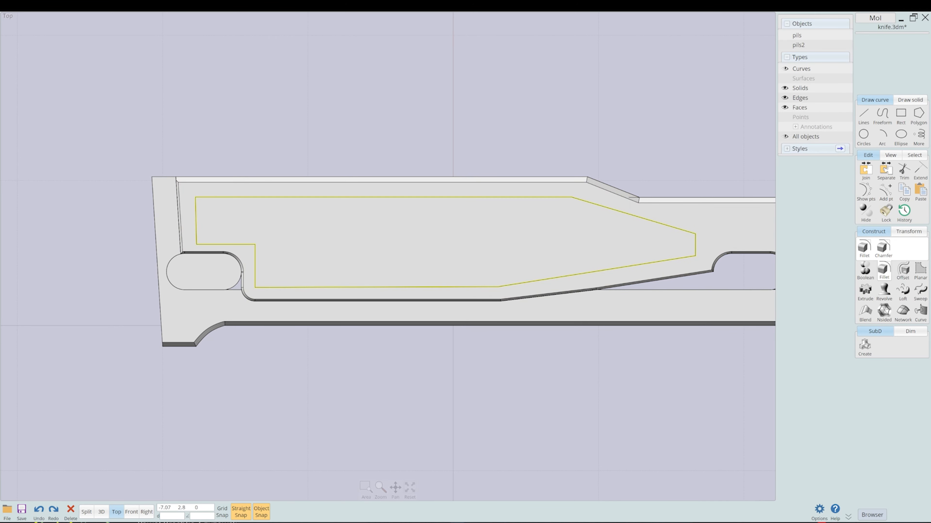
- Show the inset outline's points and move its stepped-end points and upper tapered-end point slightly outward
click(865, 192)
drag(125, 198, 277, 253)
drag(255, 244, 255, 242)
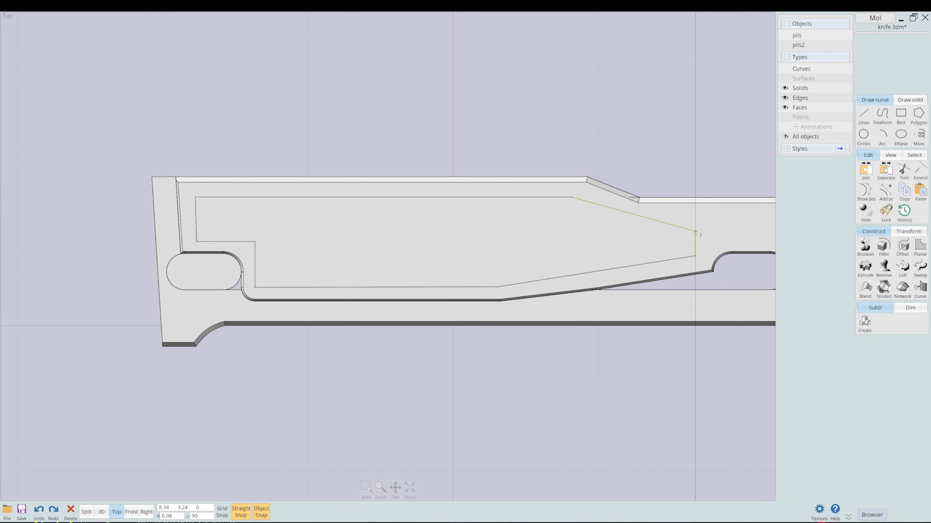
drag(695, 232, 695, 230)
- Fillet the inset outline's end and step corners with a 0.5 radius
click(695, 242)
click(884, 246)
click(874, 57)
click(594, 208)
click(604, 208)
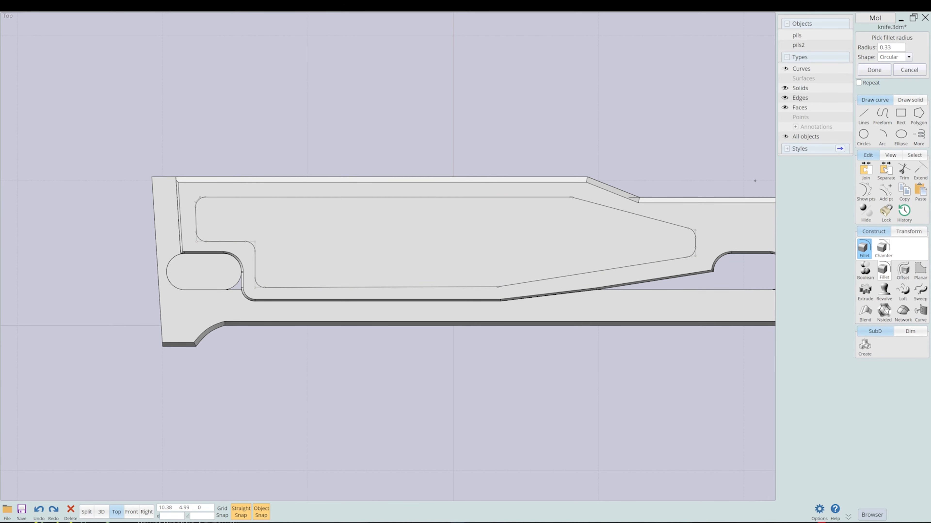
click(891, 47)
text(0.5)
key(Return)
- Extrude the rounded inset outline by 0.2 to form a raised panel on the upper solid
click(255, 256)
scroll(244, 248, up, 6)
scroll(215, 232, down, 6)
click(216, 231)
click(86, 512)
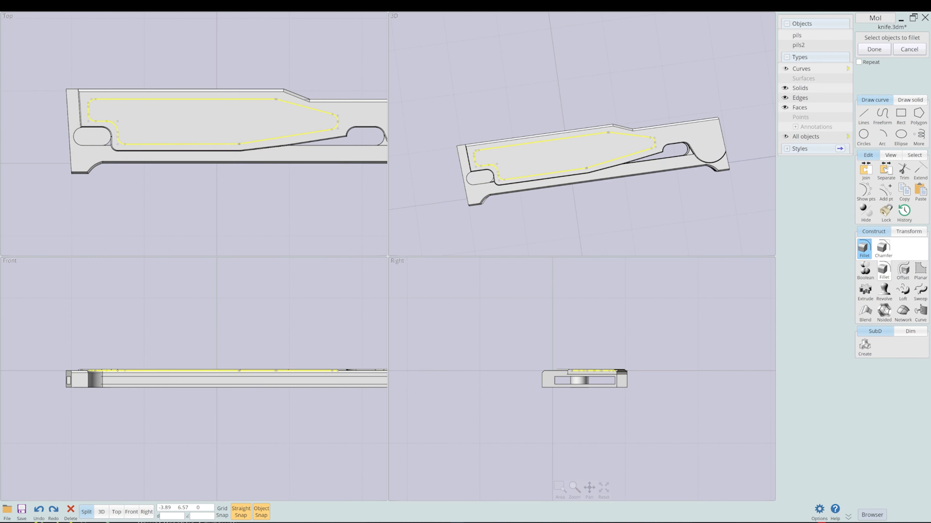
right_drag(572, 157, 564, 125)
click(865, 292)
scroll(549, 142, up, 4)
text(0.2)
key(Return)
right_drag(571, 158, 601, 143)
click(101, 512)
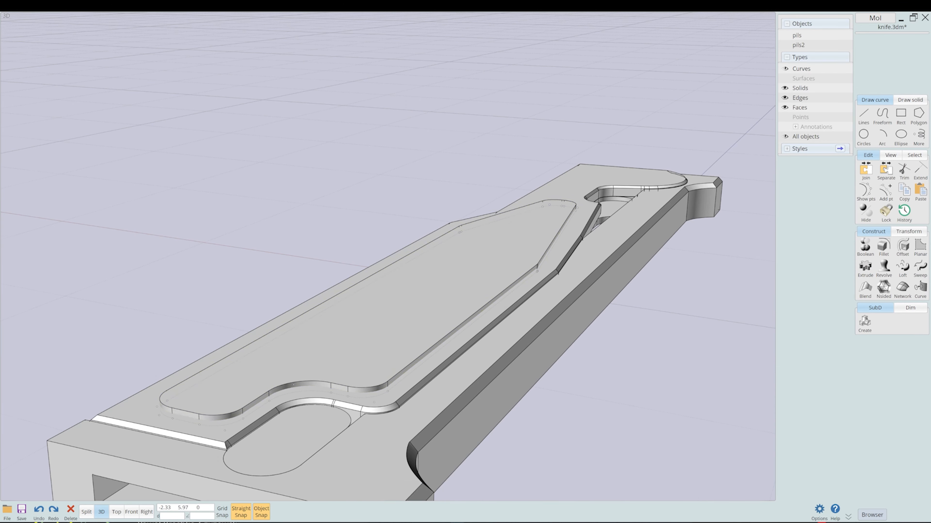
- Select the upper solid and the raised panel and isolate them from the rest of the model
click(416, 279)
click(219, 415)
right_click(866, 213)
right_drag(440, 294, 487, 256)
right_drag(506, 330, 504, 367)
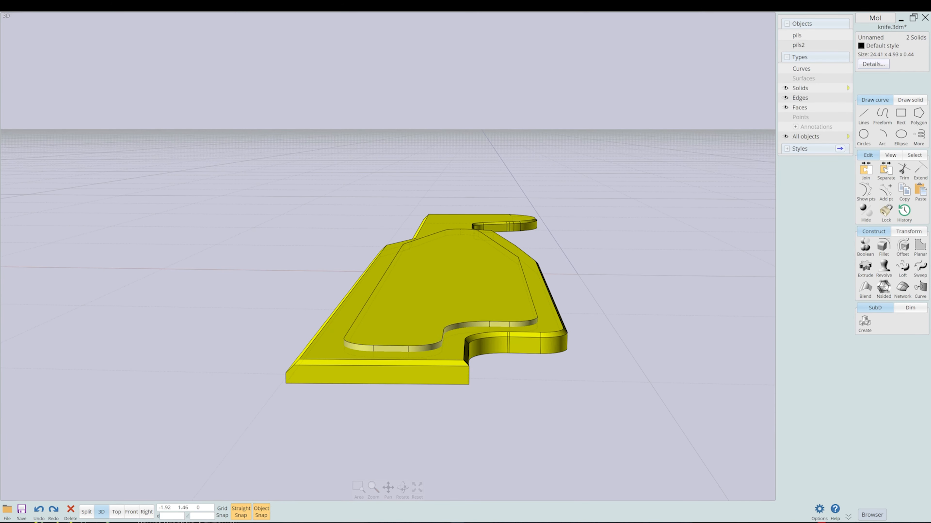
- Subtract the panel from the upper solid with a Boolean difference, keeping the panel as a separate solid
click(454, 293)
click(865, 247)
click(864, 249)
click(454, 293)
click(861, 55)
click(874, 66)
- Chamfer the top rim of the inset panel
click(454, 293)
click(454, 293)
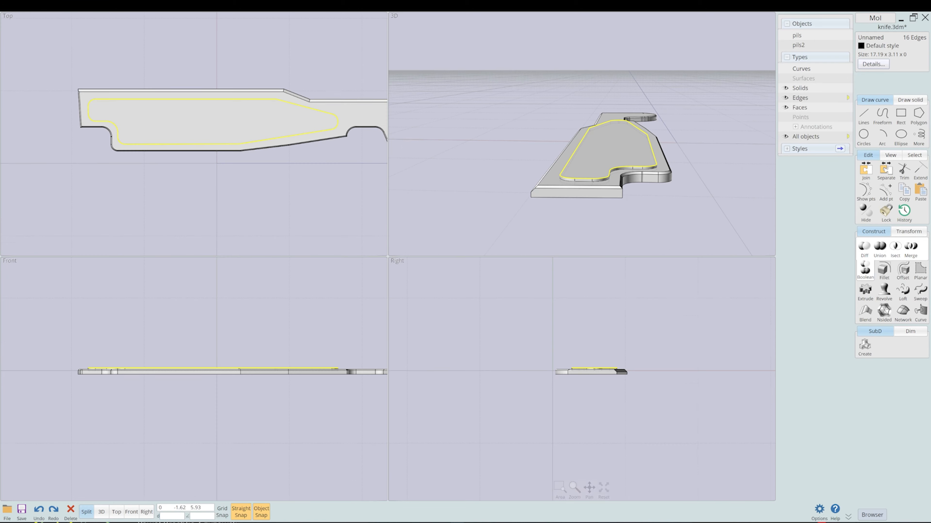
scroll(582, 165, up, 5)
click(883, 270)
click(882, 250)
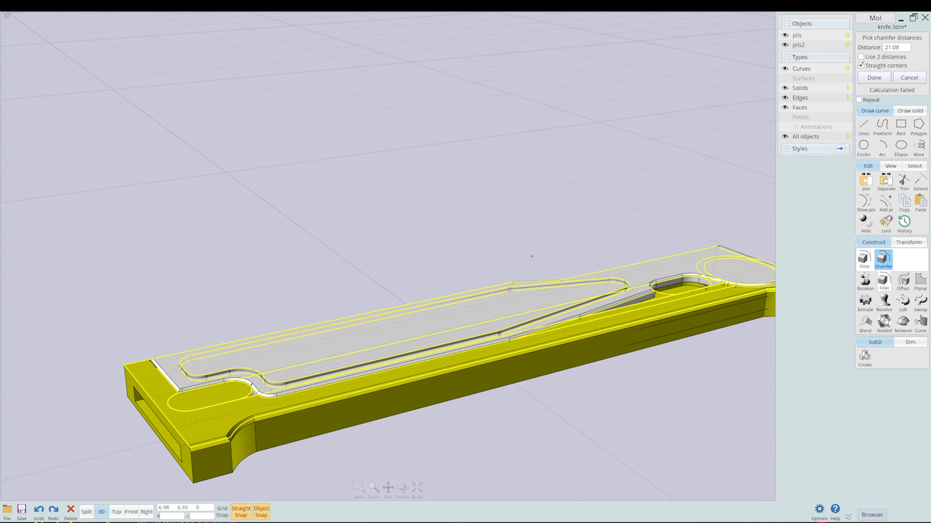
key(Return)
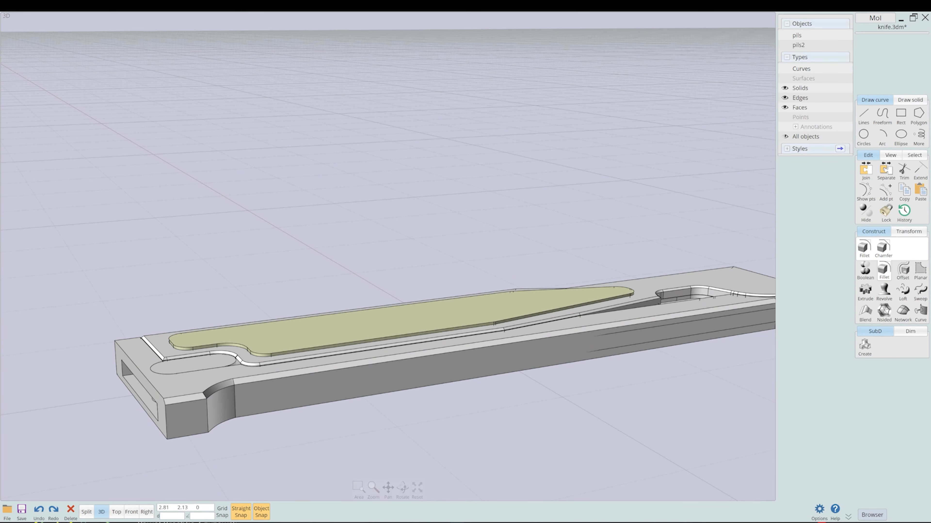
scroll(622, 300, up, 5)
click(883, 251)
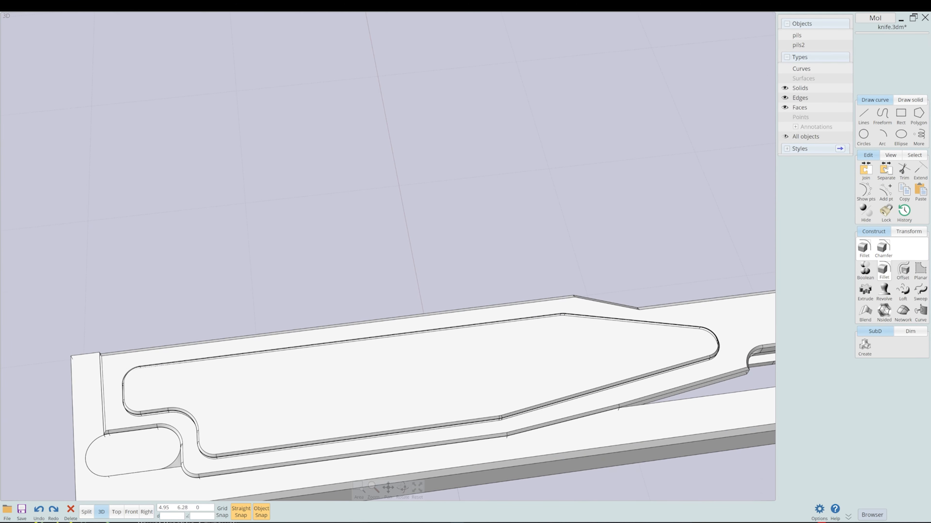
scroll(542, 263, down, 4)
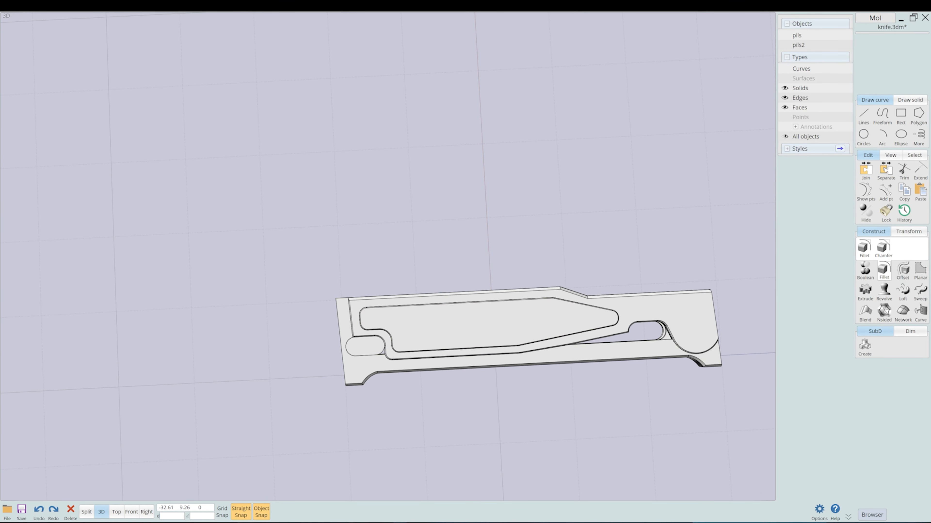
- Move the oval solid from the slot at the stepped end into the slot beside the rounded pivot end
click(366, 346)
drag(366, 345, 648, 333)
key(space)
key(space)
right_drag(729, 265, 546, 282)
drag(548, 283, 555, 282)
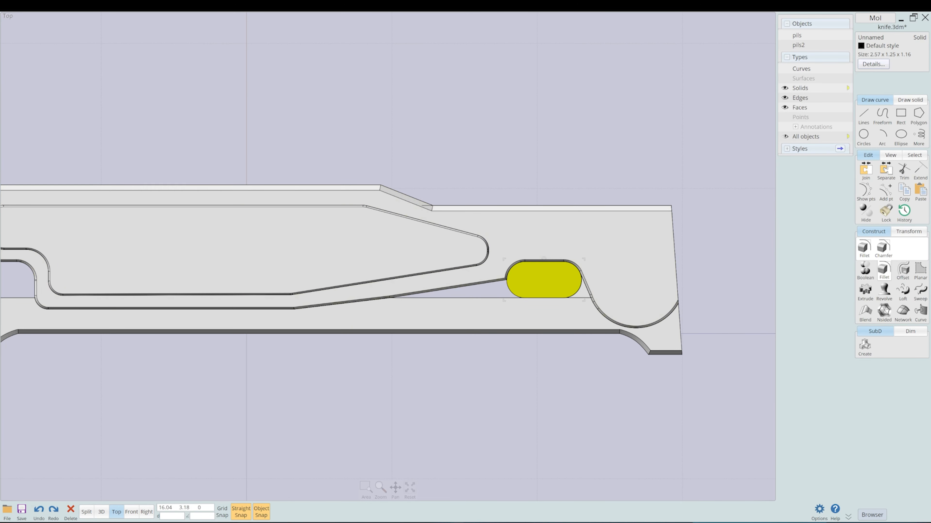
- Draw the blade's straight spine line along the upper part of the handle in the Top view
click(864, 117)
click(864, 118)
scroll(650, 212, up, 4)
click(650, 213)
scroll(650, 214, down, 8)
scroll(314, 220, up, 4)
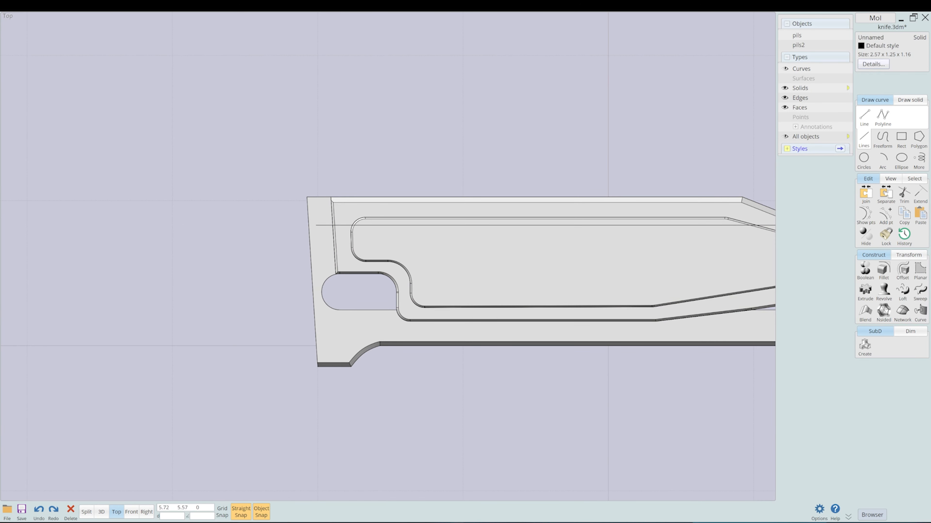
- Draw a control-point curve for the blade's cutting edge, sweeping from the spine's tip end towards the pivot end
click(882, 140)
click(864, 119)
click(315, 225)
right_drag(454, 326, 297, 305)
click(449, 306)
right_drag(733, 303, 566, 313)
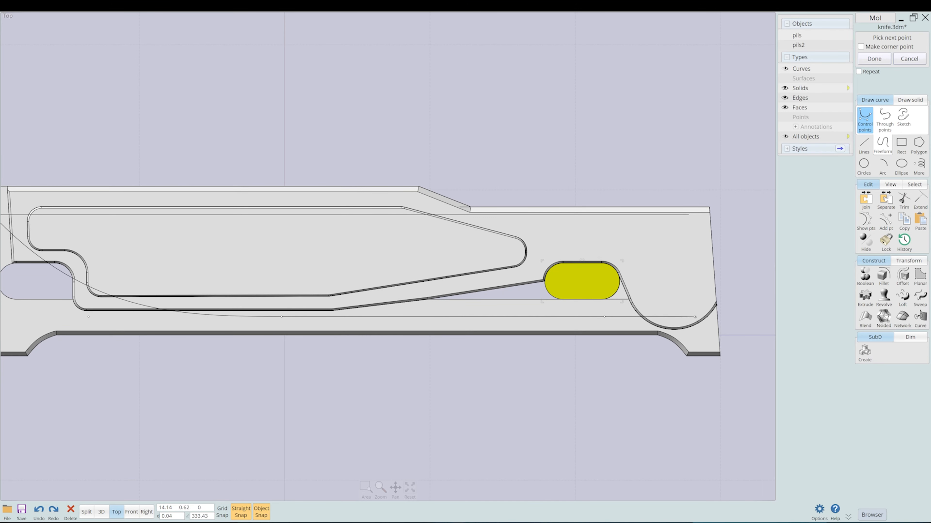
scroll(693, 213, up, 6)
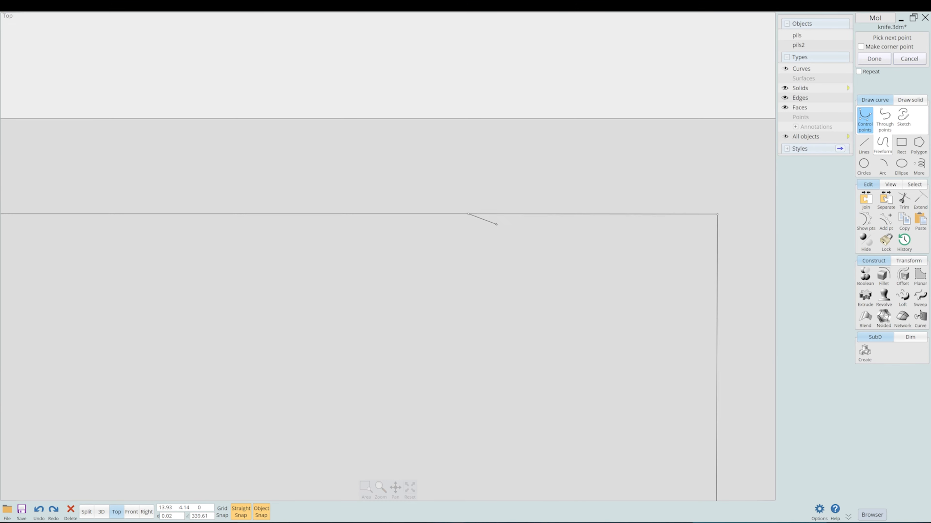
right_click(496, 224)
- Join the blade's spine and edge curves into a closed outline about 24.2 by 3.5
scroll(467, 245, down, 10)
click(865, 170)
click(488, 253)
right_click(488, 253)
scroll(684, 209, down, 8)
click(292, 269)
click(366, 215)
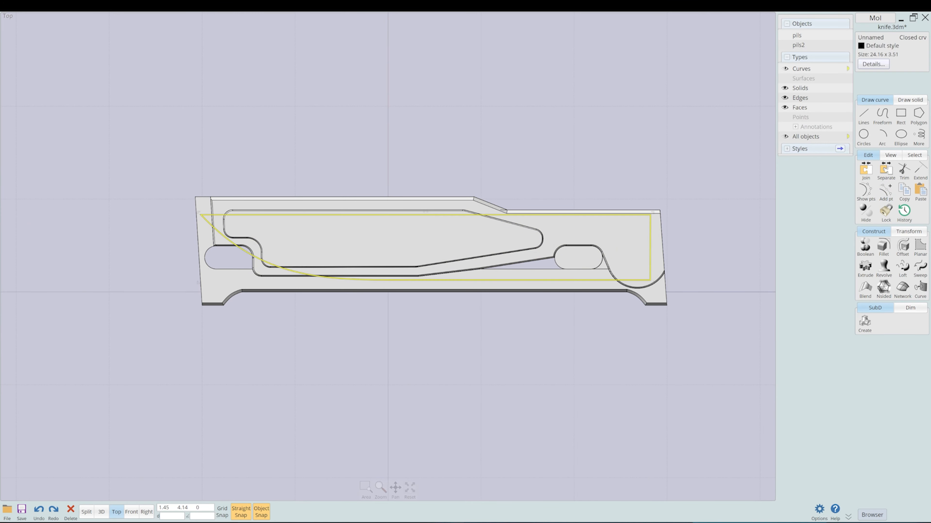
- Reshape the blade outline by lowering its tip 0.3 and shifting the control points along the cutting edge
drag(201, 220, 201, 220)
scroll(418, 220, up, 3)
drag(428, 209, 294, 208)
right_drag(28, 216, 141, 208)
drag(107, 210, 107, 211)
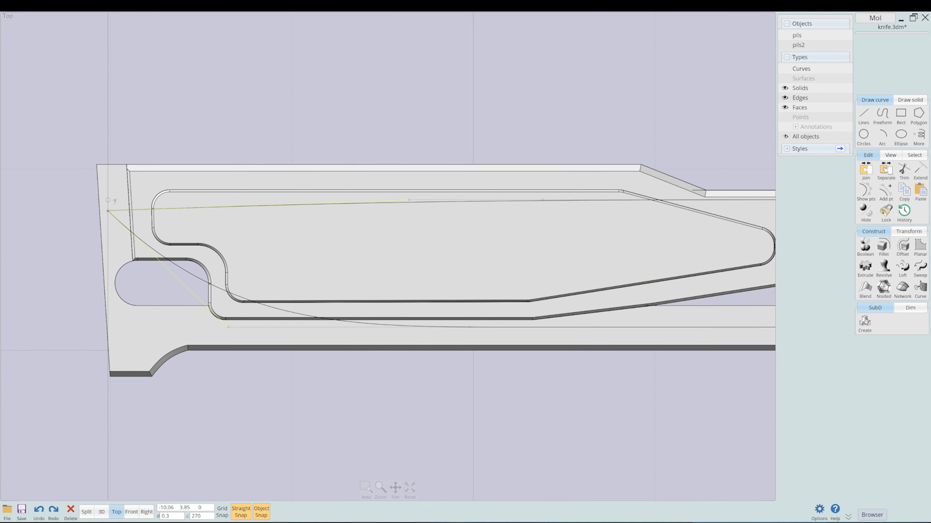
scroll(461, 287, down, 4)
drag(464, 304, 524, 304)
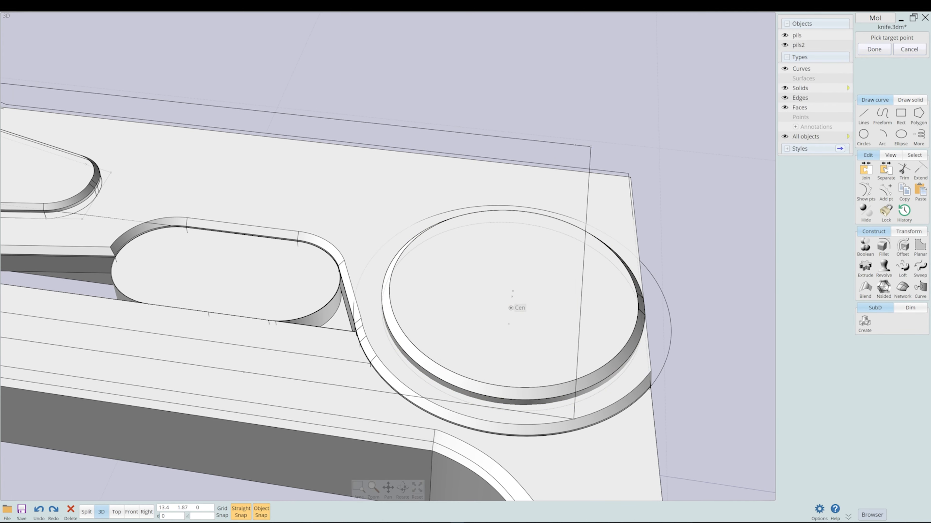
- Place the selected solid with its target point at the centre of the round pivot
click(511, 308)
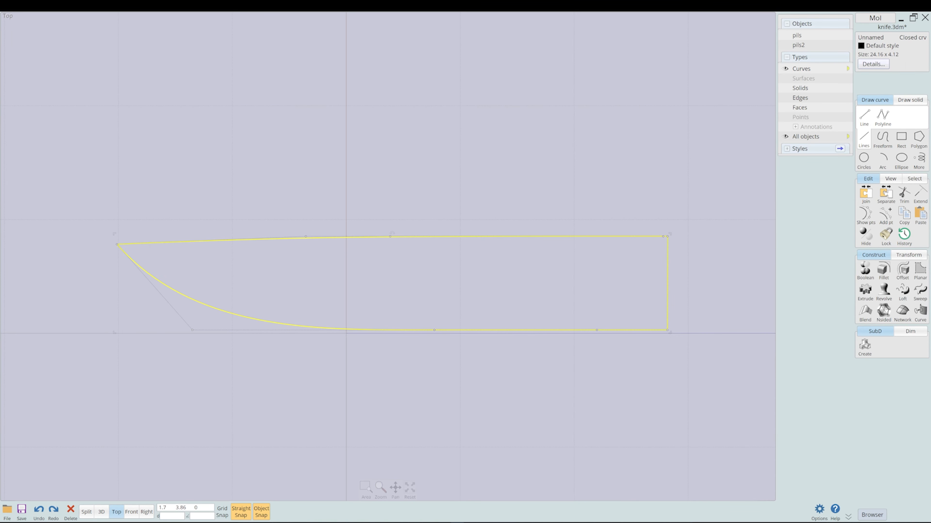
- Reshape the blade's cutting edge by moving its control point near the tip
drag(193, 330, 159, 333)
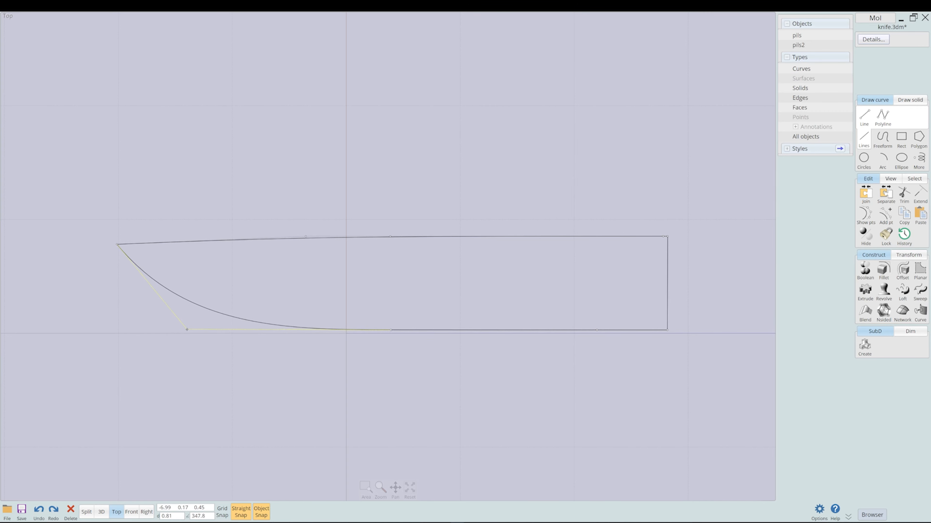
click(453, 238)
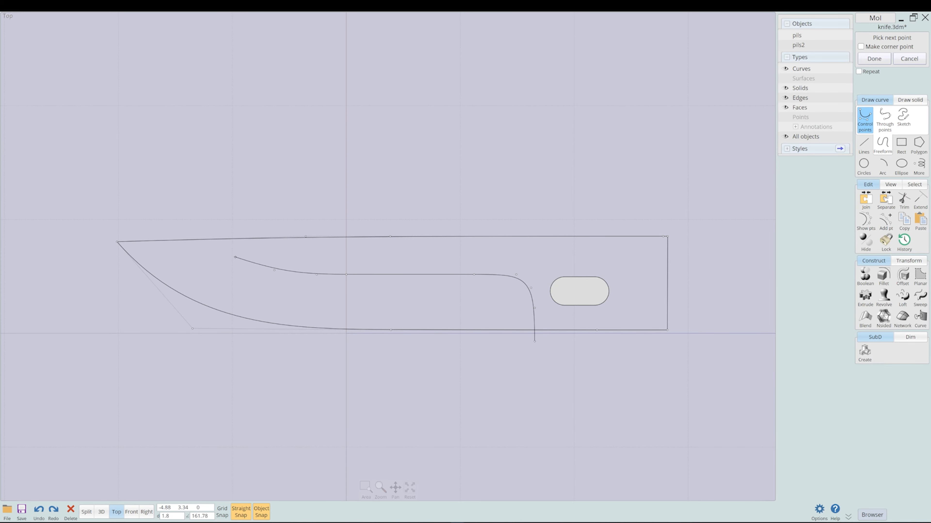
- Draw a line from the grind curve's front end to the blade tip and a round-cornered swedge curve from there to the spine
ctrl+click(232, 255)
click(117, 242)
right_click(118, 241)
right_click(437, 178)
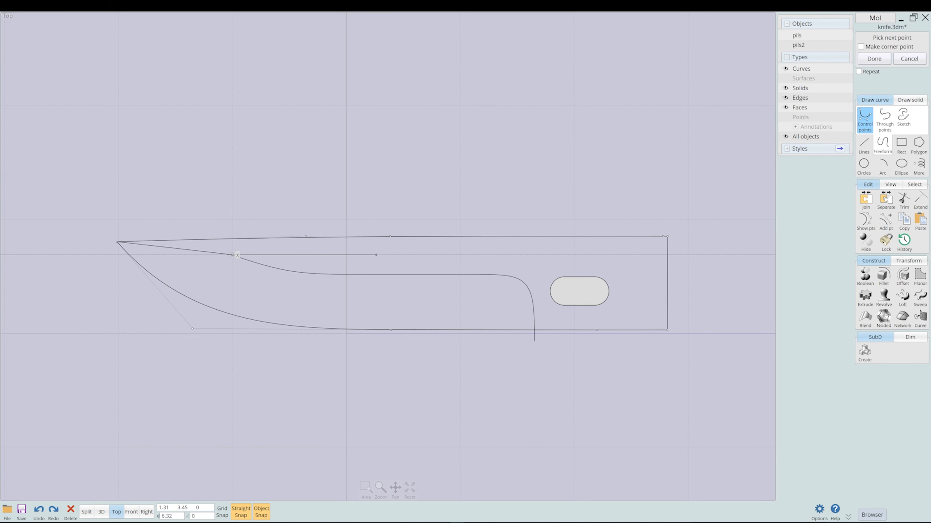
key(Return)
scroll(397, 220, up, 4)
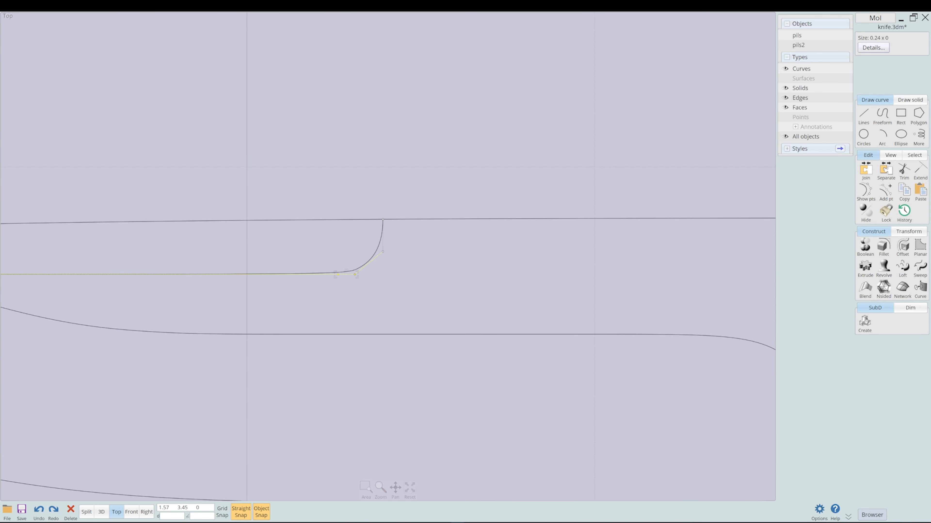
scroll(398, 220, down, 2)
click(357, 275)
- Undo the last two changes and raise the long straight section of the grind curve by about 0.19
scroll(384, 266, down, 2)
click(512, 342)
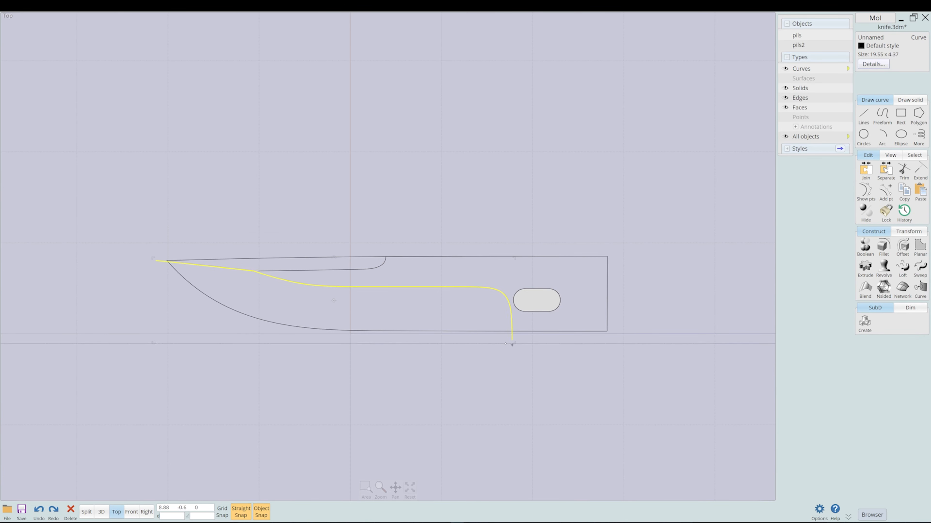
key(ctrl+z)
key(ctrl+z)
drag(268, 283, 508, 300)
drag(492, 287, 492, 284)
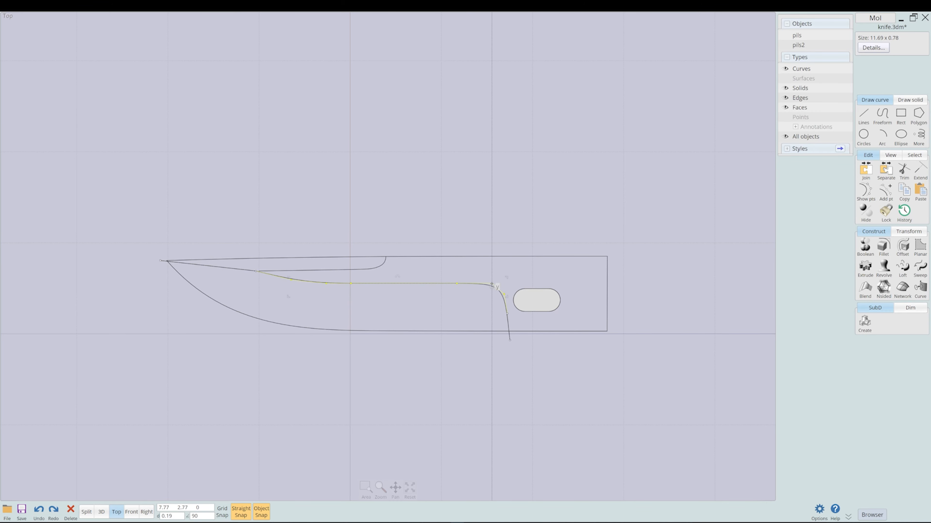
- Shift the control points near the grind curve's front end towards the tip to refine its transition into the swedge
drag(292, 280, 277, 281)
click(278, 292)
drag(277, 280, 273, 279)
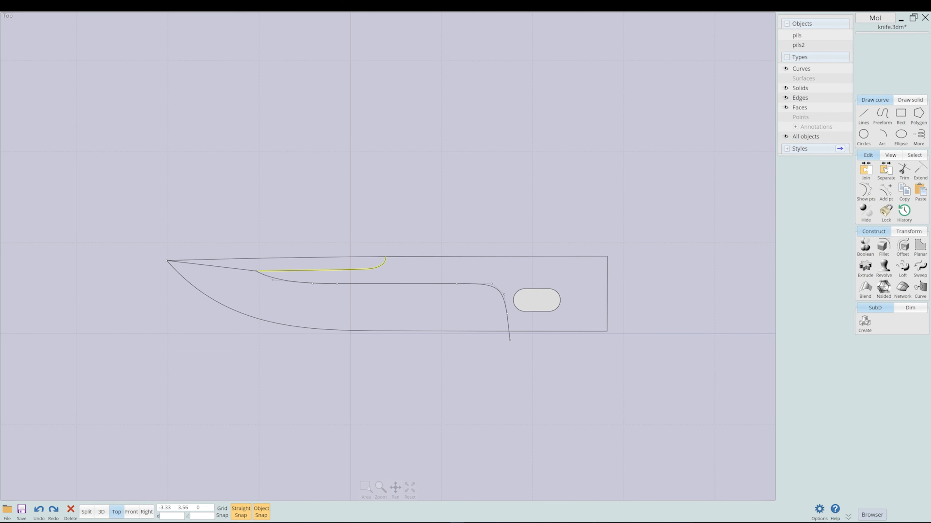
scroll(280, 271, up, 6)
drag(189, 273, 200, 272)
scroll(330, 279, down, 4)
click(330, 275)
- Unhide the handle and move the blade curves with the slot solid onto the handle slot farthest from the round pivot
drag(249, 238, 322, 290)
click(364, 205)
click(364, 205)
scroll(364, 205, down, 5)
click(459, 241)
scroll(459, 240, up, 4)
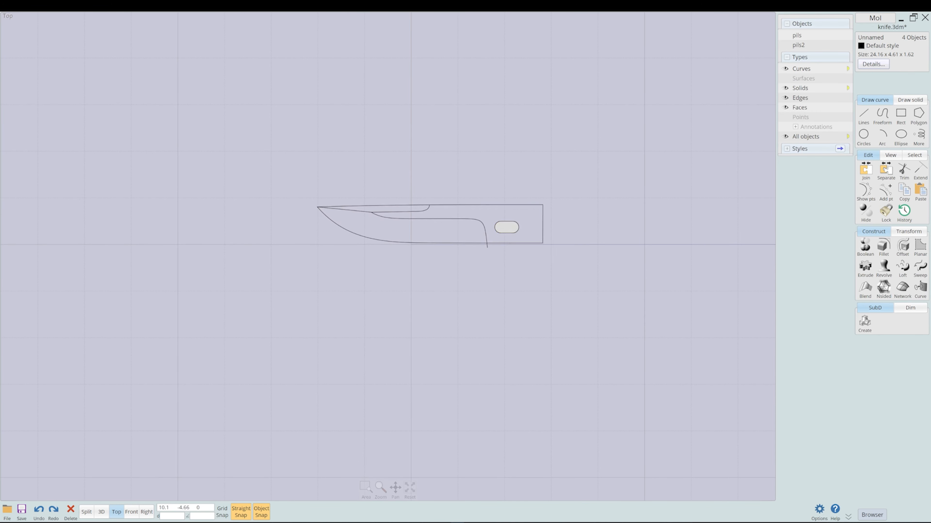
drag(507, 234, 330, 233)
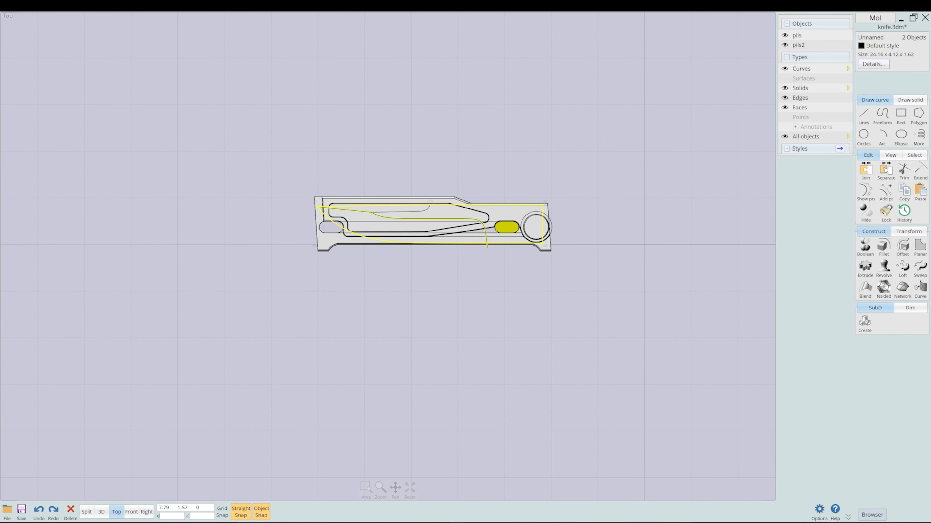
drag(506, 233, 312, 250)
key(Escape)
- Reshape the grind curve's rear bend to follow the handle's front edge and slightly lower its straight section
click(310, 240)
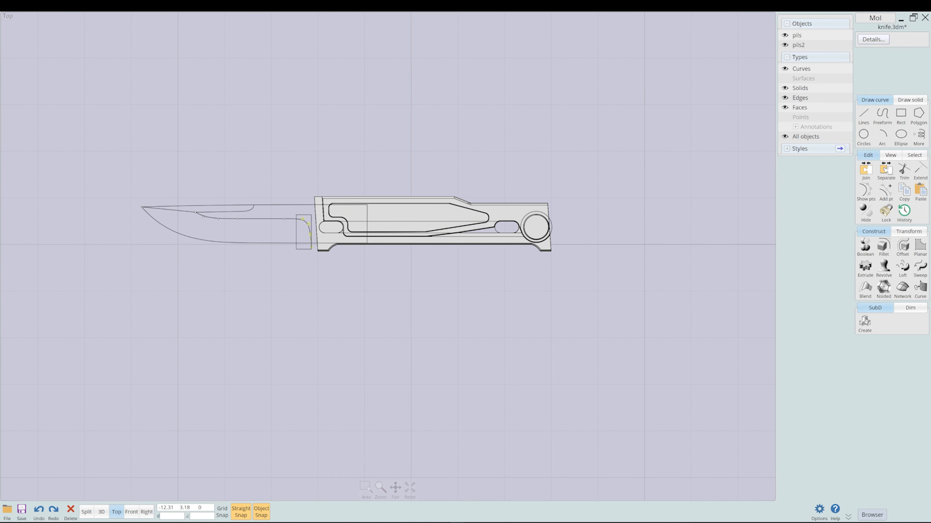
scroll(316, 239, up, 15)
drag(327, 166, 299, 166)
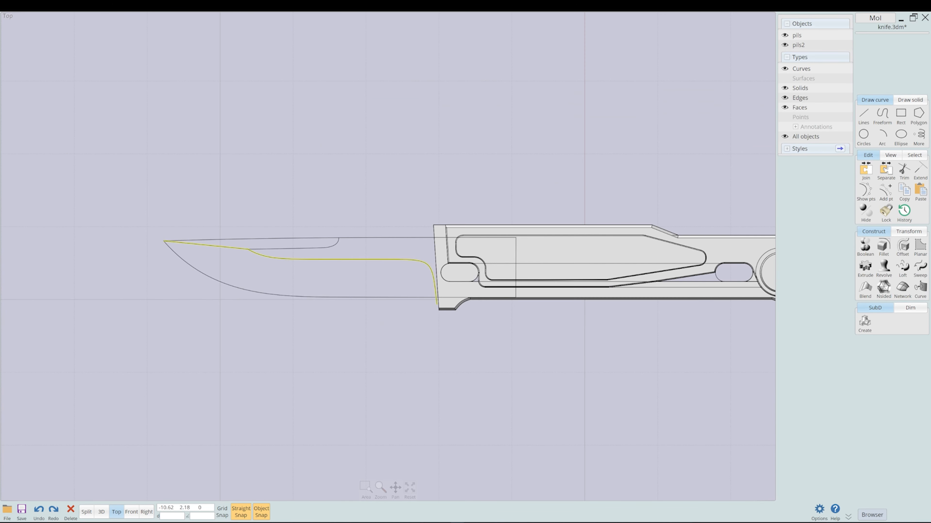
click(865, 191)
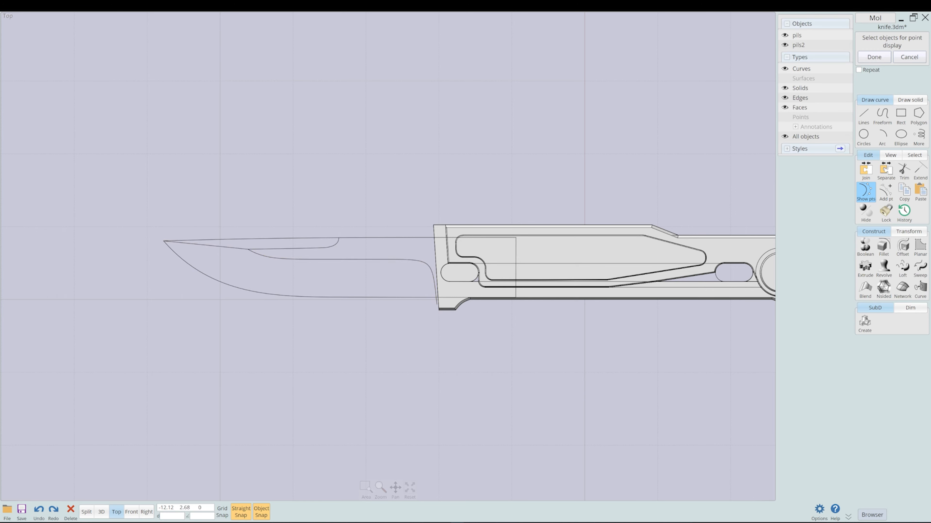
key(Escape)
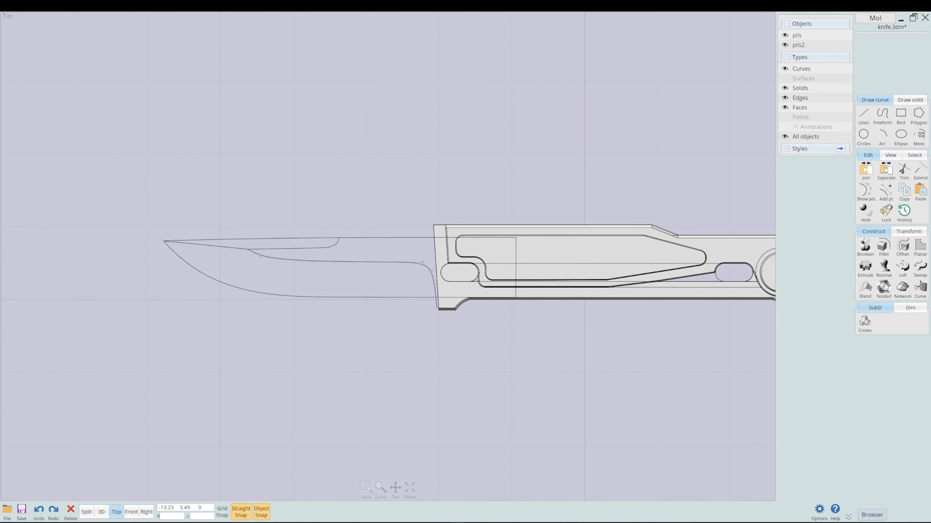
scroll(391, 249, down, 4)
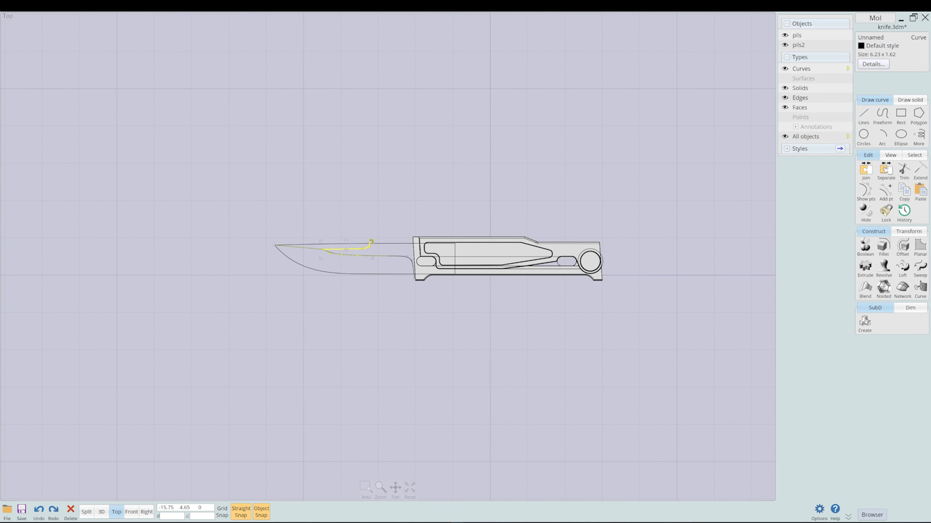
- Split the joined tip line and grind curve with a trim point where they meet the swedge curve, keeping both pieces
click(276, 248)
scroll(277, 248, up, 5)
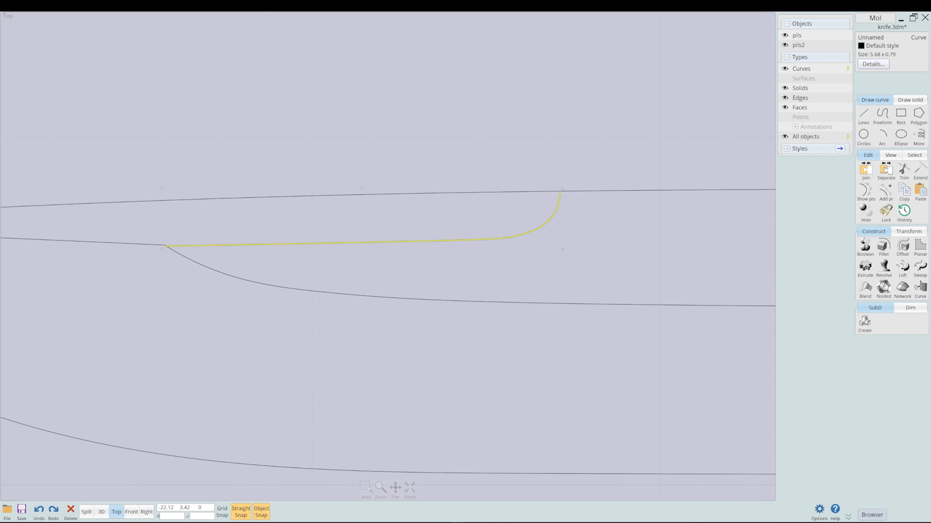
scroll(437, 285, down, 4)
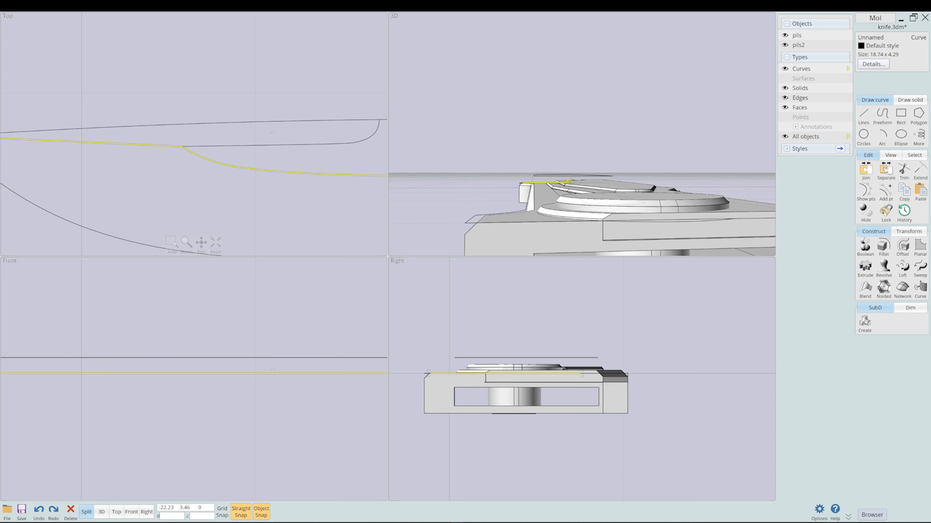
click(903, 169)
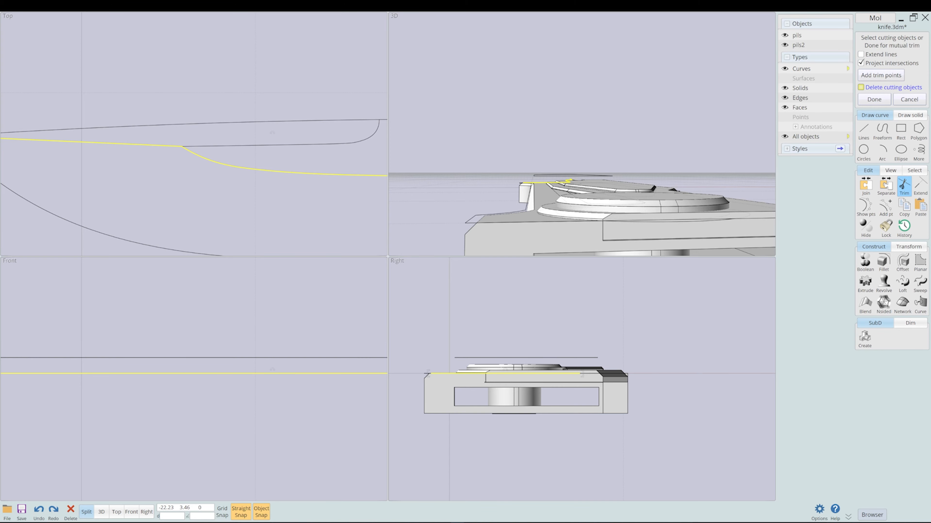
key(Escape)
click(904, 169)
click(220, 164)
right_click(220, 164)
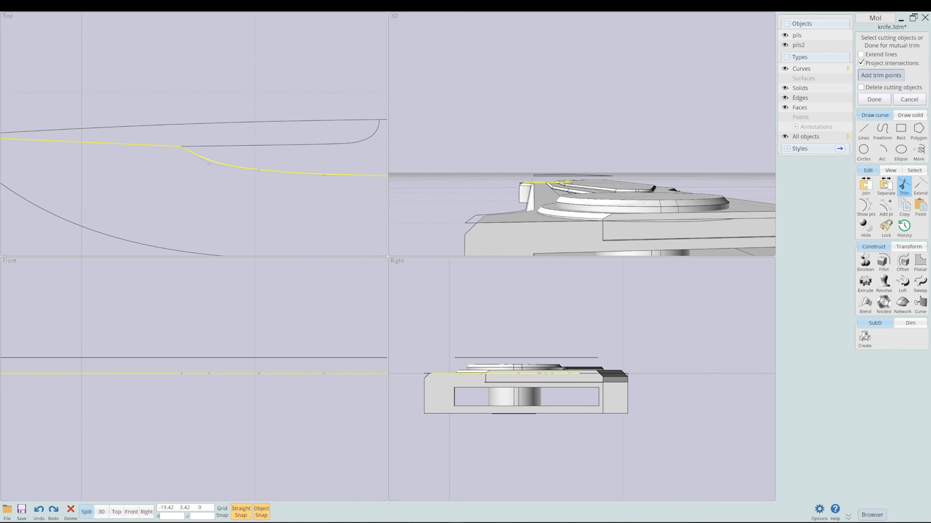
click(881, 75)
click(182, 147)
right_click(204, 83)
right_click(205, 83)
- Raise the swedge curve and the rear piece of the grind curve together by 0.87
click(234, 146)
click(242, 167)
drag(513, 374, 513, 343)
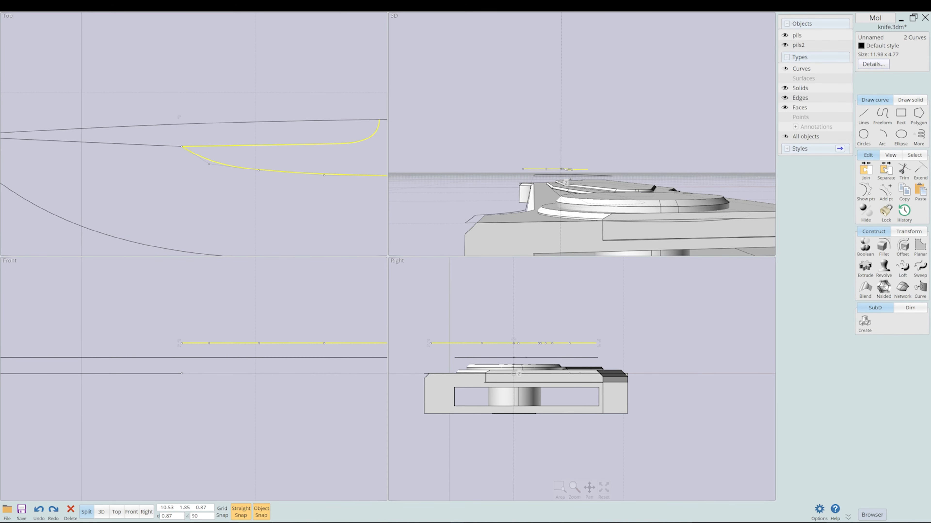
- Raise the tip line to the level of the lifted curves and snap its tip end down onto the blade outline's tip
scroll(191, 390, down, 5)
click(131, 512)
click(904, 169)
key(Escape)
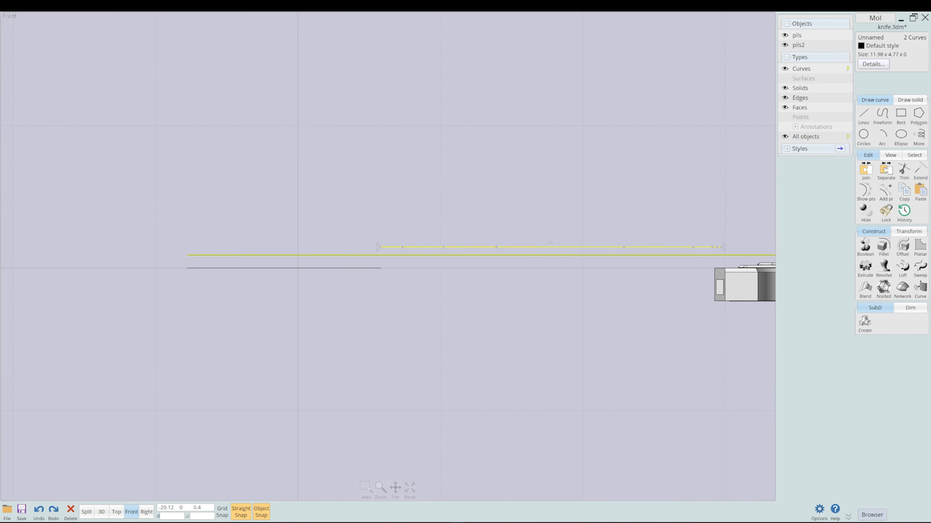
drag(275, 268, 275, 247)
drag(188, 246, 188, 255)
scroll(350, 248, up, 5)
middle_drag(350, 248, 555, 229)
drag(158, 245, 158, 248)
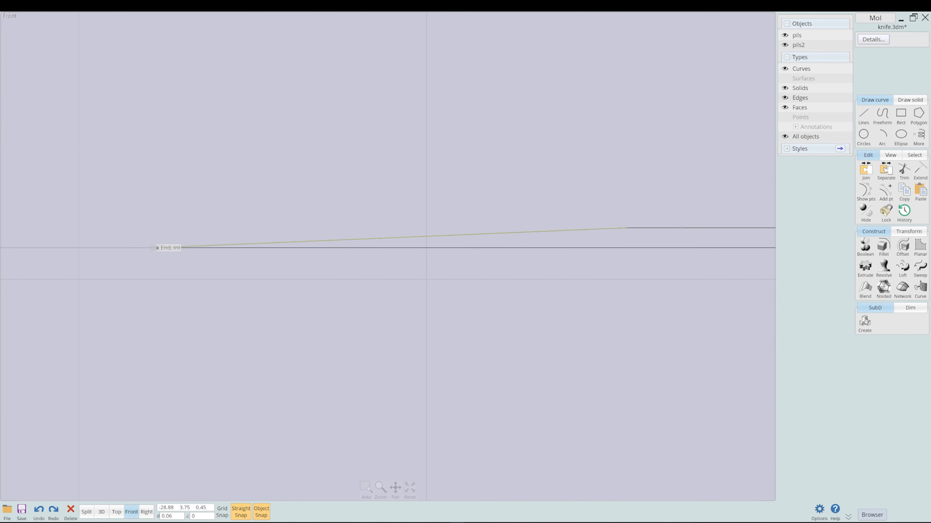
scroll(277, 249, down, 5)
- Split the blade outline at the swedge's spine end and at the grind curve's lower end, keeping all pieces
click(87, 512)
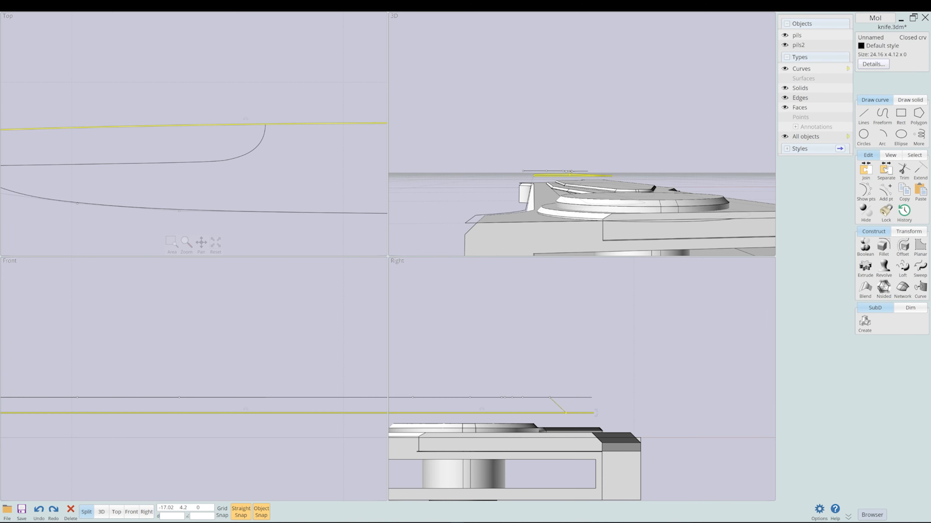
click(271, 124)
right_click(281, 95)
click(260, 124)
scroll(266, 198, down, 5)
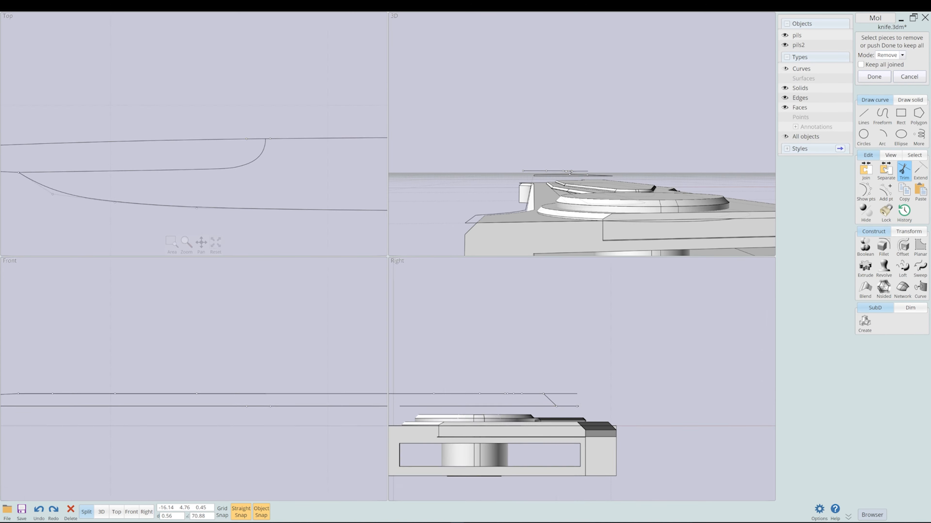
click(874, 77)
click(904, 171)
click(892, 63)
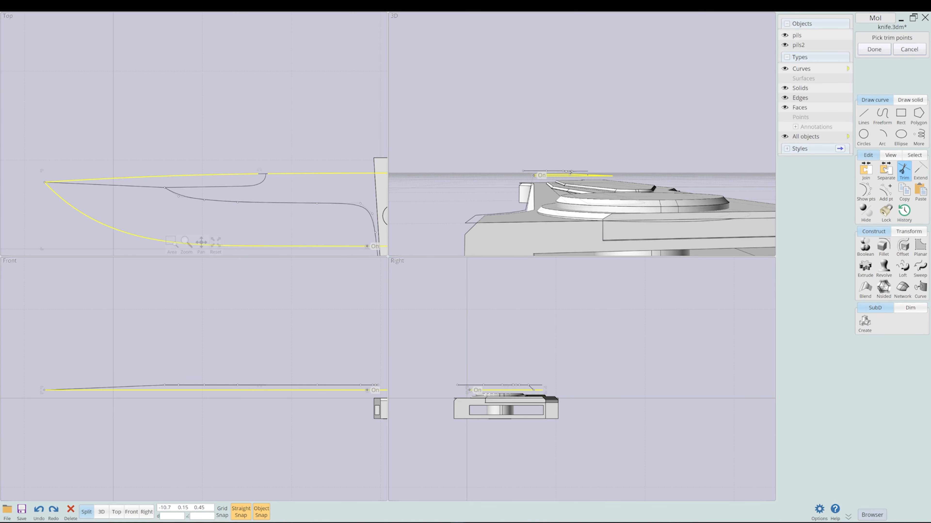
right_click(368, 240)
click(874, 77)
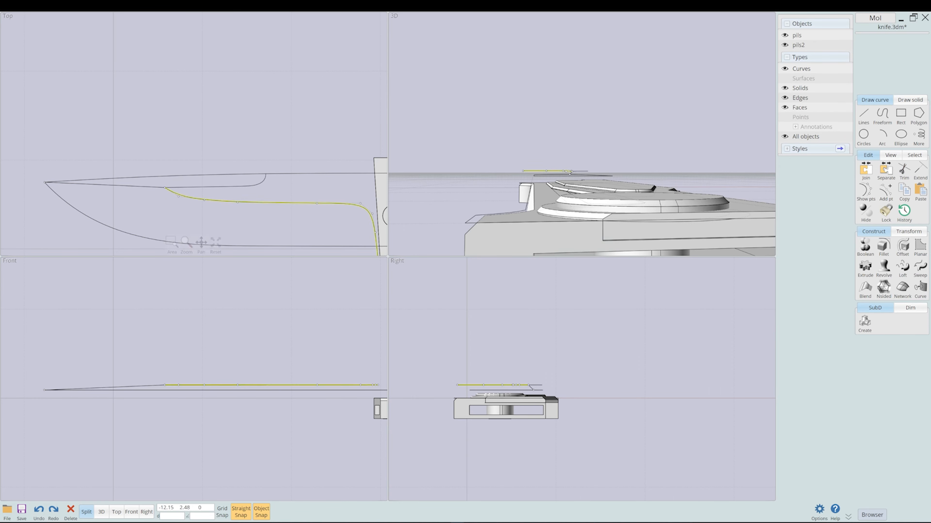
- Raise the rear piece of the blade outline to the level of the lifted grind curve
click(330, 173)
drag(506, 390, 506, 385)
right_drag(529, 178, 550, 220)
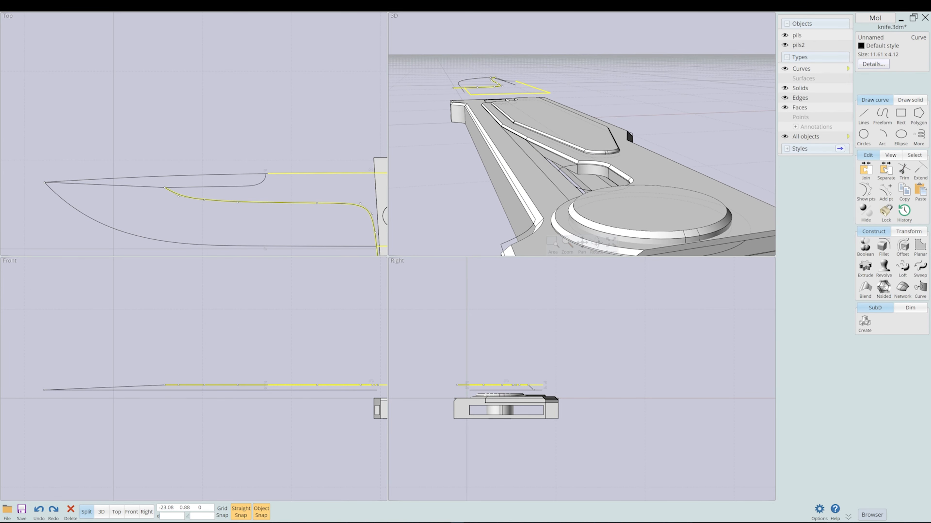
- Trim away the overhanging ends where the grind curve crosses the raised rear outline piece
scroll(463, 88, up, 4)
click(476, 88)
click(904, 171)
click(892, 63)
click(467, 89)
scroll(467, 91, up, 4)
click(470, 95)
click(528, 123)
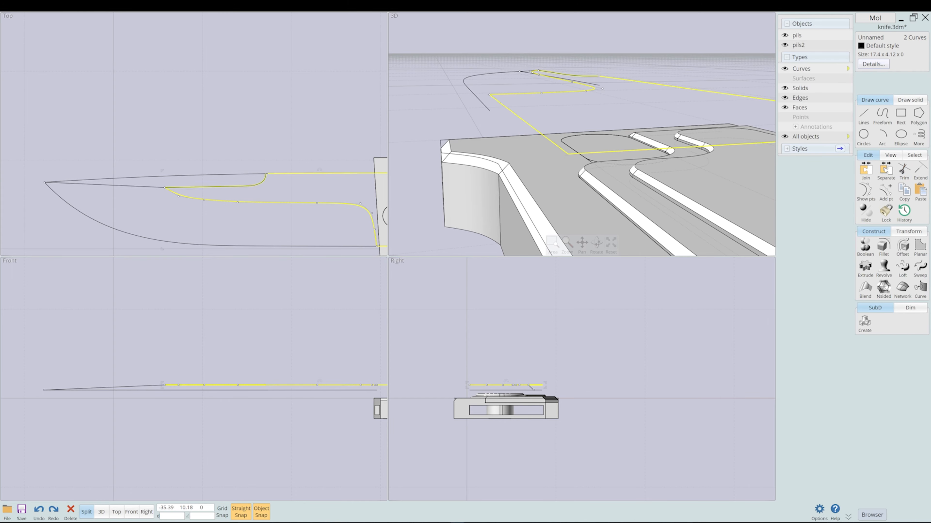
- Shape a short curve linking the raised swedge corner to the lower spine edge by adjusting its control point
scroll(257, 183, up, 3)
right_drag(586, 147, 513, 197)
click(458, 190)
scroll(513, 196, up, 5)
drag(516, 195, 515, 198)
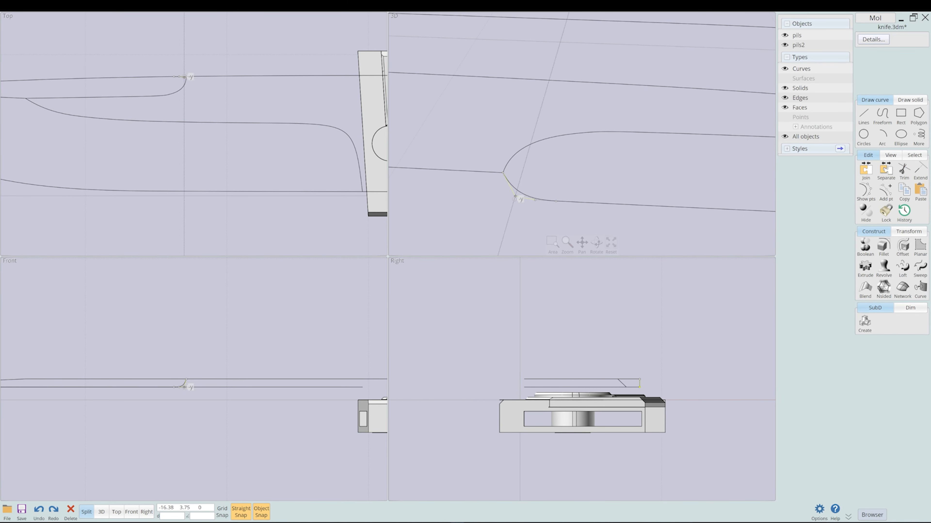
- Join the raised rear outline, swedge and grind curves into a closed outline and fill it with a planar surface
scroll(515, 198, down, 6)
right_drag(515, 199, 623, 165)
scroll(583, 165, up, 5)
click(564, 176)
click(531, 135)
click(502, 119)
click(102, 512)
click(427, 266)
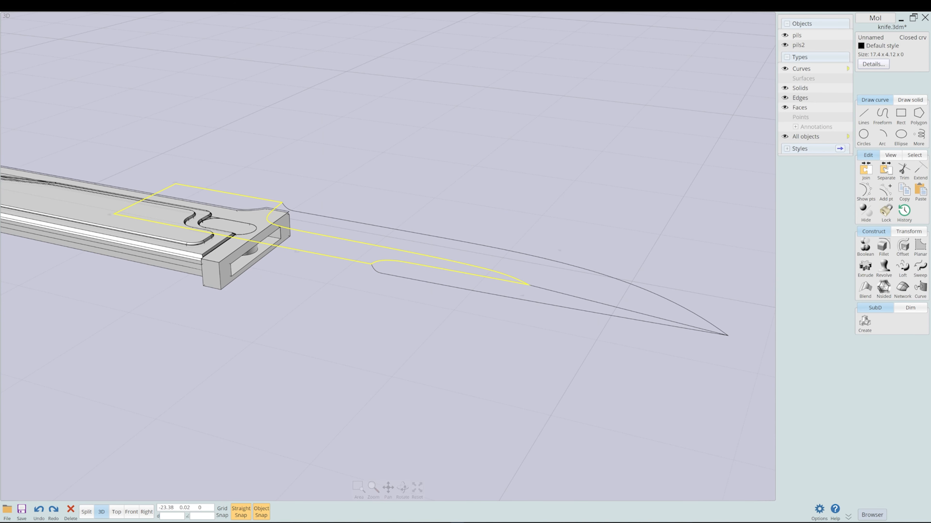
key(p)
- Try to build a Network surface across the curves bounding the swedge
click(572, 266)
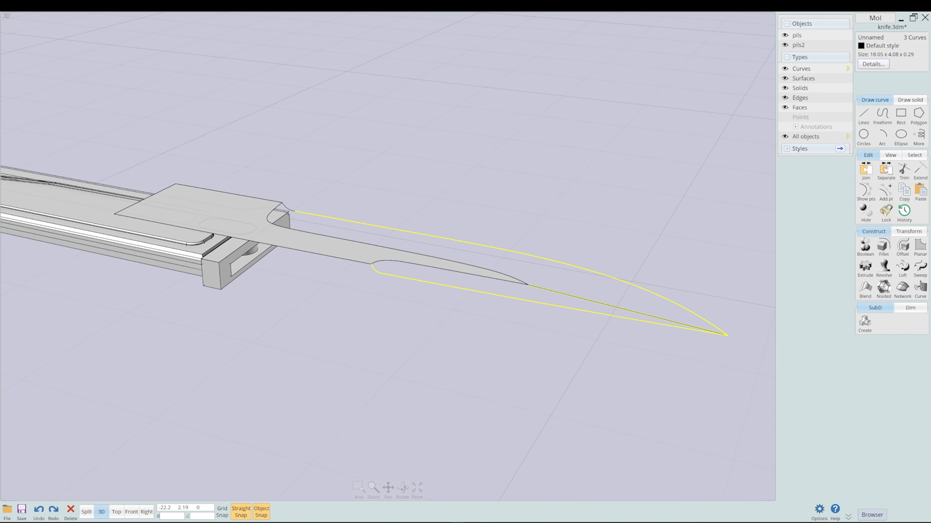
key(Delete)
click(375, 270)
click(902, 289)
mouse_move(513, 293)
right_down()
mouse_move(384, 238)
mouse_move(587, 348)
right_up()
click(883, 69)
right_drag(513, 330, 329, 220)
key(Escape)
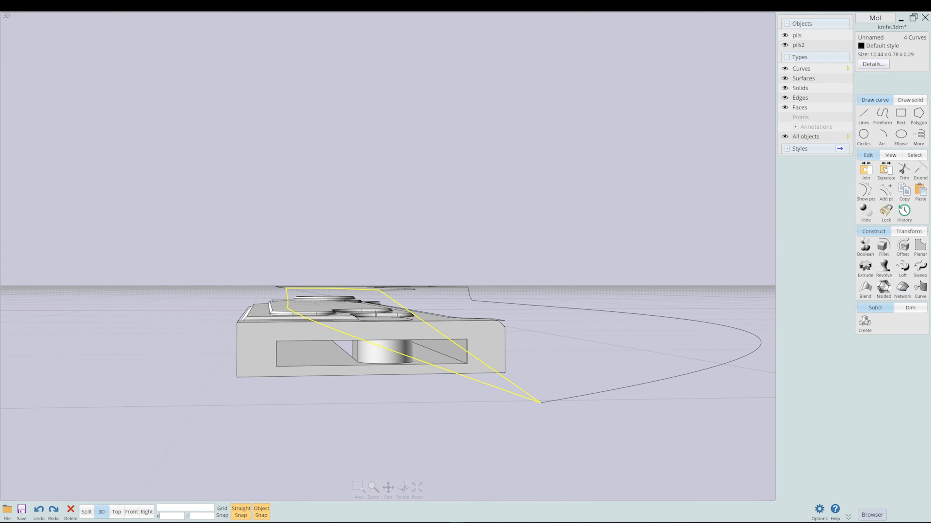
- Try a Normal-style Loft between the swedge curves using the # Points profile option
click(433, 429)
mouse_move(403, 257)
right_down()
mouse_move(476, 330)
mouse_move(514, 293)
right_up()
click(352, 327)
click(902, 269)
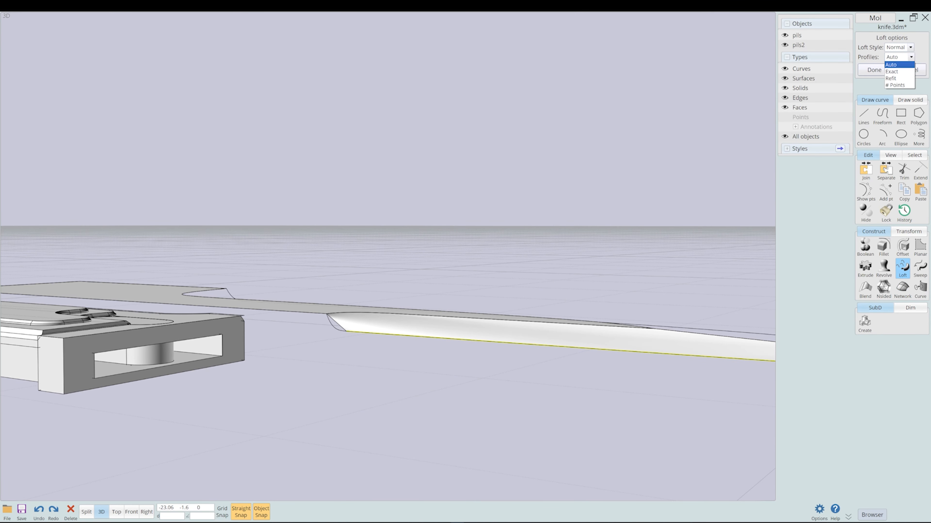
click(894, 56)
click(910, 56)
click(894, 85)
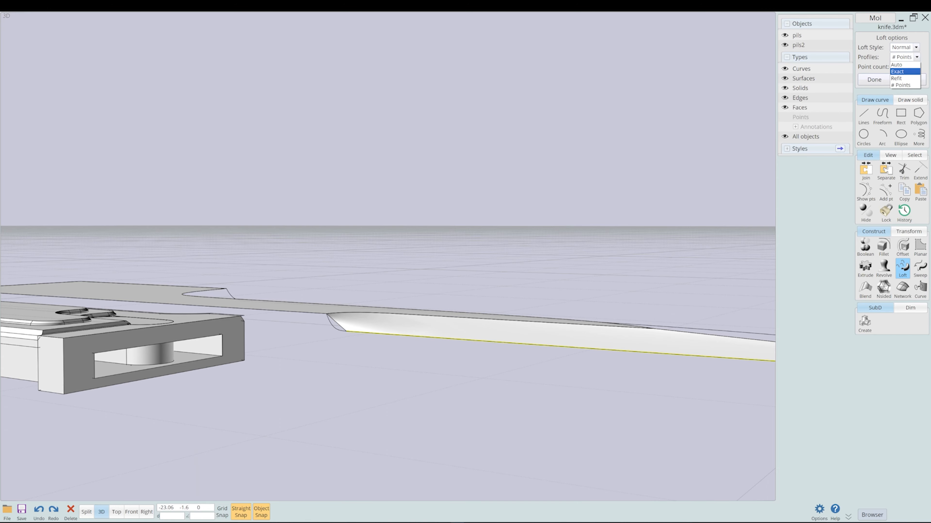
key(Escape)
- Try a closed Straight-style Loft across the swedge curves with Refit and # Points profiles
right_drag(440, 275, 450, 330)
click(902, 268)
click(861, 66)
click(910, 47)
click(894, 69)
click(861, 66)
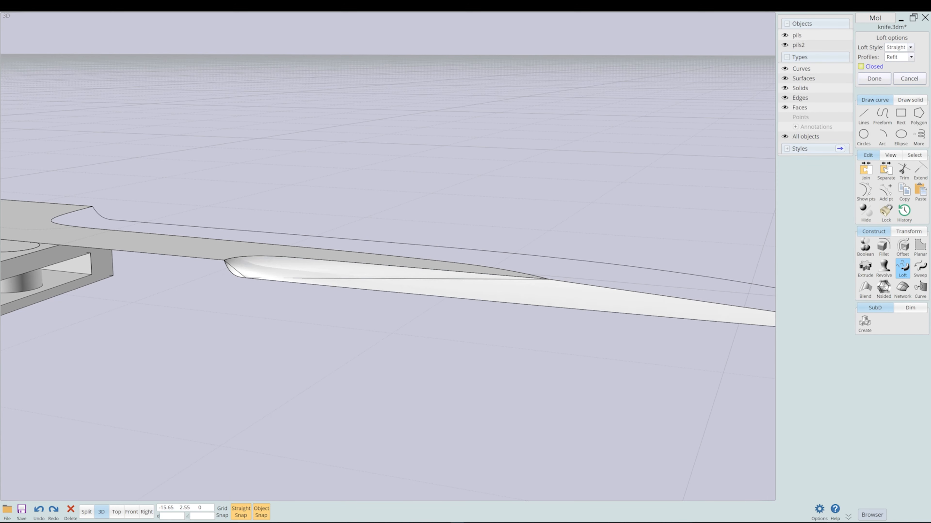
right_drag(477, 293, 348, 238)
click(910, 57)
click(894, 85)
right_drag(366, 275, 495, 294)
key(Escape)
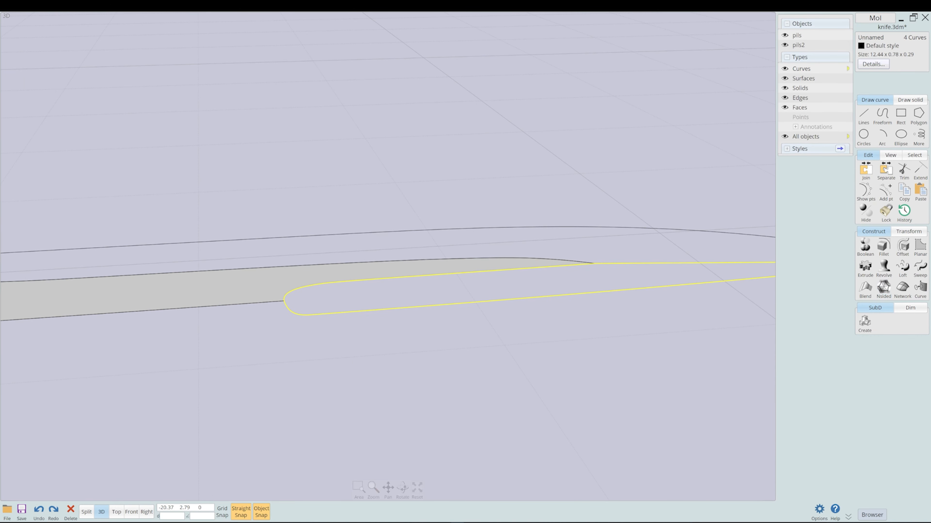
- Try an N-sided surface across the four curves bounding the swedge, and undo it
scroll(464, 326, down, 4)
click(866, 171)
click(883, 290)
click(872, 56)
key(ctrl+z)
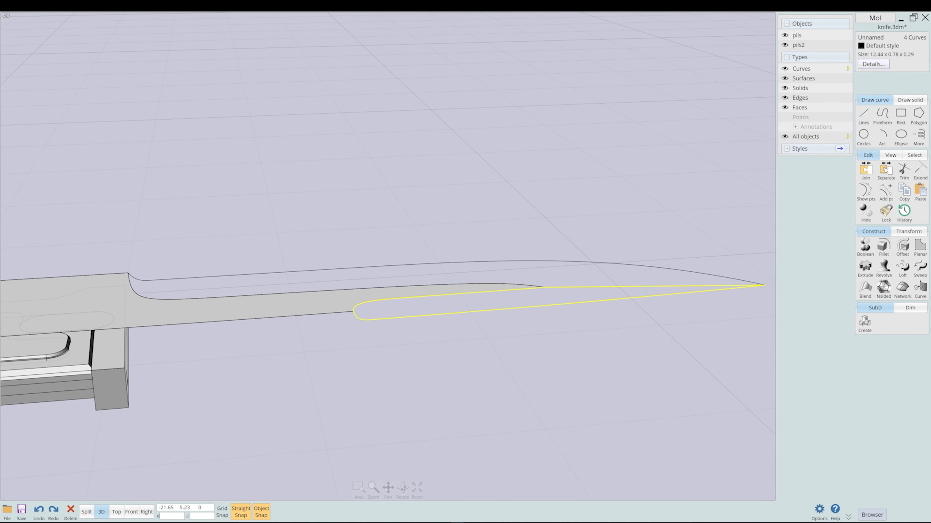
click(576, 345)
scroll(577, 346, down, 2)
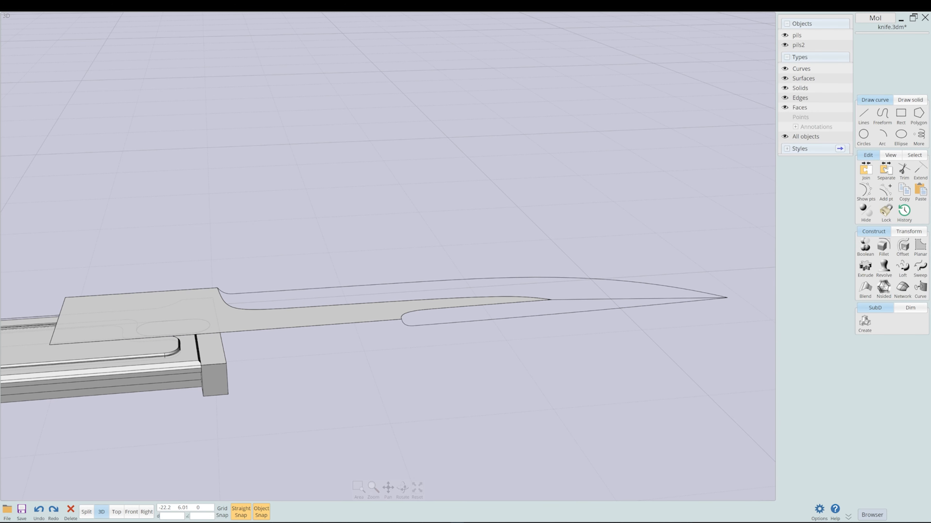
- Draw a curved control-point cross-section, about 0.71 wide and 0.29 high, from the flat's edge to the swedge's spine-side curve
scroll(470, 305, up, 4)
click(882, 115)
click(864, 119)
click(457, 307)
click(86, 512)
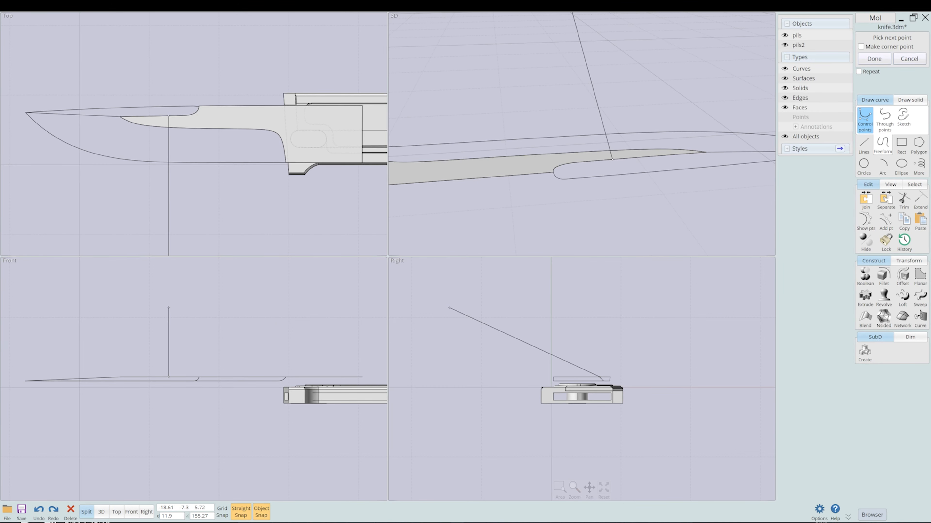
scroll(622, 383, up, 10)
click(562, 357)
right_click(611, 225)
right_drag(611, 226, 630, 245)
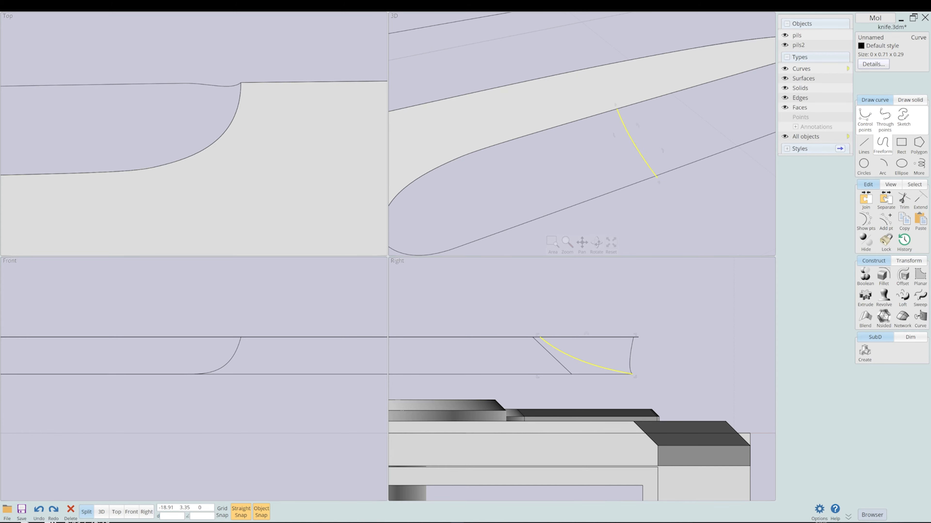
click(645, 209)
- Try a Network surface from the swedge boundary curves and the new cross-section curve, and undo it
scroll(652, 176, up, 8)
click(101, 512)
scroll(571, 183, down, 8)
click(570, 166)
middle_drag(570, 166, 389, 290)
click(902, 289)
right_drag(476, 312, 477, 275)
right_click(477, 275)
click(241, 246)
scroll(241, 253, up, 5)
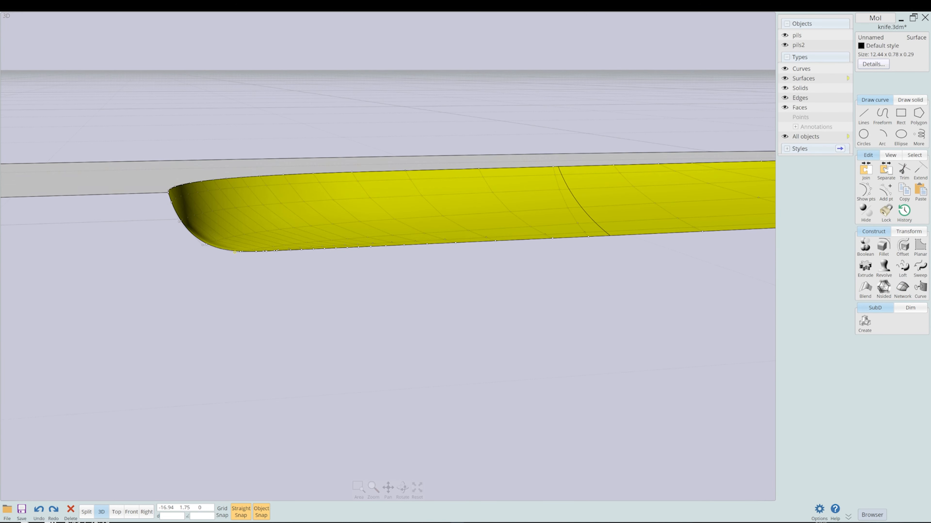
click(249, 279)
key(ctrl+z)
- Move the control point joining the swedge's rear arc and spine-side edge about 0.09 along the edge
click(220, 249)
scroll(304, 260, down, 4)
scroll(295, 257, up, 5)
click(315, 261)
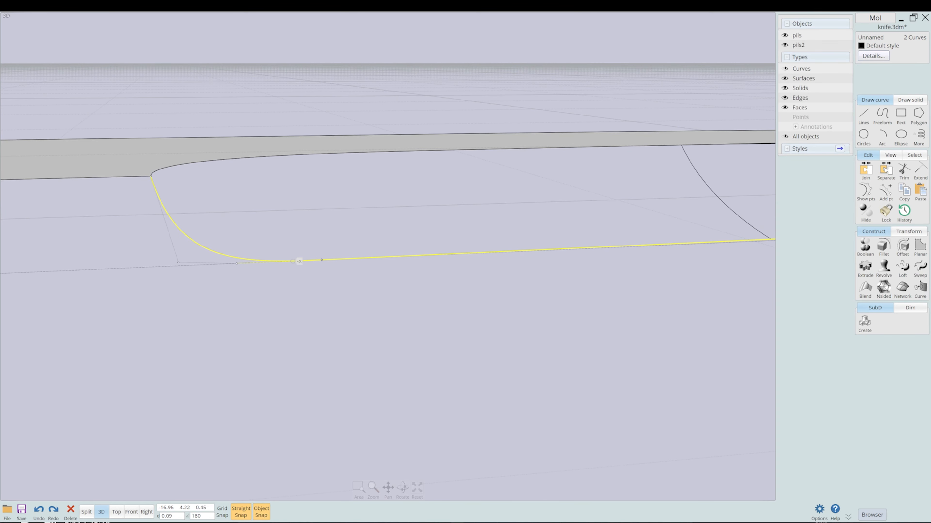
click(318, 282)
scroll(322, 282, down, 6)
click(323, 274)
click(319, 297)
- Raise the control points of the swedge's spine-side edge and rear arc above the blade's bottom plane
right_drag(319, 297, 311, 267)
click(131, 512)
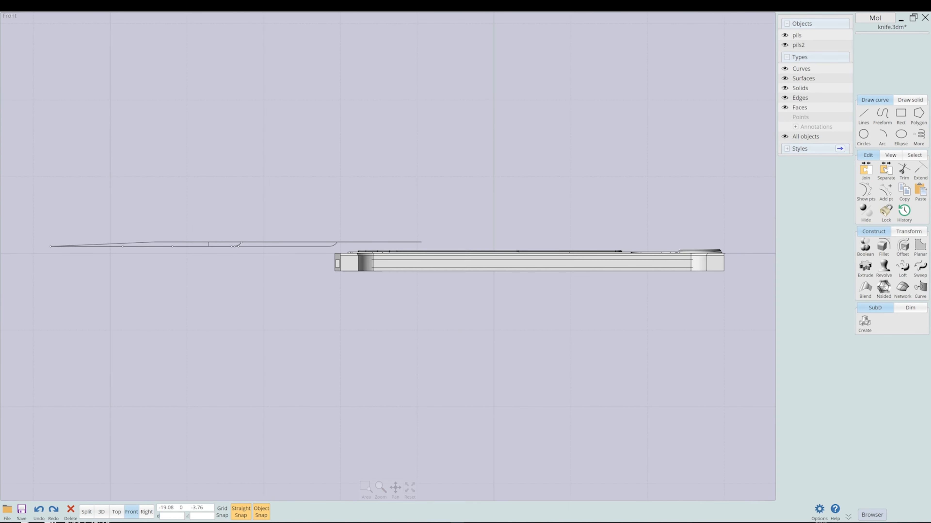
scroll(135, 253, up, 6)
click(340, 228)
right_drag(340, 229, 559, 245)
click(764, 246)
click(750, 237)
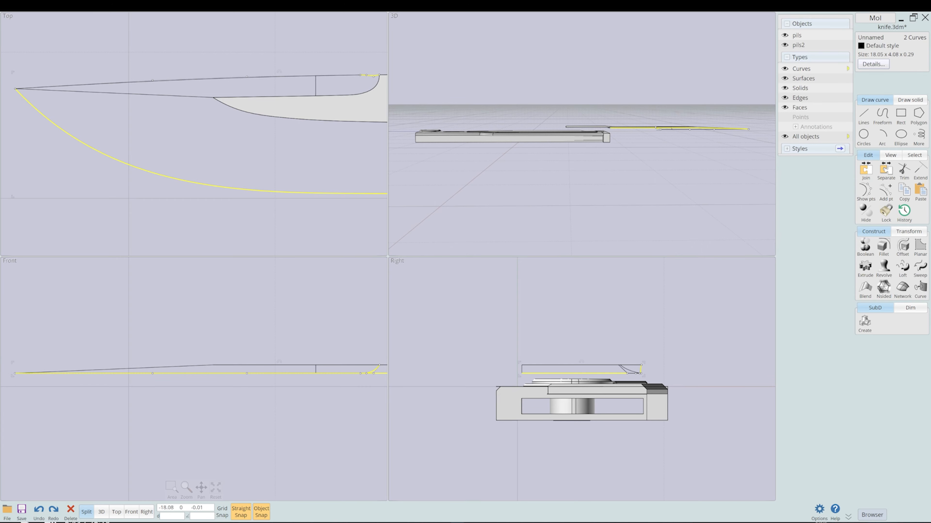
middle_drag(185, 387, 163, 396)
ctrl+click(353, 382)
scroll(352, 382, up, 2)
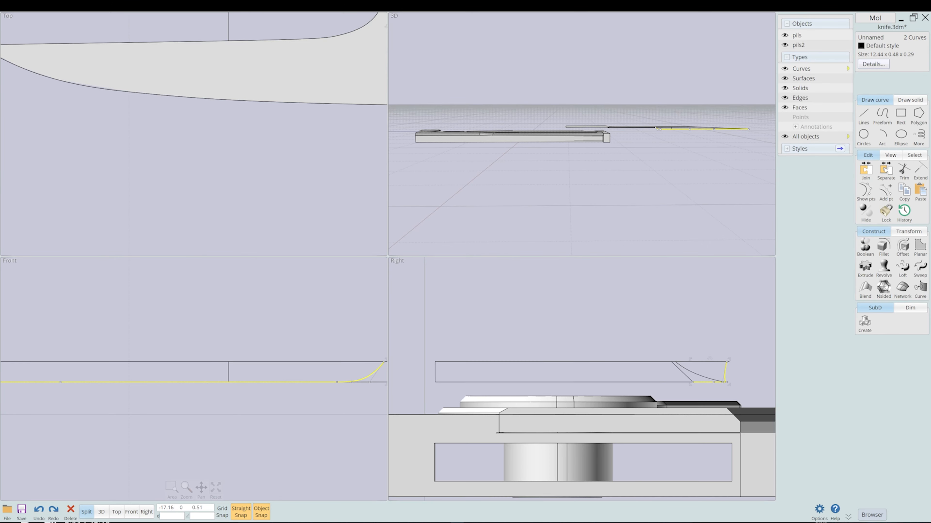
scroll(189, 370, up, 3)
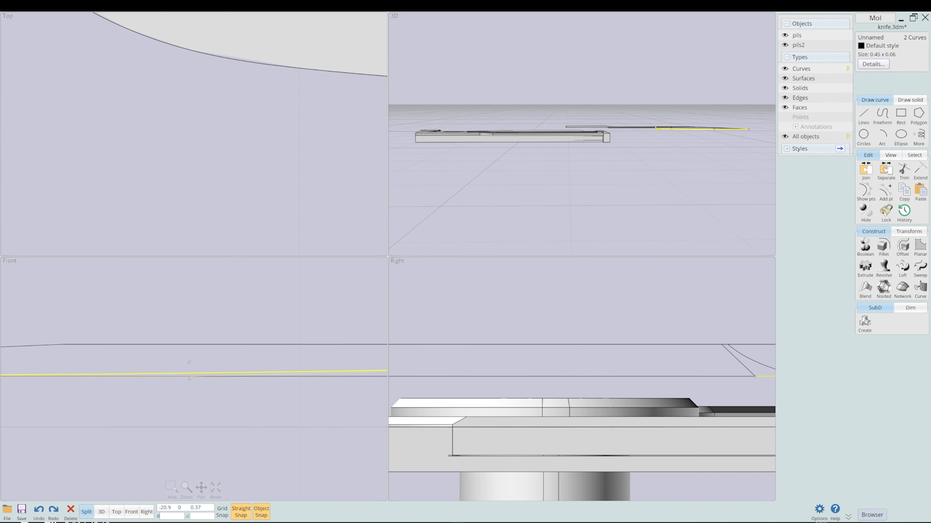
scroll(191, 370, down, 3)
mouse_move(224, 370)
mouse_down()
mouse_move(236, 383)
mouse_move(228, 373)
mouse_up()
- Refine the height of the points where the raised spine-side edge meets the rear arc
scroll(158, 377, down, 2)
click(131, 512)
scroll(493, 253, up, 4)
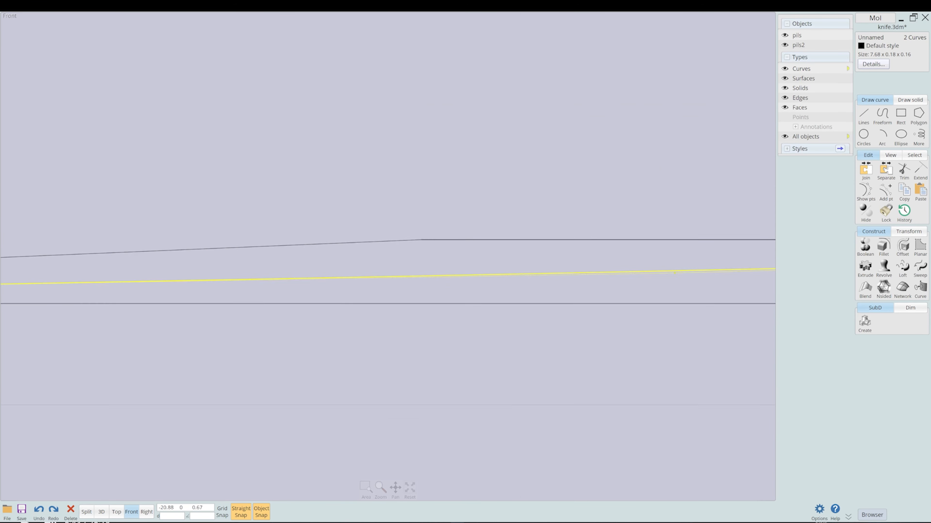
scroll(550, 282, down, 3)
scroll(609, 290, down, 2)
scroll(621, 290, up, 5)
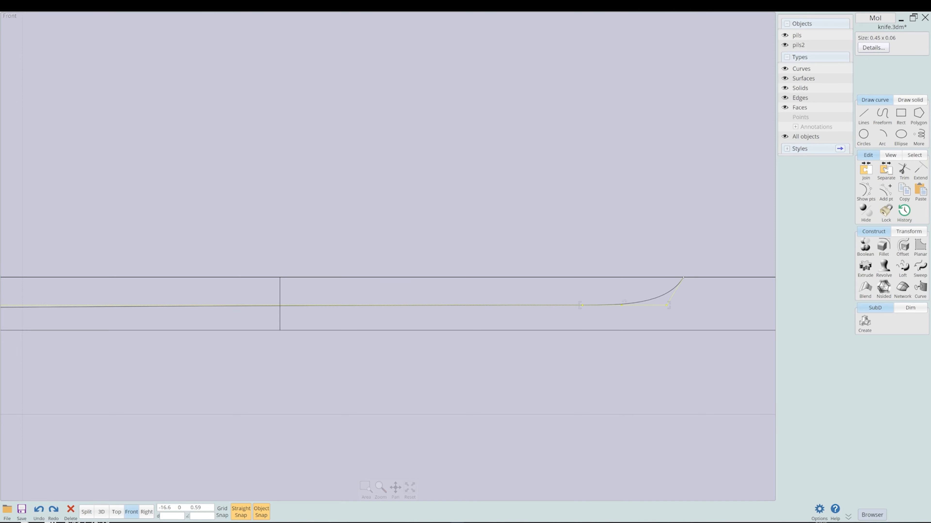
scroll(621, 290, down, 4)
right_drag(276, 300, 223, 310)
click(519, 303)
click(519, 303)
- Show the swedge cross-section curve's control points and fit its outer end to the raised spine-side edge
click(101, 512)
click(86, 513)
click(649, 400)
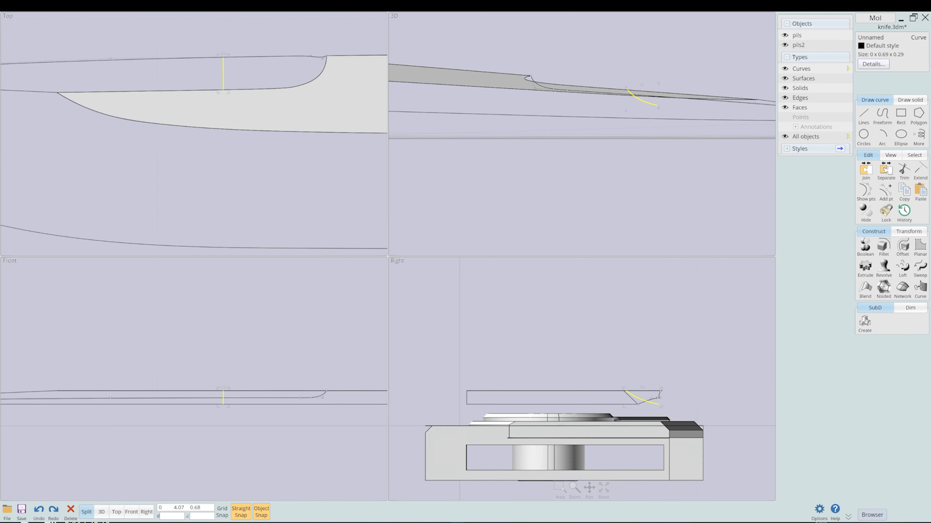
scroll(629, 394, up, 8)
right_drag(601, 147, 564, 173)
click(865, 193)
click(101, 512)
right_drag(495, 238, 476, 286)
click(516, 390)
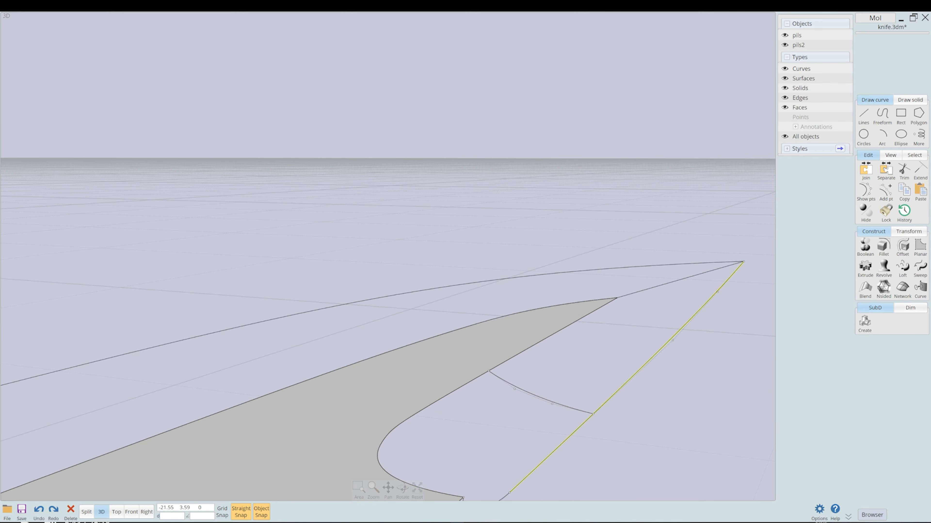
- Build a Network surface across the swedge from its boundary curves and the adjusted cross-section curve
click(640, 309)
click(545, 309)
click(531, 347)
click(902, 290)
right_drag(531, 330, 550, 238)
click(902, 47)
click(886, 75)
right_drag(476, 275, 520, 322)
click(902, 47)
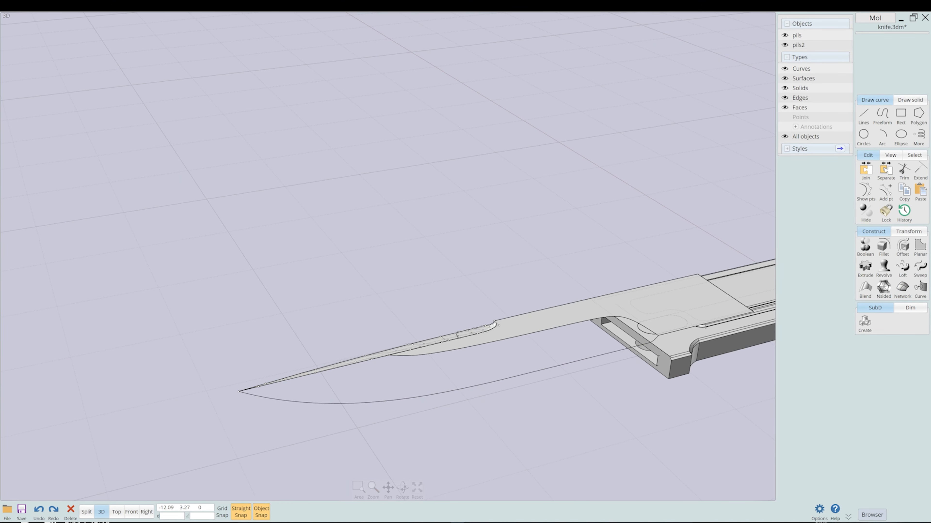
- Try a control-point curve from the flat's grind edge to the cutting-edge outline, and start adding a point to it
click(882, 114)
click(865, 118)
click(584, 322)
click(615, 352)
right_click(615, 352)
click(886, 221)
click(87, 512)
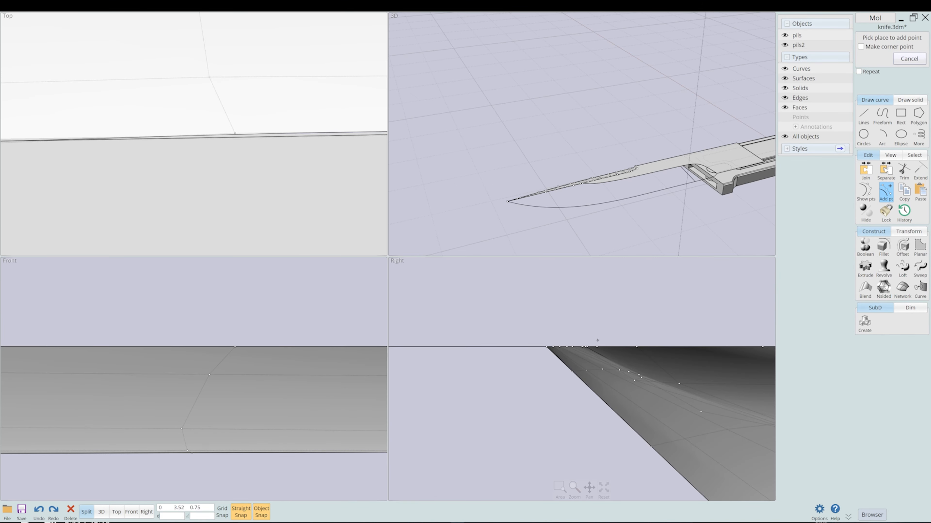
click(131, 512)
scroll(344, 130, up, 10)
click(519, 223)
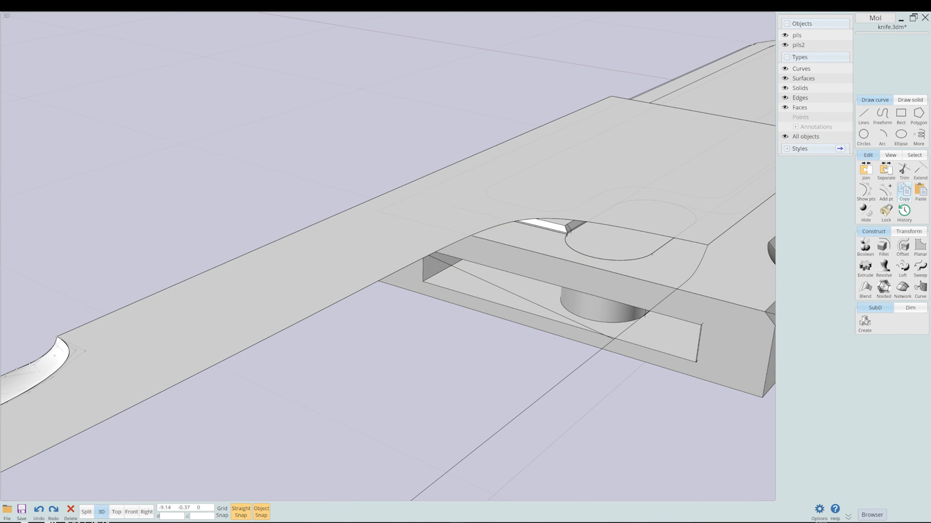
- Draw a three-point arc from the flat's grind edge down to the cutting-edge outline near the handle
click(882, 136)
click(880, 137)
click(87, 512)
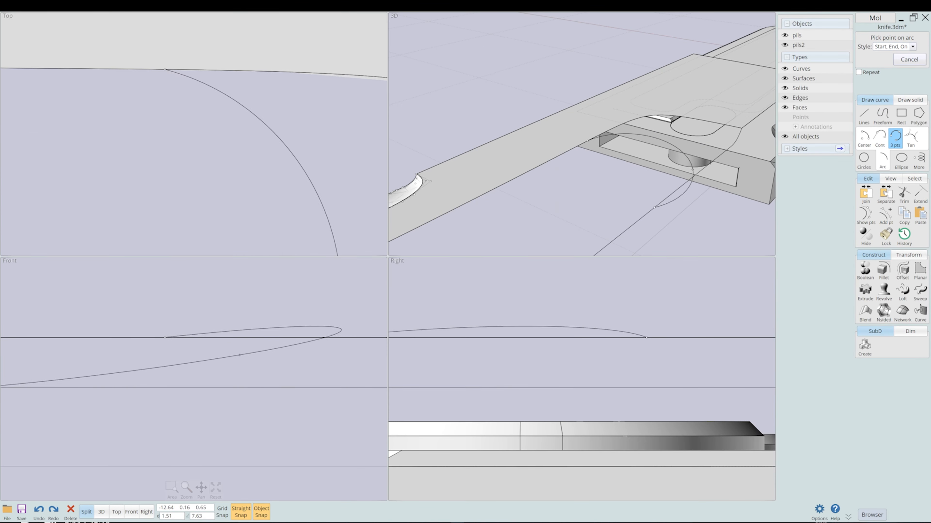
scroll(117, 379, down, 7)
click(576, 374)
right_drag(576, 194, 569, 198)
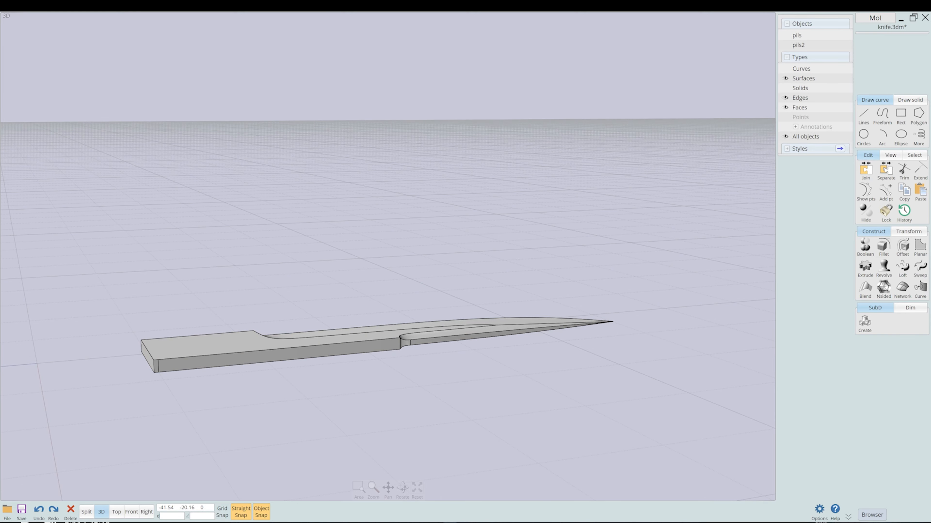
- Select all the blade's surfaces, make them one closed solid, and place it inside the handle's slot
key(ctrl+a)
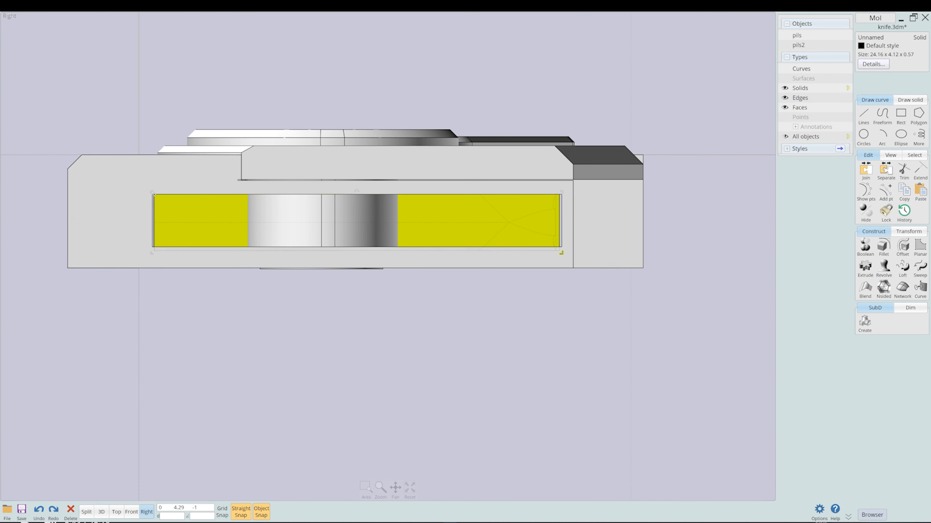
scroll(560, 260, up, 3)
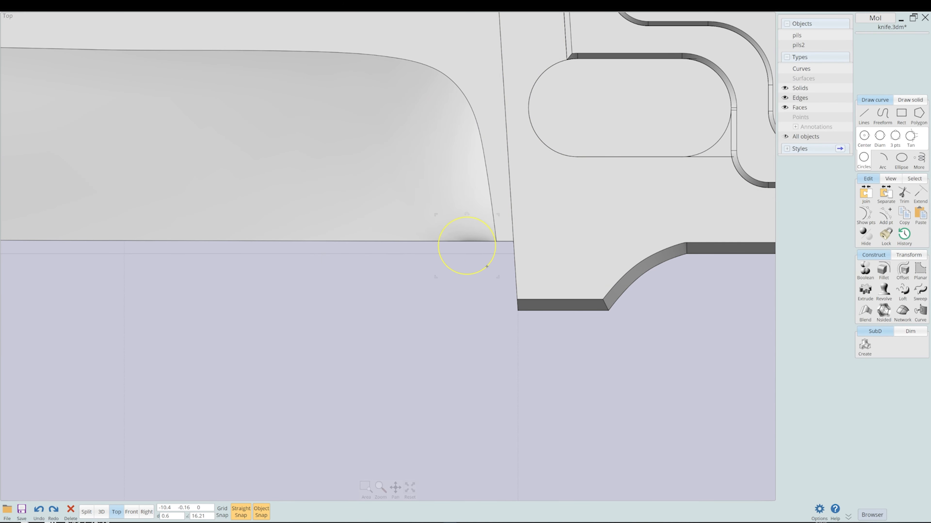
- Draw a circle of about 0.51 radius over the grind's heel on the cutting edge and shift it slightly toward the handle
scroll(461, 274, up, 5)
scroll(449, 293, down, 4)
scroll(447, 294, up, 6)
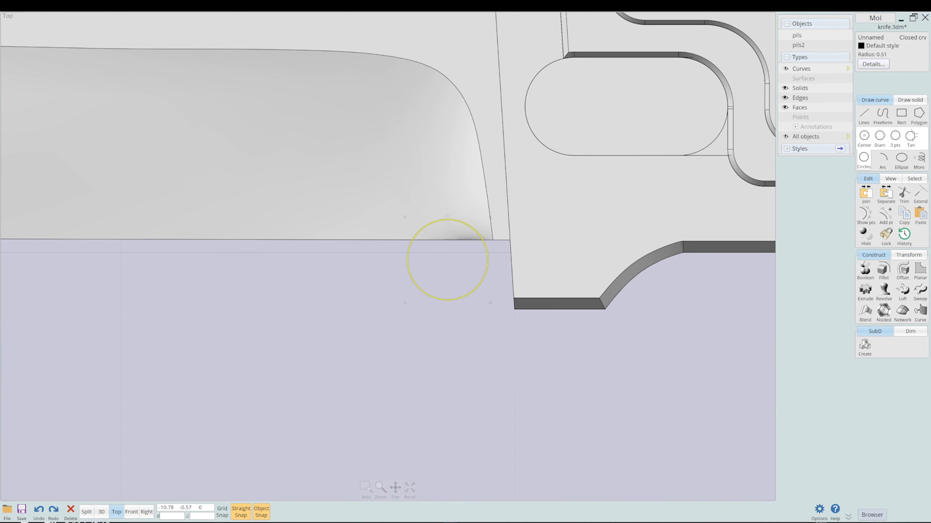
drag(447, 300, 453, 294)
click(377, 211)
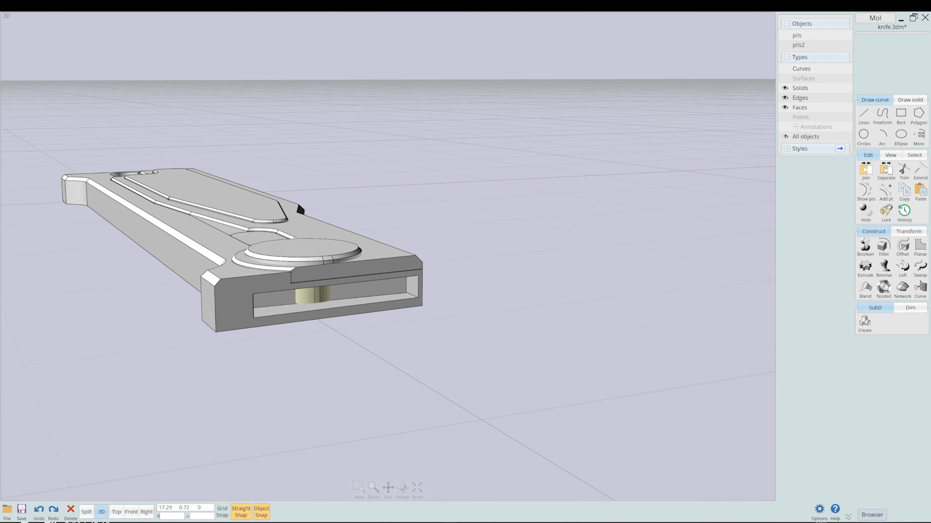
- Run a Boolean operation on the blade and the pivot cylinder inside the handle slot
key(Escape)
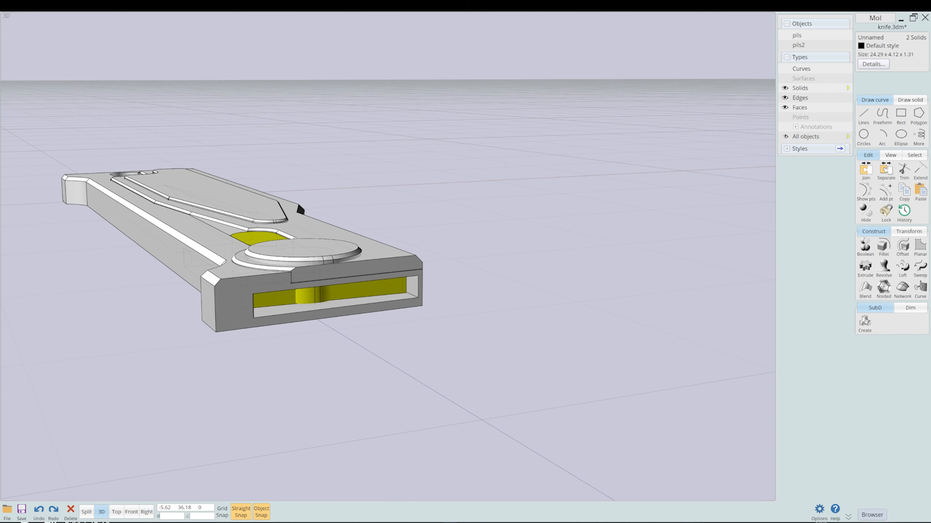
click(865, 245)
click(864, 248)
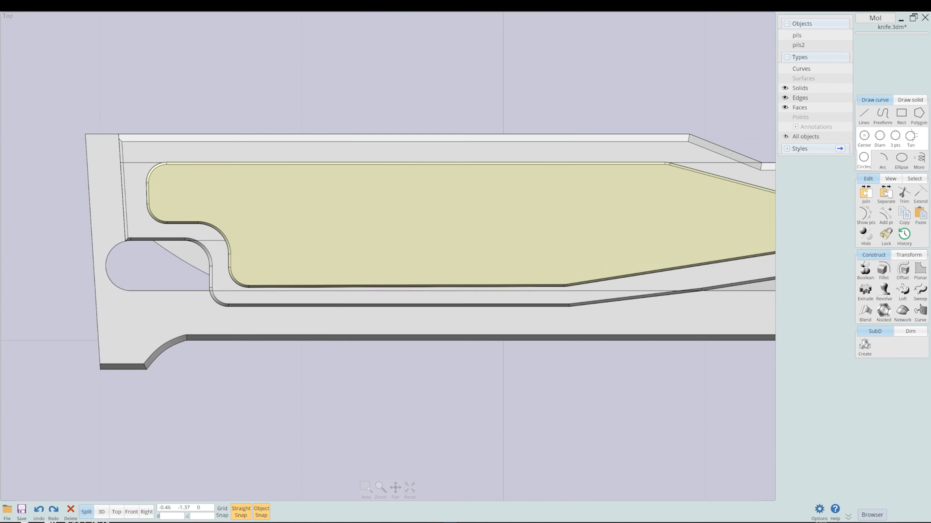
- Draw a circle of about 0.29 radius on the handle's raised panel and a 0.05-radius circle inside it near the rim
click(285, 223)
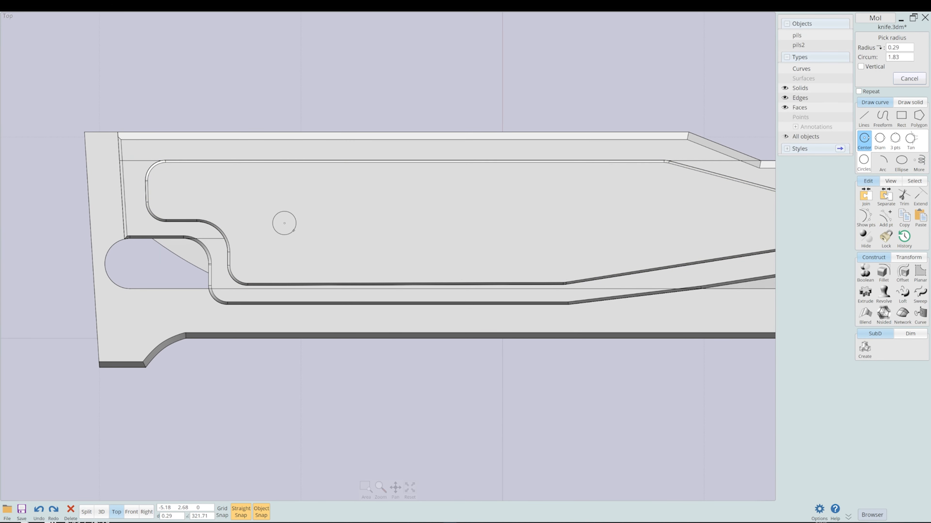
click(293, 230)
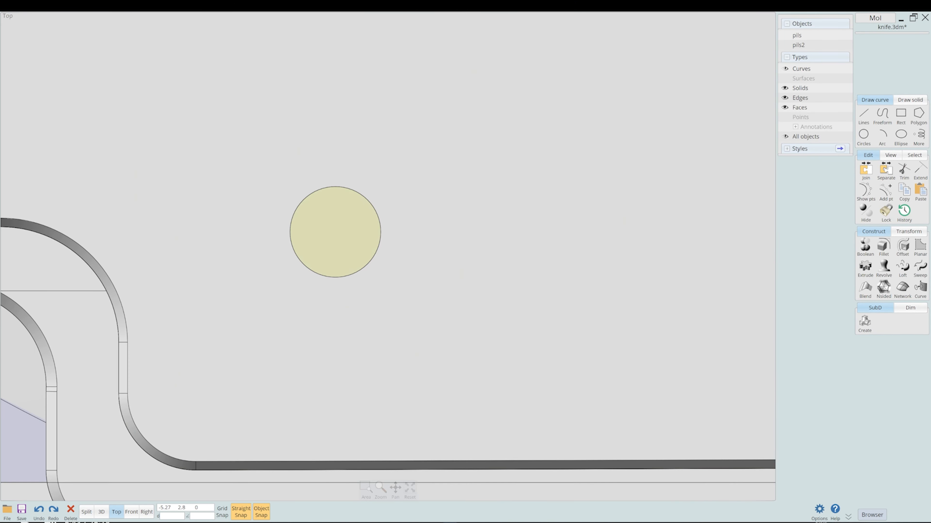
key(Return)
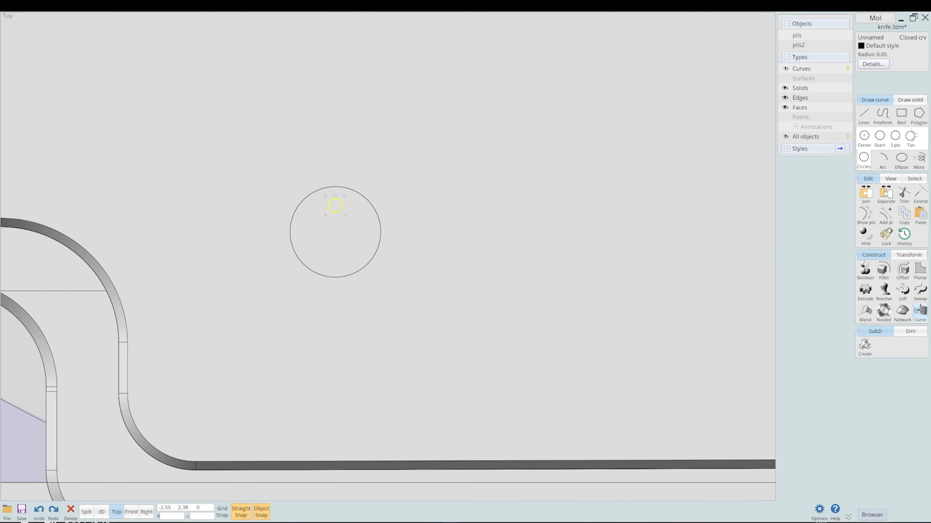
- Array the small circle around the large circle's centre with 6 items over 360 degrees
click(908, 254)
click(884, 292)
click(864, 272)
click(896, 273)
click(335, 232)
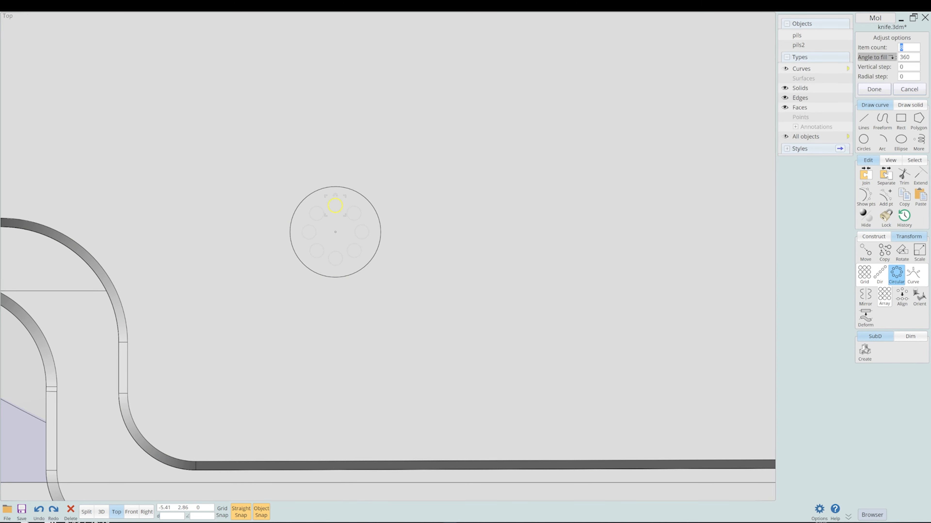
click(874, 89)
- Try to draw a centre ellipse bridging the uppermost small circle and its neighbour, and undo it
click(900, 137)
click(864, 138)
scroll(302, 216, up, 6)
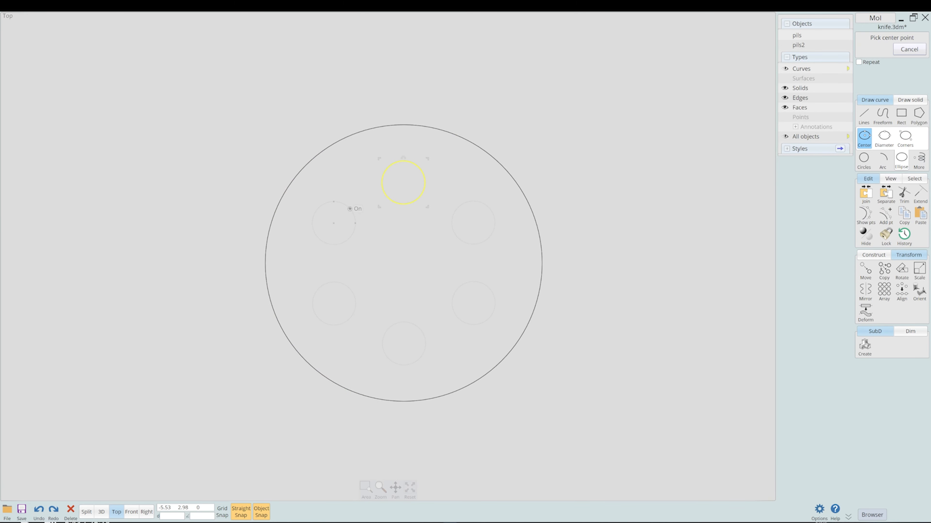
click(900, 137)
click(864, 138)
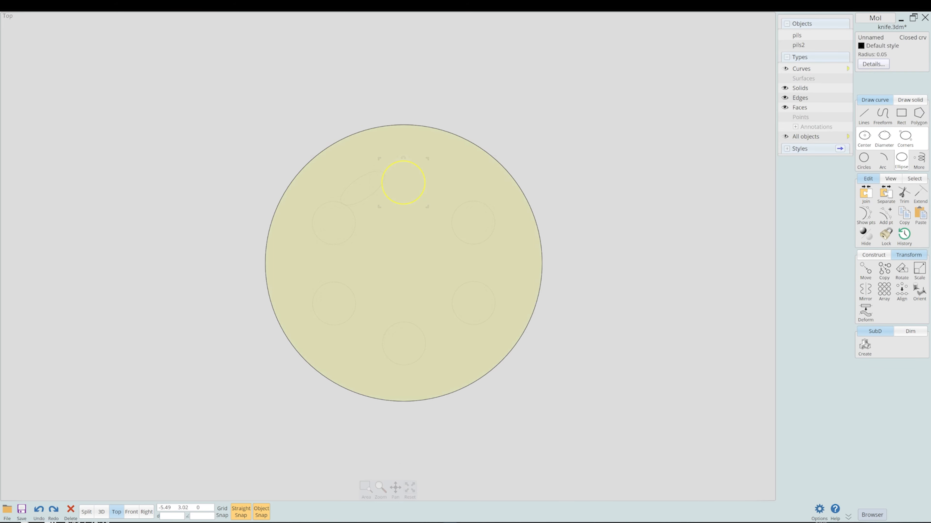
key(ctrl+z)
- Fit a slanted ellipse between two neighbouring small circles and array it around the large circle's centre with 6 items
drag(362, 203, 352, 203)
scroll(354, 202, down, 5)
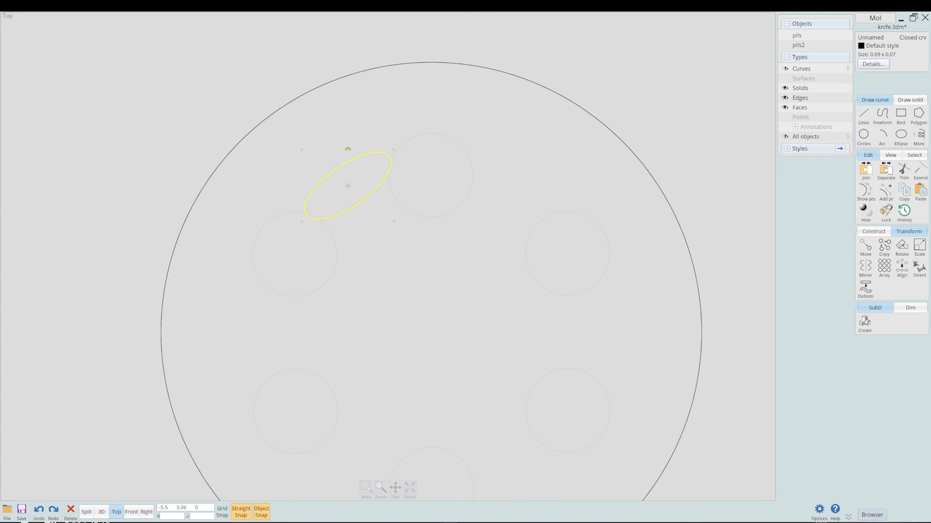
key(Delete)
right_click(280, 293)
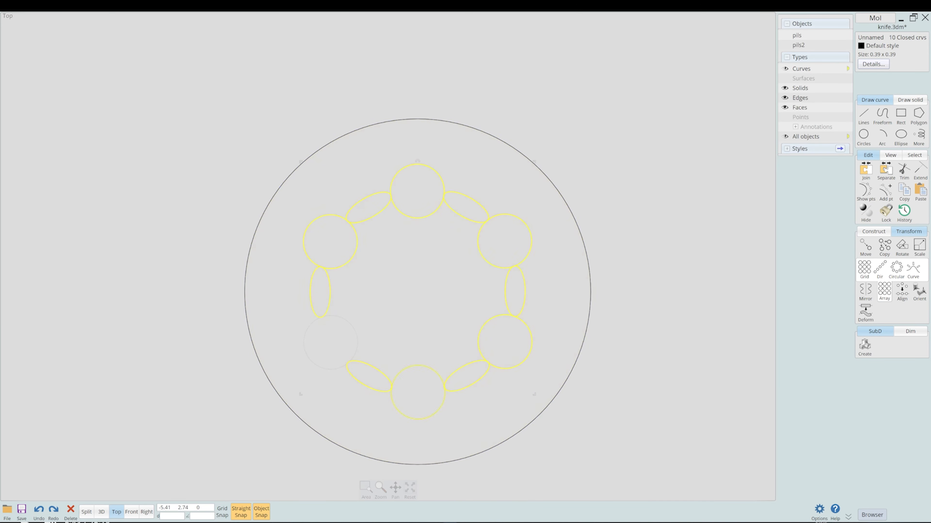
- Try to trim the uppermost small circle and its two adjoining ellipses where they overlap, and undo the attempt
key(Escape)
click(381, 210)
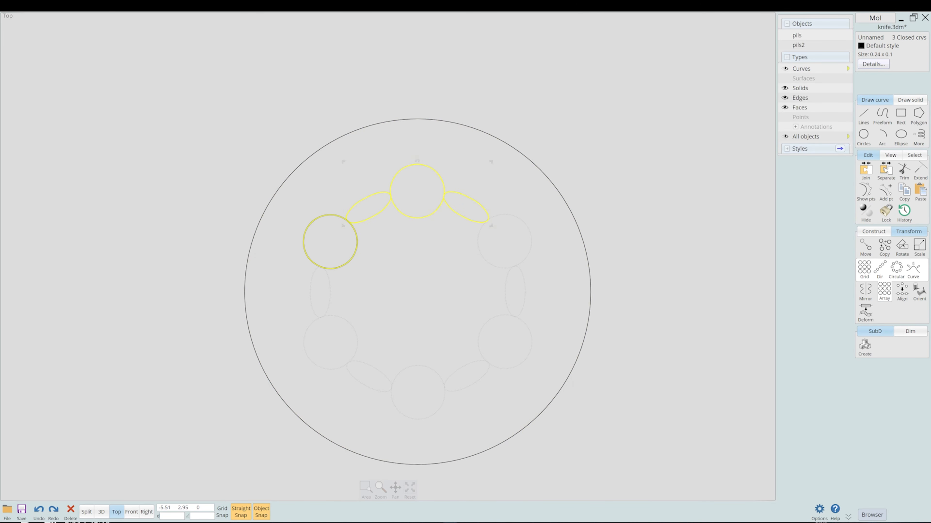
click(903, 169)
scroll(431, 203, up, 5)
key(ctrl+z)
key(ctrl+z)
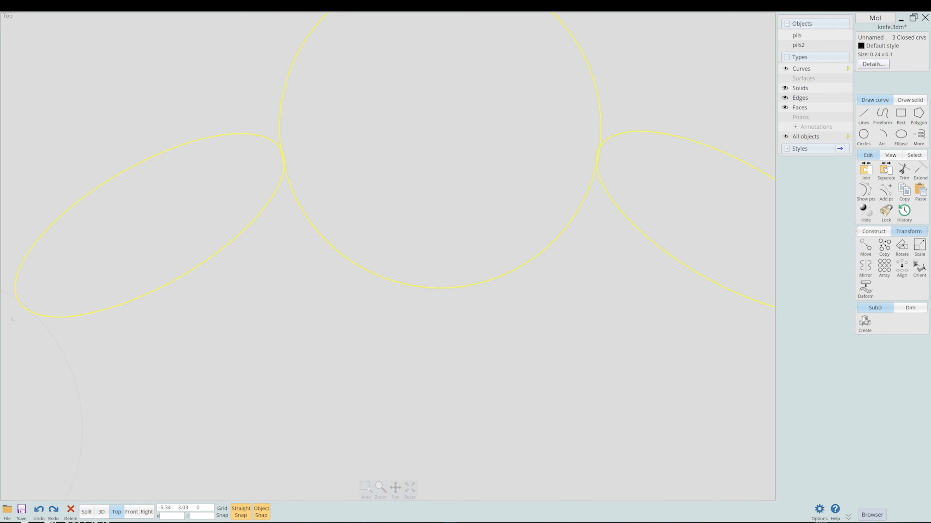
- Try to trim the uppermost small circle, its neighbouring ellipse and the adjacent circle down to their inner arcs
key(Return)
key(Return)
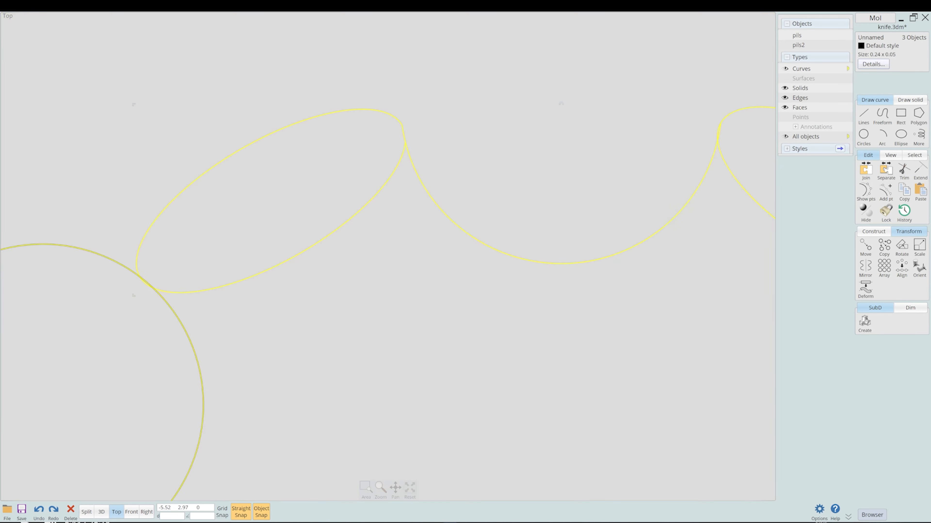
click(179, 321)
key(Return)
scroll(389, 138, down, 2)
key(Return)
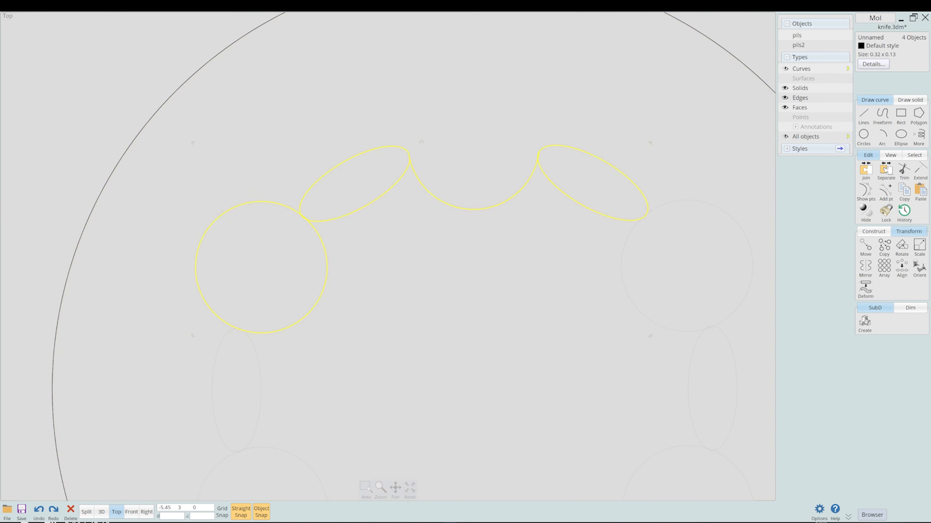
key(Escape)
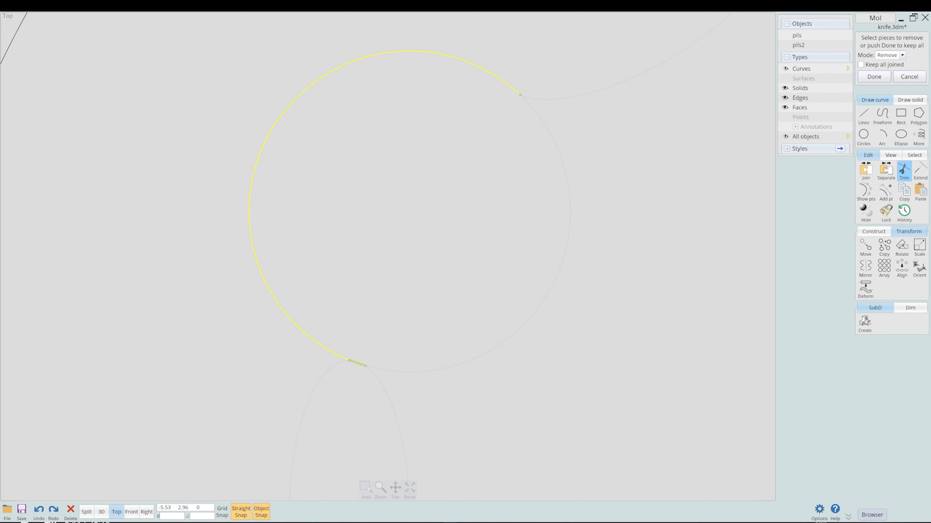
key(Return)
scroll(471, 373, down, 8)
middle_drag(471, 372, 392, 300)
key(Escape)
key(ctrl+a)
click(587, 230)
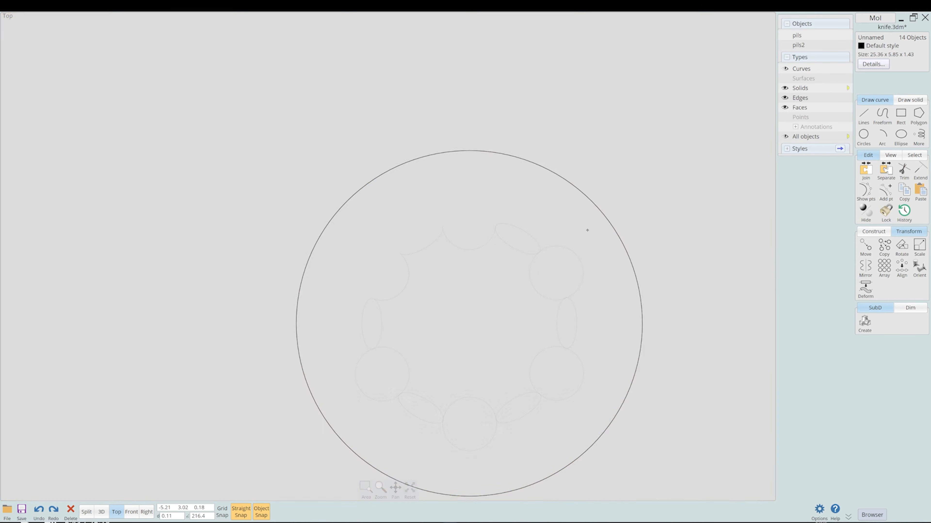
- Try to array the trimmed circle and ellipse arcs around the large circle's centre, and undo back to the complete circles and ellipses
click(425, 248)
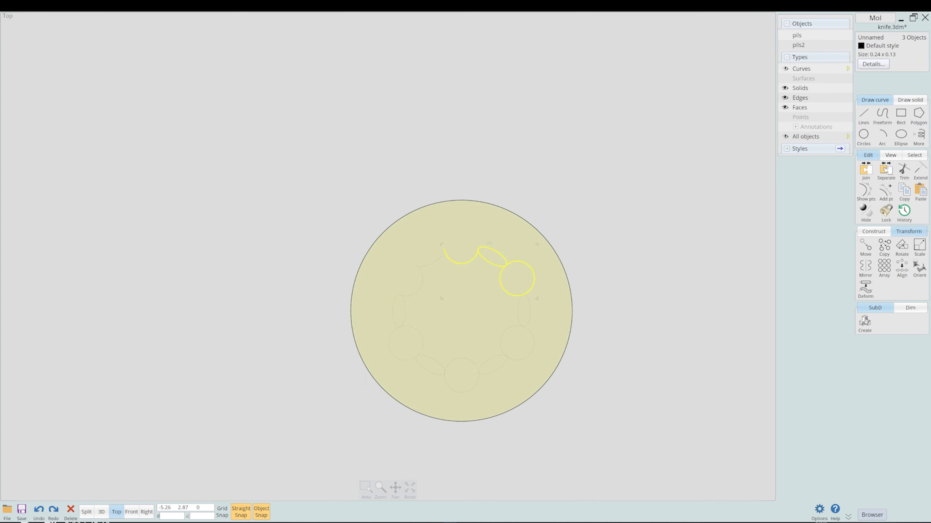
click(884, 267)
click(896, 269)
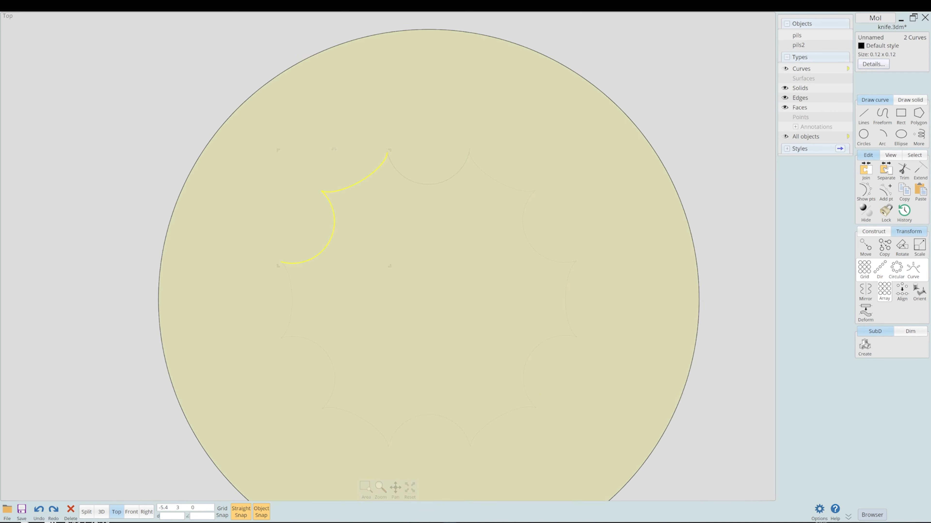
middle_drag(429, 183, 394, 181)
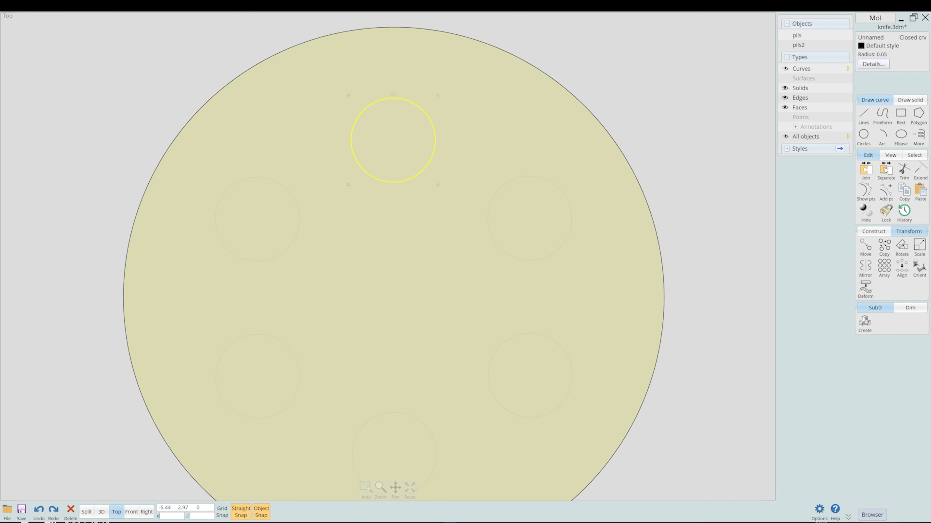
key(ctrl+z)
key(ctrl+z)
key(ctrl+z)
key(ctrl+z)
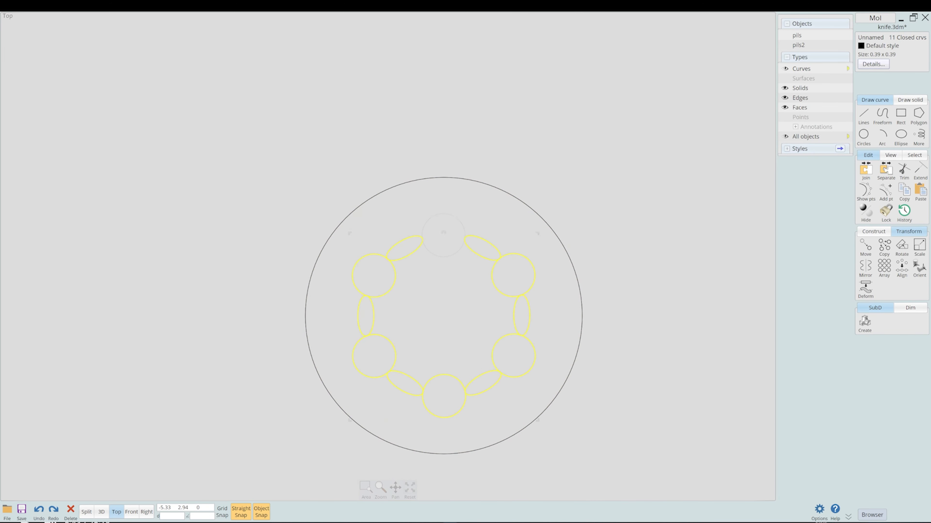
- Isolate the small circles and ellipses and trim them, picking the circles' inner arcs and the ellipses' outer arcs for removal
click(464, 242)
key(i)
key(t)
right_click(463, 241)
scroll(463, 241, up, 2)
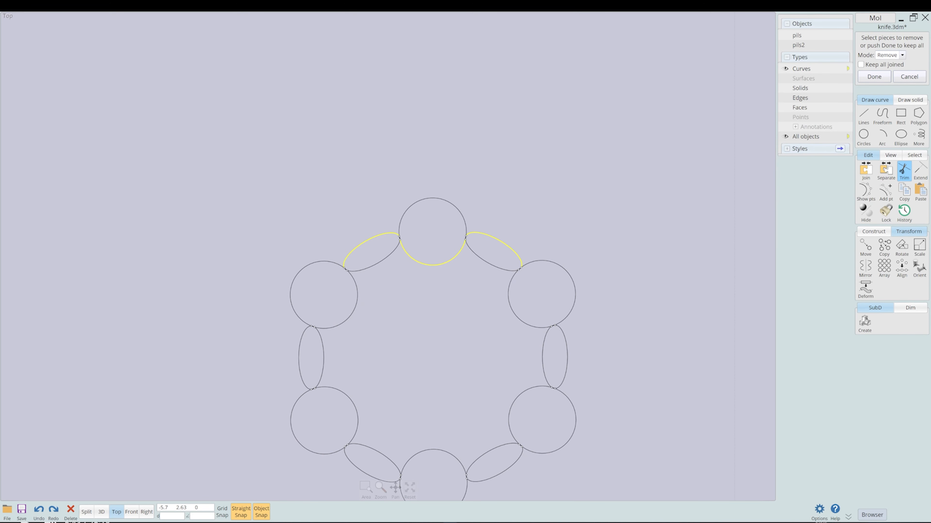
middle_drag(432, 329, 434, 240)
click(300, 268)
click(366, 382)
click(509, 214)
click(359, 214)
click(569, 267)
- Pick the leftover overlapping pieces at the circle and ellipse junctions and complete the trim into one six-lobed star outline
scroll(367, 378, up, 10)
click(188, 184)
middle_drag(715, 278, 33, 250)
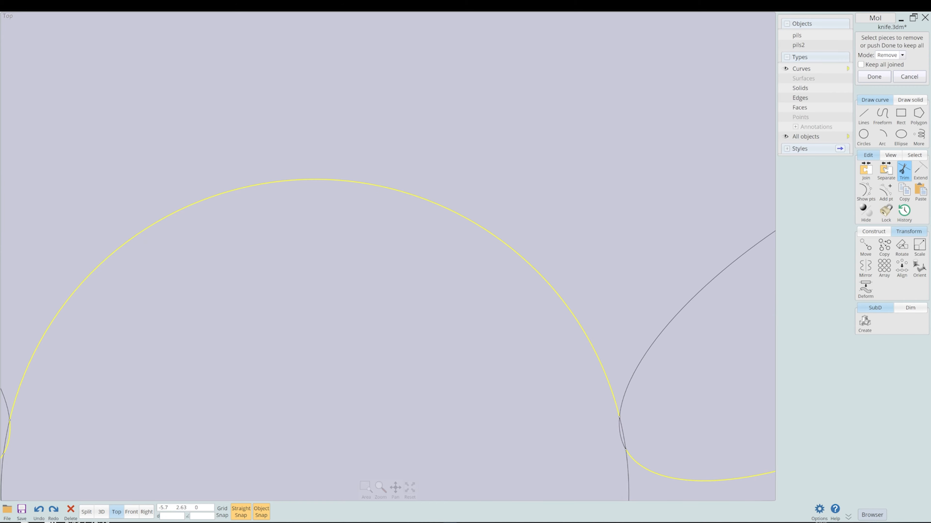
middle_drag(714, 29, 29, 484)
middle_drag(440, 23, 491, 488)
scroll(491, 440, down, 5)
middle_drag(330, 220, 617, 457)
middle_drag(293, 367, 615, 134)
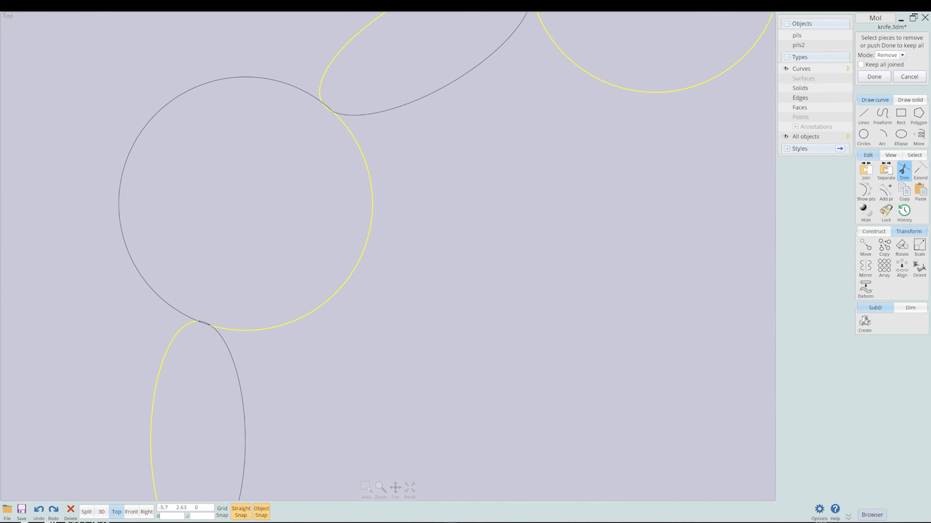
middle_drag(330, 421, 441, 135)
scroll(345, 224, down, 5)
right_click(456, 264)
- Extrude the six-lobed star outline downward into a shallow solid
key(ctrl+a)
scroll(457, 265, down, 3)
click(86, 512)
click(919, 247)
key(e)
click(238, 302)
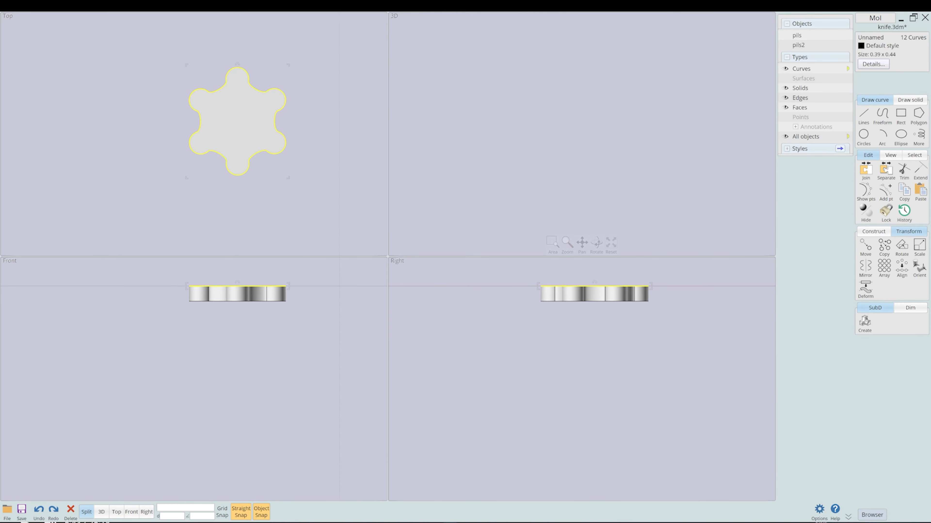
- Try to extrude the star solid's bottom face to a point
click(101, 512)
scroll(472, 235, up, 5)
click(476, 250)
key(e)
click(874, 96)
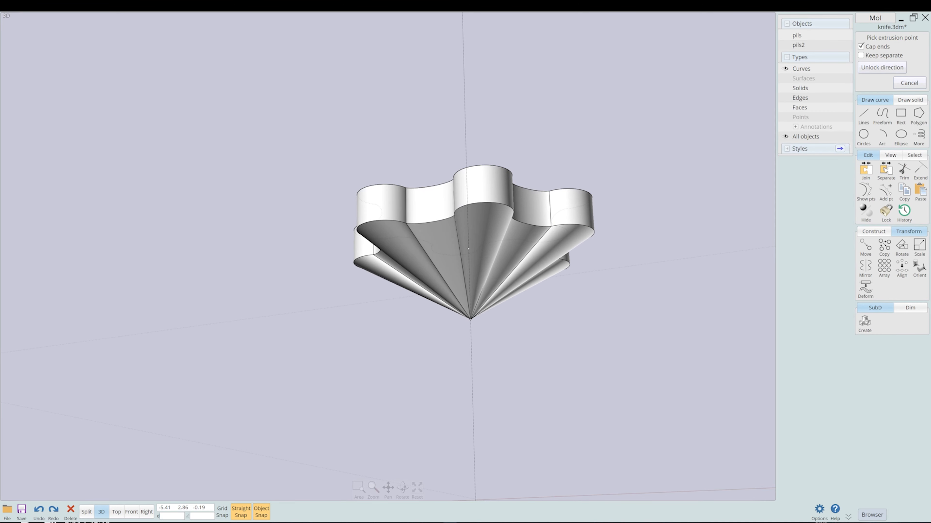
key(Escape)
- Try a tapered extrusion of the star's bottom face with a draft angle of 90
right_drag(470, 320, 421, 352)
key(e)
click(909, 96)
click(375, 273)
key(ctrl+z)
key(e)
click(909, 96)
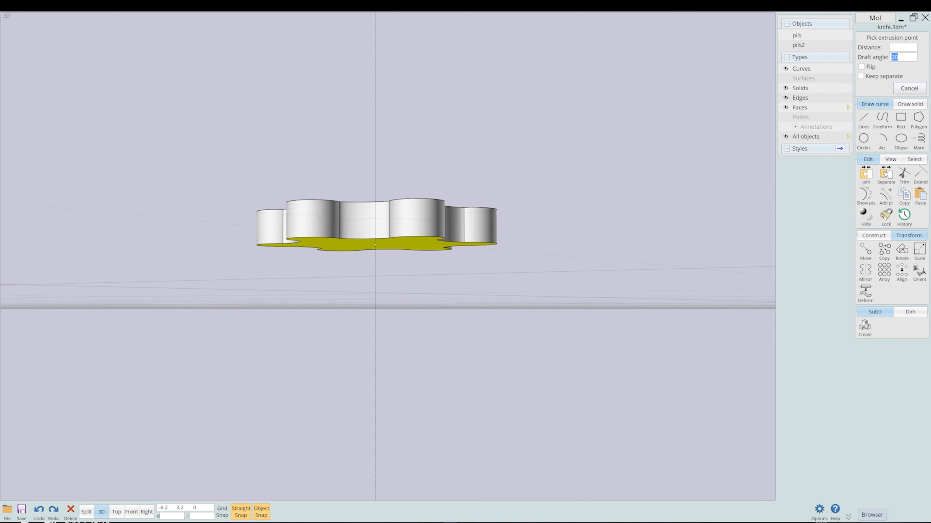
double_click(903, 58)
text(90)
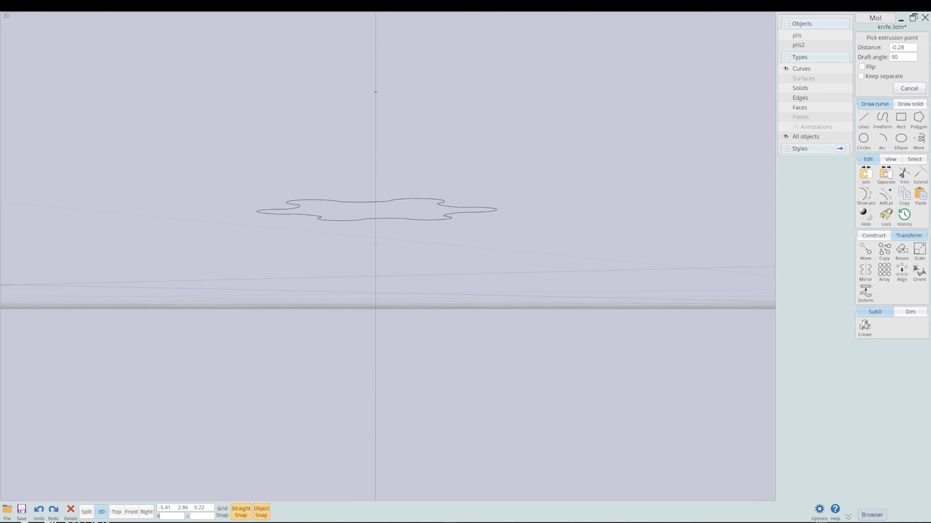
key(Escape)
- Extrude the star's bottom face to a centred point below it and bring back the hidden parts
key(e)
click(874, 95)
click(376, 284)
click(866, 211)
scroll(435, 235, down, 5)
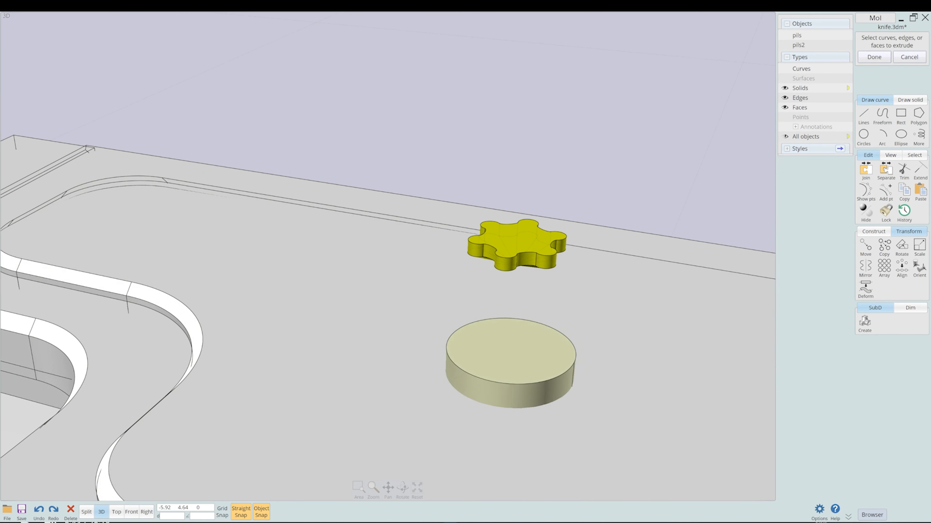
- Copy the pointed star cutter together with the round screw disc to positions beside the originals
click(420, 256)
click(461, 271)
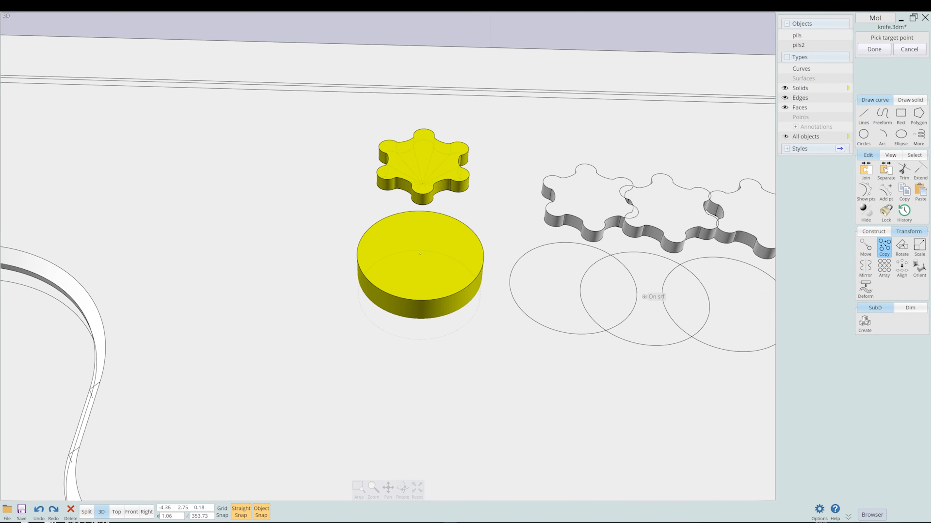
click(574, 309)
click(576, 290)
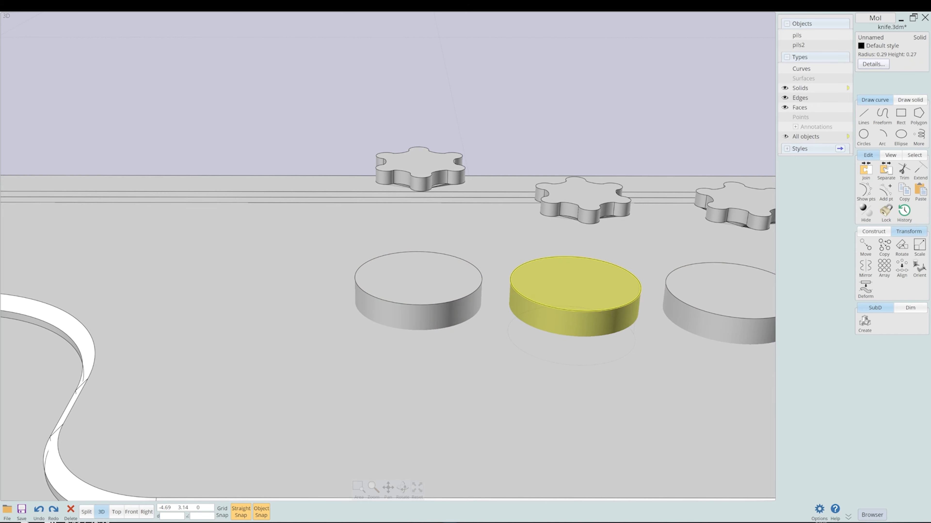
click(883, 246)
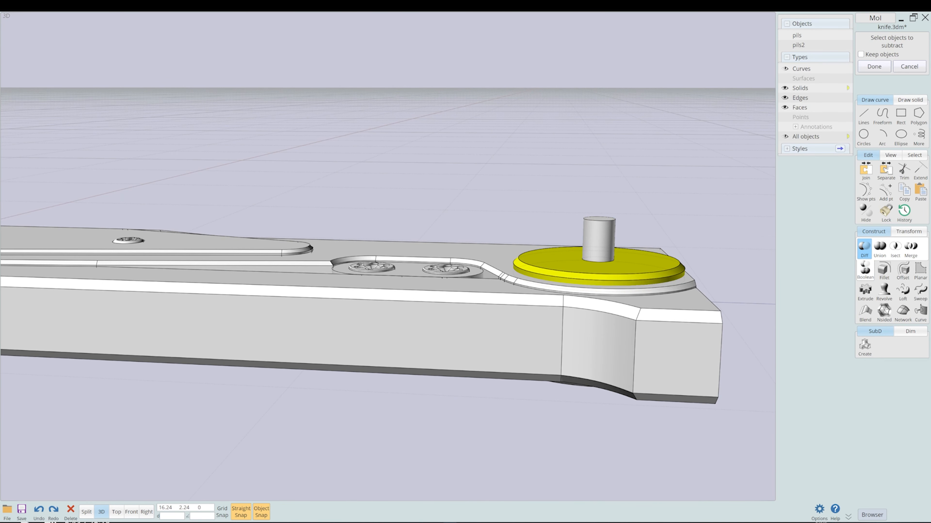
- Subtract the small central cylinder from the large pivot disc to cut a hole in it
key(Return)
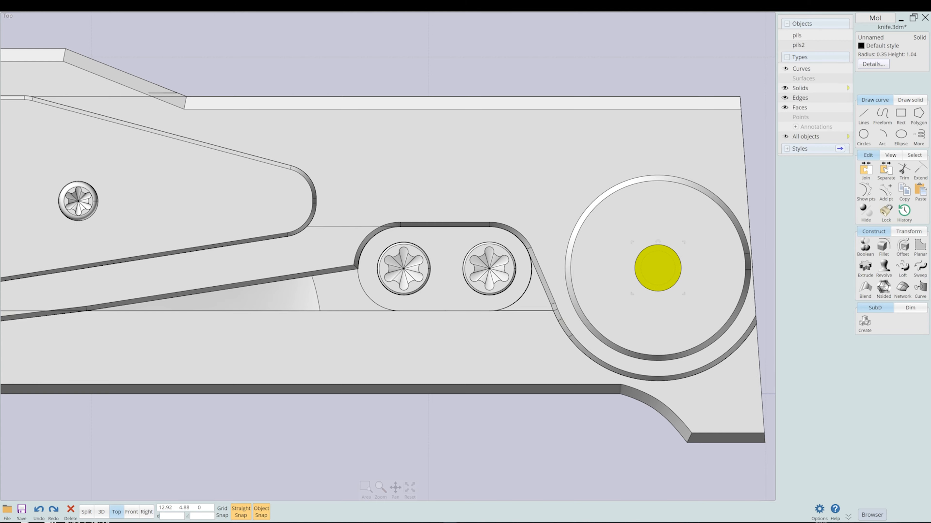
key(space)
right_drag(687, 161, 669, 147)
click(674, 112)
click(688, 137)
click(865, 247)
click(864, 249)
click(675, 111)
right_click(674, 110)
- Copy the star screw nearest the pivot onto the centre of the large pivot disc
click(245, 140)
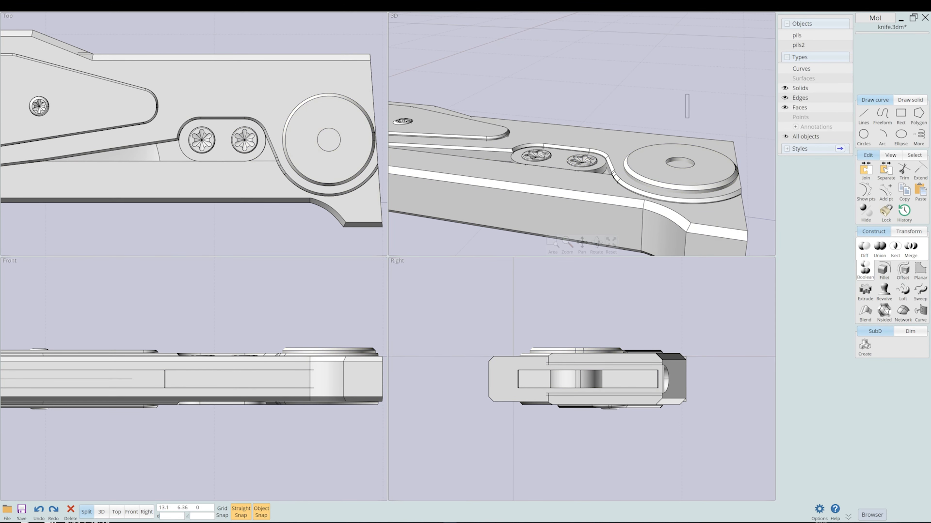
click(908, 231)
click(909, 49)
key(ctrl+z)
key(ctrl+y)
click(245, 140)
drag(244, 140, 322, 140)
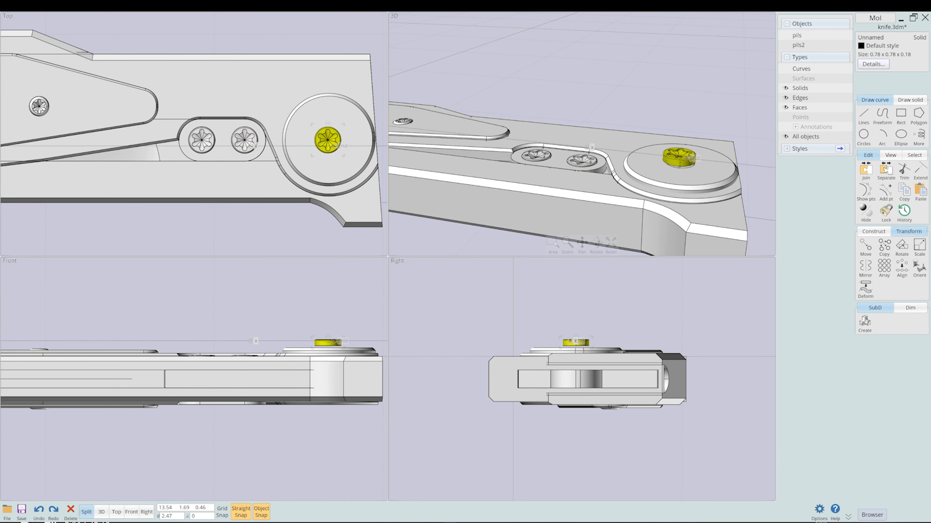
scroll(334, 146, up, 3)
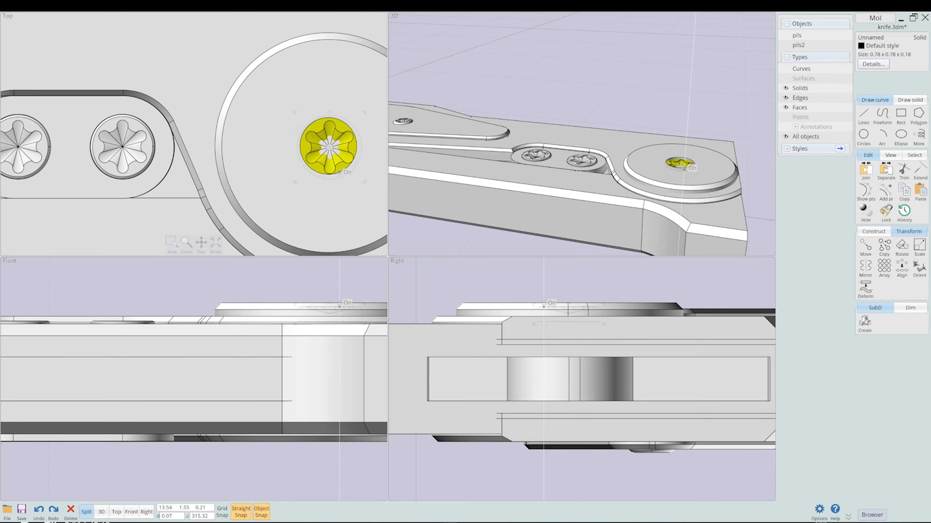
- Adjust the star screw's height so it sits in the pivot disc's hole level with the disc surface
click(116, 512)
scroll(447, 260, up, 3)
click(101, 512)
scroll(600, 326, up, 8)
drag(415, 266, 416, 241)
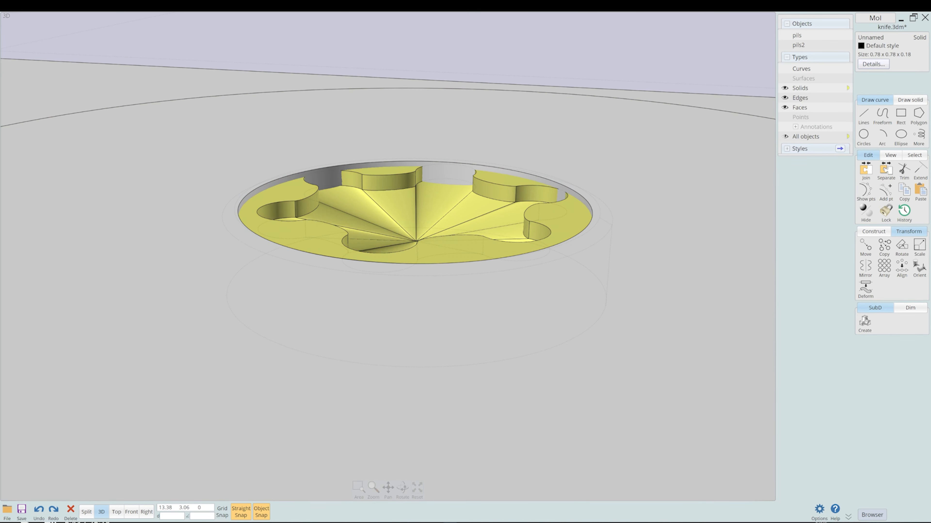
mouse_move(505, 203)
mouse_down()
mouse_move(509, 179)
mouse_move(508, 195)
mouse_up()
scroll(550, 186, down, 6)
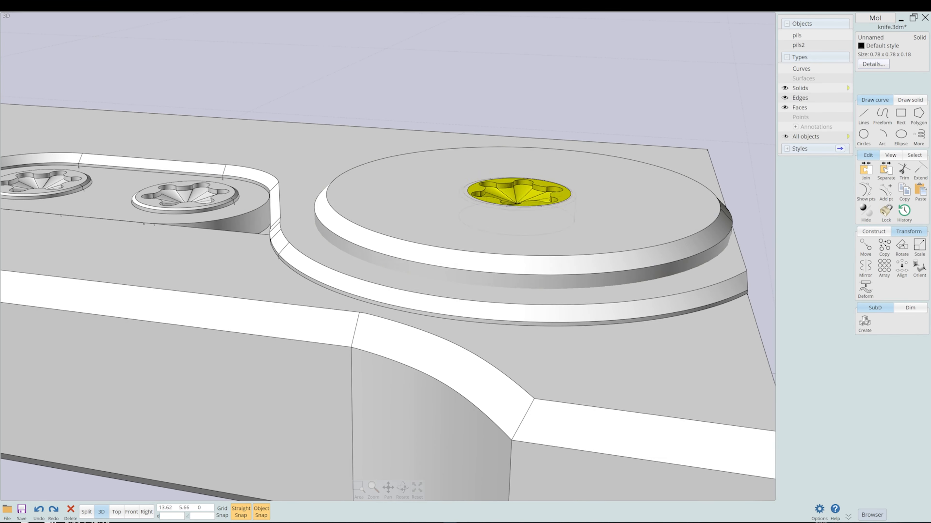
- Centre the star screw on the pivot disc by nudging it about 0.01 sideways
click(531, 170)
key(Escape)
scroll(525, 177, up, 10)
drag(477, 235, 584, 216)
click(117, 512)
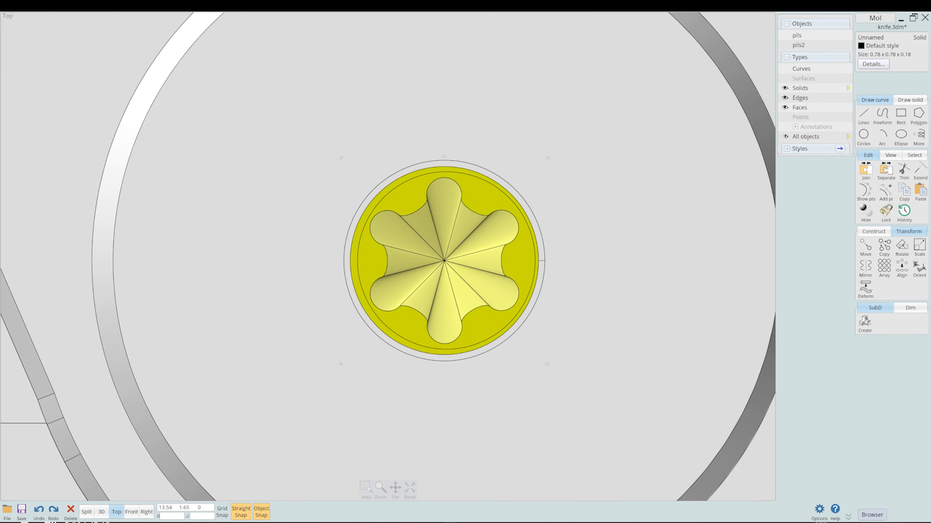
drag(444, 260, 446, 260)
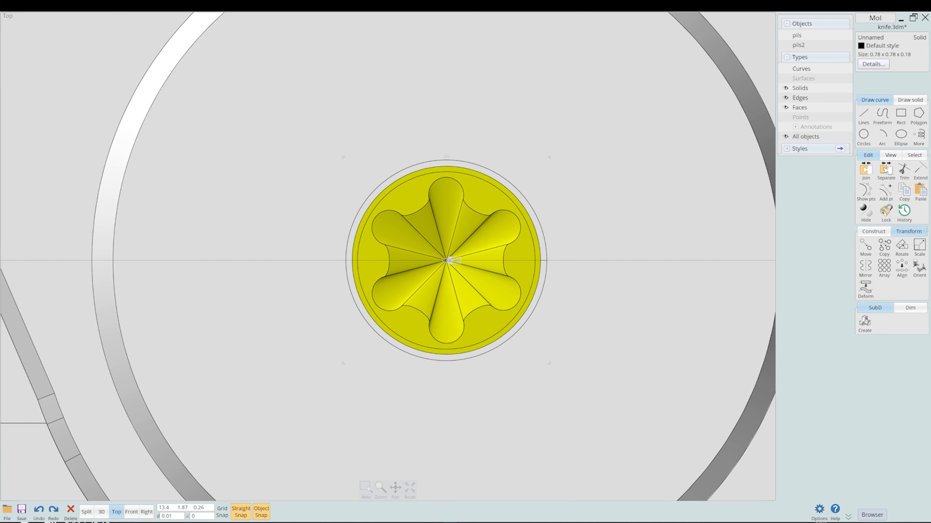
- Combine the star screw and the large pivot disc with a Boolean operation
click(87, 512)
click(623, 216)
click(660, 216)
click(873, 232)
click(865, 270)
click(864, 249)
- Mirror the finished pivot disc about the handle's mid-thickness line to the opposite side, keeping the original
right_drag(601, 212, 586, 161)
key(m)
scroll(513, 380, down, 3)
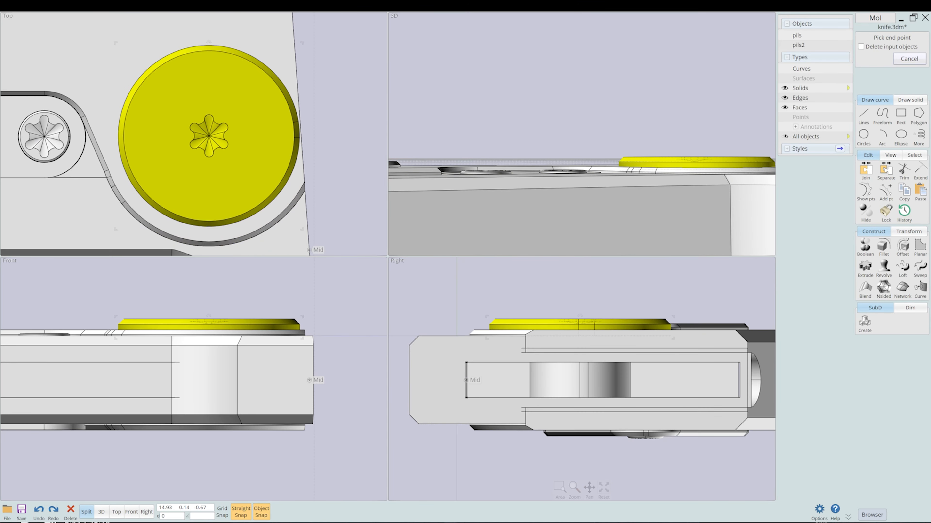
click(467, 380)
click(550, 380)
click(101, 512)
key(Escape)
right_drag(388, 275, 389, 348)
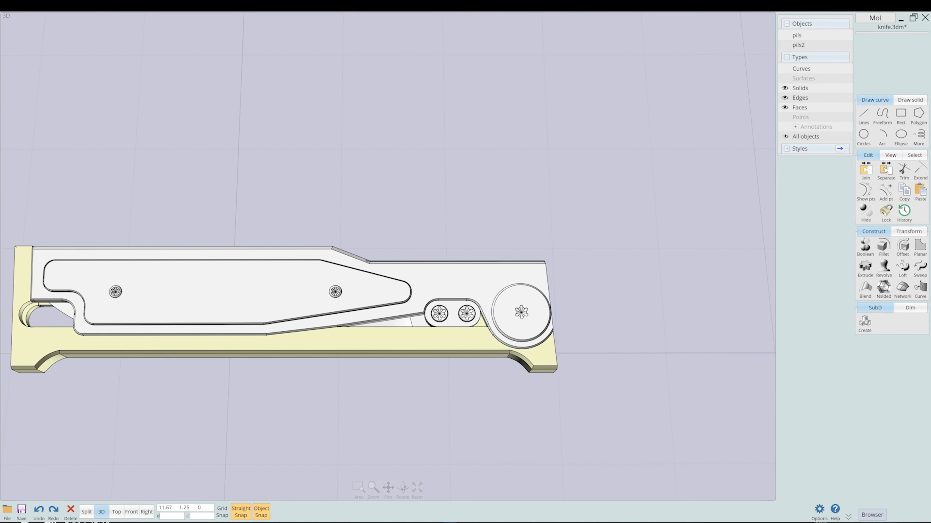
- Add a new style named body
scroll(484, 327, down, 3)
right_drag(484, 327, 538, 294)
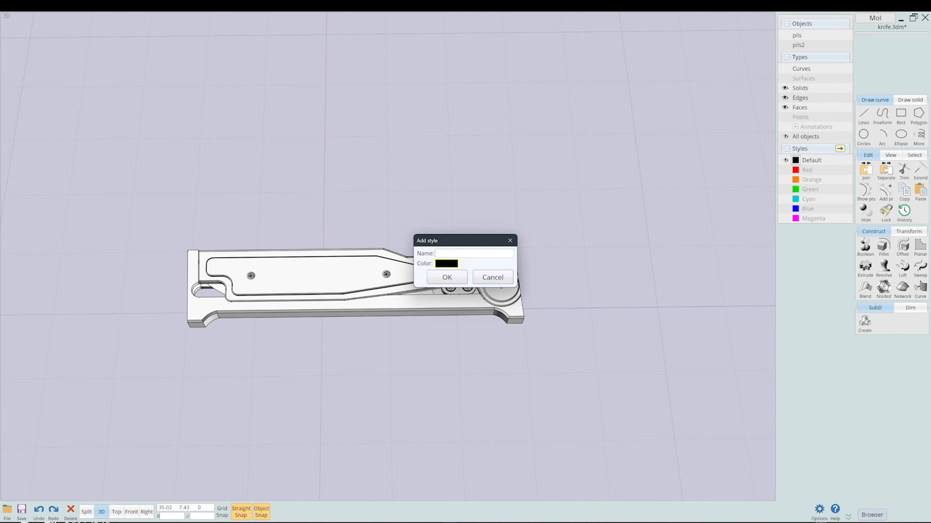
text(body)
key(Return)
- Select the handle's frame and side plate solids and assign them the body style
click(360, 306)
click(293, 253)
right_drag(388, 293, 410, 330)
scroll(432, 227, up, 5)
right_click(445, 314)
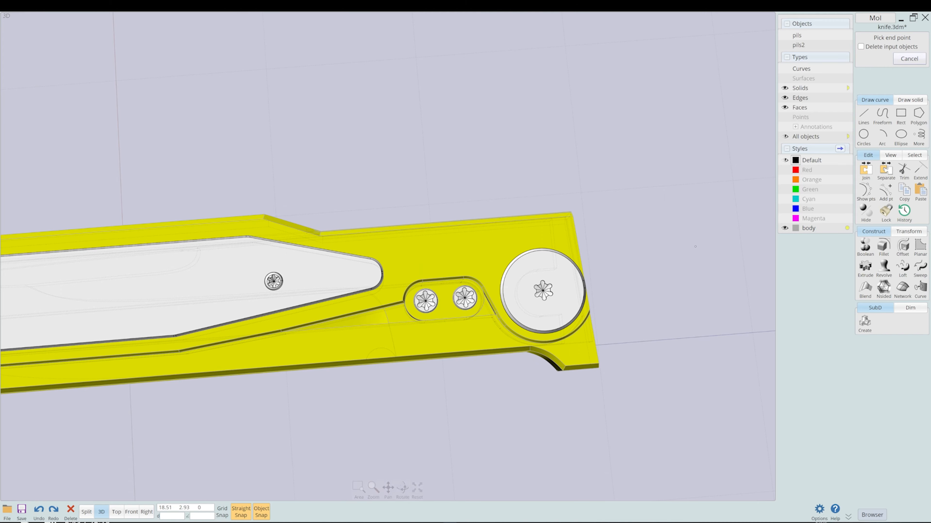
scroll(660, 290, down, 5)
key(Escape)
key(Escape)
click(562, 311)
right_drag(550, 330, 542, 176)
click(795, 228)
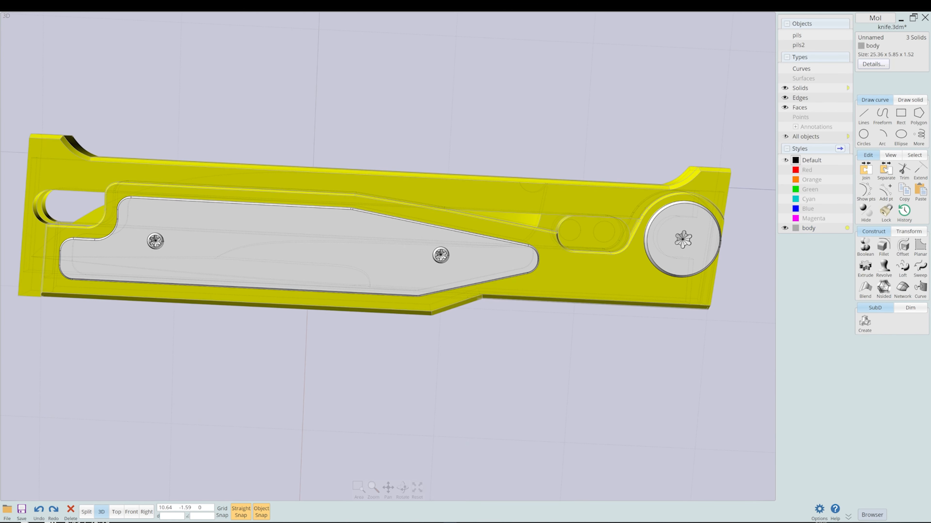
- Add a dark grey style named scales with colour #414141 and assign it to the inlay plates on both handle sides
right_drag(477, 183, 476, 330)
click(312, 262)
right_drag(367, 329, 385, 176)
click(311, 234)
click(840, 149)
click(447, 263)
click(509, 242)
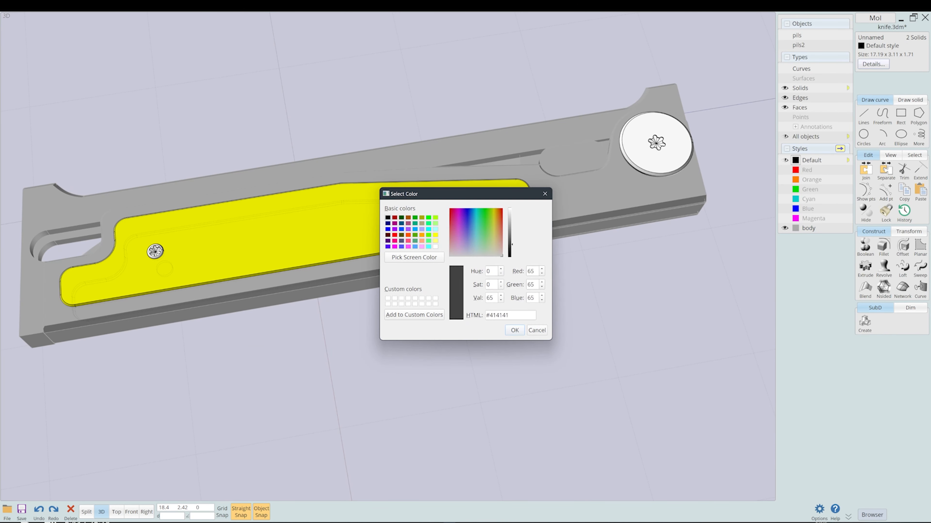
click(516, 330)
click(447, 277)
click(795, 238)
- Isolate the blade from the rest of the knife
right_drag(476, 330, 473, 256)
click(530, 299)
right_click(865, 213)
click(458, 319)
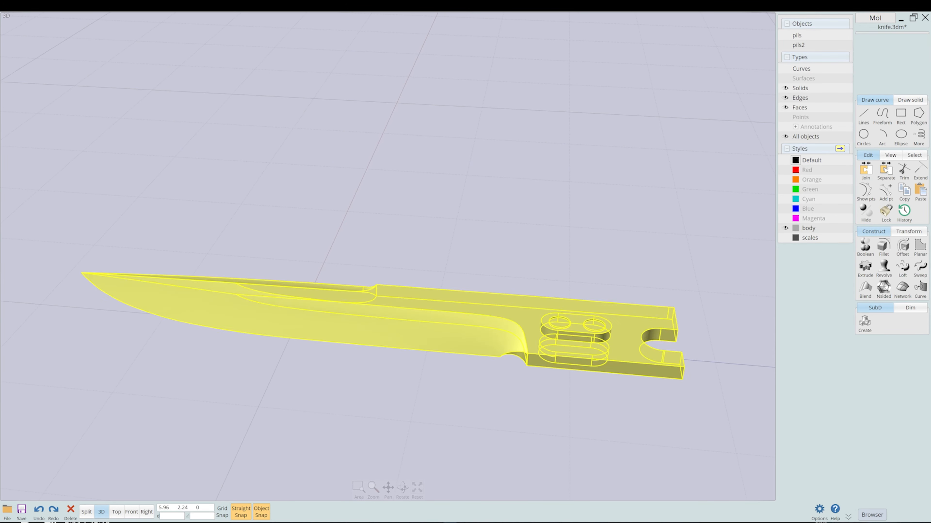
- Add a light grey style named blade and assign it to the blade's faces
click(458, 319)
click(601, 370)
click(659, 338)
right_drag(550, 330, 311, 286)
click(839, 149)
text(blade)
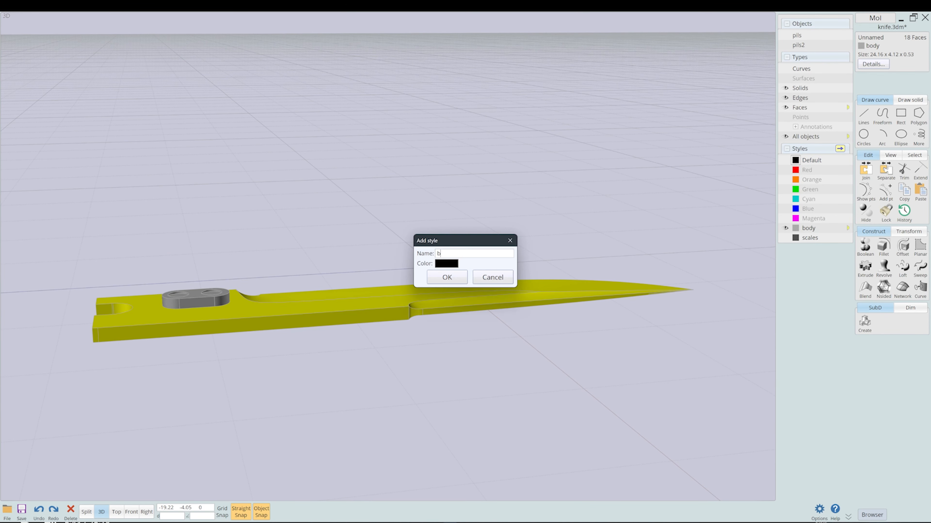
click(446, 263)
click(509, 242)
click(516, 330)
click(447, 277)
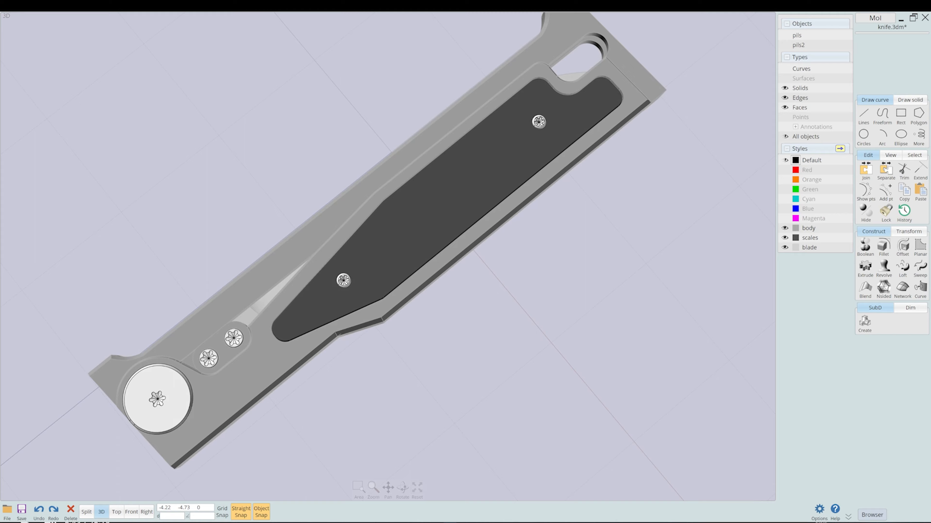
- Draw a sphere about 0.67 in diameter above the handle's upper edge near the pivot and cut away half of it
scroll(388, 256, down, 3)
right_drag(241, 151, 484, 154)
key(F6)
scroll(619, 231, down, 4)
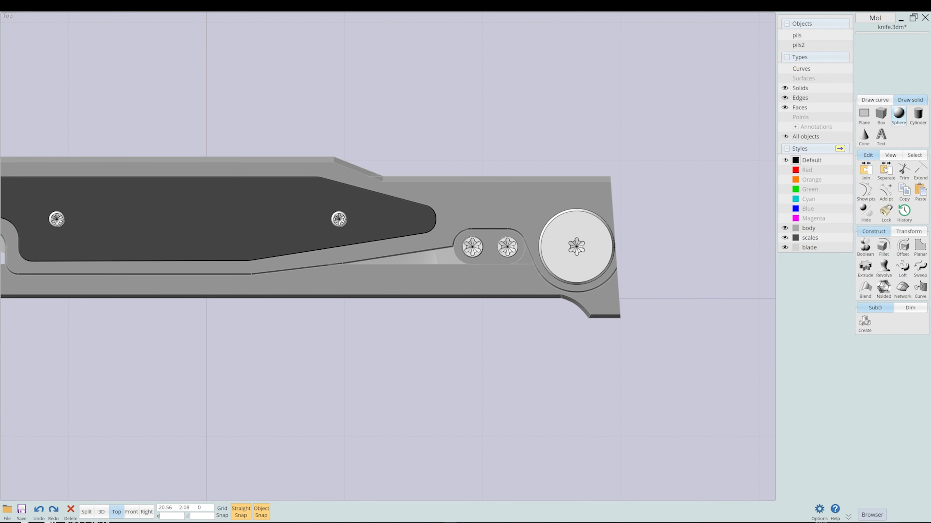
click(568, 170)
scroll(638, 169, up, 4)
key(p)
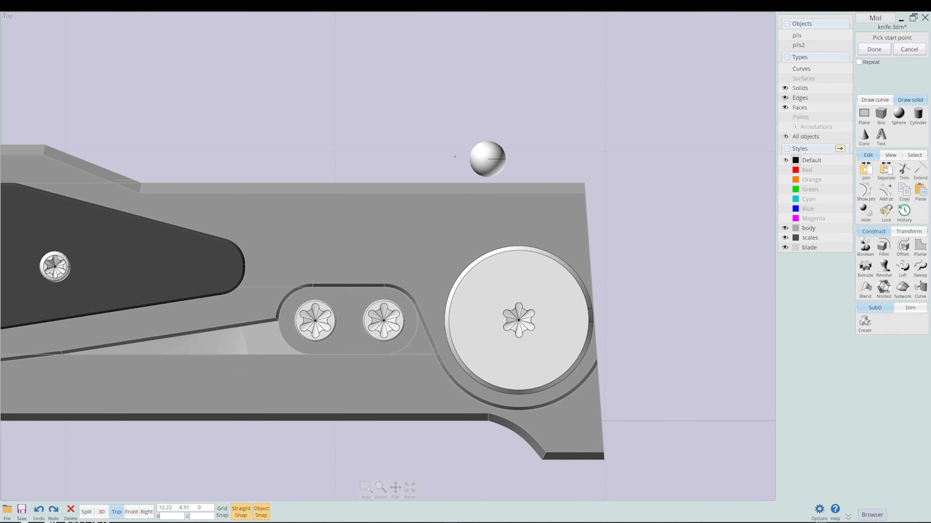
scroll(455, 157, up, 3)
click(418, 176)
key(Delete)
- Extrude the half sphere's open edge into a round-ended pin about 1.63 long
click(86, 512)
click(688, 112)
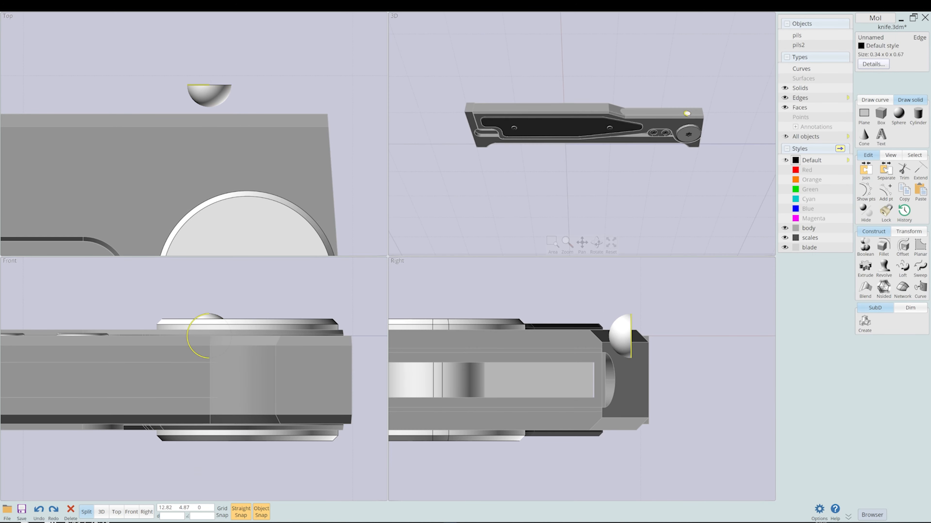
scroll(684, 114, up, 5)
click(865, 268)
click(293, 13)
click(101, 513)
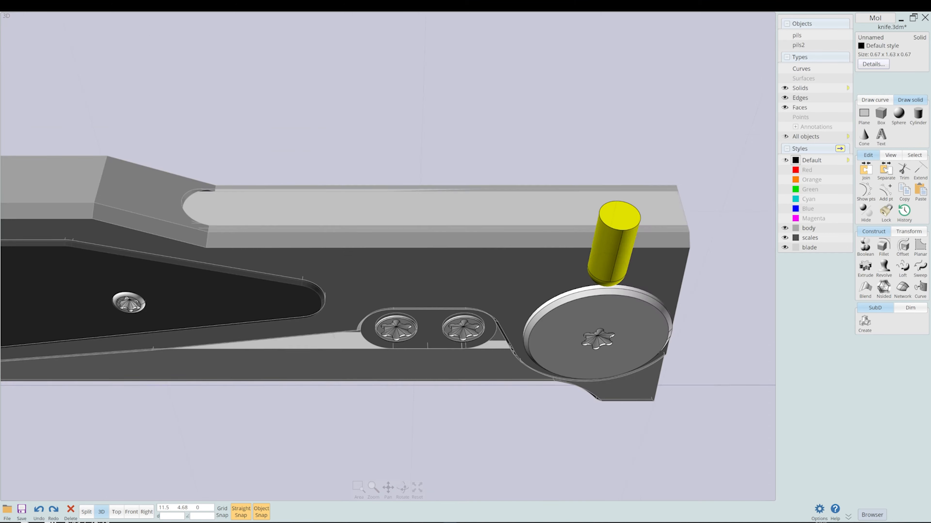
- Place two copies of the round-ended pin side by side over the handle's upper edge near the pivot disc
click(116, 512)
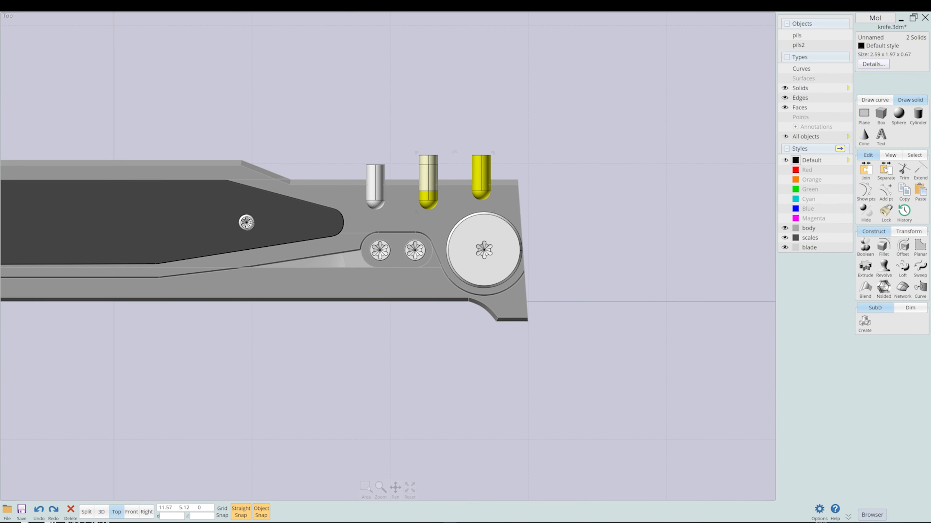
drag(428, 161, 489, 160)
shift+click(487, 176)
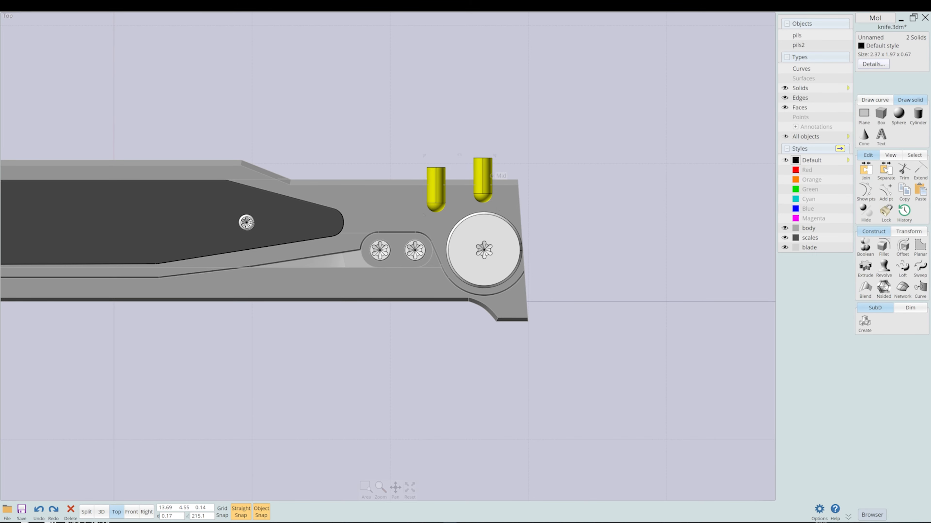
- Try to subtract the two round-ended pins from the handle's side plate with Boolean Difference
click(464, 199)
click(819, 512)
click(720, 407)
click(865, 246)
click(864, 249)
click(487, 180)
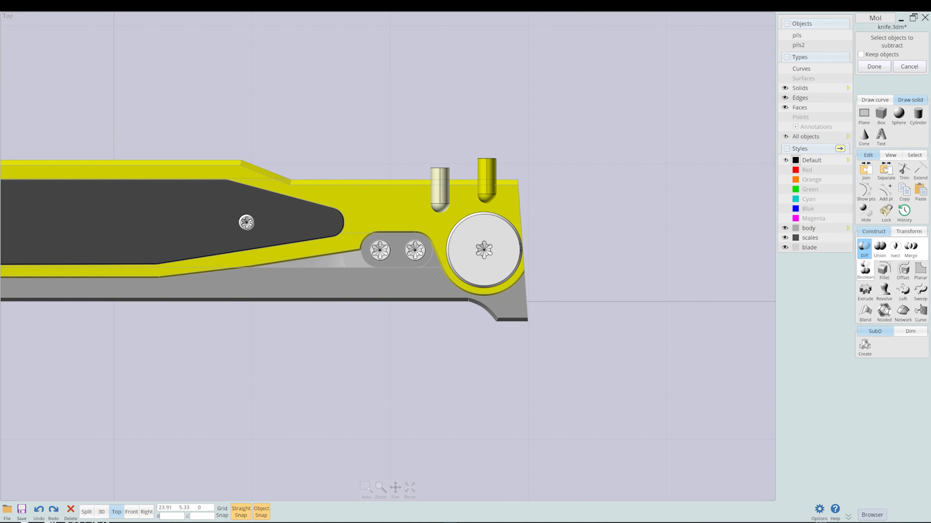
click(439, 188)
right_click(439, 188)
right_drag(434, 142, 451, 180)
key(ctrl+z)
- Shift the two pins outward from the side plate and try the Boolean Difference again
click(488, 208)
click(441, 218)
click(87, 513)
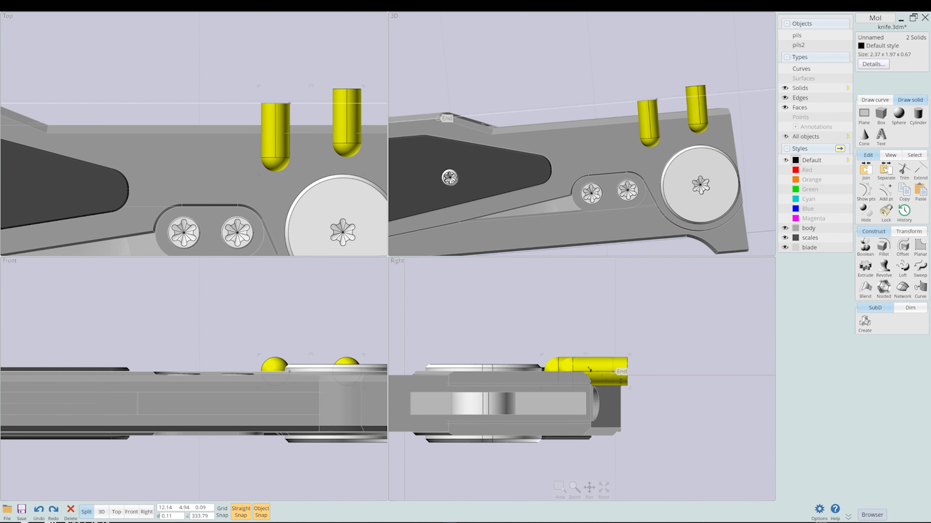
click(102, 512)
click(433, 278)
click(864, 246)
click(523, 239)
click(620, 212)
right_drag(388, 308, 403, 293)
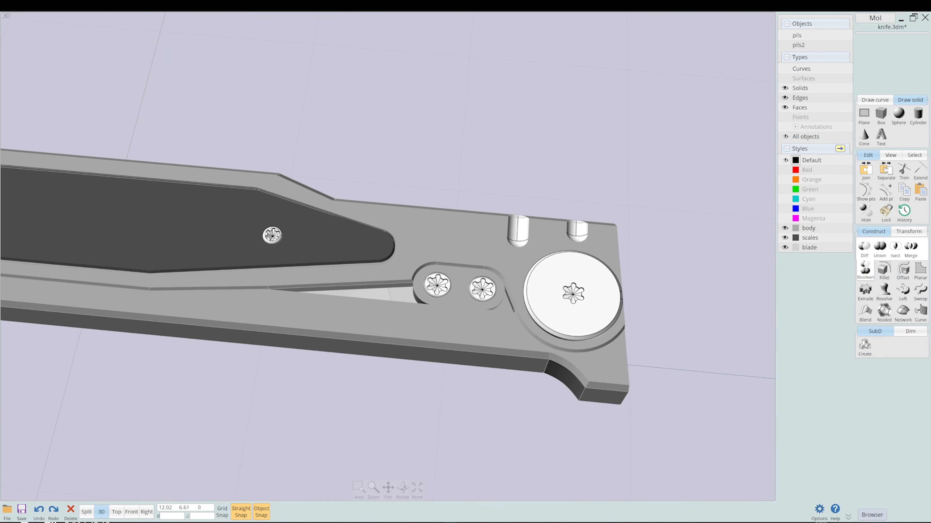
key(ctrl+z)
- Copy the pins into a row of four along the handle's upper edge and select all four
click(519, 218)
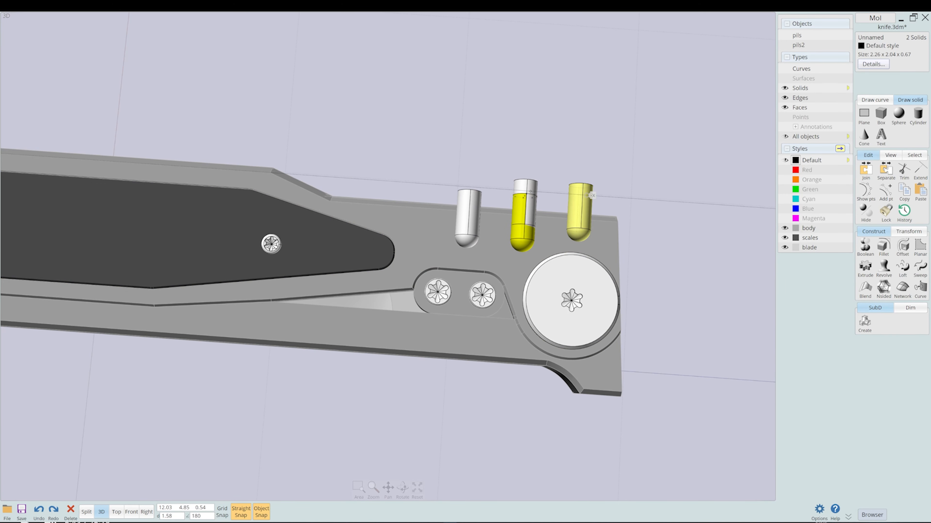
click(414, 211)
click(468, 215)
click(524, 216)
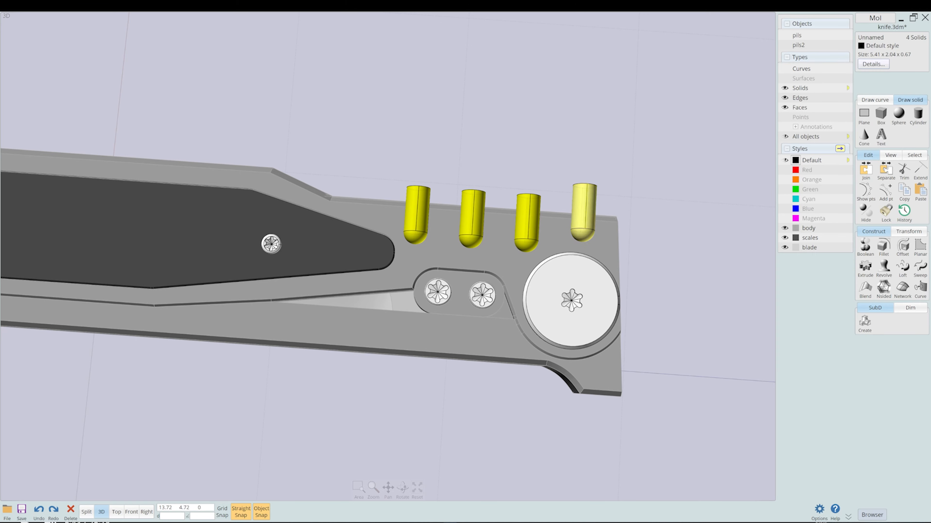
click(579, 210)
click(116, 512)
click(86, 512)
click(101, 512)
key(r)
right_drag(622, 185, 648, 191)
- Mirror the four pins to the opposite side of the handle about its mid-thickness
click(87, 512)
key(m)
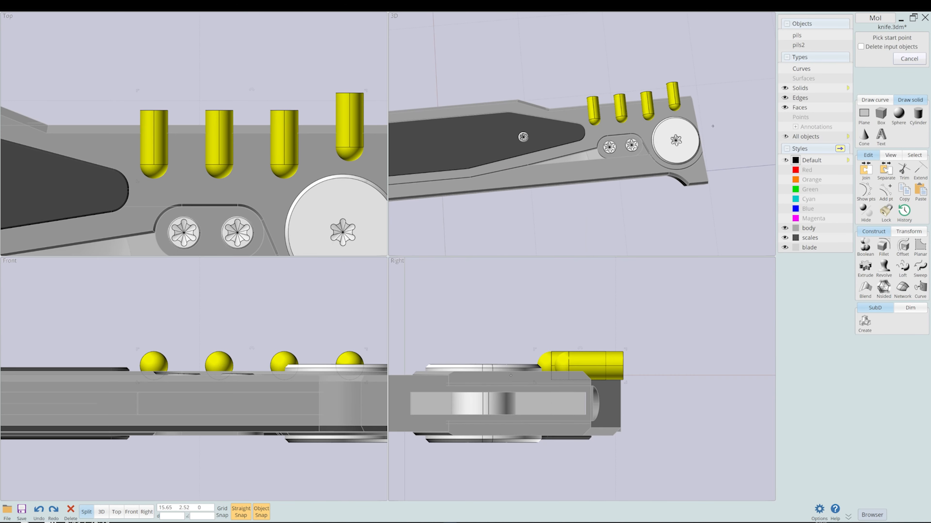
click(585, 404)
click(550, 404)
click(577, 473)
- Subtract the pins on both sides from the handle's side plate solid to cut round-ended grooves
click(564, 424)
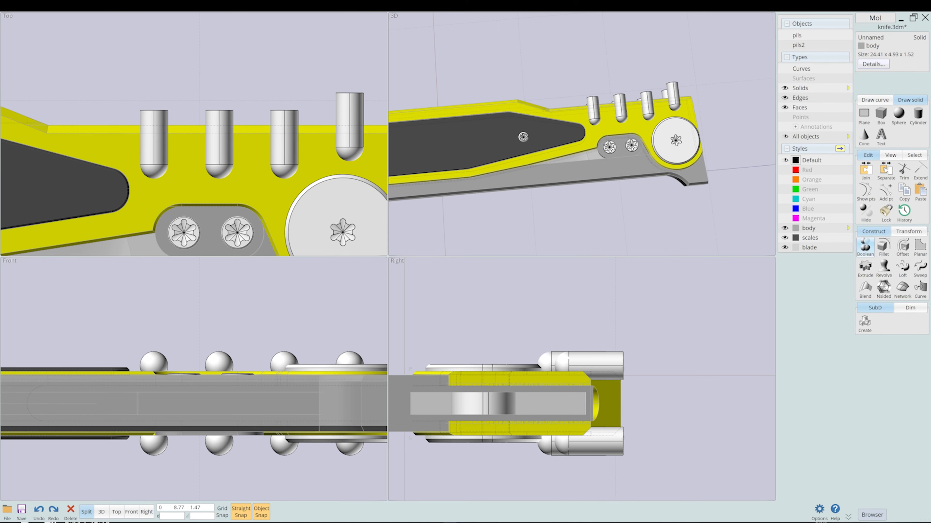
click(864, 246)
click(864, 246)
drag(639, 343, 606, 367)
drag(640, 468, 606, 442)
right_click(606, 441)
mouse_move(476, 169)
right_down()
mouse_move(677, 165)
mouse_move(495, 168)
right_up()
scroll(549, 169, down, 3)
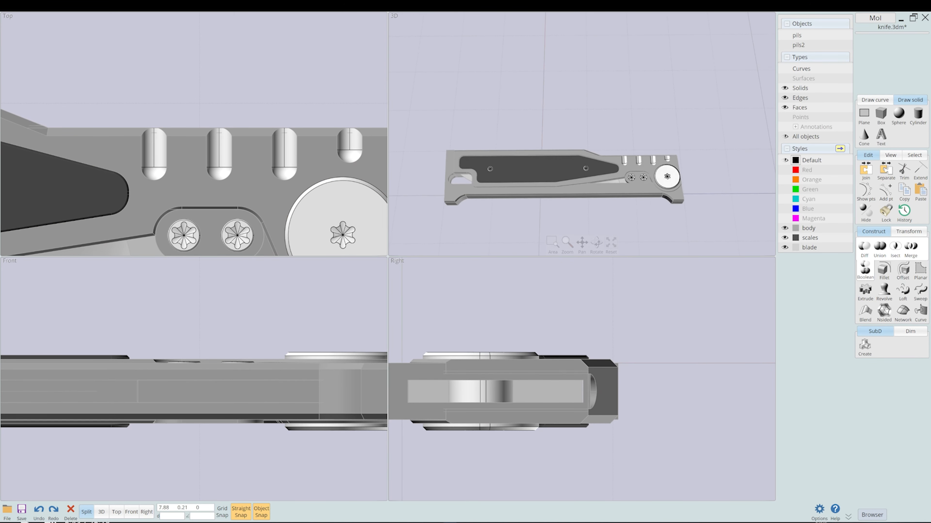
- Draw a cylinder about 0.36 in diameter and 2.06 high overlapping the handle's lower edge near the pivot
click(101, 512)
click(86, 512)
click(918, 116)
click(116, 512)
click(492, 294)
key(Escape)
click(918, 115)
click(487, 301)
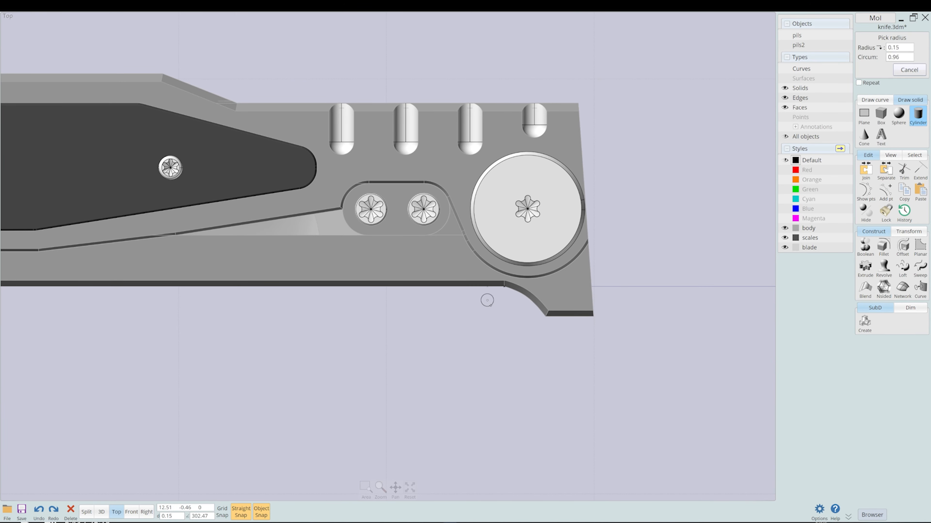
click(491, 306)
click(86, 513)
click(243, 420)
click(87, 513)
scroll(502, 332, up, 7)
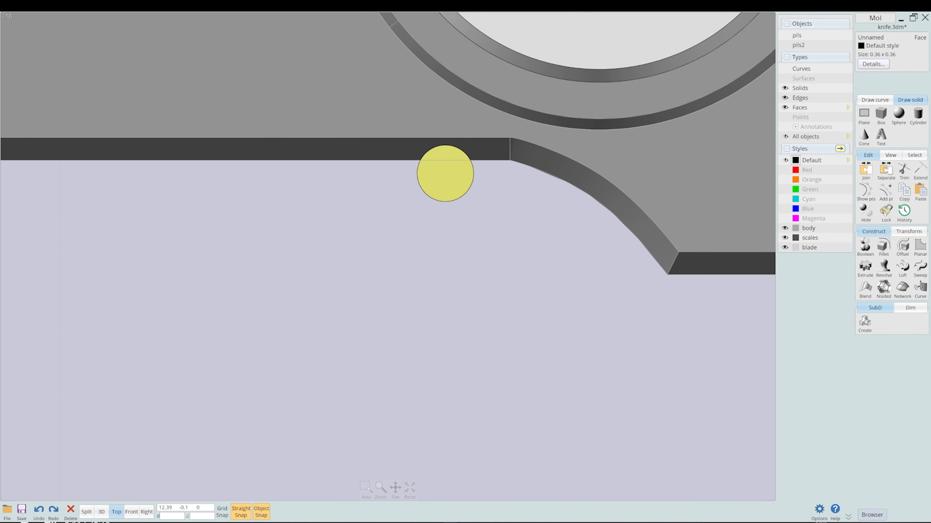
scroll(362, 175, down, 7)
right_drag(362, 176, 425, 193)
- Array the cylinder into a row of six along the lower edge and resize the row to about 5.08 by 0.42
click(909, 232)
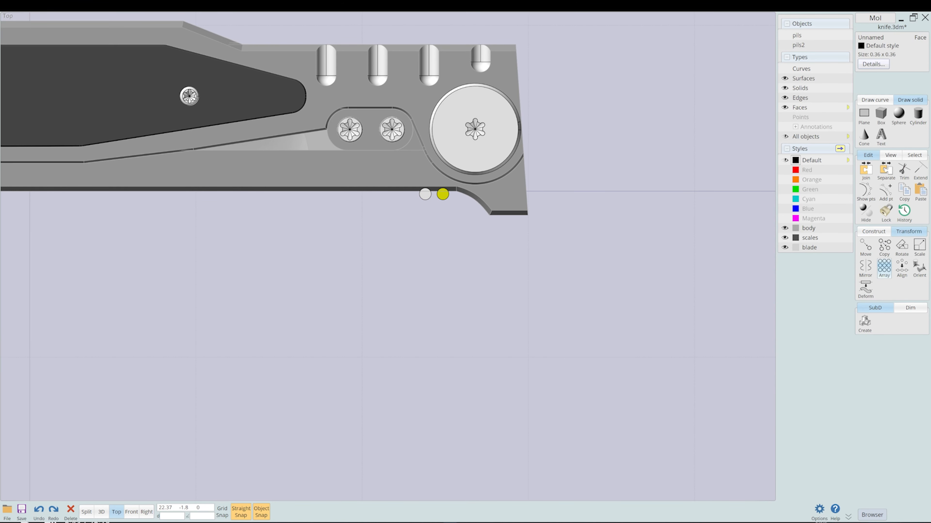
key(ctrl+z)
click(884, 269)
click(896, 270)
click(443, 193)
click(879, 276)
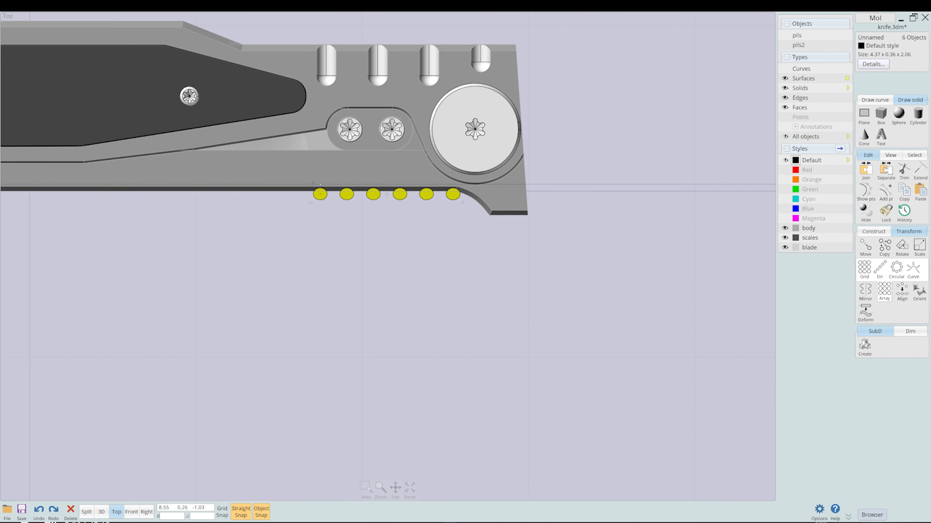
scroll(446, 196, up, 6)
scroll(478, 207, down, 8)
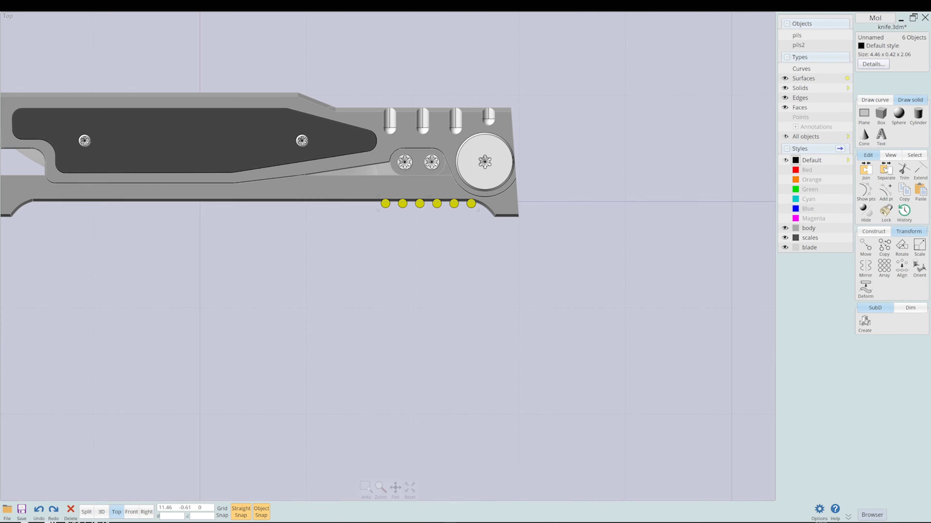
scroll(374, 211, up, 6)
scroll(363, 205, down, 7)
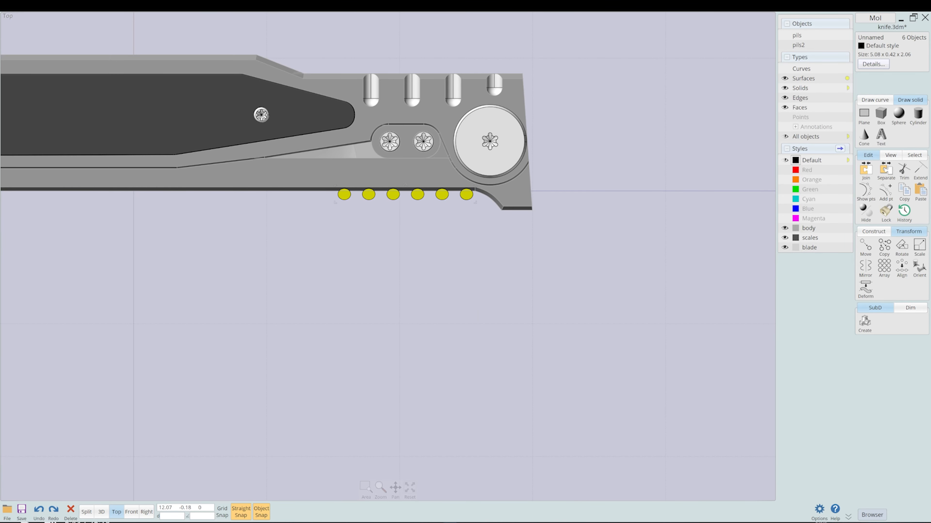
- Copy the six cylinders to the handle's opposite end and subtract both rows from the handle frame as grip grooves
click(403, 201)
click(421, 194)
click(874, 232)
click(864, 246)
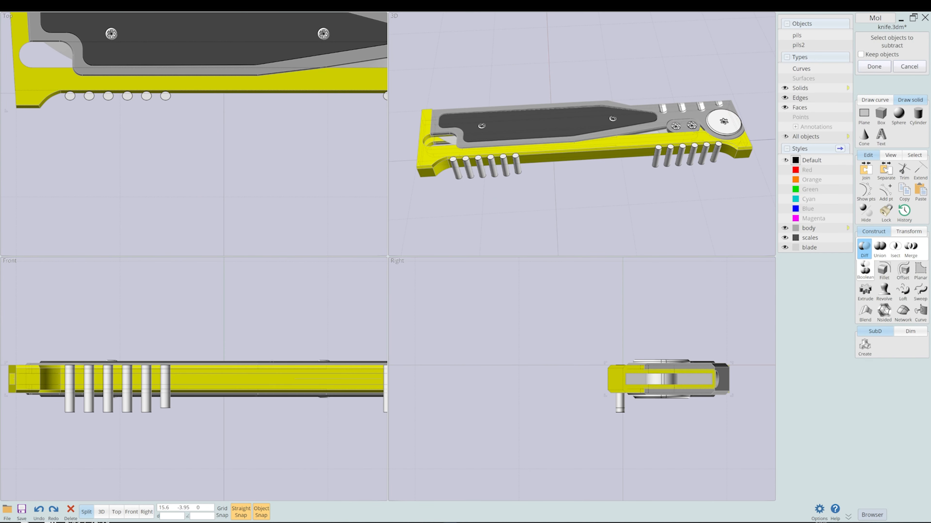
right_click(455, 172)
right_drag(455, 171, 590, 114)
scroll(564, 176, up, 5)
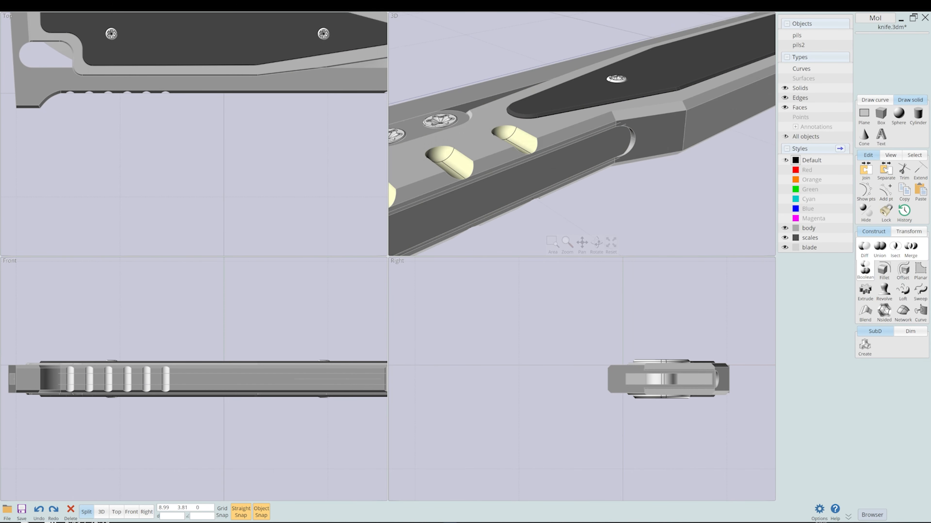
right_drag(623, 172, 589, 147)
double_click(596, 145)
key(r)
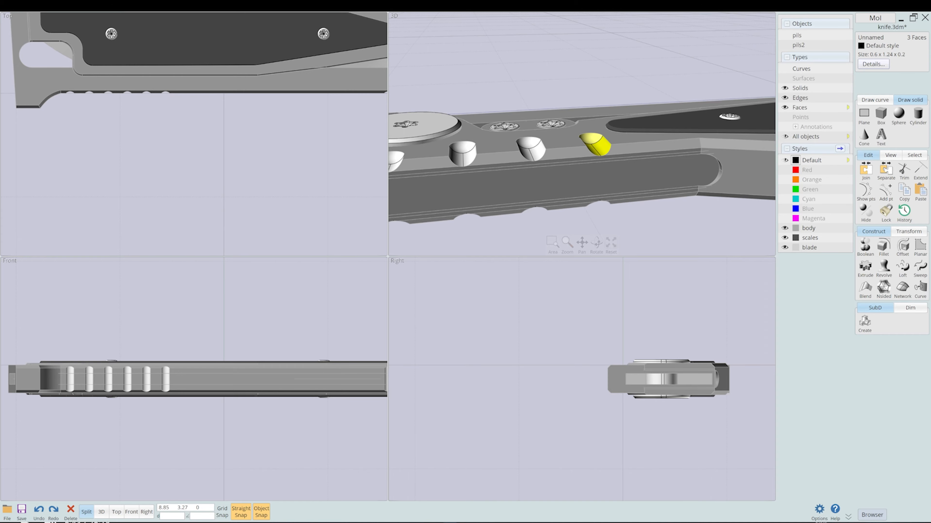
key(Escape)
scroll(550, 165, down, 5)
- Draw a thin cylindrical rod about 0.07 in radius and 3.51 long beside the handle's rear end
key(space)
right_drag(513, 227, 497, 286)
scroll(497, 289, up, 4)
key(c)
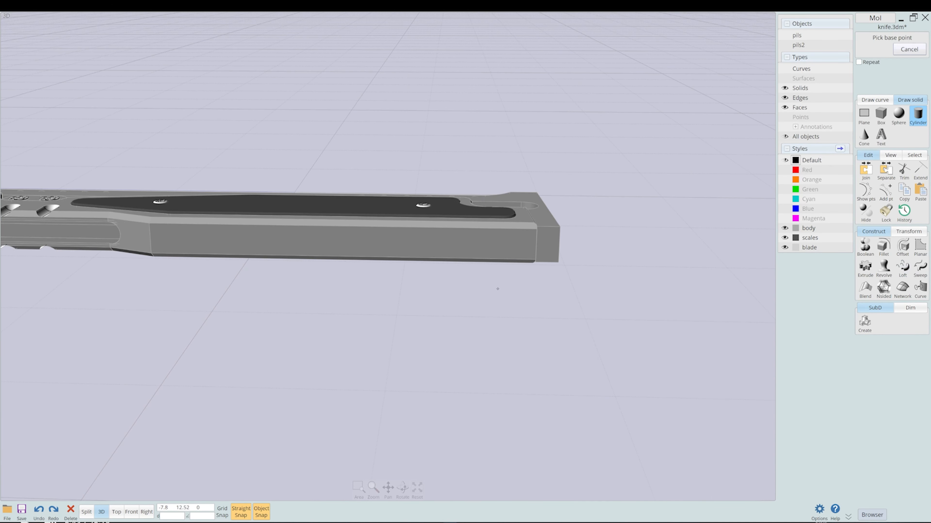
click(499, 216)
key(space)
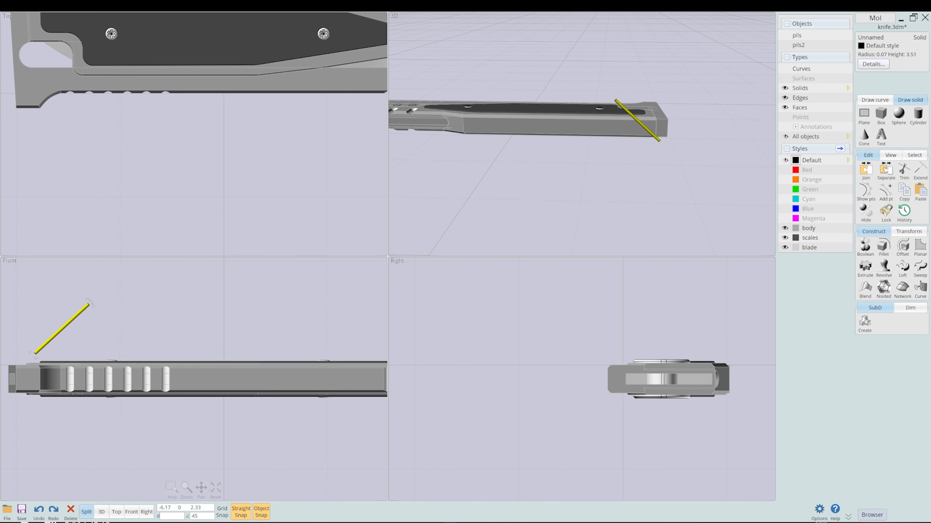
- Rotate the rod 45 degrees and add a perpendicular copy to form a cross
drag(62, 290, 31, 290)
click(908, 231)
click(902, 247)
click(864, 248)
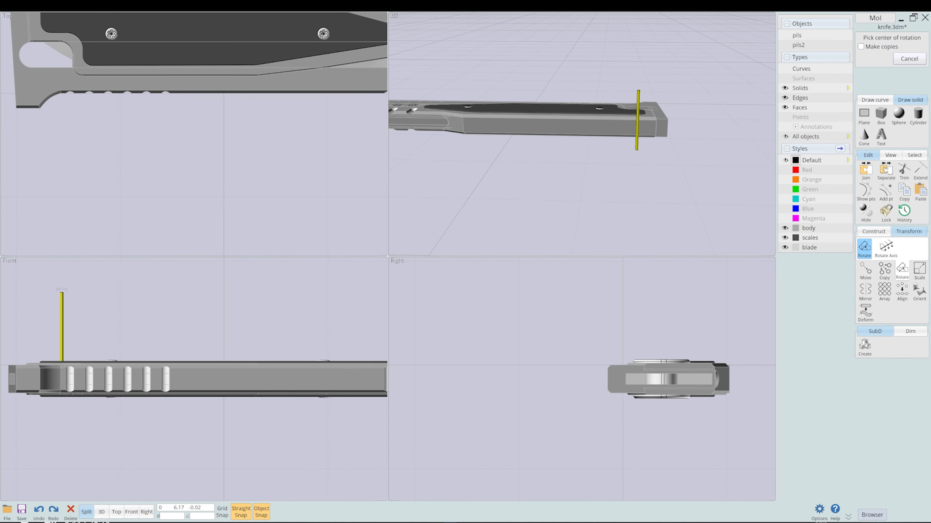
click(63, 293)
click(889, 47)
text(45)
key(Return)
ctrl+drag(70, 337, 97, 336)
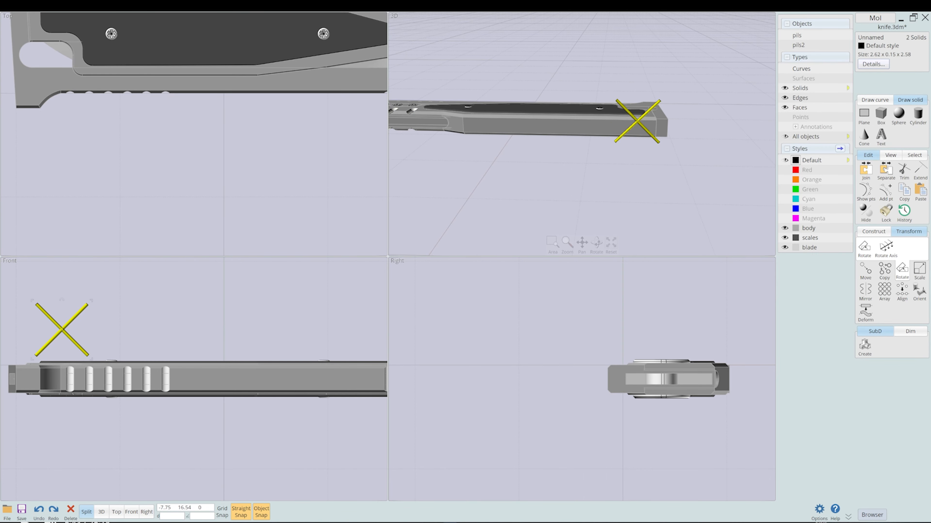
- Unite the two crossed rods and position the cross over the upper edge face at the handle's rear end
drag(75, 341, 76, 368)
scroll(63, 382, up, 3)
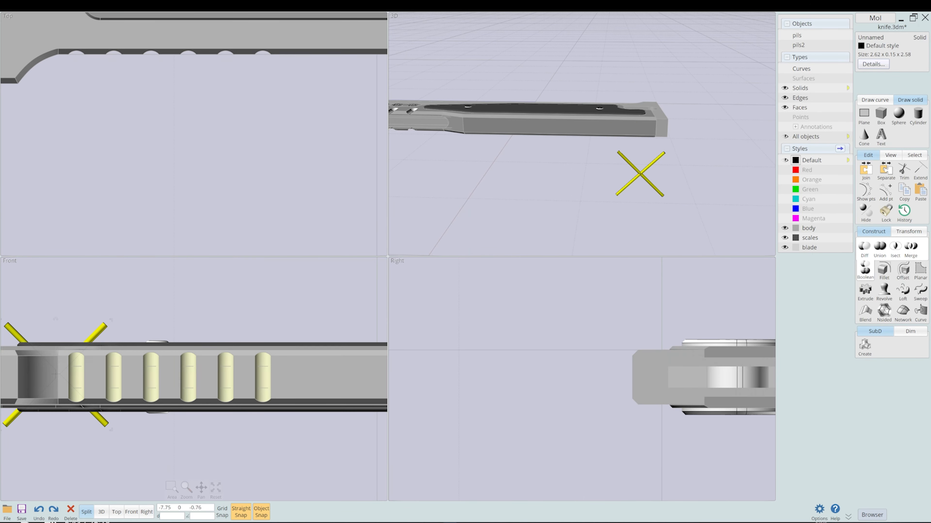
key(ctrl+z)
right_drag(549, 154, 622, 184)
drag(707, 121, 647, 104)
key(space)
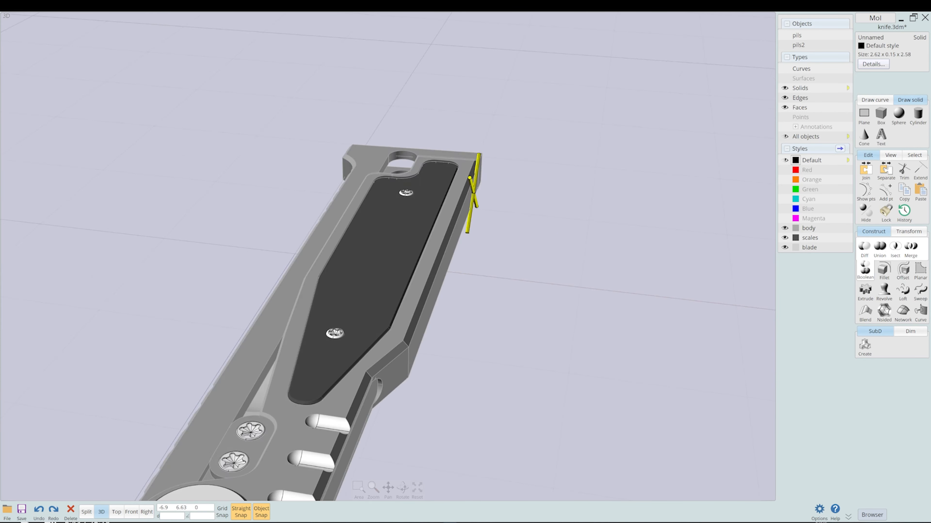
scroll(513, 169, up, 5)
drag(366, 228, 348, 227)
right_drag(476, 201, 389, 293)
- Try a directional array of the crossed rods along the handle's edge face
click(908, 231)
drag(448, 249, 466, 250)
click(885, 271)
click(879, 270)
click(454, 235)
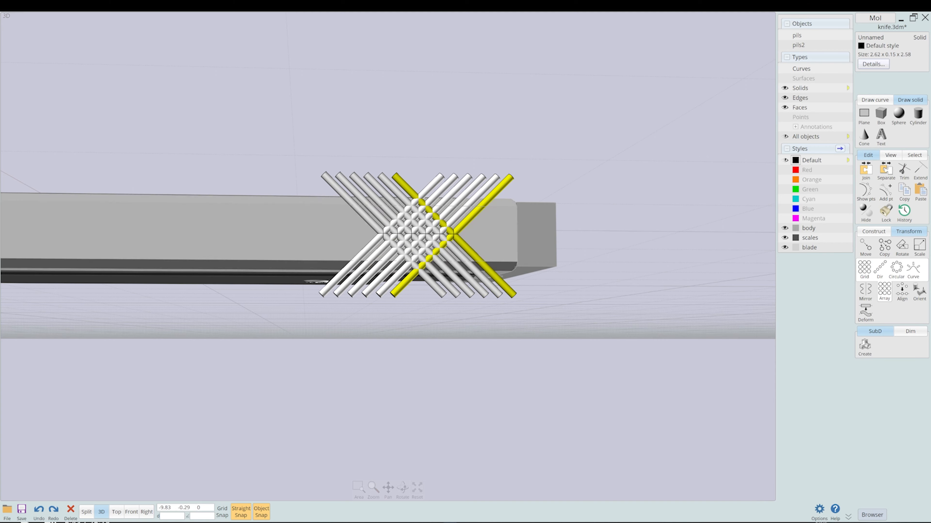
- Array the cross along the edge face with a directional array in Offset, Extent mode and 11 items
click(914, 47)
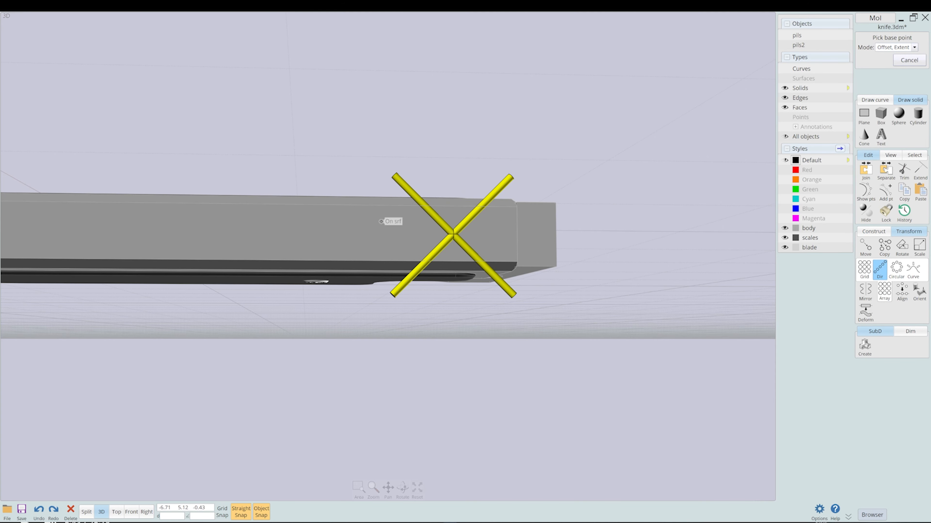
click(381, 221)
key(Tab)
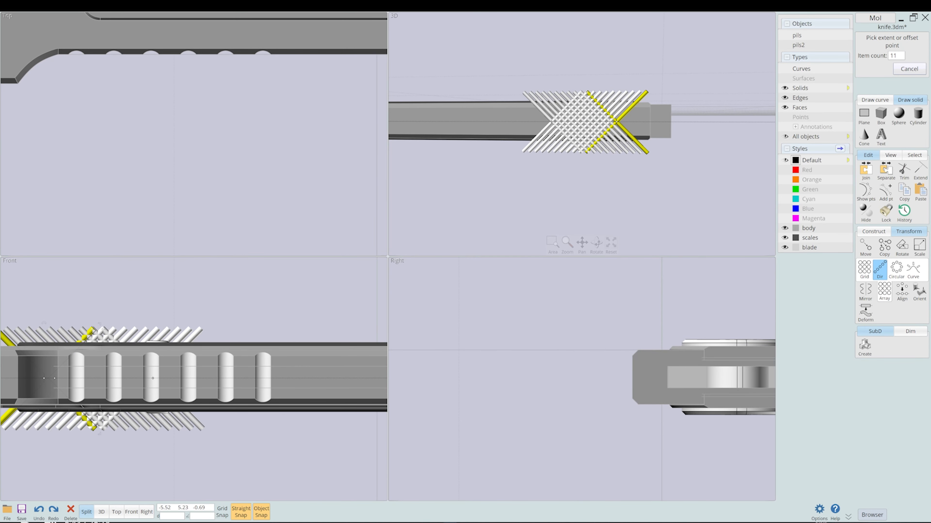
click(553, 122)
- Select all the arrayed crosses and unite them with Boolean Union
drag(513, 162, 658, 85)
click(873, 231)
click(879, 249)
- Try to subtract the united crosses from the handle's edge with Boolean Difference
key(Tab)
click(495, 229)
click(864, 249)
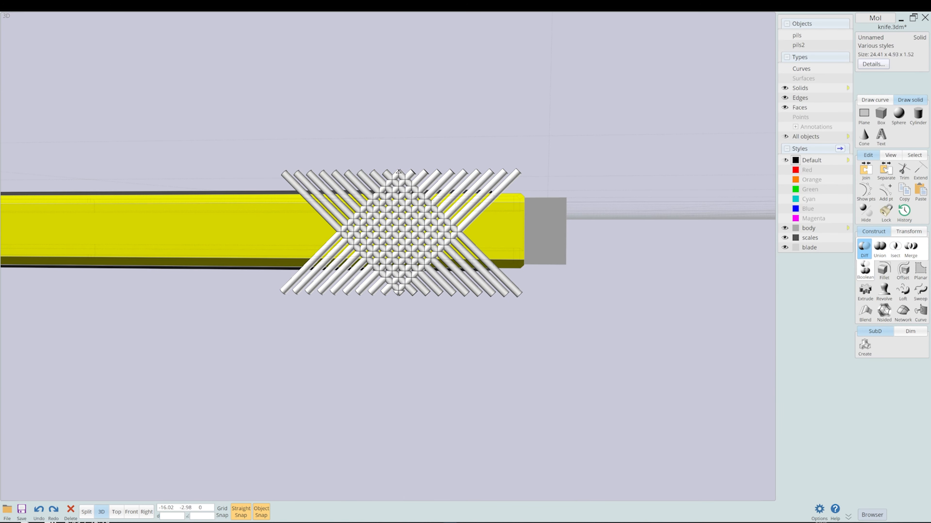
click(399, 232)
right_click(400, 232)
scroll(476, 205, down, 5)
right_drag(476, 205, 465, 249)
key(ctrl+v)
- Enlarge the crosshatch solid beyond about 7.44 x 0.22 x 3.84 and reposition it over the handle's edge
key(Tab)
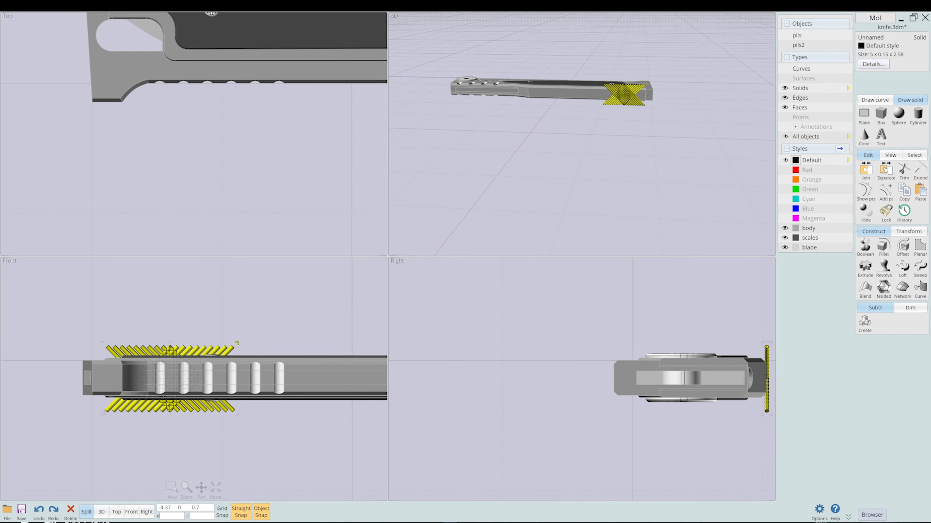
drag(238, 415, 267, 431)
drag(209, 415, 230, 415)
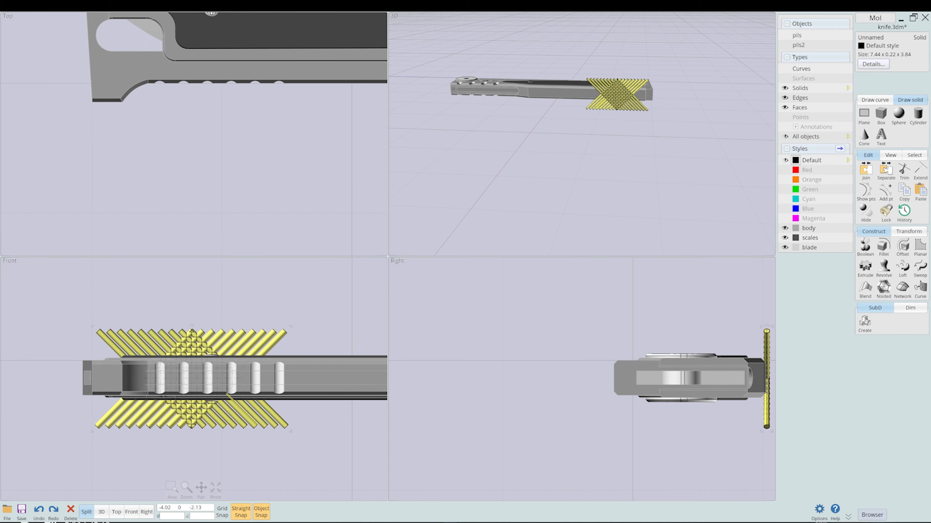
drag(289, 430, 301, 437)
- Subtract the enlarged crosshatch solid from the handle's edge with Boolean Difference
click(582, 176)
click(550, 89)
click(865, 247)
click(864, 249)
click(617, 94)
right_click(617, 95)
key(Tab)
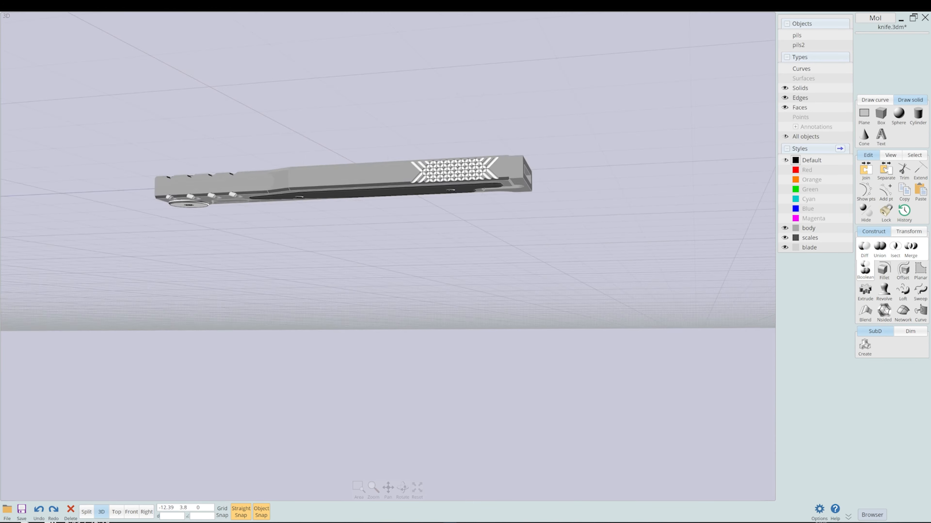
- Examine the crosshatch cut on the handle from several angles, with and without the edge lines shown
right_drag(403, 205, 531, 271)
right_drag(433, 264, 366, 329)
click(396, 272)
click(396, 271)
click(389, 257)
click(403, 272)
click(422, 216)
scroll(477, 184, up, 4)
scroll(443, 200, up, 4)
click(784, 98)
click(784, 98)
key(Escape)
- Select the handle's rotating half with its scales, screws and pivot parts, and name the nine solids back
click(436, 200)
scroll(436, 200, down, 8)
click(343, 267)
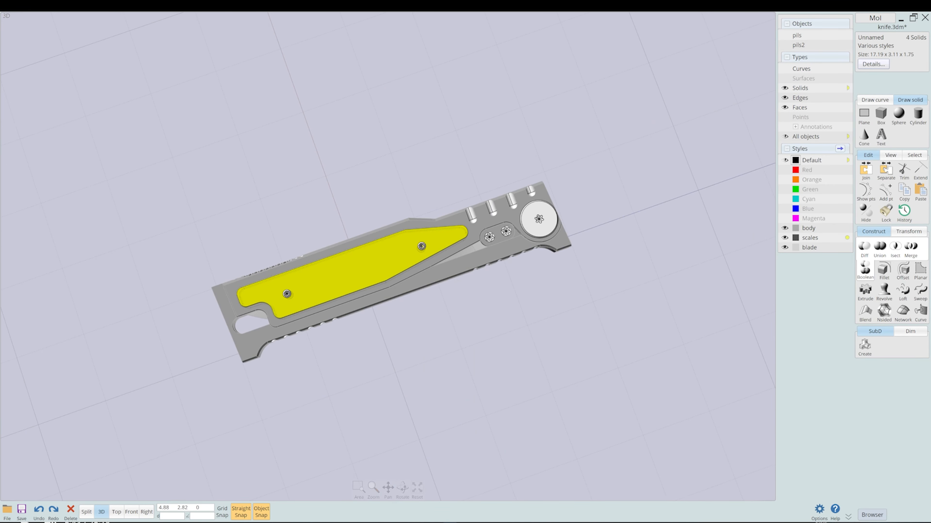
scroll(421, 245, up, 3)
click(416, 245)
scroll(190, 321, up, 10)
click(191, 321)
scroll(191, 321, down, 8)
click(542, 198)
click(639, 154)
click(663, 142)
right_drag(549, 227, 473, 235)
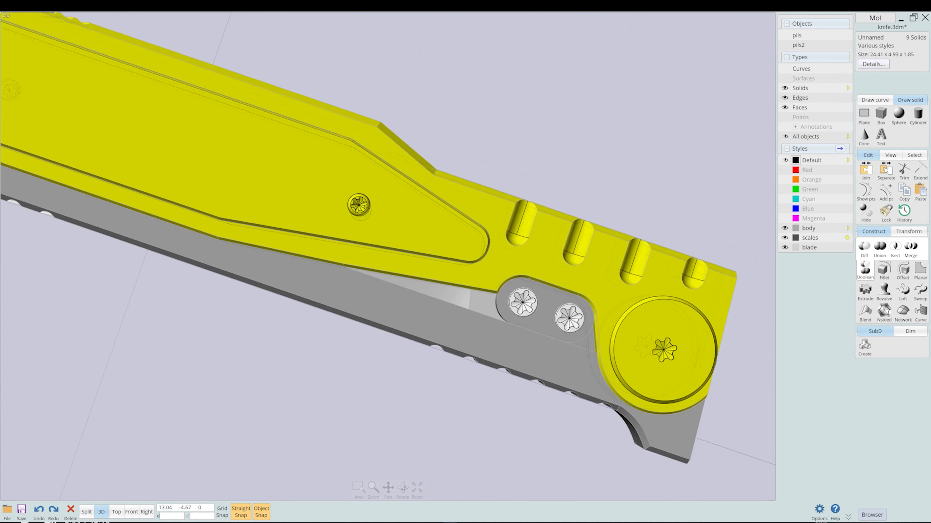
scroll(660, 238, down, 4)
text(back)
key(Return)
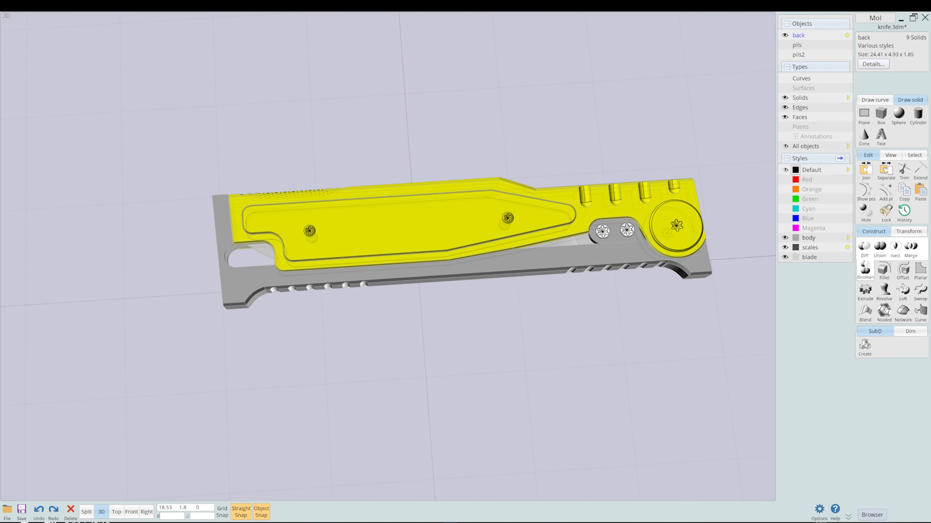
- Name the blade with its two screws blade, and rotate the back group open about the pivot
key(Escape)
right_drag(678, 110, 681, 119)
click(799, 36)
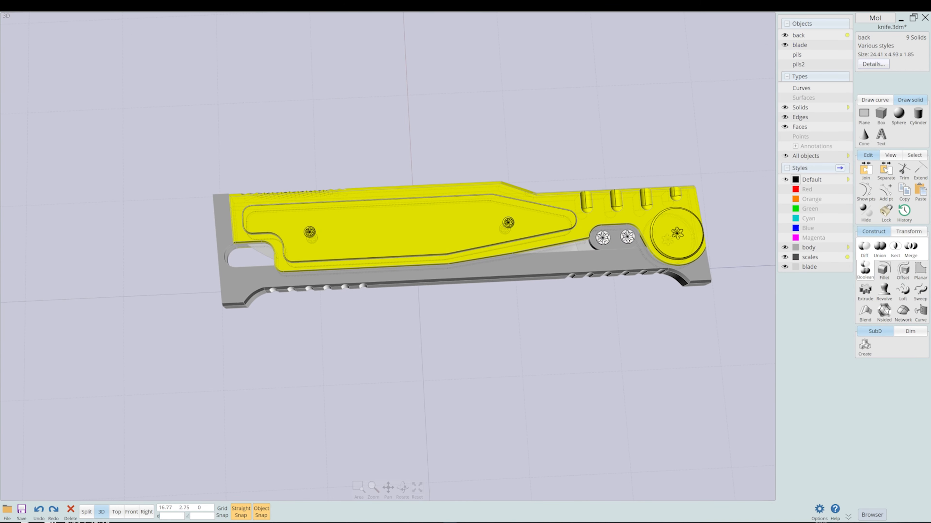
key(r)
click(676, 233)
click(288, 210)
key(Escape)
right_drag(476, 146, 471, 135)
- Move the blade group along the slot so the blade extends out of the handle's far end
click(799, 45)
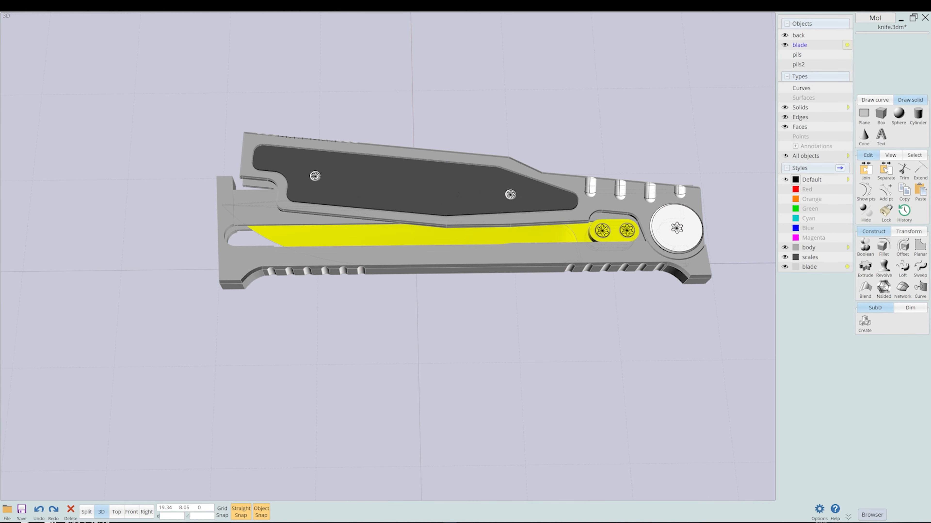
key(m)
click(603, 231)
click(237, 235)
key(r)
key(Escape)
- Rotate the back group about the pivot to close it against the body with the blade extended
click(798, 35)
click(799, 45)
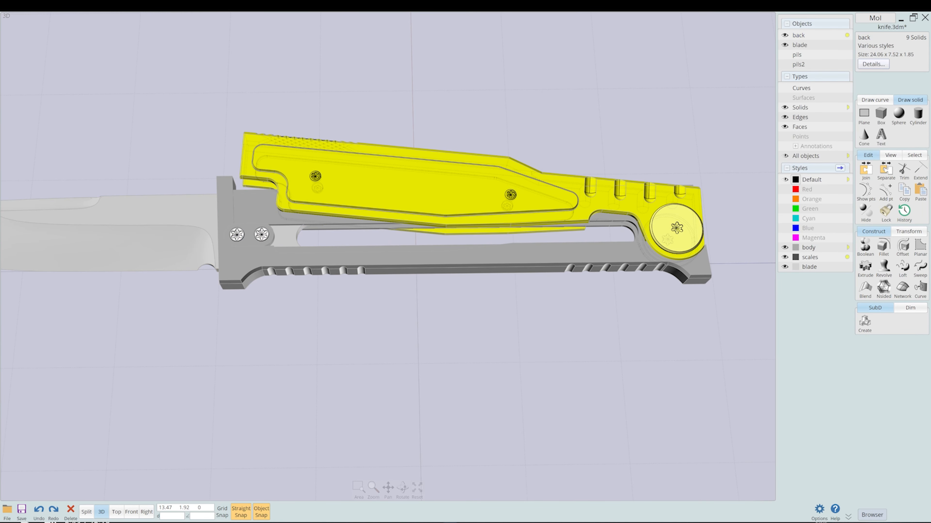
key(r)
click(677, 228)
click(243, 133)
click(234, 178)
key(r)
key(Escape)
key(Escape)
- Open the style editor with the blade's faces selected
scroll(399, 145, down, 4)
right_drag(399, 145, 396, 168)
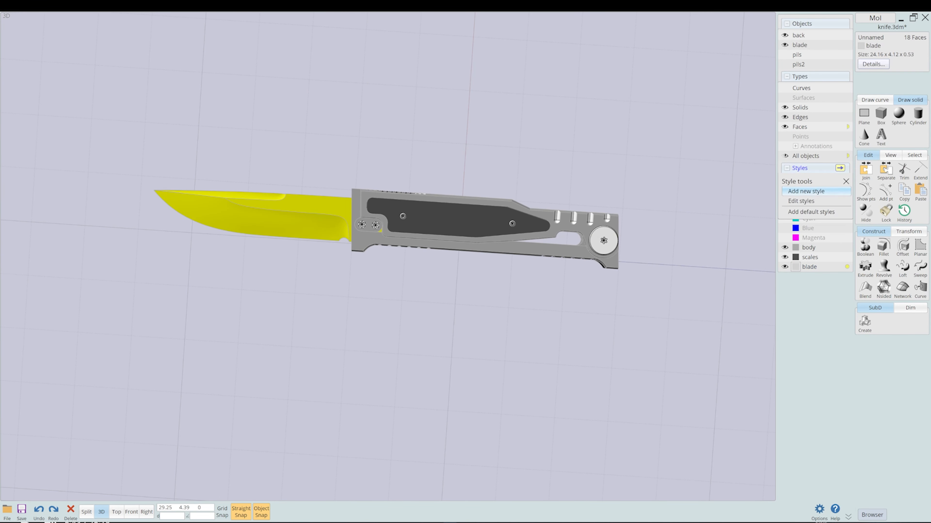
click(800, 201)
click(487, 308)
key(Escape)
- Rotate the back group open again about the pivot and slide the blade group back into the handle
right_drag(440, 312, 469, 286)
scroll(403, 165, up, 3)
right_drag(403, 165, 531, 55)
key(ctrl+a)
key(Escape)
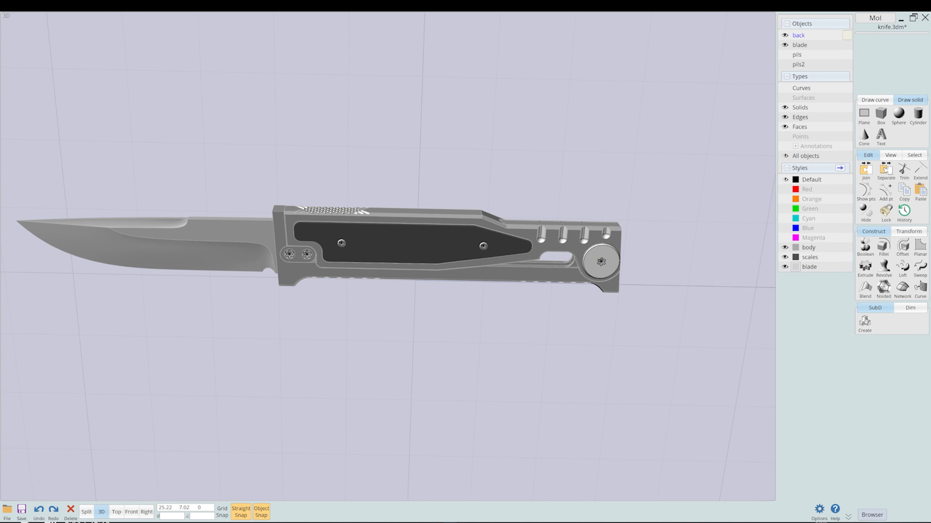
click(798, 35)
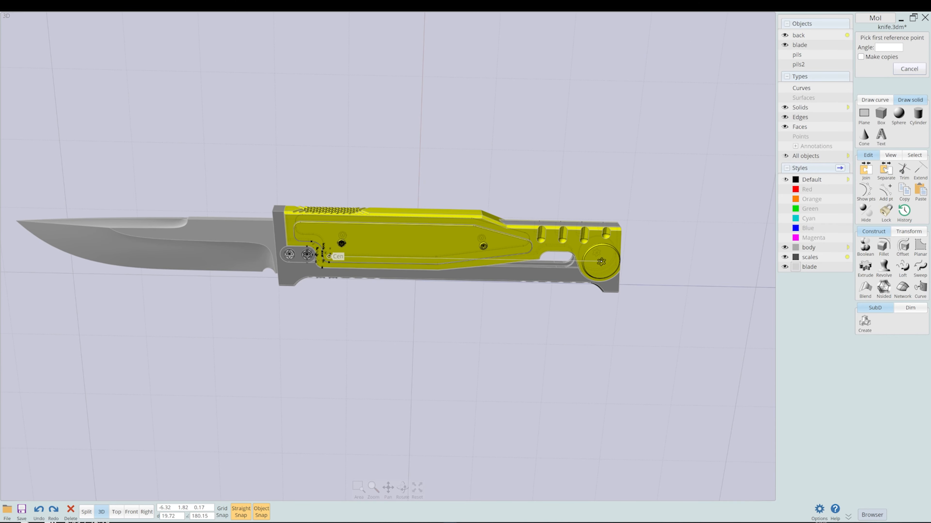
click(329, 256)
click(349, 240)
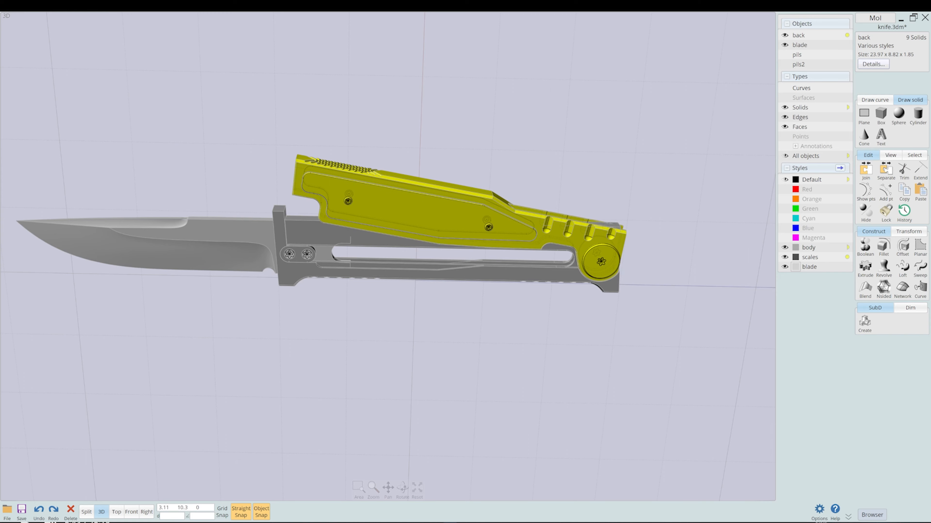
key(Escape)
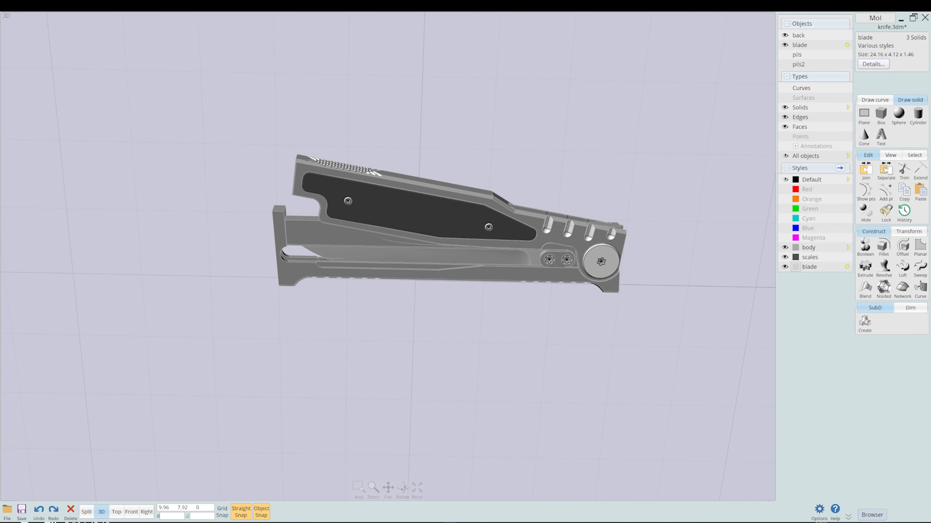
- Rotate the back group about the pivot to close it over the retracted blade
right_drag(558, 179, 552, 152)
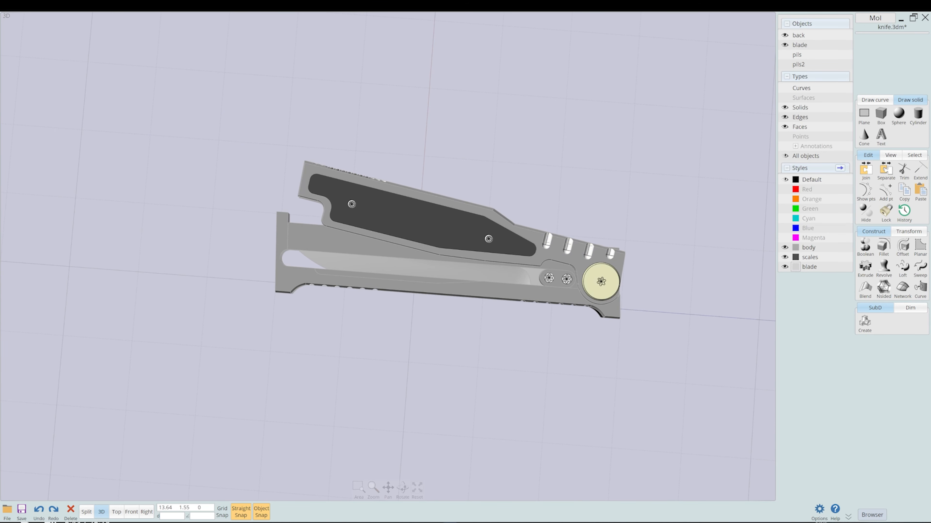
click(798, 35)
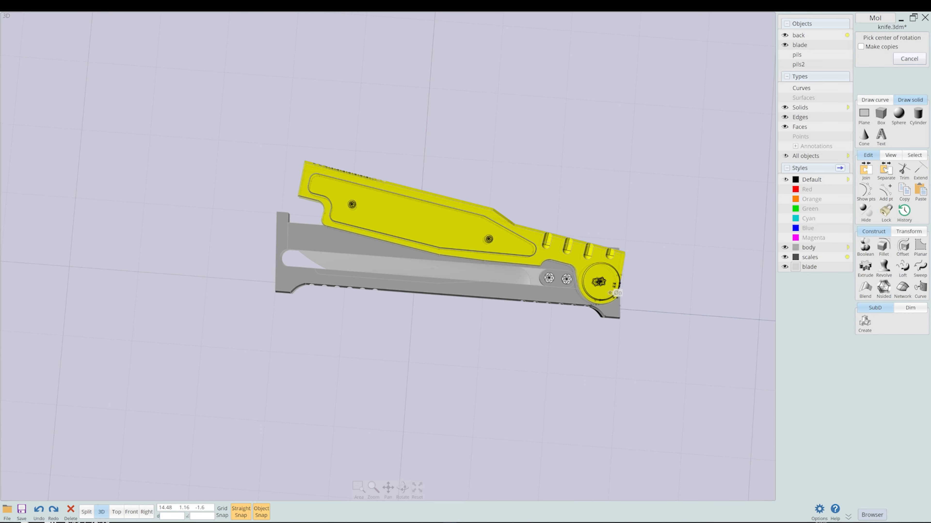
click(339, 211)
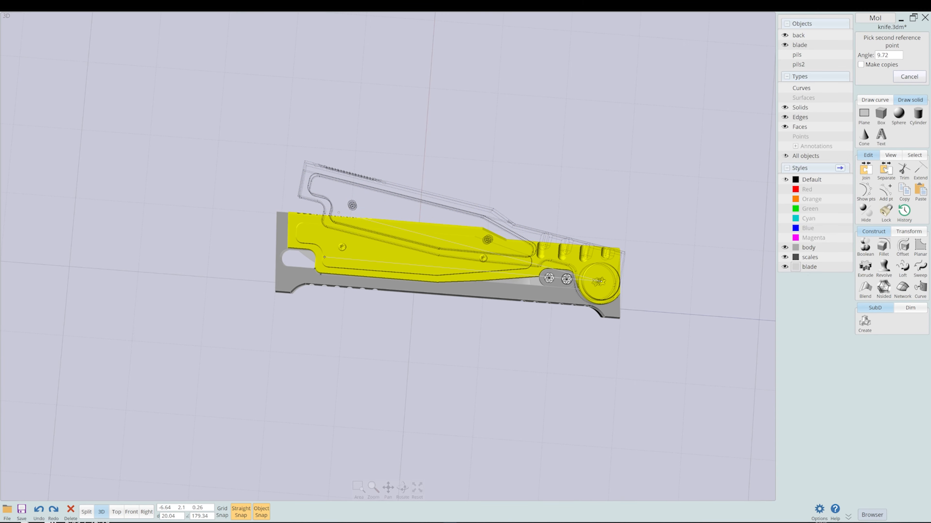
click(324, 258)
click(417, 163)
scroll(417, 163, up, 3)
right_drag(417, 163, 110, 150)
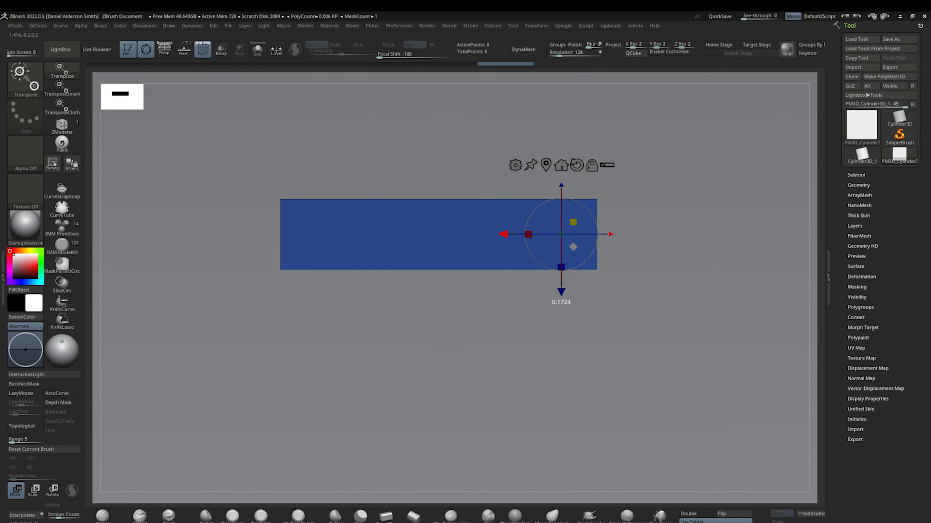
- Switch to ZBrush and skew the flat rectangular block so both of its ends slant in parallel
drag(503, 234, 515, 234)
ctrl+shift+drag(178, 257, 692, 257)
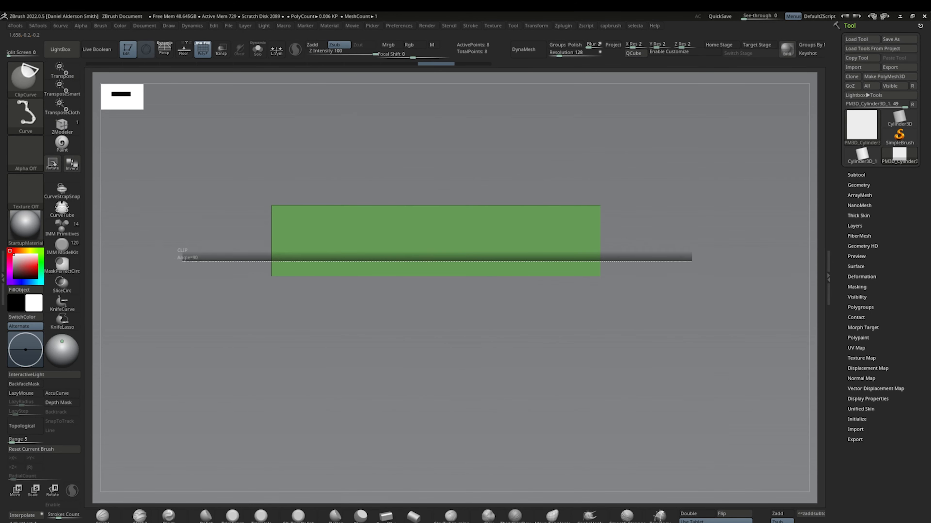
ctrl+shift+drag(212, 251, 651, 251)
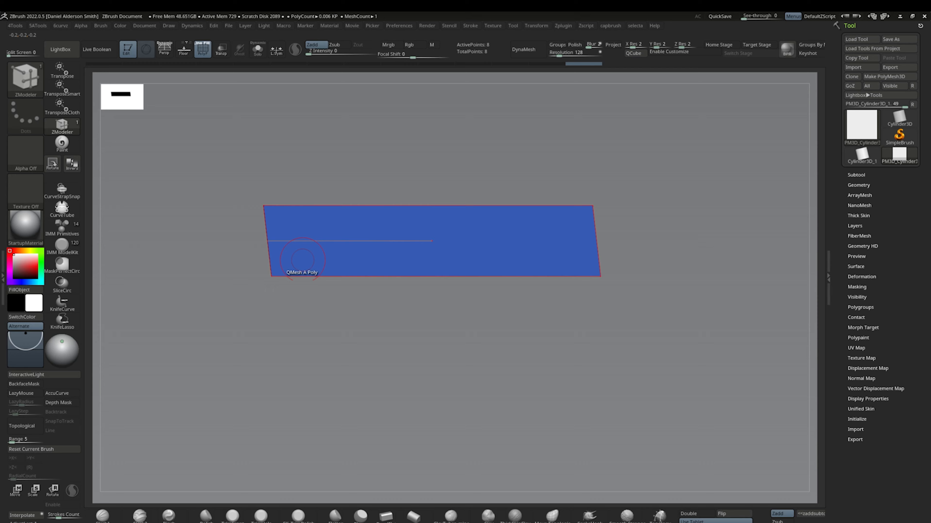
- Insert two slanted edge loops close together across the middle of the block with ZModeler
key(b)
key(z)
key(m)
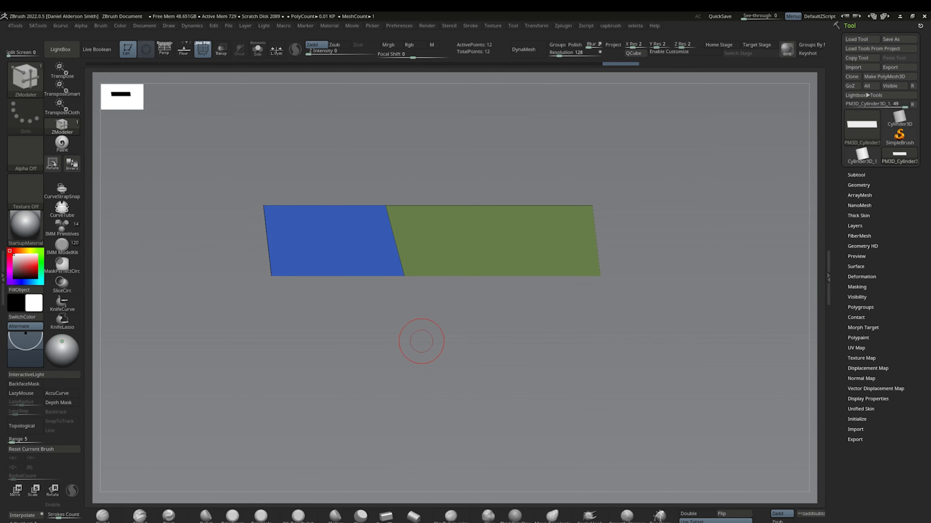
drag(445, 341, 445, 341)
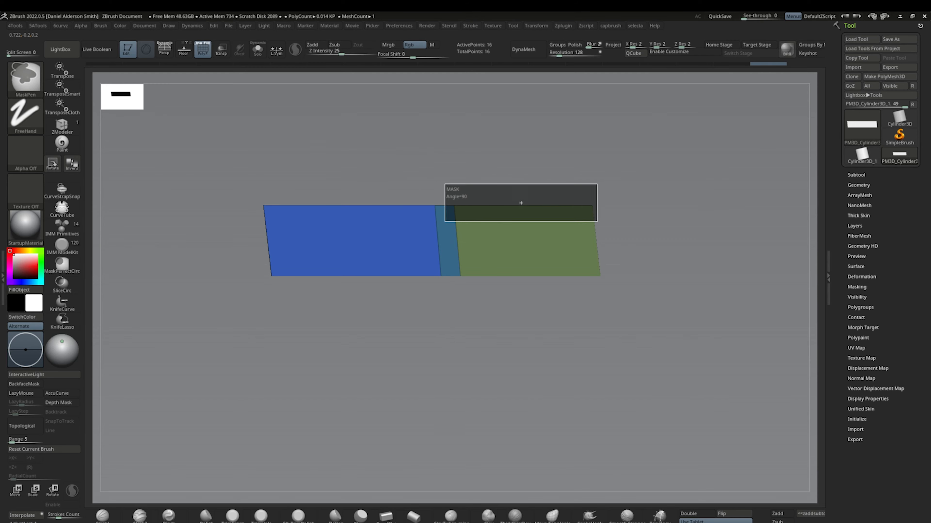
- Lower the upper edge of the block's right part to form a sloped step, and insert an edge loop near each end
key(w)
key(q)
key(b)
key(z)
key(m)
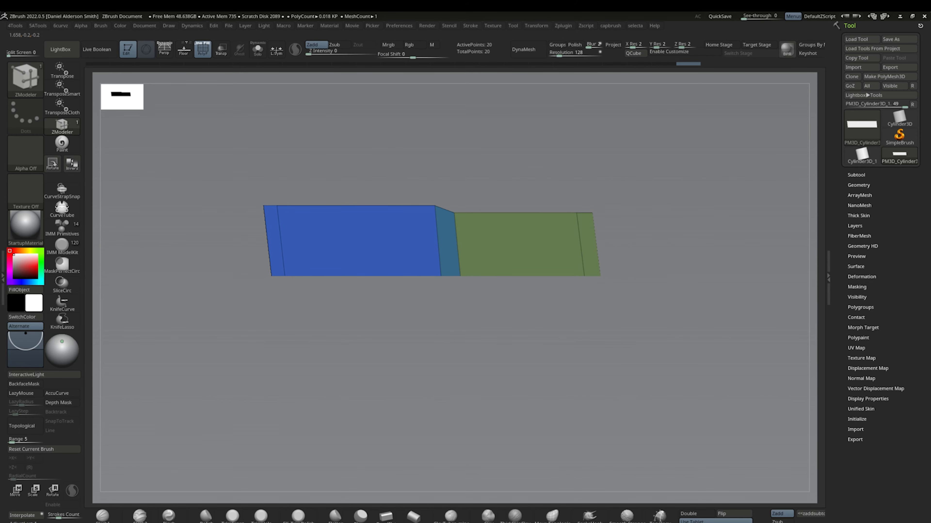
- Extend a small foot downward at each end of the block and slope the inner sides of the feet
ctrl+drag(278, 301, 303, 270)
key(w)
ctrl+drag(557, 304, 556, 316)
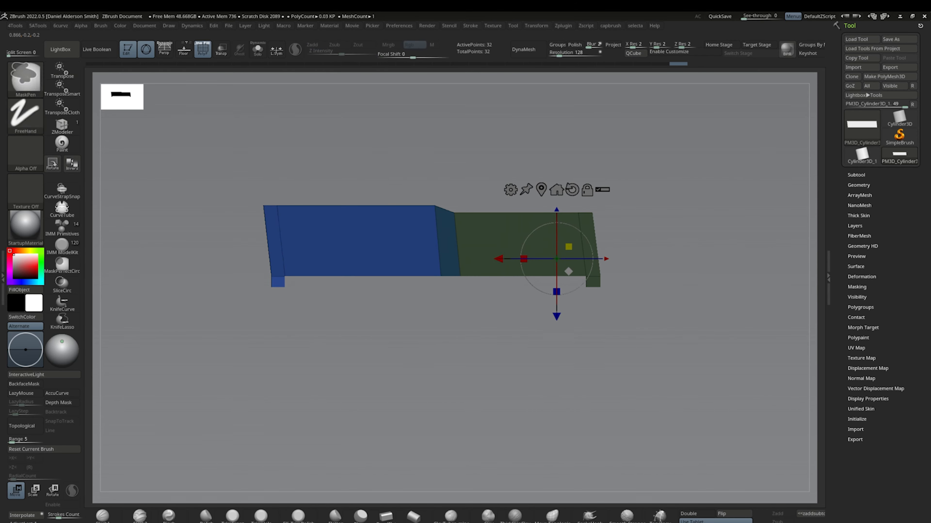
drag(278, 330, 643, 399)
key(q)
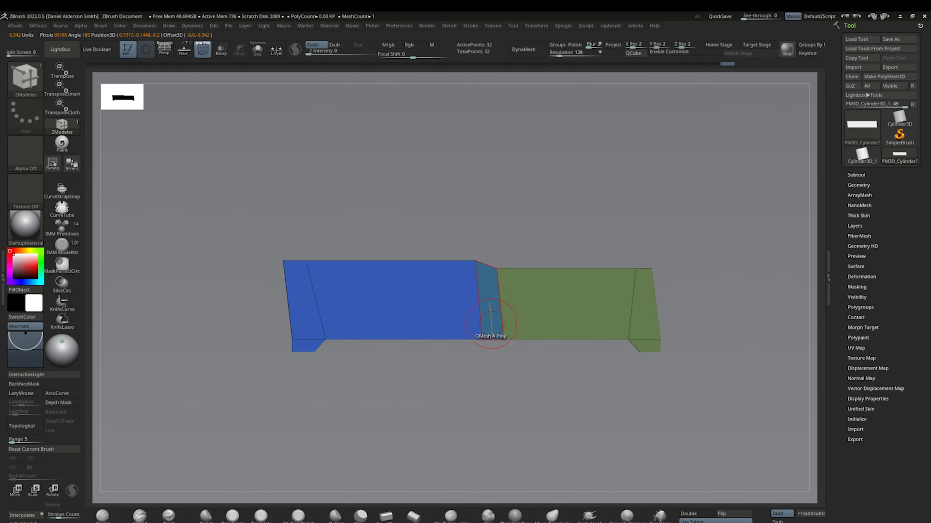
- Straighten the left end's slant down through its foot and shift the lower ends of the step's edge loops left
key(shift+f)
key(ctrl+shift)
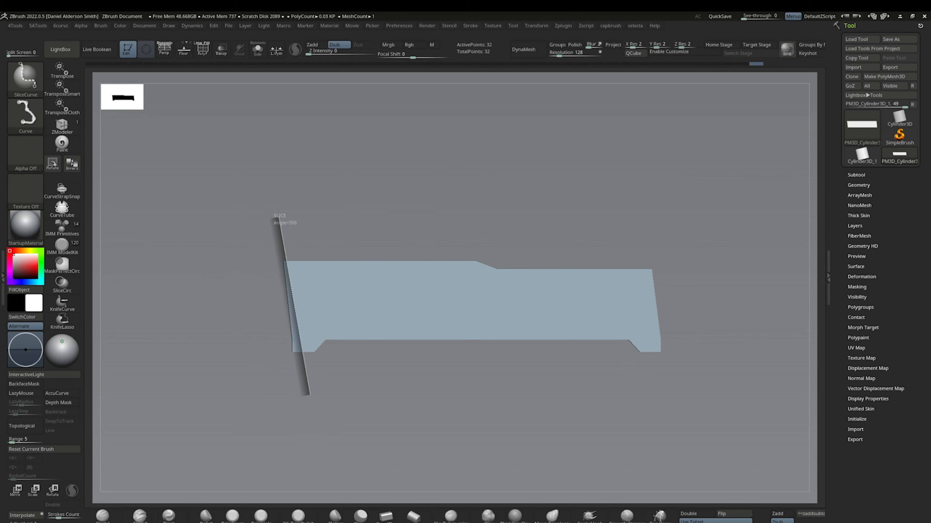
ctrl+shift+drag(277, 212, 277, 211)
ctrl+alt+drag(270, 231, 519, 266)
mouse_move(455, 254)
ctrl+mouse_down()
mouse_move(520, 311)
mouse_move(507, 299)
ctrl+mouse_up()
key(w)
key(q)
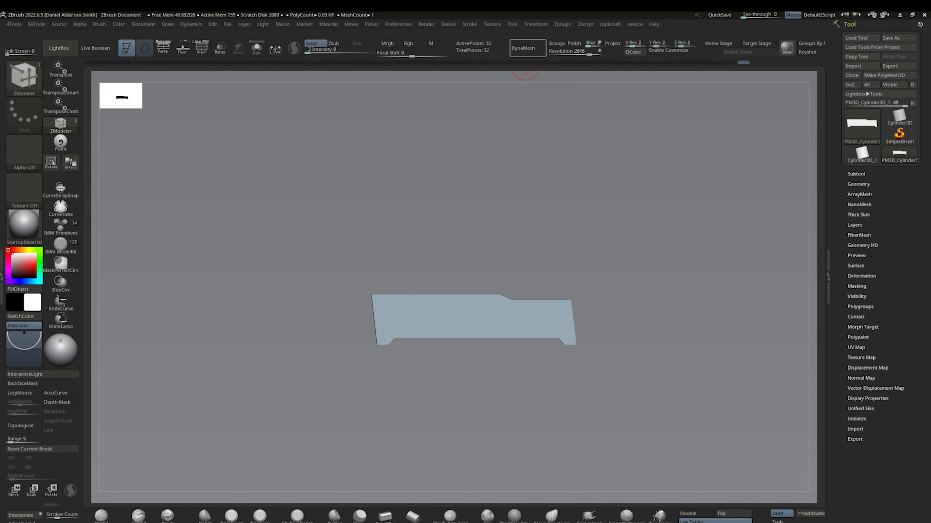
- Convert the block to a DynaMesh at resolution 2616
click(525, 50)
key(shift+f)
key(f)
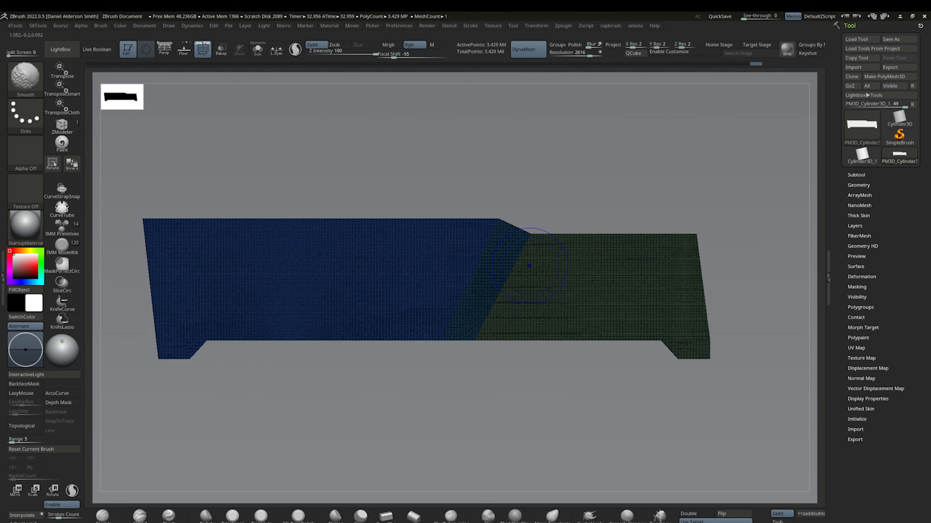
key(shift+f)
key(ctrl+shift)
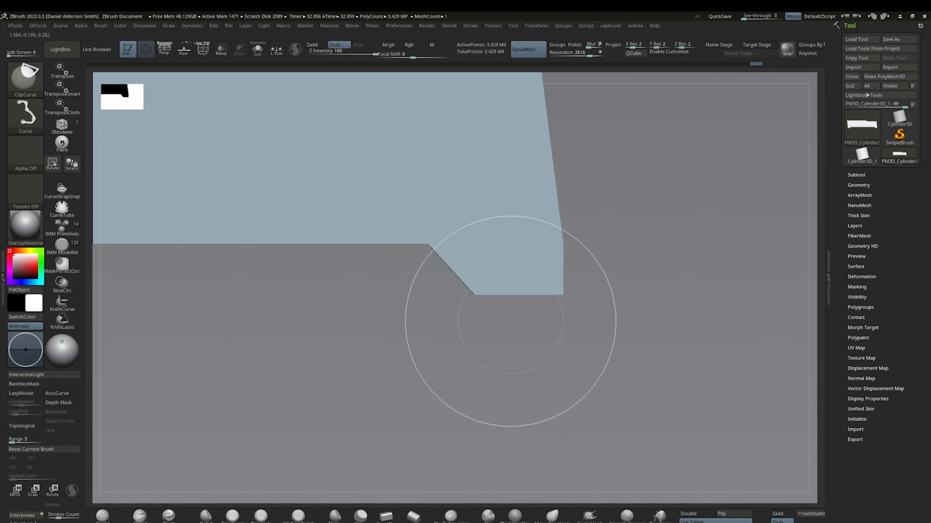
- Round the inner corners of both feet with circular and curved clips
ctrl+shift+drag(501, 321, 514, 316)
mouse_move(513, 316)
alt+mouse_down()
mouse_move(572, 287)
mouse_move(571, 253)
alt+mouse_up()
ctrl+shift+drag(531, 271, 619, 271)
ctrl+shift+drag(677, 269, 678, 268)
alt+drag(469, 315, 542, 352)
ctrl+shift+drag(389, 250, 399, 308)
key(ctrl+z)
ctrl+shift+drag(392, 251, 435, 247)
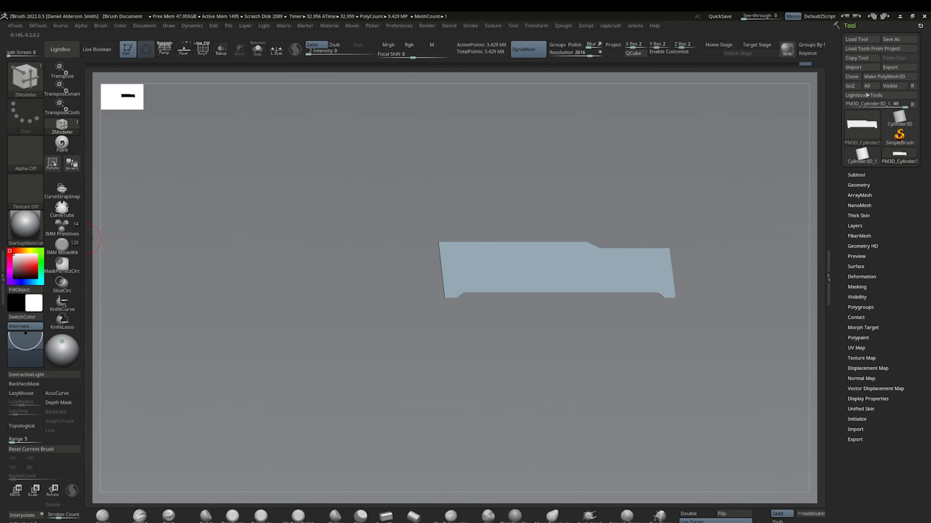
- Place a capsule cutter horizontally near the block's left end and duplicate it near the right end
key(w)
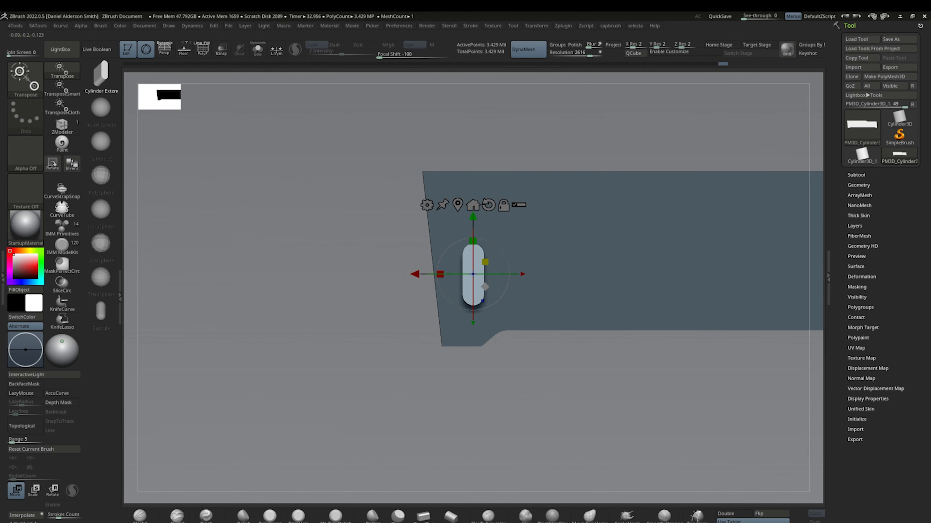
alt+click(458, 275)
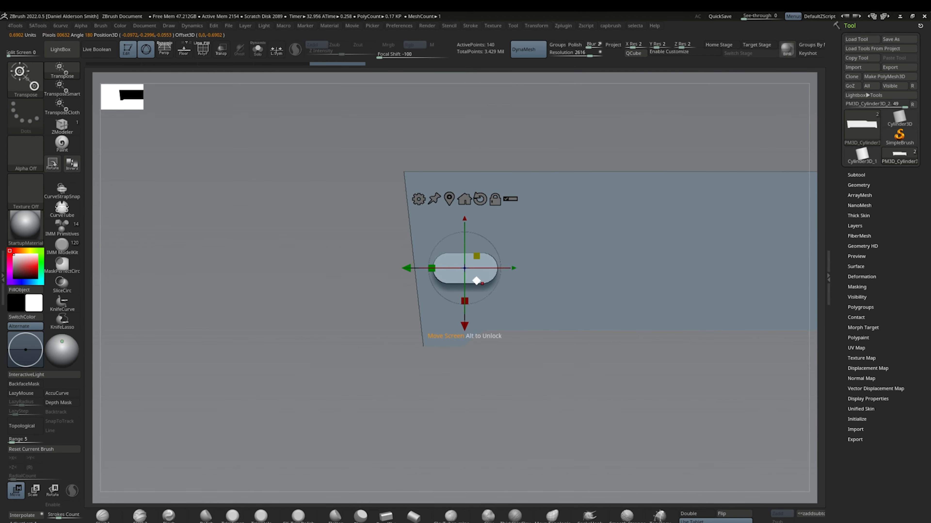
mouse_move(477, 289)
ctrl+mouse_down()
mouse_move(499, 284)
mouse_move(374, 284)
mouse_move(494, 284)
ctrl+mouse_up()
mouse_move(494, 284)
ctrl+right_down()
mouse_move(494, 330)
mouse_move(565, 306)
ctrl+right_up()
key(q)
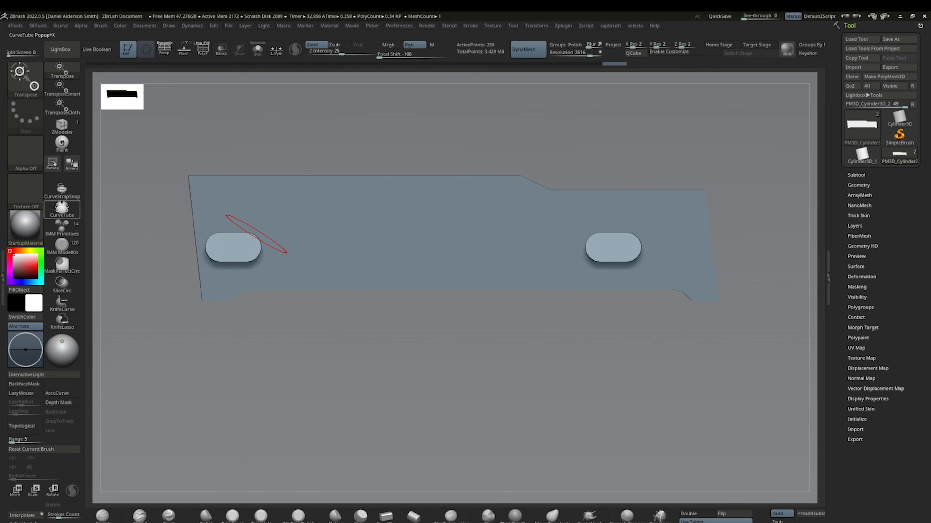
- Insert the Pipes_6 mesh beside the right capsule at the block's end and adjust its height from the side
click(62, 246)
drag(542, 223, 542, 251)
key(ctrl+z)
drag(712, 234, 719, 263)
key(w)
alt+right_drag(719, 263, 579, 253)
shift+right_drag(642, 293, 641, 384)
drag(561, 180, 560, 172)
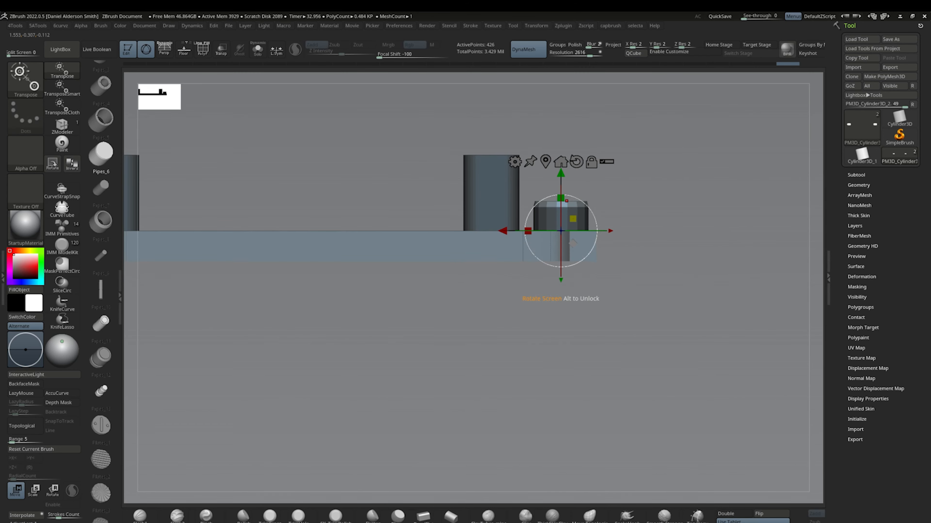
- Keep only the left capsule in a copy of the cutter and stretch it into a long slot reaching the right capsule
shift+right_drag(642, 312, 642, 220)
ctrl+drag(672, 220, 688, 311)
ctrl+right_drag(513, 312, 476, 239)
ctrl+shift+click(398, 213)
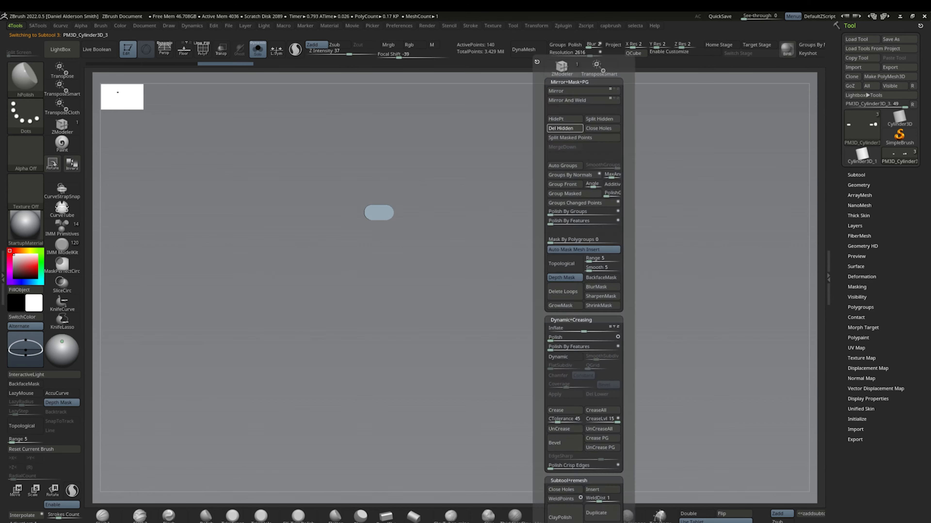
key(w)
ctrl+drag(344, 187, 379, 241)
drag(308, 212, 512, 212)
- Duplicate the original cutter subtool, scale up the copy of the round pin and delete everything else in that copy
alt+click(619, 208)
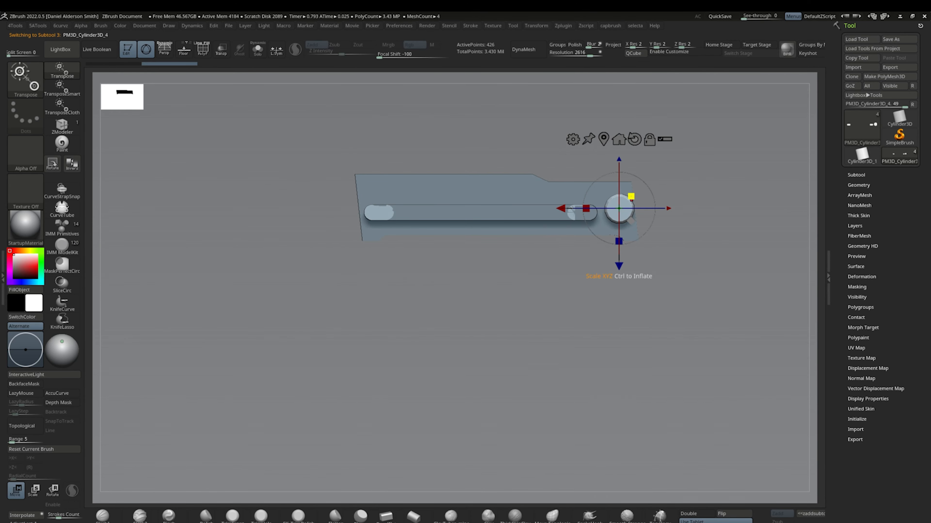
key(ctrl+shift+d)
drag(632, 196, 641, 187)
mouse_move(531, 311)
right_down()
mouse_move(487, 271)
mouse_move(531, 311)
right_up()
drag(625, 178, 623, 182)
ctrl+alt+shift+drag(102, 109, 492, 304)
key(4)
click(529, 128)
key(q)
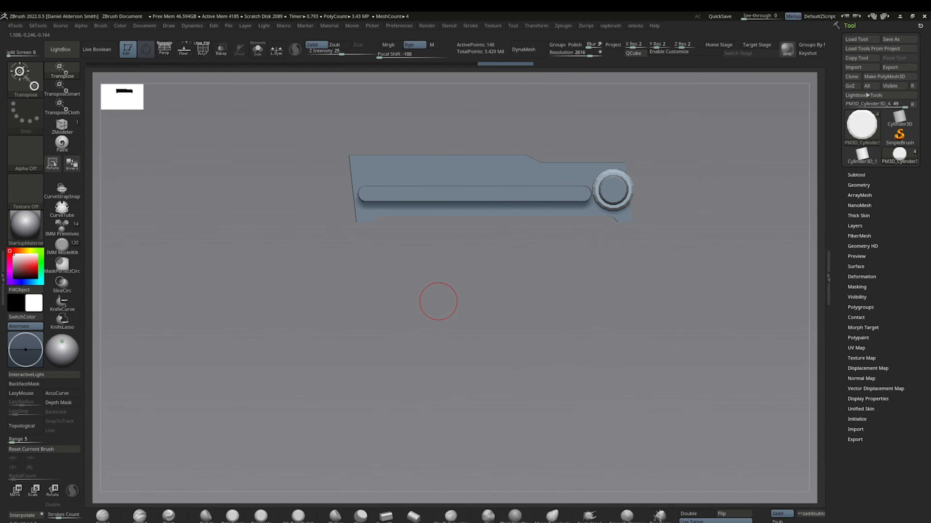
- Set the capsule cutter subtool to subtract and split the round pin off it as a separate subtool
right_click(422, 154)
click(466, 106)
key(w)
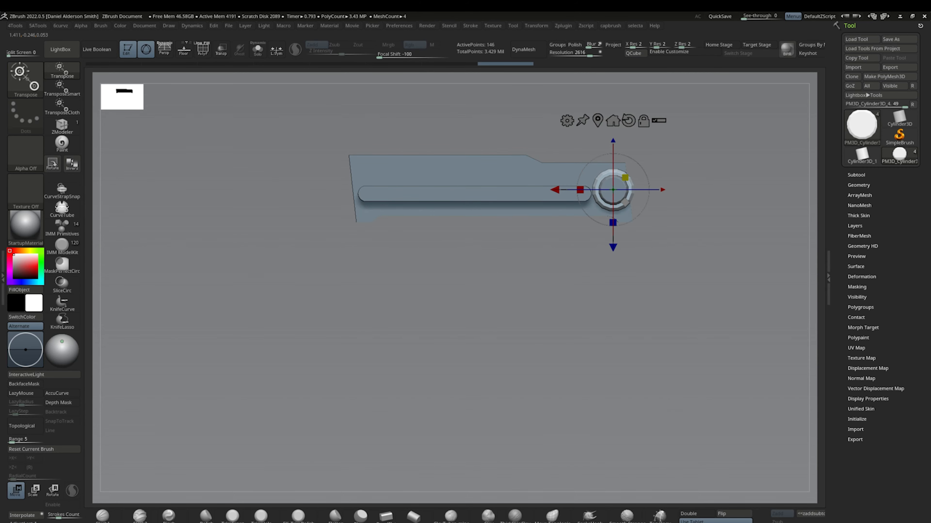
click(856, 175)
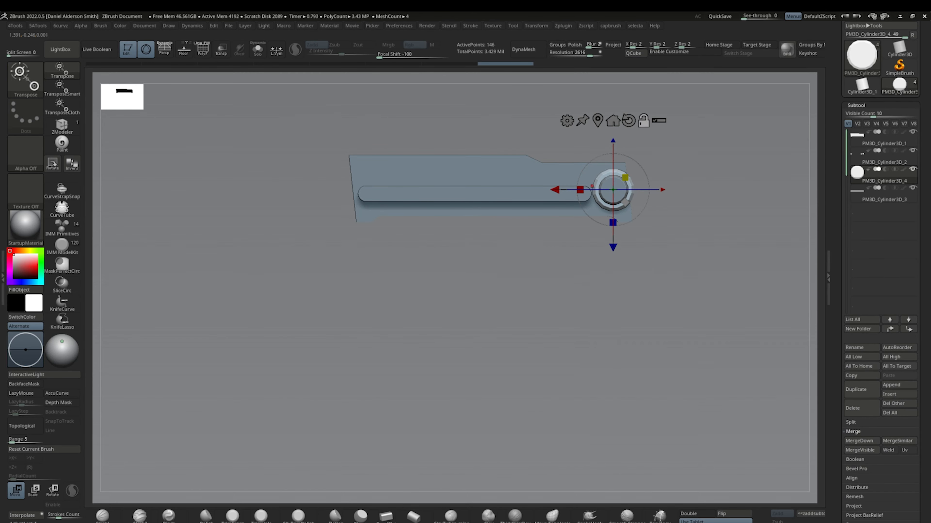
click(885, 150)
click(884, 161)
ctrl+shift+drag(582, 165, 682, 220)
key(4)
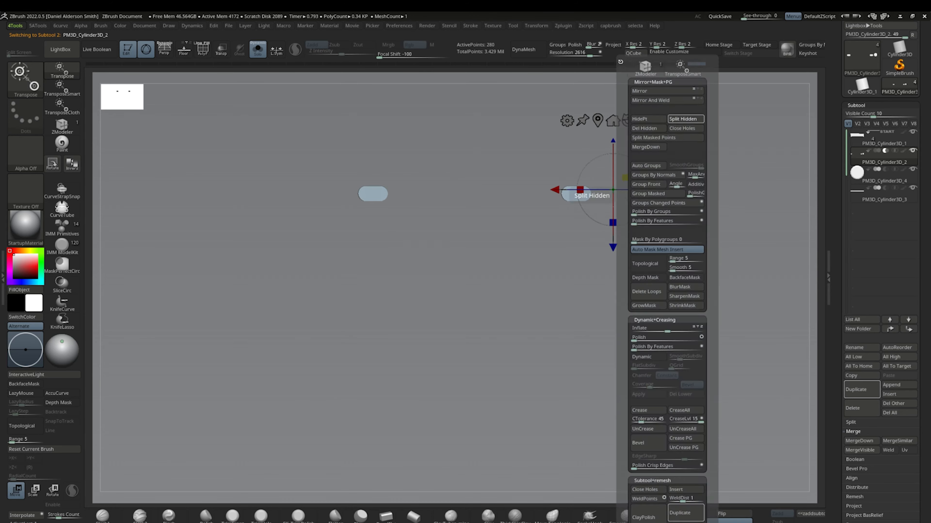
click(683, 120)
- Move the pin subtool to the head of the subtool list and set the remaining cutters to subtract for Live Boolean
click(912, 207)
alt+click(611, 191)
mouse_move(715, 293)
mouse_down()
mouse_move(678, 267)
mouse_move(714, 293)
mouse_up()
click(883, 187)
key(alt+s)
key(alt+s)
click(877, 179)
drag(884, 187, 883, 142)
click(884, 206)
- Mask part of the enlarged round cutter and stretch the unmasked part along the block to its left end
ctrl+drag(614, 255, 614, 233)
ctrl+right_drag(622, 256, 623, 293)
ctrl+drag(529, 112, 613, 232)
ctrl+click(623, 279)
drag(626, 187, 619, 180)
drag(549, 168, 117, 167)
- Clip the stretched cutter's left end parallel to the block's slanted edge and set the cutter to subtract
alt+drag(293, 330, 467, 319)
ctrl+shift+drag(308, 100, 348, 361)
click(885, 197)
alt+drag(550, 329, 419, 343)
key(d)
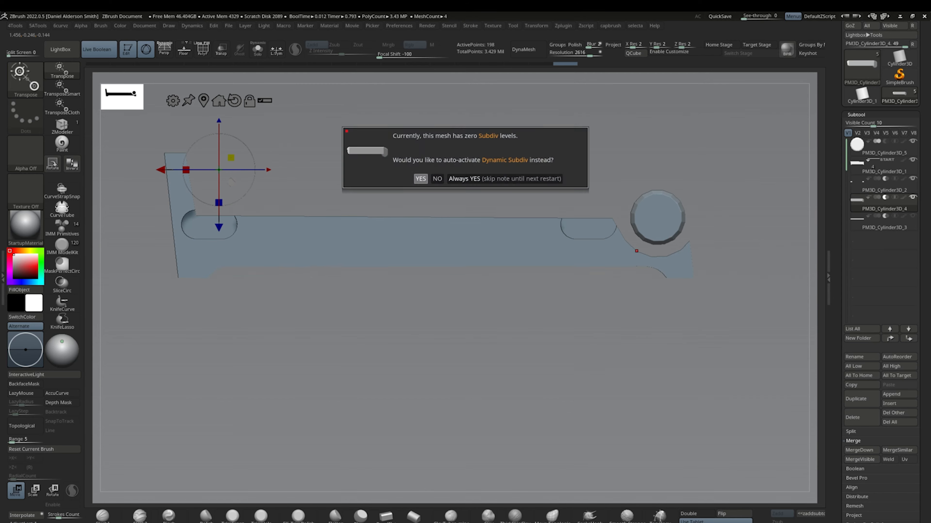
key(Escape)
- Mask the left end of the long slot cutter and move its right end slightly left
alt+click(616, 221)
right_drag(636, 282, 630, 285)
ctrl+right_drag(550, 312, 549, 275)
ctrl+drag(317, 136, 385, 230)
drag(635, 217, 575, 217)
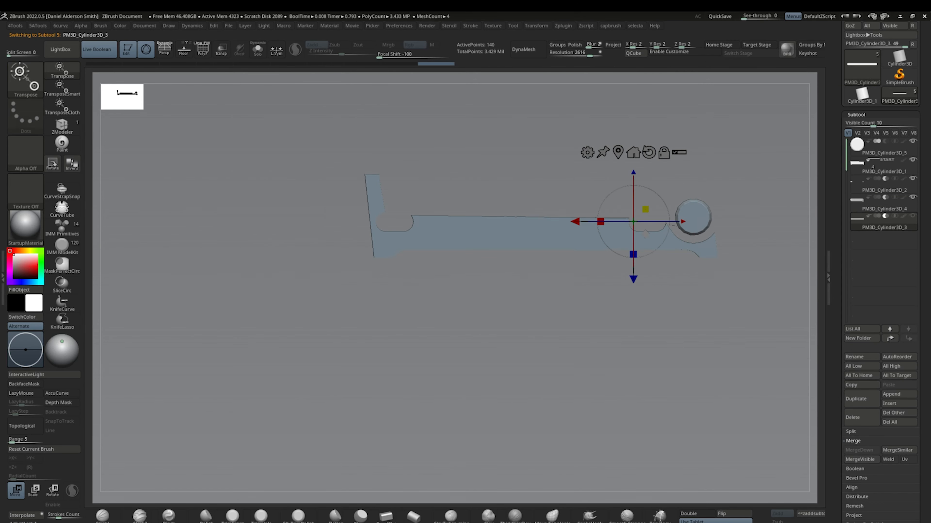
- Select the stretched upper cutter, clear its mask and check its height against the block from the side
alt+click(388, 244)
ctrl+click(396, 311)
ctrl+drag(335, 137, 487, 342)
ctrl+click(487, 342)
ctrl+drag(439, 312, 462, 330)
key(q)
right_drag(470, 191, 469, 253)
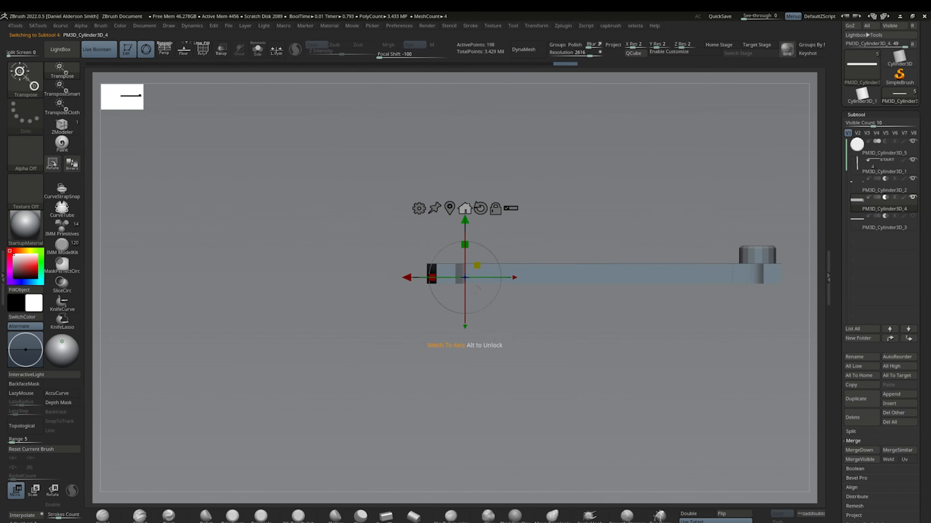
right_drag(469, 311, 468, 264)
- Isolate the upper cutter and adjust the topology at its left end using the wireframe display
alt+click(513, 227)
click(258, 49)
key(q)
key(shift+f)
ctrl+drag(571, 304, 590, 323)
key(shift+f)
click(257, 49)
right_drag(469, 312, 467, 341)
ctrl+right_drag(454, 312, 455, 341)
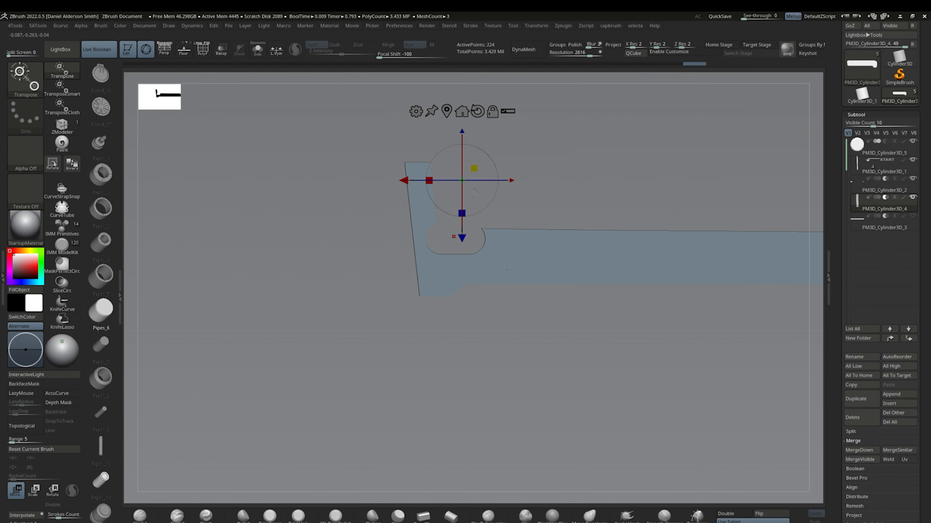
- Add a Pipes_6 mesh to the upper cutter beside the left capsule and check it in isolation
alt+click(456, 241)
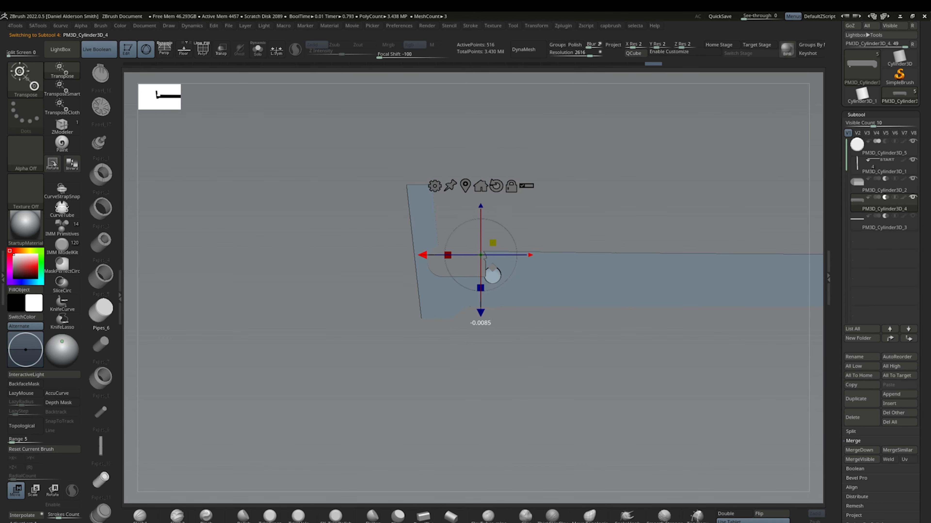
click(258, 49)
key(shift+f)
key(shift+f)
click(257, 49)
key(q)
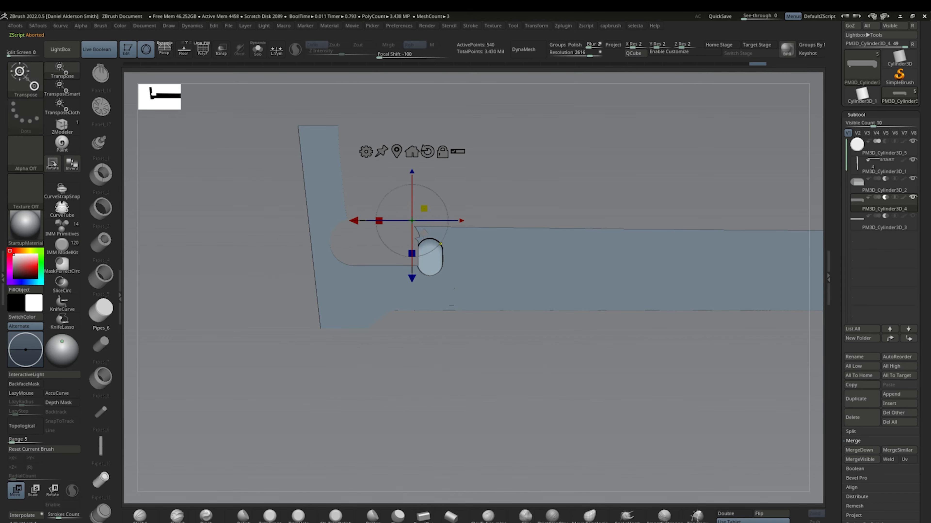
- Mask part of the inserted pipe and pull the rest out into a long tapered bar along the block
key(q)
click(258, 49)
ctrl+drag(359, 158, 662, 235)
key(w)
drag(380, 233, 388, 234)
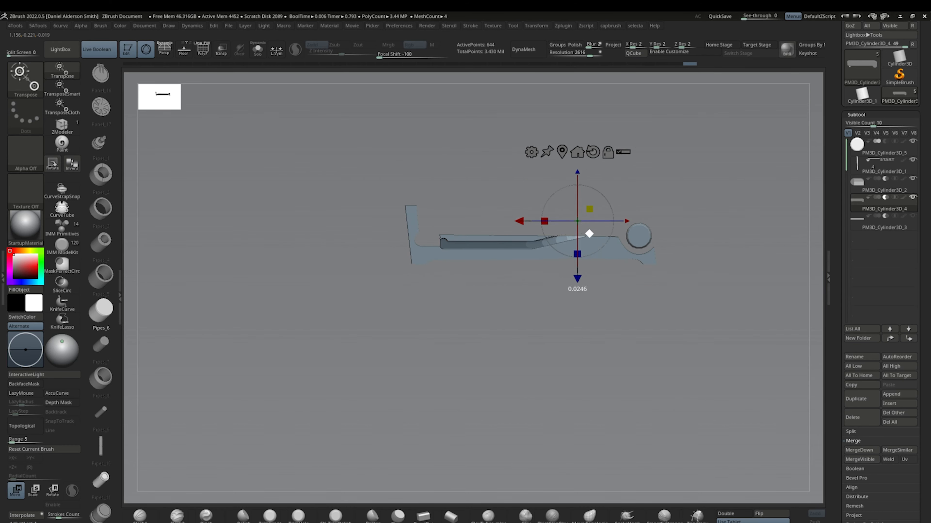
- Isolate the capsule cutters, nudge the left capsule and clip its right end flat with a vertical cut
click(883, 186)
ctrl+drag(718, 191, 696, 220)
click(257, 50)
click(883, 222)
key(q)
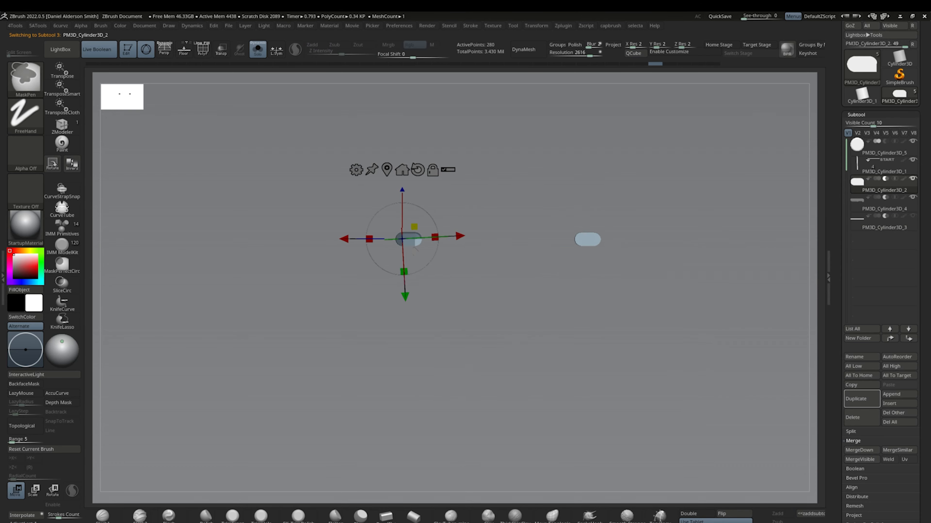
drag(344, 239, 350, 239)
key(q)
ctrl+shift+drag(428, 309, 428, 202)
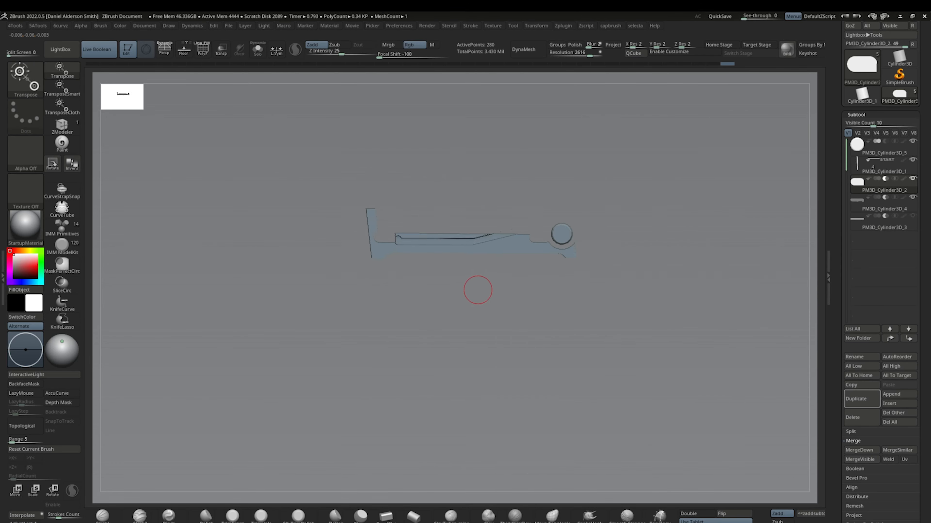
- Separate the tapered bar from the upper cutter as its own subtool and move the long slot up the subtool list
ctrl+right_drag(484, 272, 447, 357)
click(257, 49)
key(w)
ctrl+shift+click(409, 253)
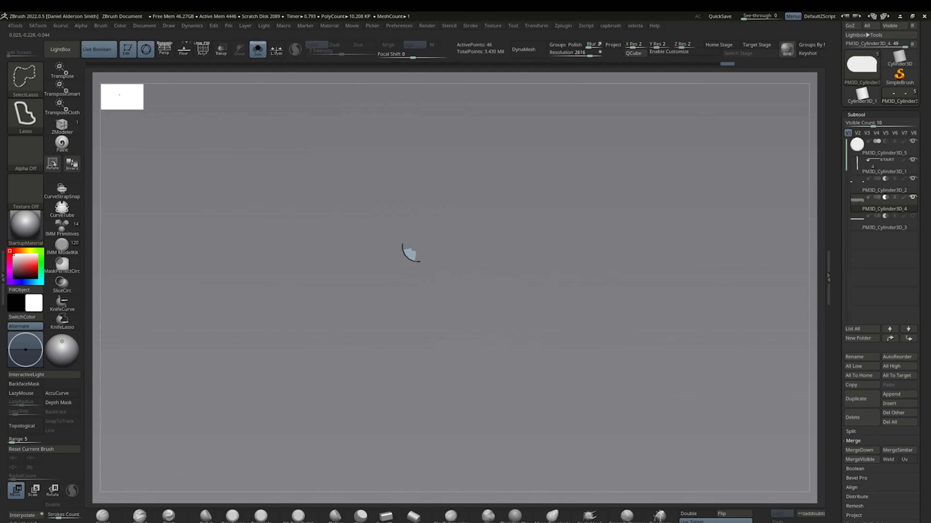
key(ctrl+shift+a)
click(258, 50)
alt+right_drag(458, 268, 442, 264)
ctrl+right_drag(442, 316, 442, 235)
drag(883, 241, 883, 205)
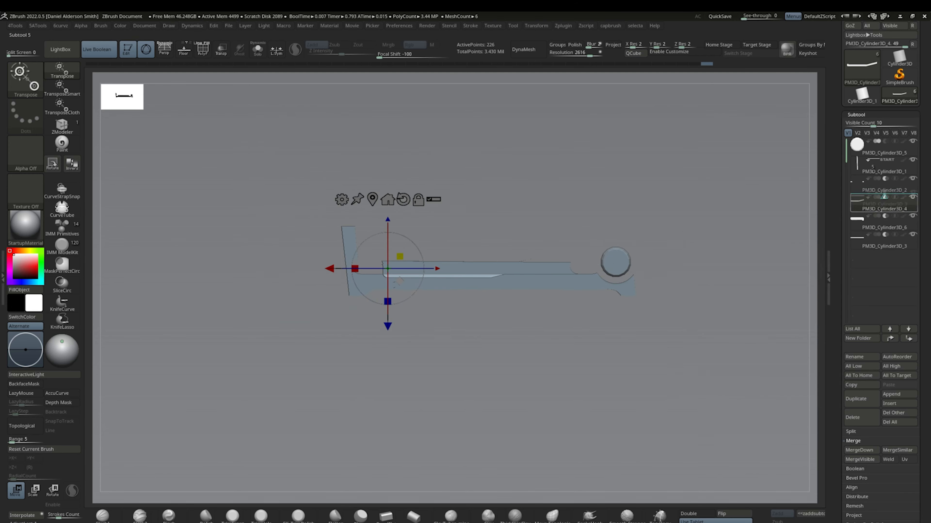
- Mask part of the tapered bar cutter, shift its unmasked part along the block's length and clear the mask
ctrl+right_drag(473, 311, 479, 286)
alt+click(472, 261)
click(258, 50)
ctrl+drag(286, 216, 458, 294)
click(258, 50)
drag(254, 251, 235, 252)
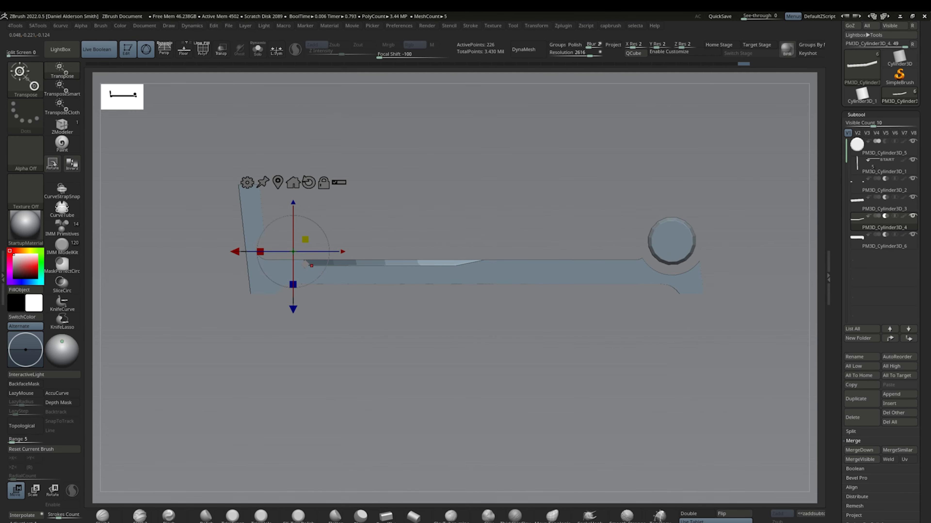
ctrl+drag(438, 330, 455, 345)
click(257, 50)
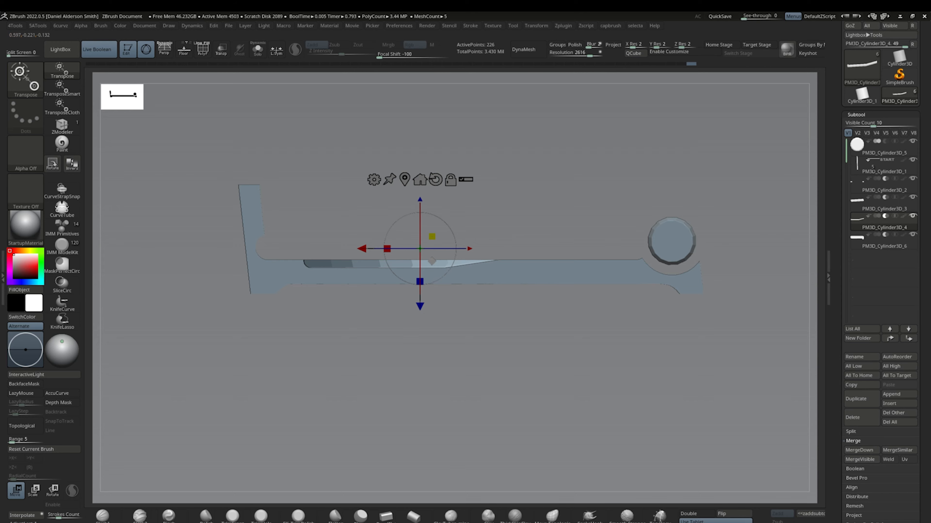
- Duplicate the handle block, place the copy below the bar cutters in the subtool list and mark it as Start
click(883, 167)
key(ctrl+shift+d)
drag(883, 185, 883, 261)
click(868, 235)
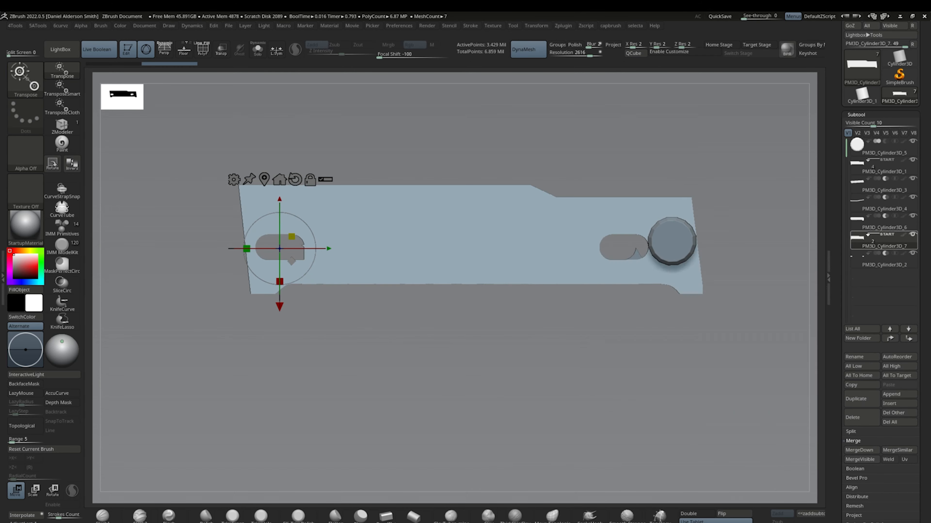
- Examine the long slot cutter in isolation and reselect the duplicated block
click(883, 185)
key(shift+s)
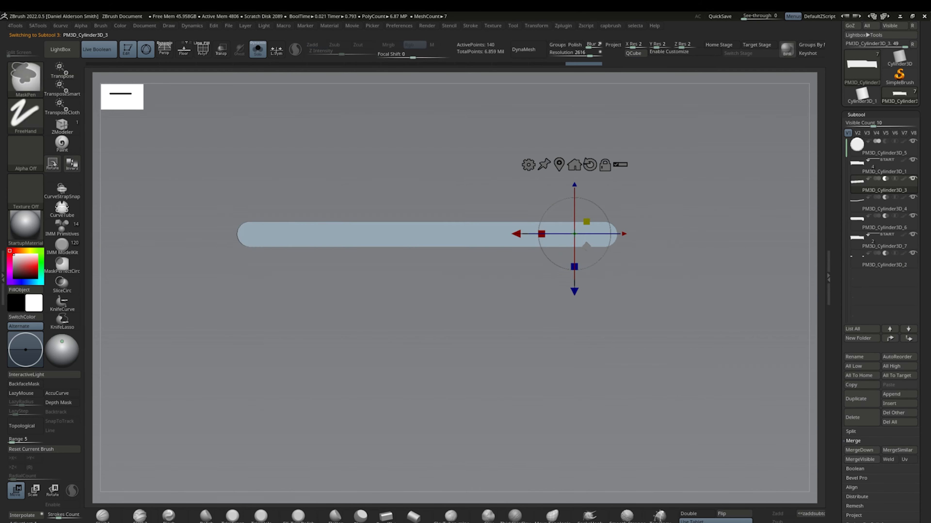
key(shift+s)
key(q)
alt+click(519, 253)
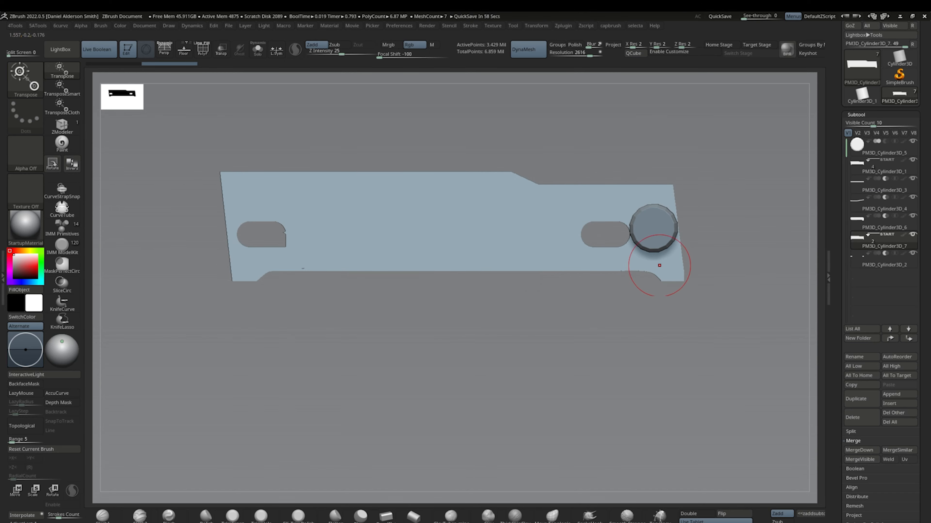
- Move the duplicated block slightly along its thickness so it sits behind the L-shaped cut block
drag(806, 316, 755, 371)
key(w)
drag(240, 272, 246, 264)
shift+drag(384, 370, 436, 322)
alt+drag(435, 349, 579, 379)
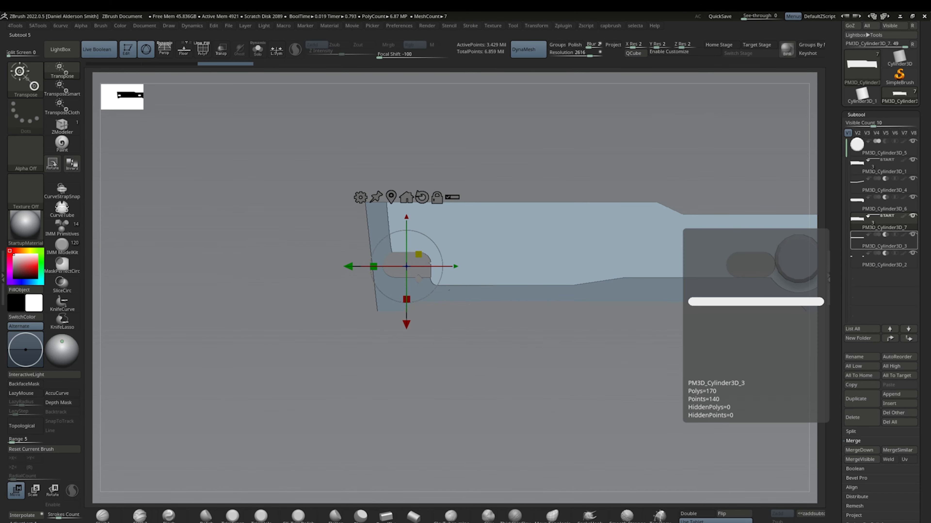
- Clip the duplicated block's lower edge diagonally from the right capsule hole down toward the middle of the block
alt+drag(781, 359, 730, 361)
key(g)
key(Escape)
ctrl+shift+drag(691, 265, 473, 304)
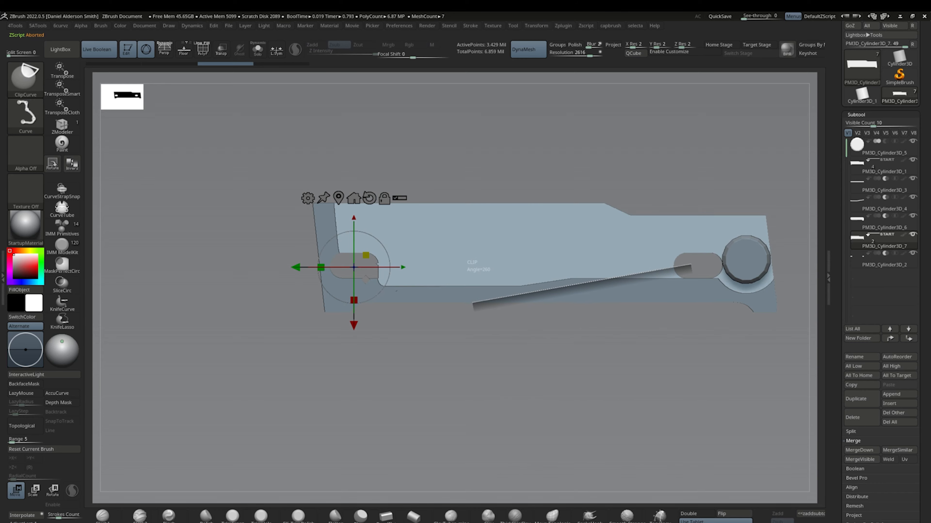
alt+drag(472, 370, 407, 320)
alt+click(326, 221)
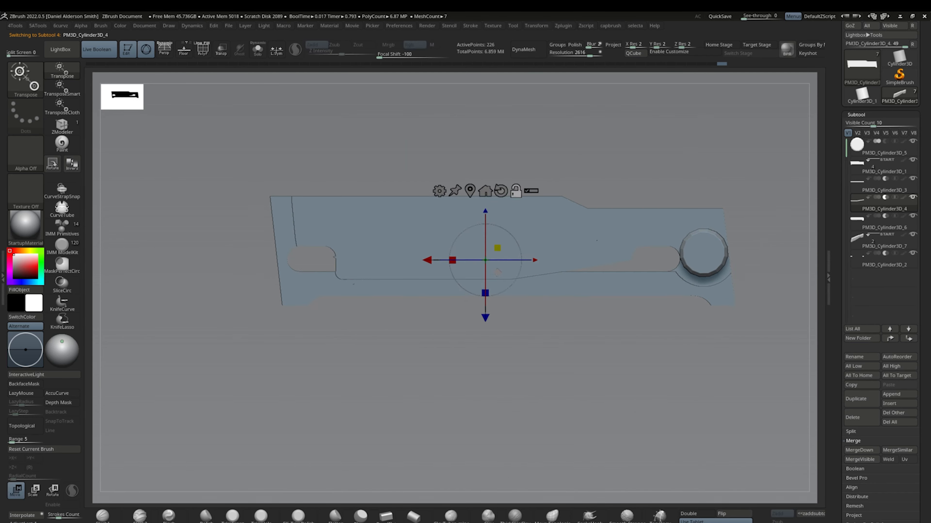
alt+click(569, 200)
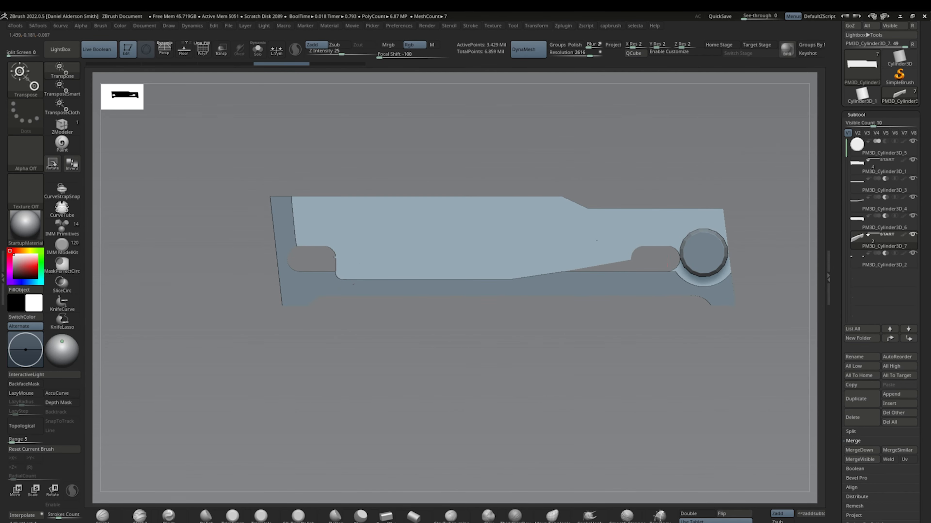
- Isolate the capsule cutters, mask the left capsule and move the right capsule slightly away from the pin
drag(473, 371, 491, 351)
key(w)
alt+click(527, 255)
alt+click(564, 241)
click(884, 261)
click(257, 49)
ctrl+drag(176, 191, 267, 256)
drag(162, 223, 148, 223)
click(257, 49)
- Select the capsule cutters at the right hole and turn on Dynamic subdivision to smooth their rounded ends
alt+click(549, 225)
alt+drag(513, 367, 513, 455)
alt+drag(166, 251, 618, 252)
mouse_move(330, 458)
mouse_down()
mouse_move(228, 422)
mouse_move(330, 440)
mouse_up()
shift+drag(513, 440, 476, 421)
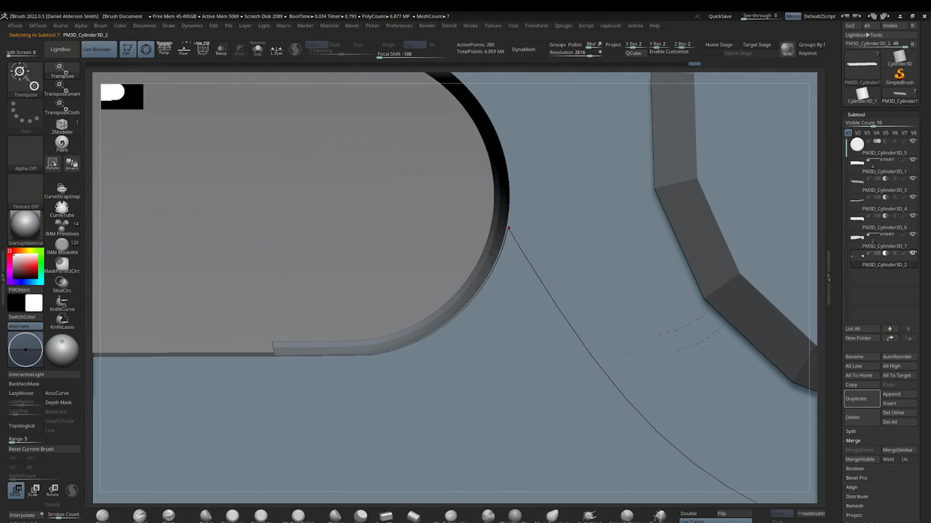
alt+drag(513, 367, 671, 432)
alt+click(554, 257)
drag(513, 447, 476, 384)
key(space)
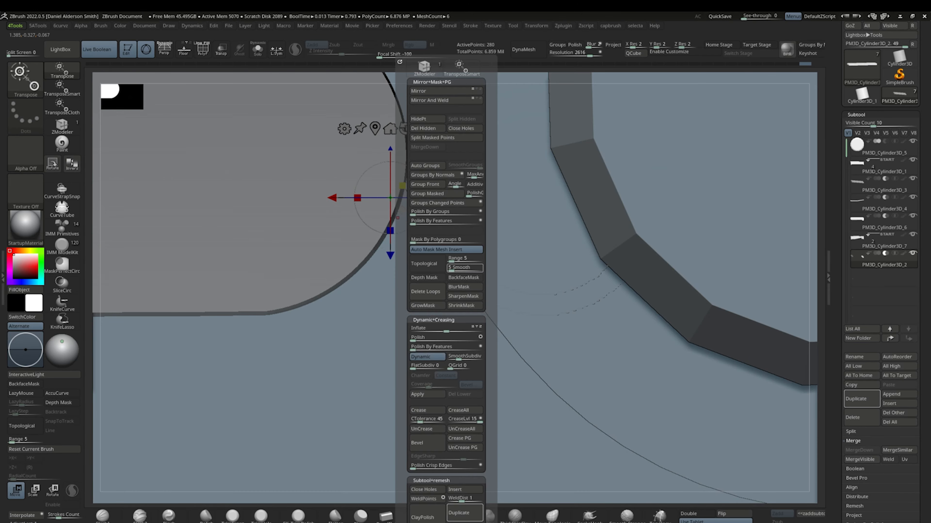
drag(459, 458, 479, 467)
- Select the upper cutter and examine its wireframe in isolation
alt+click(323, 183)
drag(403, 458, 366, 440)
alt+click(571, 198)
click(257, 49)
key(shift+f)
drag(513, 440, 422, 384)
click(258, 49)
shift+drag(421, 458, 476, 469)
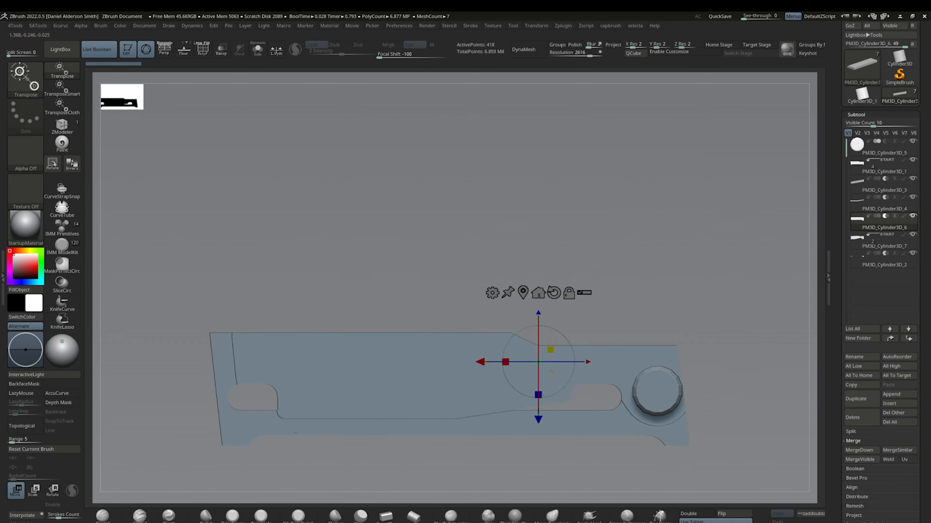
- Isolate the upper cutter and clean its mesh of surplus geometry before checking it against the handle
ctrl+drag(624, 475, 560, 364)
click(258, 49)
key(4)
click(616, 68)
drag(284, 433, 458, 366)
key(4)
click(640, 100)
shift+drag(586, 458, 667, 418)
click(258, 49)
click(257, 49)
alt+drag(511, 447, 366, 421)
key(4)
- Move the upper cutter's geometry about 0.31 along its depth axis and hide the polygroup wireframe
drag(366, 206, 459, 197)
ctrl+click(458, 197)
key(w)
ctrl+drag(500, 338, 409, 339)
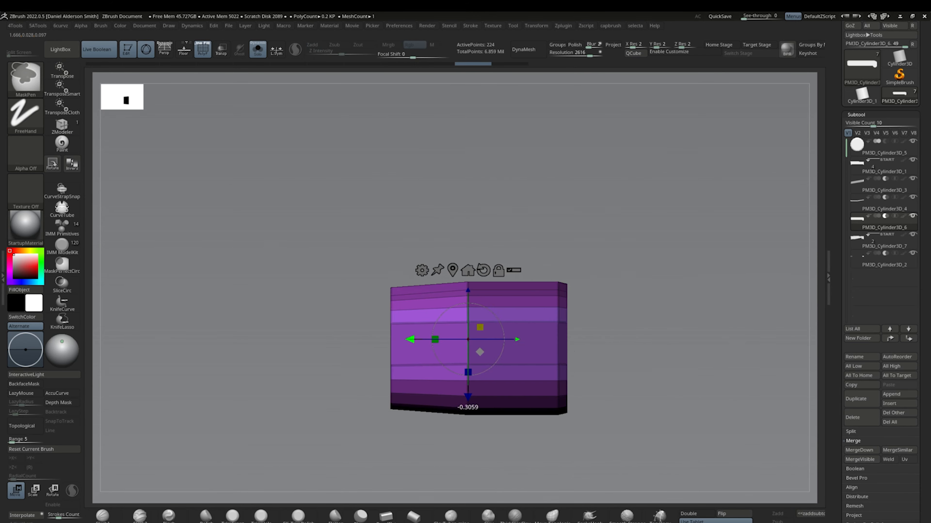
mouse_move(256, 163)
ctrl+shift+mouse_down()
mouse_move(557, 441)
mouse_move(631, 311)
mouse_move(557, 432)
mouse_move(572, 440)
mouse_move(561, 433)
ctrl+shift+mouse_up()
drag(457, 304, 460, 304)
key(q)
key(shift+f)
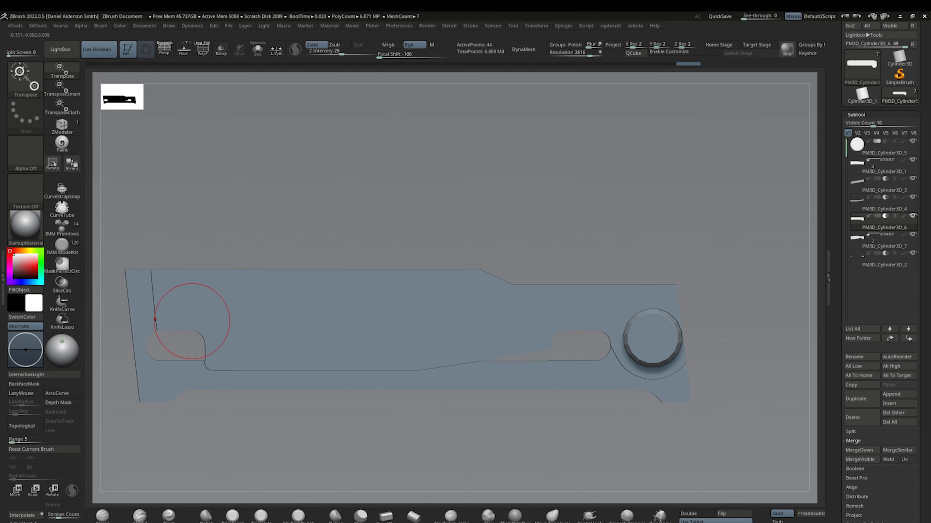
- Clip the upper cutter's left end along a slanted line parallel to the handle's angled end
mouse_move(155, 319)
alt+mouse_down()
mouse_move(564, 221)
mouse_move(464, 259)
alt+mouse_up()
key(w)
ctrl+shift+drag(476, 385, 452, 108)
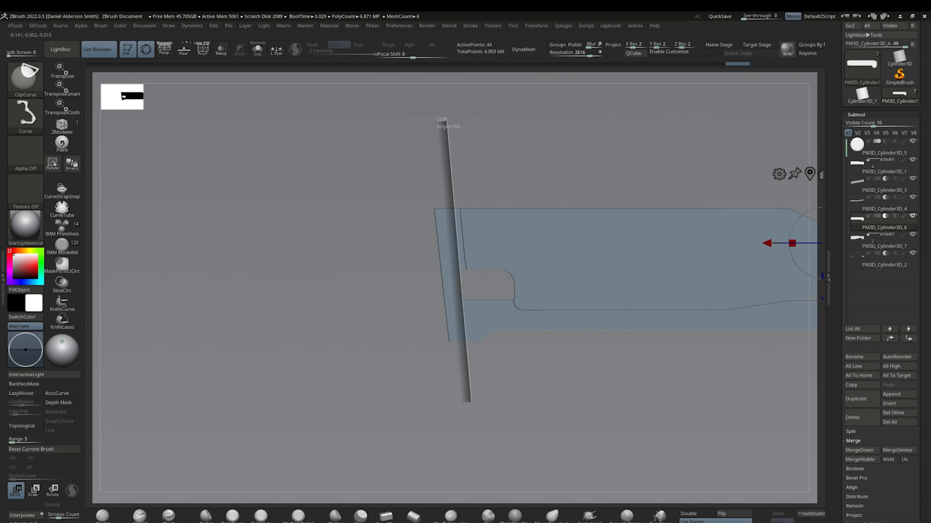
ctrl+shift+drag(407, 126, 405, 126)
key(f)
- Group the first block and its cutters into a new folder, duplicate the folder and open the duplicate's contents
click(879, 201)
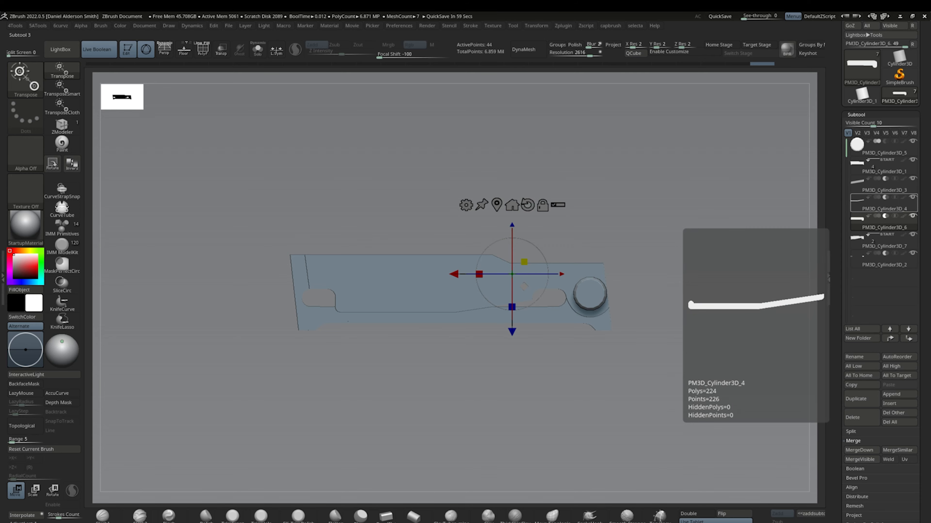
click(879, 168)
click(879, 186)
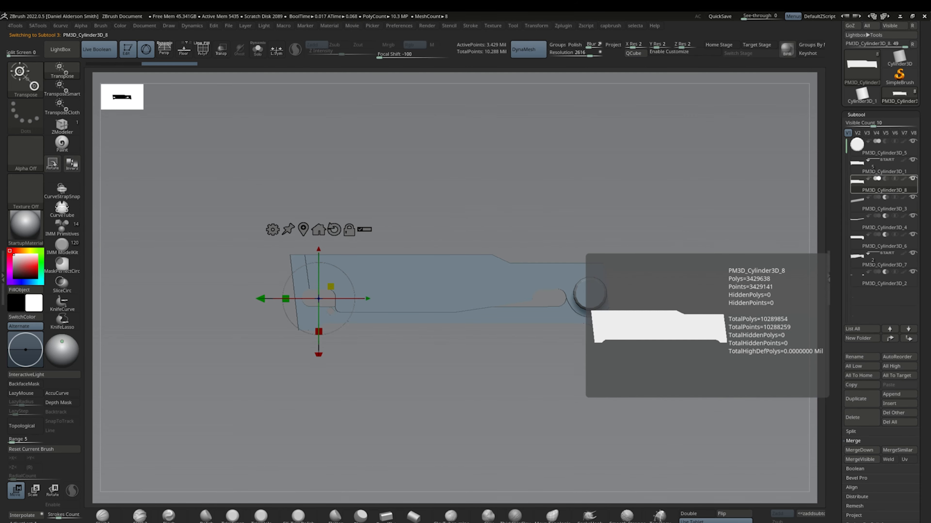
key(q)
click(880, 167)
click(859, 338)
key(Return)
click(903, 160)
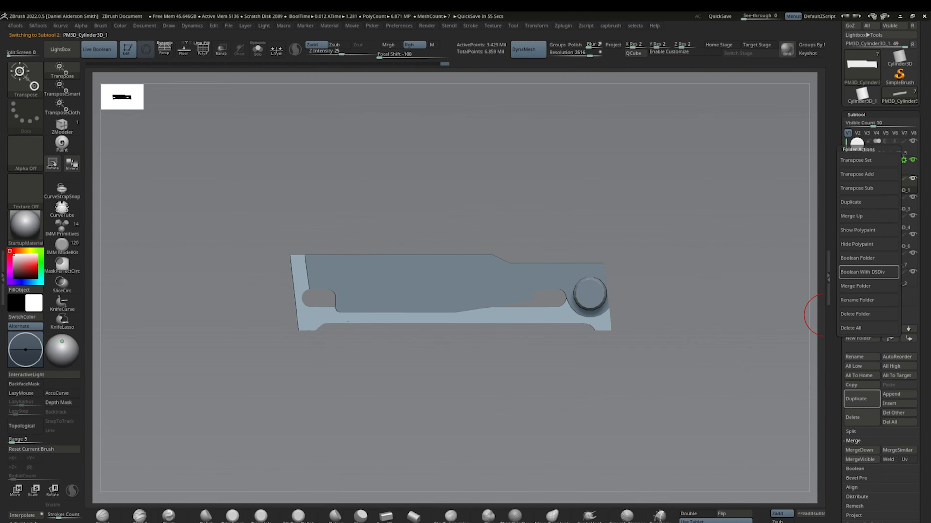
click(857, 164)
click(861, 399)
click(729, 426)
click(857, 164)
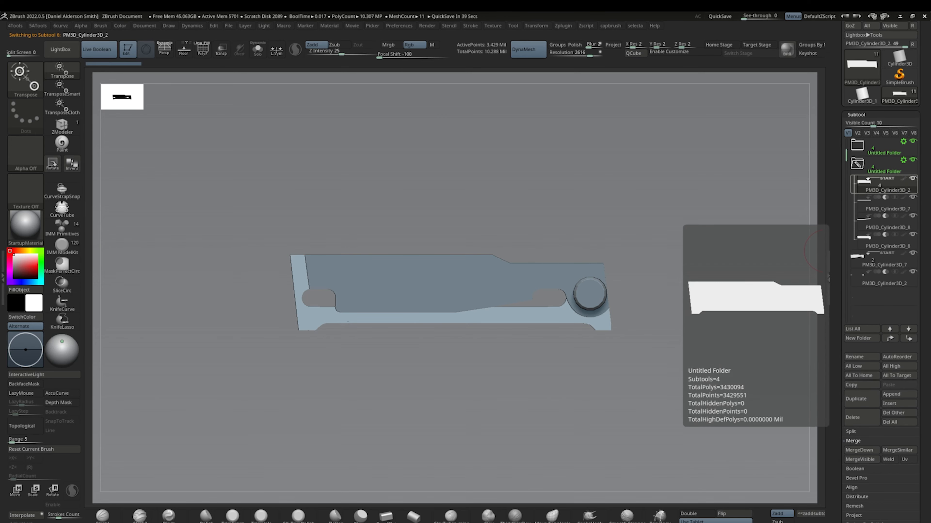
- Set the first two cutters in the duplicated folder to intersection and merge them into one subtool
click(895, 197)
click(894, 216)
click(885, 204)
click(859, 450)
click(728, 476)
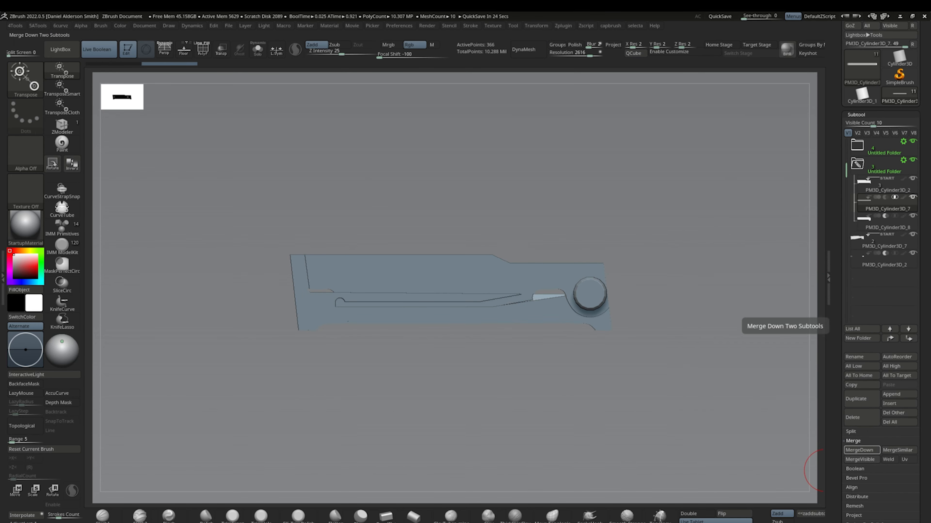
- Keep only the bent strip of the merged cutter, delete its capsules and merge it down with the upper cutter
click(258, 50)
key(w)
ctrl+shift+click(366, 309)
key(4)
click(319, 128)
click(258, 49)
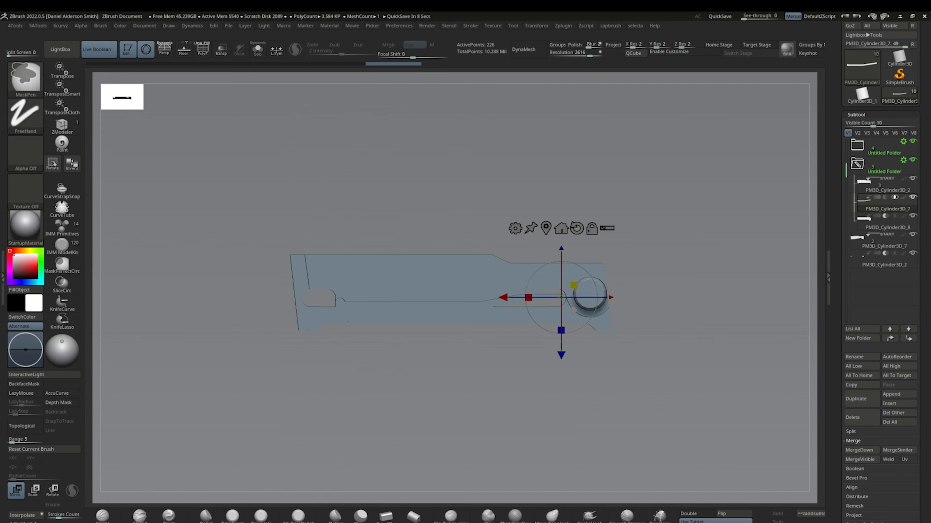
click(859, 450)
click(707, 367)
- Mask parts of the isolated bent strip and pull its unmasked upper edge up into the upper cutter
click(257, 49)
key(q)
ctrl+drag(269, 333, 484, 309)
ctrl+shift+click(366, 308)
ctrl+drag(315, 268, 323, 280)
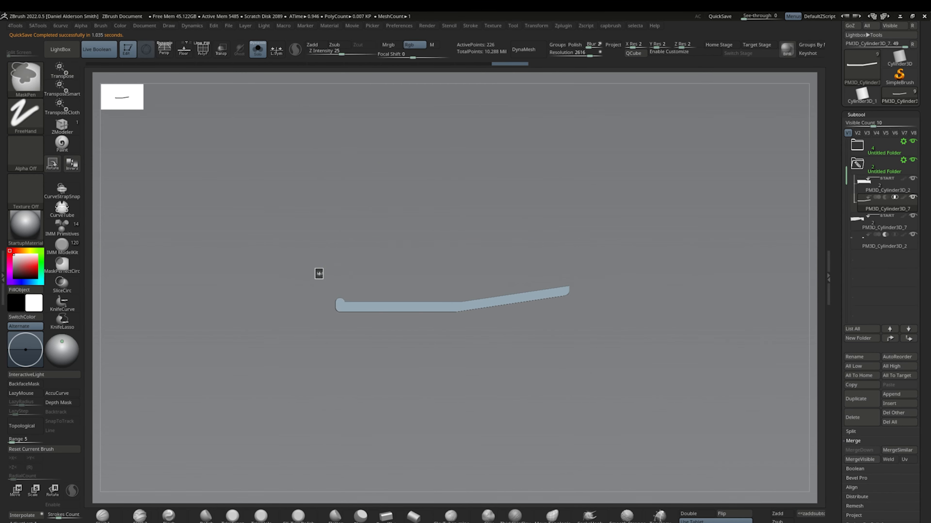
drag(561, 356, 561, 318)
ctrl+drag(301, 336, 476, 306)
drag(561, 318, 561, 298)
ctrl+drag(289, 331, 493, 255)
ctrl+shift+click(493, 332)
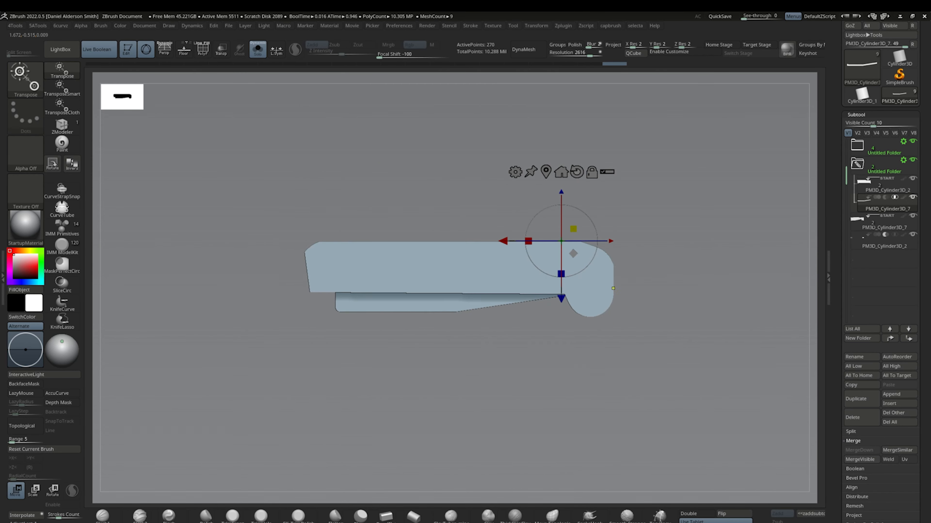
- Examine the combined cutter against the handle from an angle, both in isolation and with all parts shown
click(417, 306)
shift+drag(549, 371, 454, 361)
ctrl+click(455, 355)
mouse_move(405, 293)
mouse_down()
mouse_move(395, 293)
mouse_move(403, 293)
mouse_up()
click(258, 49)
mouse_move(454, 374)
mouse_down()
mouse_move(524, 374)
mouse_move(476, 371)
mouse_move(513, 359)
mouse_move(458, 389)
mouse_up()
click(257, 49)
click(258, 49)
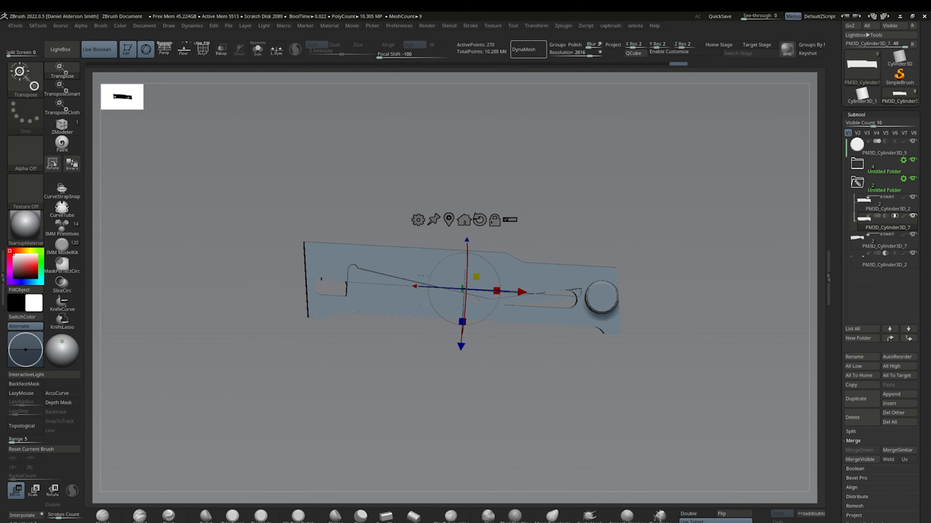
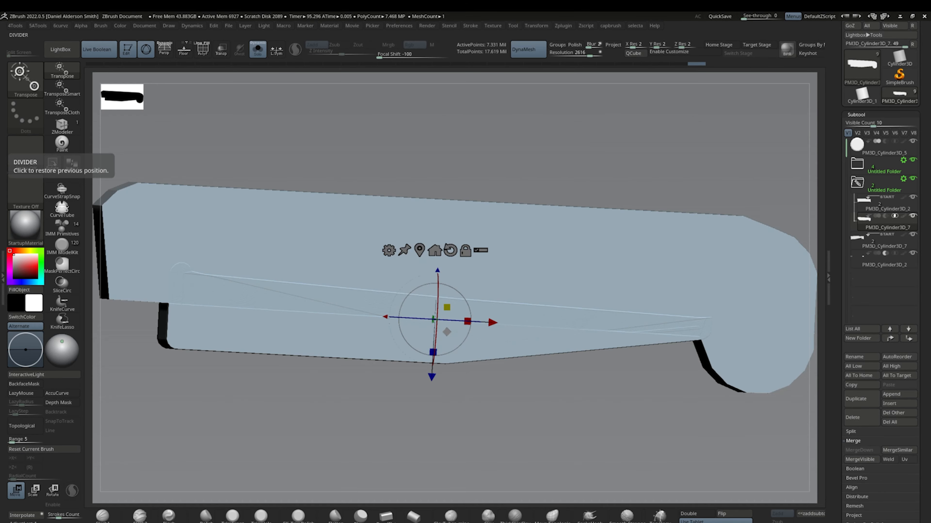
- DynaMesh the combined cutter at resolution 888 and view the intersection on the handle
shift+drag(476, 422, 466, 396)
key(ctrl+d)
key(ctrl+d)
drag(588, 54, 574, 54)
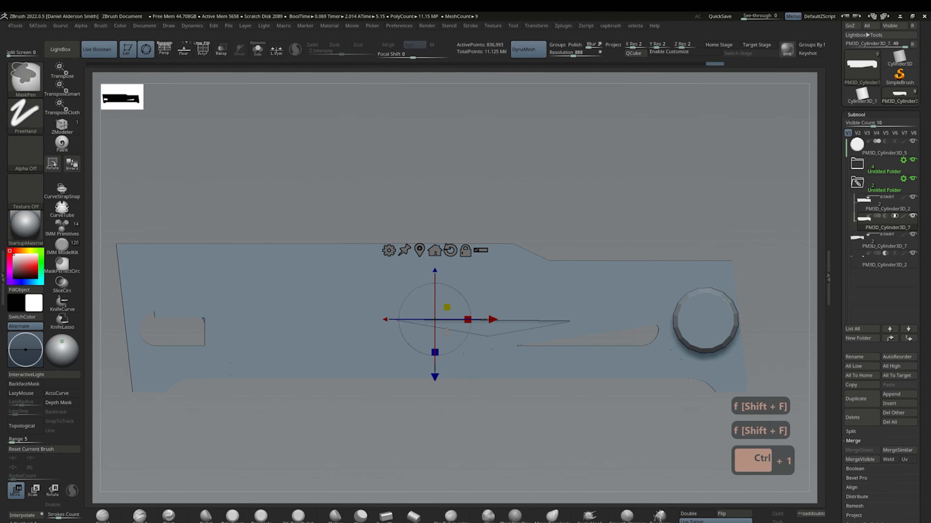
key(ctrl+1)
shift+drag(454, 432, 513, 396)
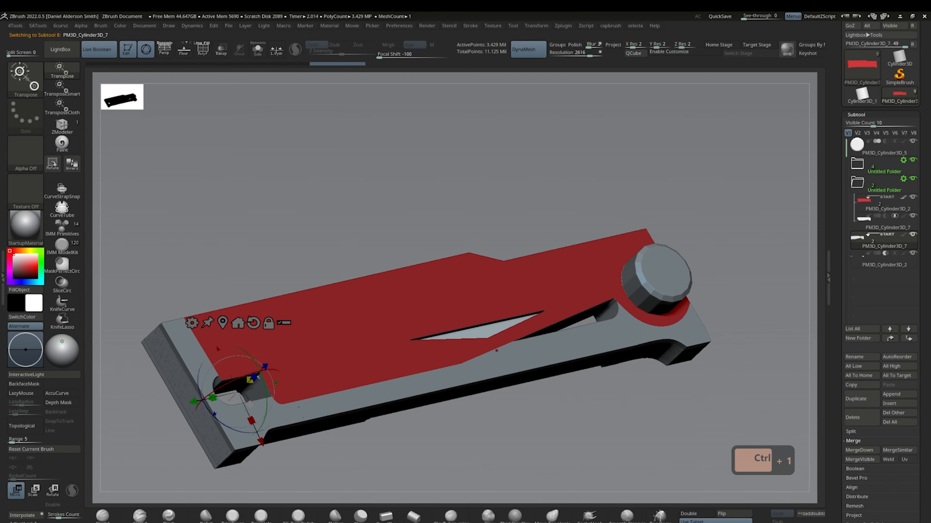
- Select the block and cutter in turn and examine the intersection along the middle of the red panel
click(428, 339)
alt+click(410, 340)
key(ctrl+1)
drag(426, 279, 458, 256)
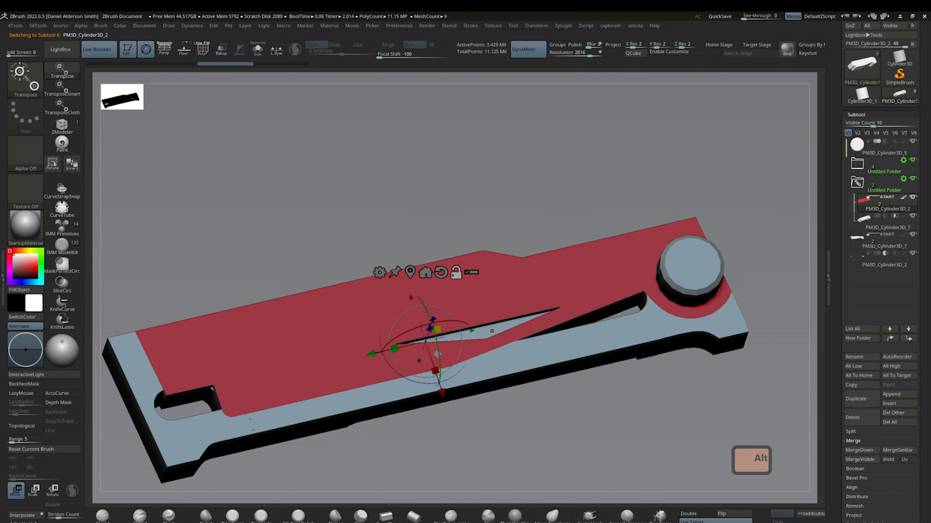
alt+click(194, 404)
drag(195, 382, 236, 253)
key(ctrl+z)
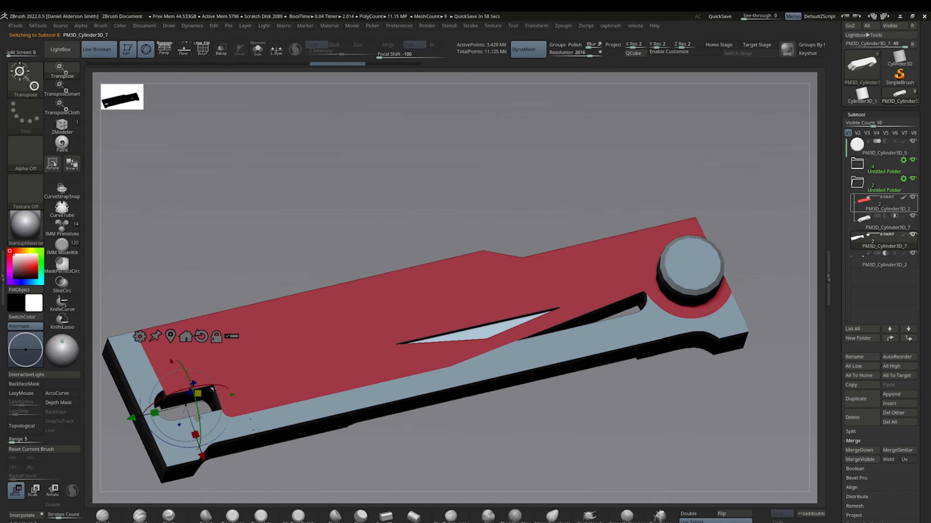
- Isolate the combined cutter and undo its DynaMesh and latest edits
alt+click(492, 331)
ctrl+shift+click(492, 331)
ctrl+shift+drag(550, 421, 572, 440)
shift+drag(454, 433, 550, 421)
shift+drag(550, 454, 543, 440)
key(ctrl+z)
key(ctrl+z)
key(ctrl+z)
key(ctrl+z)
key(ctrl+z)
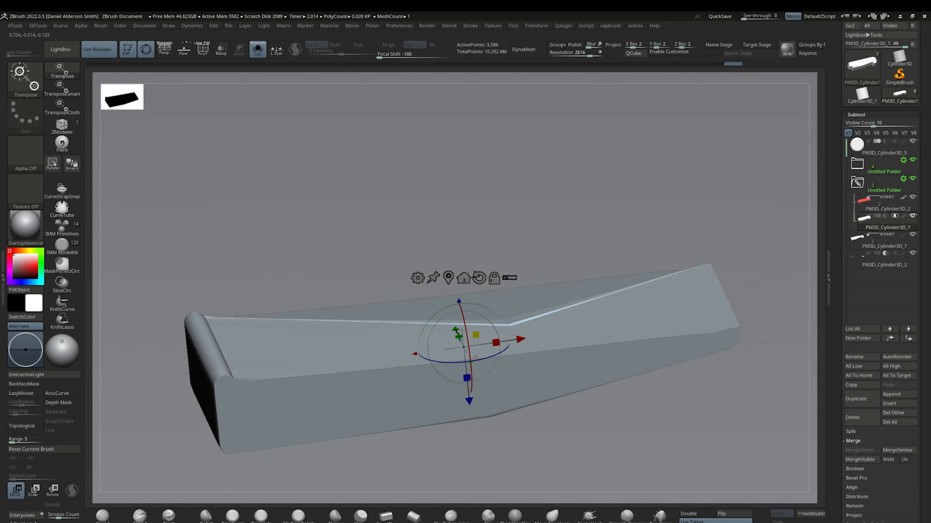
- Isolate portions of the combined cutter by polygroup and examine how the strip overlaps the upper cutter
ctrl+drag(502, 405, 766, 370)
drag(454, 458, 477, 433)
ctrl+shift+drag(608, 255, 696, 283)
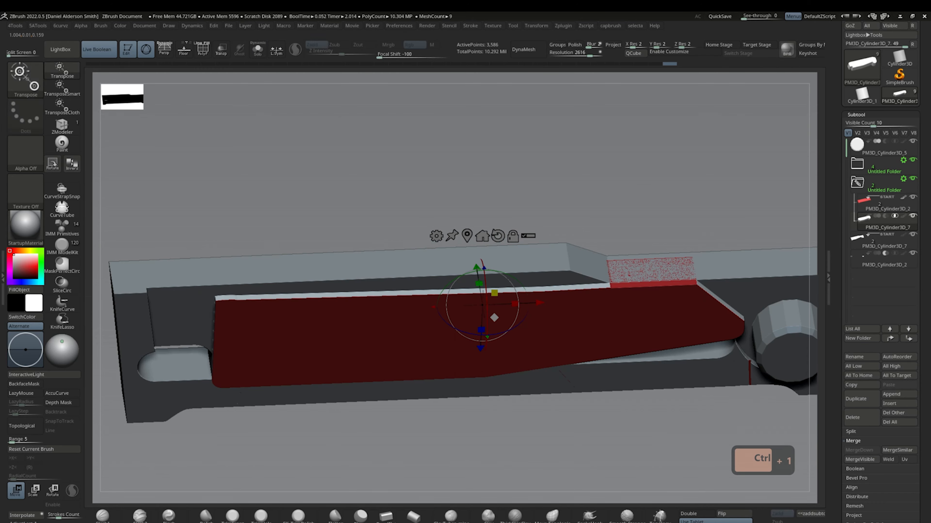
mouse_move(455, 458)
mouse_down()
mouse_move(513, 447)
mouse_move(587, 366)
mouse_up()
alt+click(183, 248)
key(shift+f)
drag(455, 184, 550, 165)
ctrl+shift+click(549, 311)
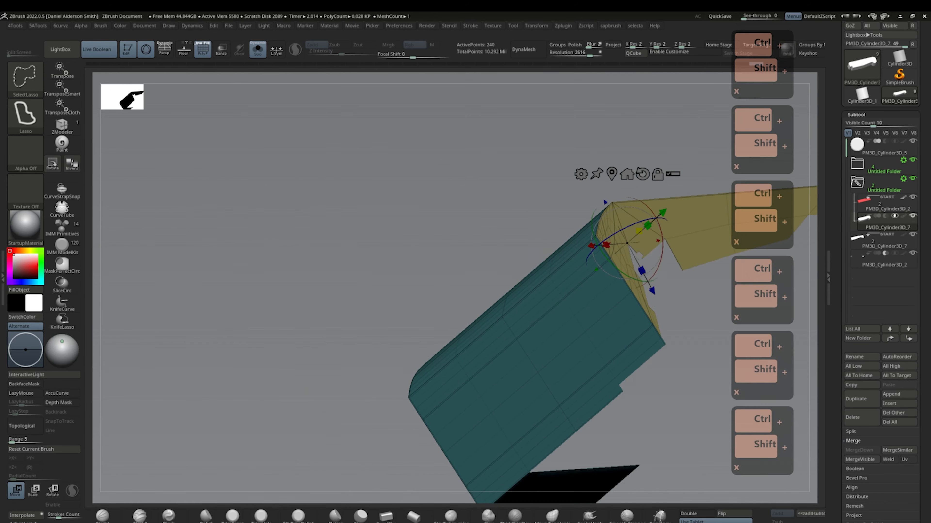
- DynaMesh the combined cutter at resolution 616 and return to the front view of the handle
key(shift+f)
shift+drag(454, 147, 513, 146)
drag(454, 469, 520, 458)
drag(590, 54, 581, 55)
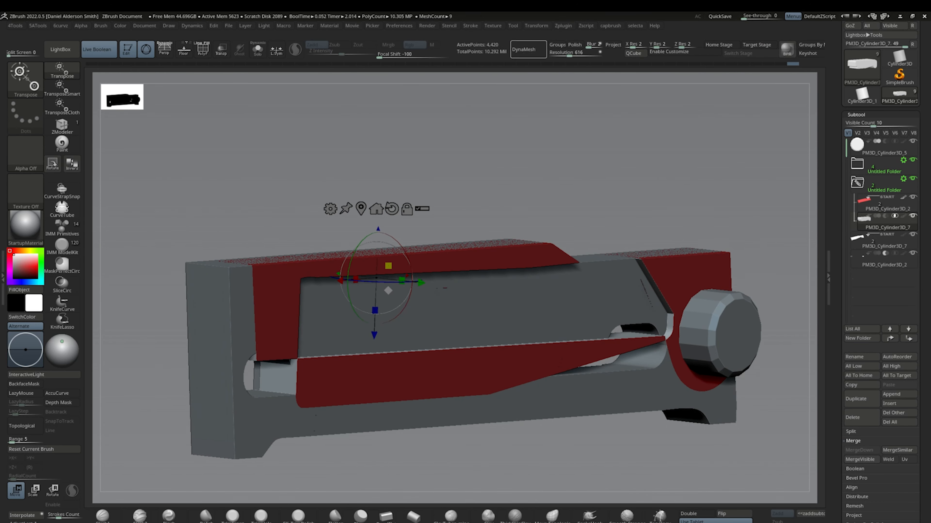
click(528, 49)
shift+drag(513, 472, 455, 465)
alt+click(183, 293)
- Create separate working copies of the masked block and its combined cutter outside the duplicated folder
mouse_move(880, 240)
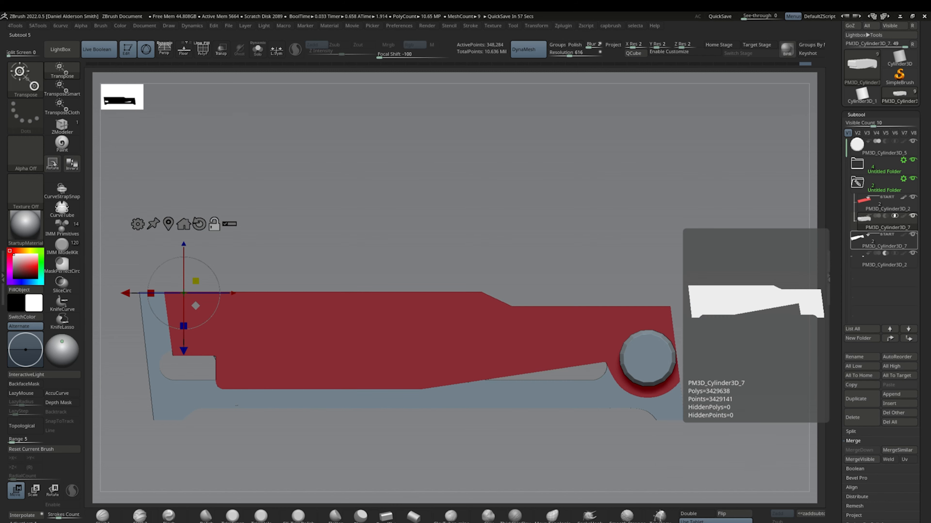
key(ctrl+1)
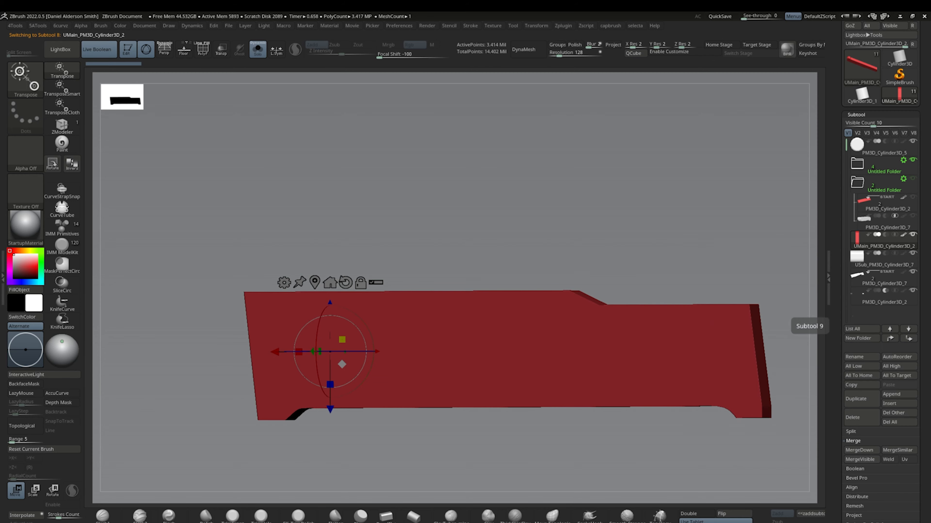
key(ctrl+1)
- Try to merge the masked block copy down with the cutter copy
click(859, 450)
click(727, 473)
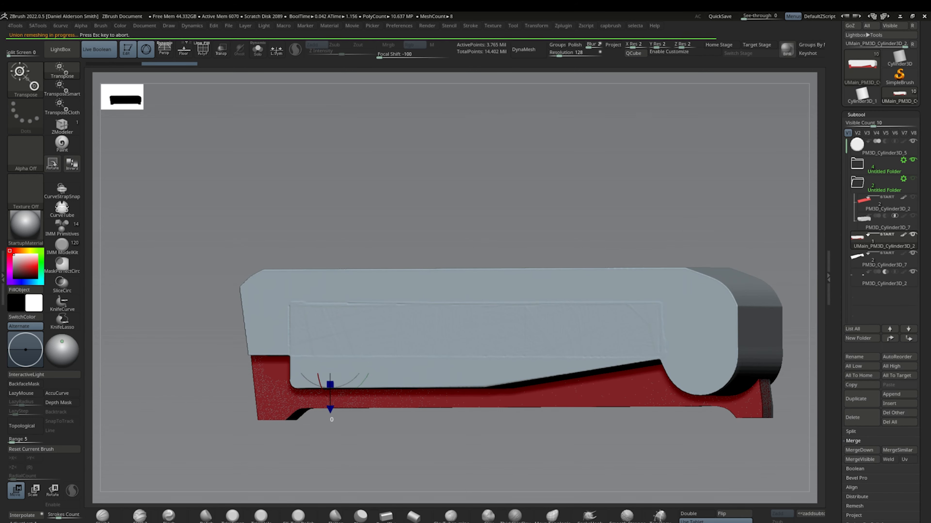
key(ctrl+z)
key(ctrl+z)
key(ctrl+z)
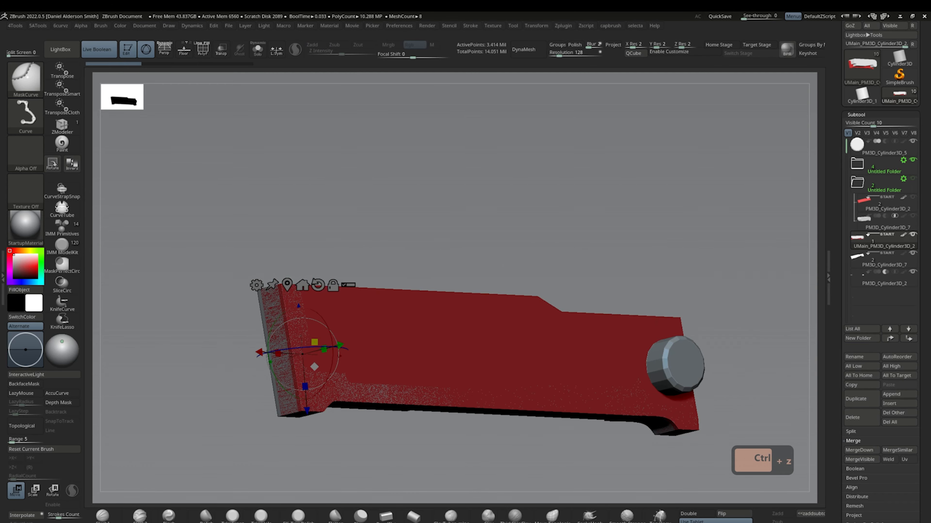
key(shift+f)
key(shift+f)
key(shift+f)
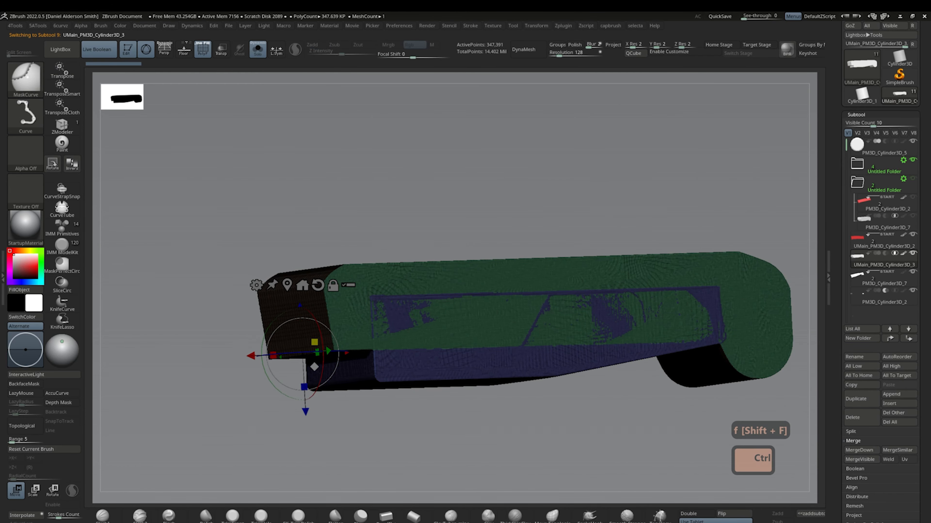
- Try merging the red block copy down again and open the gizmo's transform type options
click(857, 238)
key(shift+f)
key(ctrl+1)
click(860, 450)
click(778, 470)
key(4)
click(256, 285)
click(431, 335)
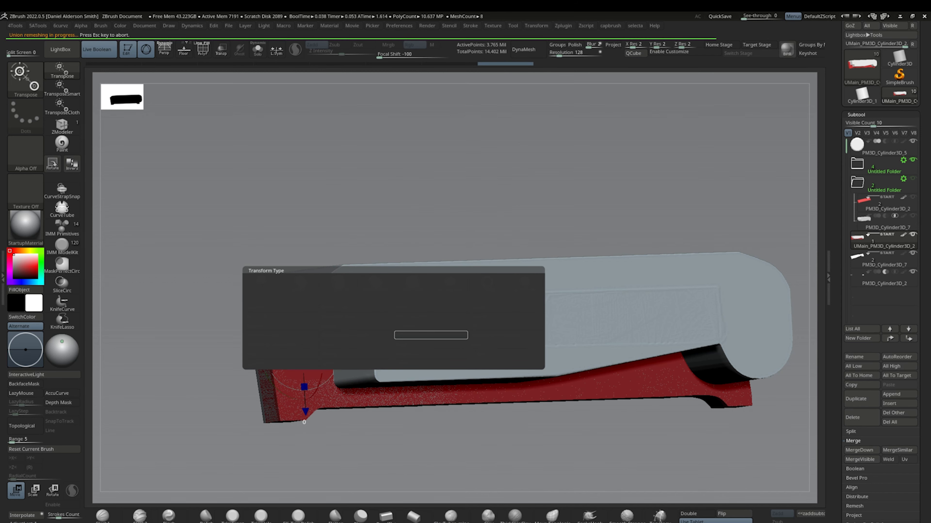
key(shift+f)
key(ctrl+z)
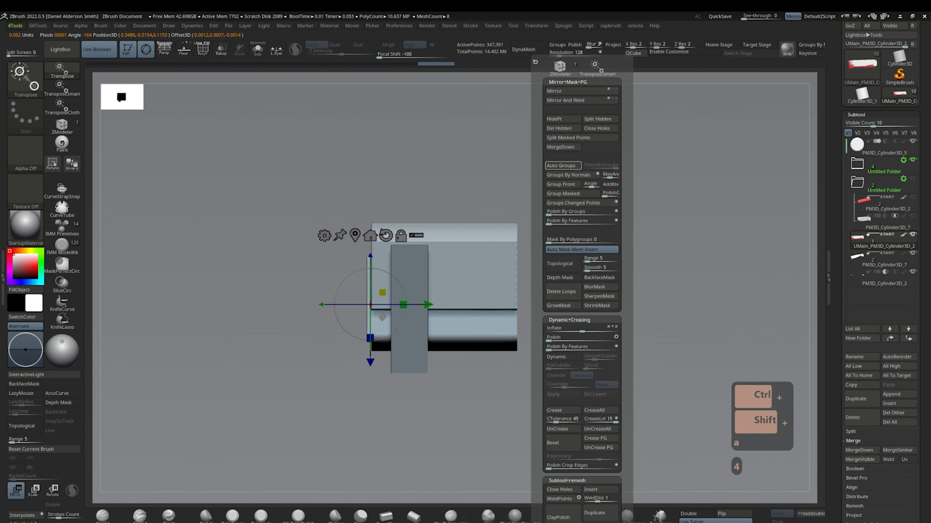
- Auto-group the mesh, place the block and cutter copies in a new folder with the cutter intersecting, and Boolean the folder
click(561, 166)
mouse_move(883, 240)
click(858, 339)
key(Return)
drag(881, 241, 883, 259)
click(894, 272)
click(903, 234)
click(880, 347)
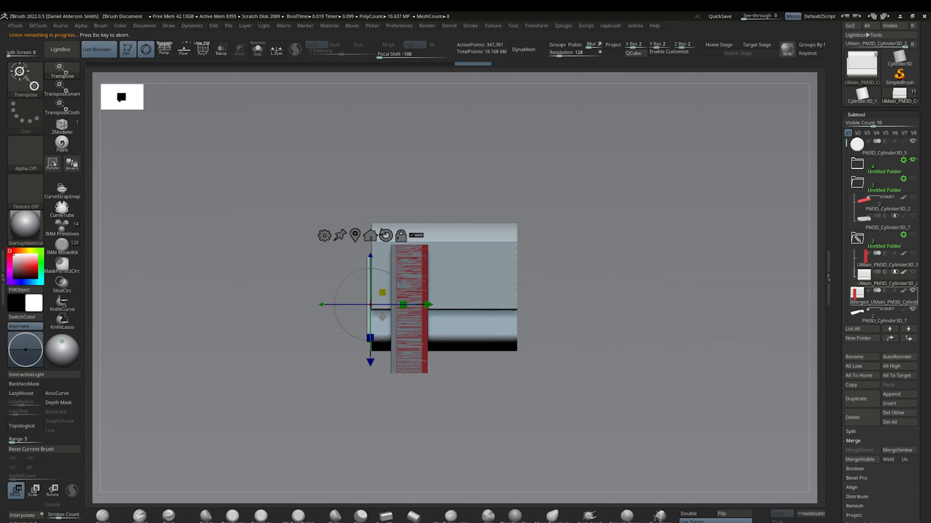
- Delete the leftover merged subtool, collapse the Boolean folders and select the resulting panel mesh
click(881, 312)
click(852, 417)
click(764, 438)
click(857, 238)
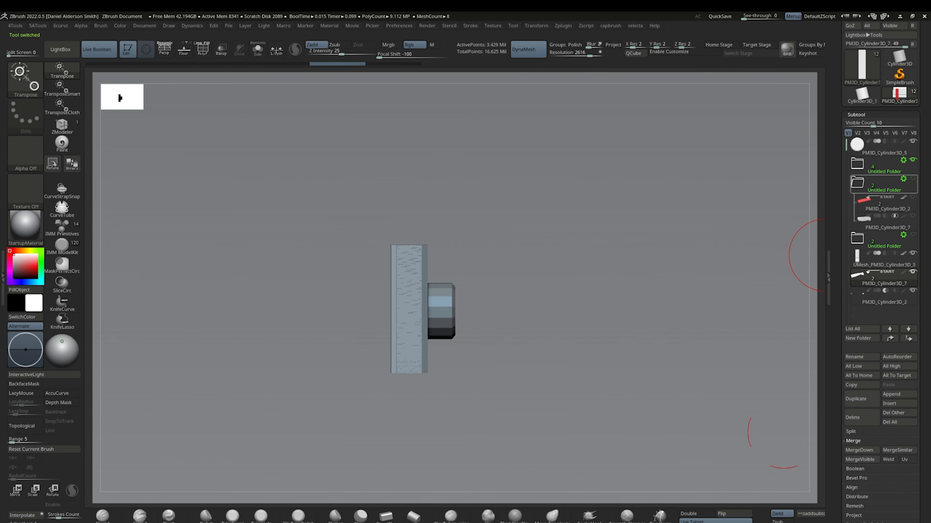
click(857, 182)
click(883, 222)
- Mask around the red panel's notch at the left capsule hole, adjust the notch's corner and clear the mask
drag(773, 257, 564, 271)
alt+right_drag(389, 355, 401, 326)
key(q)
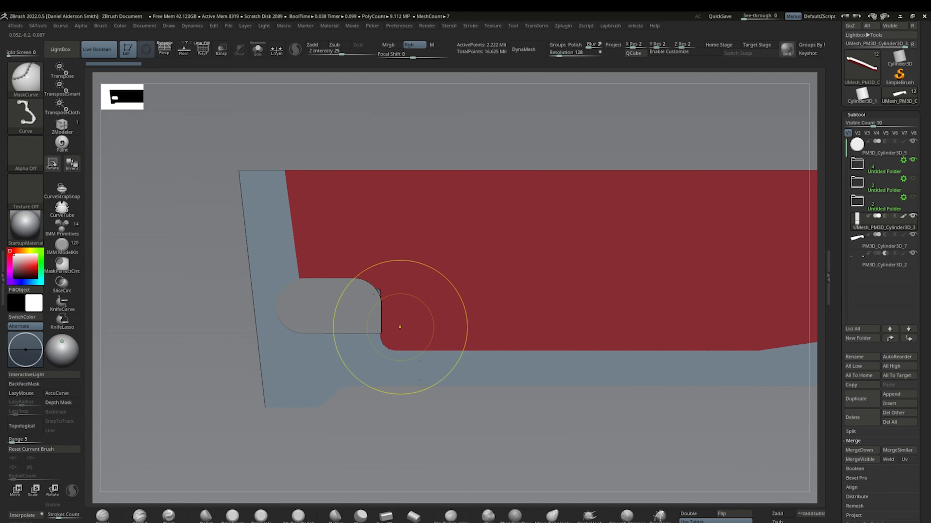
ctrl+drag(381, 154, 343, 318)
key(ctrl+z)
ctrl+drag(279, 352, 387, 272)
key(w)
alt+drag(341, 321, 312, 291)
mouse_move(300, 314)
alt+right_down()
mouse_move(349, 343)
mouse_move(351, 388)
alt+right_up()
shift+drag(253, 280, 241, 280)
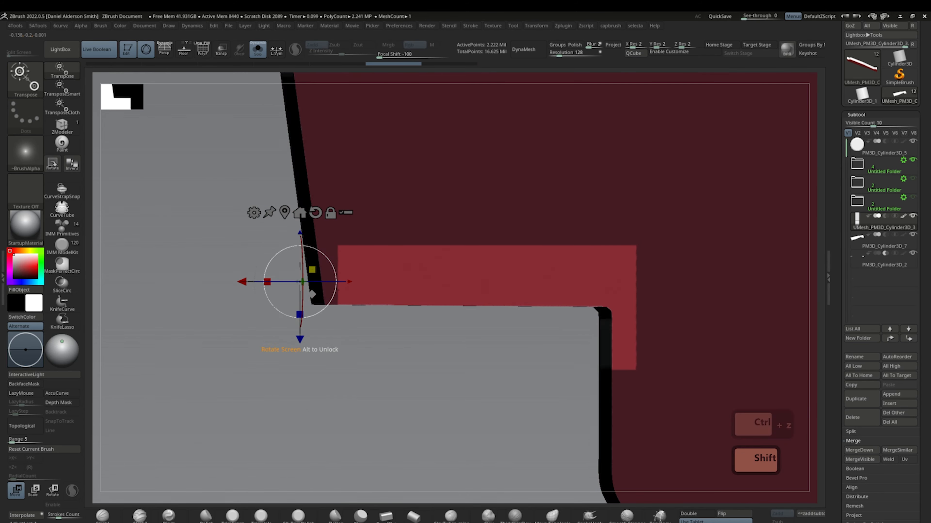
ctrl+drag(205, 352, 235, 382)
mouse_move(425, 366)
alt+right_down()
mouse_move(430, 322)
mouse_move(402, 273)
mouse_move(460, 308)
alt+right_up()
- Select the red panel subtool and show it alone
alt+click(430, 321)
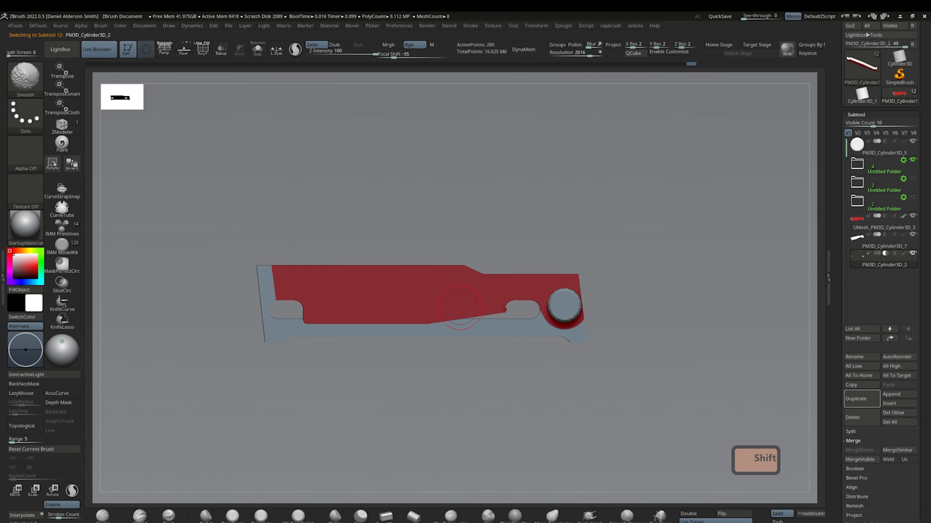
key(q)
ctrl+right_drag(365, 353, 425, 315)
alt+click(432, 299)
key(shift+s)
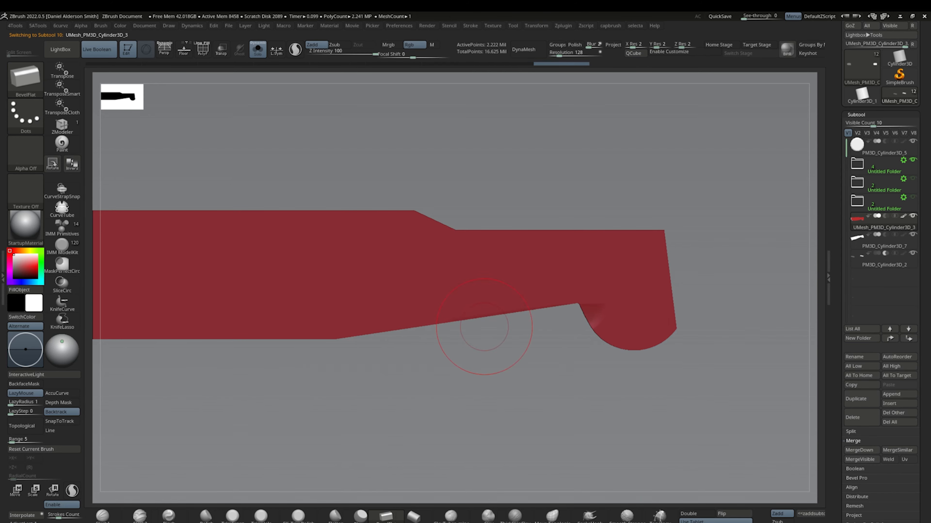
- Try a BevelFlat stroke across the panel's lower edge, undo it and look at the panel from its thin side
right_drag(484, 332, 450, 294)
drag(334, 361, 549, 282)
key(ctrl+z)
mouse_move(433, 352)
right_down()
mouse_move(400, 286)
mouse_move(425, 257)
mouse_move(429, 281)
right_up()
mouse_move(492, 264)
alt+right_down()
mouse_move(490, 382)
mouse_move(488, 312)
alt+right_up()
- Mask the panel's thickness from the side, leaving its thin uneven outer edge free
ctrl+drag(292, 286, 714, 302)
alt+right_drag(550, 302, 572, 324)
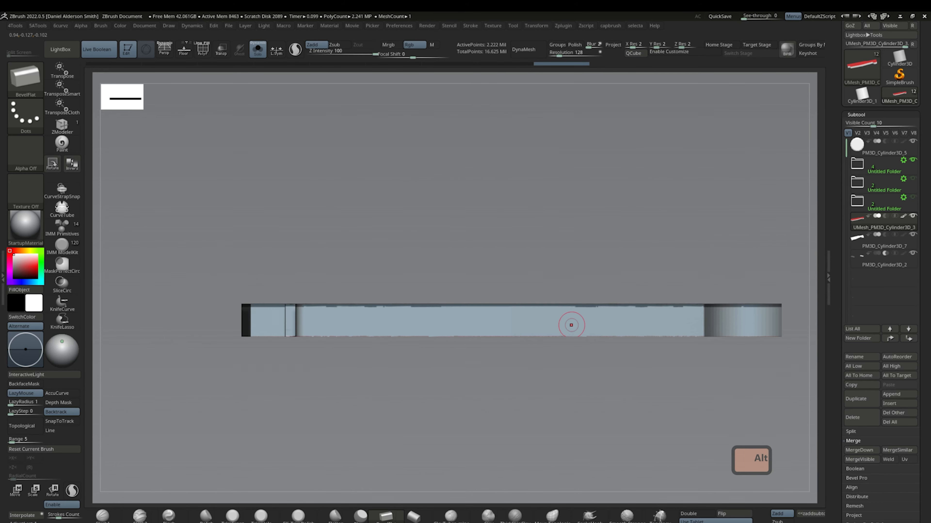
ctrl+drag(804, 441, 234, 305)
key(w)
alt+click(517, 246)
key(ctrl+z)
- Display the polygroups, isolate the panel's thin edge group and try GroupsLoops on it
key(shift+f)
key(shift+f)
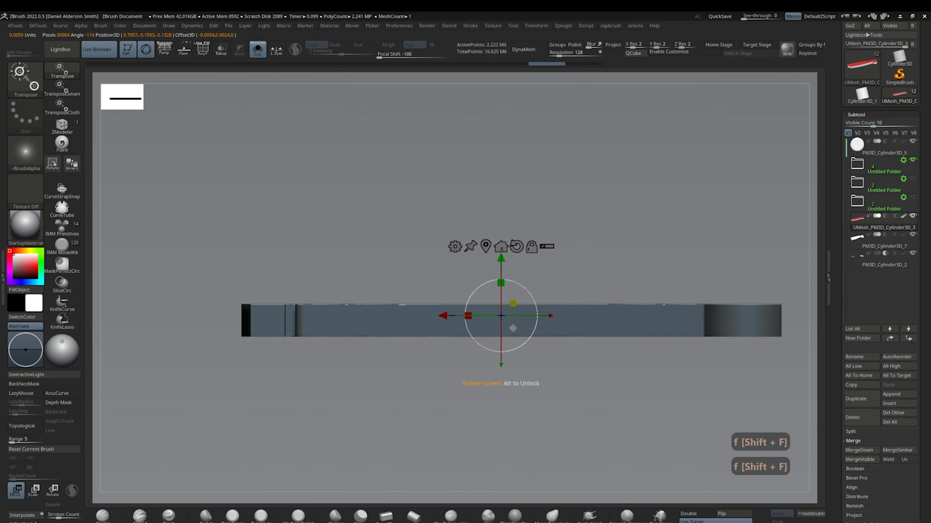
key(shift+f)
ctrl+shift+click(549, 305)
drag(894, 491, 894, 457)
click(858, 505)
click(861, 235)
key(4)
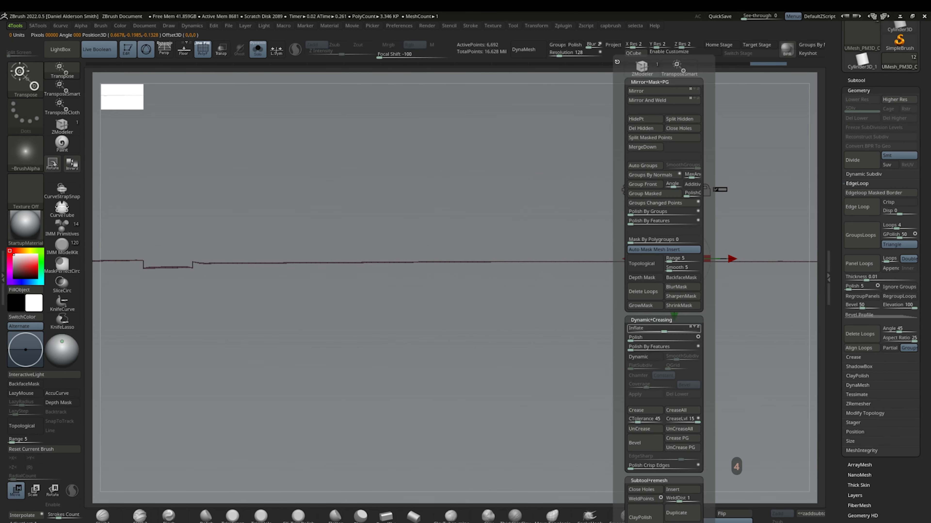
click(594, 306)
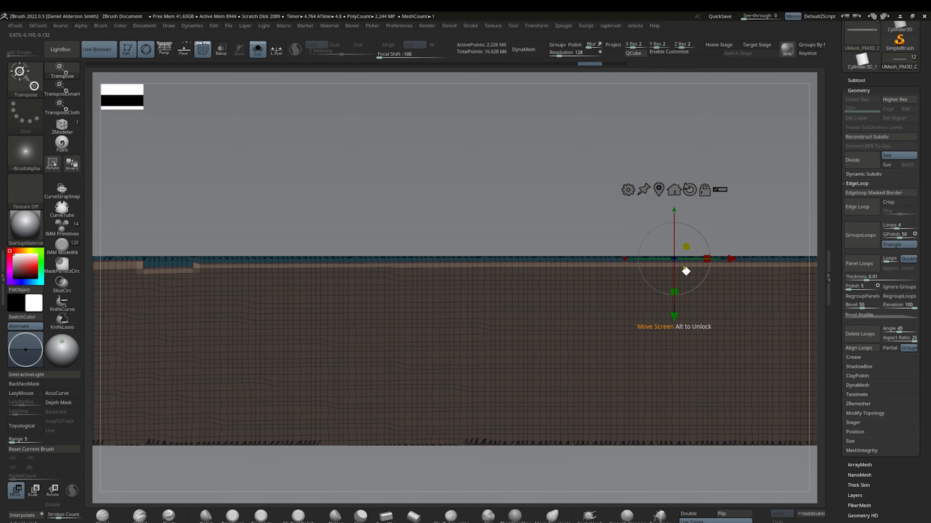
- Undo the loops on the isolated strip and apply GroupsLoops with 4 loops to the panel's polygroup borders
key(ctrl+z)
key(ctrl+z)
ctrl+shift+click(686, 273)
click(861, 235)
right_drag(686, 273, 637, 253)
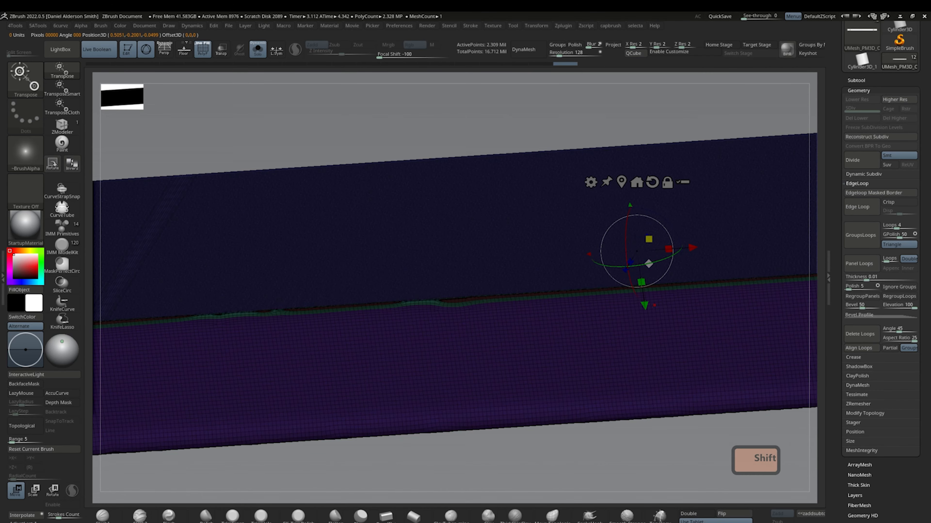
- Undo the last trial edits and cut the panel's end near the pivot pin along a slanted line
mouse_move(654, 305)
shift+right_down()
mouse_move(508, 344)
mouse_move(500, 396)
mouse_move(403, 330)
shift+right_up()
key(ctrl+z)
key(space)
key(space)
key(space)
key(v)
key(v)
key(ctrl+1)
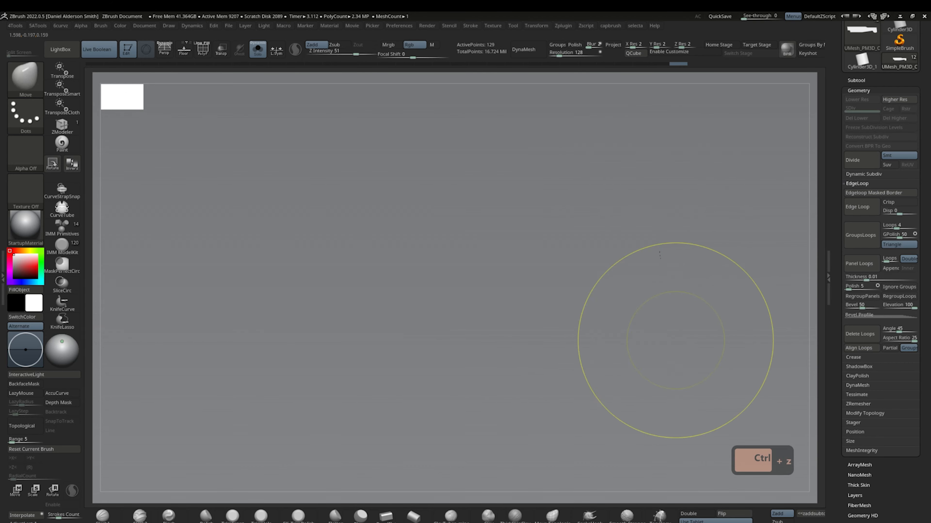
key(ctrl+z)
ctrl+shift+drag(647, 194, 684, 338)
alt+right_drag(667, 316, 652, 256)
- Mask the panel across its length and soften the mask's edge
ctrl+drag(698, 424, 254, 250)
key(w)
alt+right_drag(253, 249, 351, 330)
ctrl+click(351, 342)
key(ctrl)
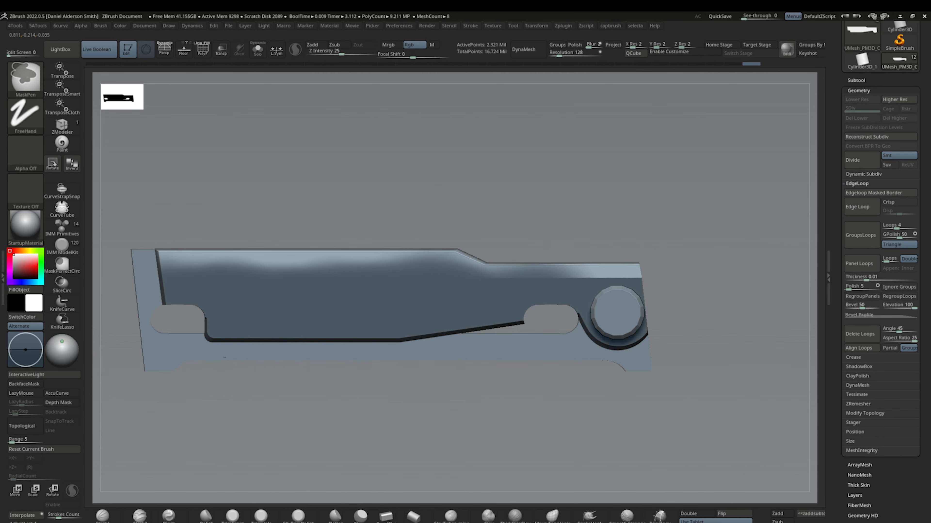
key(w)
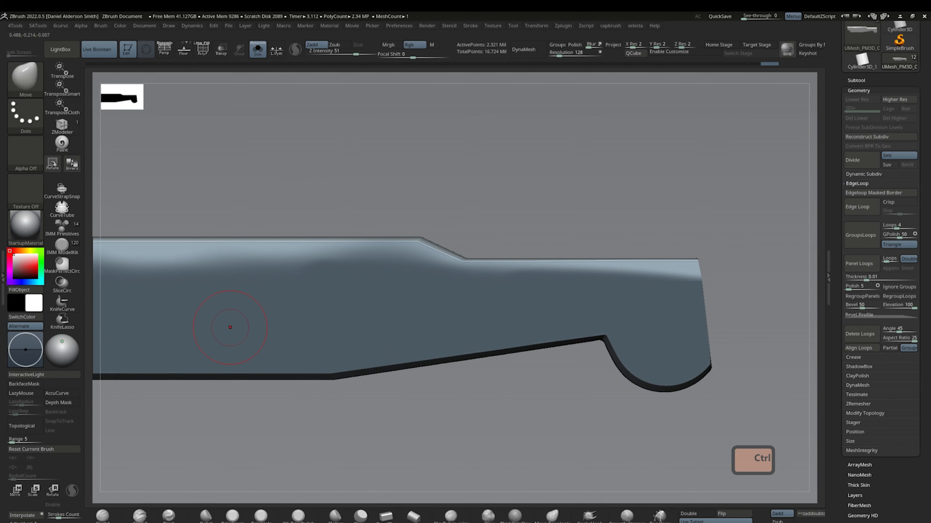
- Toggle the panel's isolation, nudge its unmasked area slightly with the gizmo and clear the mask
click(258, 50)
ctrl+right_drag(230, 327, 235, 293)
key(w)
drag(378, 401, 378, 406)
ctrl+drag(586, 235, 609, 264)
key(q)
- Step back and forth through the undo history to compare the panel's bevelled edge within the full handle
key(ctrl+shift+z)
right_drag(386, 306, 264, 323)
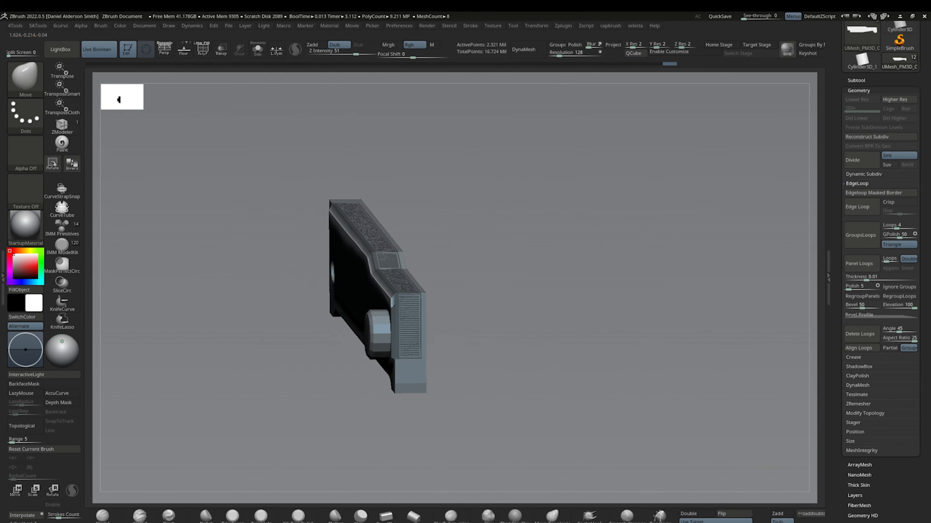
ctrl+right_drag(330, 256, 330, 341)
key(ctrl+z)
key(ctrl+z)
key(ctrl+z)
key(ctrl+shift+z)
key(ctrl+shift+z)
mouse_move(410, 278)
shift+right_down()
mouse_move(540, 268)
mouse_move(489, 251)
mouse_move(415, 260)
shift+right_up()
key(ctrl+shift+z)
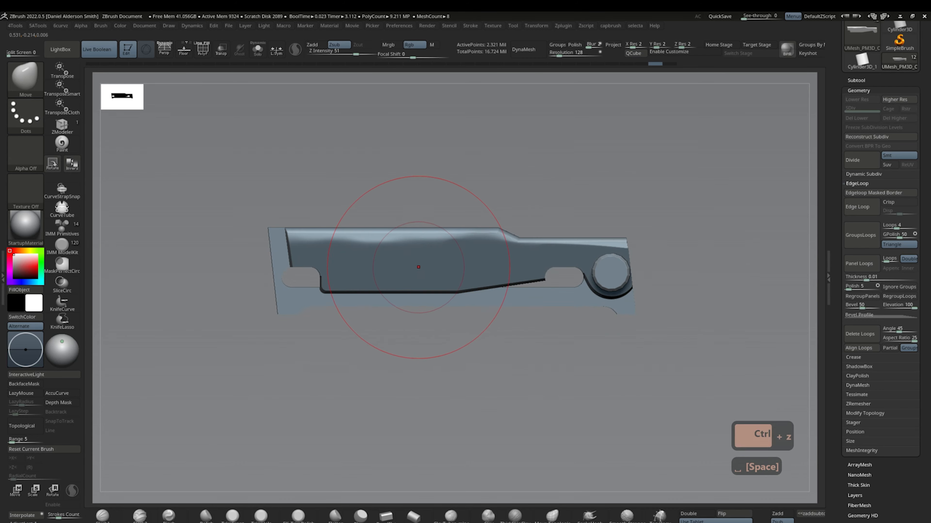
- Clip the panel's slanted end beside the pivot pin with a straight ClipCurve cut at about 170 degrees
ctrl+right_drag(299, 246, 370, 271)
alt+right_drag(788, 262, 110, 257)
ctrl+shift+drag(562, 162, 601, 448)
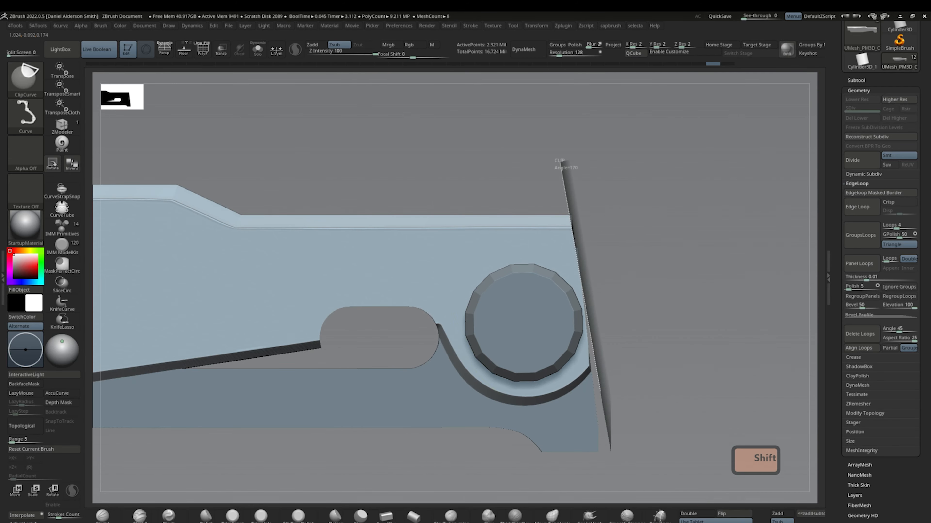
shift+right_drag(521, 257, 684, 252)
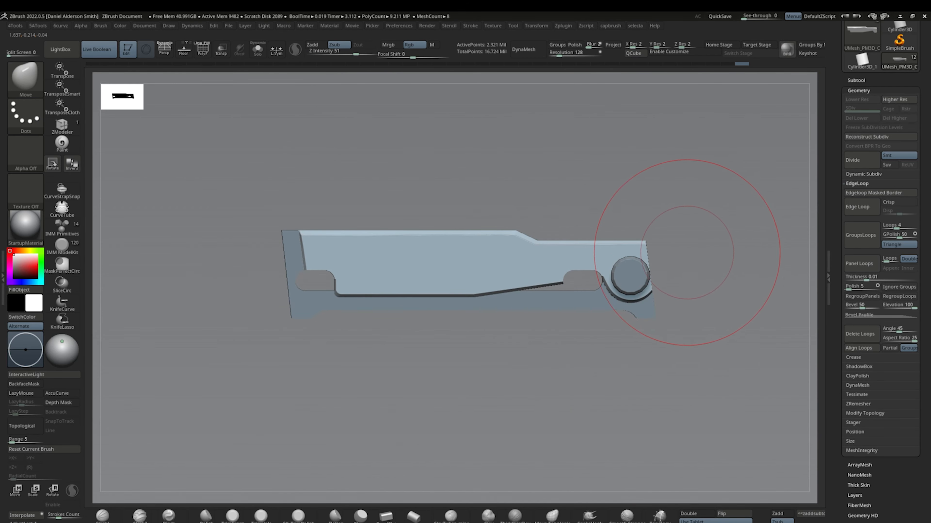
- Clip the raised panel's slanted end with ClipCurve lines parallel to the base plate's slanted edge
ctrl+right_drag(689, 189, 436, 323)
ctrl+shift+drag(411, 316, 397, 114)
ctrl+right_drag(398, 114, 458, 257)
alt+right_drag(458, 257, 516, 286)
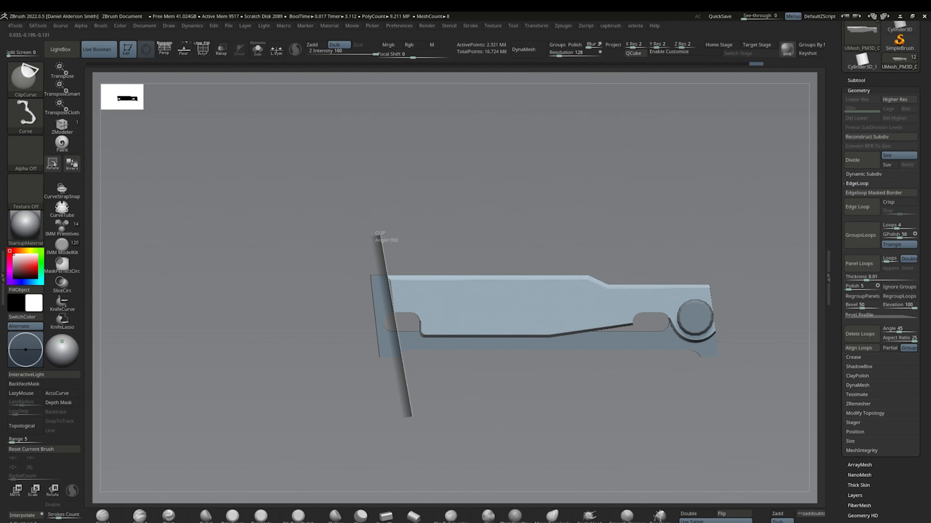
ctrl+shift+drag(401, 374, 380, 248)
ctrl+shift+drag(398, 401, 386, 236)
- Mask the raised panel except for its slanted end and shift that end slightly
ctrl+right_drag(411, 235, 411, 330)
mouse_move(311, 205)
ctrl+mouse_down()
mouse_move(404, 348)
mouse_move(364, 335)
ctrl+mouse_up()
key(ctrl+i)
key(w)
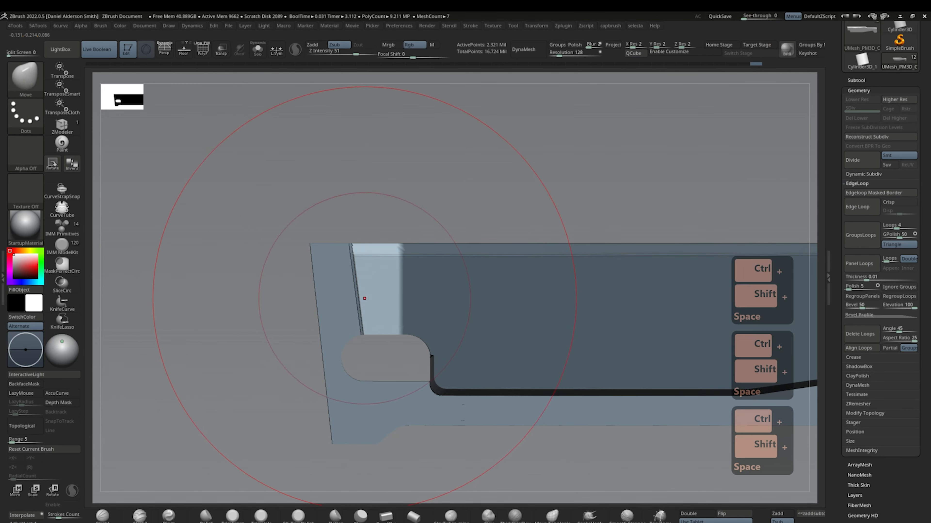
shift+drag(220, 366, 256, 330)
mouse_move(333, 146)
ctrl+shift+mouse_down()
mouse_move(332, 284)
mouse_move(322, 142)
ctrl+shift+mouse_up()
drag(206, 330, 278, 257)
shift+drag(256, 330, 312, 294)
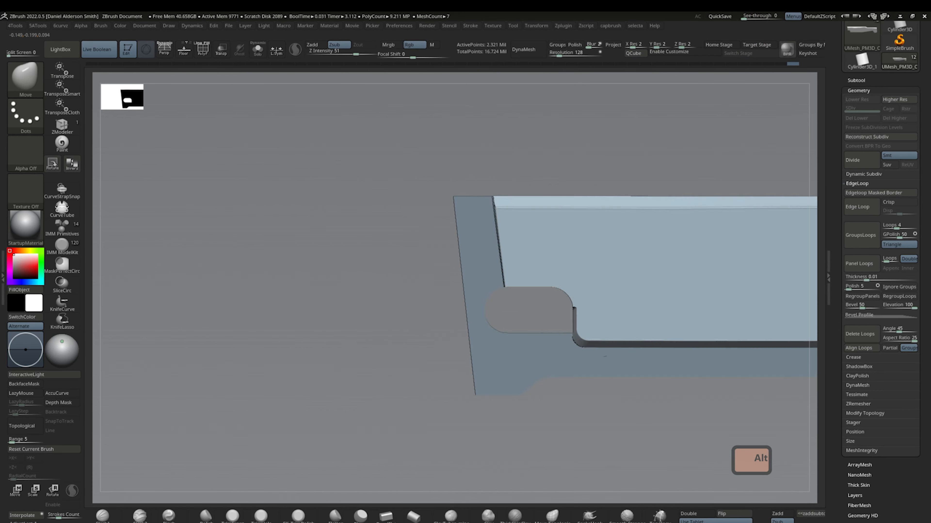
- Isolate the raised panel and try ClipCurve cuts around its stepped slanted end
ctrl+right_drag(438, 220, 439, 312)
mouse_move(341, 259)
ctrl+shift+mouse_down()
mouse_move(415, 264)
mouse_move(415, 359)
ctrl+shift+mouse_up()
shift+drag(476, 370, 364, 370)
ctrl+right_drag(363, 370, 364, 440)
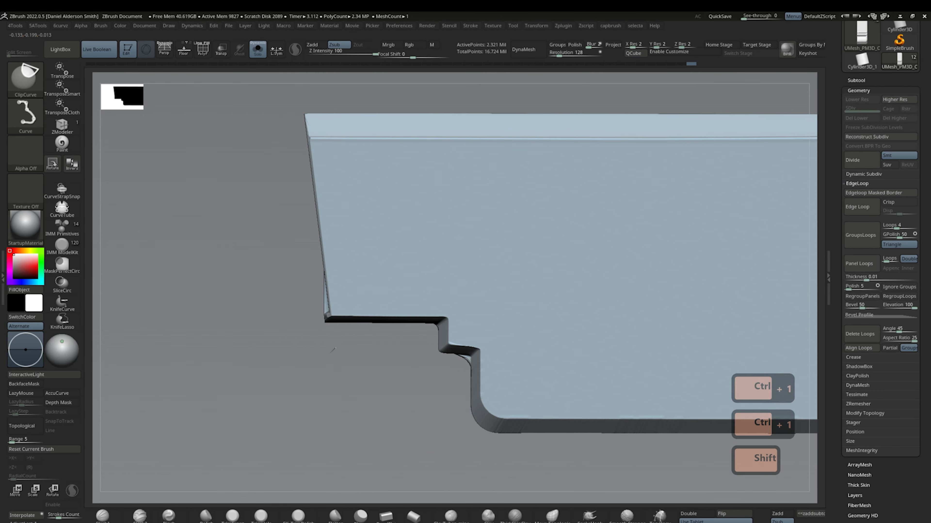
mouse_move(307, 210)
ctrl+shift+mouse_down()
mouse_move(328, 344)
mouse_move(557, 329)
ctrl+shift+mouse_up()
- Insert a Cylinder Extended primitive on the panel's narrow side and position it with the gizmo
click(62, 229)
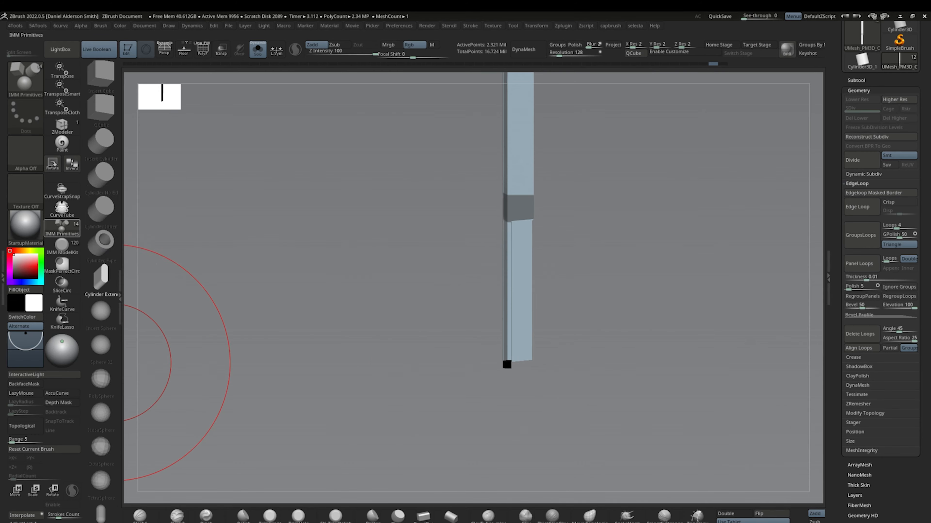
drag(529, 272, 524, 254)
drag(622, 349, 714, 348)
drag(555, 245, 566, 245)
drag(714, 349, 623, 348)
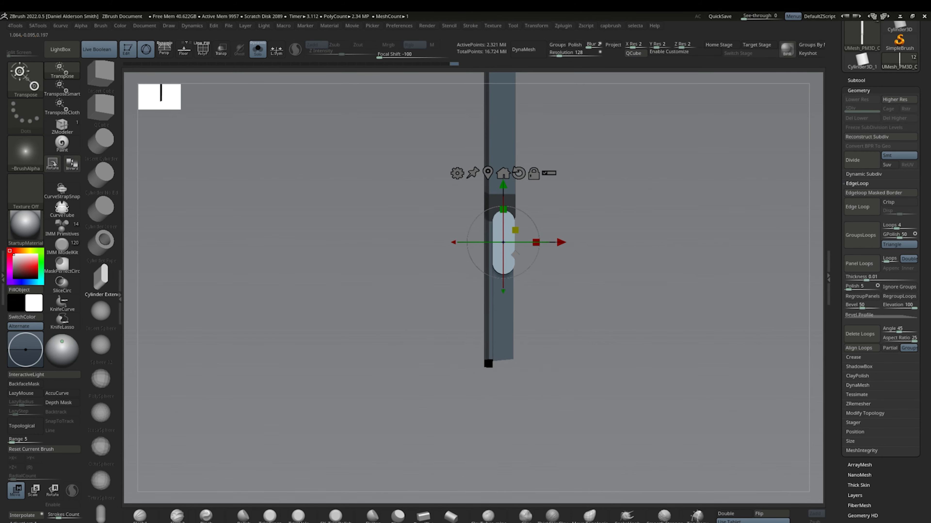
key(w)
key(shift+f)
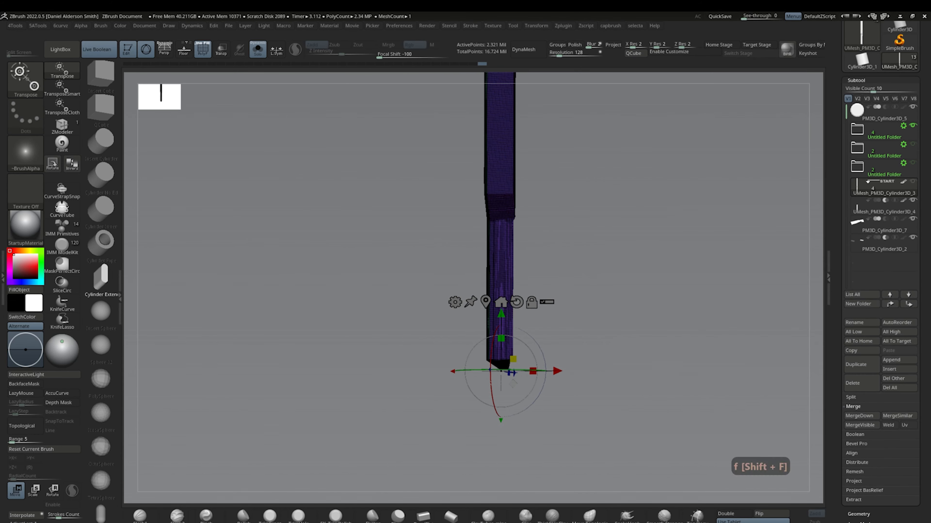
- Merge the panel with the rounded block below it and apply Remesh By Union
click(884, 188)
click(859, 416)
click(779, 434)
click(455, 303)
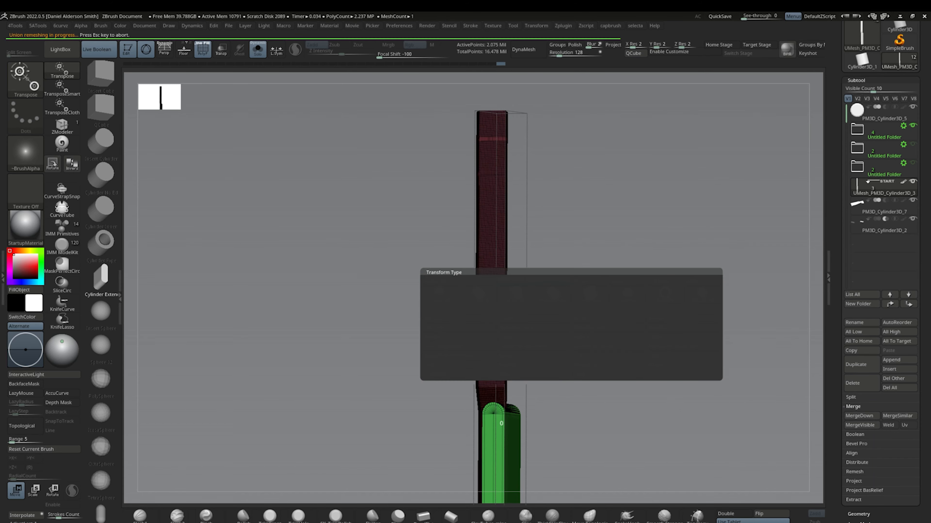
alt+drag(457, 284, 492, 183)
- Isolate the rounded block and use ZModeler to delete an edge loop on its end face
key(shift+f)
key(shift+f)
ctrl+shift+click(528, 176)
key(f)
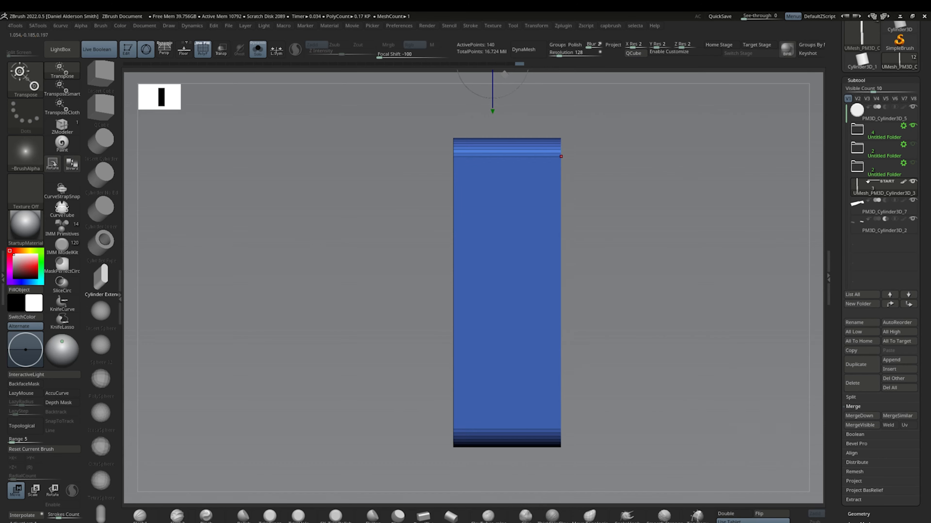
key(q)
key(space)
click(571, 308)
drag(586, 221, 488, 220)
alt+click(485, 194)
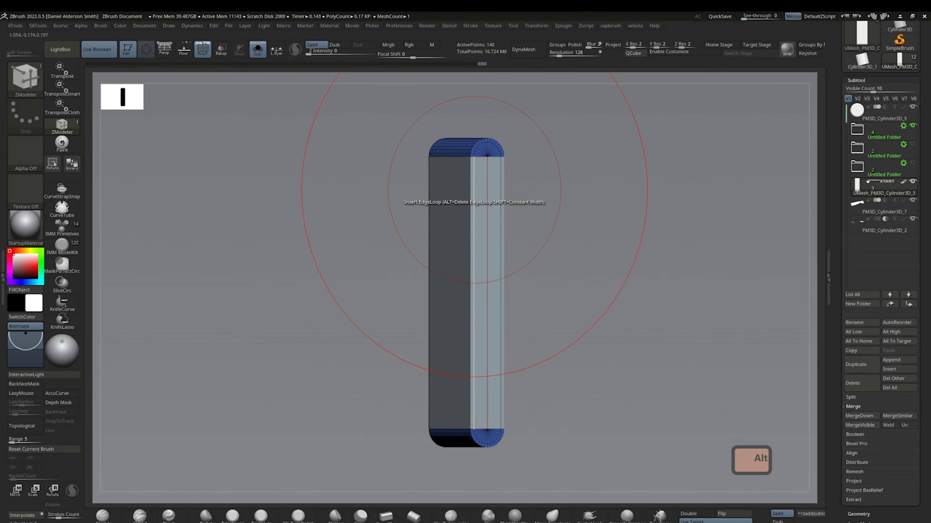
- Separate the rounded block from the panel as its own subtool and set it to subtract
drag(557, 217, 571, 229)
key(ctrl+w)
key(ctrl+shift+d)
click(880, 209)
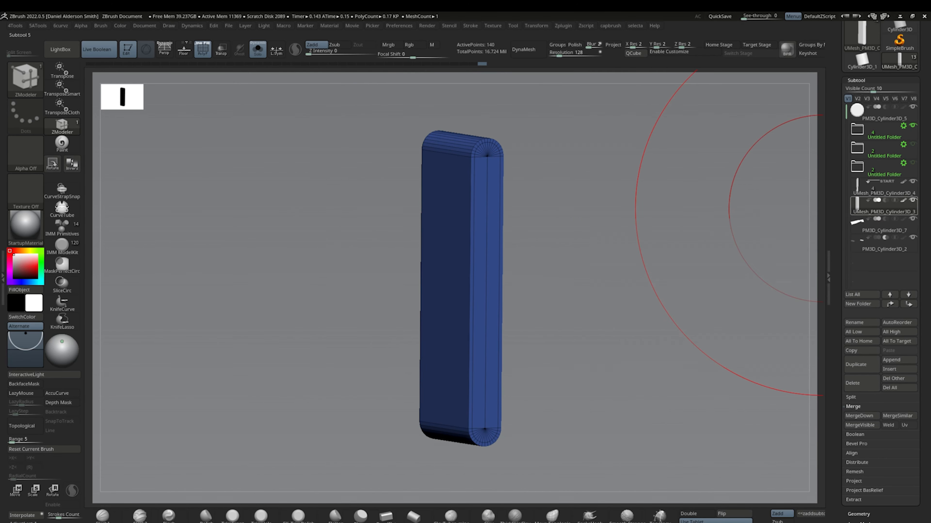
click(885, 200)
key(ctrl+1)
key(shift+f)
- Try starting a separate live boolean group at the base plate subtool
drag(818, 219, 725, 289)
click(867, 219)
key(ctrl+1)
key(shift+f)
key(ctrl+1)
key(shift+f)
key(ctrl+1)
key(ctrl+z)
key(ctrl+z)
key(ctrl+z)
key(ctrl+shift+z)
key(ctrl+1)
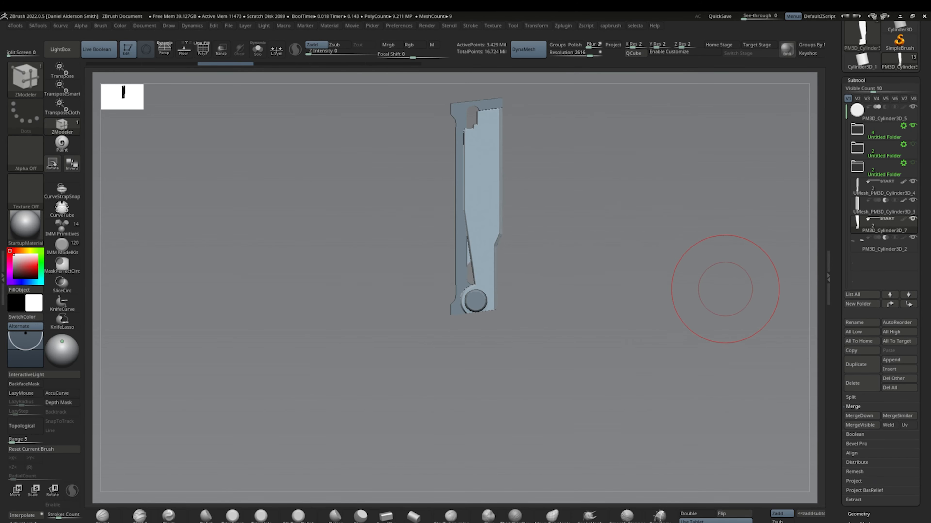
click(867, 219)
alt+drag(703, 252, 687, 319)
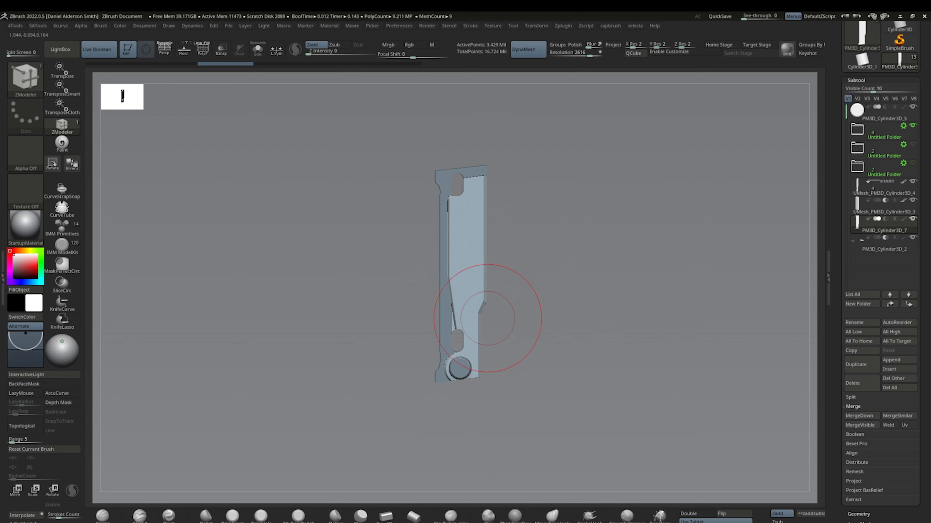
- Duplicate the panel as a subtracting subtool below the base plate and delete the surplus base plate copy
drag(488, 319, 622, 385)
key(ctrl+shift+d)
click(879, 244)
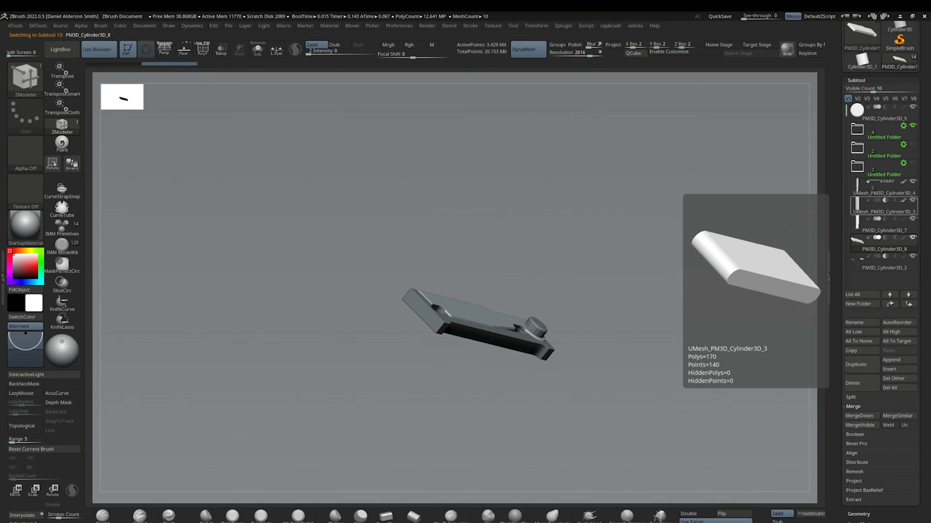
click(880, 188)
key(ctrl+shift+d)
click(853, 383)
click(730, 403)
click(885, 238)
shift+drag(696, 330, 623, 329)
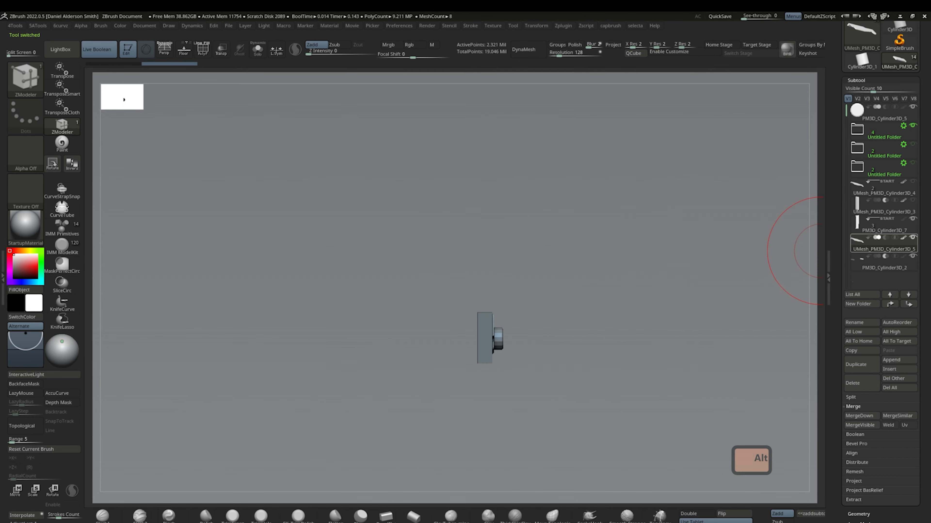
- Mark the base plate subtool as the start of a boolean group and hide the panel group
click(868, 218)
shift+click(912, 181)
alt+click(623, 312)
- Try a straight cut along the length of the base plate
ctrl+shift+drag(376, 279, 764, 303)
key(ctrl+shift+z)
ctrl+right_drag(374, 279, 394, 310)
ctrl+shift+drag(371, 295, 817, 296)
mouse_move(440, 238)
right_down()
mouse_move(530, 281)
mouse_move(571, 271)
right_up()
key(ctrl+z)
key(w)
alt+right_drag(571, 271, 325, 360)
right_drag(550, 293, 593, 286)
- Switch to the cylinder tool and duplicate its subtool as a subtracting copy
drag(843, 366, 843, 437)
click(862, 130)
click(859, 437)
click(883, 202)
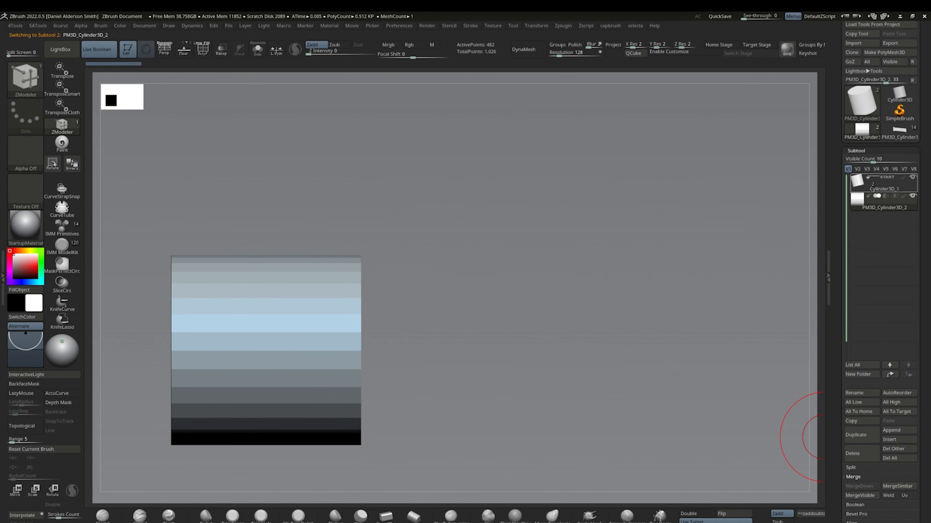
key(shift+f)
alt+right_drag(476, 293, 678, 283)
key(shift+f)
key(shift+f)
right_drag(623, 257, 586, 264)
ctrl+right_drag(586, 264, 586, 220)
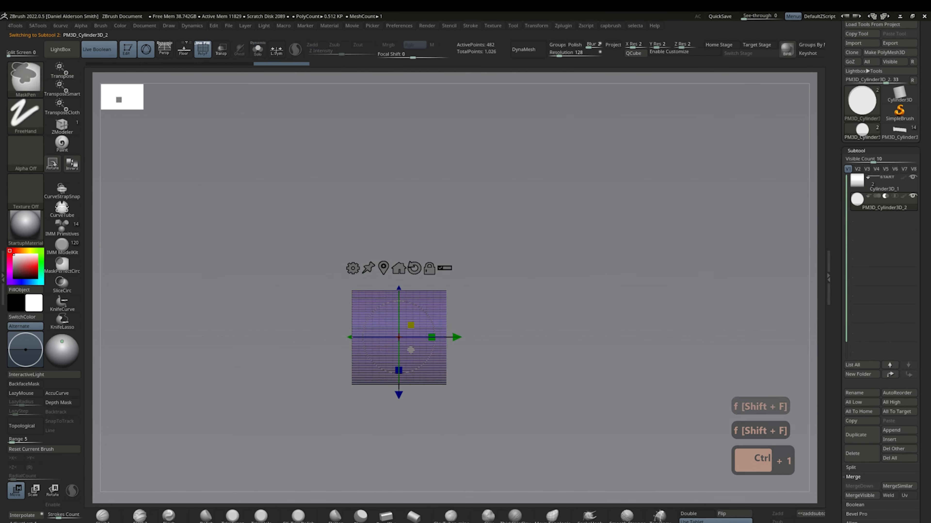
- Make a new polymesh from the cylinder, duplicate it and offset one copy diagonally so the two partly overlap
key(ctrl+w)
click(884, 53)
click(856, 454)
key(w)
drag(399, 338, 464, 388)
key(shift+f)
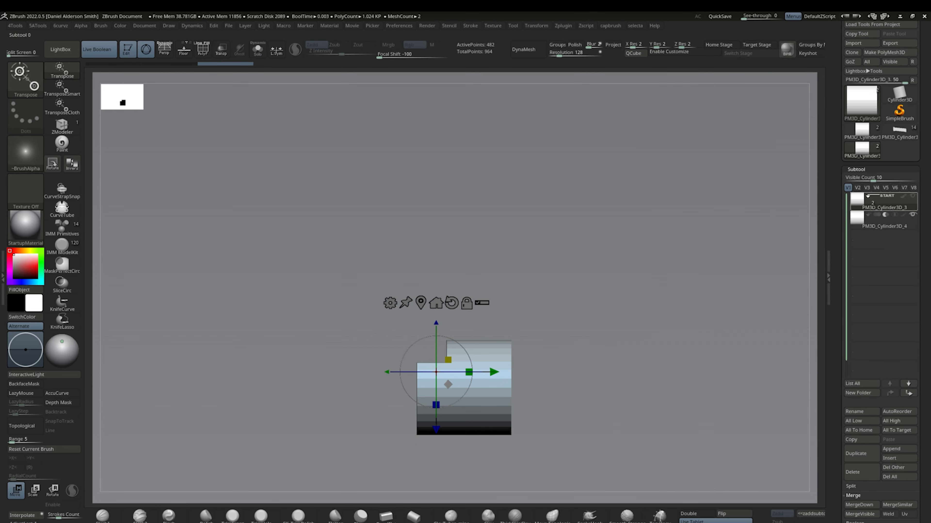
- Merge the two overlapping cylinders into one subtool and apply Remesh By Union
click(860, 504)
click(788, 500)
click(390, 303)
click(550, 338)
key(q)
ctrl+shift+click(480, 389)
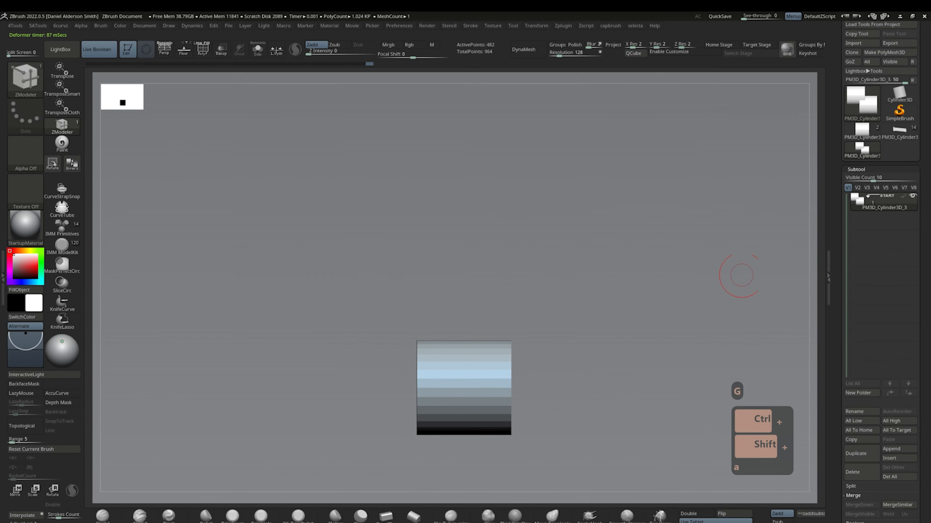
- Switch back to the plate assembly tool and select its base plate subtool with the polyframe turned on
click(851, 487)
click(885, 215)
right_drag(733, 257, 788, 235)
ctrl+right_drag(787, 235, 808, 234)
key(shift+f)
key(shift+f)
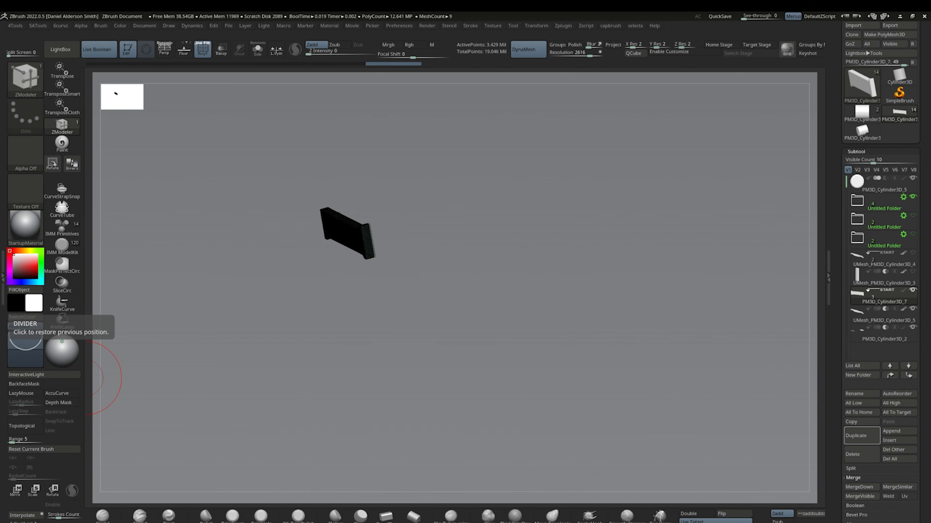
- Select the panel subtool and merge it with the subtracting rounded block below it
key(shift+f)
click(884, 264)
right_drag(836, 287, 669, 295)
key(shift+f)
click(859, 487)
click(788, 483)
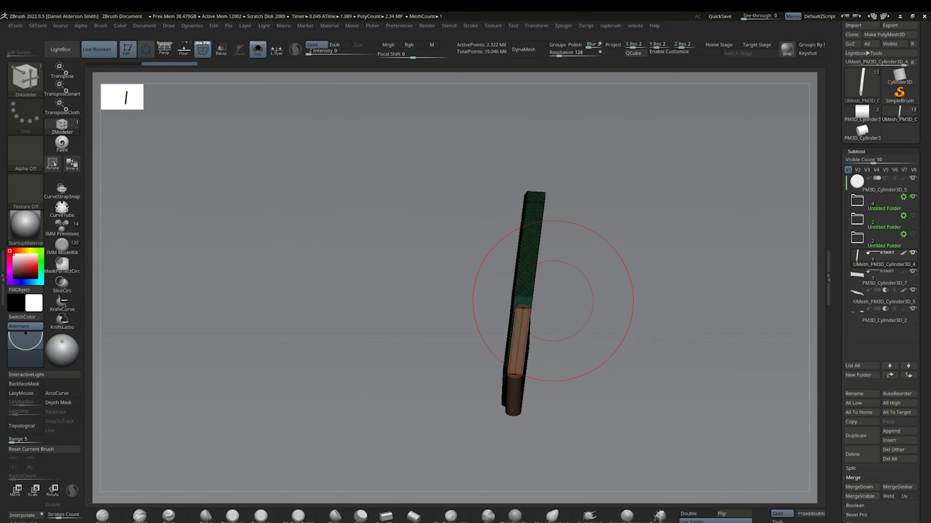
- Apply the gizmo's Remesh By Union deformer to the merged panel and rounded block
right_drag(553, 301, 594, 312)
key(4)
click(636, 420)
key(w)
right_drag(596, 278, 549, 279)
click(597, 245)
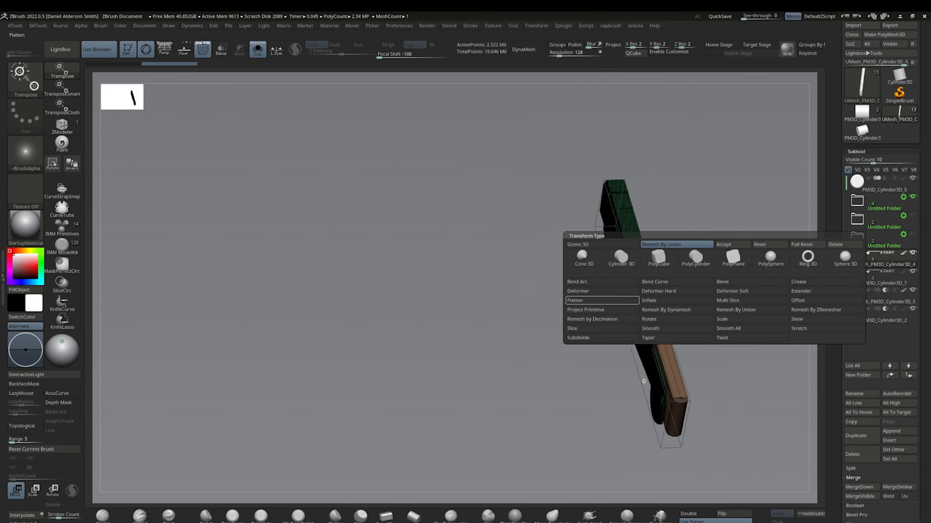
click(677, 244)
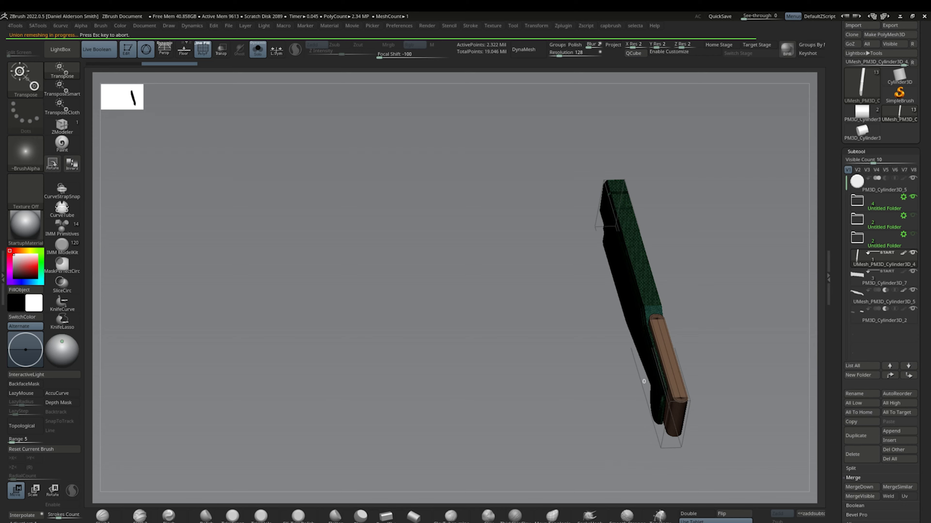
- Close the deformer, select the panel subtool and merge it with the block below it
alt+click(643, 382)
right_drag(623, 381, 550, 367)
click(885, 271)
click(884, 262)
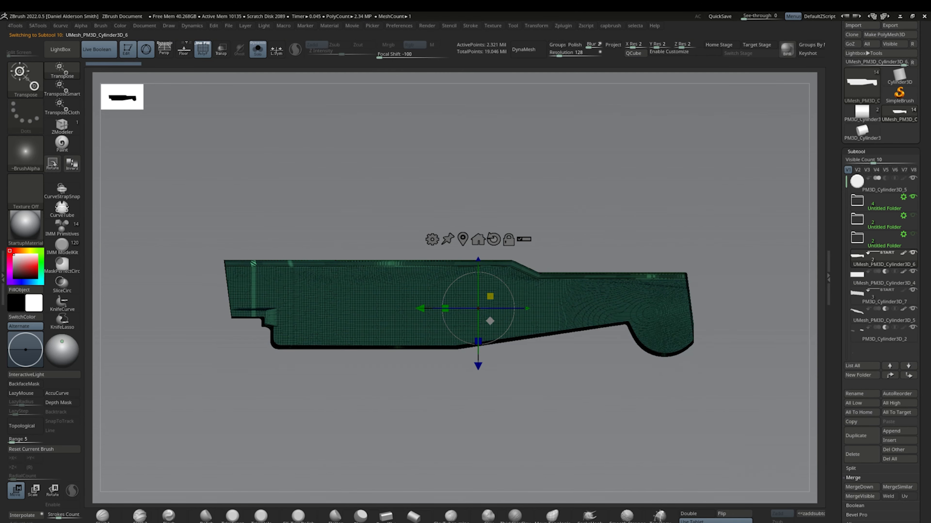
click(859, 487)
right_drag(587, 421, 513, 388)
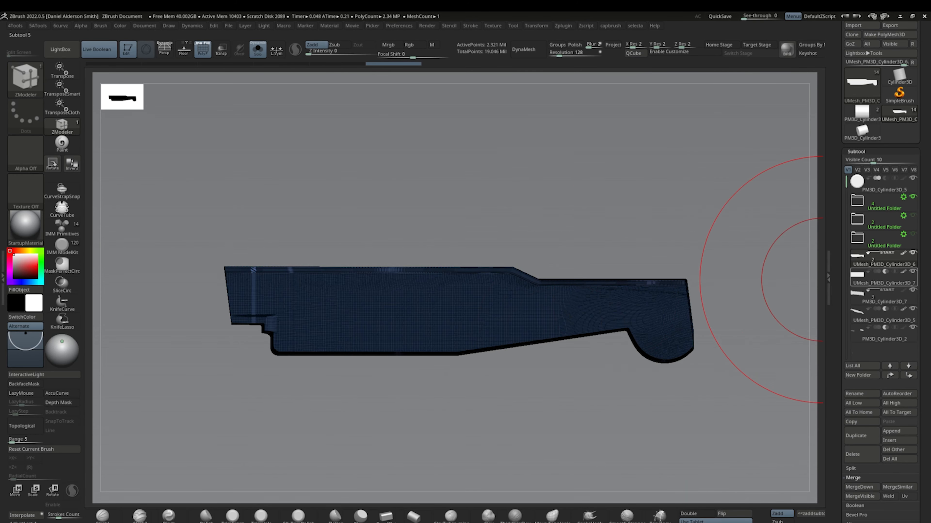
- Select the base plate subtool and merge it with the subtracting panel copy below it
click(884, 296)
key(shift+f)
click(859, 487)
key(4)
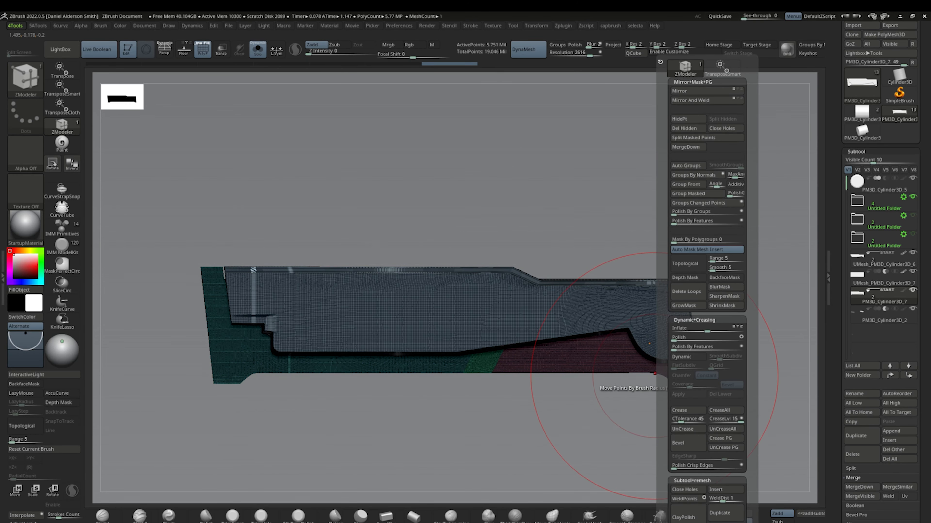
- Restore full visibility of the merged base plate and mask the area around its slanted end
key(w)
ctrl+shift+click(403, 312)
ctrl+shift+click(422, 203)
key(shift+f)
ctrl+right_drag(422, 203, 337, 128)
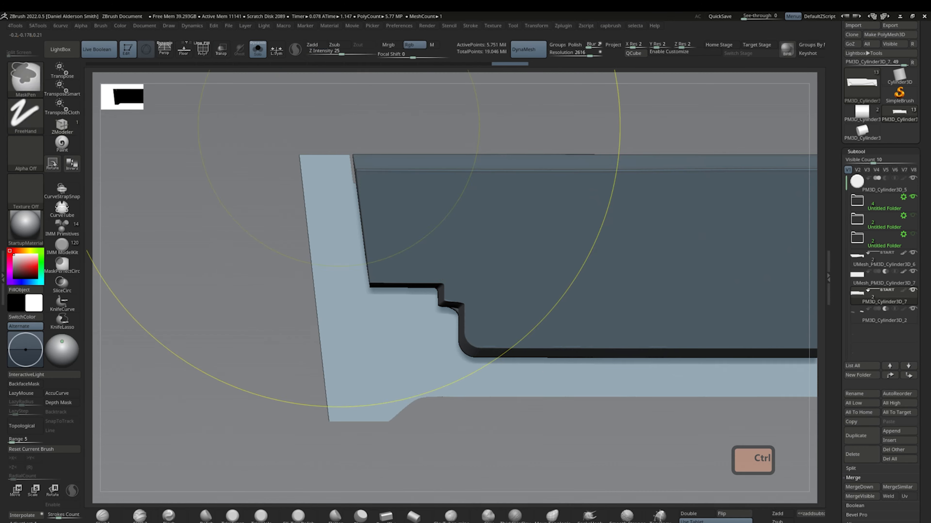
ctrl+drag(303, 106, 352, 304)
right_drag(327, 206, 671, 241)
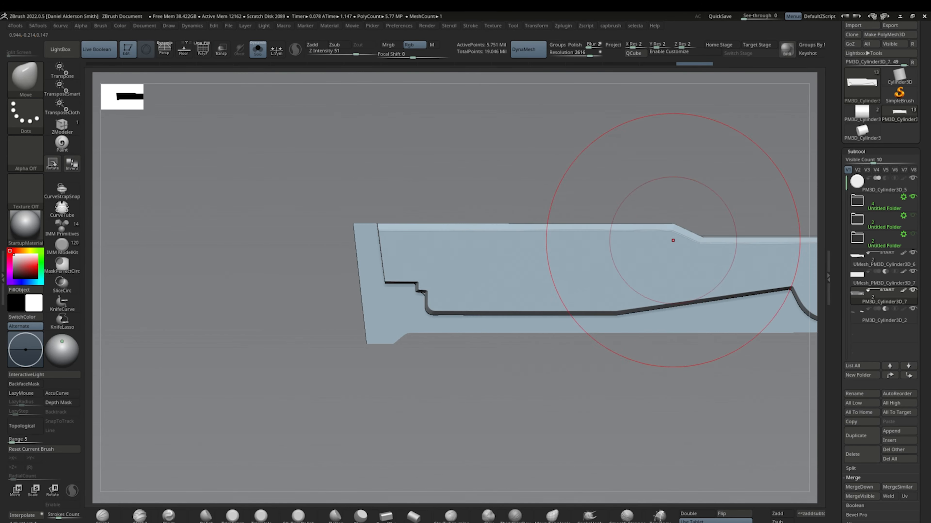
- Try Remesh By Union on the merged base plate and panel copy
key(4)
key(shift+f)
right_drag(733, 264, 553, 247)
key(shift+f)
key(shift+f)
key(4)
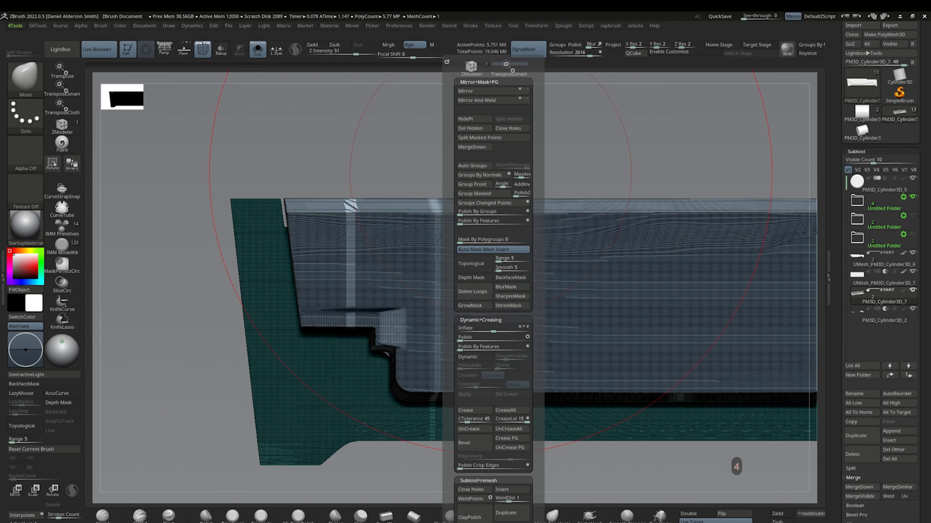
key(w)
click(289, 288)
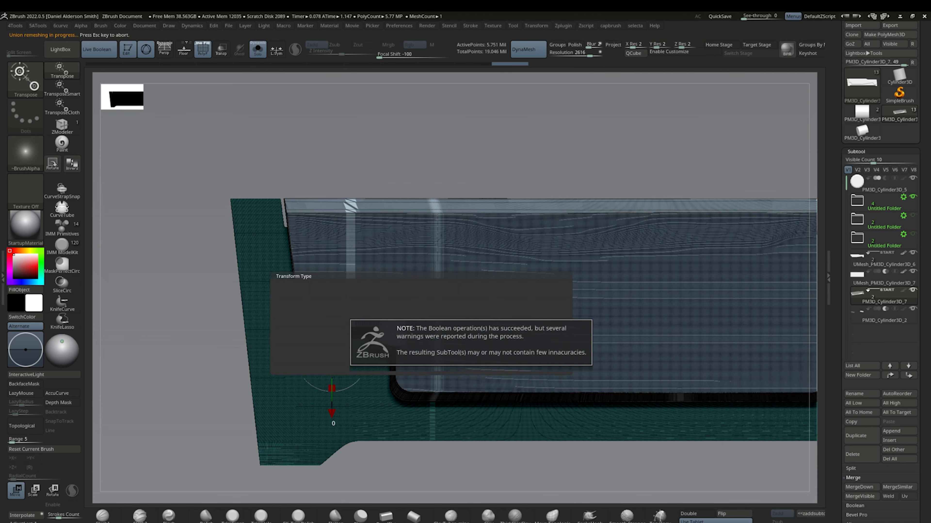
- Examine the slanted end and recess edges of the base plate and undo the union remesh
key(shift+f)
key(shift+f)
ctrl+right_drag(421, 352, 499, 271)
key(shift+f)
alt+right_drag(522, 229, 375, 213)
key(shift+f)
key(shift+f)
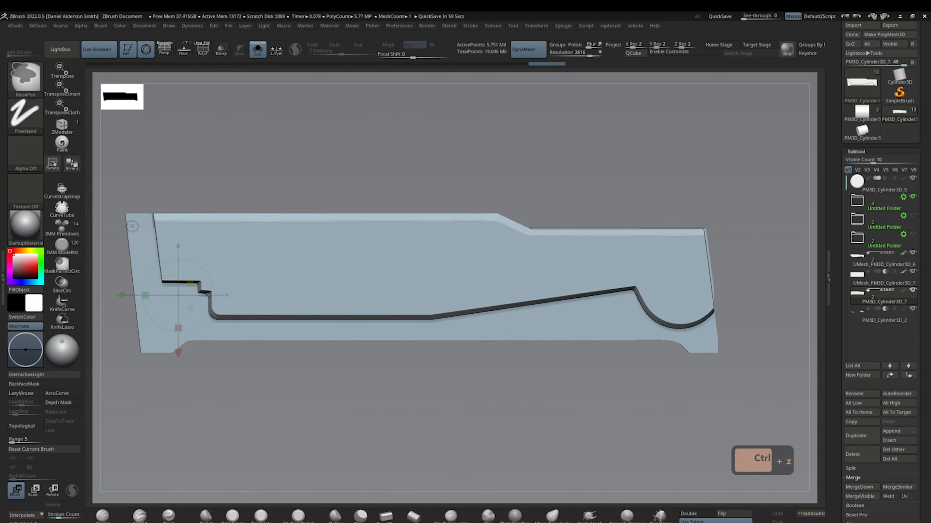
- Duplicate the slot cutter subtool and move the copy above the base plate in the list so it cuts the raised panel
key(ctrl+z)
click(258, 49)
click(885, 309)
click(884, 339)
key(ctrl+shift+d)
click(884, 358)
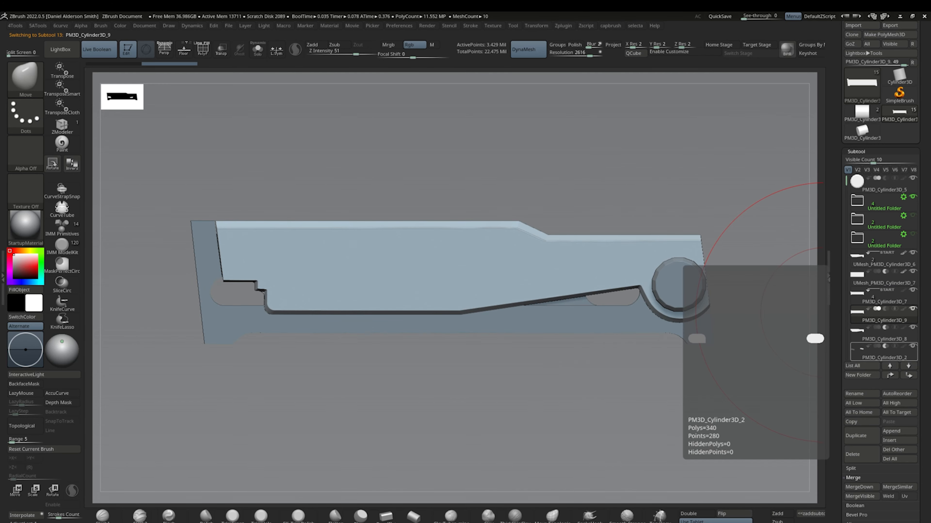
click(877, 346)
drag(884, 356, 884, 299)
click(885, 290)
alt+right_drag(260, 192, 411, 175)
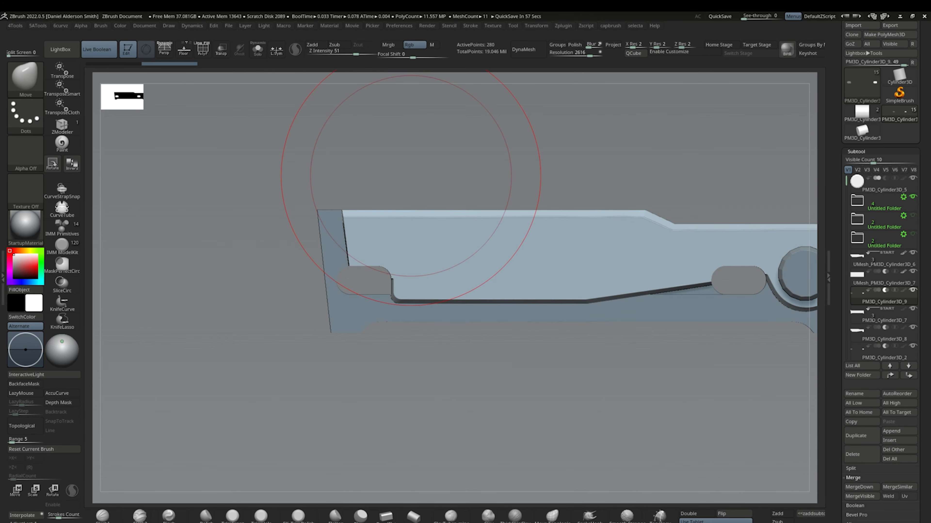
- Select the raised panel and check its shape in isolation before returning to the full assembly
alt+click(481, 256)
click(258, 49)
right_drag(550, 366, 554, 389)
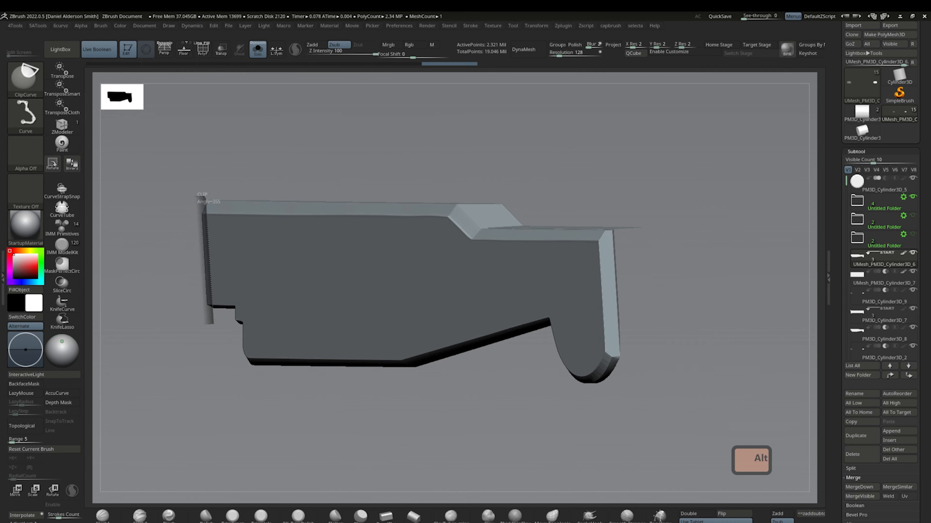
click(258, 50)
mouse_move(476, 234)
alt+right_down()
mouse_move(523, 222)
mouse_move(344, 140)
alt+right_up()
ctrl+drag(375, 281, 375, 283)
alt+right_drag(375, 282, 270, 259)
- Try to outline an inset area on the raised panel's face with MaskCurve
mouse_move(154, 222)
ctrl+mouse_down()
mouse_move(724, 269)
mouse_move(715, 279)
mouse_move(577, 307)
ctrl+mouse_up()
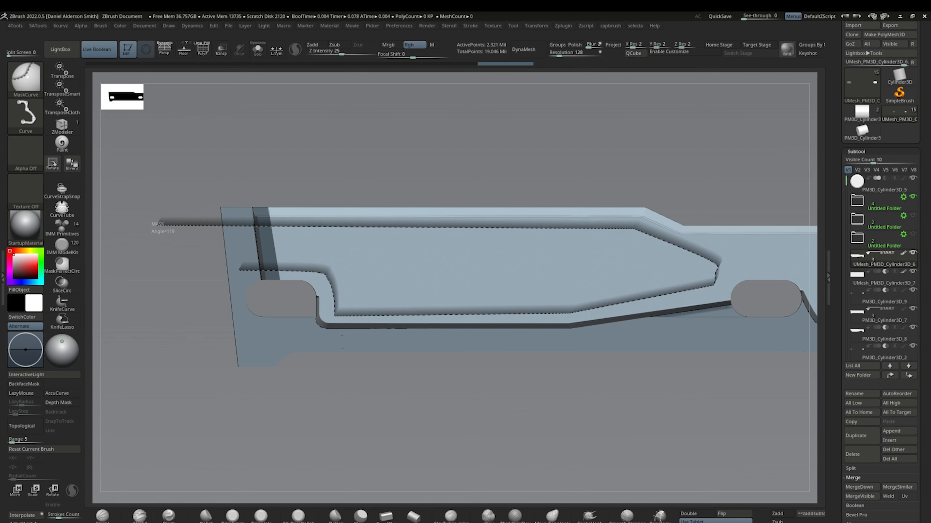
ctrl+drag(239, 270, 239, 270)
key(ctrl+z)
mouse_move(214, 224)
ctrl+mouse_down()
mouse_move(636, 226)
mouse_move(721, 271)
ctrl+mouse_up()
key(ctrl+z)
- Mask a border around the raised panel's face with MaskCurve, leaving an angular inset area with a pointed end unmasked
ctrl+drag(704, 199, 715, 381)
alt+right_drag(715, 381, 623, 361)
ctrl+drag(714, 260, 437, 296)
ctrl+drag(241, 295, 240, 295)
alt+right_drag(249, 370, 360, 387)
mouse_move(361, 391)
ctrl+mouse_down()
mouse_move(331, 272)
mouse_move(278, 275)
ctrl+mouse_up()
- Refine the mask border with MaskPen at the inset's lower corner and along its sloping lower edge
key(ctrl+t)
key(ctrl+space)
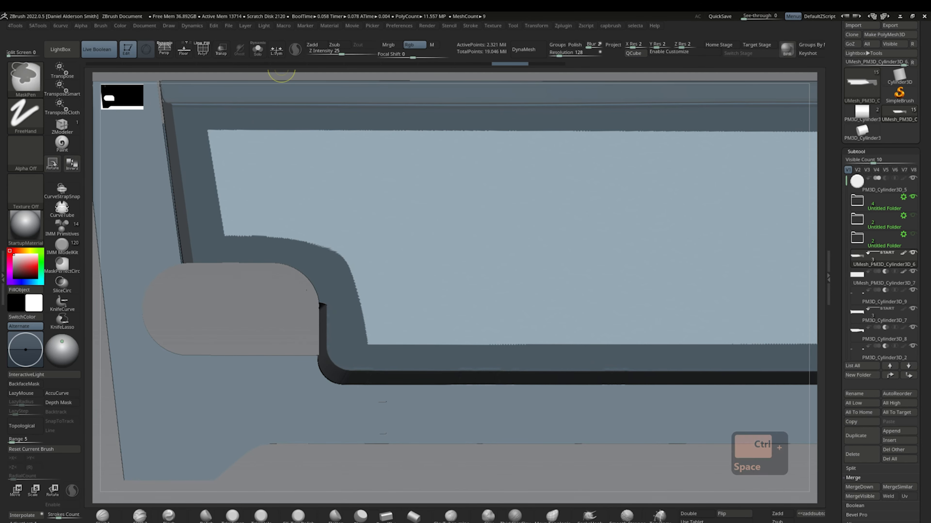
drag(284, 61, 271, 60)
key(space)
drag(403, 274, 377, 274)
key(ctrl+z)
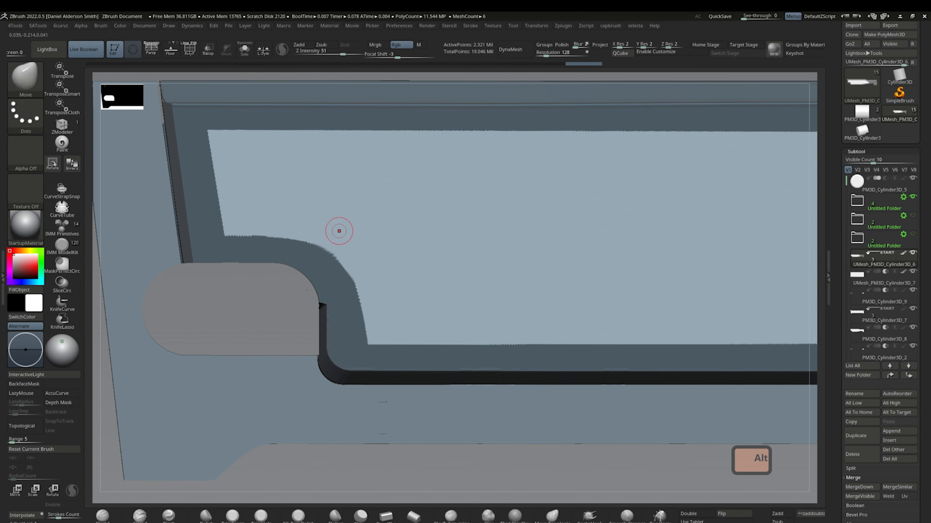
ctrl+drag(360, 335, 370, 345)
alt+right_drag(696, 312, 610, 359)
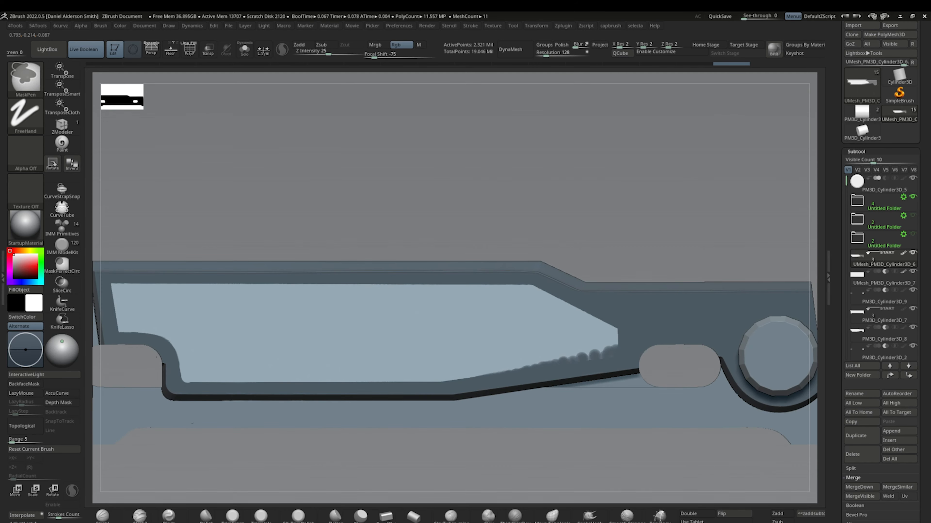
ctrl+drag(606, 356, 513, 375)
key(4)
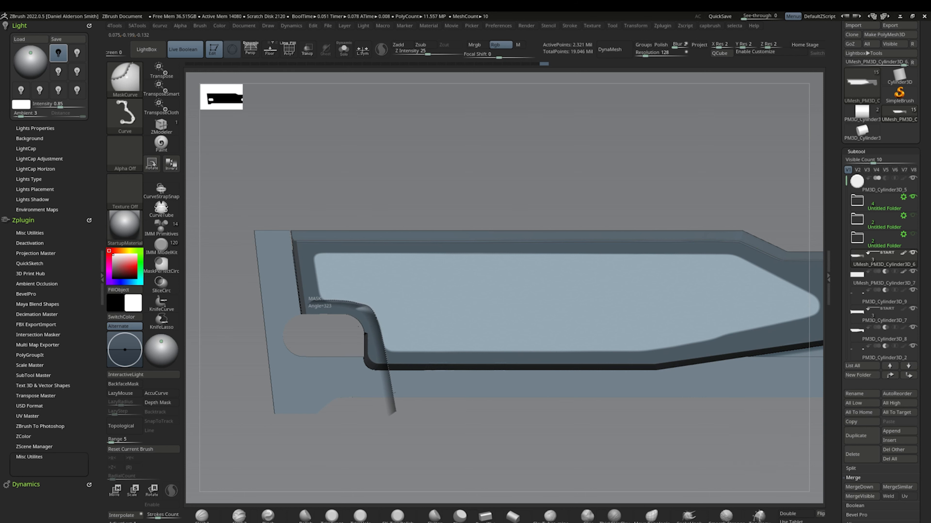
- Round the mask outline at the inset's slanted end and at its pointed tip
ctrl+drag(338, 252, 339, 251)
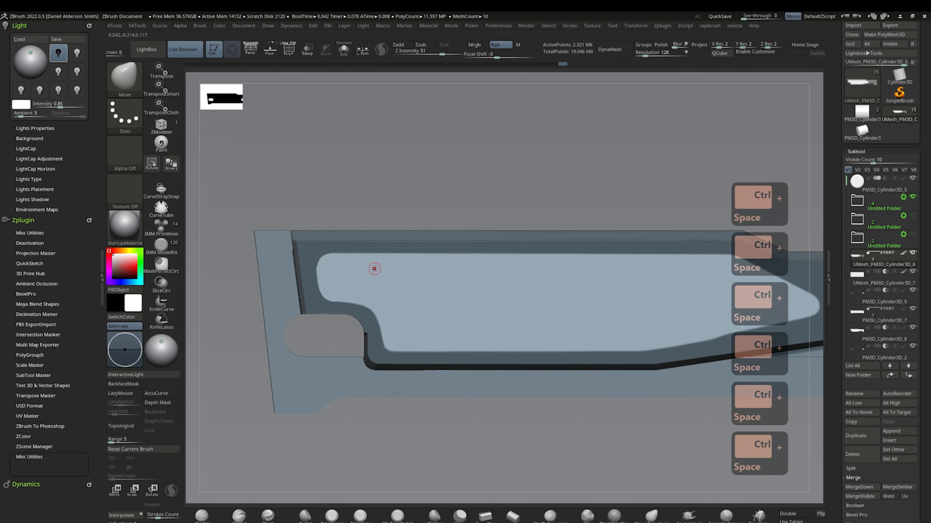
alt+right_drag(623, 286, 489, 286)
ctrl+drag(678, 318, 518, 350)
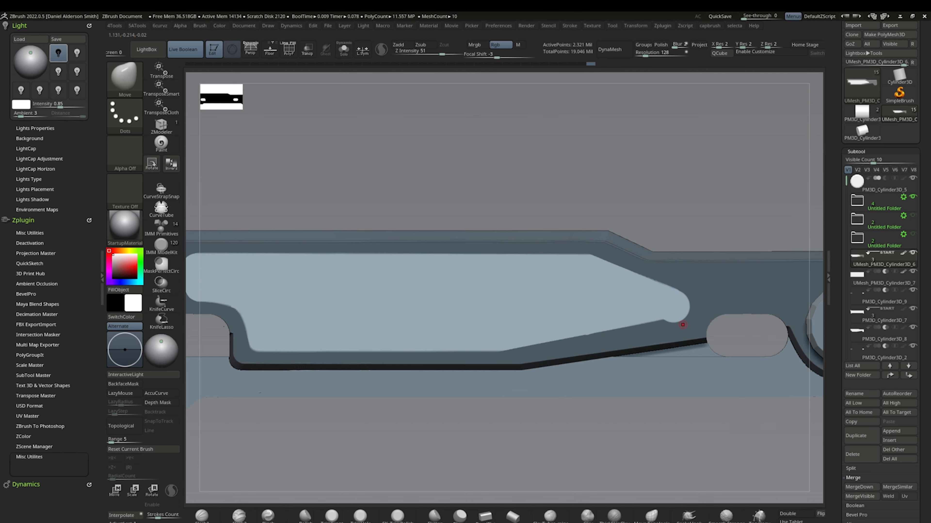
alt+right_drag(537, 352, 552, 336)
- Invert the mask and extract the masked inset as a new subtool with a thickness of 0.02
ctrl+click(601, 433)
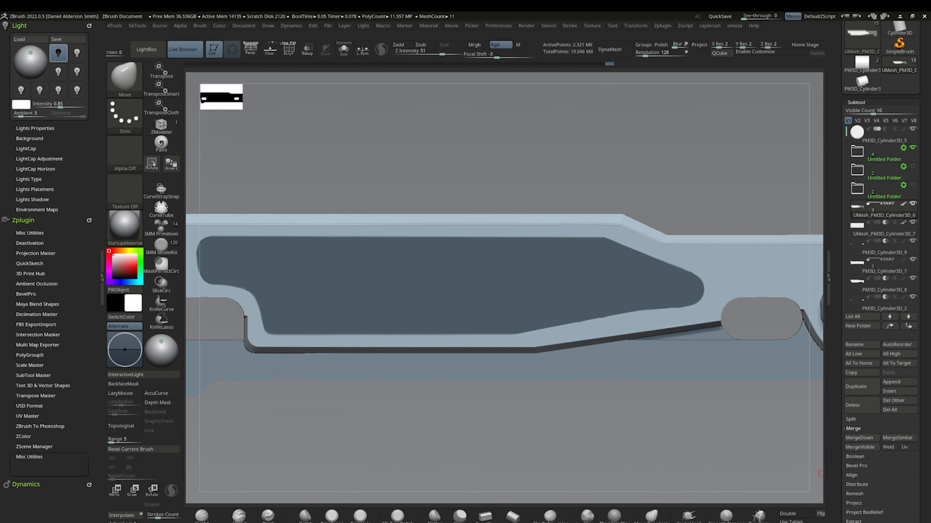
click(853, 508)
click(853, 521)
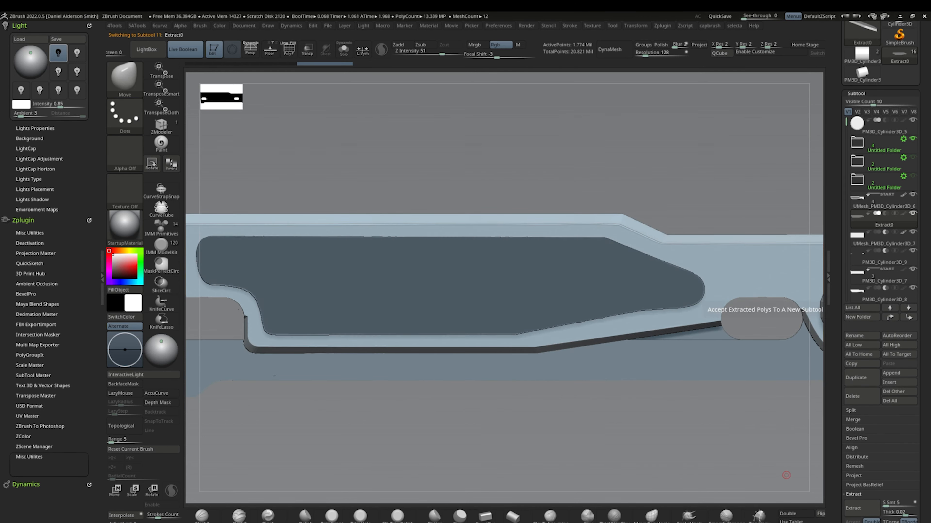
- Isolate the extracted inset and lasso-hide part of its thickness from the side, keeping a single face
click(344, 49)
right_drag(476, 404, 563, 328)
ctrl+shift+drag(572, 389, 551, 193)
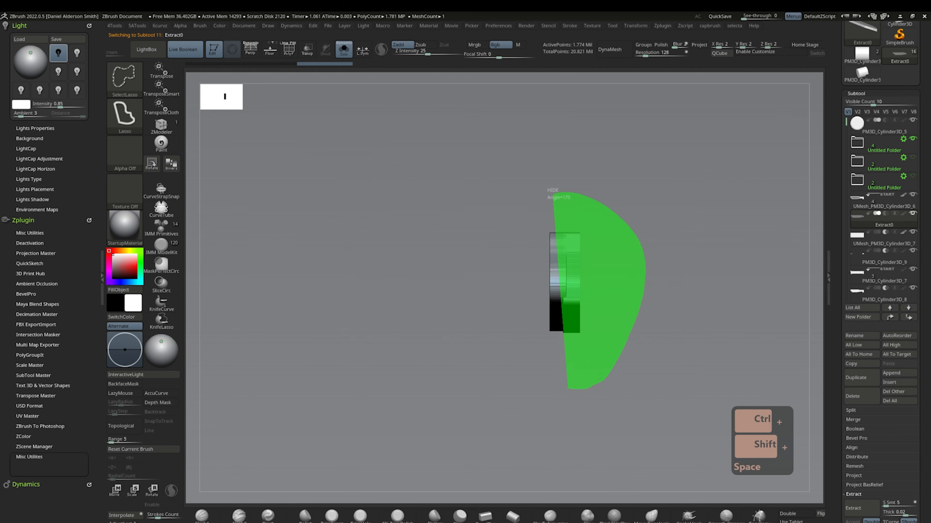
right_drag(477, 403, 586, 396)
click(605, 202)
right_drag(544, 212, 657, 273)
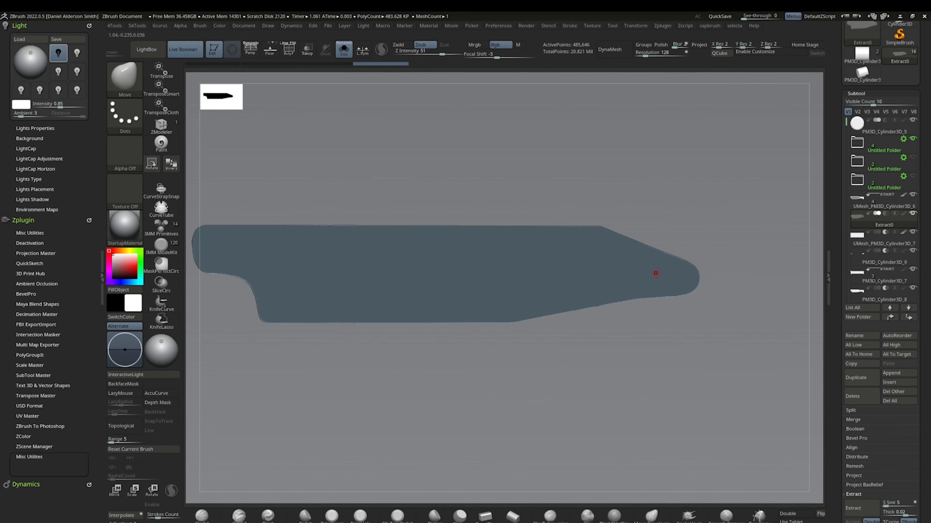
alt+right_drag(495, 264, 624, 254)
click(587, 193)
key(ctrl+z)
- Extrude the remaining face of the extracted inset to give it thickness
right_drag(513, 396, 659, 256)
key(shift+f)
key(shift+f)
key(w)
ctrl+drag(583, 220, 600, 200)
right_drag(622, 184, 579, 273)
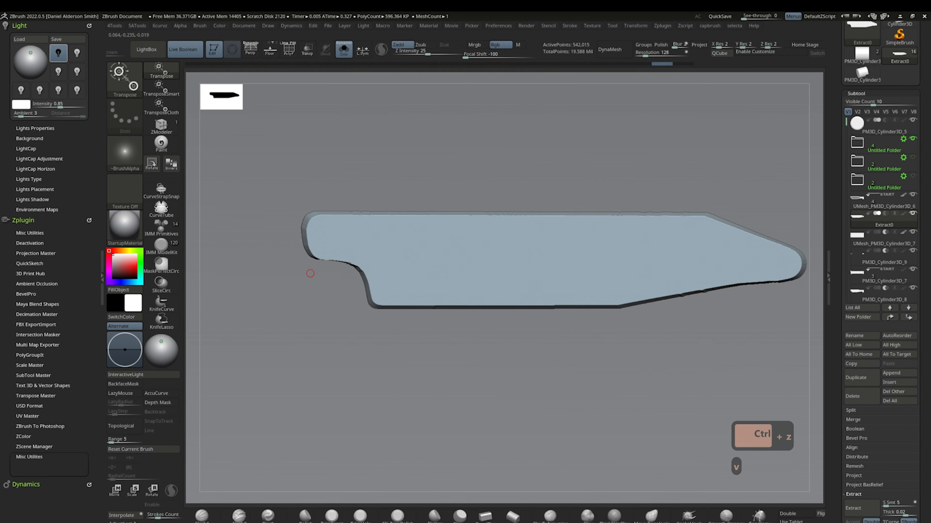
- Examine the extruded inset's edges and polyframe, both alone and within the assembly
key(space)
drag(442, 266, 455, 264)
alt+right_drag(542, 352, 571, 330)
key(space)
mouse_move(434, 253)
mouse_down()
mouse_move(446, 251)
mouse_move(437, 249)
mouse_up()
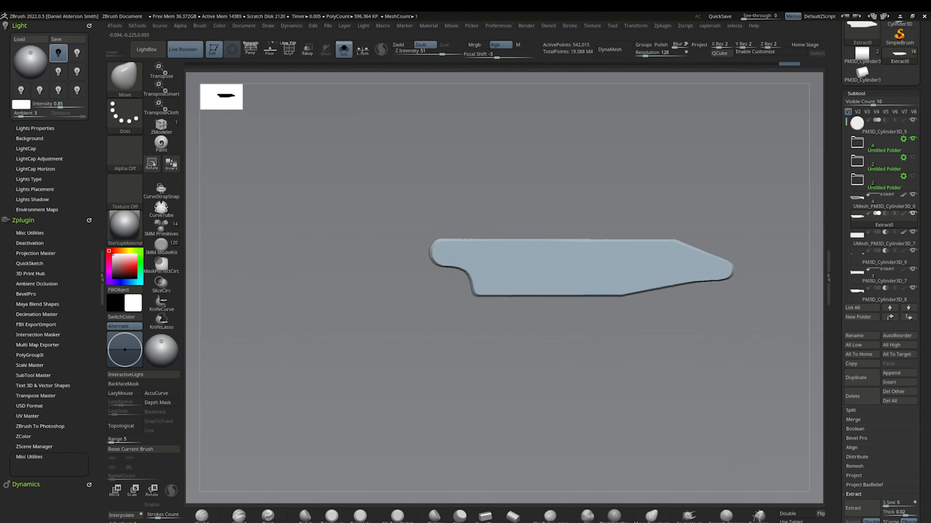
click(344, 50)
right_drag(538, 262, 480, 270)
key(shift+f)
key(shift+f)
mouse_move(377, 294)
ctrl+right_down()
mouse_move(542, 304)
mouse_move(606, 322)
mouse_move(419, 249)
mouse_move(476, 271)
mouse_move(495, 233)
mouse_move(520, 279)
mouse_move(572, 294)
mouse_move(487, 289)
mouse_move(571, 279)
mouse_move(521, 301)
mouse_move(582, 308)
mouse_move(637, 293)
mouse_move(571, 373)
ctrl+right_up()
key(shift+f)
- Step back and forward through the inset's extrusion history and clear its mask
key(w)
key(ctrl+z)
key(ctrl+shift+z)
key(ctrl+shift+z)
key(ctrl+shift+z)
key(ctrl+shift+z)
ctrl+shift+click(638, 293)
ctrl+drag(571, 404, 609, 433)
right_drag(609, 433, 513, 352)
- Examine the extruded inset's polygroups along its curved corner edge
key(v)
key(1)
click(305, 343)
key(v)
key(shift+f)
right_drag(367, 330, 287, 398)
ctrl+shift+click(329, 227)
key(shift+f)
- Try Polish By Features at 76 on the extracted inset's edges
key(ctrl+z)
key(4)
key(4)
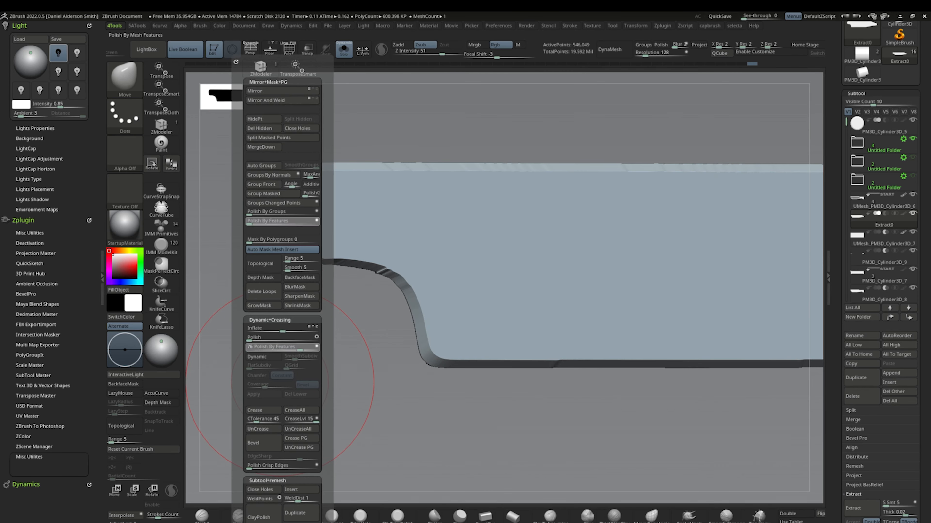
key(4)
key(ctrl+z)
key(ctrl+z)
key(ctrl+z)
key(ctrl+z)
- Try to trim the uneven sloping lower edge of the extracted inset
mouse_move(521, 305)
alt+right_down()
mouse_move(546, 266)
mouse_move(601, 367)
alt+right_up()
ctrl+shift+drag(685, 280, 403, 283)
right_drag(402, 367, 417, 374)
ctrl+shift+drag(697, 272, 644, 277)
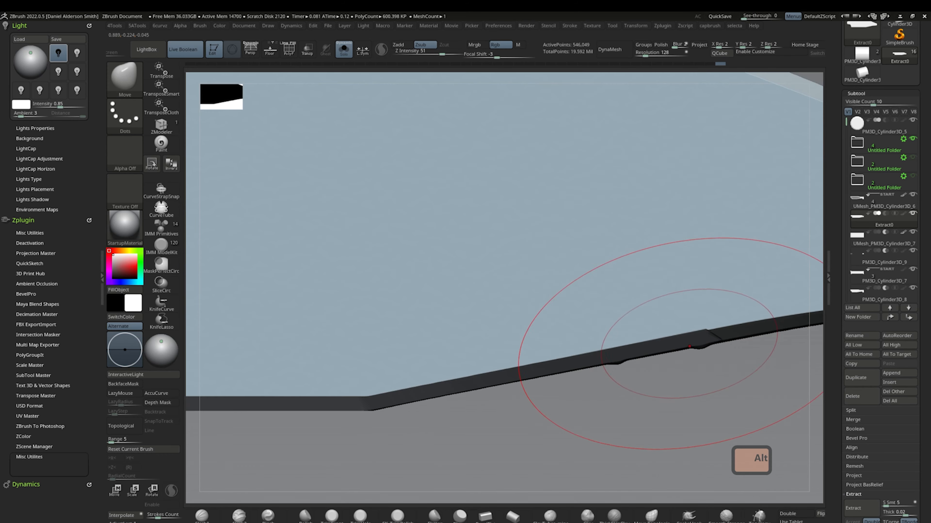
key(ctrl+z)
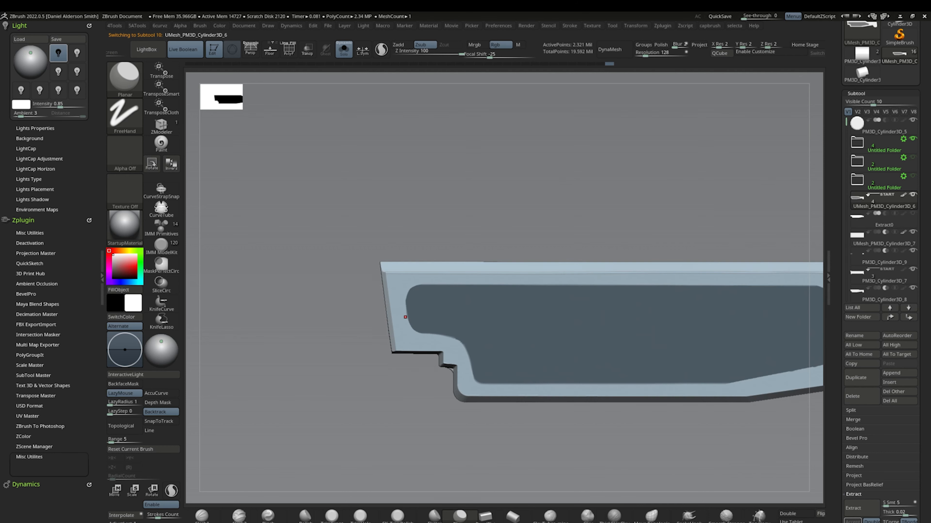
- Straighten the slanted end of the raised panel's inset mask and touch up its tip and corners with MaskPen
ctrl+shift+drag(386, 221, 402, 361)
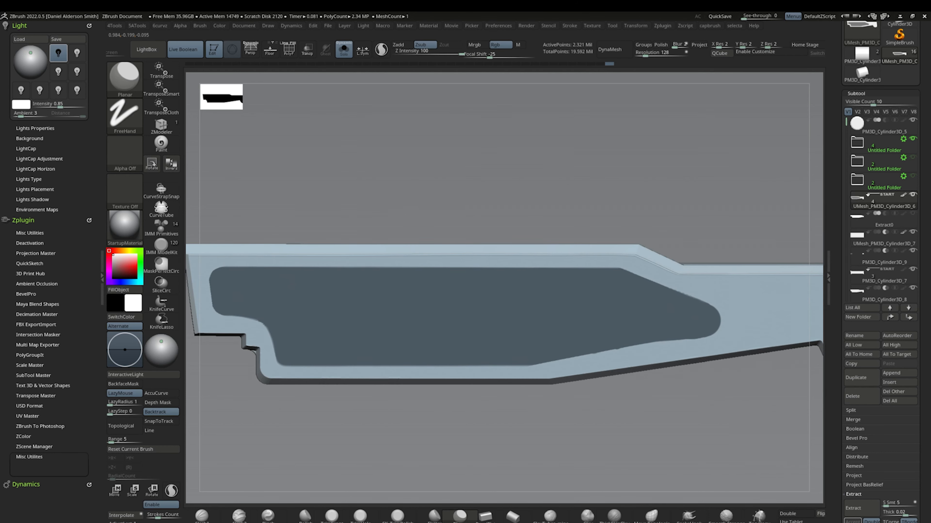
mouse_move(744, 343)
ctrl+mouse_down()
mouse_move(667, 350)
mouse_move(680, 338)
ctrl+mouse_up()
ctrl+click(619, 398)
key(space)
key(space)
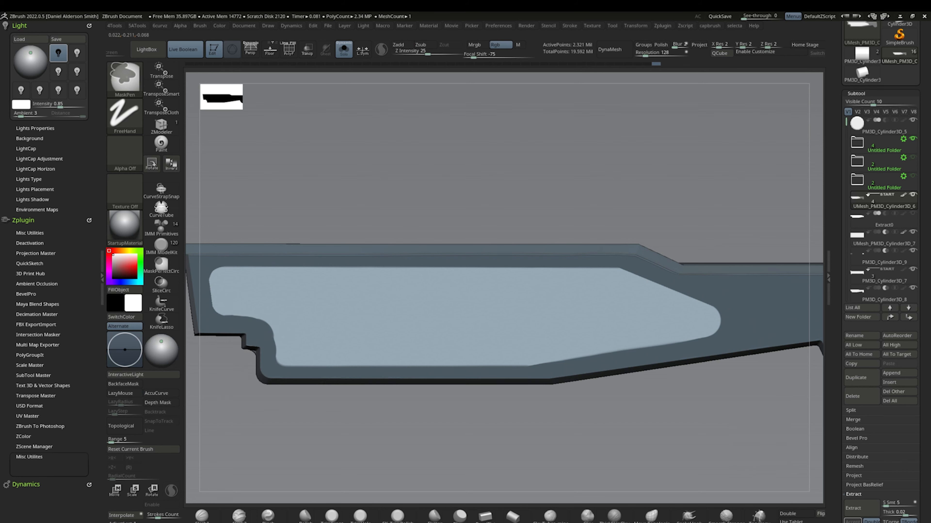
key(4)
key(ctrl+z)
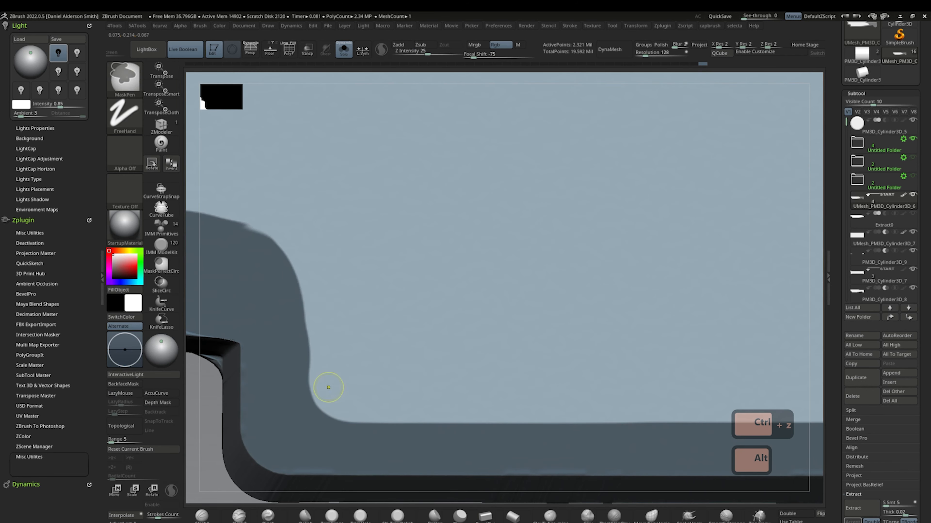
key(ctrl+z)
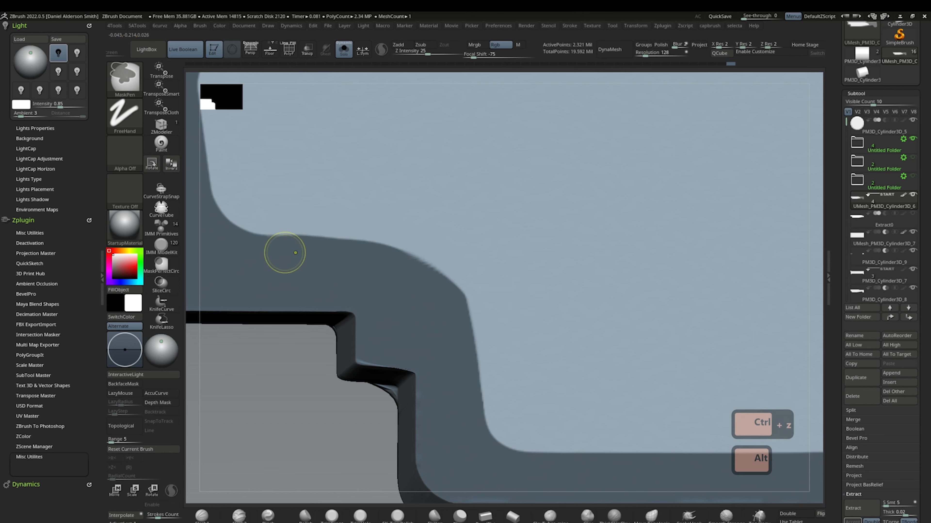
key(ctrl+z)
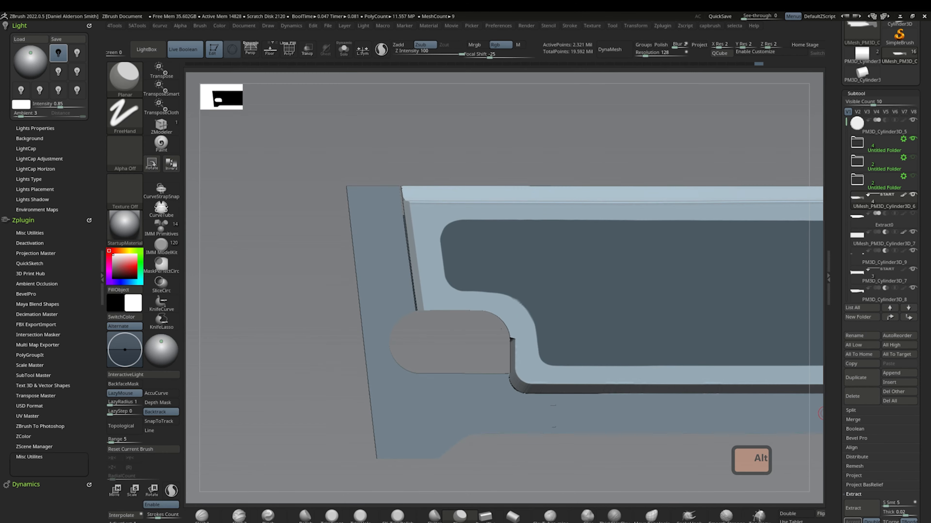
- Try Panel Loops on the raised panel's masked inset with a thickness of 0.01 and Polish 5
click(856, 93)
click(859, 208)
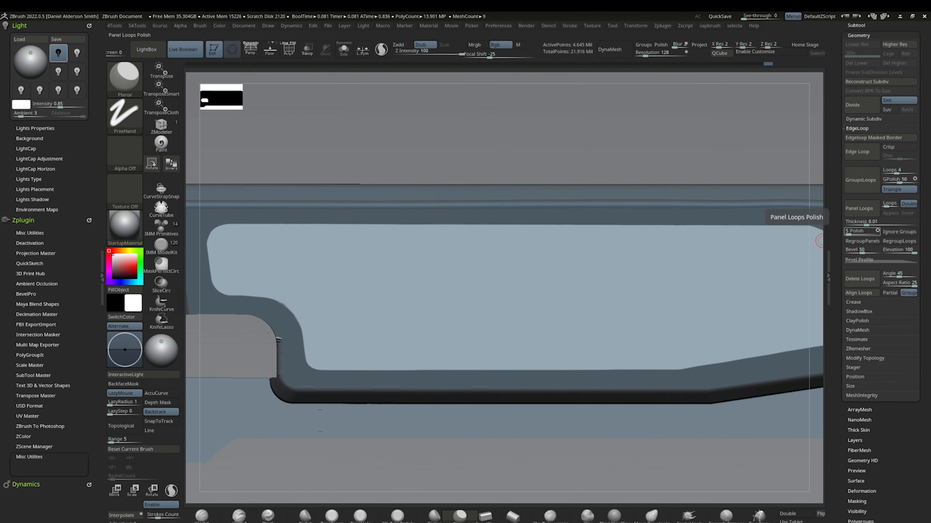
ctrl+shift+click(819, 248)
ctrl+shift+click(675, 277)
key(ctrl+z)
- Create Panel Loops around the raised panel's inset with a thickness of 0.01 and Polish 21
click(890, 213)
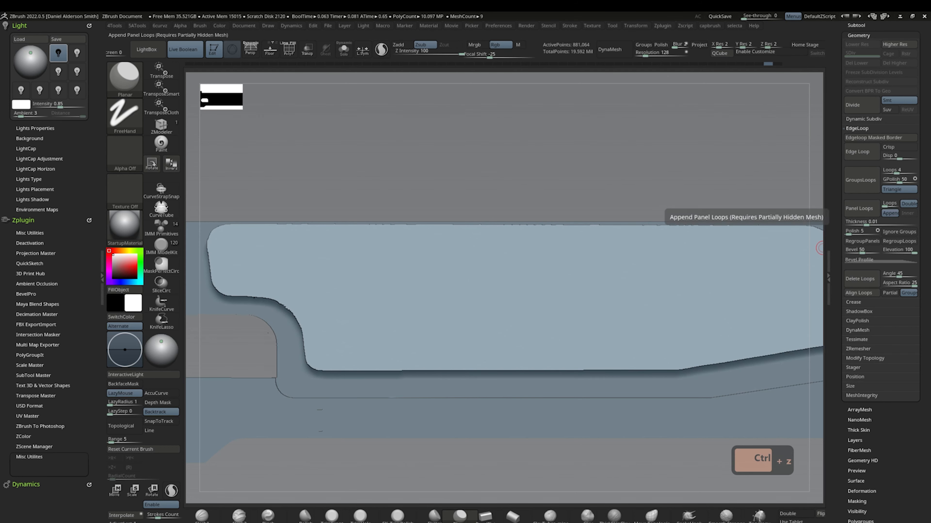
click(859, 260)
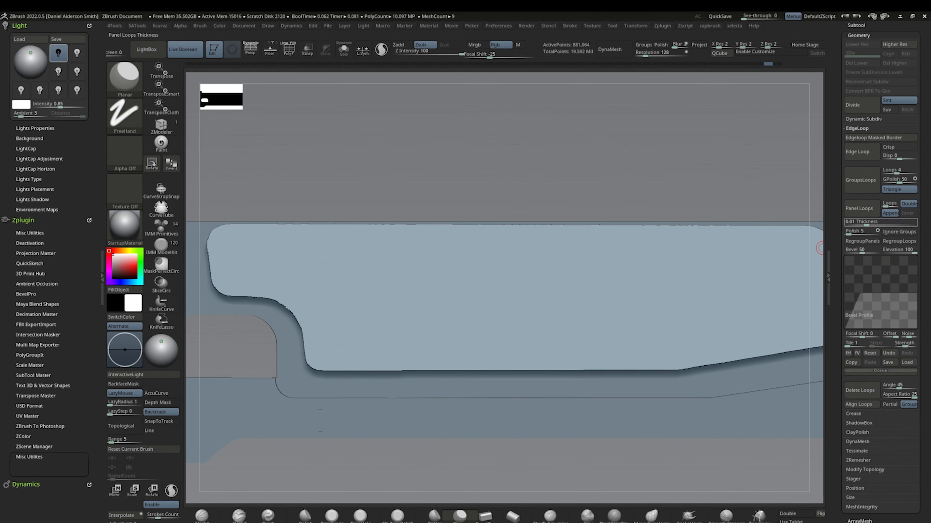
click(858, 208)
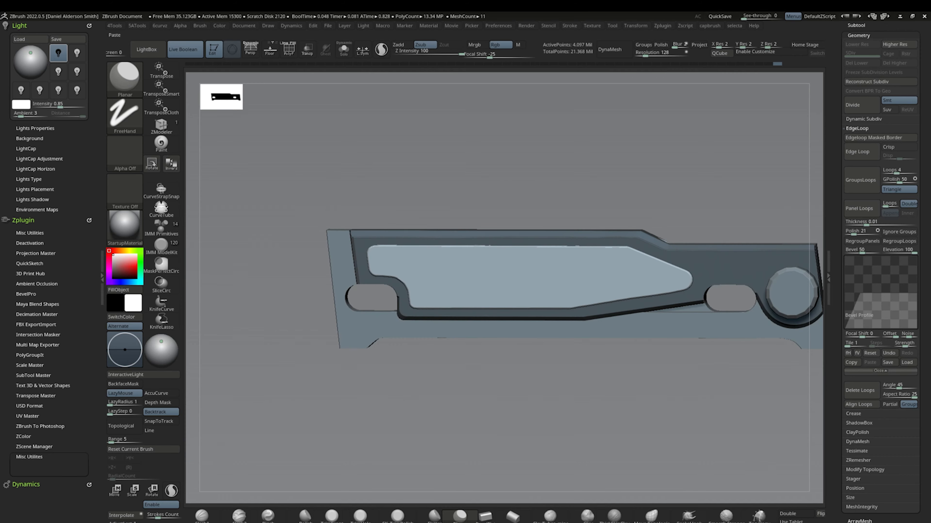
ctrl+shift+click(783, 425)
key(f)
key(f)
key(space)
key(4)
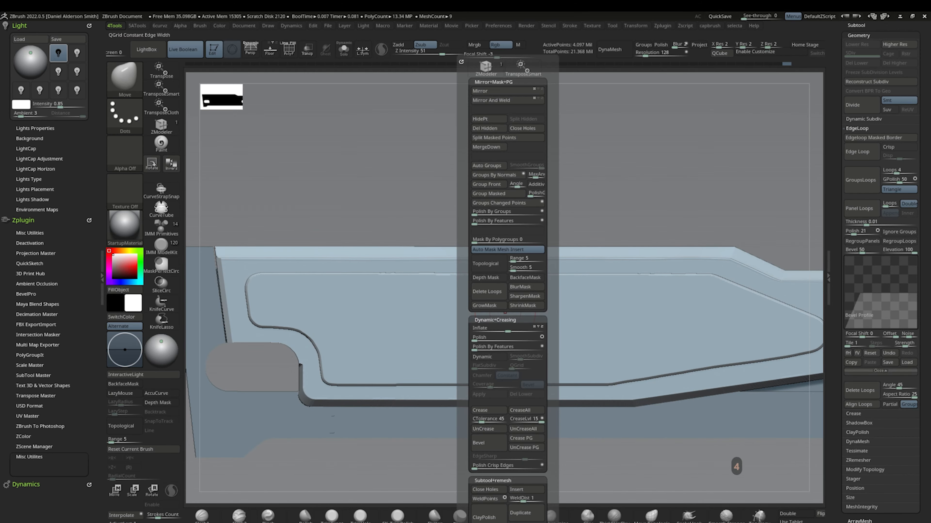
- Hide the inset part of the raised panel and split the hidden geometry into its own subtool
ctrl+shift+click(493, 354)
right_drag(493, 353, 353, 264)
ctrl+shift+drag(486, 172, 442, 149)
key(4)
click(579, 120)
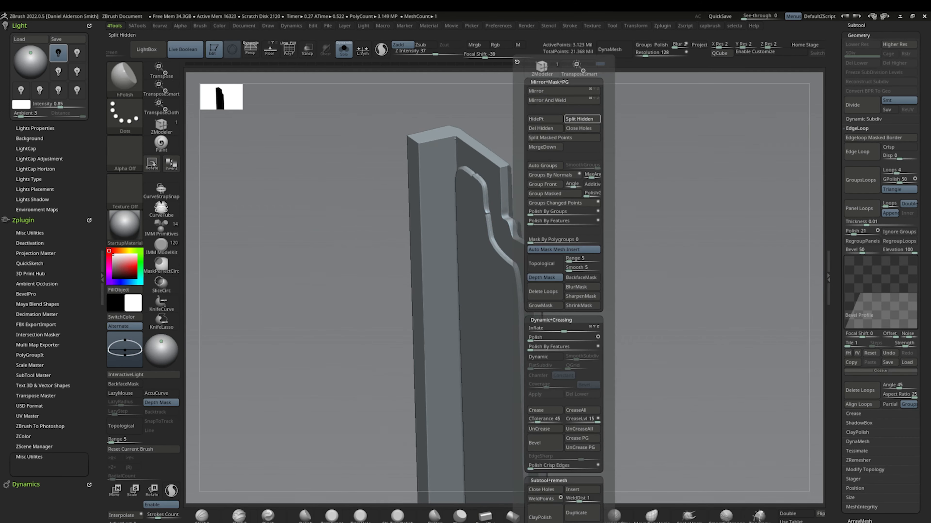
- Delete the leftover hidden geometry of the split parts and bring the whole assembly back into view
right_drag(454, 206, 510, 213)
key(4)
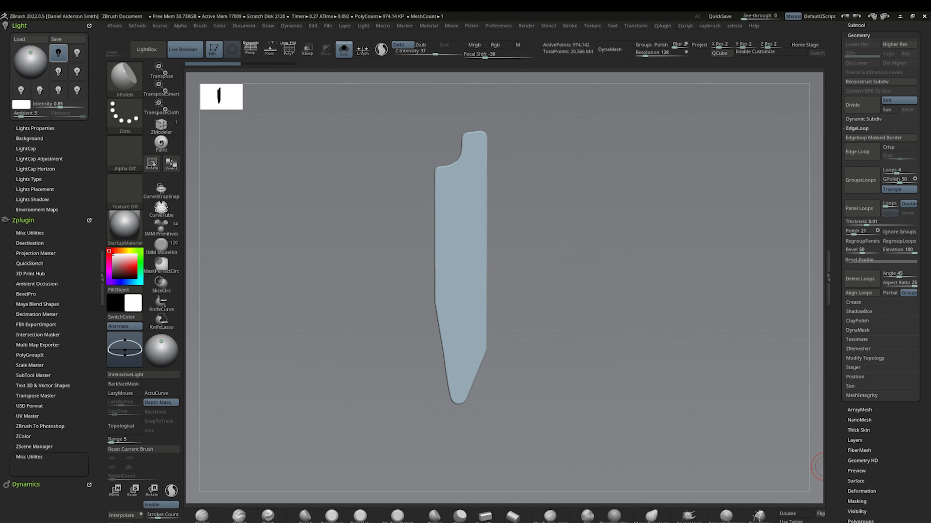
drag(838, 465, 837, 283)
click(862, 310)
alt+right_drag(572, 293, 586, 311)
key(ctrl+1)
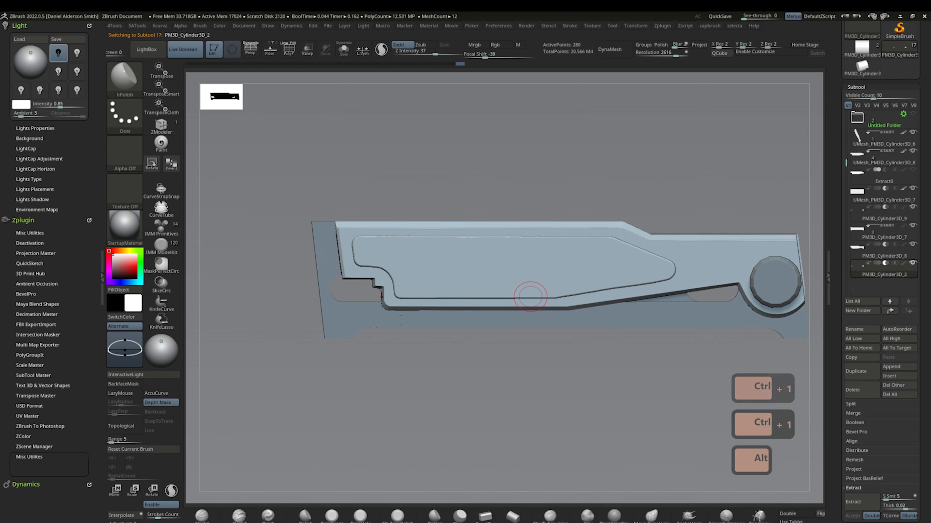
- Clear the Start flag of the split-off inset subtool and delete the unused extracted inset
click(884, 176)
click(868, 151)
click(852, 389)
- Select the cylinder cutter of the slot near the pivot and isolate it
alt+click(711, 287)
key(ctrl+1)
right_drag(420, 277, 253, 289)
- Replace the KnifeLasso shortcut in the customised brush shelf with SliceCurve
key(b)
key(s)
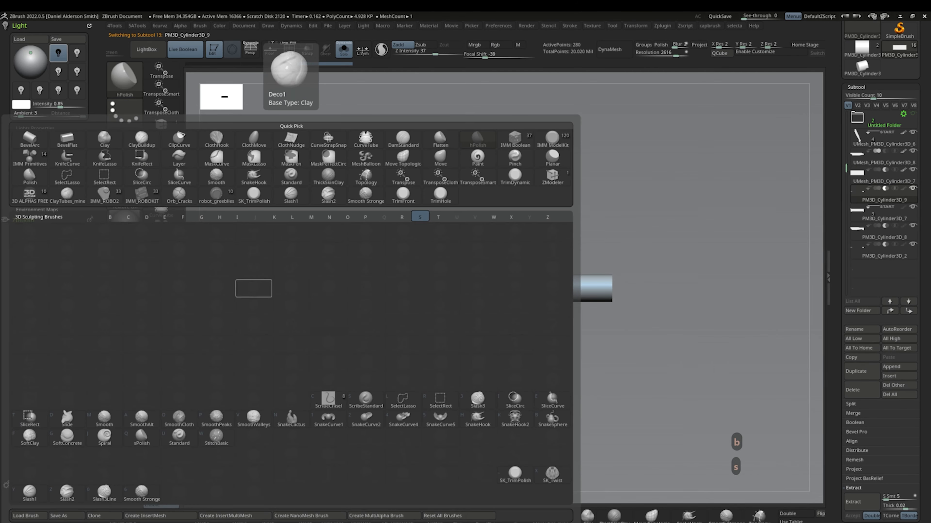
key(Escape)
key(shift+f)
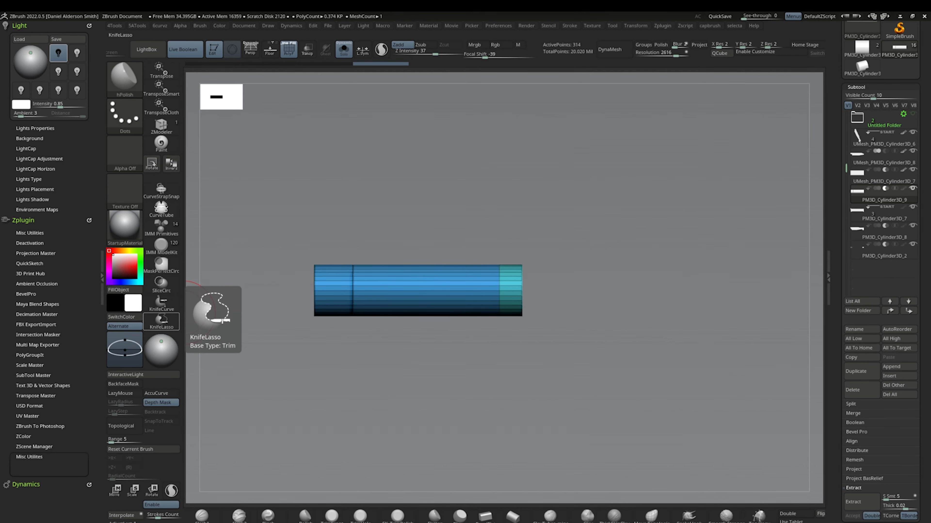
click(161, 321)
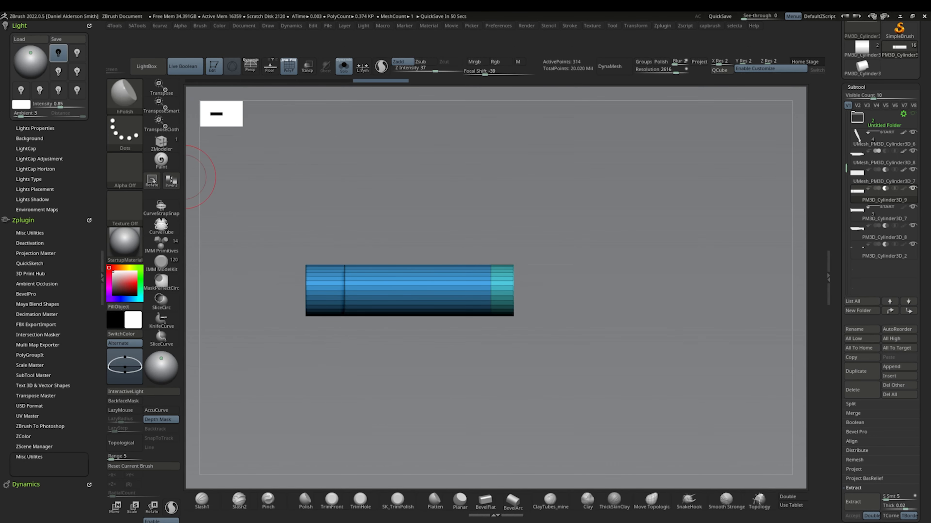
click(498, 26)
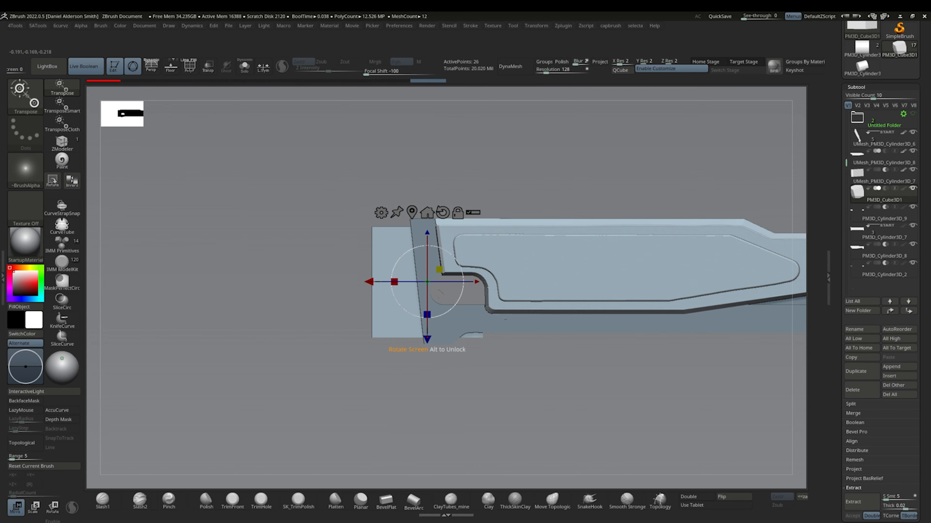
- Undo the last adjustments to the cube added over the base plate
key(ctrl+z)
key(ctrl+z)
key(ctrl+z)
key(ctrl+z)
key(ctrl+z)
key(ctrl+z)
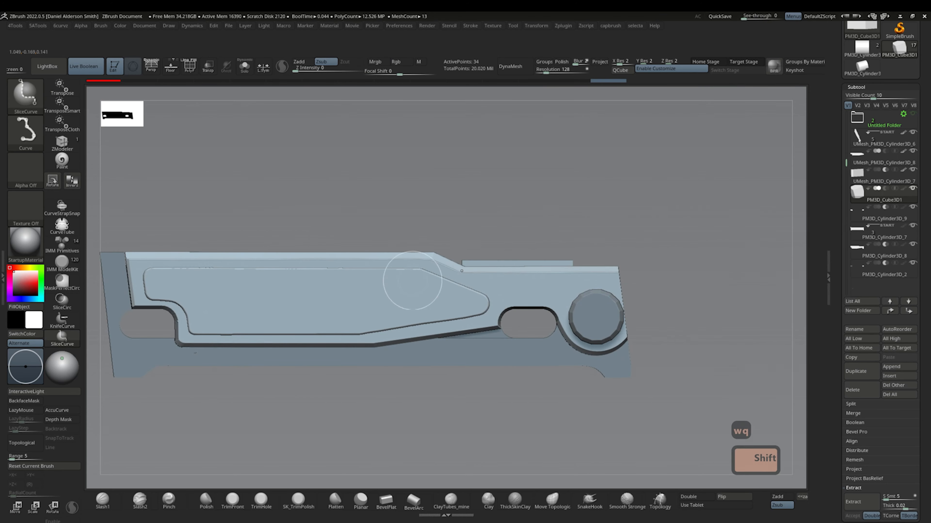
- Slice the cube level with the plate's lower rear top edge and extend it lengthwise past the plate's front end
key(ctrl+t)
ctrl+shift+drag(644, 269, 411, 269)
key(w)
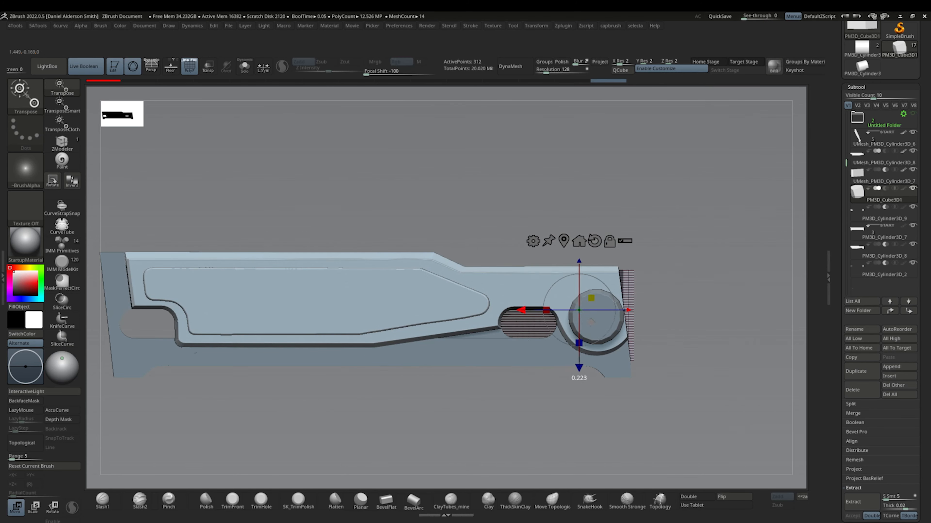
key(ctrl+t)
drag(464, 311, 75, 309)
key(ctrl+t)
key(shift+f)
- Move the cube below the base plate in the subtool order and set it to subtract from the plate
alt+drag(256, 421, 601, 415)
click(885, 188)
drag(883, 192, 883, 254)
click(882, 216)
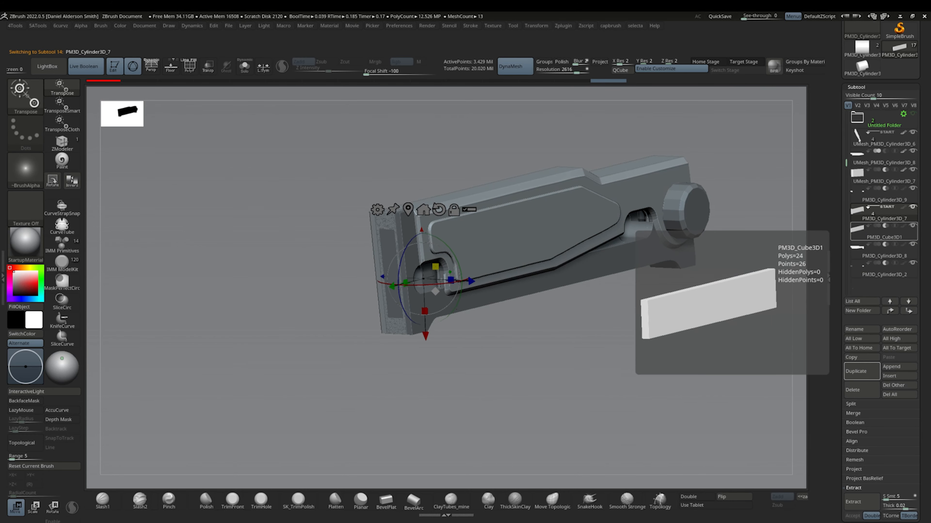
click(882, 235)
drag(696, 414, 638, 414)
scroll(884, 194, up, 2)
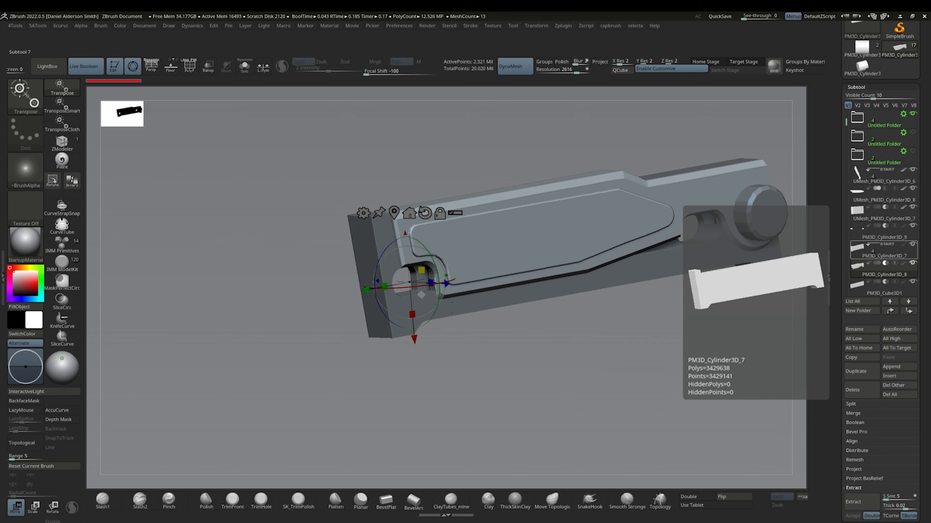
- Undo the last cube cutter changes and expand the first subtool folder to examine its parts
click(884, 288)
key(ctrl+z)
key(ctrl+z)
mouse_move(513, 396)
mouse_down()
mouse_move(615, 400)
mouse_move(520, 396)
mouse_up()
alt+click(505, 293)
key(shift+f)
click(857, 122)
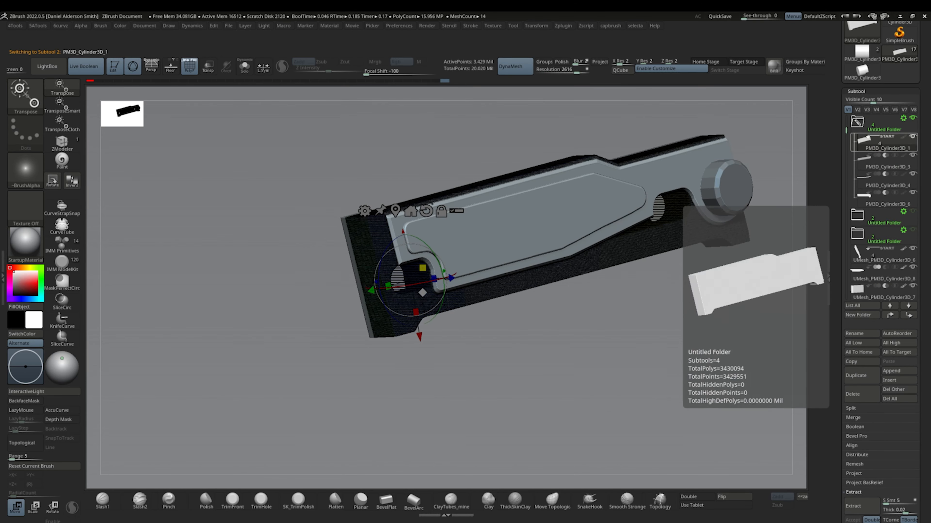
- Undo the recent edits and duplicate the cube cutter as a block extending past the base plate's front end
key(ctrl+z)
key(ctrl+z)
key(ctrl+z)
key(ctrl+z)
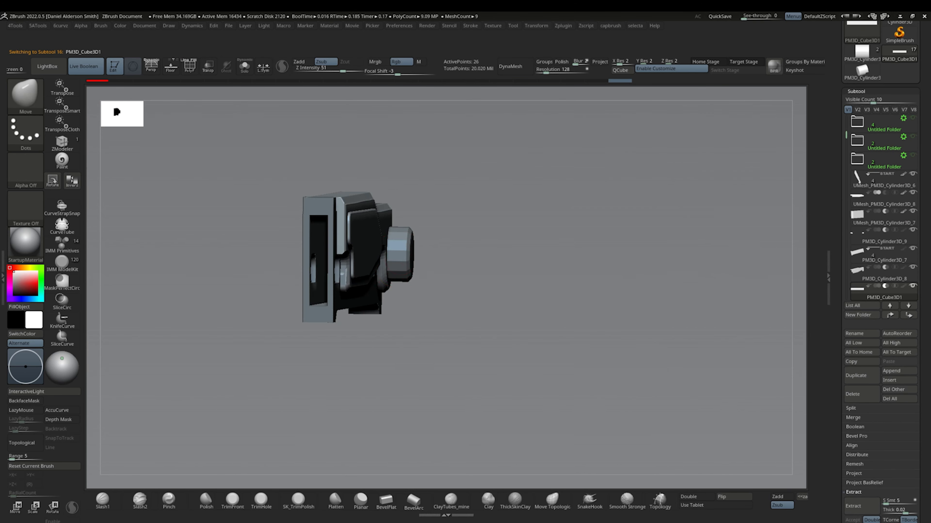
key(ctrl+z)
key(ctrl+z)
key(ctrl+z)
key(ctrl+z)
key(ctrl+z)
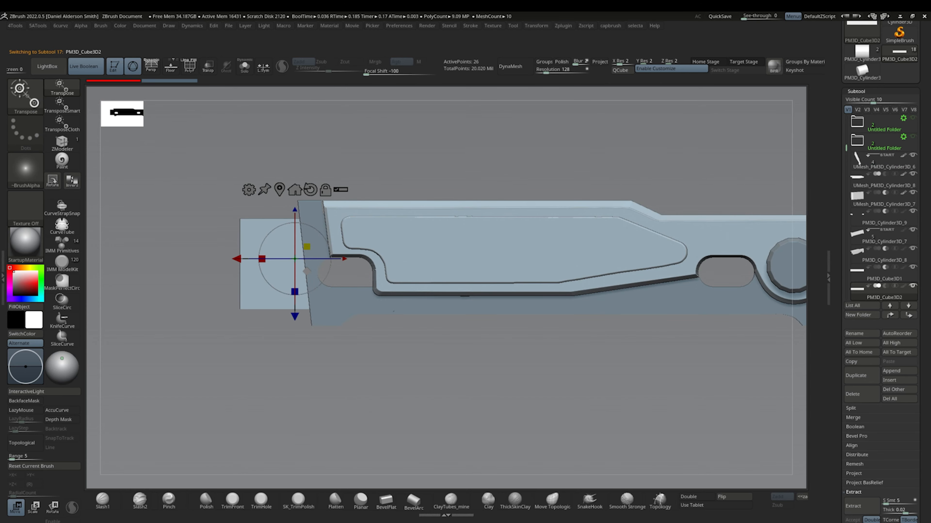
- Set the Start flag on the block and cut off its rear end at the pivot cylinder
click(868, 268)
ctrl+shift+drag(603, 187, 602, 360)
- Duplicate the pivot cylinder and place it after the block as a subtractive cutter
alt+click(606, 274)
key(w)
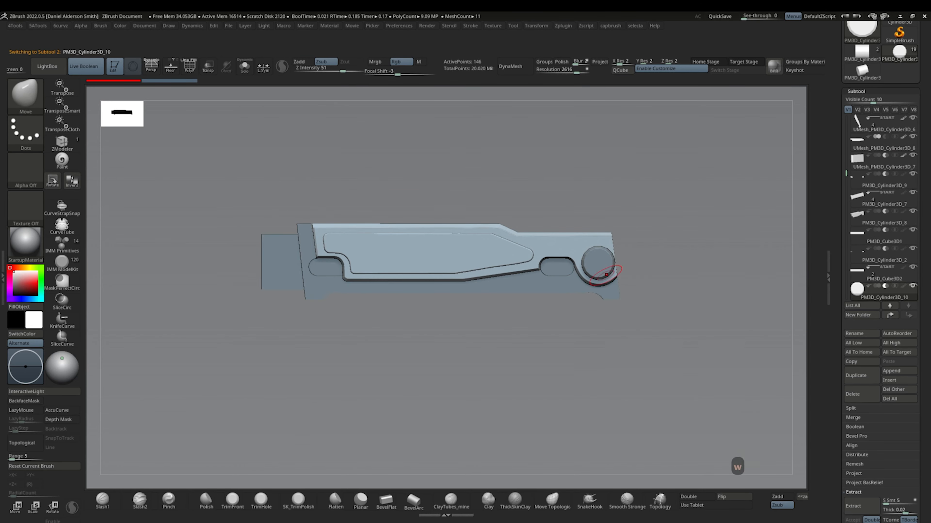
key(ctrl+shift+d)
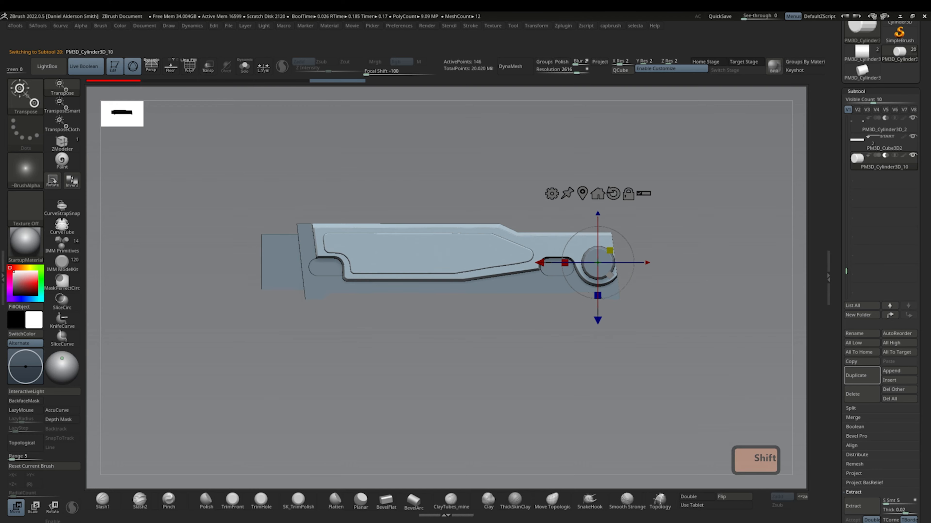
alt+click(280, 261)
key(shift+f)
drag(237, 258, 250, 259)
alt+click(598, 263)
key(ctrl+space)
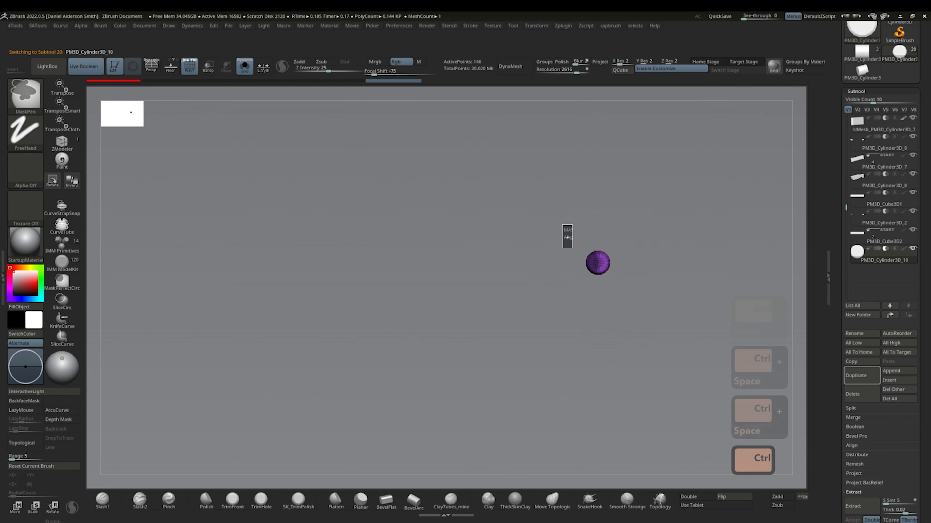
- Clip the block's protruding front end square and DynaMesh the block at resolution 560
key(w)
alt+click(287, 262)
ctrl+shift+drag(309, 164, 309, 359)
key(ctrl+shift+space)
drag(546, 72, 555, 72)
click(515, 67)
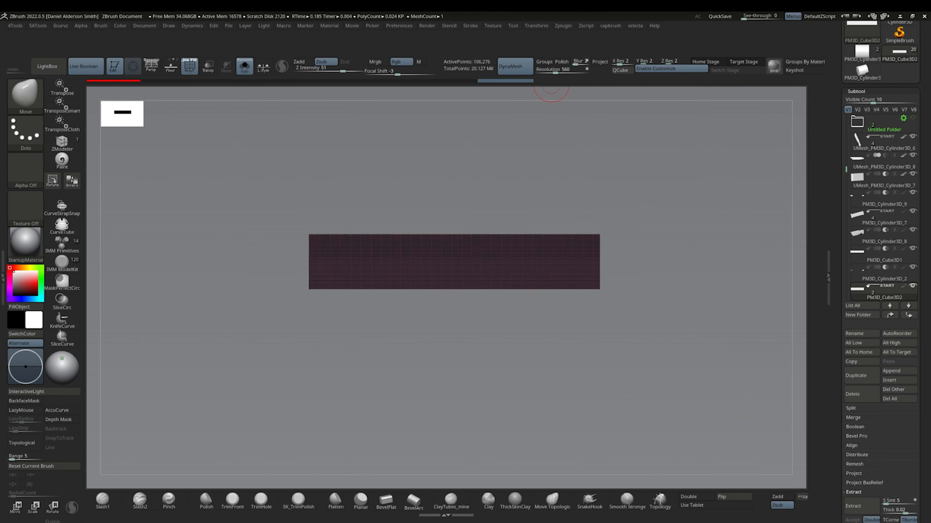
key(shift+f)
key(ctrl+s)
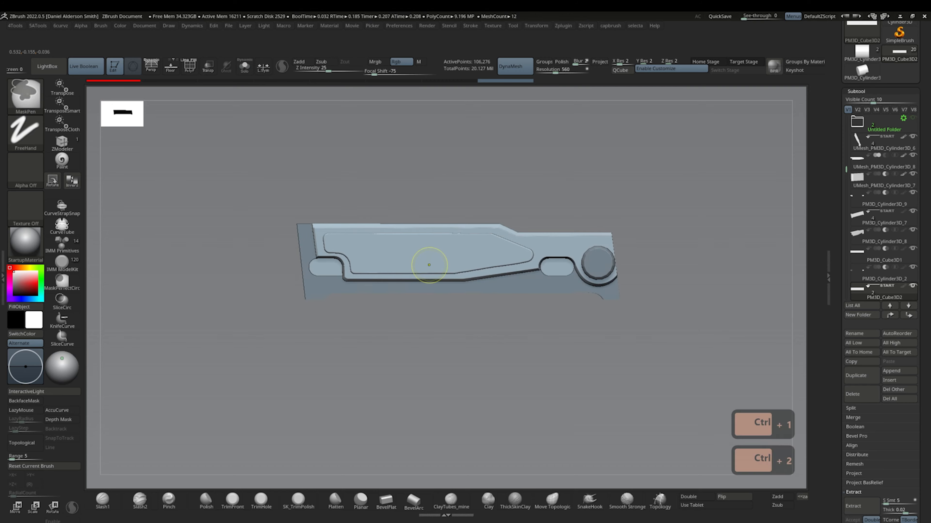
key(ctrl+s)
- Duplicate the two slot cutters and move the copy toward the end of the subtool order
click(884, 202)
key(ctrl+shift+d)
drag(884, 220, 884, 267)
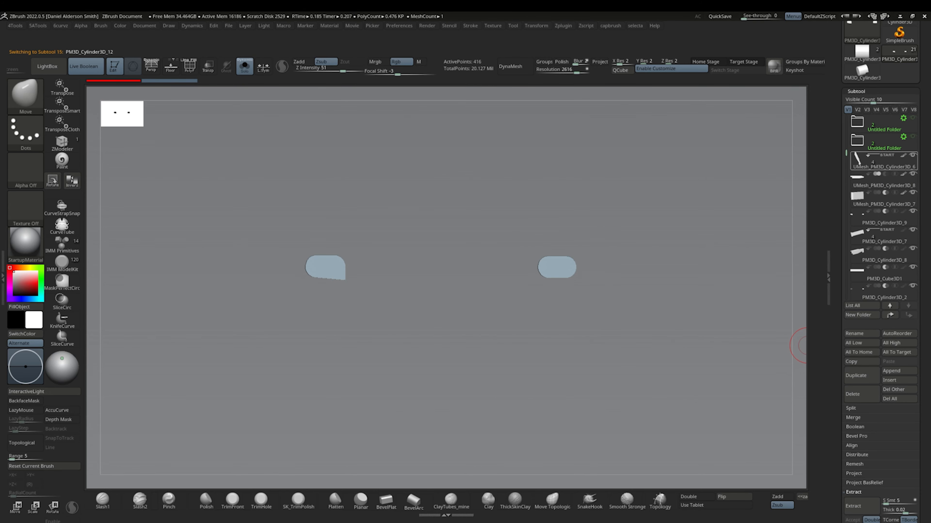
- Create a new subtool folder for the handle assembly, starting from UMesh_PM3D_Cylinder3D_6
click(884, 161)
key(Escape)
key(w)
click(861, 315)
key(Return)
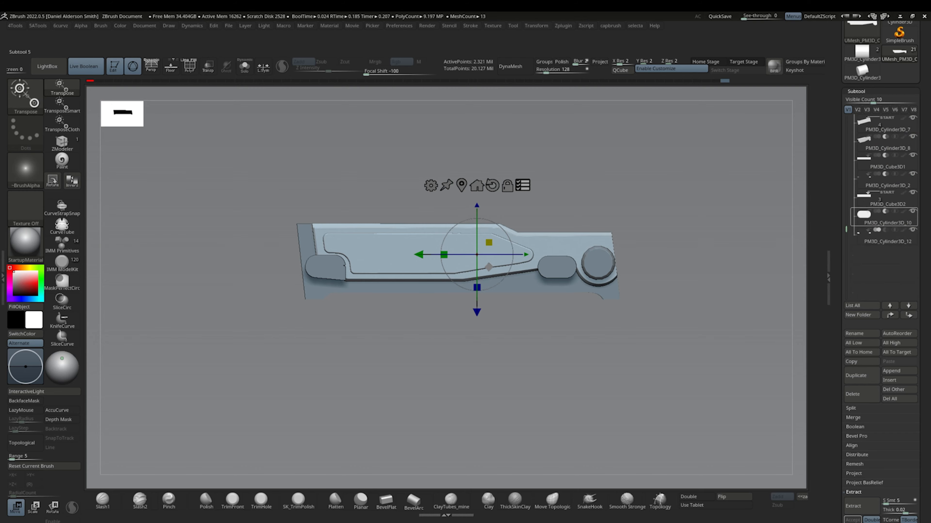
- Arrange the blade block with its slot and pivot cutters outside the handle folder, and hide that folder
drag(883, 200, 884, 219)
alt+click(325, 268)
drag(458, 367, 410, 400)
mouse_move(884, 237)
mouse_down()
mouse_move(883, 200)
mouse_move(884, 220)
mouse_up()
click(884, 219)
key(ctrl+shift+d)
drag(458, 399, 627, 351)
click(867, 192)
click(856, 140)
click(913, 136)
- Scale the pivot cylinder cutter at the blade block's rear end to form a round notch
click(912, 156)
alt+click(565, 245)
alt+click(534, 261)
alt+click(651, 256)
key(ctrl+shift+d)
drag(651, 307, 651, 304)
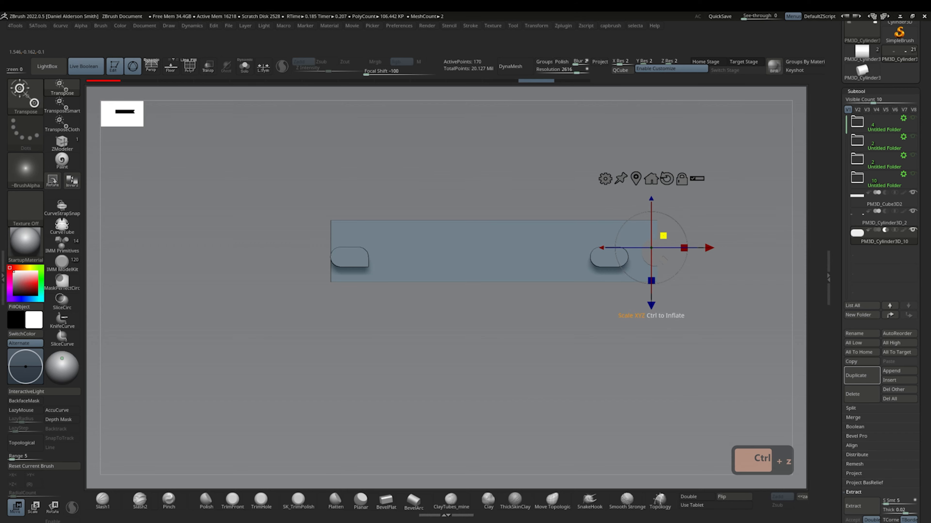
- Hide the front piece of the slot subtool and delete it, keeping only the piece near the pivot
alt+click(609, 257)
ctrl+shift+click(350, 258)
ctrl+shift+click(350, 257)
key(ctrl+s)
- Clip the blade block's lower edge into a curve rising toward the tip with ClipCurve
click(465, 357)
alt+click(486, 253)
ctrl+shift+drag(587, 283, 395, 283)
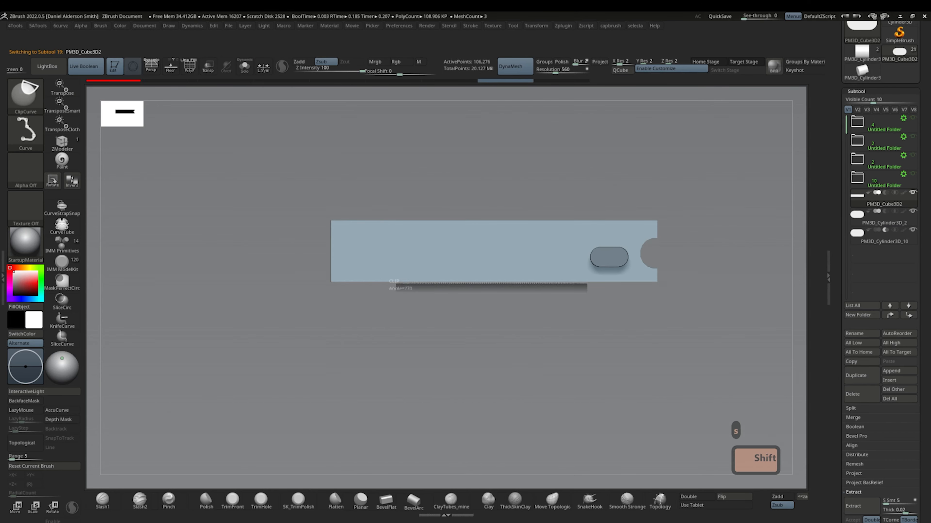
ctrl+shift+drag(298, 230, 281, 222)
key(ctrl+z)
ctrl+shift+drag(595, 285, 299, 205)
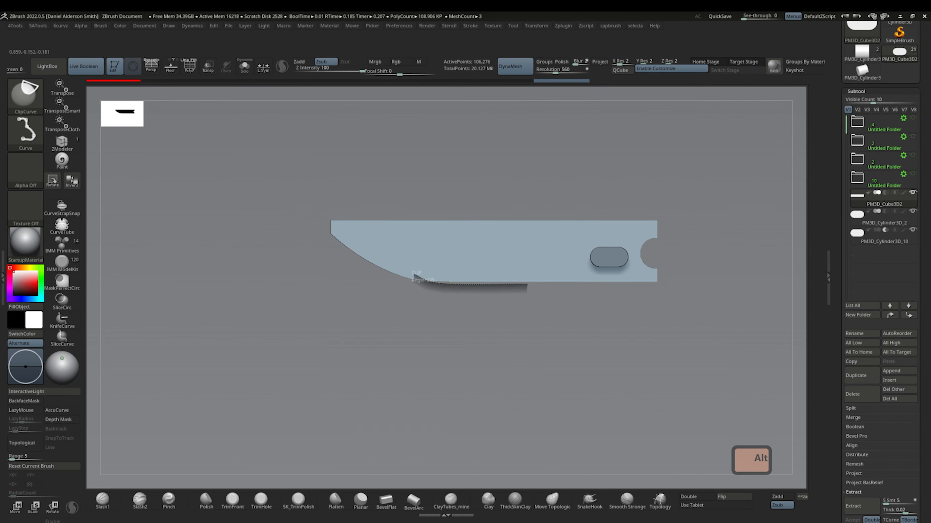
ctrl+shift+drag(414, 276, 260, 209)
- Clip a shallow curve along the front of the blade's spine and refine the lower curve near the tip
ctrl+shift+drag(347, 228, 592, 202)
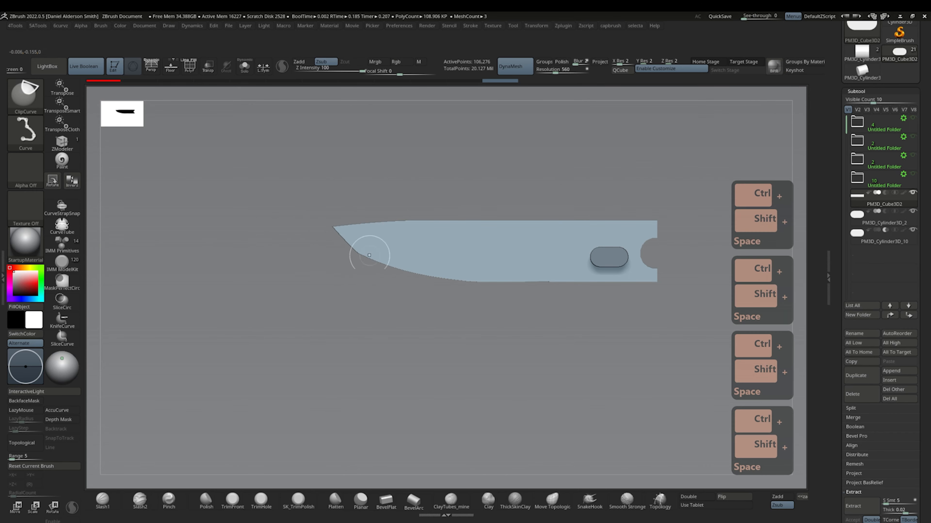
ctrl+shift+drag(483, 306, 302, 201)
key(ctrl+z)
ctrl+shift+drag(423, 284, 370, 265)
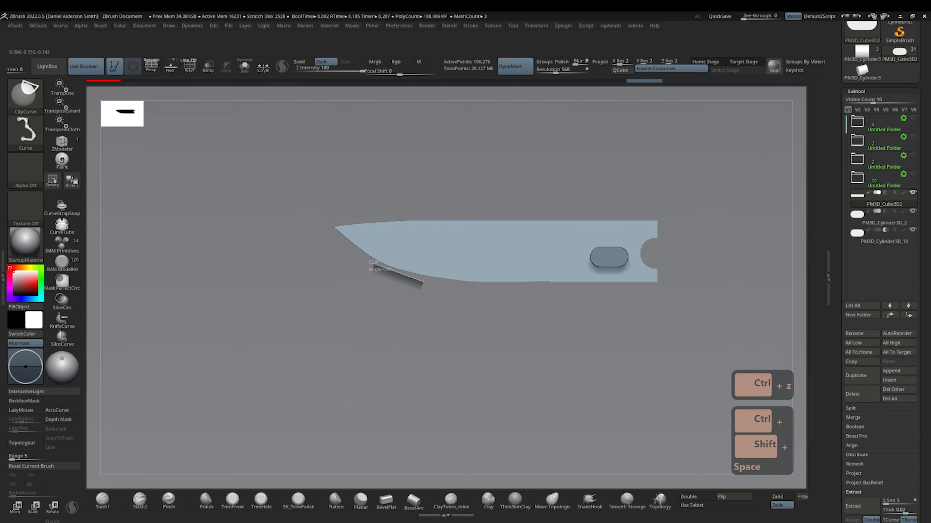
ctrl+shift+drag(430, 287, 317, 235)
- Discard the rough bevel mask on the blade and re-DynaMesh the blade at resolution 1464
key(s)
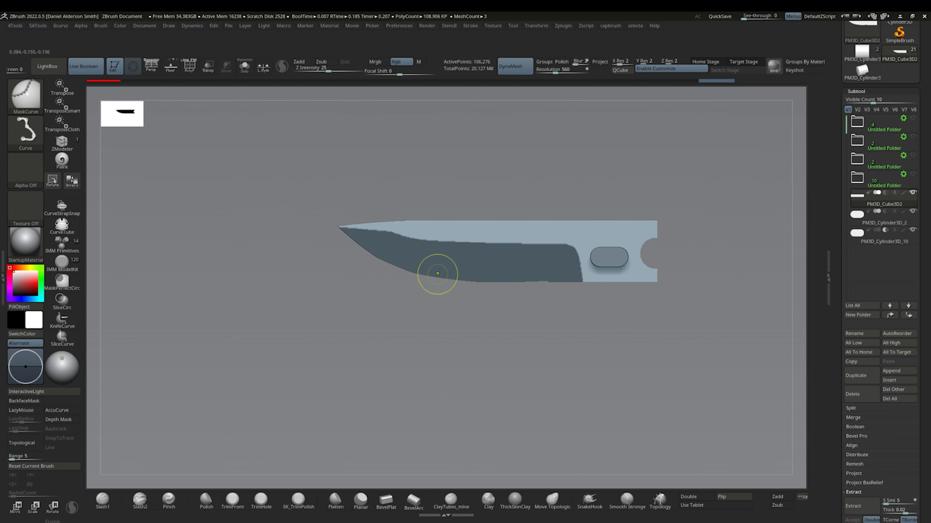
ctrl+click(550, 319)
mouse_move(550, 319)
mouse_down()
mouse_move(499, 255)
mouse_move(517, 301)
mouse_move(451, 303)
mouse_move(487, 341)
mouse_up()
key(w)
key(q)
key(4)
shift+drag(528, 197, 582, 299)
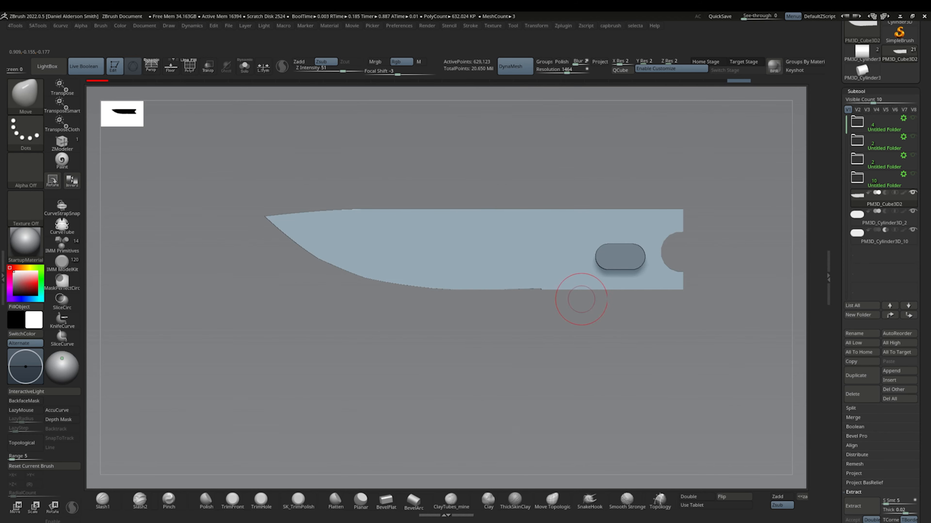
- Mask the blade's bevel area from tip to slot with a rounded rear corner, invert the mask and refine its upper edge
ctrl+shift+drag(540, 251, 467, 237)
ctrl+drag(587, 295, 583, 253)
ctrl+drag(300, 219, 230, 213)
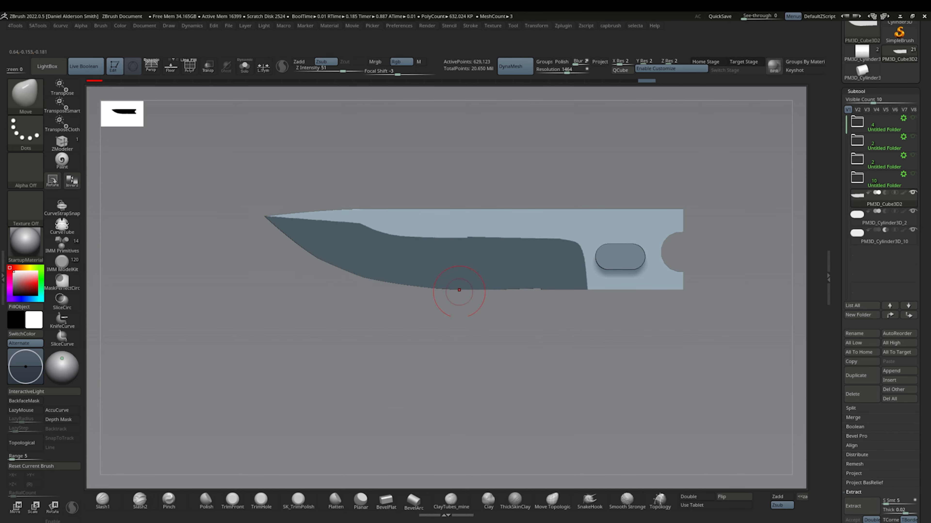
ctrl+click(579, 336)
mouse_move(579, 336)
mouse_down()
mouse_move(630, 327)
mouse_move(623, 322)
mouse_up()
ctrl+drag(389, 224, 410, 236)
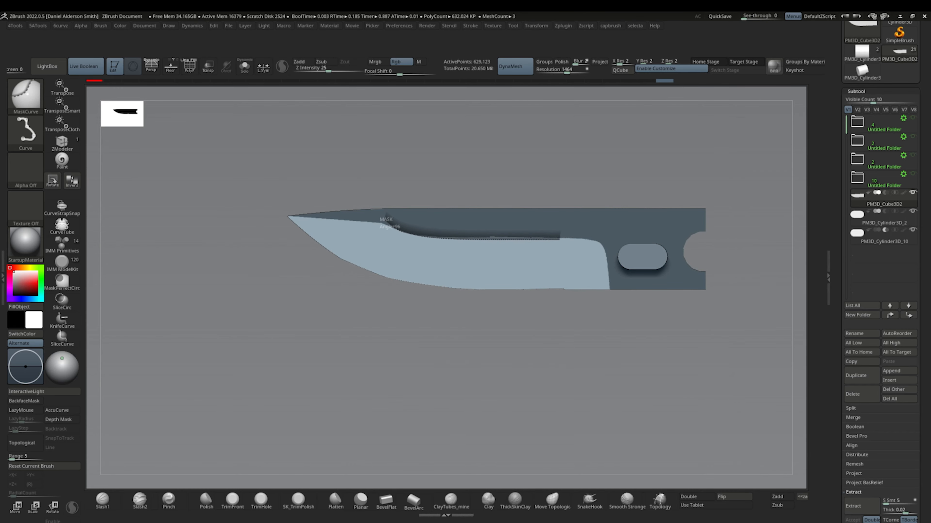
- Try to tilt the blade's unmasked bevel area with the transform gizmo
key(w)
drag(608, 315, 645, 286)
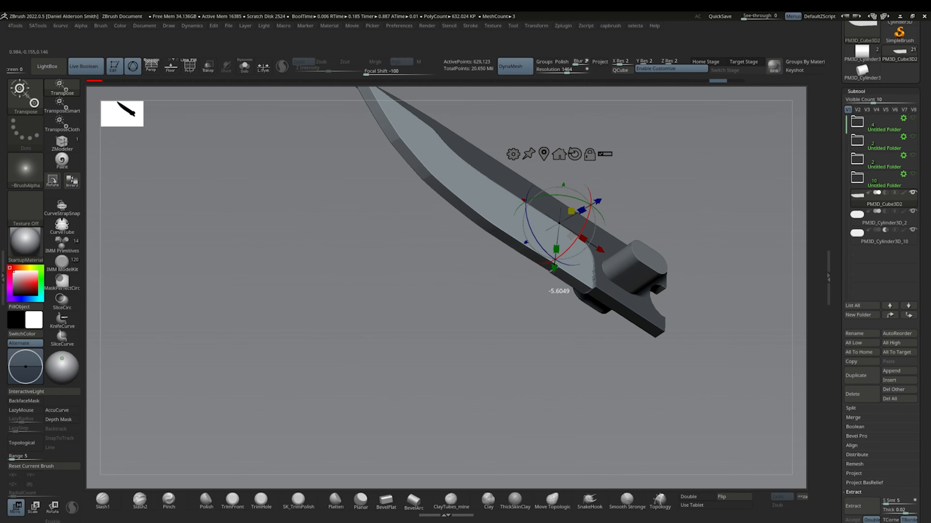
key(q)
key(space)
drag(554, 329, 623, 352)
ctrl+drag(648, 345, 649, 285)
alt+drag(659, 325, 544, 385)
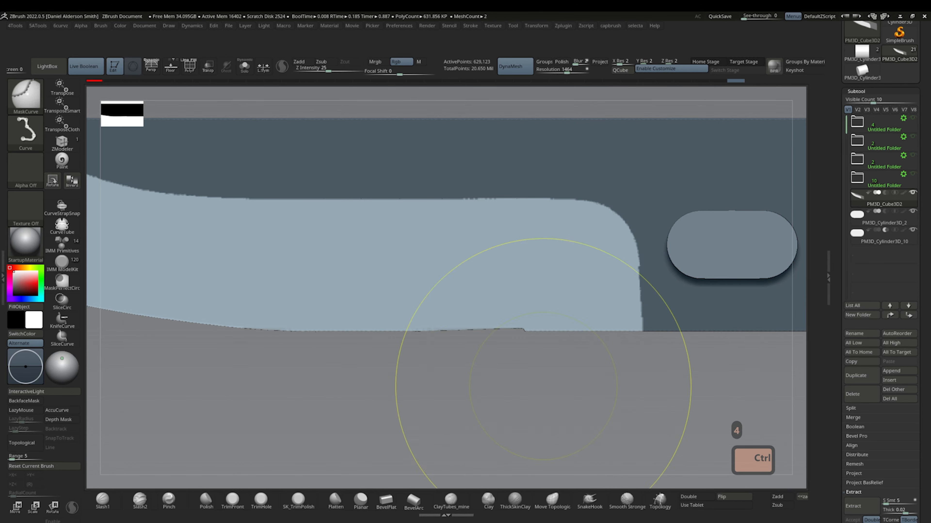
- Make the blade's bevel a separate polygroup and add loops along its border
key(ctrl+w)
key(shift+f)
ctrl+shift+click(546, 293)
drag(839, 509, 839, 312)
click(859, 339)
click(858, 151)
ctrl+shift+click(747, 361)
key(shift+f)
key(shift+f)
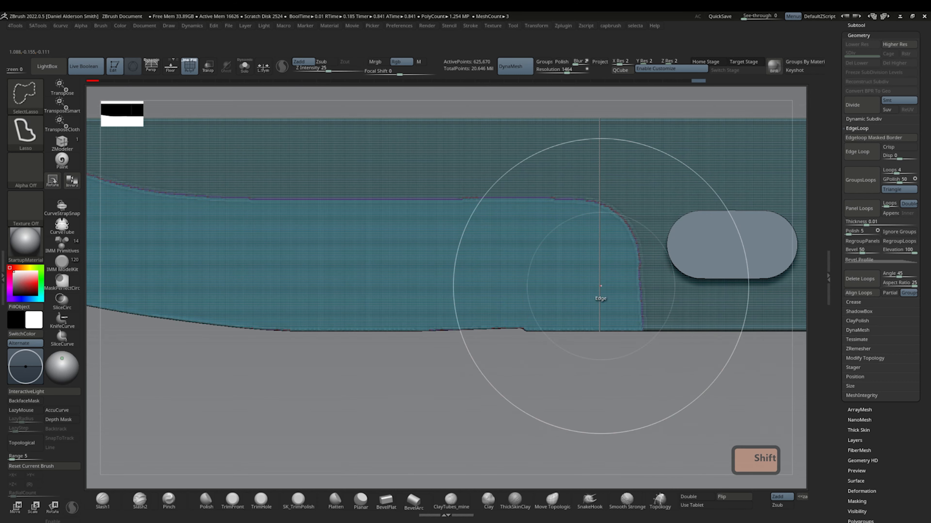
- Isolate the bevel polygroup to mask everything on the blade except the bevel
ctrl+shift+click(600, 286)
key(shift+f)
ctrl+click(609, 368)
ctrl+shift+click(609, 367)
ctrl+click(609, 367)
- Taper the unmasked bevel toward the blade's cutting edge by clipping it with ClipCurve
key(w)
drag(543, 352, 593, 315)
key(q)
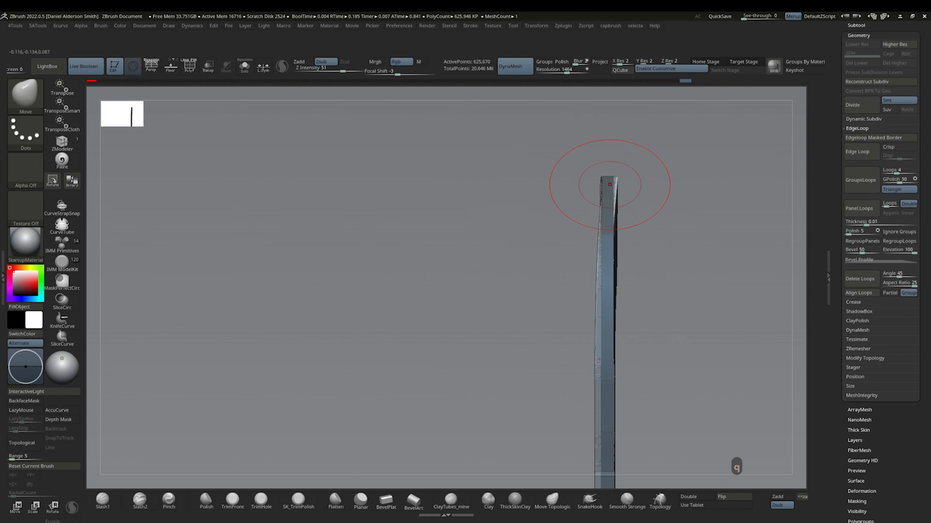
key(shift+f)
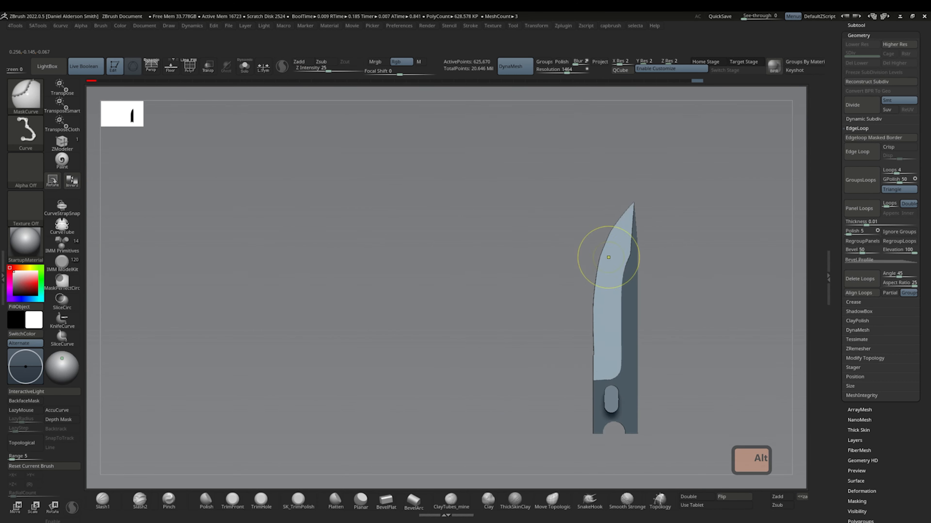
ctrl+shift+drag(623, 175, 616, 405)
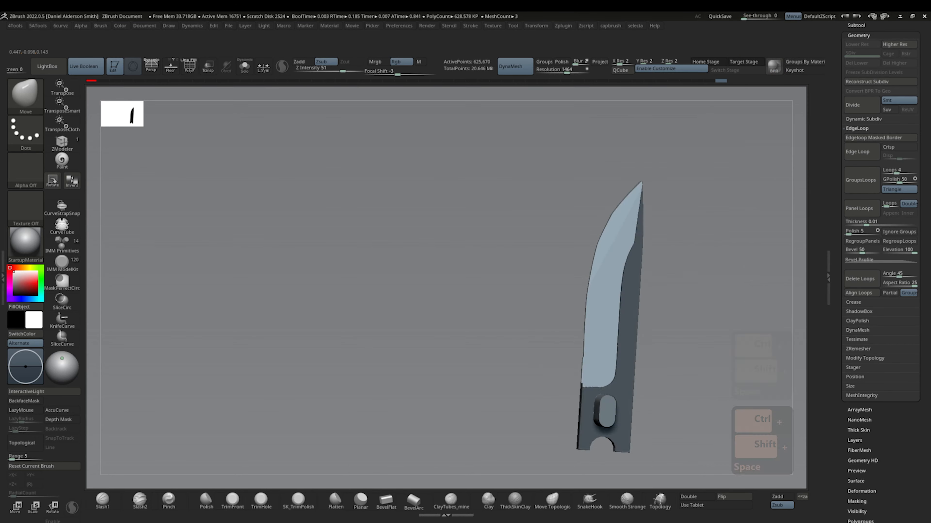
- Smooth the bevel's border near the heel, clip the cutting edge straight and clear the mask
right_drag(626, 364, 655, 372)
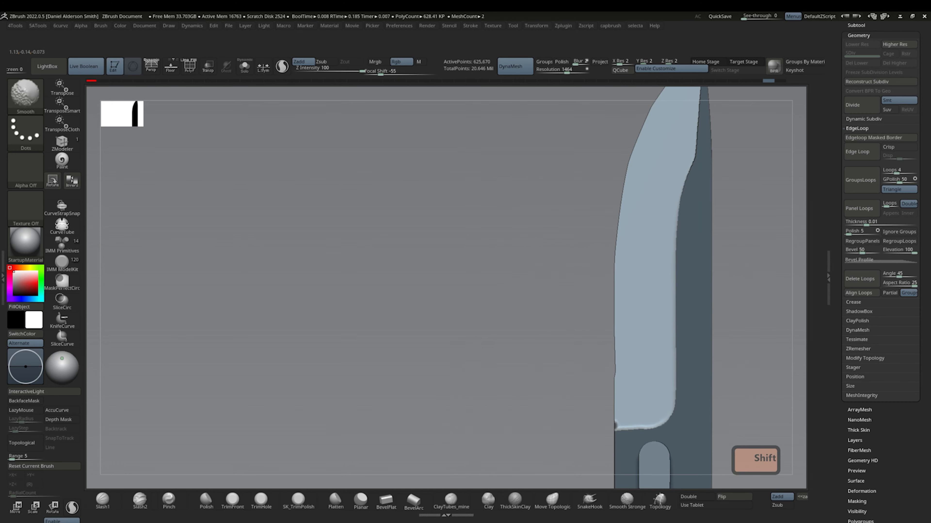
alt+right_drag(608, 329, 609, 273)
ctrl+shift+drag(594, 289, 594, 443)
alt+right_drag(561, 366, 569, 401)
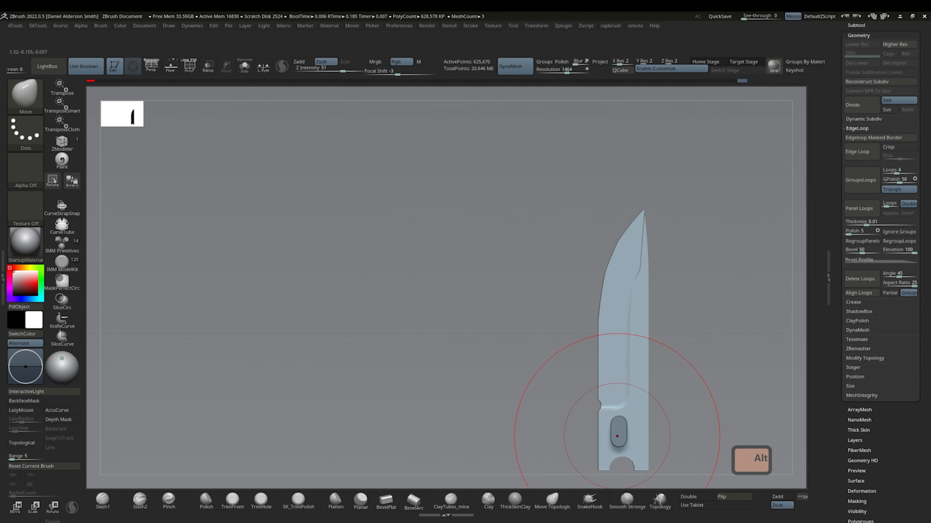
- Examine the blade's thickness edge-on where the pin passes through its slot
alt+right_drag(617, 436, 617, 473)
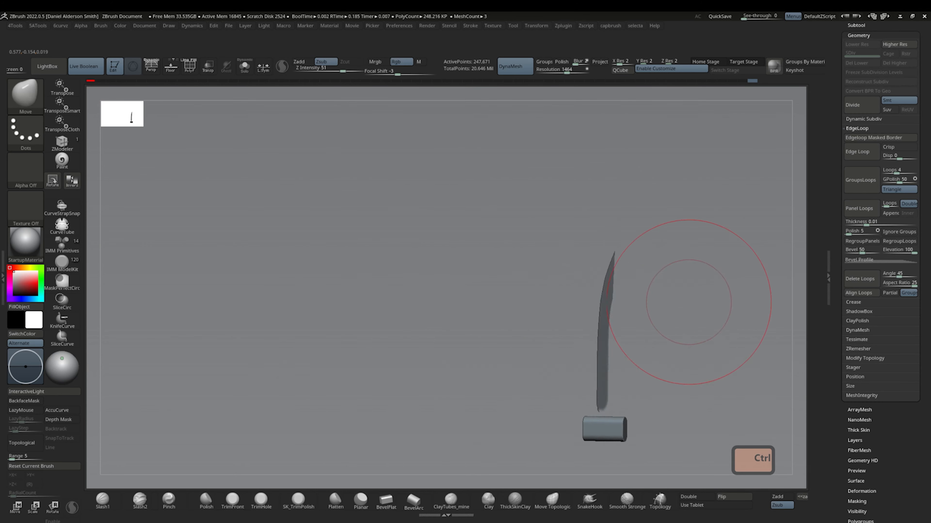
ctrl+drag(612, 298, 742, 229)
shift+right_drag(696, 293, 645, 294)
alt+right_drag(644, 330, 645, 370)
key(w)
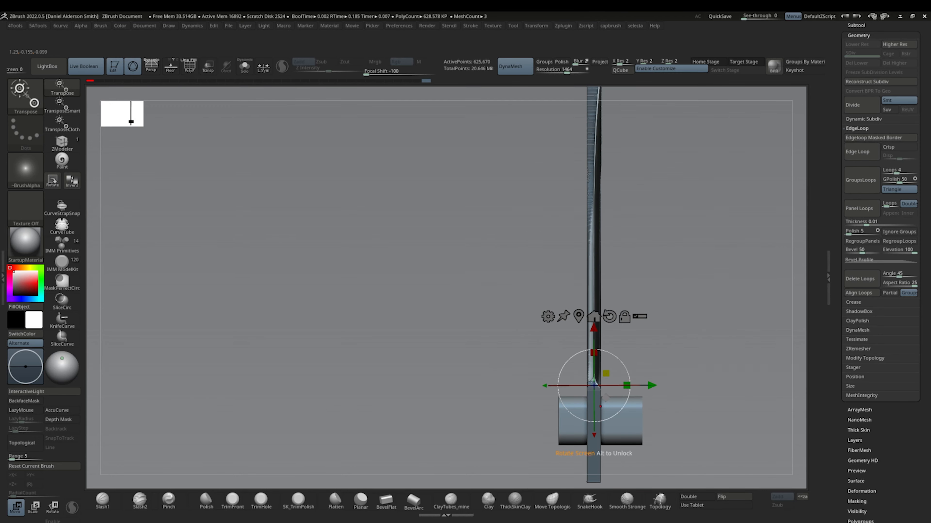
alt+right_drag(600, 406, 797, 446)
key(v)
key(space)
key(v)
key(v)
key(space)
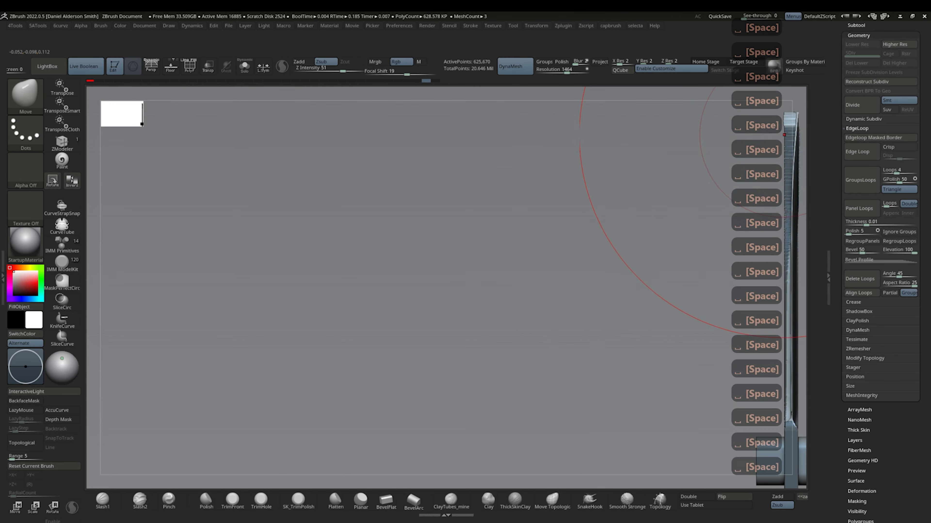
alt+right_drag(698, 177, 362, 174)
- Append a cube subtool, adjust it against the flat of the blade with the gizmo, and reselect the blade
click(856, 26)
click(892, 376)
click(592, 385)
alt+click(447, 235)
key(f)
key(w)
drag(479, 234, 450, 233)
mouse_move(483, 234)
mouse_down()
mouse_move(480, 223)
mouse_move(482, 234)
mouse_up()
drag(505, 234, 525, 234)
key(q)
alt+click(477, 279)
- Try a curved MaskCurve line beside the blade's spine near the tip
mouse_move(476, 270)
right_down()
mouse_move(521, 273)
mouse_move(476, 271)
right_up()
key(ctrl+shift+space)
mouse_move(469, 233)
ctrl+shift+mouse_down()
mouse_move(470, 208)
mouse_move(477, 276)
ctrl+shift+mouse_up()
right_drag(478, 272, 509, 245)
mouse_move(510, 245)
alt+right_down()
mouse_move(520, 233)
mouse_move(491, 234)
alt+right_up()
ctrl+shift+drag(504, 171, 515, 255)
right_drag(515, 254, 539, 266)
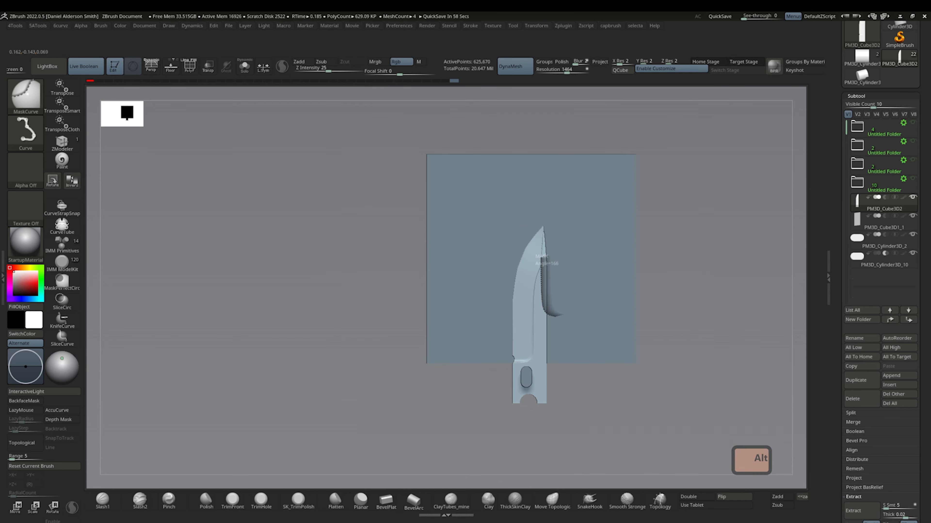
key(ctrl+z)
- Mask the blade with MaskCurve so that only a strip along the spine near the tip remains unmasked
ctrl+right_drag(563, 316, 532, 206)
ctrl+drag(531, 205, 555, 362)
ctrl+right_drag(555, 362, 527, 283)
key(ctrl+z)
ctrl+drag(526, 284, 562, 429)
ctrl+right_drag(563, 429, 521, 154)
ctrl+drag(519, 152, 531, 299)
ctrl+click(587, 274)
- Taper the unmasked spine strip into a false edge with several ClipCurve cuts in edge view
shift+right_drag(586, 275, 559, 254)
ctrl+shift+drag(528, 174, 552, 366)
mouse_move(553, 367)
right_down()
mouse_move(601, 367)
mouse_move(581, 282)
right_up()
ctrl+shift+drag(573, 238, 569, 374)
shift+right_drag(569, 373, 580, 263)
mouse_move(580, 263)
ctrl+shift+mouse_down()
mouse_move(587, 342)
mouse_move(588, 303)
ctrl+shift+mouse_up()
ctrl+right_drag(587, 302, 566, 221)
ctrl+shift+drag(588, 469, 589, 467)
alt+right_drag(589, 467, 571, 396)
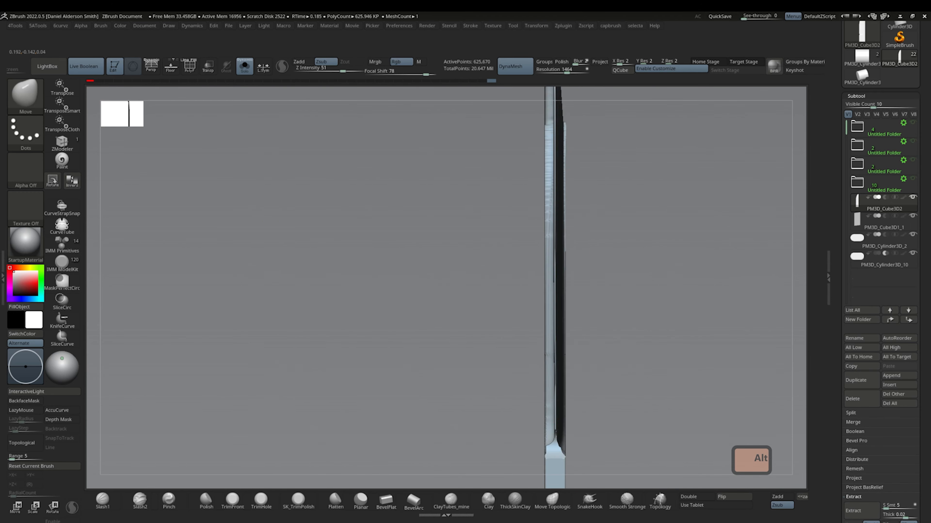
- Undo the last clip on the spine's false edge and switch to the HistoryRecall brush
ctrl+shift+drag(562, 287, 564, 314)
right_drag(564, 314, 546, 317)
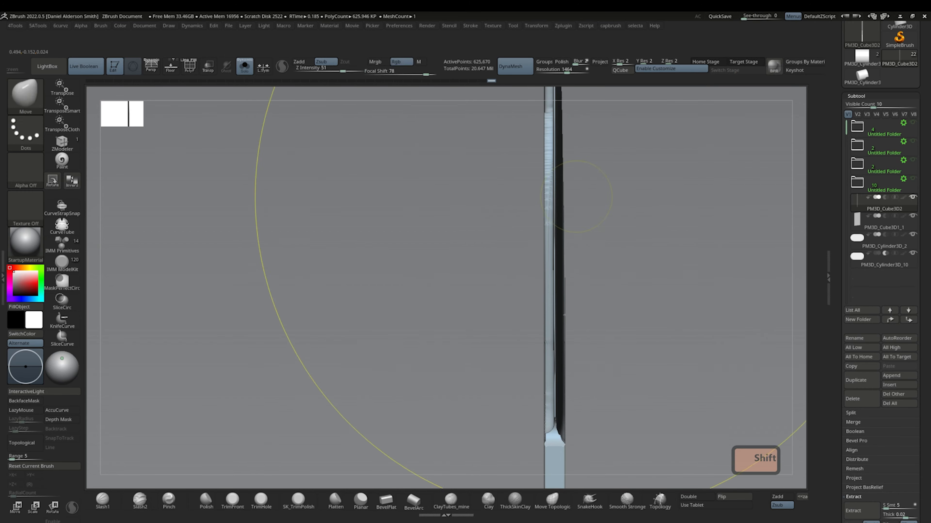
right_drag(576, 197, 484, 87)
key(ctrl+z)
key(b)
key(h)
key(r)
key(ctrl+z)
key(space)
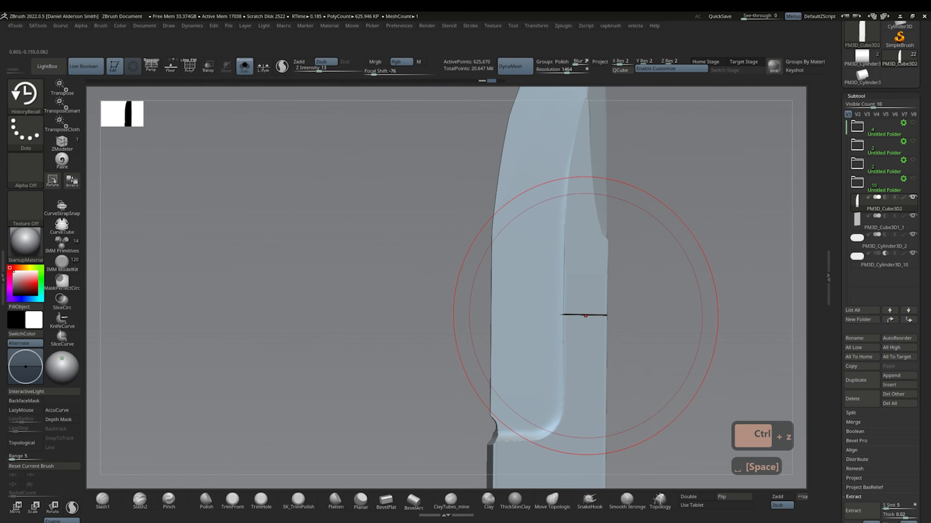
- Clip the blade near its tip in edge view and straighten the spine with ClipCurve
alt+right_drag(585, 316, 579, 323)
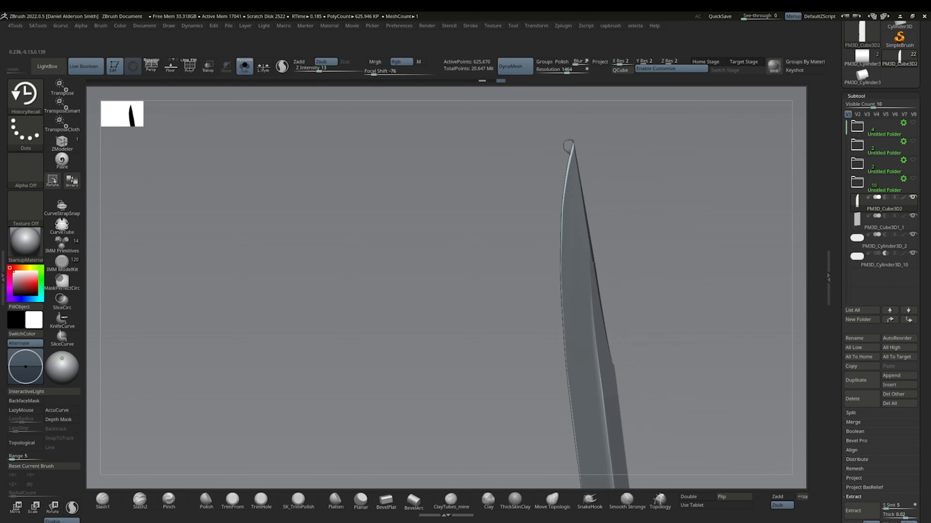
ctrl+shift+drag(564, 159, 639, 405)
shift+right_drag(640, 405, 663, 330)
ctrl+shift+drag(642, 172, 649, 259)
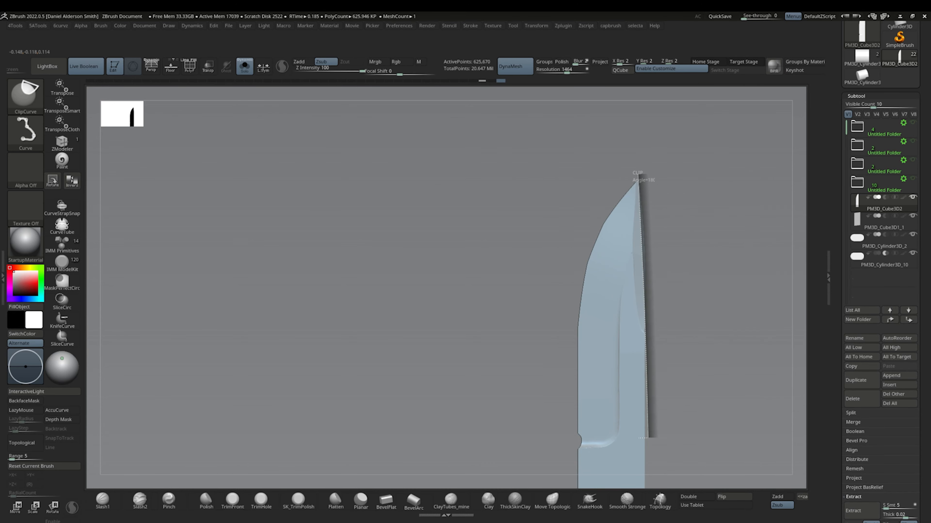
- Mark off the false edge along the spine near the tip with MaskCurve
key(b)
right_drag(659, 279, 587, 297)
ctrl+drag(585, 296, 585, 116)
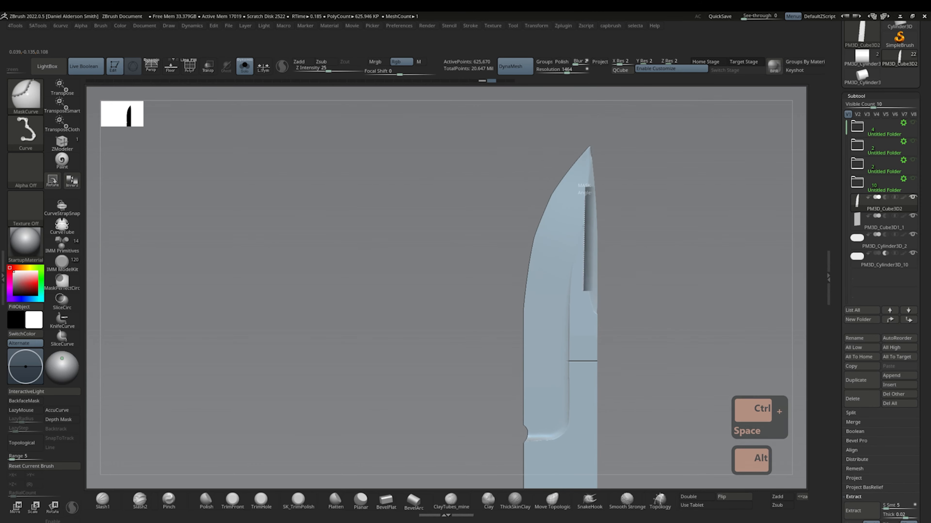
ctrl+drag(585, 188, 585, 176)
- Thin the false edge toward the tip by clipping it edge-on with ClipCurve
right_drag(623, 279, 586, 286)
ctrl+shift+drag(585, 287, 589, 230)
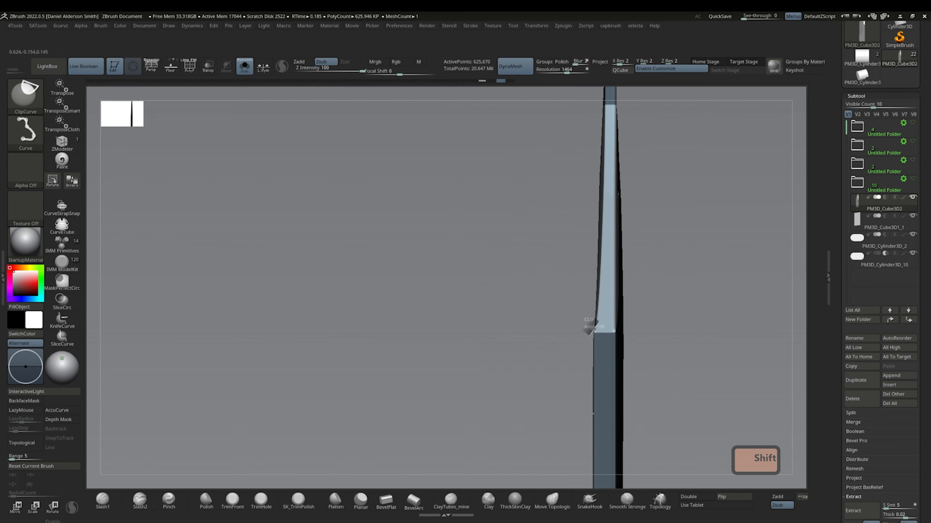
ctrl+shift+drag(608, 91, 609, 87)
mouse_move(660, 205)
right_down()
mouse_move(571, 208)
mouse_move(601, 177)
mouse_move(652, 183)
right_up()
ctrl+shift+drag(609, 265, 600, 121)
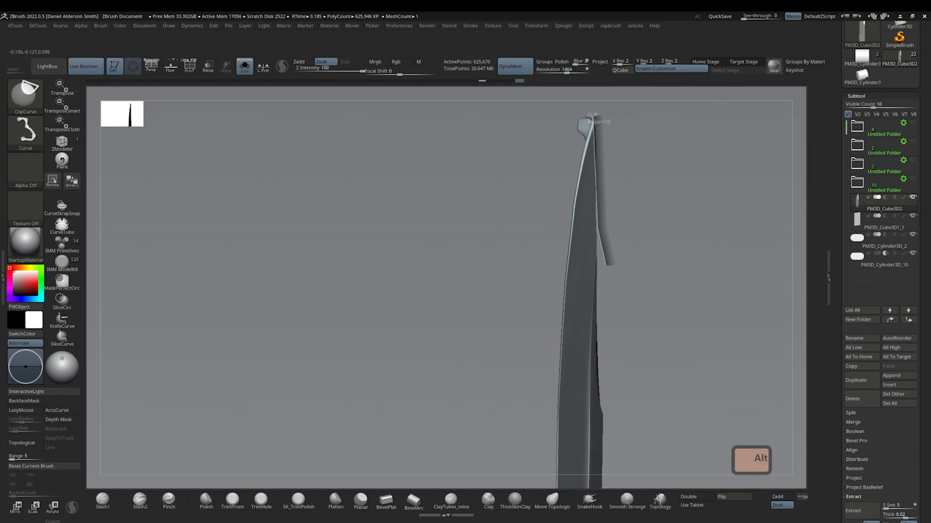
- Try further ClipCurve cuts along the blade's tip from the edge view
right_drag(653, 220, 593, 224)
ctrl+shift+drag(577, 316, 598, 110)
right_drag(652, 256, 584, 270)
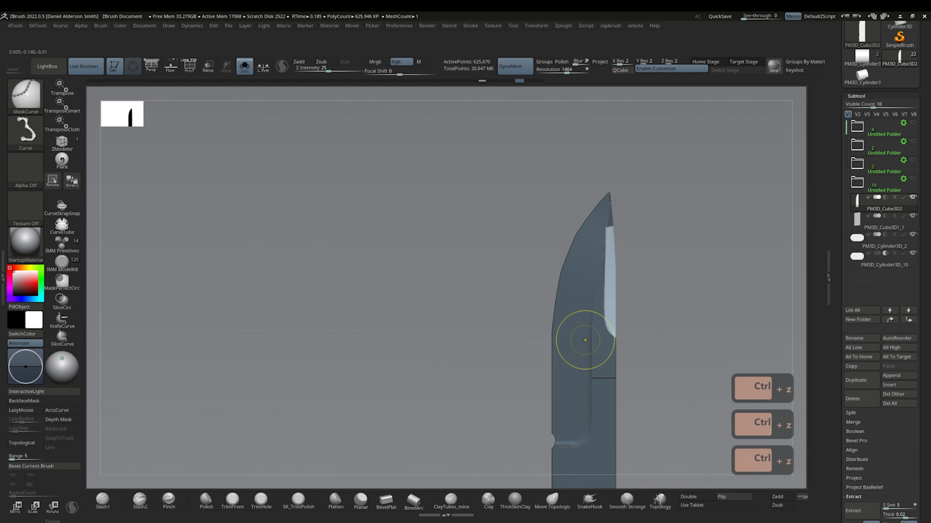
ctrl+shift+drag(577, 189, 577, 180)
mouse_move(652, 228)
shift+right_down()
mouse_move(580, 229)
mouse_move(582, 260)
shift+right_up()
key(ctrl+z)
- Mask along the false edge's border and taper its side with a curved ClipCurve cut in edge view
alt+drag(594, 310, 624, 348)
alt+right_drag(628, 352, 621, 315)
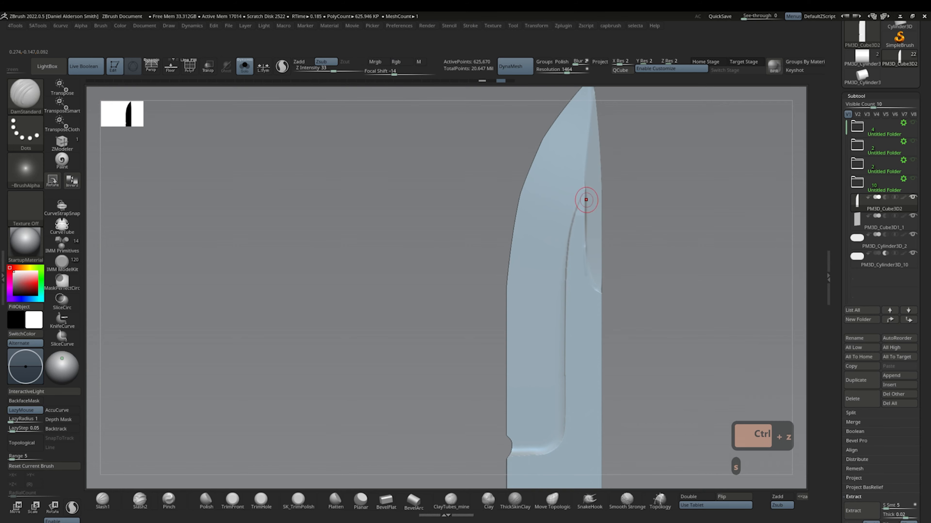
ctrl+drag(590, 156, 585, 181)
alt+drag(623, 235, 585, 137)
mouse_move(531, 263)
alt+mouse_down()
mouse_move(552, 318)
mouse_move(542, 383)
mouse_move(555, 125)
alt+mouse_up()
mouse_move(540, 316)
mouse_down()
mouse_move(525, 321)
mouse_move(541, 370)
mouse_up()
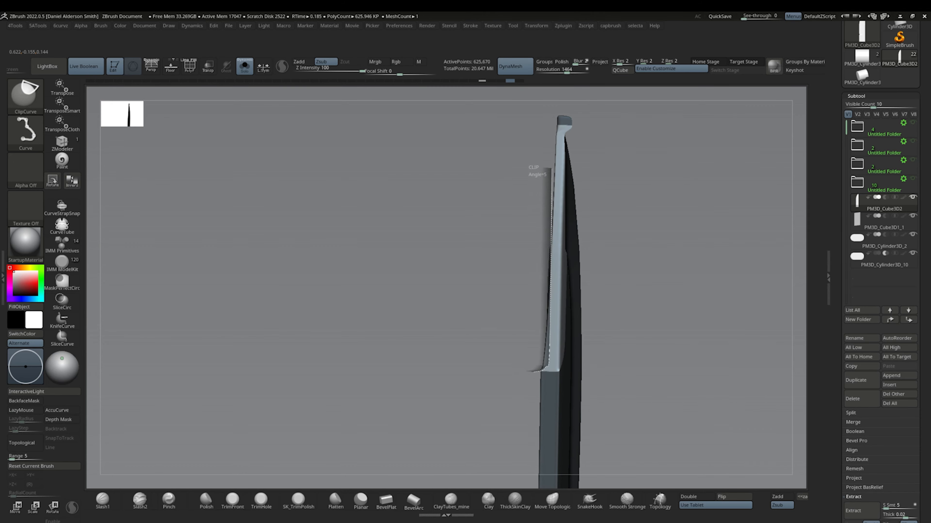
ctrl+shift+drag(555, 139, 555, 129)
- Try another ClipCurve cut along the false edge's side and undo it
drag(488, 315, 530, 326)
key(ctrl+z)
key(ctrl+z)
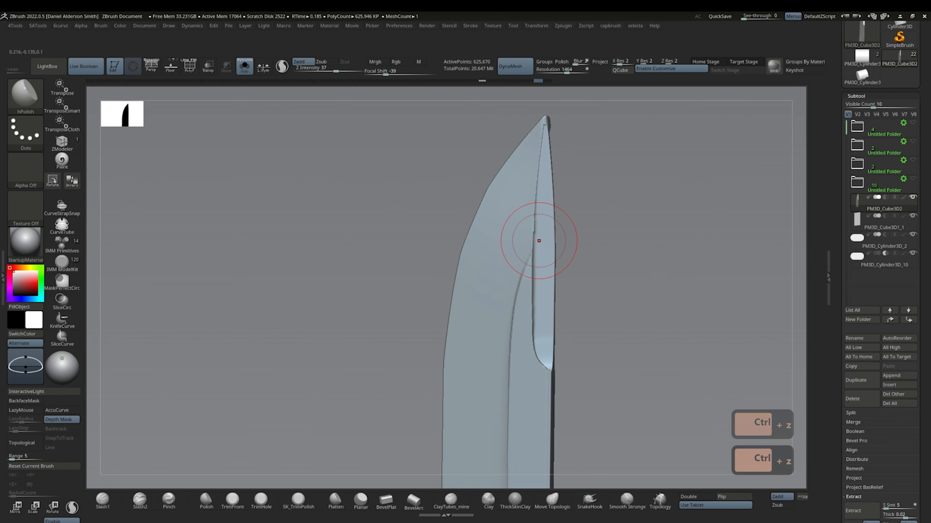
key(ctrl+shift+z)
shift+drag(476, 275, 551, 275)
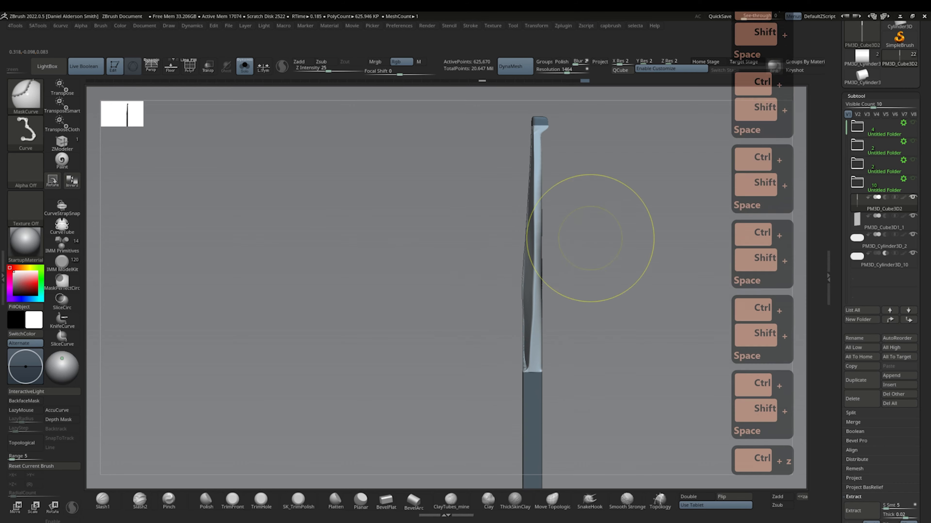
ctrl+shift+drag(515, 370, 532, 98)
key(ctrl+z)
key(ctrl+z)
- Clip the blade's side flat along its length with straight ClipCurve lines in edge view
mouse_move(476, 289)
mouse_down()
mouse_move(542, 290)
mouse_move(527, 237)
mouse_up()
ctrl+shift+drag(542, 112, 541, 490)
alt+drag(476, 275, 450, 282)
ctrl+shift+drag(514, 112, 514, 489)
mouse_move(571, 294)
shift+mouse_down()
mouse_move(498, 357)
mouse_move(519, 426)
shift+mouse_up()
ctrl+shift+drag(519, 426, 519, 180)
mouse_move(542, 367)
alt+mouse_down()
mouse_move(575, 252)
mouse_move(572, 293)
alt+mouse_up()
ctrl+drag(504, 218, 513, 312)
ctrl+click(575, 301)
shift+drag(571, 299, 542, 249)
- Try to mirror the blade across its thickness
key(4)
key(w)
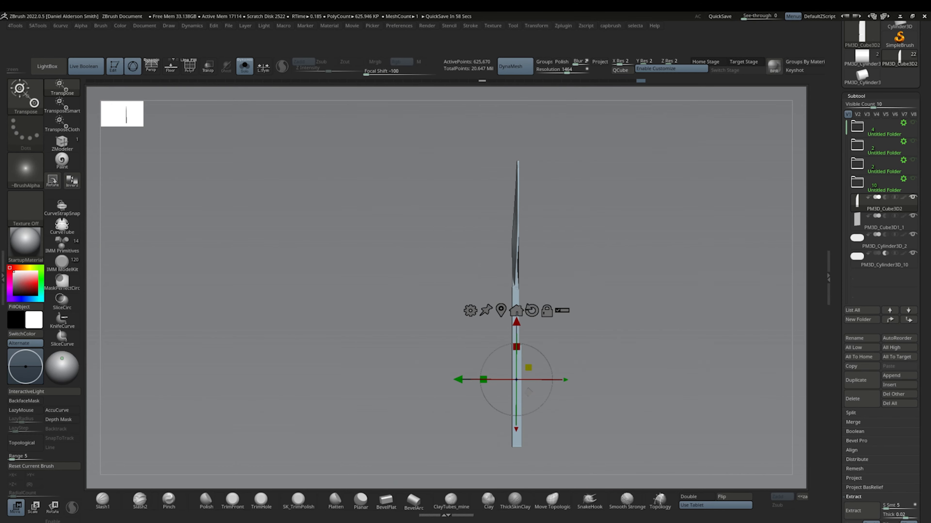
key(4)
click(351, 98)
click(318, 100)
shift+drag(422, 264, 549, 263)
key(ctrl+z)
key(4)
drag(638, 264, 593, 262)
click(587, 100)
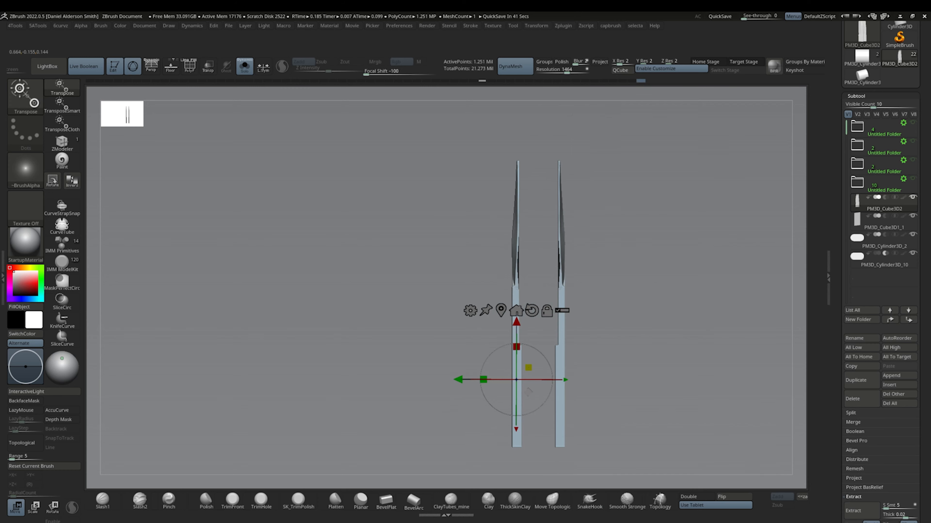
- Retry the blade's mirror and try clipping along its curved cutting edge
key(4)
click(320, 101)
shift+drag(403, 264, 550, 264)
key(q)
alt+drag(586, 315, 598, 254)
ctrl+shift+drag(490, 290, 483, 389)
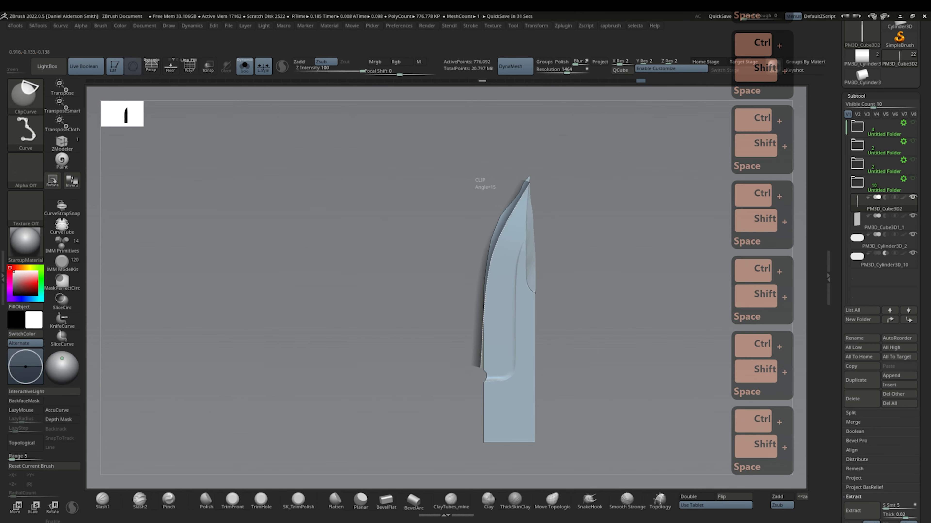
key(ctrl+z)
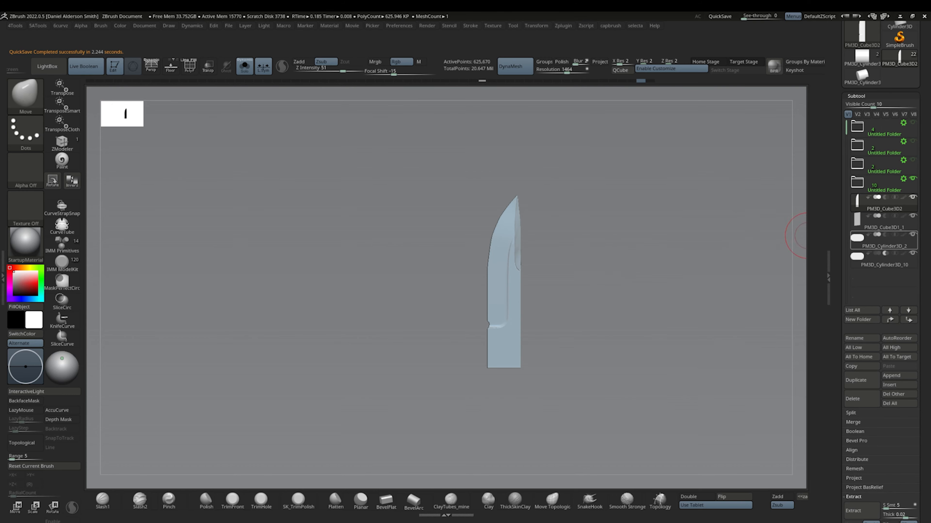
- Group the blade and its cutter subtools in a new folder and turn on the folder's Transpose Set
click(862, 319)
click(912, 235)
click(903, 197)
click(859, 195)
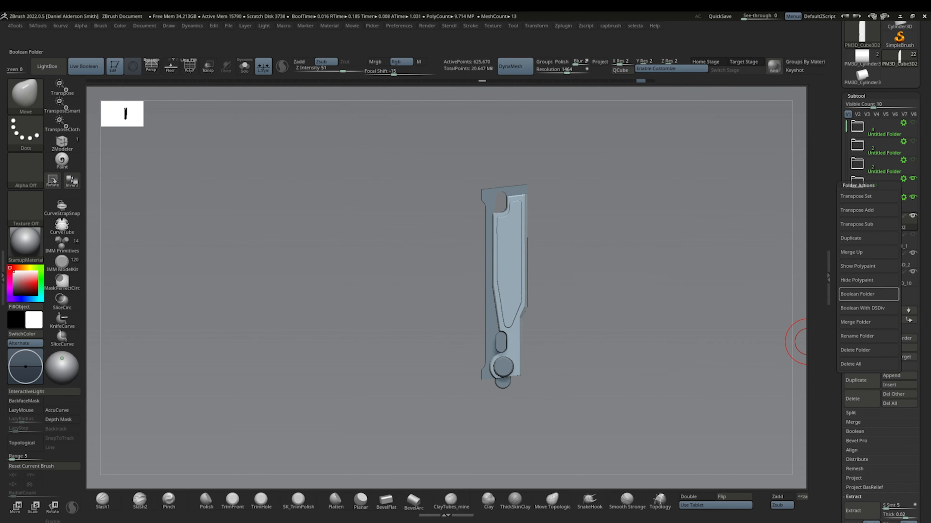
- Move the blade folder lengthwise so the blade extends from the handle's slotted front end
drag(508, 306, 508, 136)
drag(641, 312, 586, 256)
key(ctrl+z)
key(ctrl+z)
key(w)
mouse_move(587, 312)
shift+mouse_down()
mouse_move(513, 349)
mouse_move(532, 385)
shift+mouse_up()
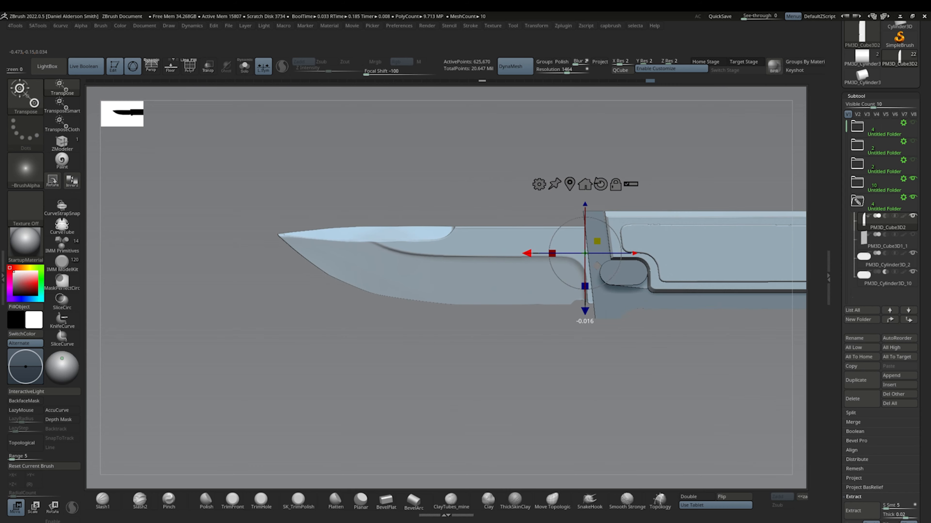
drag(525, 253, 495, 254)
key(q)
alt+drag(543, 313, 379, 271)
key(w)
drag(328, 303, 308, 303)
- Clip the blade's spine down toward the tip with ClipCurve
key(q)
alt+drag(367, 359, 366, 407)
ctrl+shift+drag(532, 256, 309, 271)
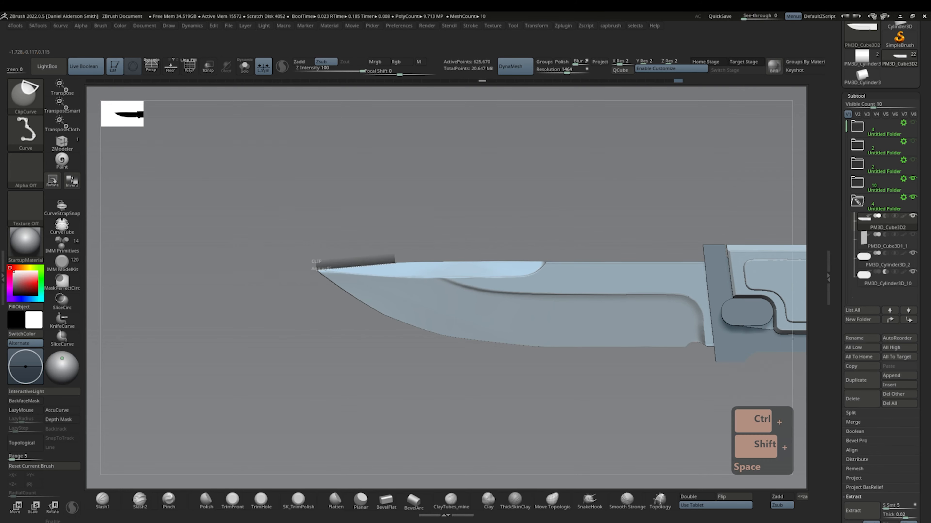
mouse_move(480, 366)
alt+mouse_down()
mouse_move(486, 323)
mouse_move(571, 330)
alt+mouse_up()
mouse_move(385, 367)
alt+mouse_down()
mouse_move(383, 458)
mouse_move(454, 440)
alt+mouse_up()
- Flatten the false edge near the blade's tip with the Planar brush
key(ctrl+z)
key(space)
mouse_move(330, 329)
mouse_down()
mouse_move(403, 315)
mouse_move(330, 422)
mouse_up()
alt+drag(330, 147, 190, 244)
key(ctrl+z)
drag(532, 271, 470, 287)
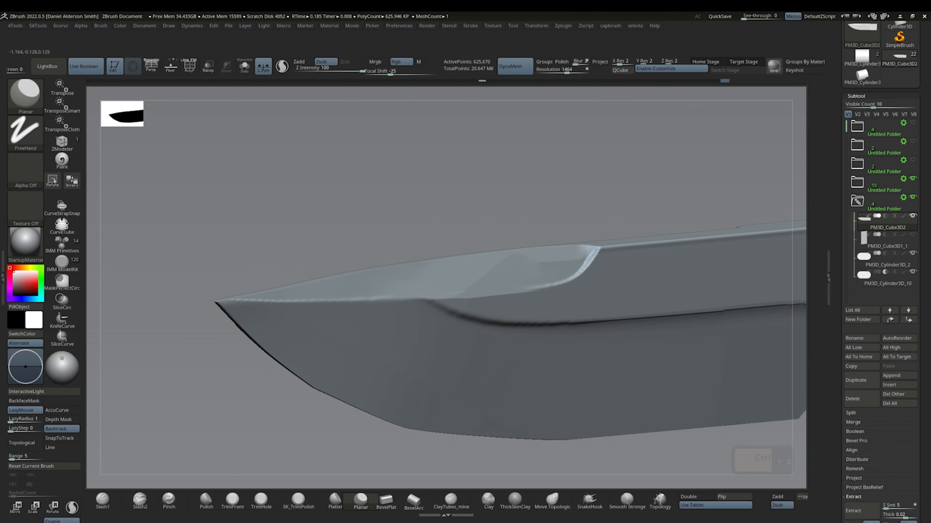
- Examine how the blade sits in the handle's slot from the front and from above
drag(293, 440, 315, 421)
alt+drag(315, 421, 322, 374)
key(space)
shift+drag(396, 432, 488, 429)
alt+drag(487, 429, 431, 370)
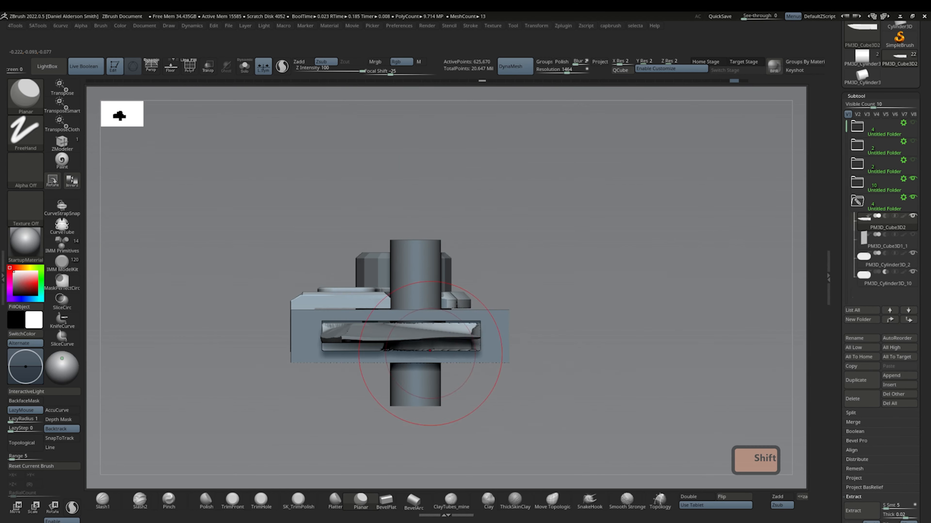
key(ctrl+space)
drag(367, 422, 389, 477)
drag(256, 421, 279, 381)
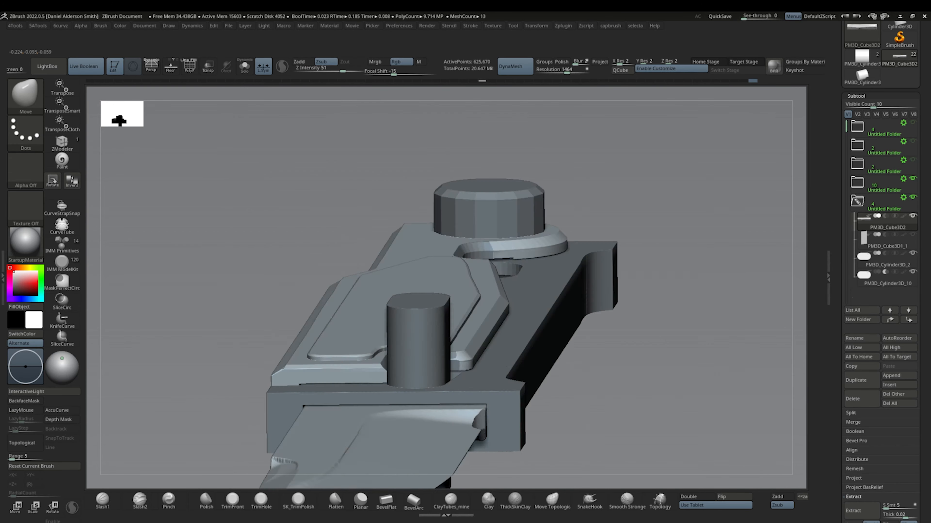
alt+drag(220, 404, 451, 305)
- Switch the material to MAH_Shiny and view the blade together with the handle
click(336, 500)
key(ctrl+z)
drag(367, 330, 281, 229)
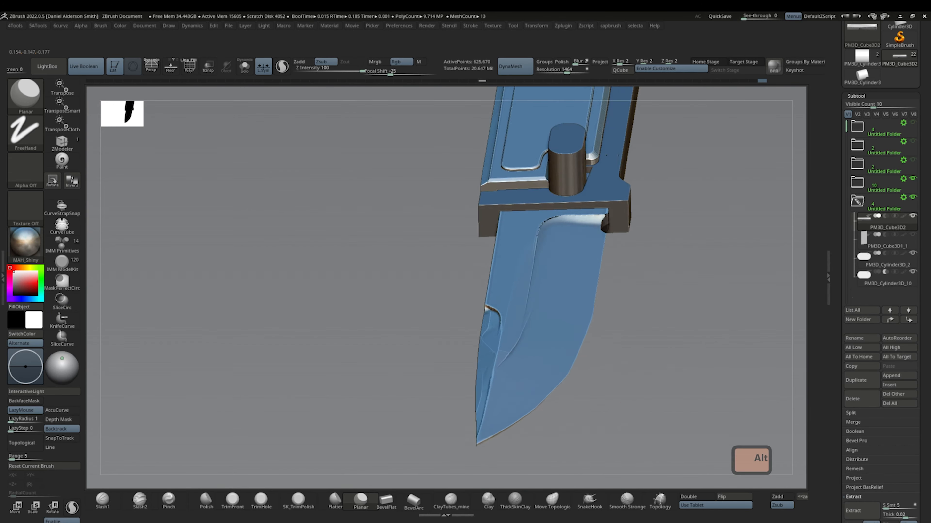
drag(440, 367, 534, 326)
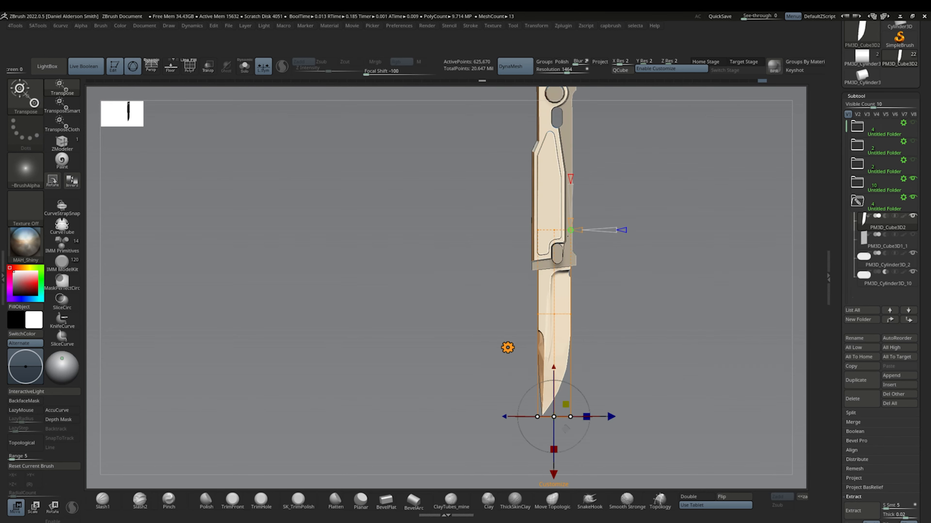
- Redo the recent blade edits and clip the blade's side down toward its cutting edge
key(ctrl+shift+z)
key(ctrl+shift+z)
key(ctrl+shift+z)
ctrl+shift+drag(635, 131, 553, 100)
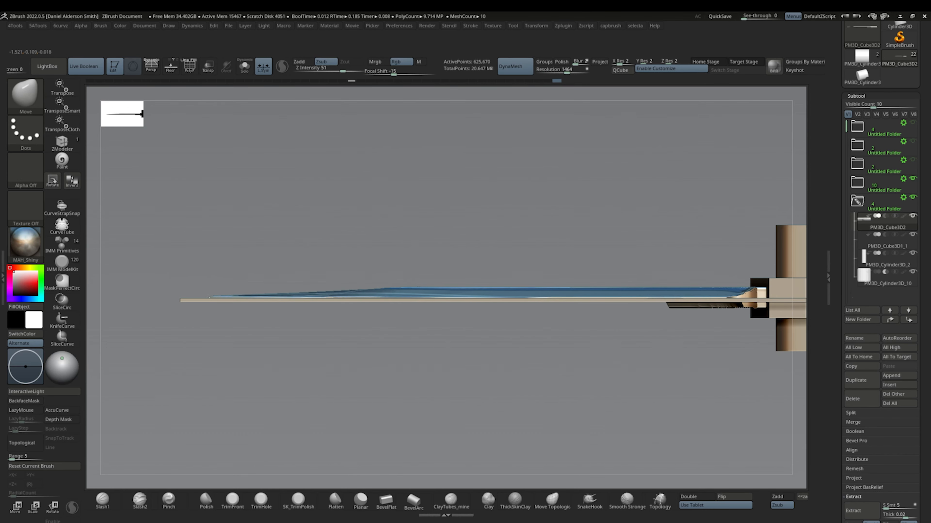
ctrl+shift+drag(408, 274, 389, 284)
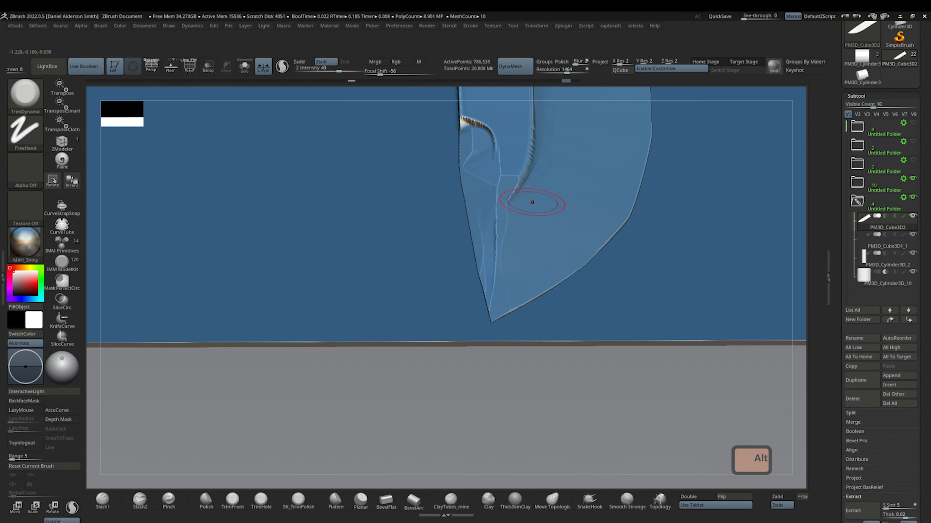
- Undo the brush strokes made where the bevel ends beside the false edge
key(space)
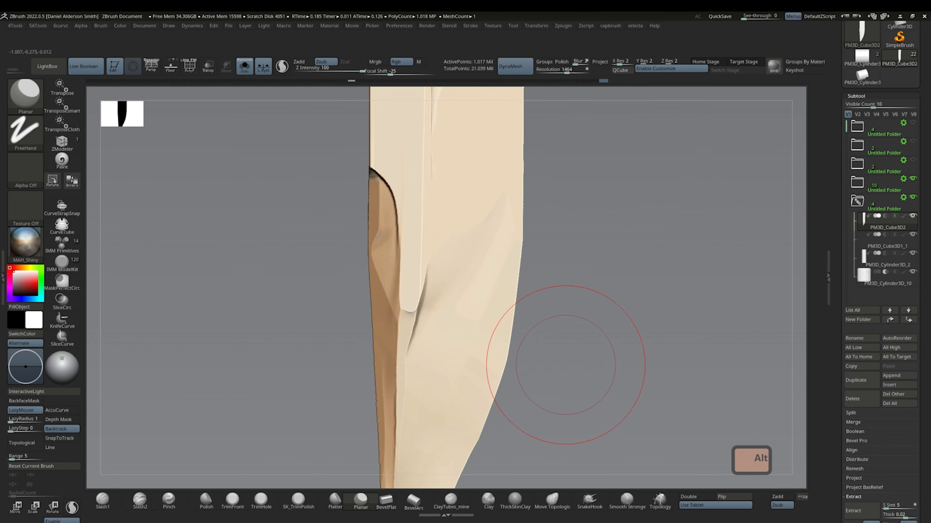
key(ctrl+z)
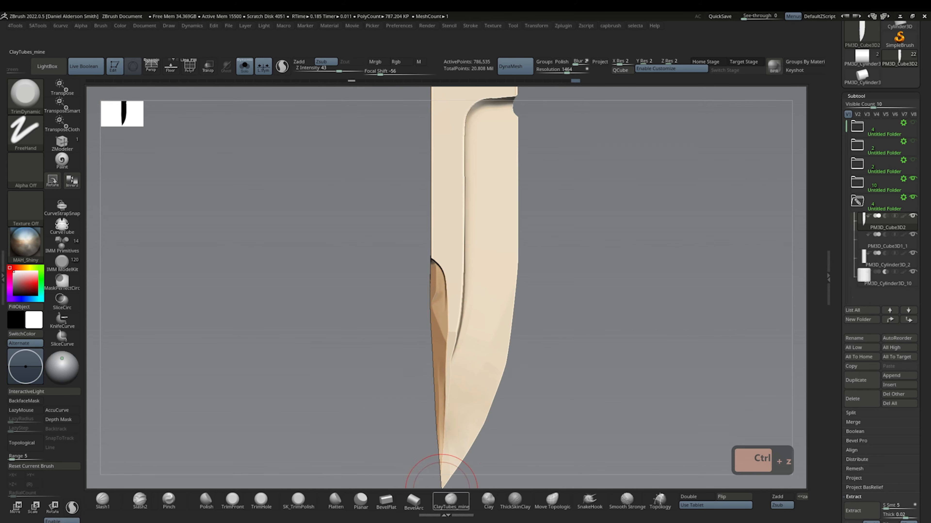
key(ctrl+z)
key(ctrl+z)
key(ctrl+z)
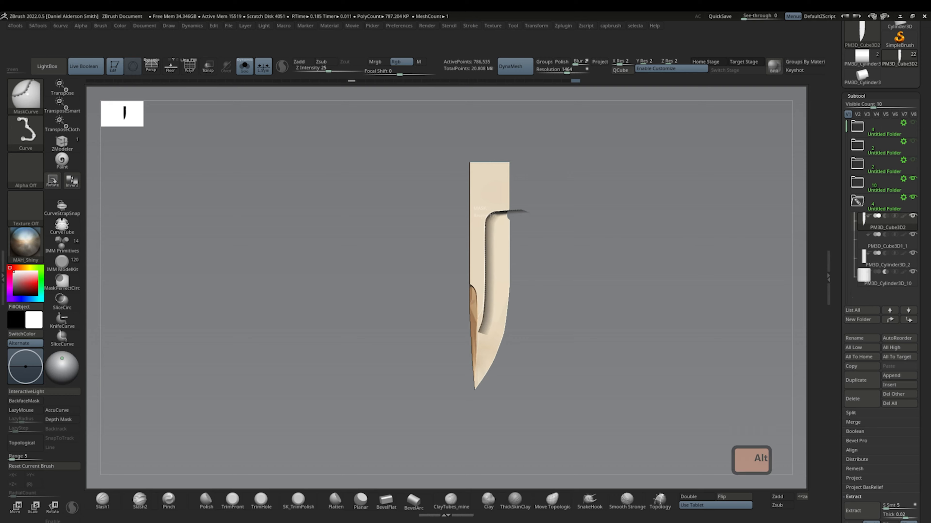
- Mask the blade's cutting bevel with a MaskCurve that follows its inner border
key(shift+f)
ctrl+shift+click(509, 379)
ctrl+click(544, 374)
ctrl+shift+click(545, 373)
key(shift+f)
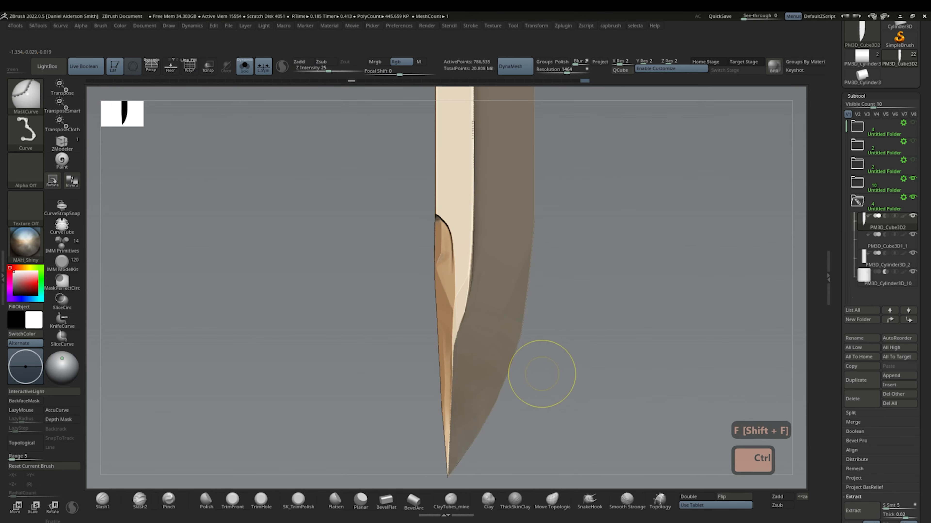
ctrl+drag(420, 207, 580, 258)
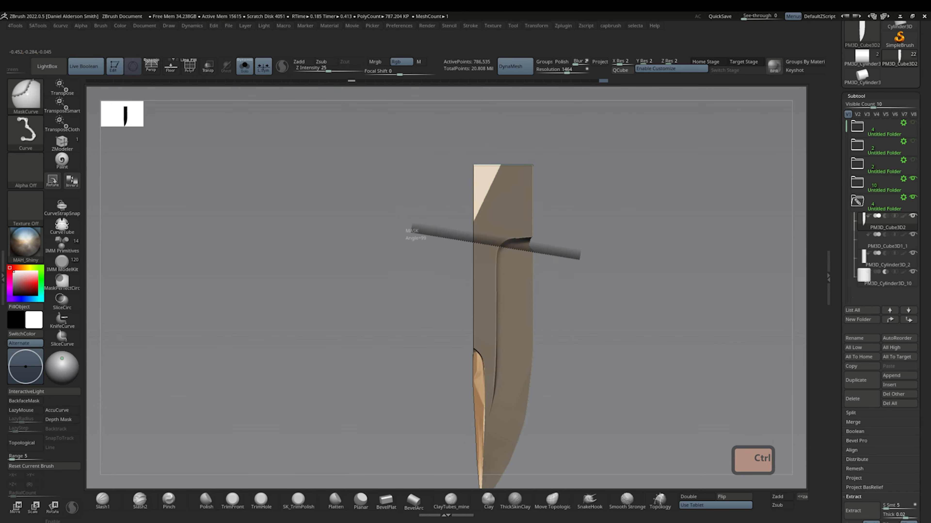
- Assign separate polygroups to the blade's flat and its cutting bevel
key(4)
drag(921, 366, 922, 285)
key(space)
key(ctrl+w)
key(shift+f)
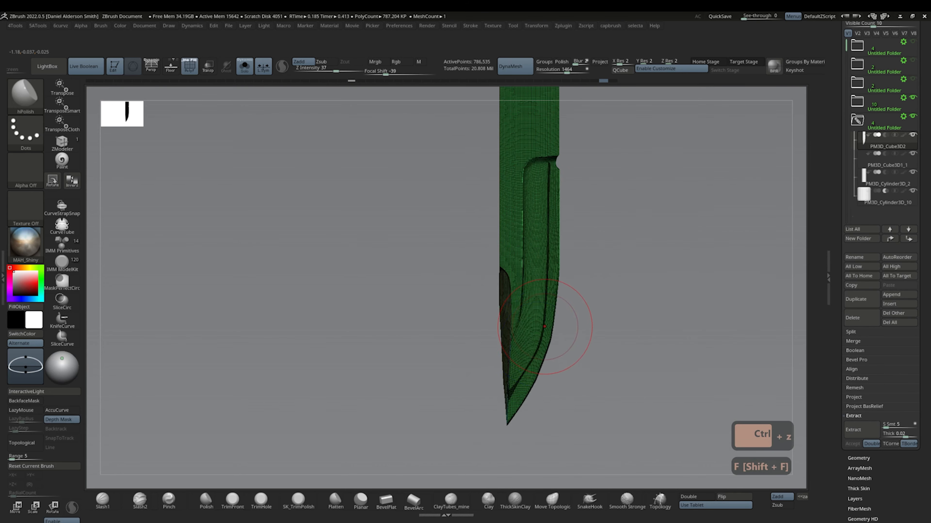
alt+drag(565, 332, 513, 363)
ctrl+shift+click(484, 311)
key(ctrl+w)
ctrl+shift+click(505, 366)
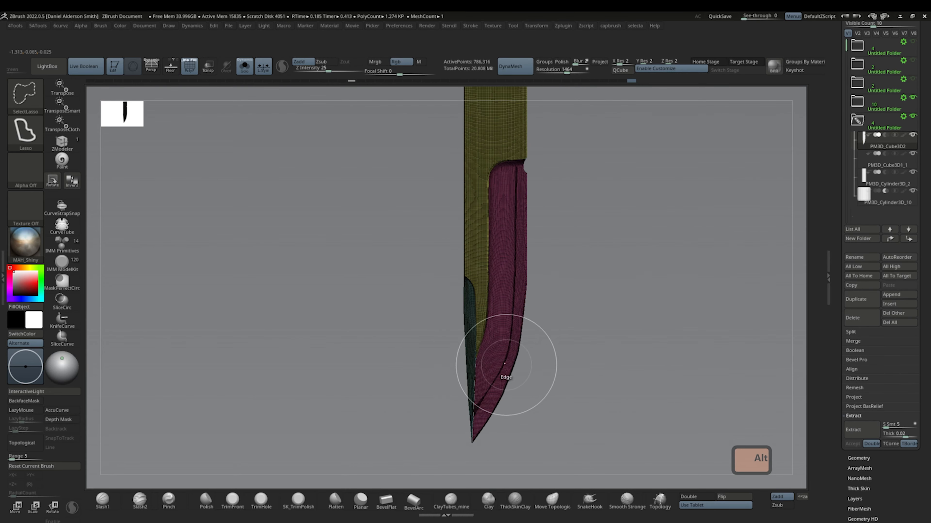
- Isolate the false edge, give it its own polygroup and bring the whole blade back into view
ctrl+shift+click(470, 312)
key(ctrl+w)
ctrl+shift+click(534, 297)
key(shift+f)
ctrl+shift+click(472, 316)
ctrl+shift+click(429, 341)
- Smooth the false edge along its border with the blade's flat
mouse_move(463, 304)
mouse_down()
mouse_move(474, 326)
mouse_move(505, 308)
mouse_move(426, 239)
mouse_move(432, 234)
mouse_move(403, 440)
mouse_move(391, 457)
mouse_move(411, 245)
mouse_move(437, 276)
mouse_move(430, 303)
mouse_move(447, 363)
mouse_up()
mouse_move(477, 276)
shift+mouse_down()
mouse_move(486, 264)
mouse_move(488, 273)
shift+mouse_up()
key(shift+f)
key(shift+f)
key(shift+f)
mouse_move(489, 273)
ctrl+right_down()
mouse_move(506, 272)
mouse_move(549, 188)
mouse_move(570, 222)
mouse_move(514, 236)
ctrl+right_up()
key(shift+f)
key(space)
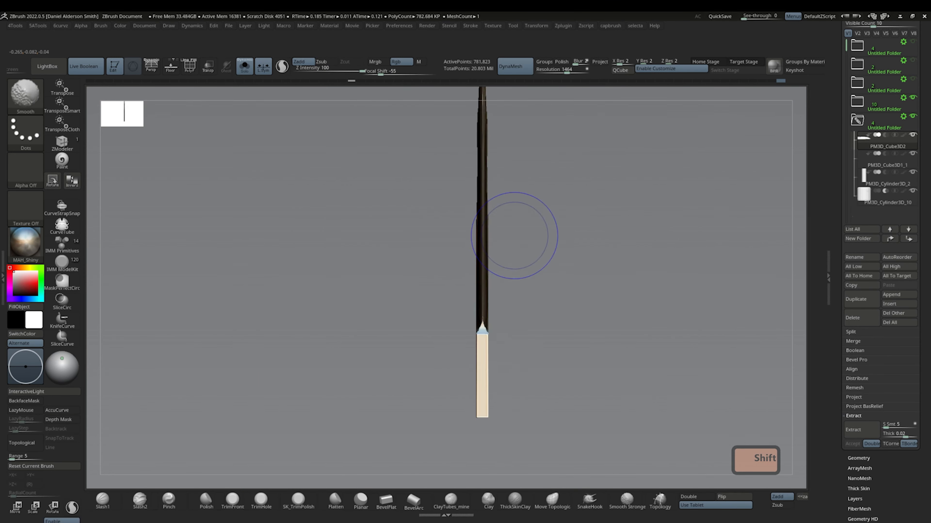
- Clip the blade's side along its length in the edge-on view to refine its taper toward the tip
key(ctrl+shift+space)
ctrl+shift+drag(500, 411, 499, 415)
mouse_move(565, 330)
right_down()
mouse_move(487, 324)
mouse_move(543, 319)
right_up()
key(ctrl+shift+space)
ctrl+shift+drag(476, 183, 476, 343)
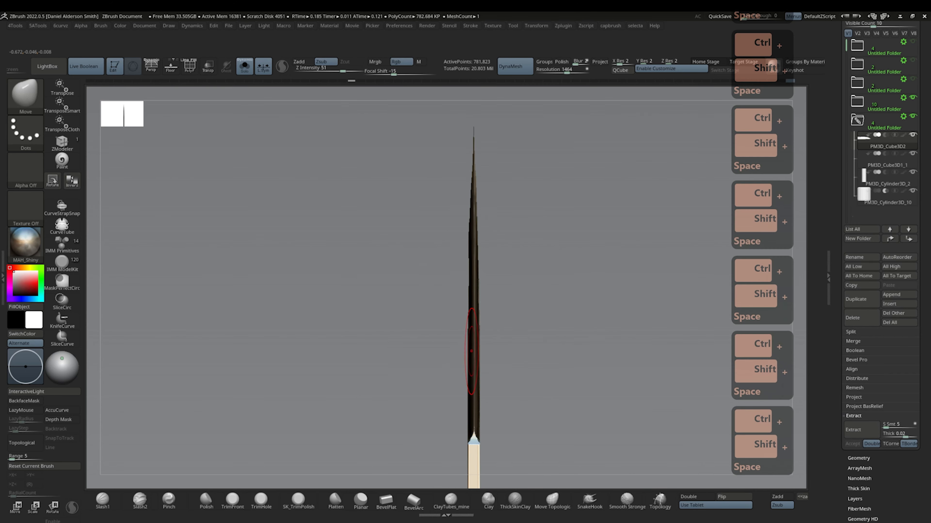
- Try to flatten the bevel near the blade's tip with the Planar brush
shift+right_drag(474, 343, 457, 240)
key(space)
click(462, 238)
key(ctrl+z)
key(ctrl+z)
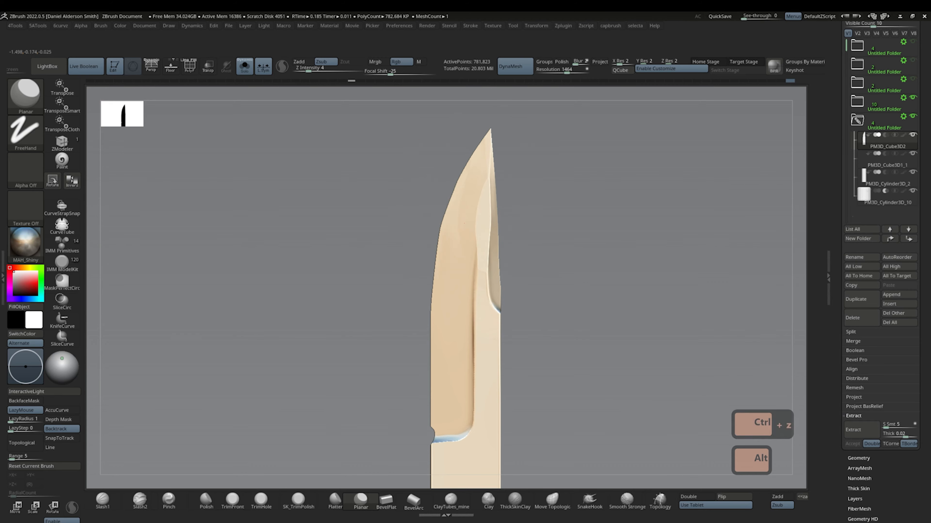
- Try to clip the spine from the start of the false edge up to the tip
right_drag(498, 244, 504, 293)
ctrl+shift+drag(506, 315, 502, 126)
key(ctrl+z)
shift+right_drag(502, 126, 513, 250)
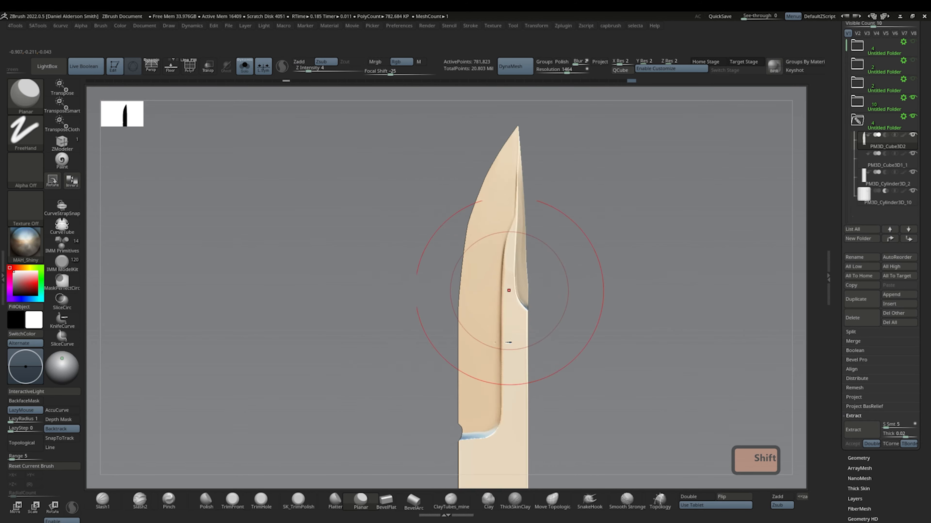
- Try to even out the bevel border halfway along the blade
ctrl+right_drag(508, 291, 517, 334)
alt+right_drag(517, 450, 517, 329)
key(ctrl+z)
key(ctrl+z)
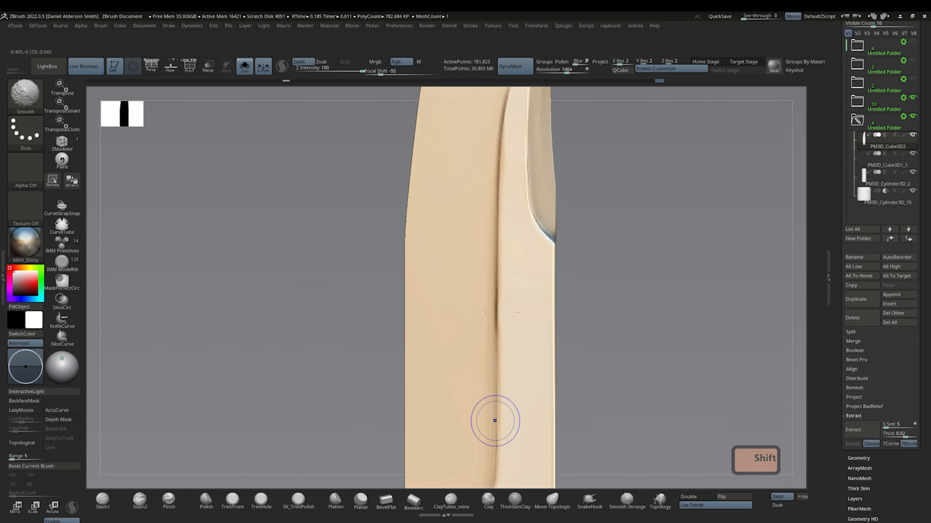
- Adjust the bevel border with the Move brush and clip the blade's curved cutting edge to a clean arc with ClipCurve
ctrl+right_drag(494, 421, 486, 404)
key(b)
key(m)
key(v)
alt+right_drag(525, 236, 509, 316)
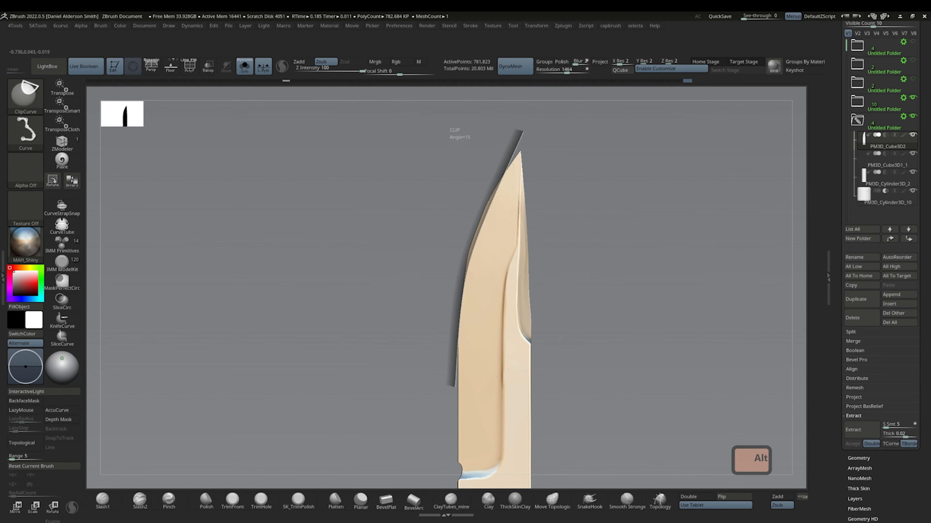
ctrl+shift+drag(523, 131, 620, 96)
- Reshape the bevel's end near the tip with the Move brush
ctrl+right_drag(465, 323, 461, 304)
key(b)
key(m)
key(v)
mouse_move(479, 246)
alt+right_down()
mouse_move(512, 210)
mouse_move(477, 213)
mouse_move(465, 245)
mouse_move(436, 216)
mouse_move(482, 216)
alt+right_up()
click(360, 500)
key(ctrl+z)
- Flatten the area where the bevel meets the false edge with the Planar brush and smooth it
key(space)
drag(481, 215, 477, 215)
drag(467, 206, 464, 162)
key(ctrl+z)
mouse_move(476, 191)
right_down()
mouse_move(469, 164)
mouse_move(471, 220)
right_up()
drag(471, 212, 477, 182)
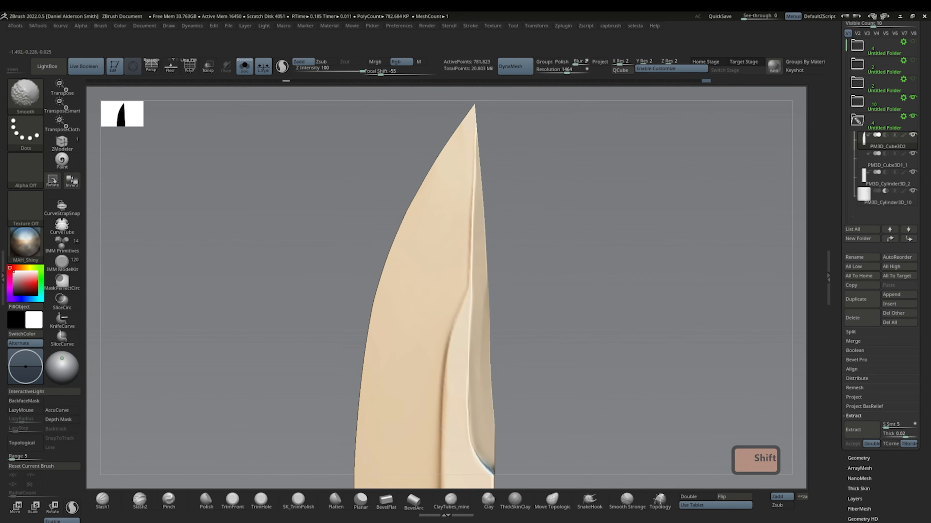
- Rework the false-edge side of the blade with the Move brush and delete its hidden geometry
alt+right_drag(473, 294, 509, 180)
key(space)
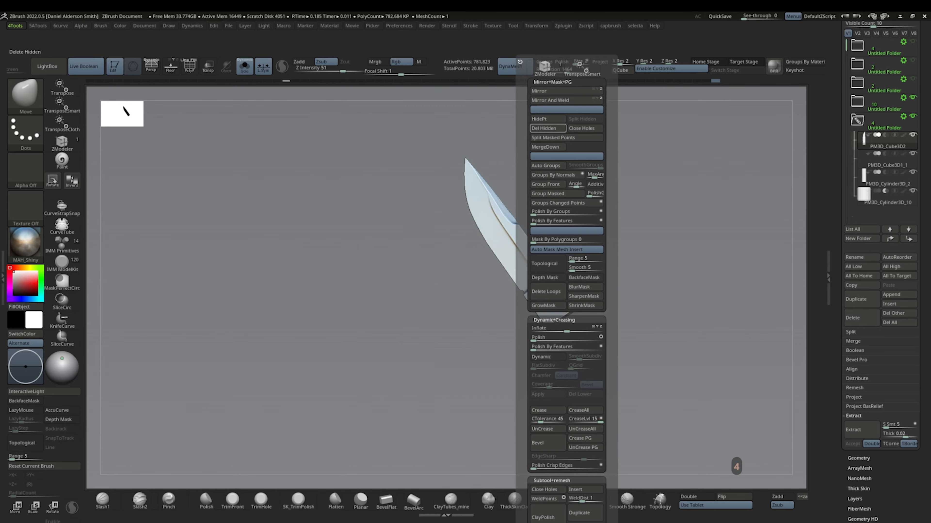
key(ctrl+z)
alt+right_drag(528, 249, 503, 141)
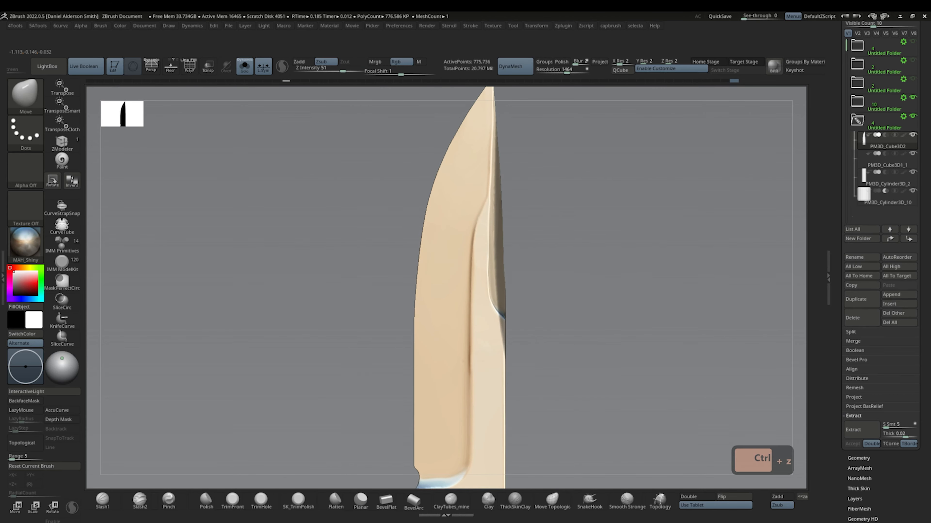
- Try to clip the spine just below the false edge with ClipCurve
alt+right_drag(502, 253, 496, 274)
key(space)
drag(496, 274, 495, 273)
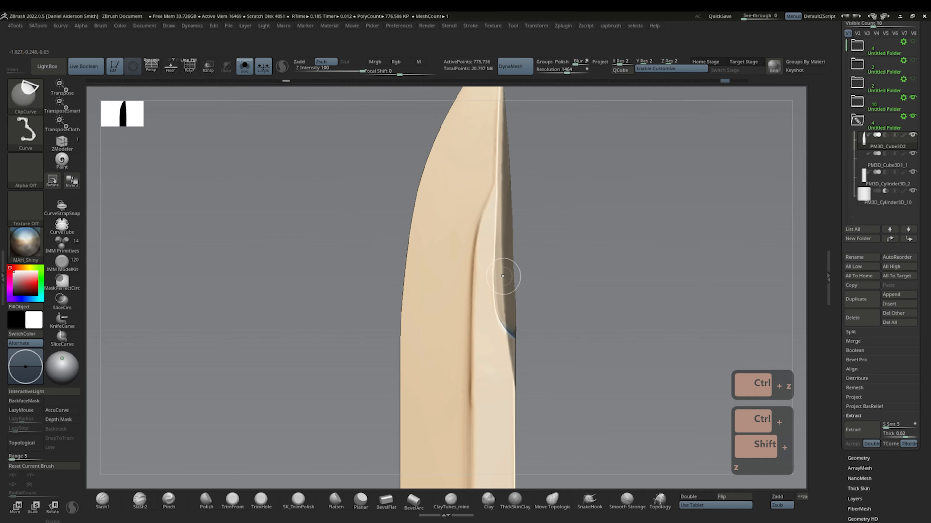
mouse_move(502, 276)
right_down()
mouse_move(495, 250)
mouse_move(531, 271)
right_up()
key(ctrl+z)
key(ctrl+z)
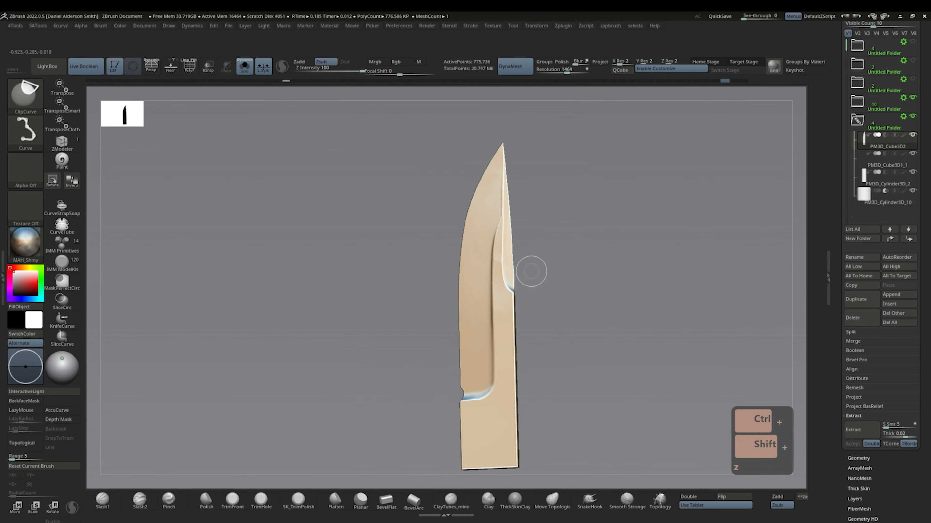
- Fit a deformer cage around the blade and increase its divisions along the length and width
key(w)
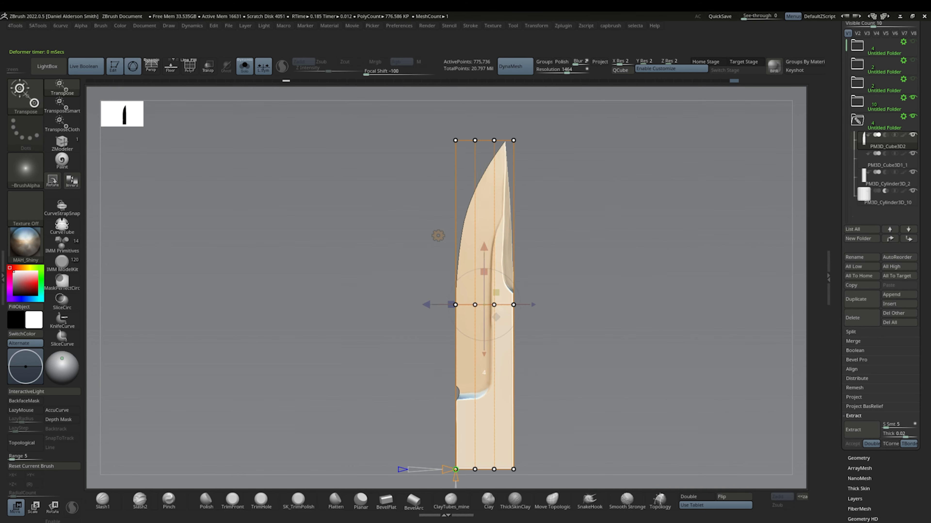
ctrl+right_drag(531, 271, 531, 323)
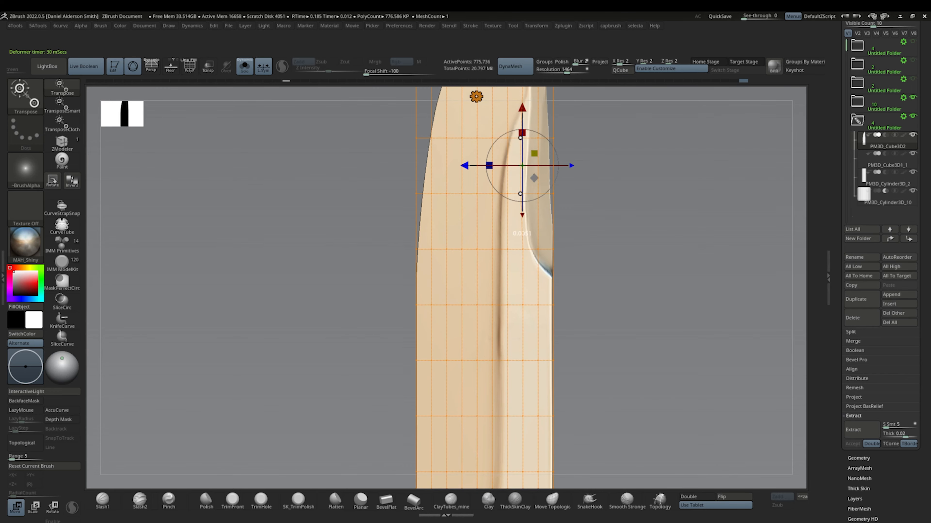
alt+right_drag(519, 138, 527, 193)
ctrl+right_drag(491, 329, 477, 256)
drag(451, 482, 451, 473)
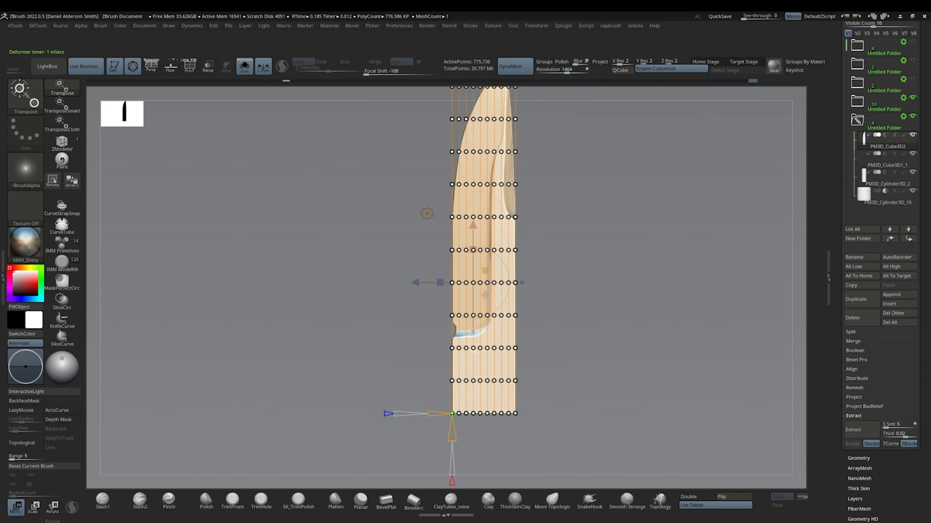
ctrl+right_drag(451, 367, 450, 440)
- Select the cage points along the exposed blade and scale them in Y to adjust its thickness
mouse_move(528, 252)
alt+right_down()
mouse_move(501, 246)
mouse_move(501, 184)
alt+right_up()
key(space)
key(space)
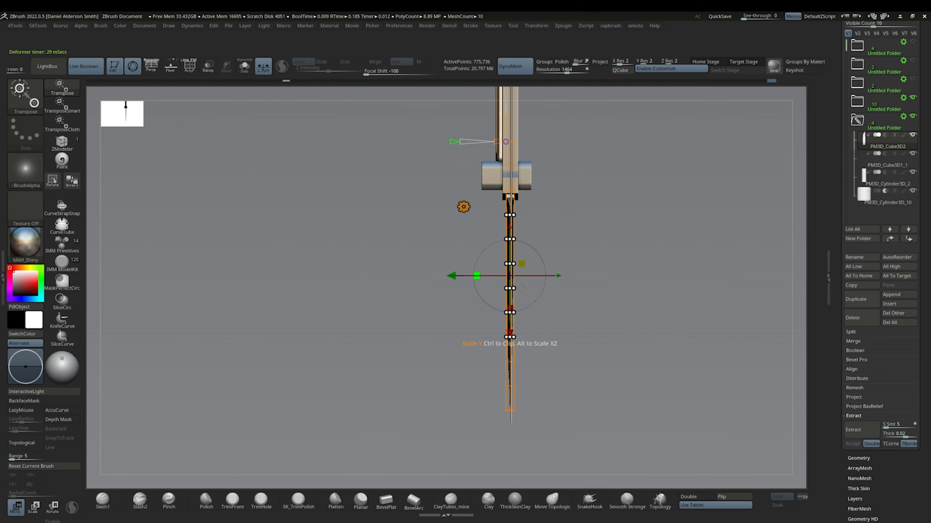
ctrl+drag(458, 198, 593, 466)
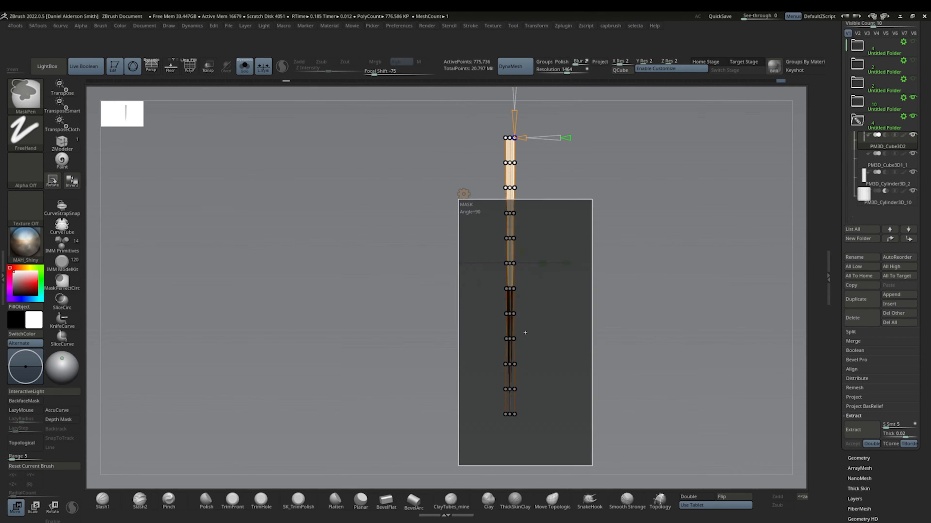
drag(542, 263, 535, 263)
key(ctrl)
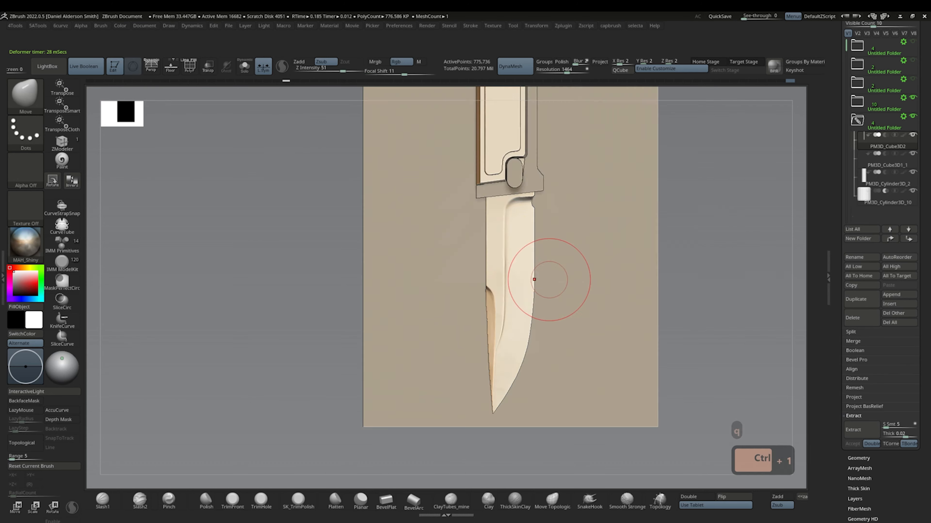
- Delete the large block subtool PM3D_Cube3D1_1 behind the knife
shift+drag(557, 277, 614, 345)
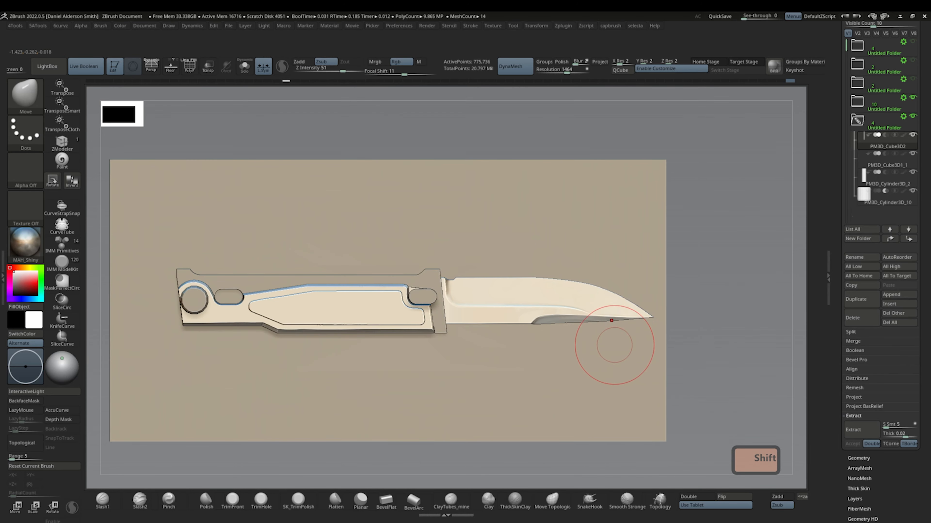
alt+click(632, 204)
click(861, 317)
click(783, 336)
- Select a handle body and view the whole knife from its opposite side
click(903, 116)
click(869, 130)
mouse_move(467, 283)
mouse_down()
mouse_move(271, 283)
mouse_move(469, 300)
mouse_move(459, 300)
mouse_up()
alt+click(284, 302)
key(q)
mouse_move(500, 371)
shift+mouse_down()
mouse_move(572, 414)
mouse_move(568, 440)
shift+mouse_up()
alt+click(516, 357)
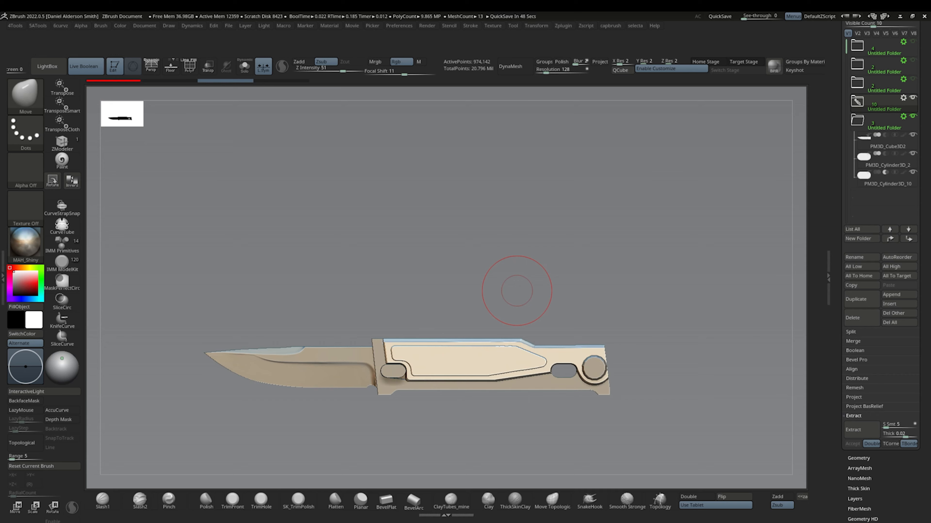
- Select the handle frame and clip its lower edge between the two end tabs
alt+click(559, 387)
key(f)
key(shift+f)
key(shift+f)
drag(599, 398, 685, 420)
mouse_move(759, 402)
ctrl+shift+mouse_down()
mouse_move(624, 413)
mouse_move(698, 425)
ctrl+shift+mouse_up()
ctrl+shift+drag(617, 392, 616, 392)
ctrl+shift+drag(619, 393, 196, 400)
alt+drag(209, 433, 338, 433)
mouse_move(333, 401)
ctrl+shift+mouse_down()
mouse_move(302, 404)
mouse_move(281, 421)
ctrl+shift+mouse_up()
- Try to clip the end of the handle frame at an angle
mouse_move(422, 448)
mouse_down()
mouse_move(374, 436)
mouse_move(476, 367)
mouse_up()
ctrl+shift+drag(265, 289, 337, 261)
mouse_move(440, 330)
alt+mouse_down()
mouse_move(432, 286)
mouse_move(382, 285)
mouse_move(451, 311)
mouse_move(524, 312)
alt+mouse_up()
mouse_move(528, 315)
right_down()
mouse_move(511, 349)
mouse_move(488, 332)
mouse_move(441, 345)
mouse_move(484, 330)
right_up()
key(ctrl+z)
key(ctrl+z)
- Mask the handle frame's body, leaving a strip at its end unmasked
ctrl+drag(485, 323, 454, 476)
ctrl+right_drag(450, 256, 449, 300)
right_click(450, 302)
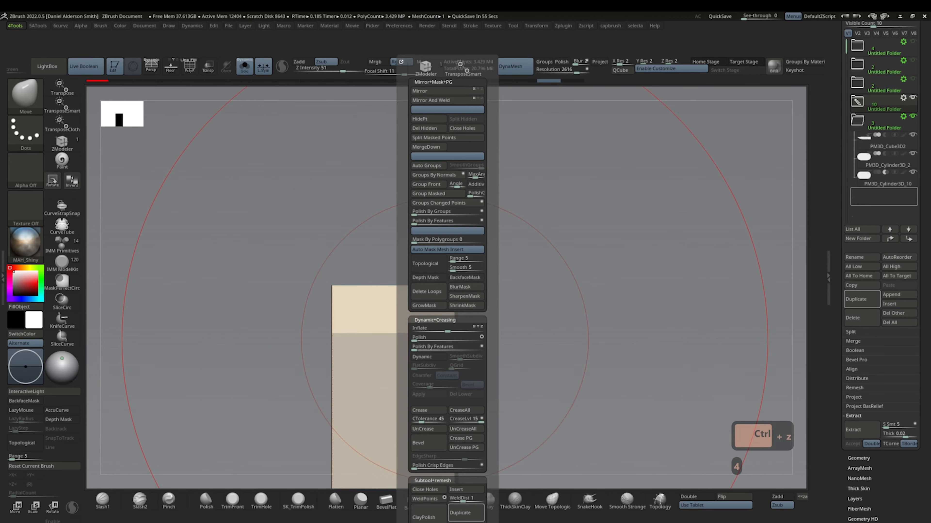
right_click(487, 303)
right_click(508, 301)
- Mask the end section of the handle frame and isolate its polygroup
key(w)
alt+right_drag(508, 302, 484, 253)
ctrl+drag(578, 256, 363, 420)
shift+right_drag(363, 419, 332, 301)
alt+right_drag(513, 329, 573, 345)
key(q)
mouse_move(513, 330)
shift+right_down()
mouse_move(347, 351)
mouse_move(356, 294)
mouse_move(421, 286)
mouse_move(383, 373)
mouse_move(383, 330)
shift+right_up()
key(shift+f)
ctrl+shift+click(403, 224)
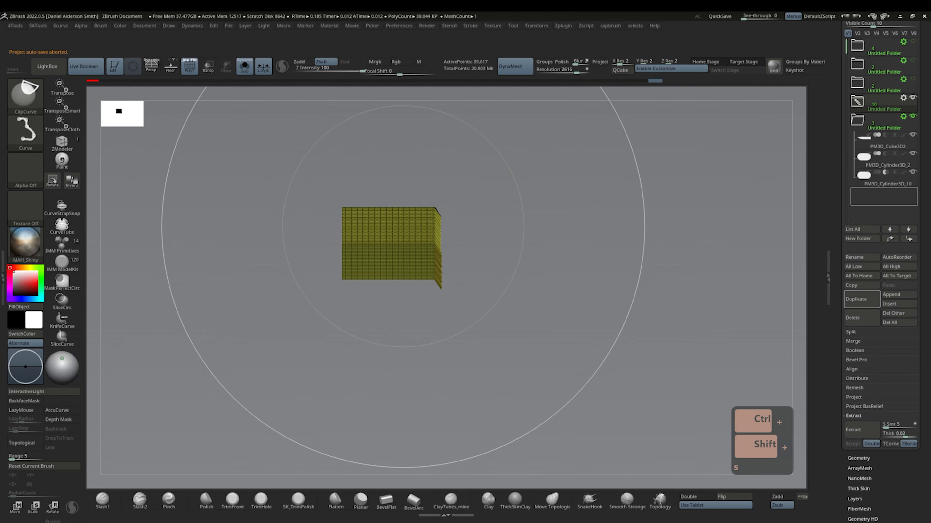
- Restore the frame's hidden parts and step through its last edits with undo and redo
ctrl+shift+click(478, 245)
click(478, 248)
key(ctrl+z)
key(ctrl+shift+z)
key(ctrl+shift+z)
key(0)
- Grow the visible region around the handle frame's end tab twice
right_drag(476, 219, 776, 299)
click(434, 216)
key(0)
click(559, 267)
key(ctrl+shift+x)
key(ctrl+shift+x)
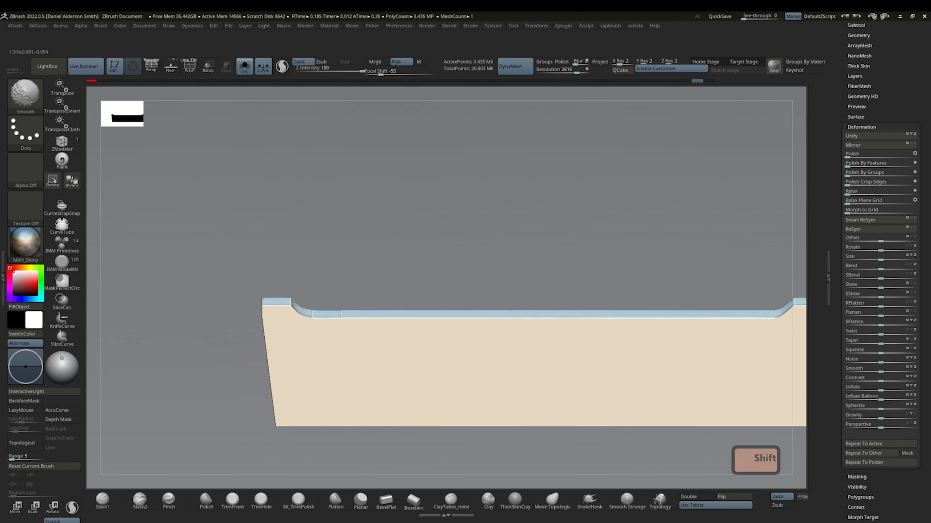
- Smooth the rounded transition between the frame's end tab and its long edge
key(space)
drag(336, 327, 315, 321)
key(f)
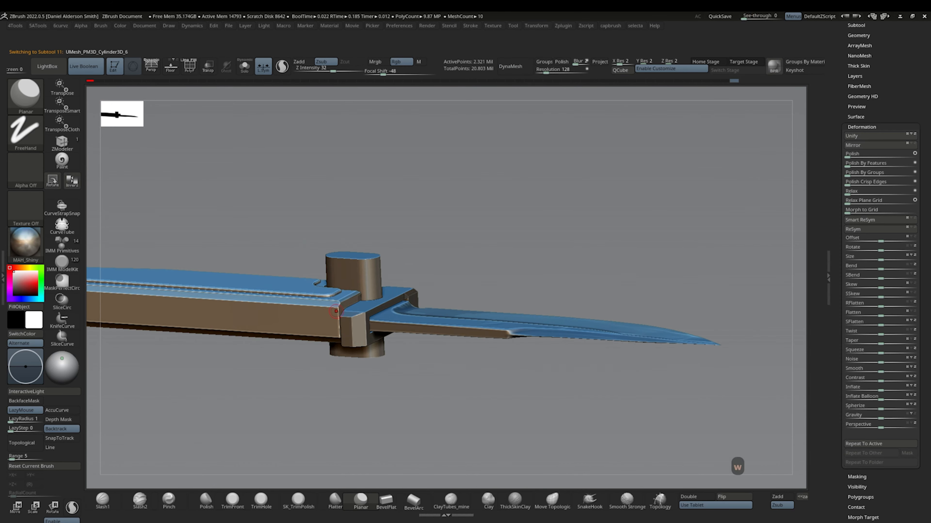
- Undo the last changes to the two stepped cylinders of PM3D_Cylinder3D_12
key(w)
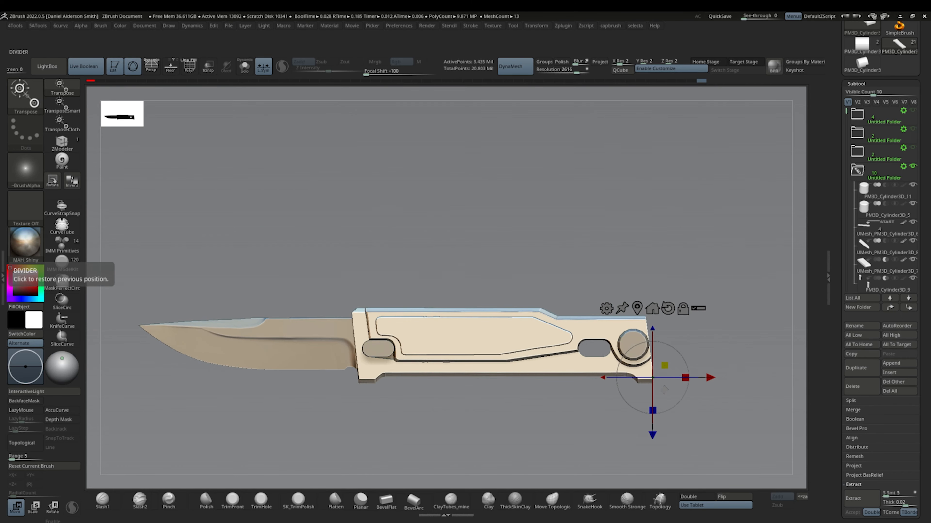
key(ctrl+1)
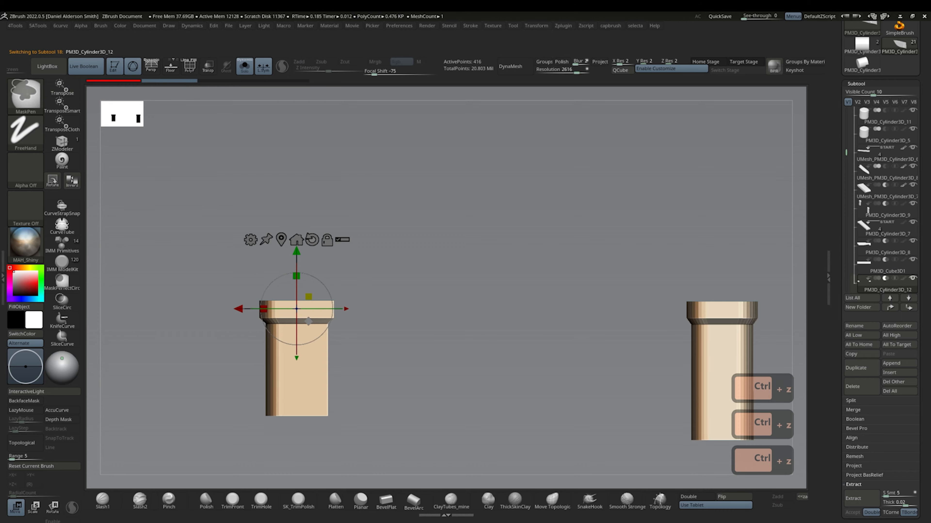
key(ctrl+z)
key(ctrl+z)
key(ctrl+z)
key(ctrl+z)
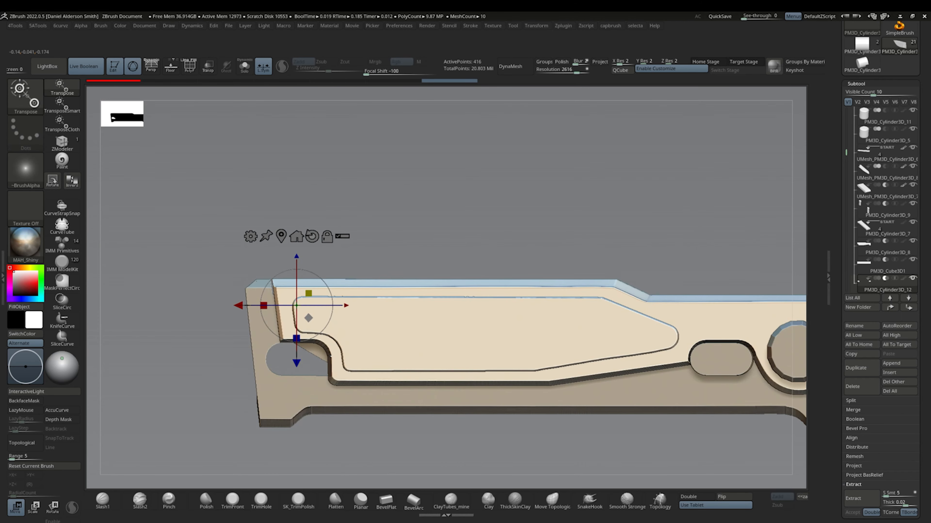
- Toggle isolation of the stepped cylinders PM3D_Cylinder3D_9 while cleaning up the nick in the frame's rounded transition
key(ctrl+1)
key(ctrl+1)
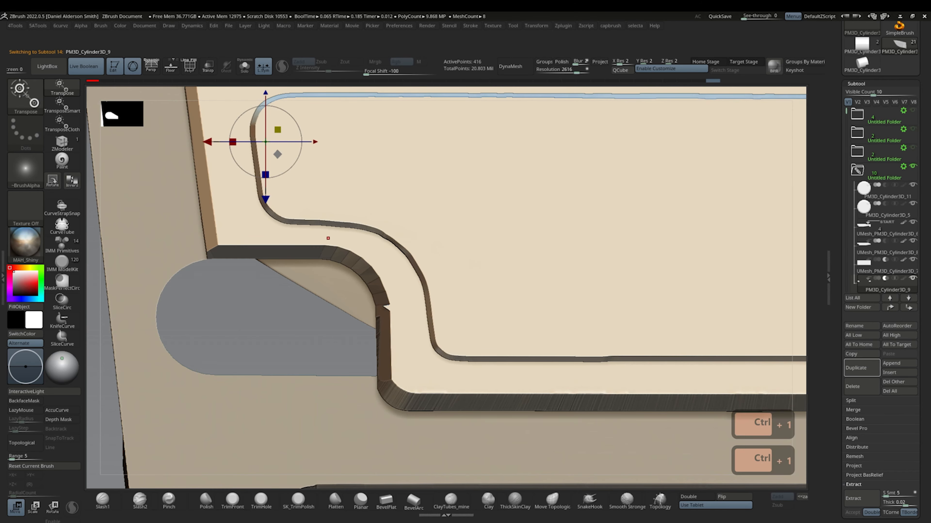
key(ctrl+1)
key(ctrl+1)
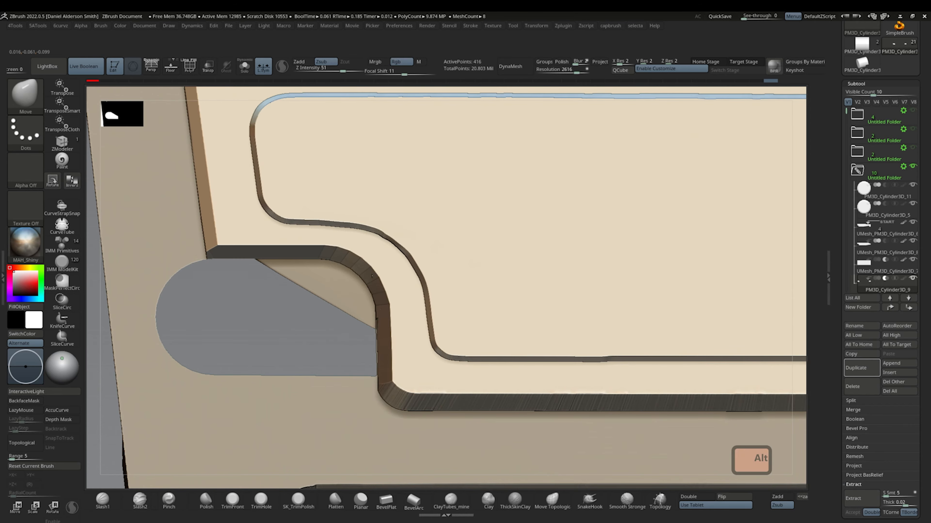
key(ctrl+1)
key(ctrl+1)
key(ctrl+1)
key(ctrl+1)
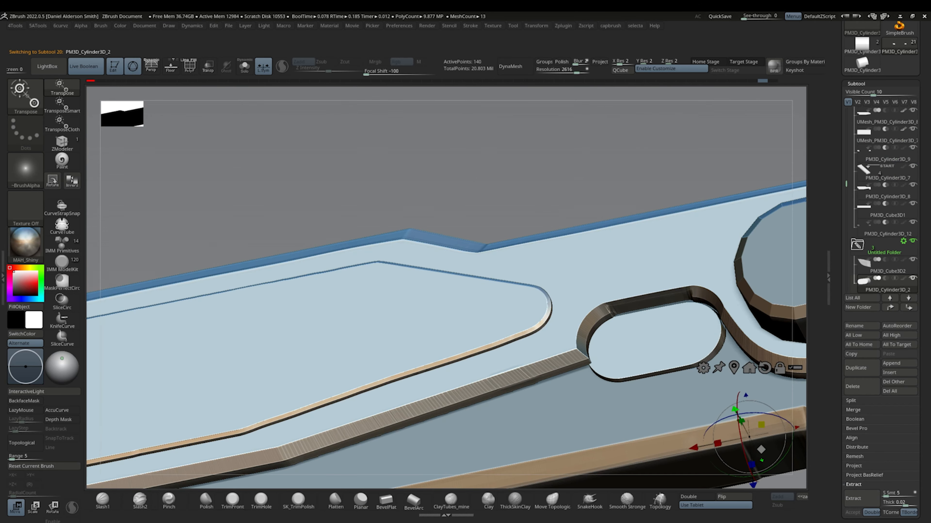
- Undo the last edits to the stepped cylinders PM3D_Cylinder3D_9 and the oval cylinder PM3D_Cylinder3D_2
key(ctrl+z)
key(ctrl+z)
key(ctrl+z)
key(ctrl+z)
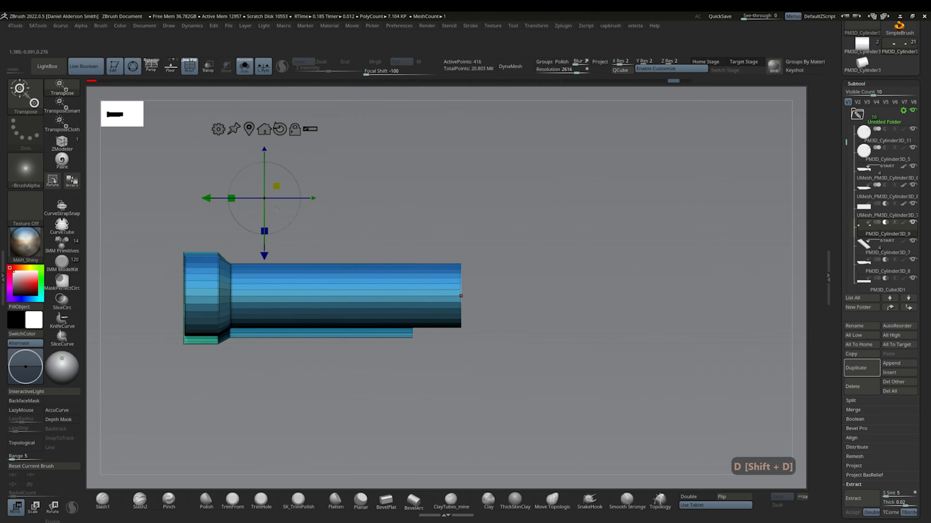
key(ctrl+z)
key(ctrl+z)
key(ctrl+z)
key(ctrl+z)
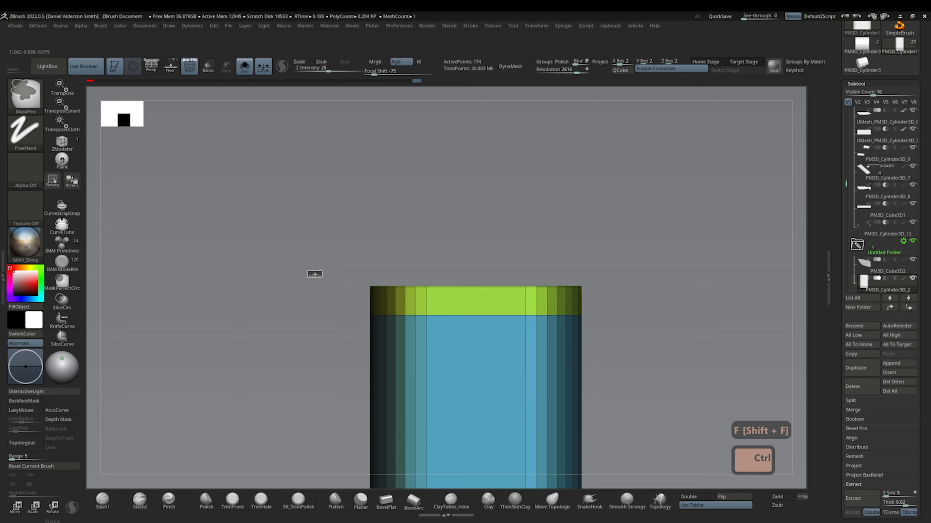
- Chamfer the end rim of the oval cylinder PM3D_Cylinder3D_2 using scaling and ZModeler
key(w)
ctrl+shift+drag(347, 274, 629, 278)
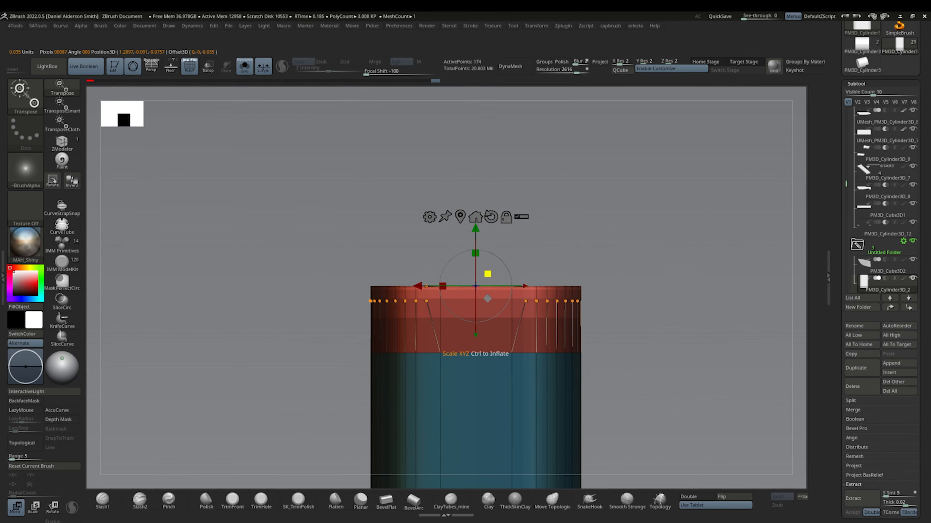
key(ctrl+z)
key(4)
click(389, 68)
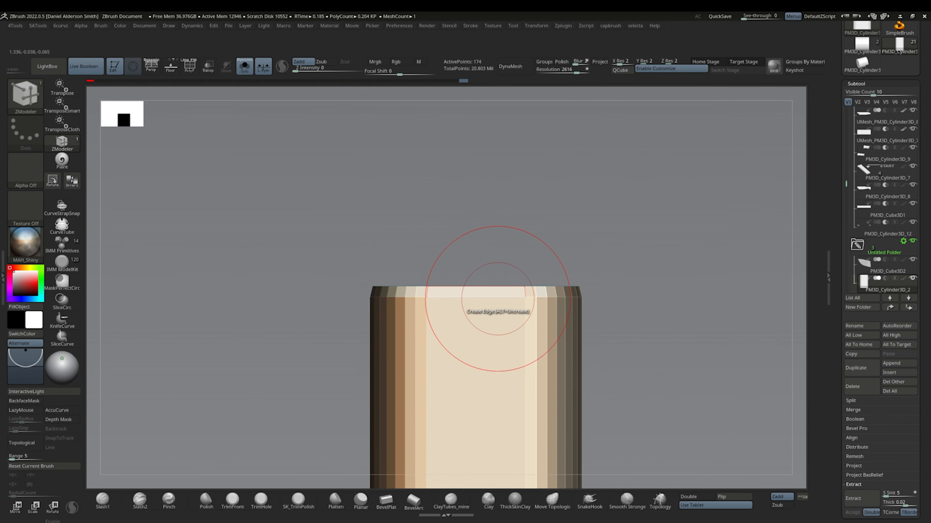
key(shift+f)
ctrl+drag(507, 358, 563, 413)
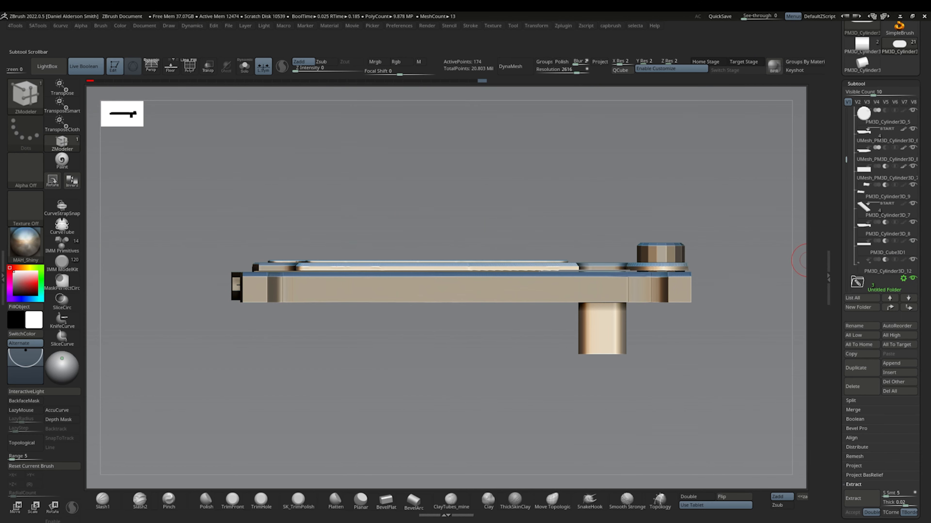
- Group UMesh_PM3D_Cylinder3D_6 through PM3D_Cylinder3D_9 in their own folder, apart from the pivot cylinders and the PM3D_Cylinder3D_7 parts
scroll(883, 172, up, 2)
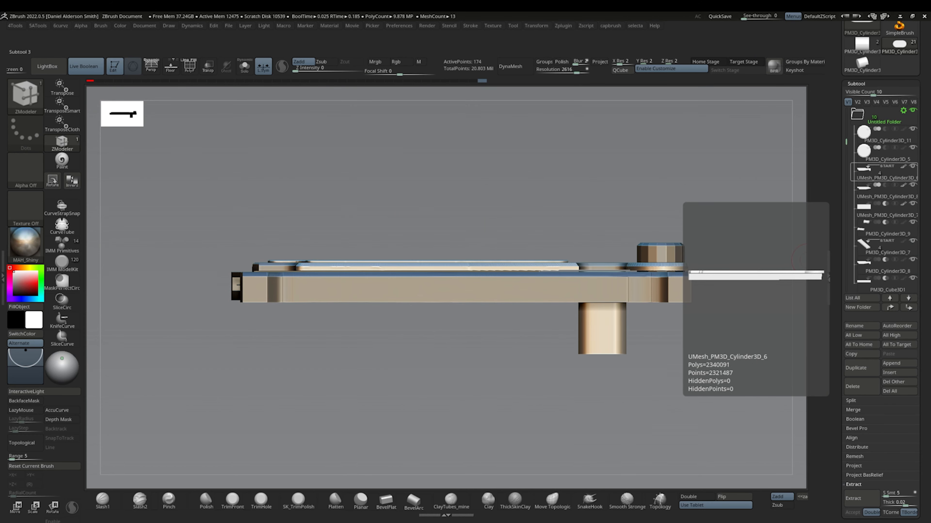
click(887, 172)
key(w)
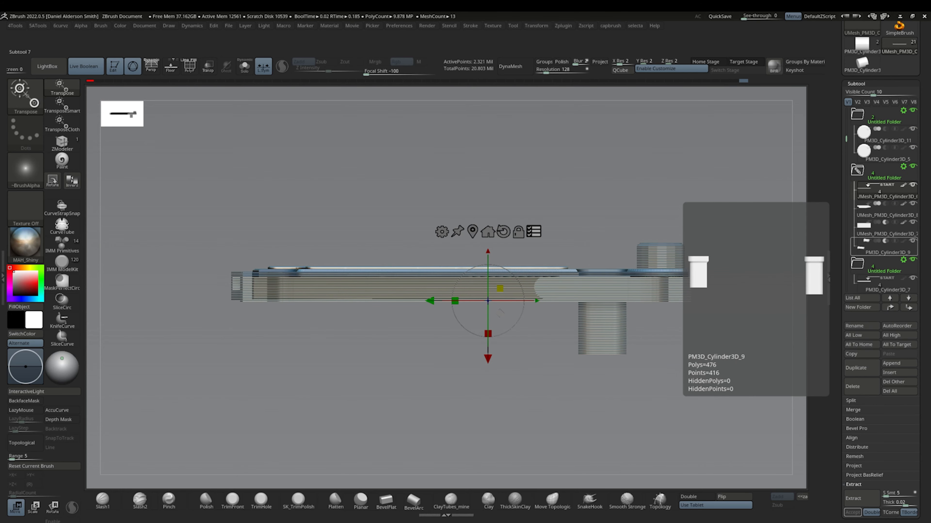
click(880, 245)
drag(884, 222, 884, 220)
click(886, 203)
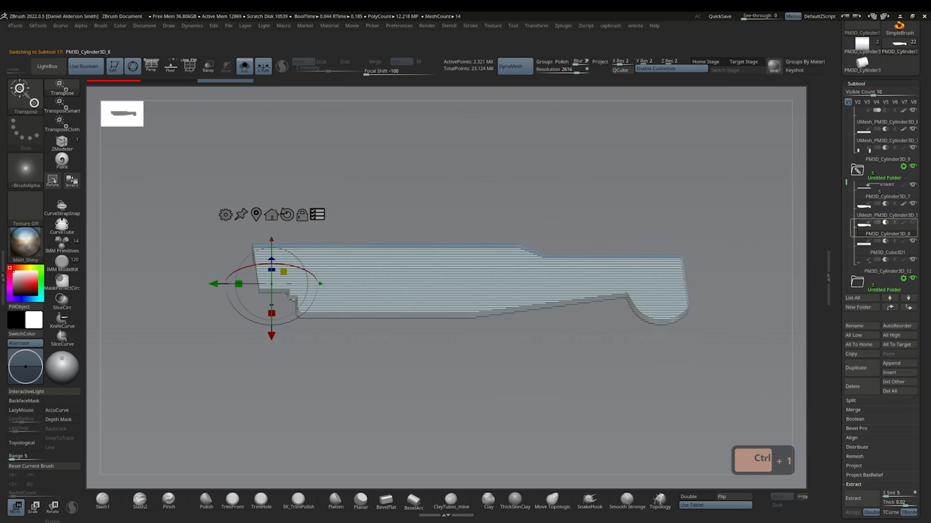
- Run the boolean on the frame's folder and collect the UMain and USub subtools in a new folder
ctrl+drag(213, 255, 712, 274)
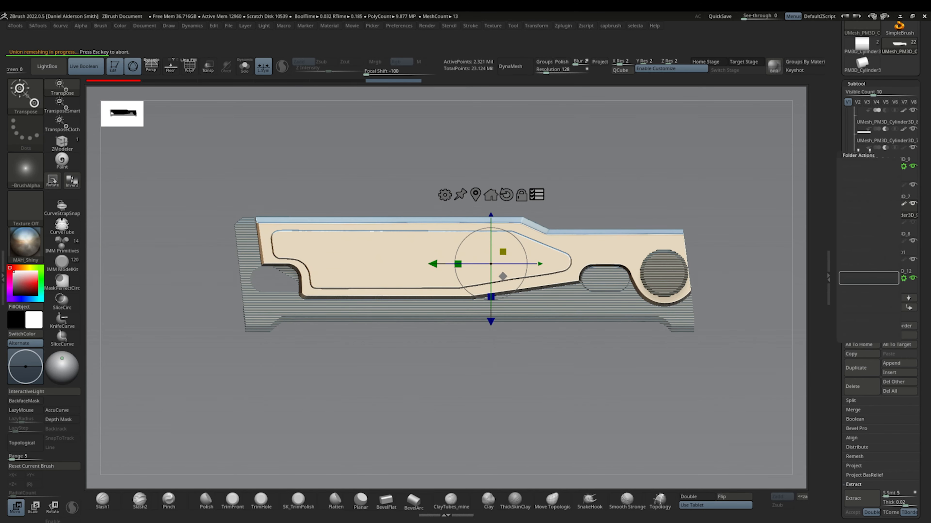
mouse_move(883, 190)
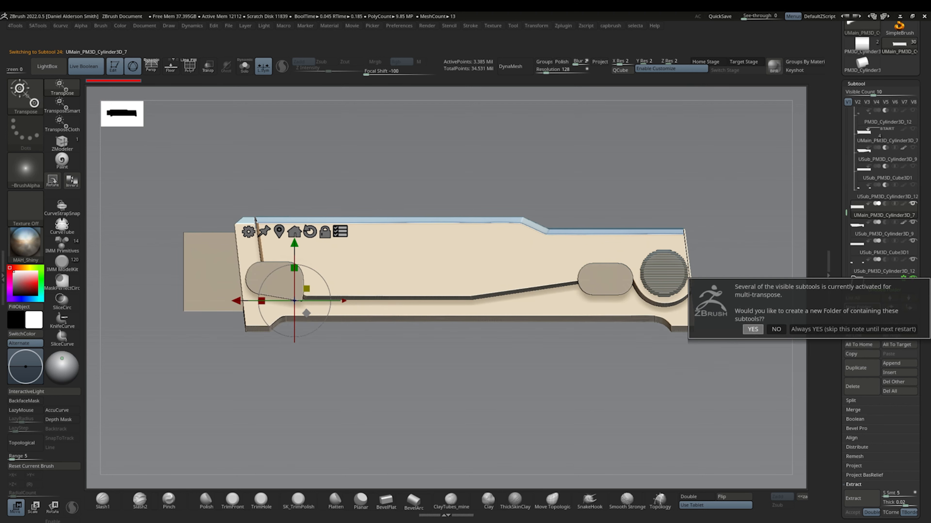
click(751, 329)
scroll(846, 203, down, 3)
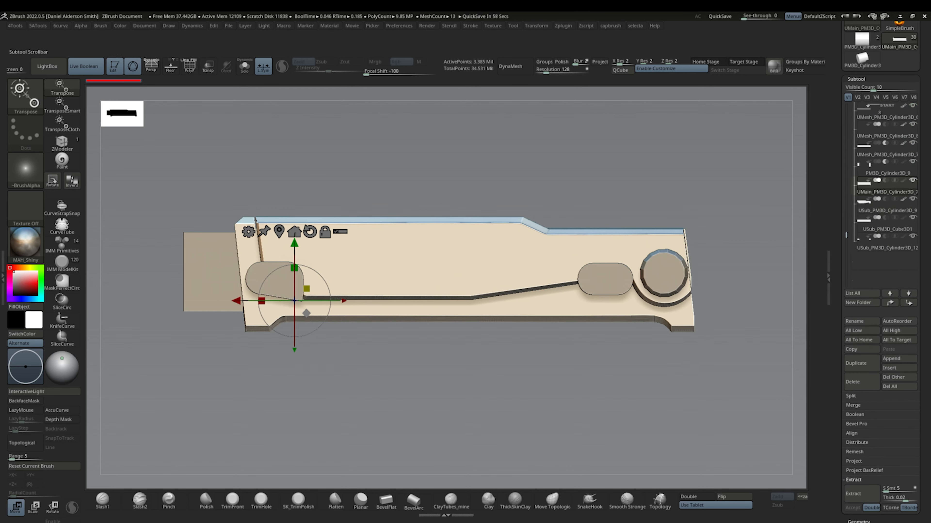
key(Return)
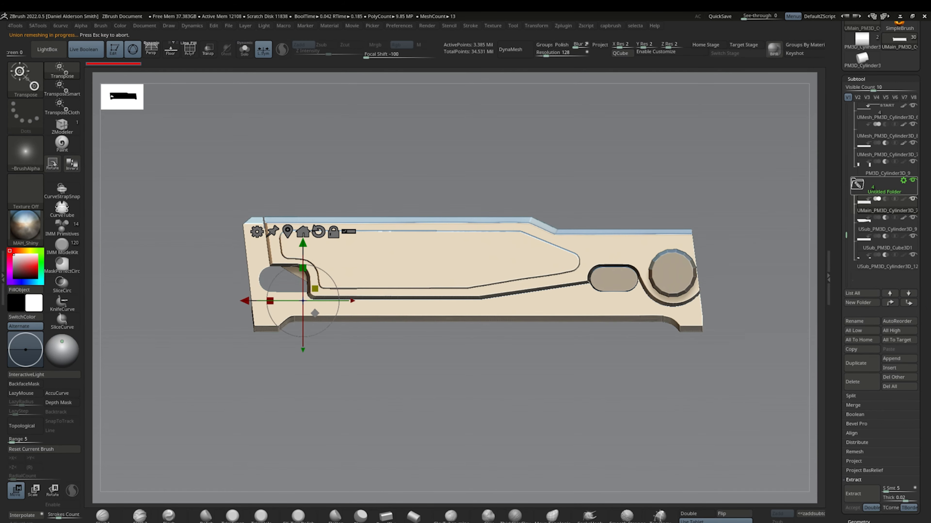
- Place the inset panel mesh in the folder of UMesh subtools, separate from the UMain and USub parts
click(886, 206)
key(ctrl+shift+d)
click(886, 225)
click(885, 199)
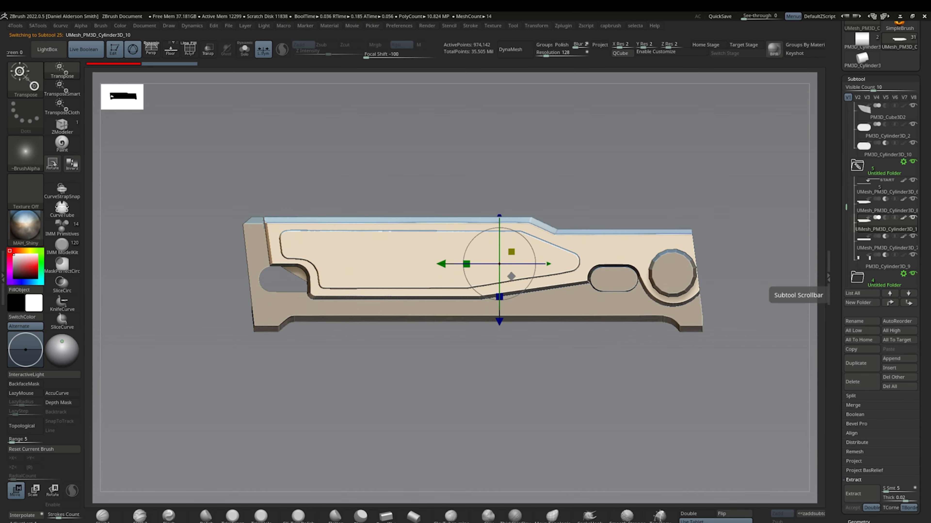
- Isolate the round pivot cylinder PM3D_Cylinder3D_11 and redo its last edits
alt+click(669, 274)
key(ctrl+shift+d)
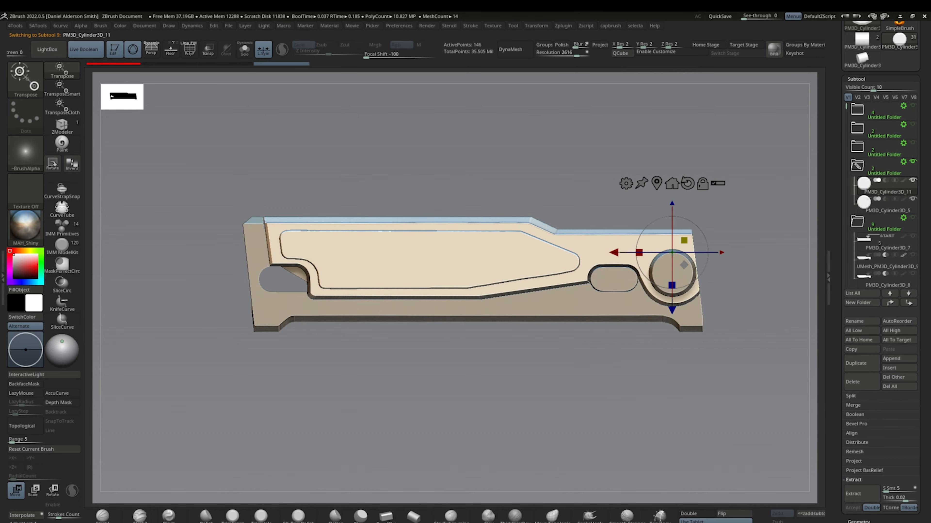
key(ctrl+1)
key(ctrl+1)
click(887, 205)
key(ctrl+shift+z)
key(ctrl+shift+z)
key(ctrl+1)
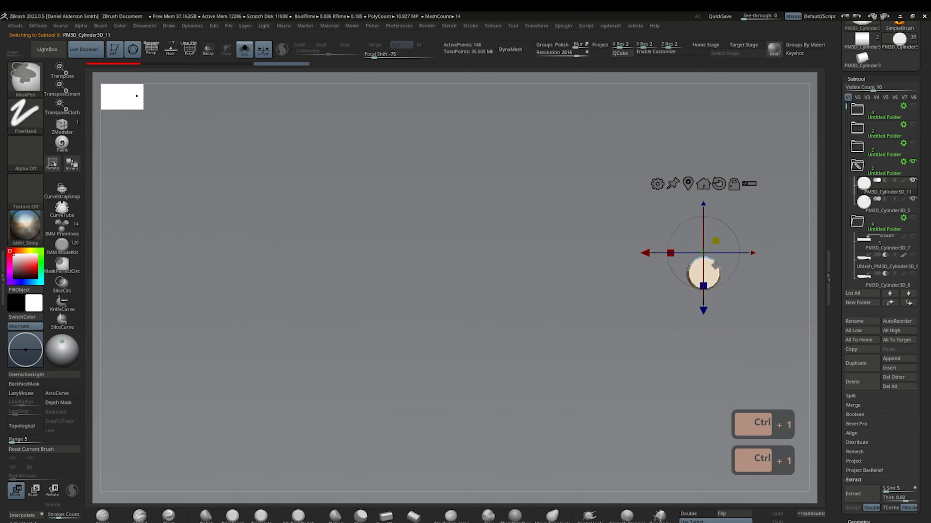
- Modify the face end of the pivot cylinder PM3D_Cylinder3D_5 with ZModeler
key(ctrl+1)
alt+click(729, 250)
key(q)
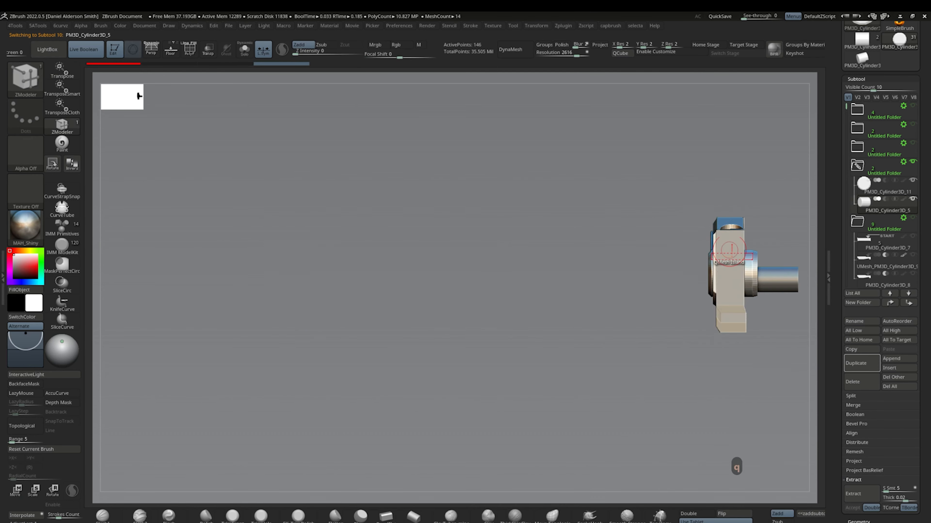
mouse_move(727, 350)
ctrl+shift+mouse_down()
mouse_move(726, 328)
mouse_move(601, 338)
ctrl+shift+mouse_up()
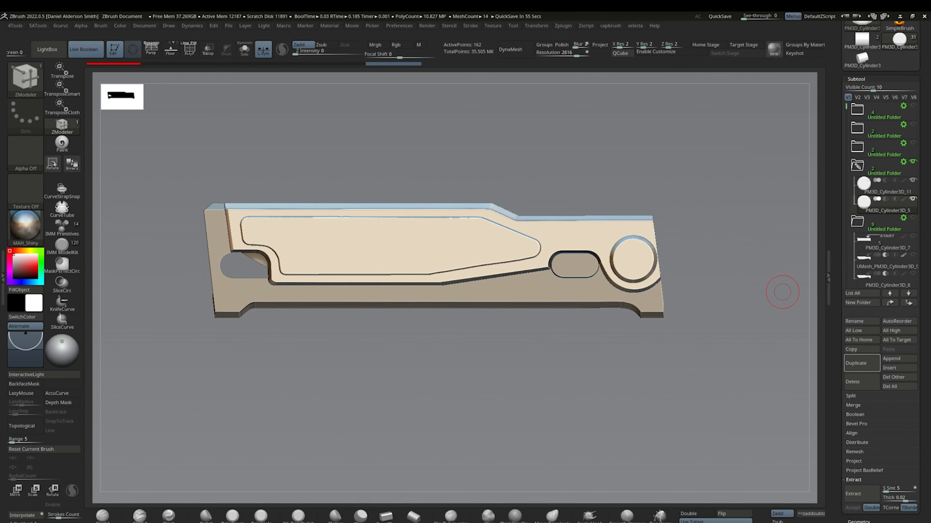
- Try to insert a small capsule into PM3D_Cylinder3D_5 above the frame's pivot hole
drag(846, 205, 846, 210)
click(62, 228)
key(ctrl+1)
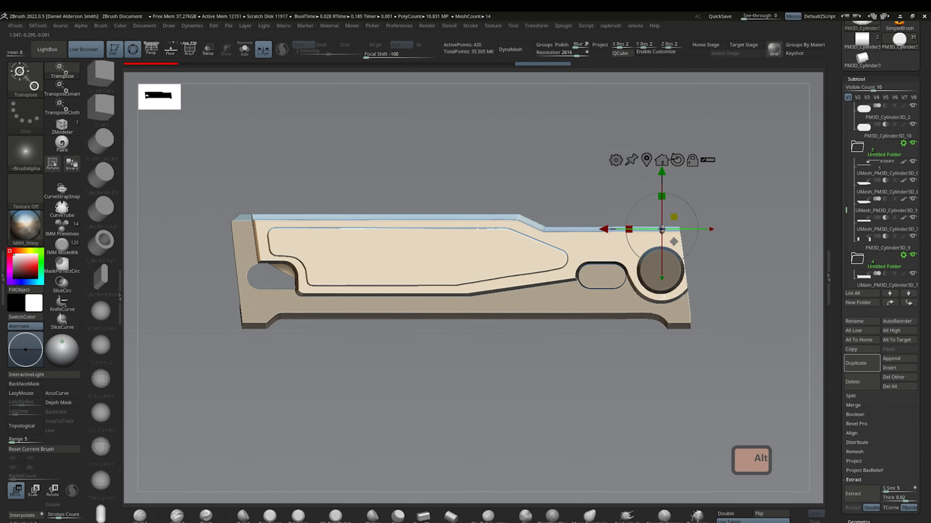
key(ctrl+1)
alt+click(647, 221)
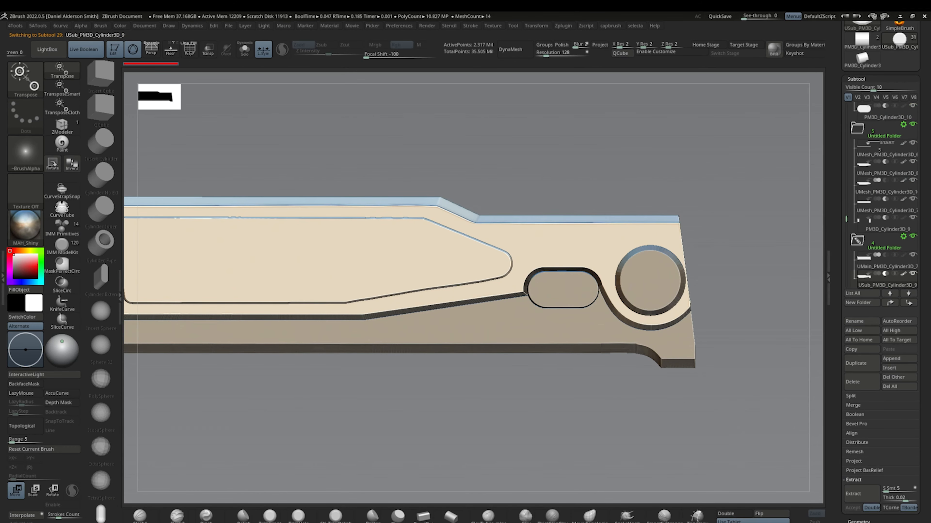
drag(513, 421, 641, 422)
ctrl+drag(597, 158, 621, 169)
drag(641, 422, 476, 367)
alt+click(589, 270)
key(ctrl+1)
key(ctrl+1)
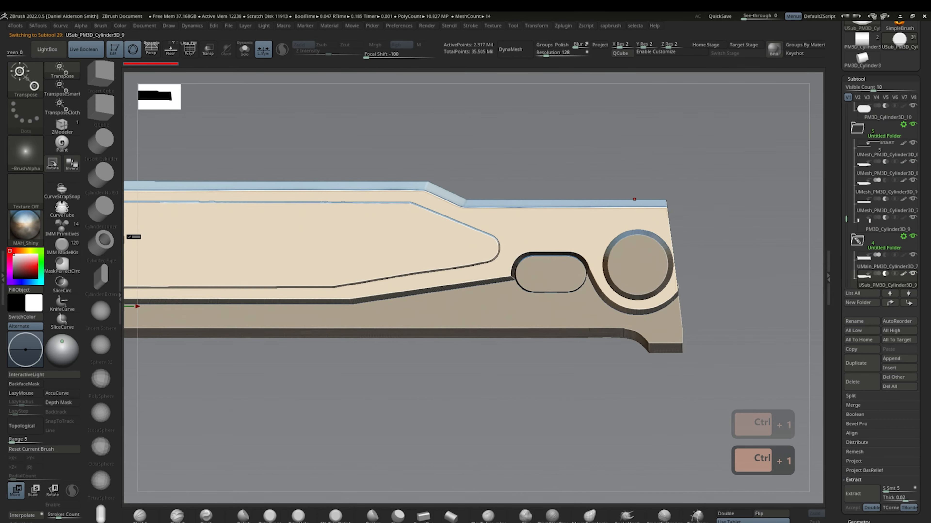
key(ctrl+z)
key(ctrl+z)
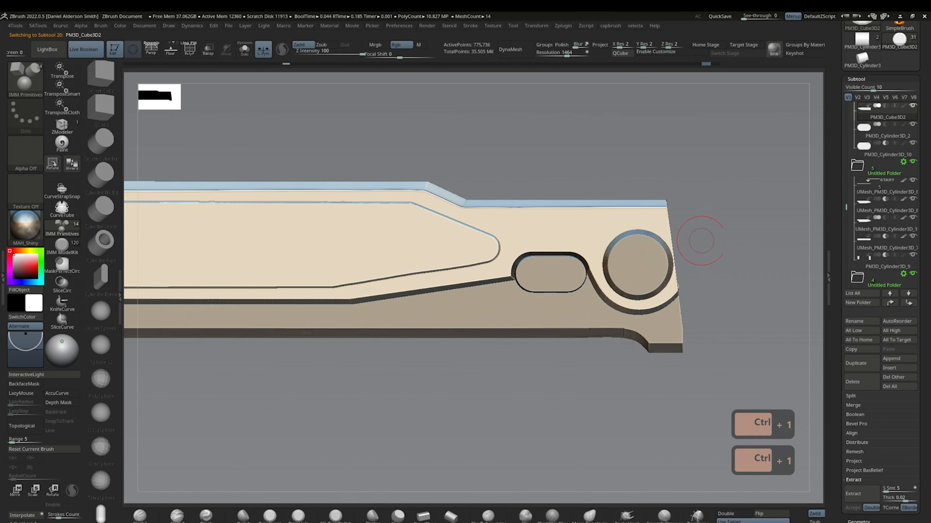
- Insert a small capsule into the inset panel's subtool and place it at the frame's edge above the pivot hole
click(882, 205)
key(ctrl+z)
key(ctrl+z)
key(ctrl+z)
key(w)
mouse_move(718, 385)
mouse_down()
mouse_move(645, 400)
mouse_move(707, 389)
mouse_up()
drag(662, 212, 651, 212)
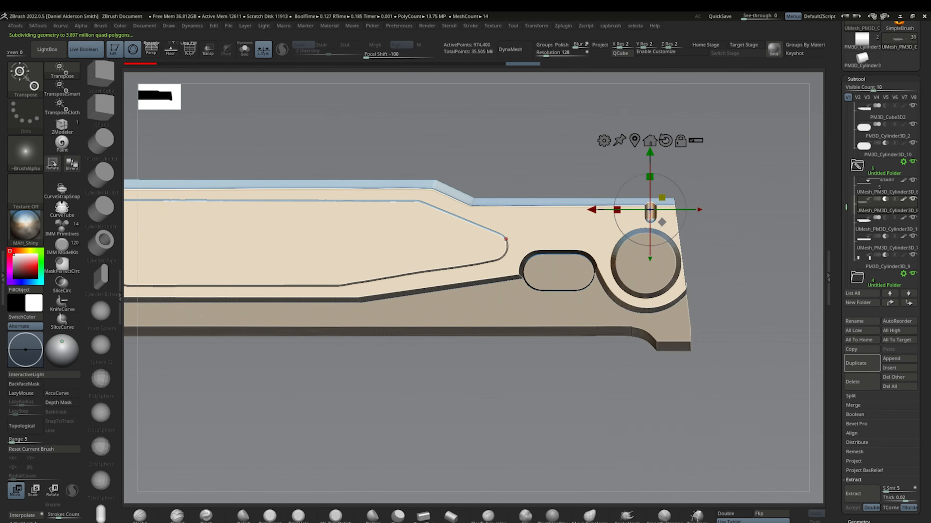
- Lengthen the capsule and duplicate it along the frame's edge
key(ctrl+z)
key(ctrl+z)
key(ctrl+z)
drag(617, 172, 612, 172)
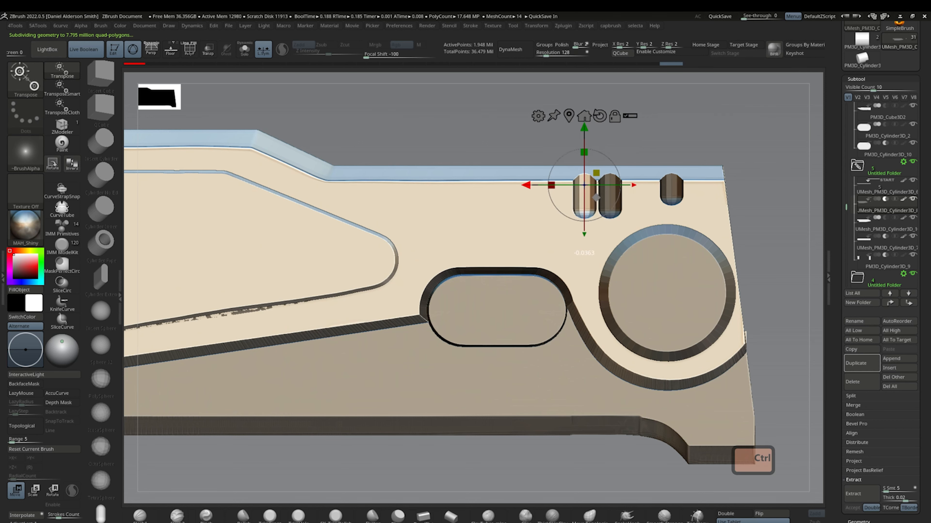
key(ctrl+z)
key(ctrl+shift+z)
key(ctrl+z)
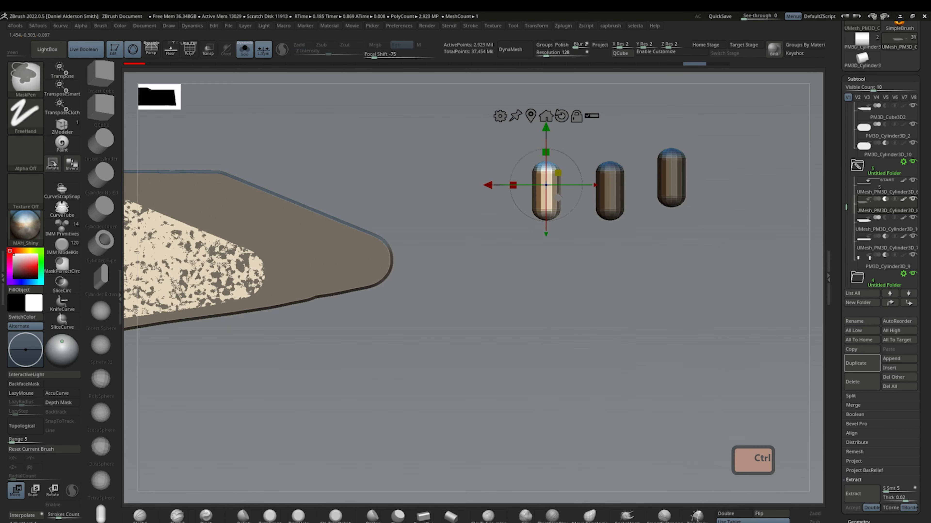
- Drop the extra copy and split the capsules off from the inset panel into their own subtool
key(ctrl+shift+z)
key(ctrl+z)
key(ctrl+shift+z)
click(663, 123)
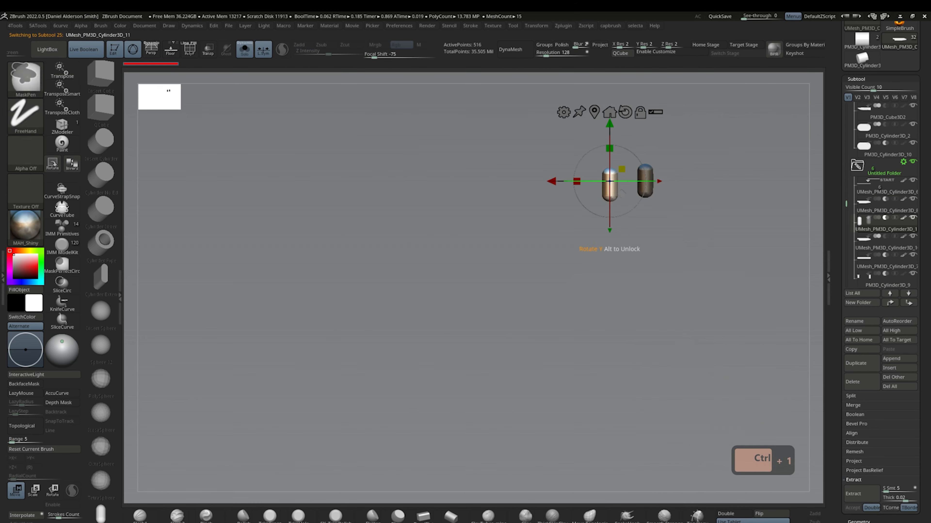
- Duplicate the capsules into a row of four and scale and move it to cut notches along the frame's edge near the pivot hole
ctrl+drag(551, 182, 481, 181)
key(ctrl+shift+a)
key(ctrl+z)
key(q)
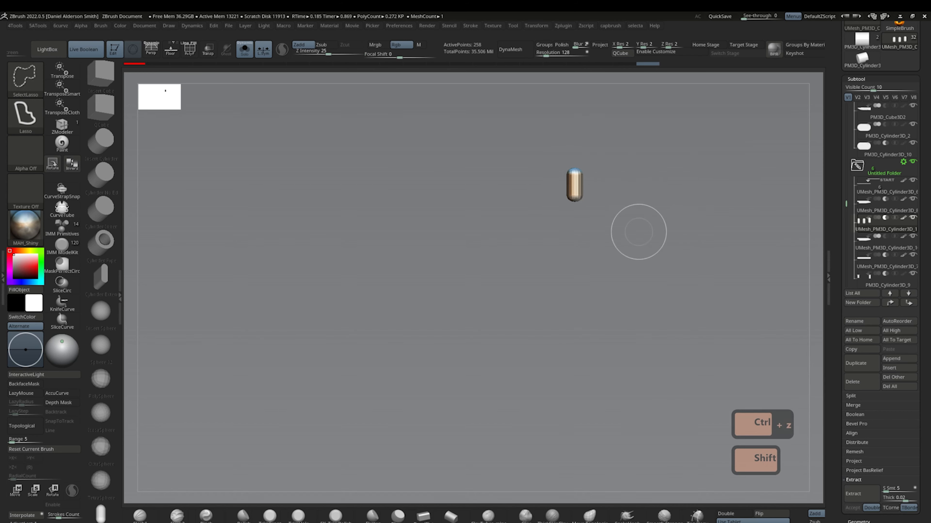
key(ctrl+z)
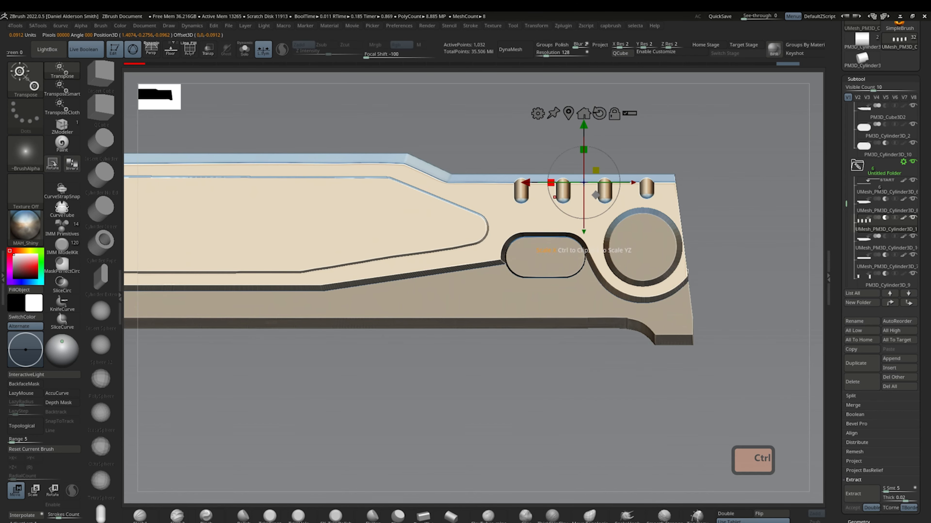
drag(523, 183, 521, 183)
drag(580, 126, 574, 135)
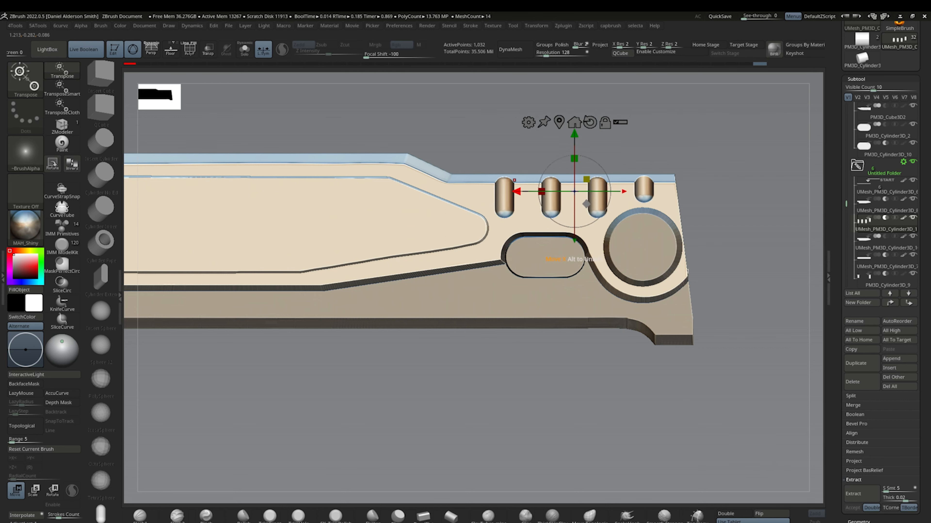
- Insert a small cylinder on the frame's long edge opposite the notches and split it off as its own subtool
alt+click(579, 300)
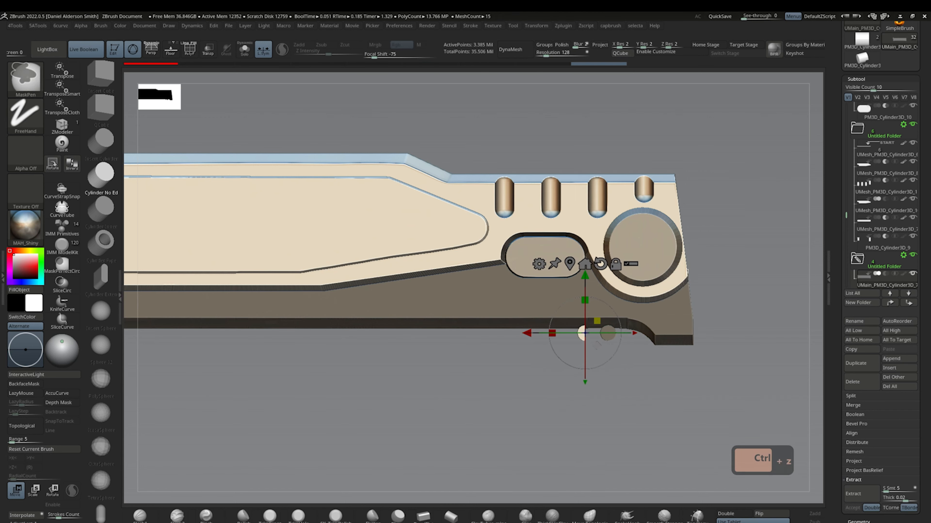
key(ctrl+z)
key(ctrl+Escape)
key(ctrl+Escape)
key(q)
click(644, 249)
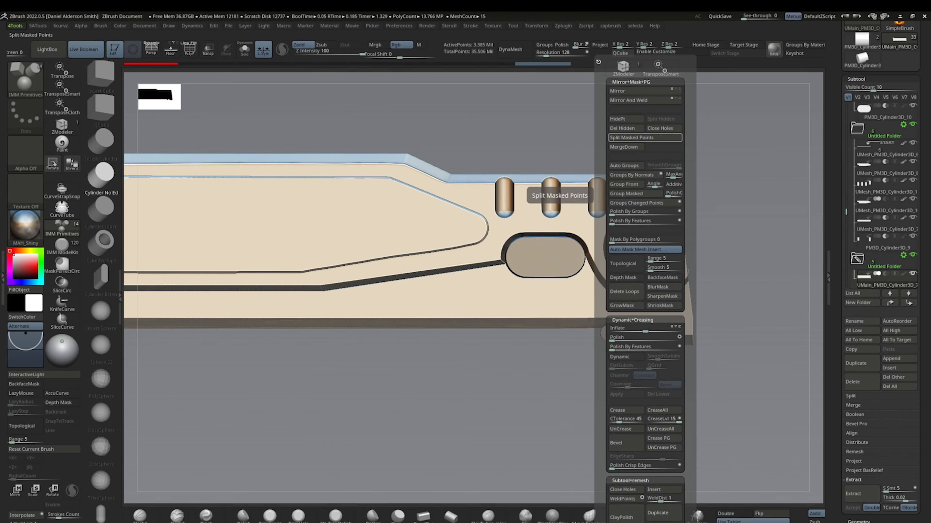
- Select the split-off cylinder for moving and check it against the side of the frame
alt+click(606, 333)
key(ctrl+1)
key(w)
drag(623, 396, 623, 311)
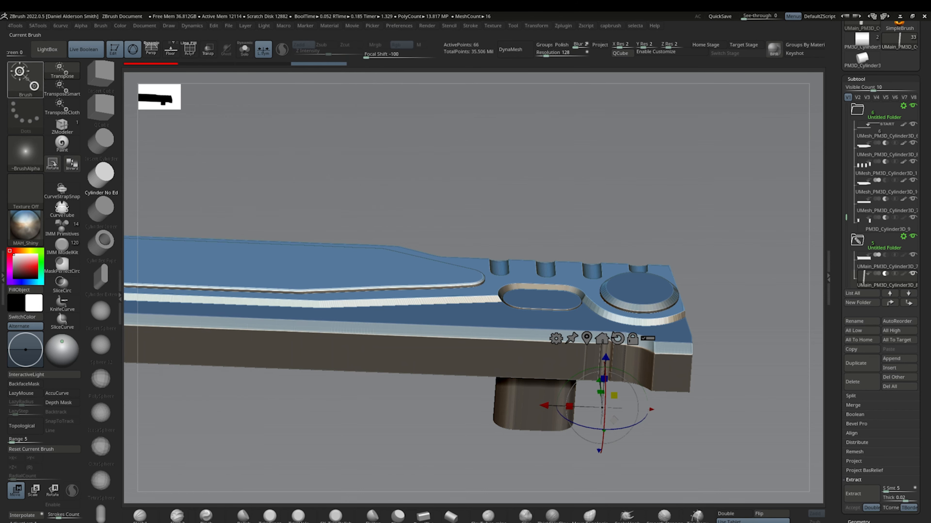
- Open the side tray and dock the Stroke palette in it
click(2, 277)
click(570, 25)
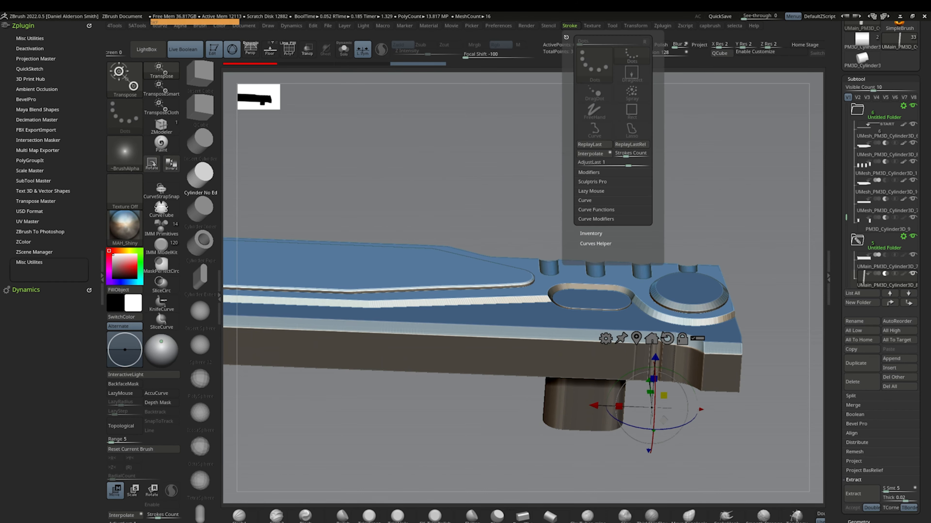
click(566, 34)
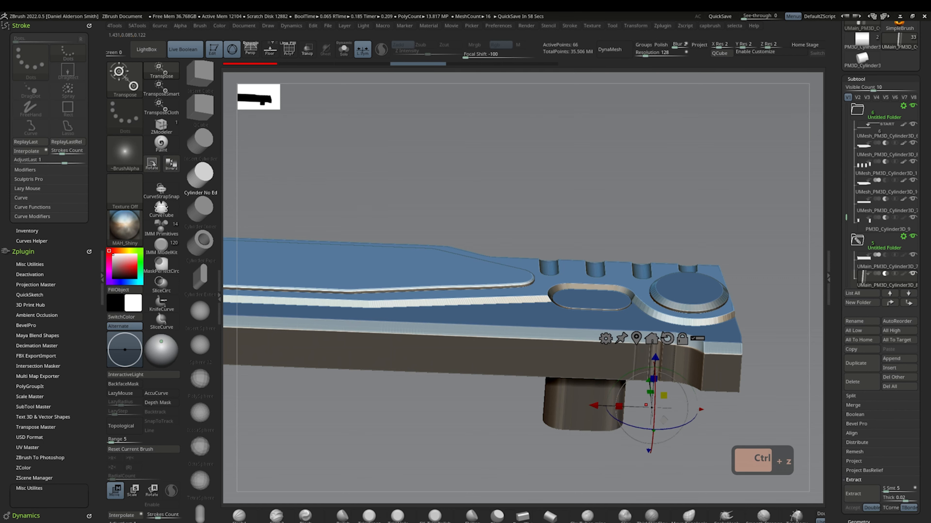
- Try to repeat a copy of the groove cylinder along the frame's edge with Replay Last
ctrl+drag(597, 407, 553, 408)
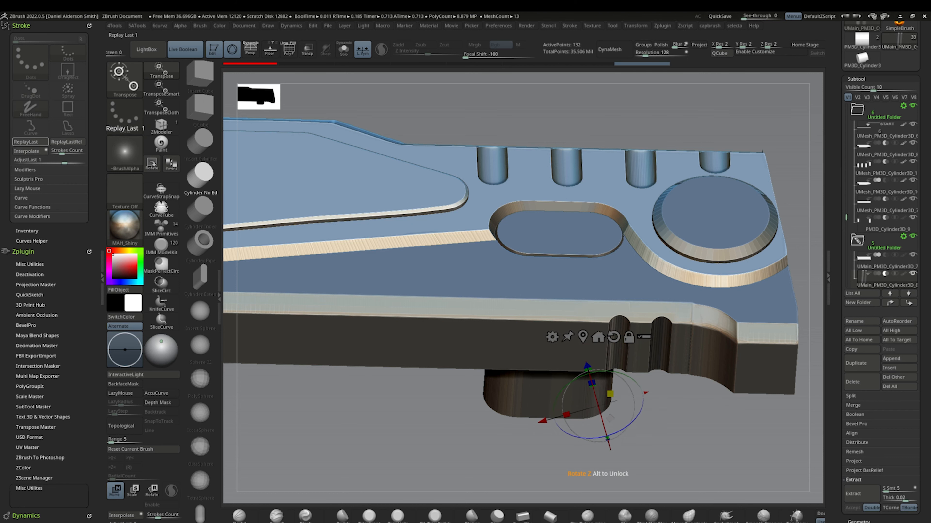
click(30, 141)
key(ctrl+z)
key(ctrl+z)
- Duplicate the groove cylinder into an evenly spaced row of six along the frame's long edge and copy the row along it
ctrl+drag(597, 409, 561, 409)
key(1)
key(1)
key(1)
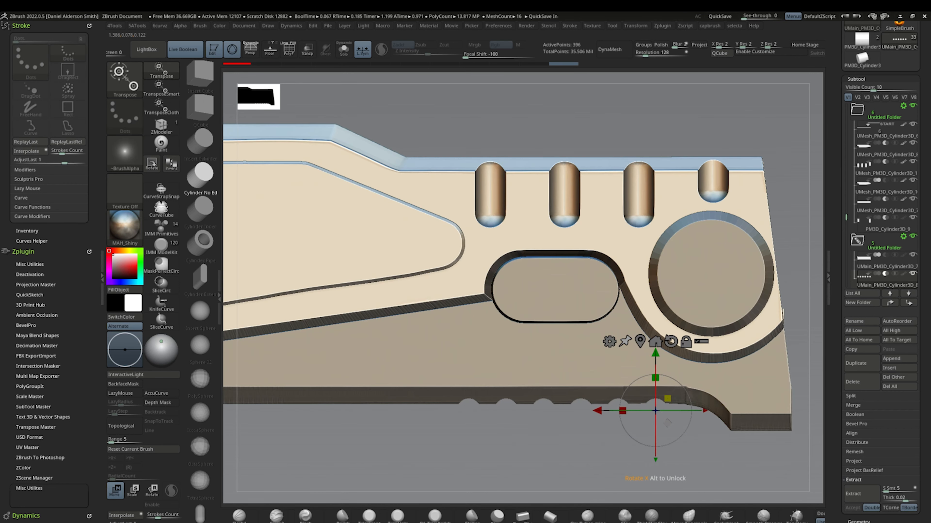
ctrl+drag(598, 410, 450, 408)
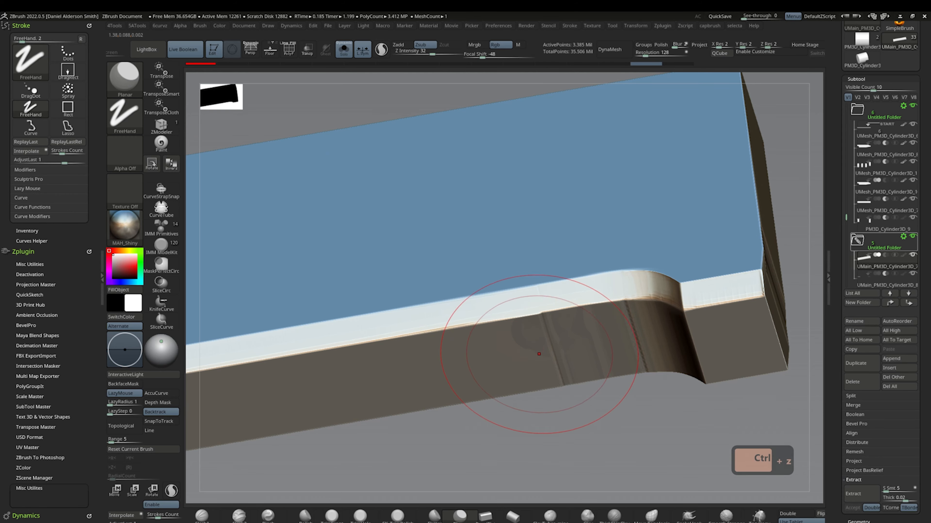
- Try to flatten and smooth the frame's edge at its curved end steps with the Planar and Smooth brushes
key(space)
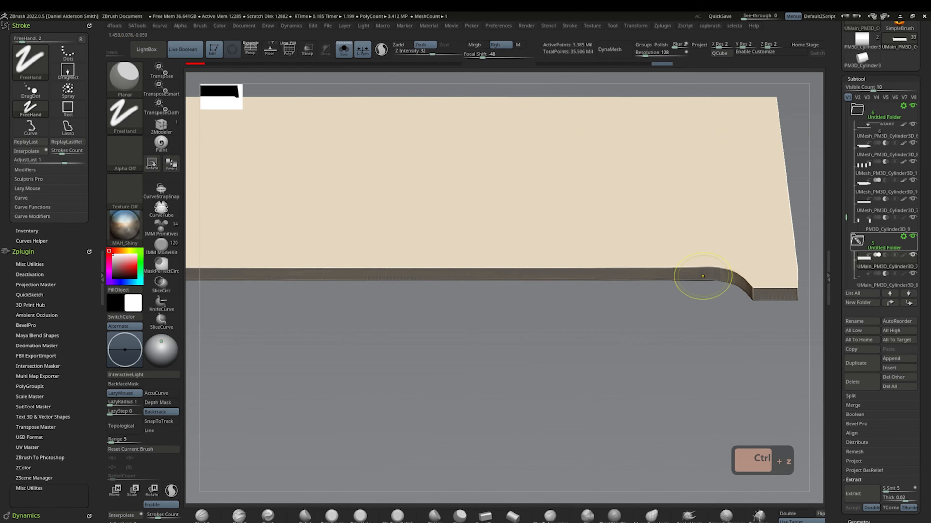
alt+drag(700, 277, 491, 239)
key(shift)
alt+drag(465, 469, 390, 483)
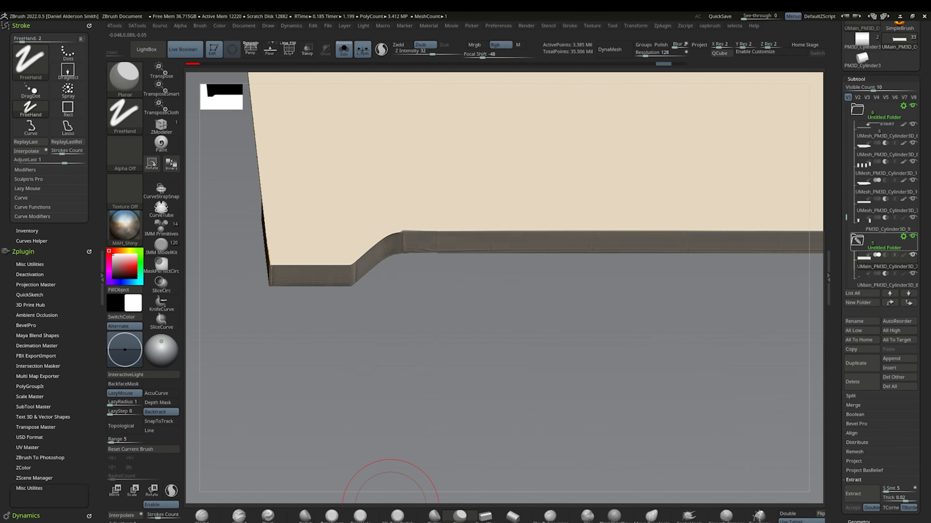
alt+drag(404, 241, 418, 243)
key(shift+f)
key(shift+f)
key(ctrl+z)
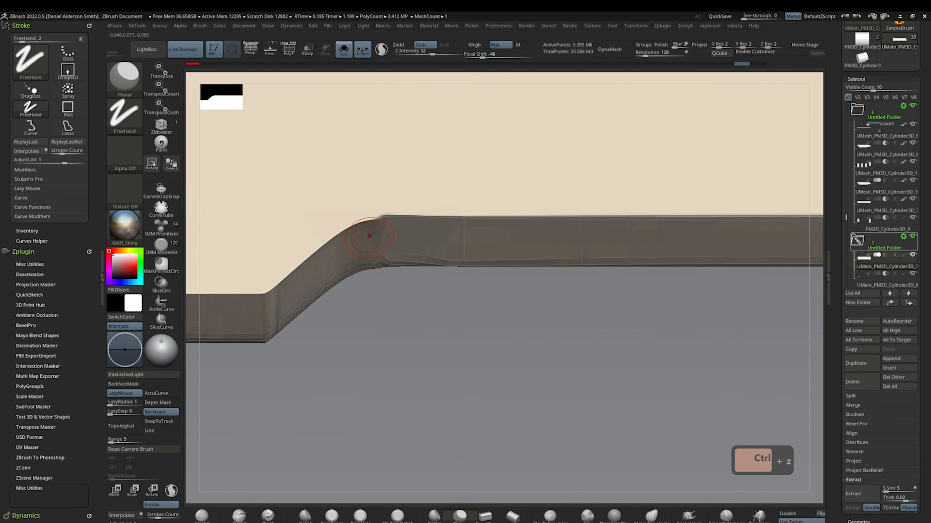
key(h)
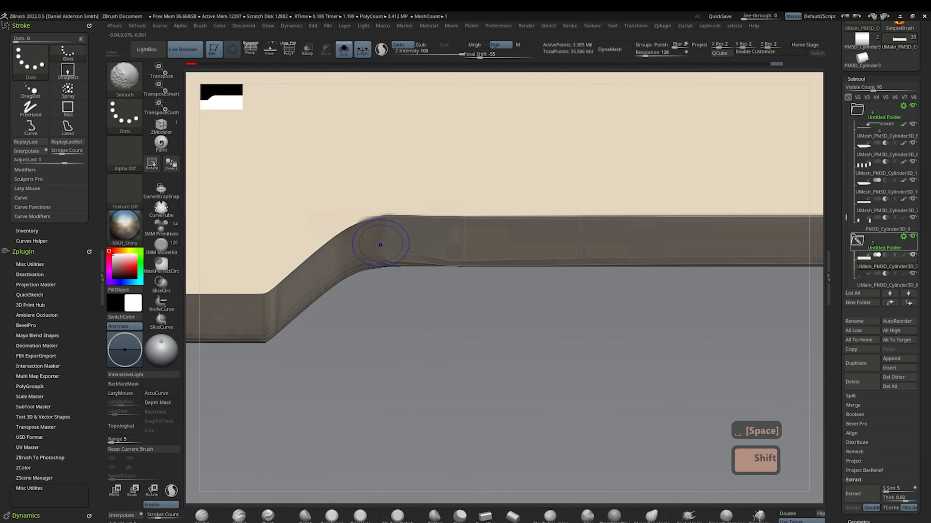
- Undo the last brush strokes on the frame's edge
key(ctrl+z)
key(ctrl+z)
key(ctrl+z)
key(ctrl+z)
key(ctrl+z)
key(ctrl+z)
key(ctrl+z)
- Examine the frame and its cutout subtools one after another, in isolation and with the whole handle shown
mouse_move(381, 245)
alt+mouse_down()
mouse_move(447, 249)
mouse_move(421, 202)
mouse_move(536, 218)
mouse_move(713, 180)
alt+mouse_up()
key(space)
key(f)
alt+click(630, 133)
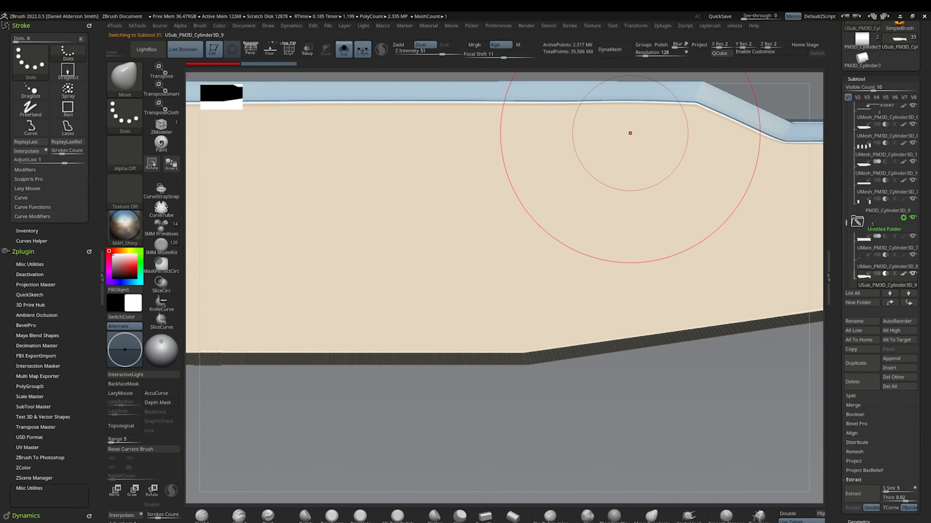
key(ctrl+1)
alt+click(563, 158)
right_drag(563, 158, 696, 227)
key(ctrl+1)
key(ctrl+1)
alt+click(729, 280)
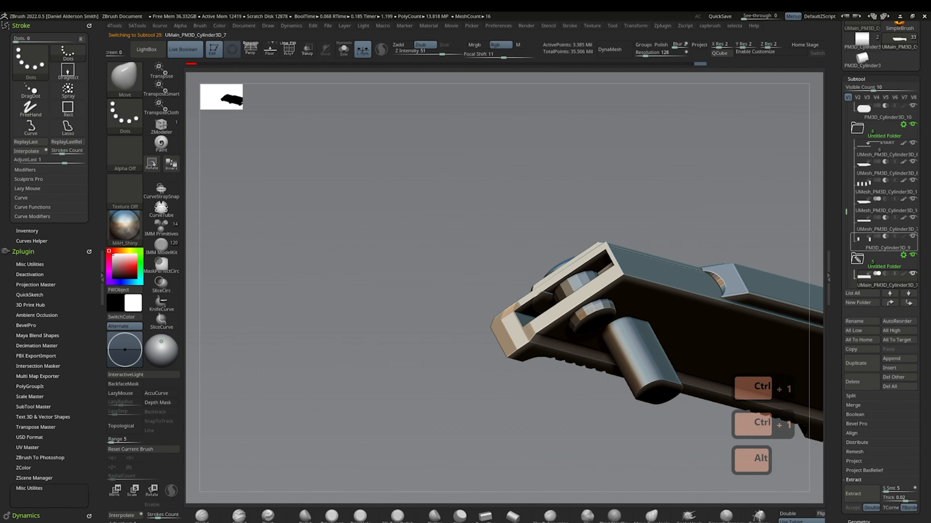
alt+right_drag(729, 280, 608, 304)
- Isolate the inset panel's subtool, open its Geometry settings and display its polygroup wireframe along the edge
alt+click(737, 263)
key(ctrl+1)
right_drag(737, 264, 492, 290)
key(f)
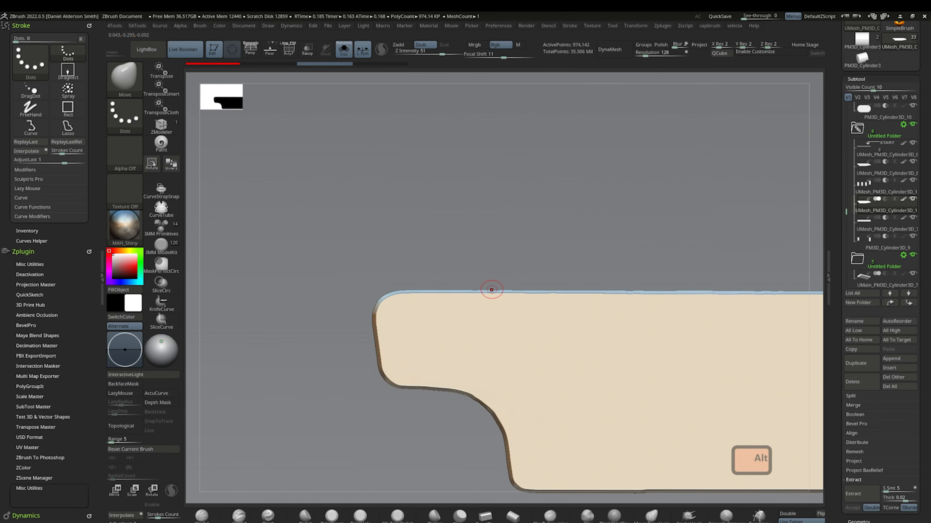
drag(839, 402, 839, 324)
click(859, 445)
mouse_move(735, 25)
click(776, 213)
key(shift+f)
alt+right_drag(586, 293, 449, 224)
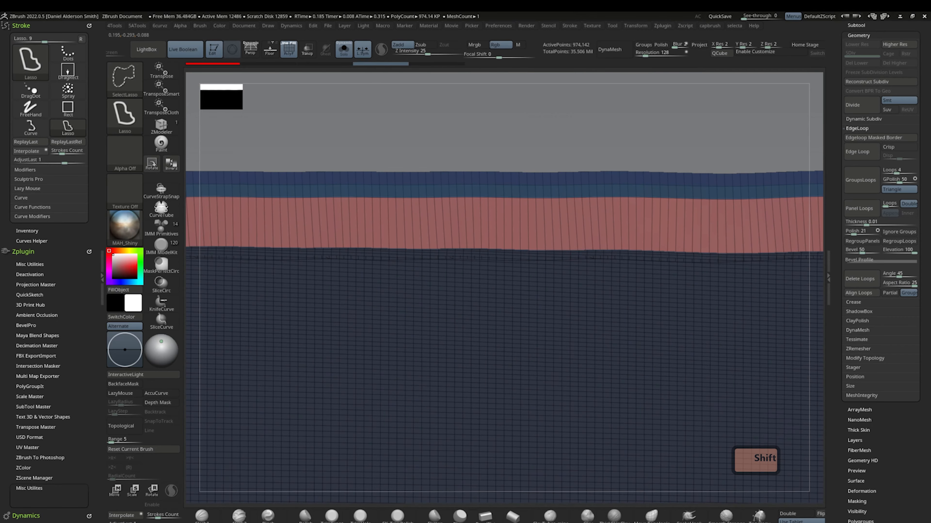
- Try to isolate the polygroups along the inset panel's border
ctrl+shift+click(586, 278)
ctrl+shift+click(588, 229)
key(ctrl+z)
alt+right_drag(562, 259, 604, 223)
key(shift+f)
ctrl+shift+click(483, 310)
key(ctrl+z)
right_drag(674, 271, 573, 381)
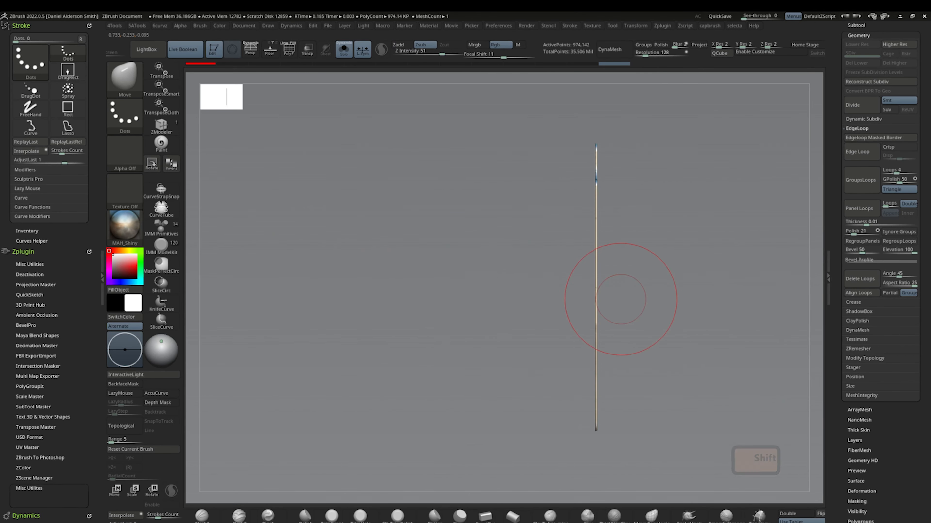
- Undo the last inset panel changes and try again to isolate its border polygroups, then clear the mask
key(ctrl+z)
key(ctrl+z)
key(ctrl+z)
mouse_move(679, 231)
right_down()
mouse_move(601, 312)
mouse_move(583, 253)
mouse_move(586, 304)
right_up()
key(shift+f)
ctrl+shift+click(561, 312)
right_drag(622, 278, 612, 374)
ctrl+shift+click(652, 308)
key(shift+f)
key(ctrl+z)
key(ctrl+z)
key(ctrl+z)
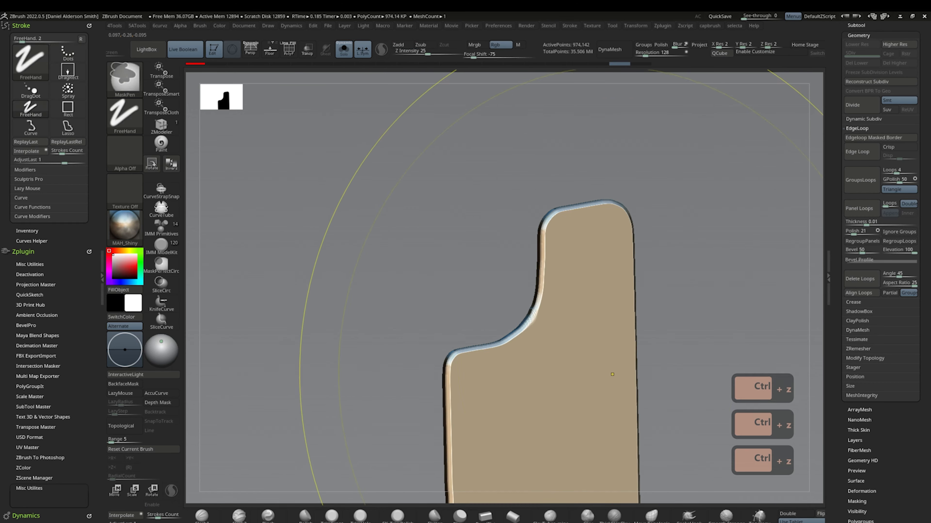
ctrl+drag(678, 330, 704, 359)
mouse_move(627, 321)
alt+right_down()
mouse_move(619, 256)
mouse_move(581, 334)
mouse_move(503, 305)
alt+right_up()
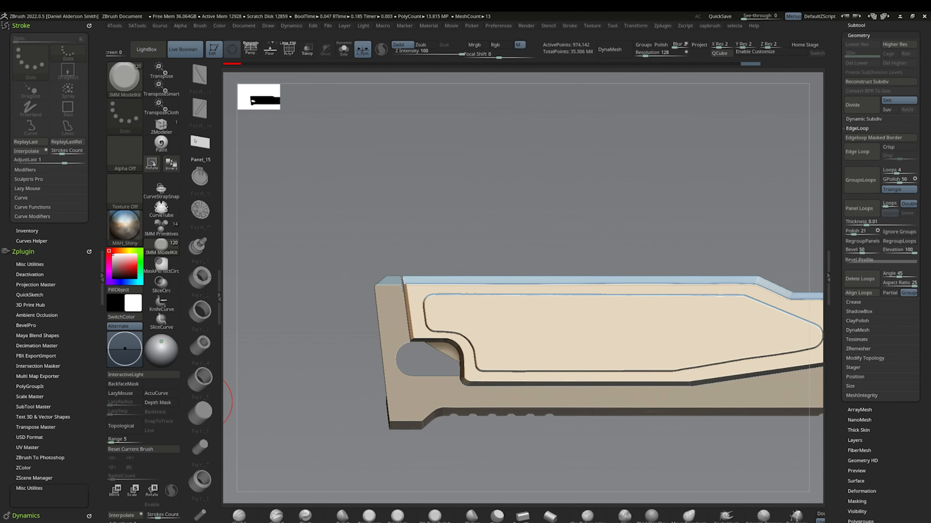
- Insert the Fasteners_11 mesh from the IMM ModelKit brush on the handle and split it off as its own subtool
scroll(200, 402, up, 3)
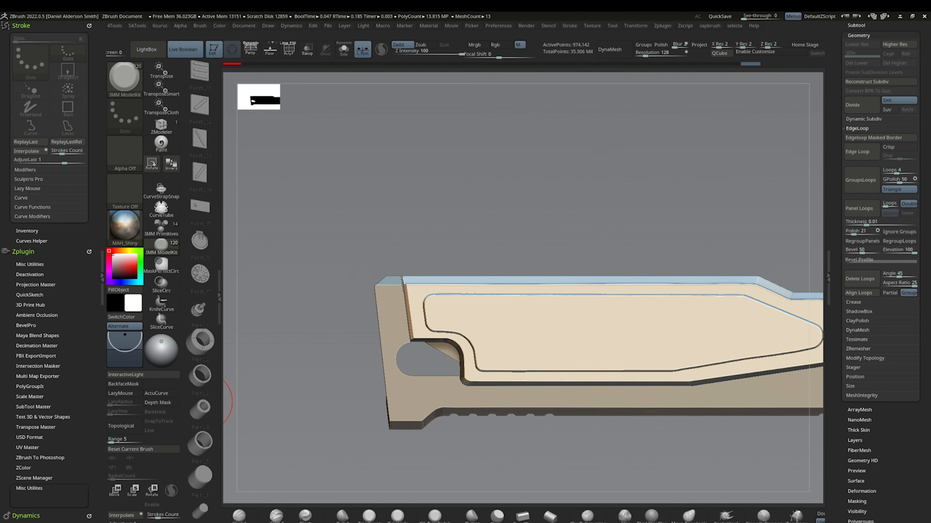
scroll(200, 402, up, 5)
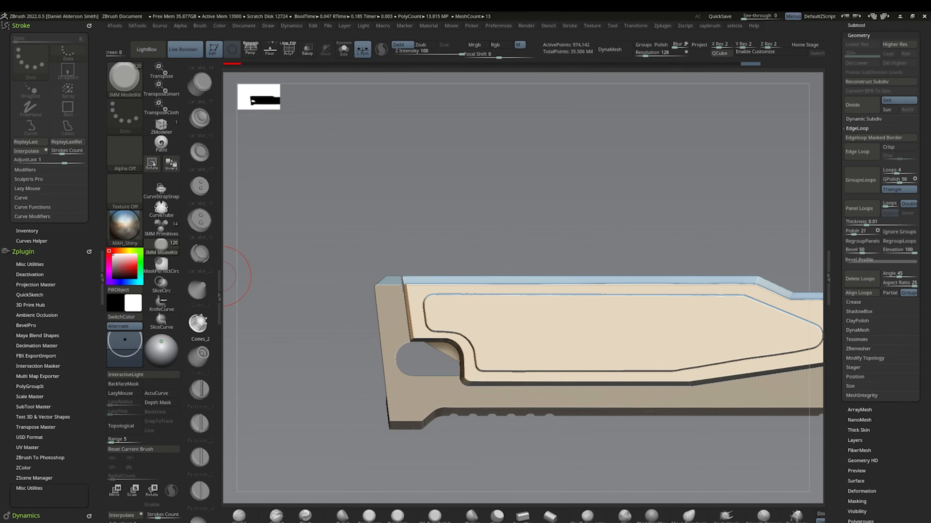
scroll(200, 381, down, 10)
click(200, 201)
key(space)
alt+right_drag(494, 332, 502, 333)
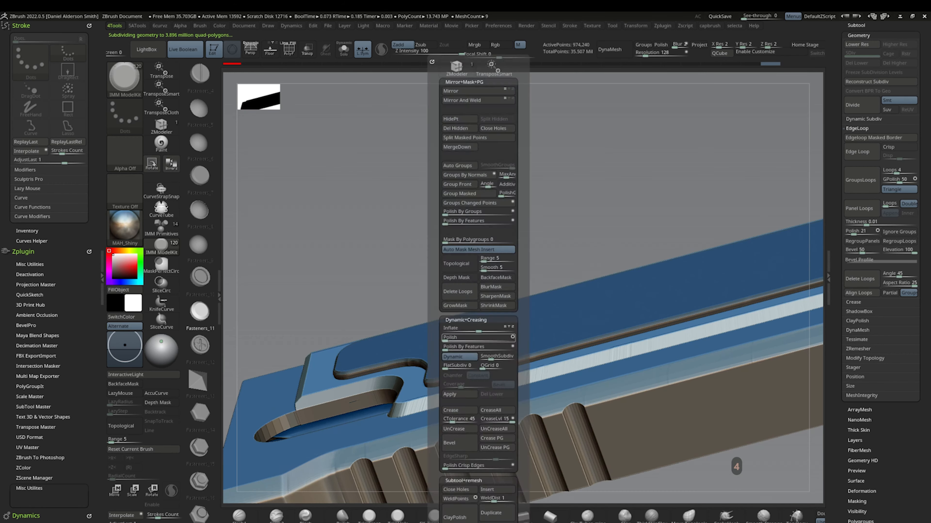
key(w)
key(space)
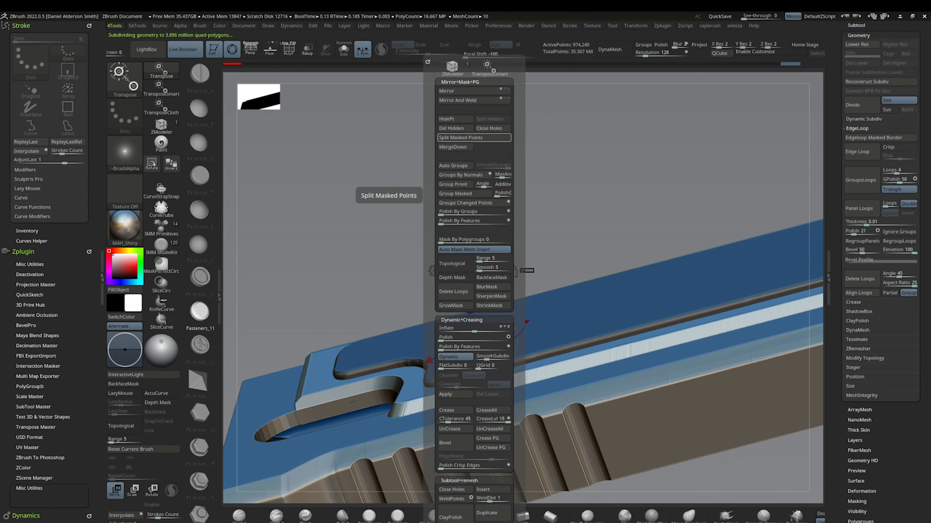
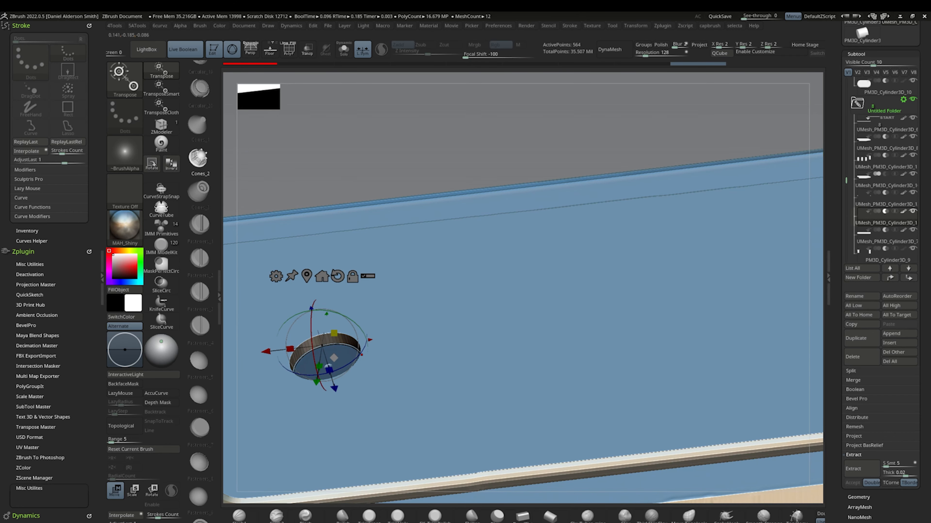
- Move the screw head copy's subtool up the subtool list to the folder of the pivot cylinders
mouse_move(883, 216)
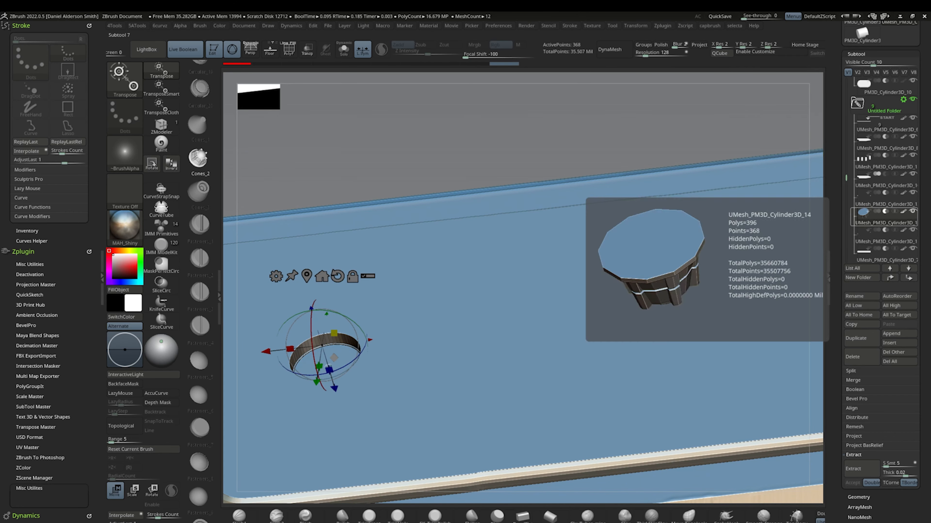
key(shift)
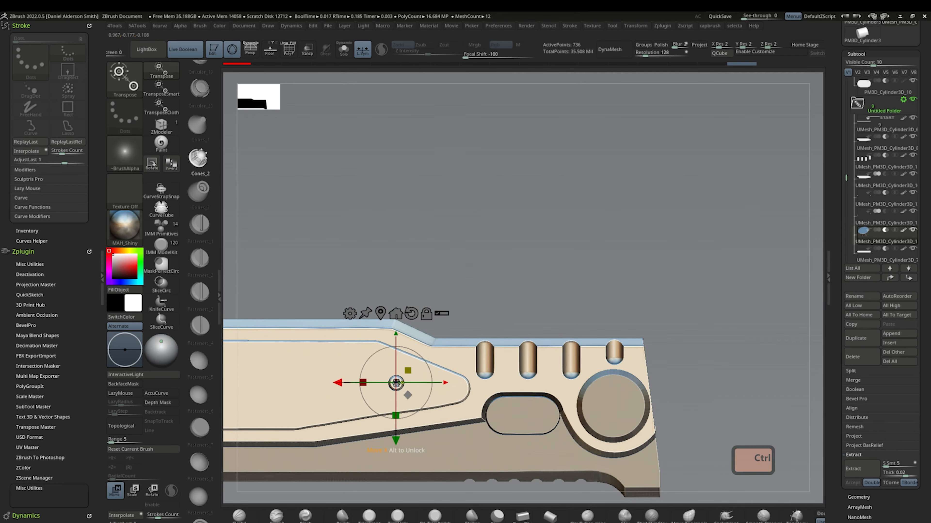
click(890, 278)
click(890, 277)
click(889, 278)
click(890, 277)
click(890, 278)
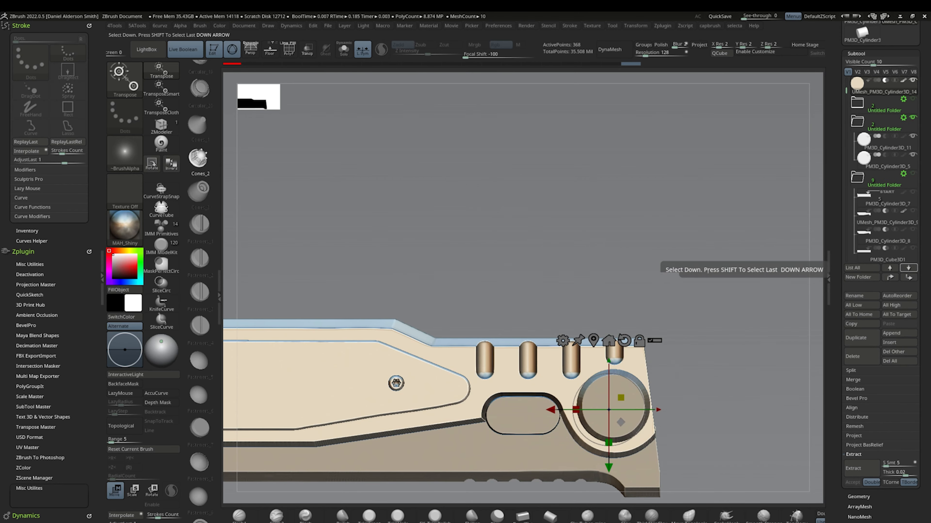
key(Up)
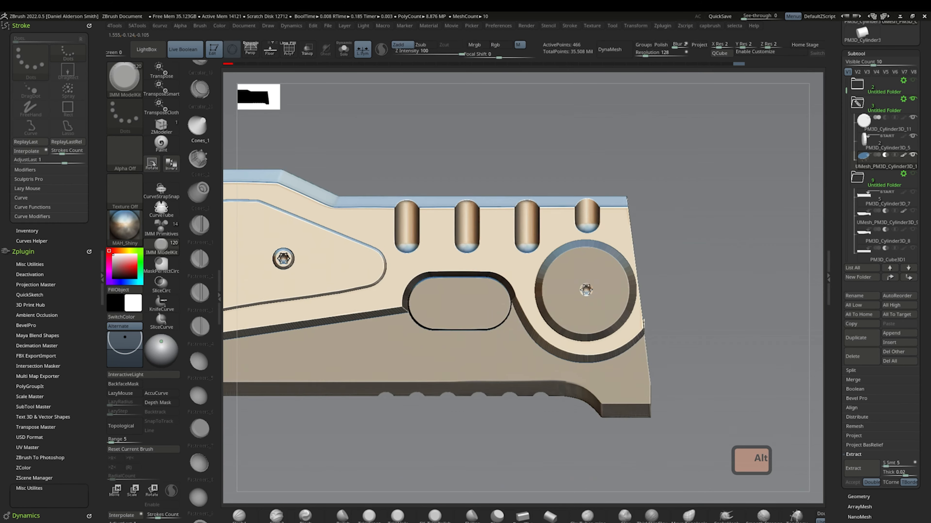
- Switch between the handle's subtools, isolated and together, and review the screws on the panel and pivot
key(ctrl+z)
key(ctrl+1)
shift+drag(740, 330, 742, 257)
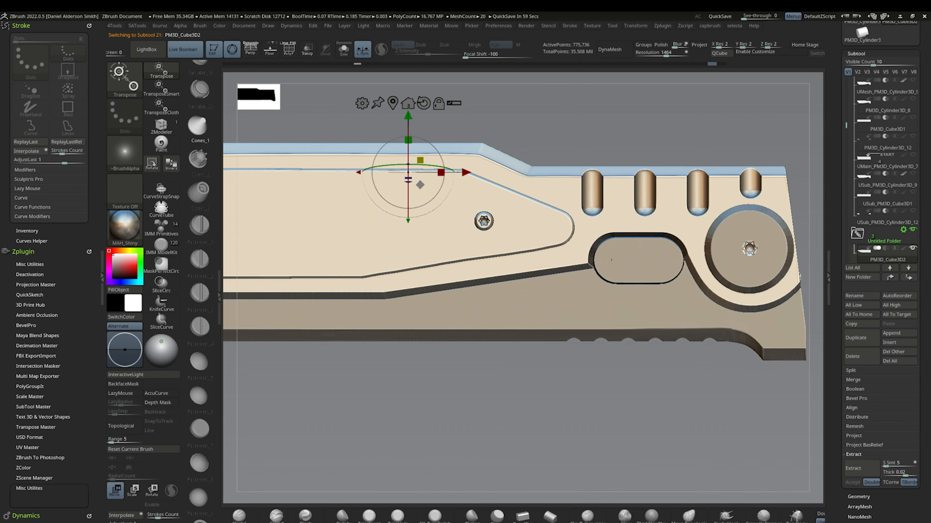
key(Down)
key(f)
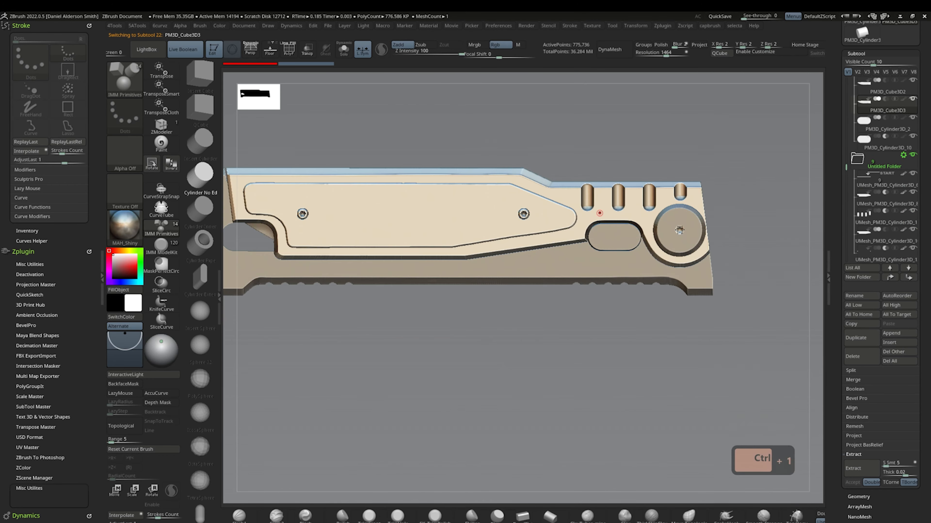
key(ctrl+1)
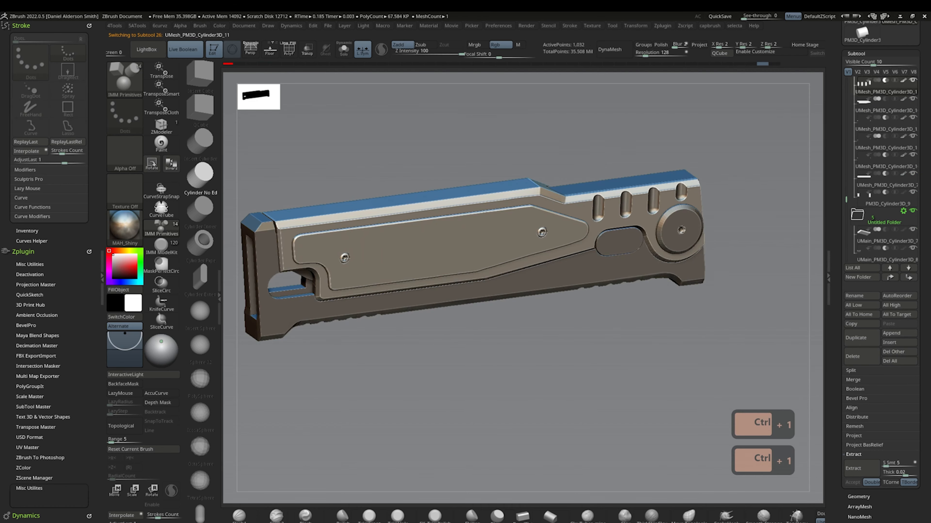
key(ctrl+1)
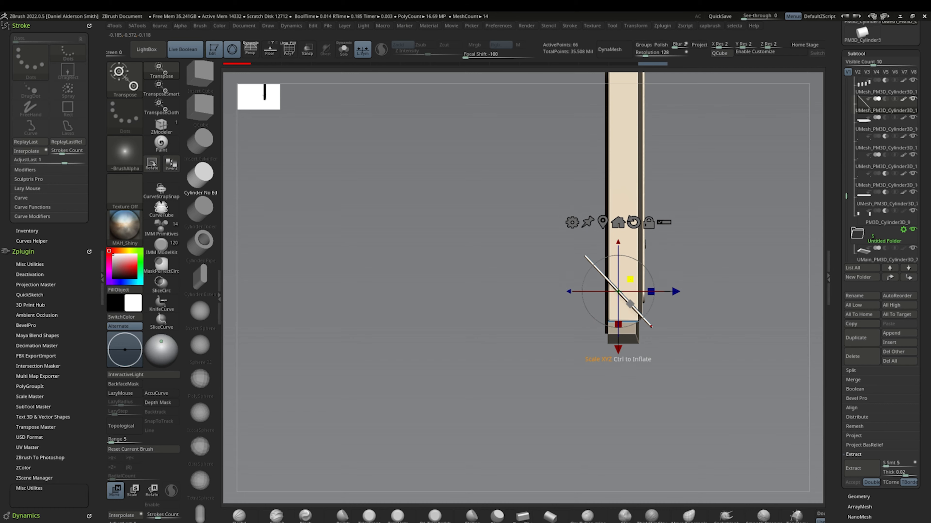
- Position the thin diagonal cylinder on the frame's spine near the butt end and cross it with a mirrored copy
alt+shift+drag(654, 292, 644, 317)
drag(596, 287, 609, 286)
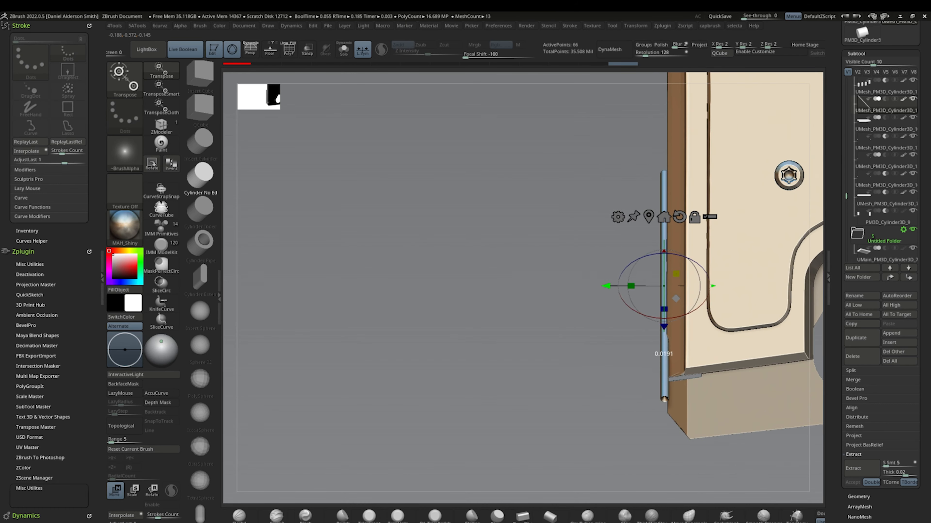
drag(595, 326, 599, 330)
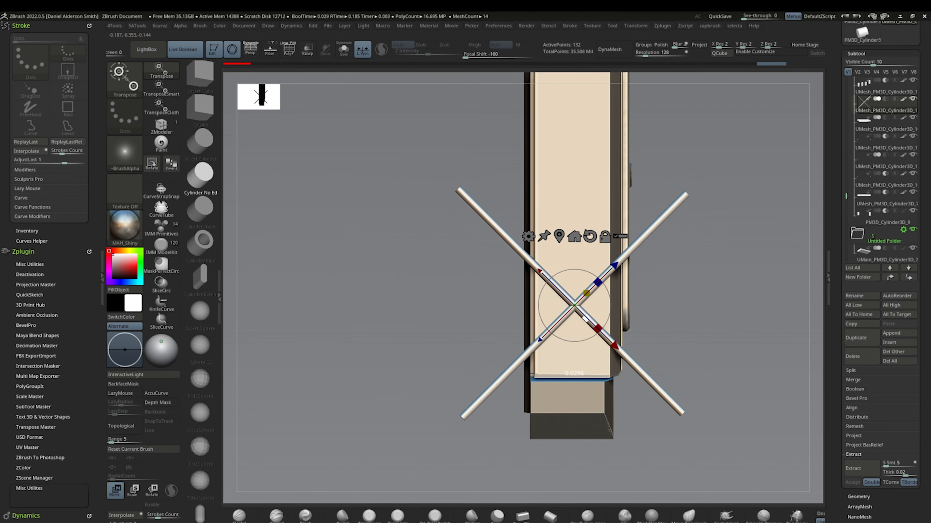
- Copy the crossed cylinder pair a short distance along the spine and repeat the copy to build a dense diagonal lattice
ctrl+drag(571, 356, 572, 346)
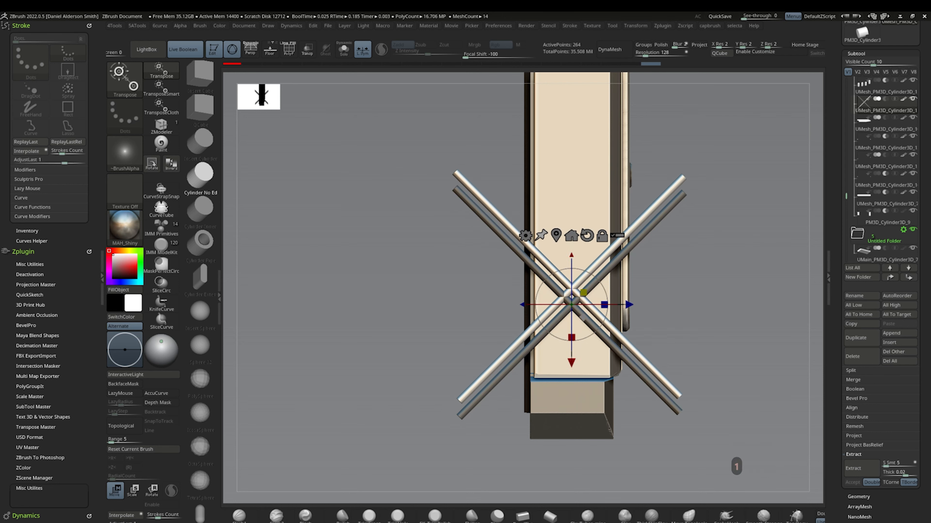
key(1)
key(1)
key(1)
key(1)
key(1)
key(1)
key(1)
key(1)
key(1)
key(1)
key(1)
key(1)
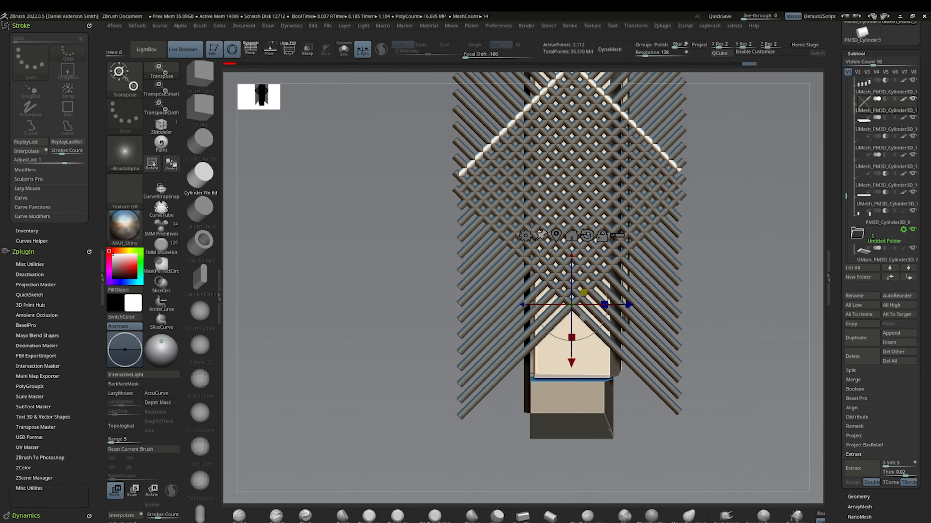
- Set the lattice subtool to subtract, cutting a crosshatched grip texture into the frame's spine
click(885, 99)
ctrl+right_drag(718, 330, 718, 286)
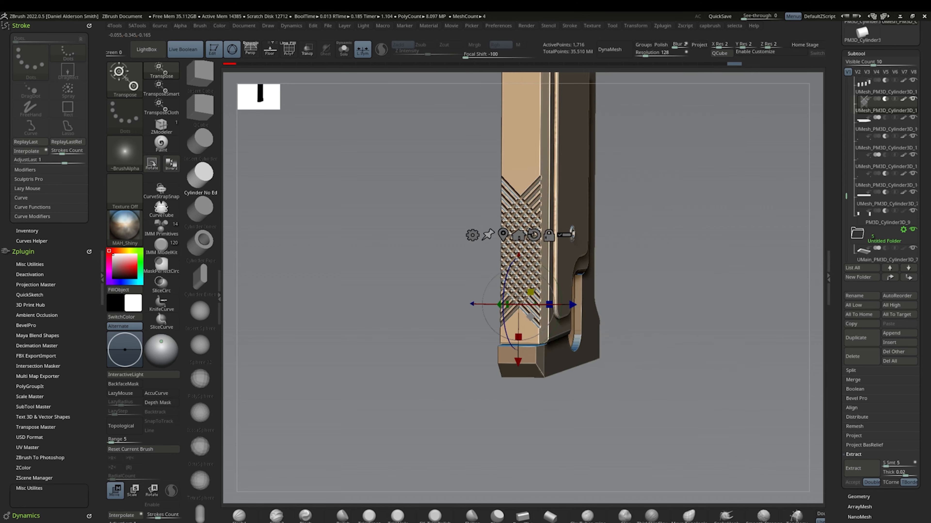
drag(696, 293, 715, 349)
alt+drag(714, 349, 681, 396)
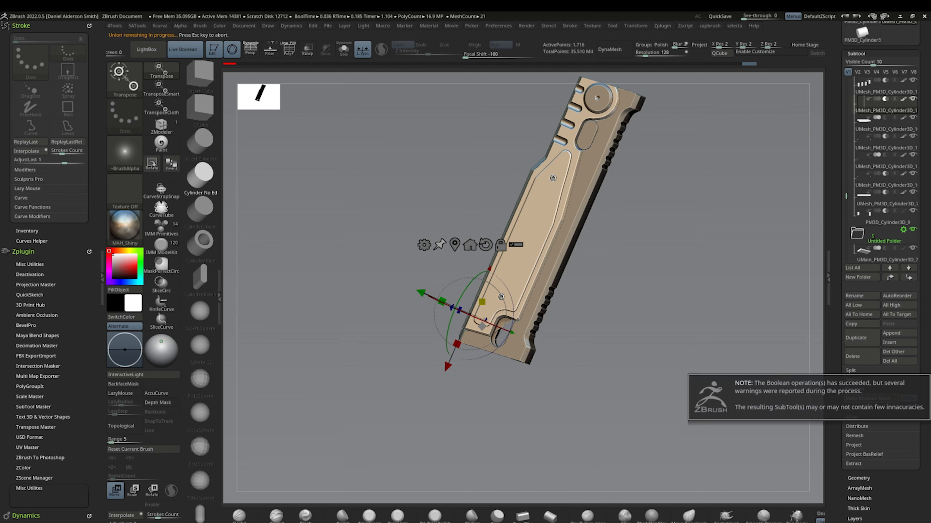
- Switch to the boolean result tool and use Mirror And Weld on the crosshatched handle frame to build its opposite side
click(862, 34)
click(730, 176)
drag(696, 311, 605, 220)
key(4)
click(549, 100)
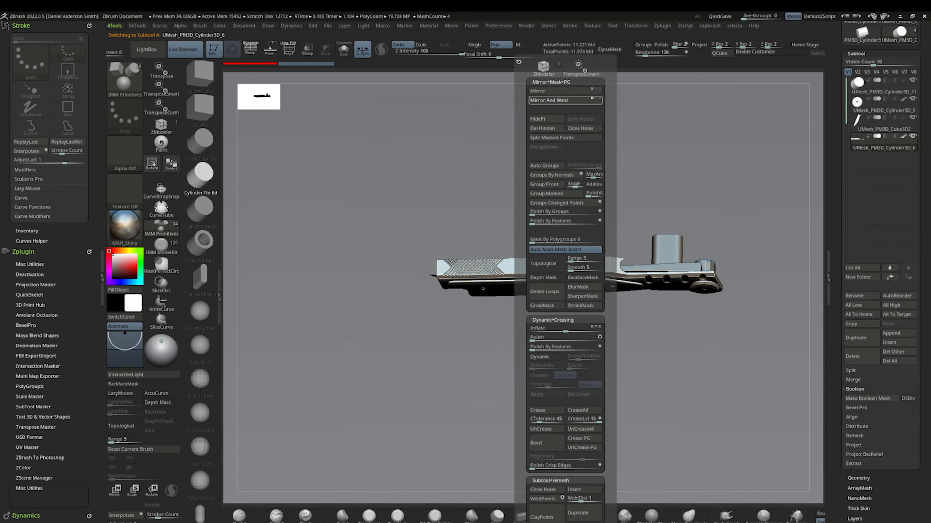
key(4)
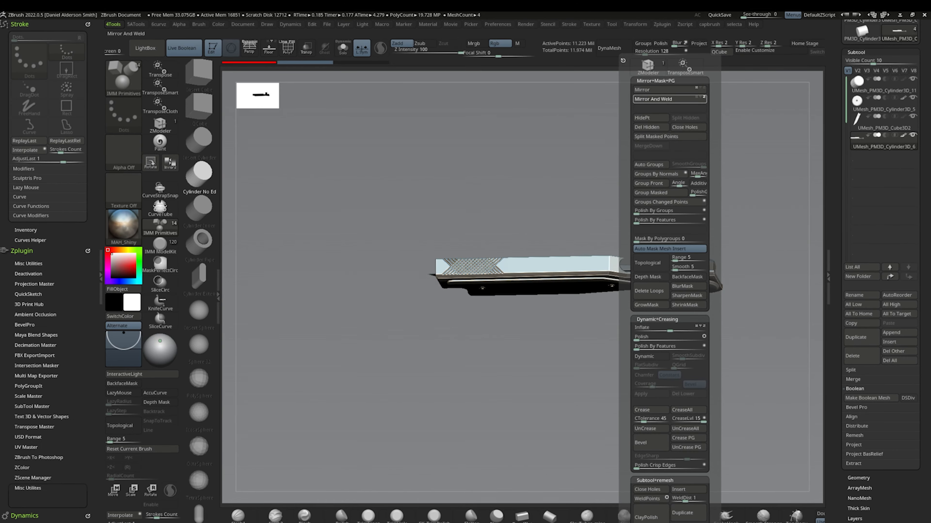
key(w)
key(alt)
scroll(472, 287, up, 5)
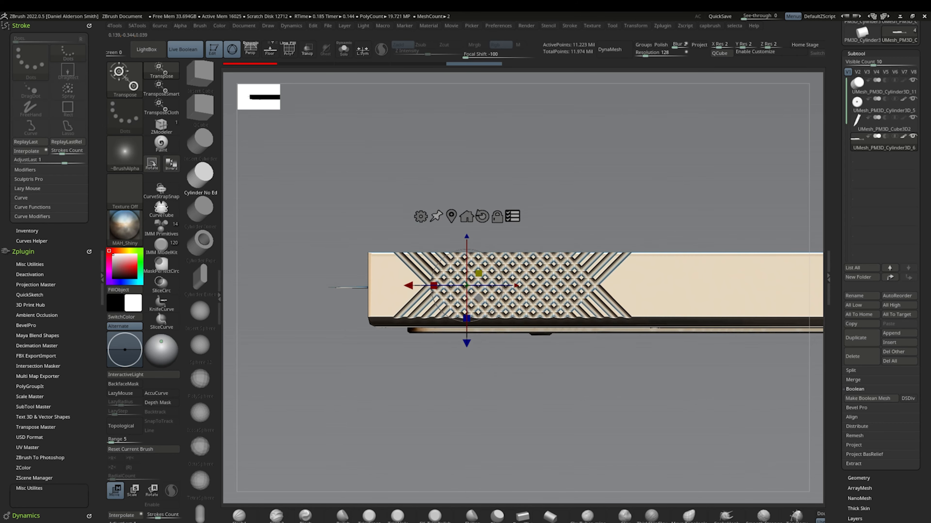
key(4)
key(ctrl+1)
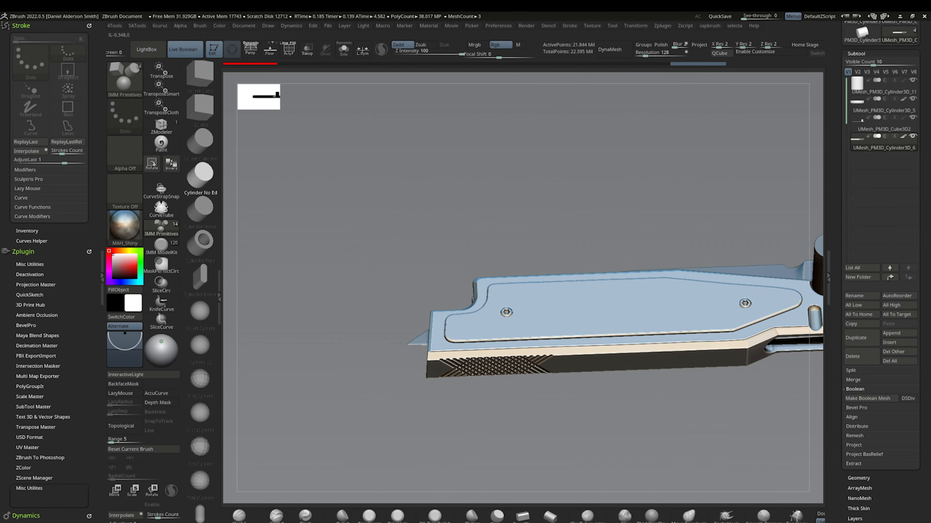
key(ctrl+1)
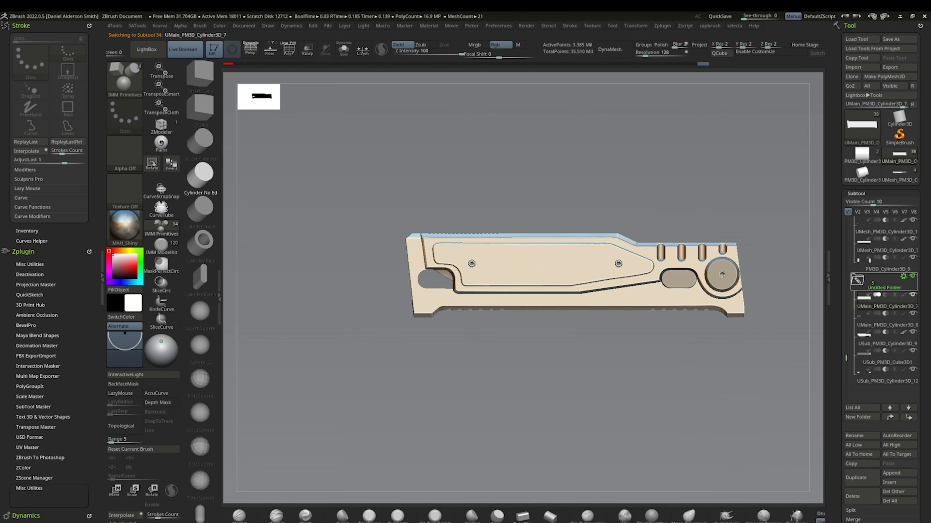
- Check the subtools of the inner frame's folder and merge them into one mesh with a folder boolean
click(886, 357)
key(ctrl+1)
key(ctrl+1)
key(ctrl+1)
click(887, 376)
key(shift+f)
drag(619, 311, 437, 368)
key(4)
click(553, 318)
key(f)
key(shift+f)
click(904, 276)
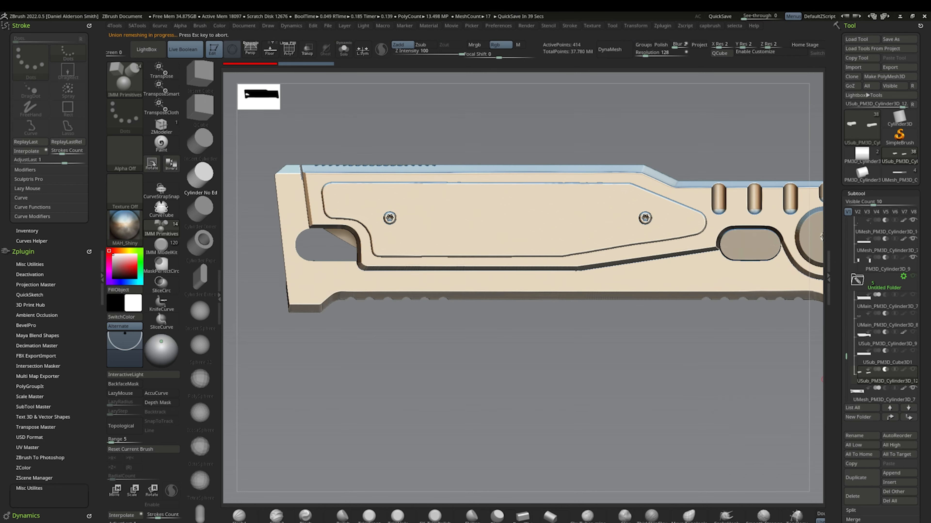
- Paste the merged inner frame into the boolean result tool and run Mirror And Weld on it
click(899, 174)
click(889, 463)
click(344, 50)
alt+click(660, 227)
drag(632, 321, 777, 345)
key(4)
click(677, 100)
alt+click(644, 227)
key(ctrl+1)
- Return to the working tool and go up and back down its subtool list to review the individual parts
click(862, 129)
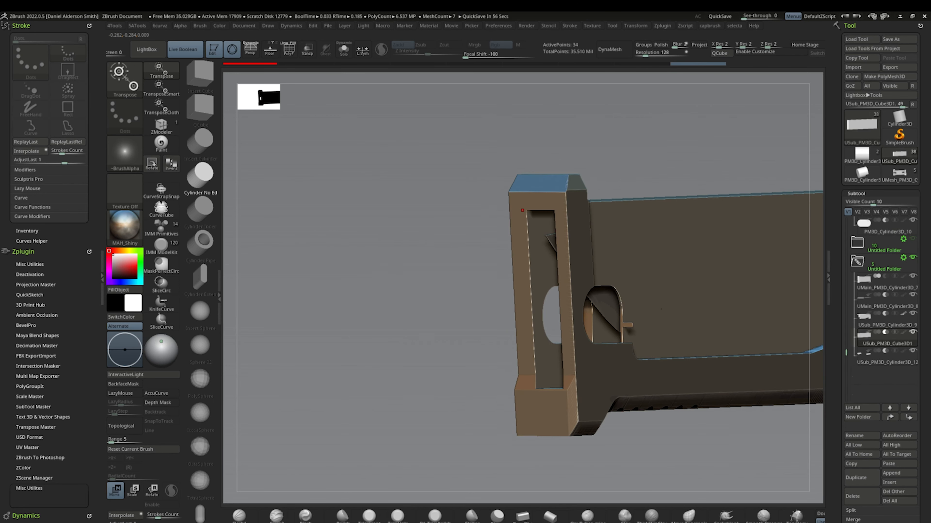
click(856, 242)
scroll(879, 352, down, 3)
click(879, 357)
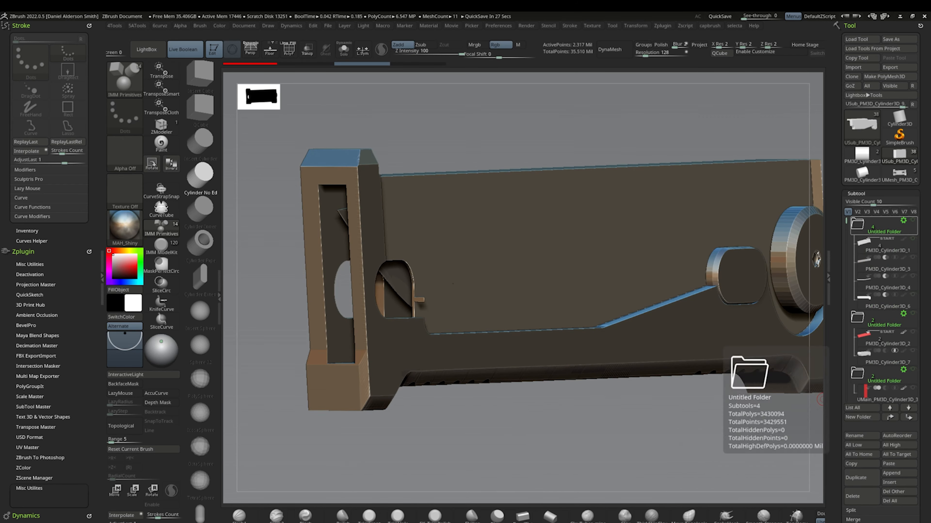
key(Up)
key(Up)
key(Up)
key(Up)
key(Up)
key(Up)
key(Up)
key(Up)
key(Up)
key(Up)
key(Up)
key(Up)
key(Up)
key(Up)
key(Up)
key(Up)
key(Up)
key(Up)
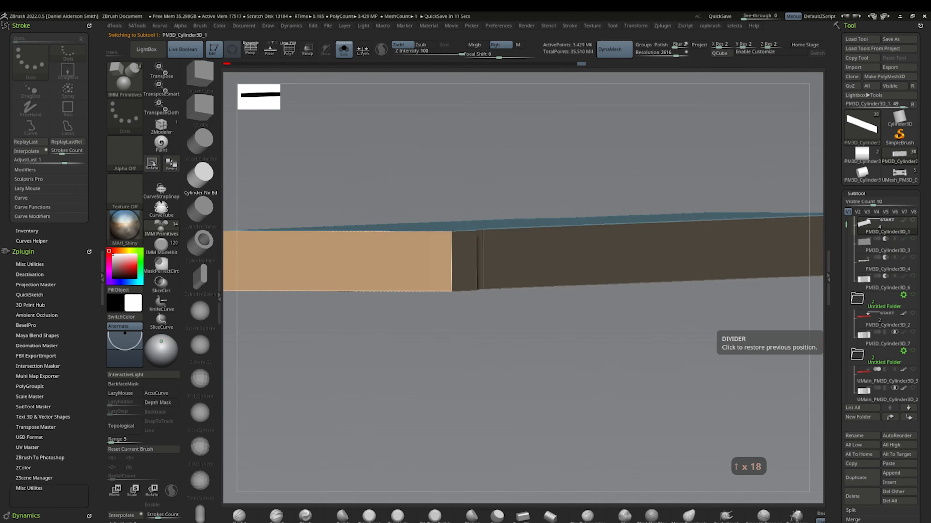
key(Down)
key(Down)
key(Down)
key(Down)
key(Down)
key(Down)
key(Down)
key(Down)
key(Down)
key(Down)
key(Down)
key(Down)
key(Down)
key(Down)
key(Down)
key(Down)
key(Down)
key(Down)
key(Down)
key(Down)
key(Escape)
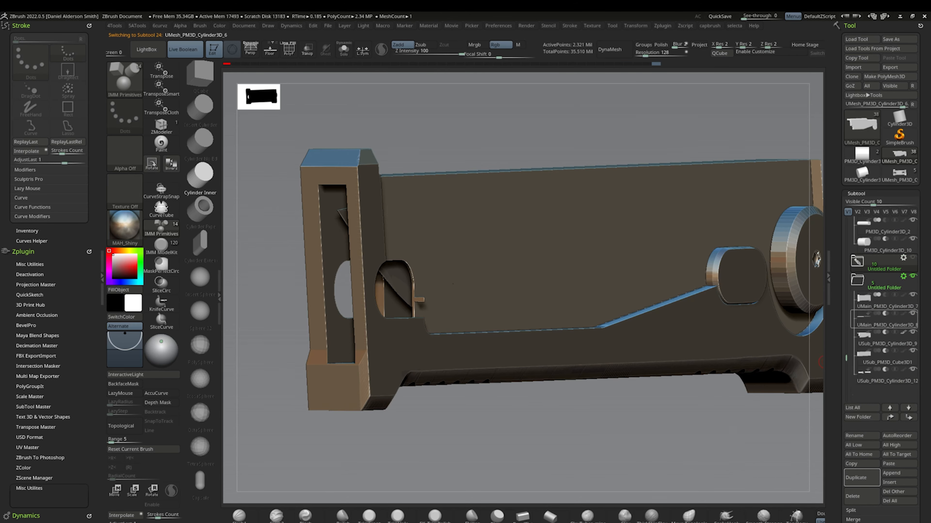
- Select the rounded slot cutters subtool in the inner frame's folder and inspect its two shapes in isolation
shift+drag(821, 362, 578, 314)
click(887, 377)
key(Escape)
key(w)
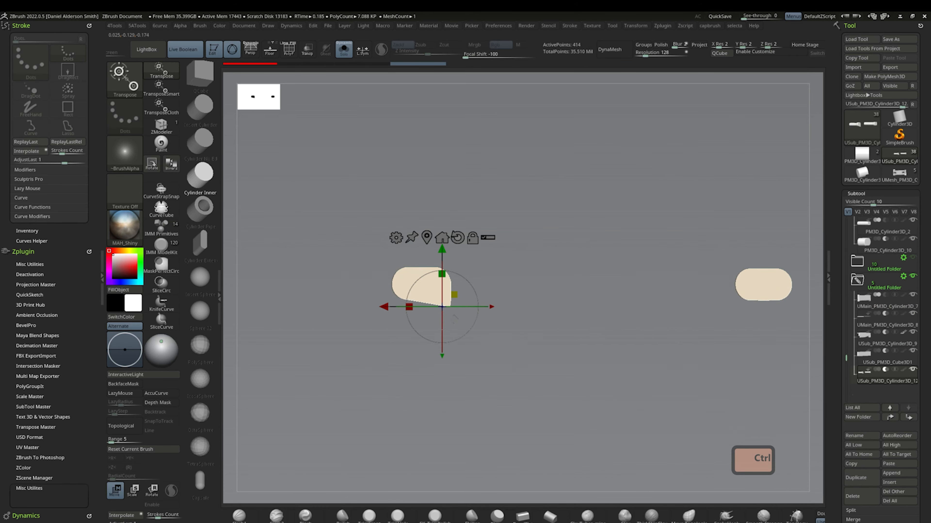
key(ctrl+1)
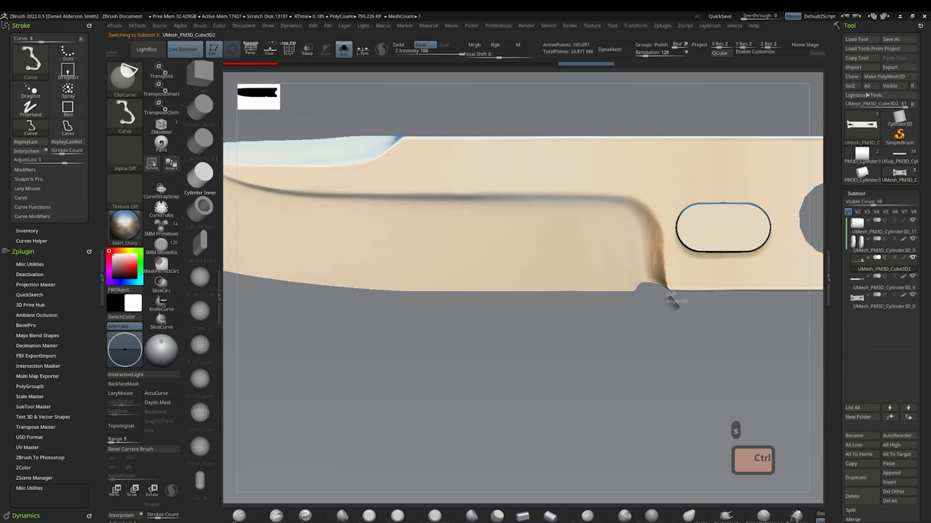
- Trim the blade's cutting edge beside the small round notch with the ClipCurve brush
mouse_move(671, 302)
ctrl+shift+mouse_down()
mouse_move(678, 313)
mouse_move(792, 348)
ctrl+shift+mouse_up()
mouse_move(285, 224)
ctrl+shift+mouse_down()
mouse_move(691, 181)
mouse_move(685, 249)
mouse_move(733, 293)
mouse_move(637, 260)
ctrl+shift+mouse_up()
shift+drag(638, 260, 427, 260)
- Try the TrimDynamic, DamStandard and hPolish brushes on the top bevel near the blade's tip
key(b)
key(t)
key(d)
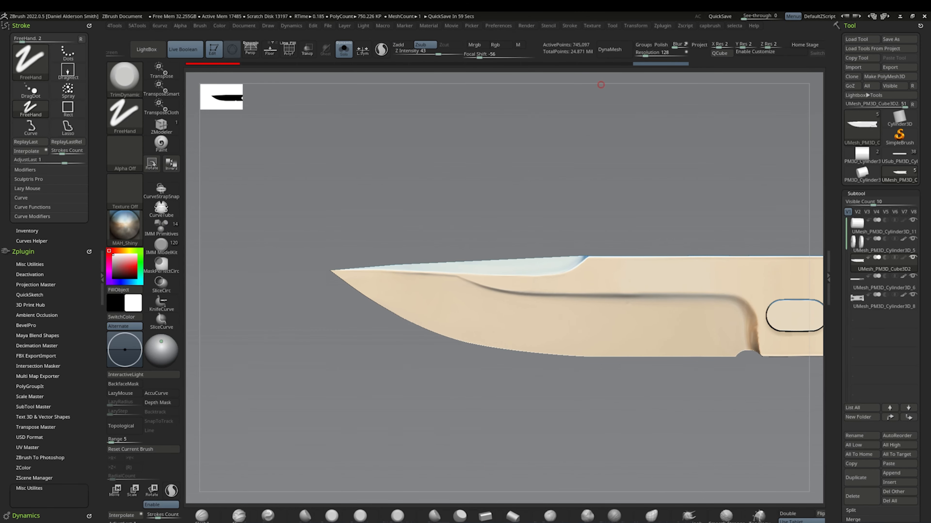
mouse_move(459, 184)
mouse_down()
mouse_move(376, 238)
mouse_move(435, 247)
mouse_up()
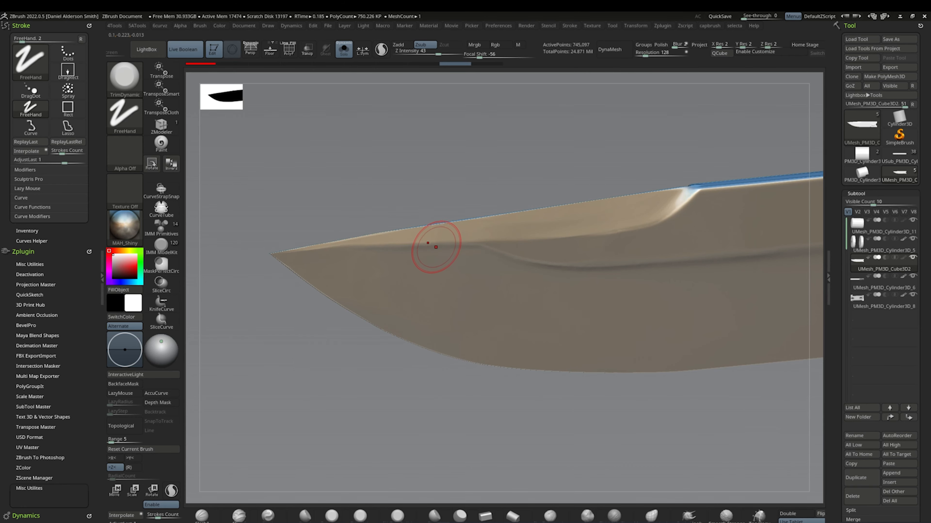
mouse_move(227, 371)
mouse_down()
mouse_move(367, 403)
mouse_move(531, 422)
mouse_move(458, 421)
mouse_move(513, 366)
mouse_up()
key(b)
key(d)
key(s)
key(ctrl+z)
key(b)
key(h)
key(p)
key(space)
mouse_move(513, 366)
alt+mouse_down()
mouse_move(440, 385)
mouse_move(513, 374)
alt+mouse_up()
key(ctrl+z)
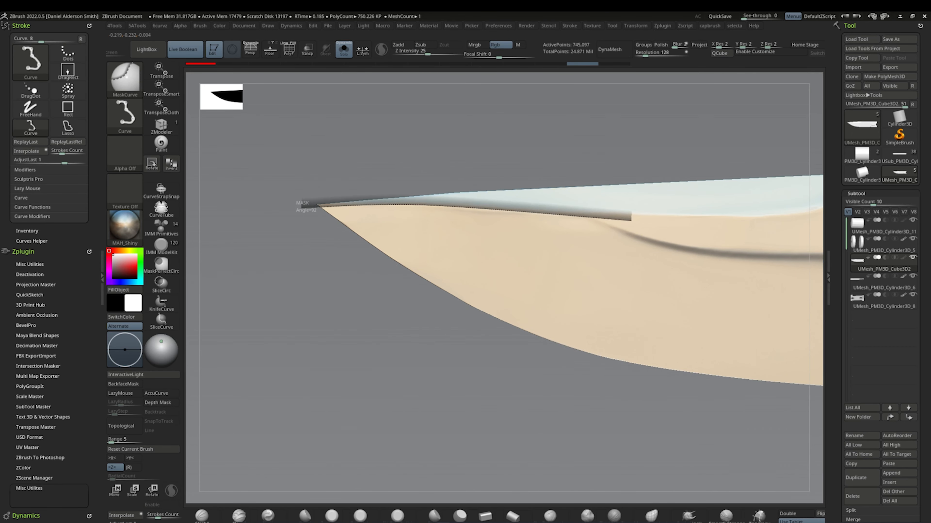
- Mask everything except the top bevel near the blade's tip, smooth that area and polish its edge with hPolish
ctrl+drag(301, 207, 300, 208)
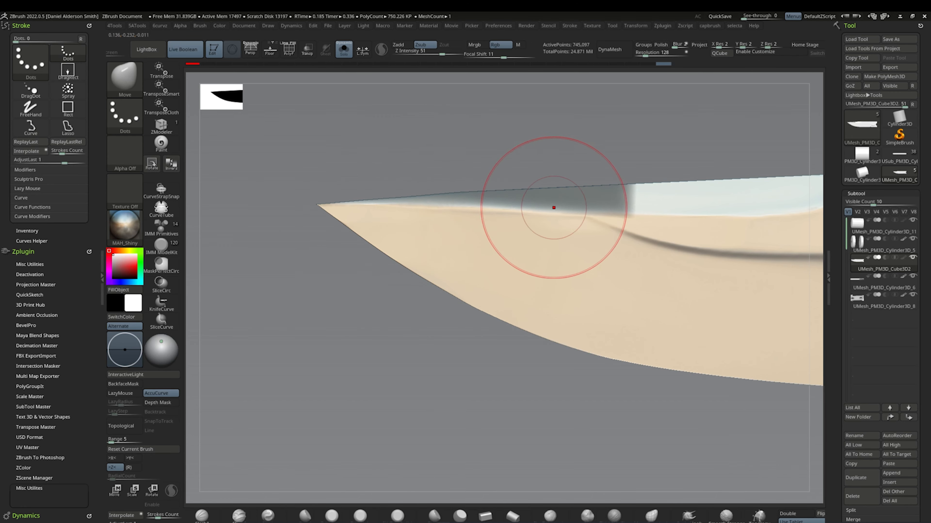
key(ctrl+i)
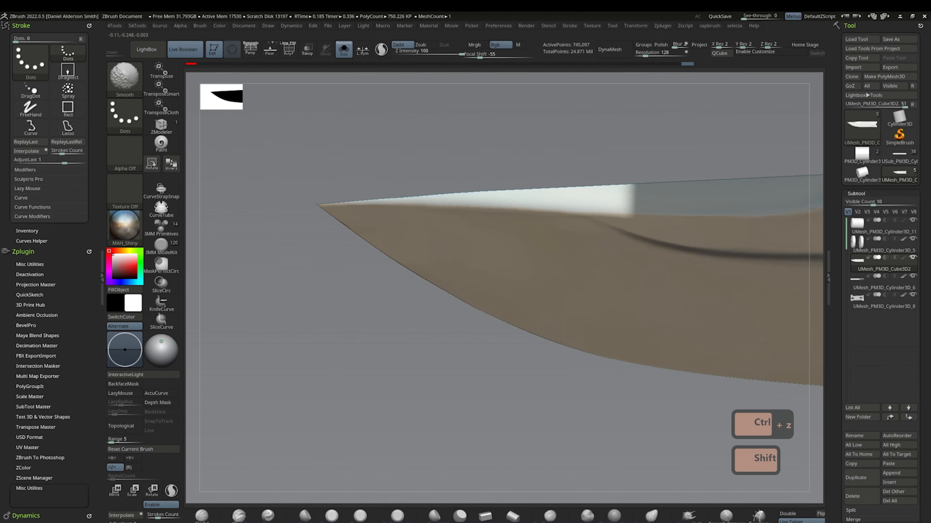
drag(529, 337, 451, 236)
key(h)
key(space)
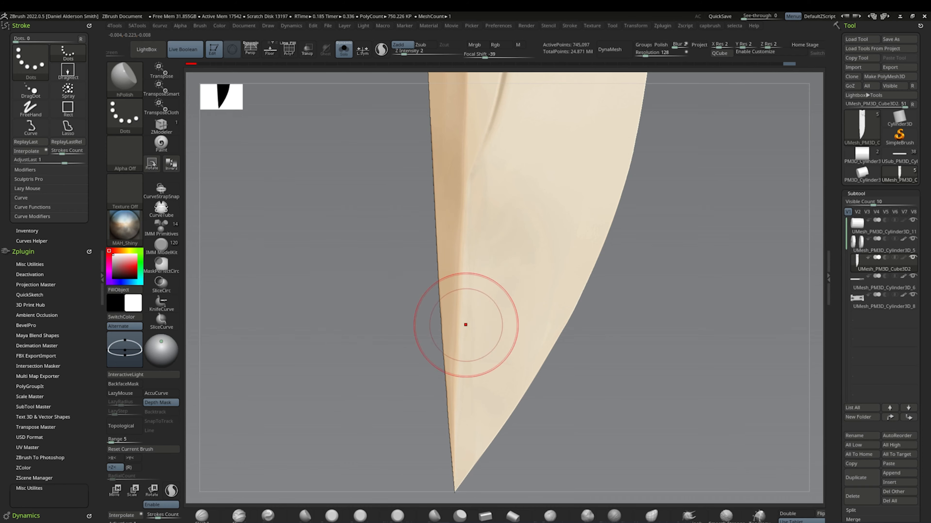
mouse_move(466, 325)
mouse_down()
mouse_move(357, 413)
mouse_move(442, 178)
mouse_up()
- Undo and redo the last three edits on the blade's tip to compare the results
key(space)
mouse_move(442, 256)
right_down()
mouse_move(453, 334)
mouse_move(445, 254)
right_up()
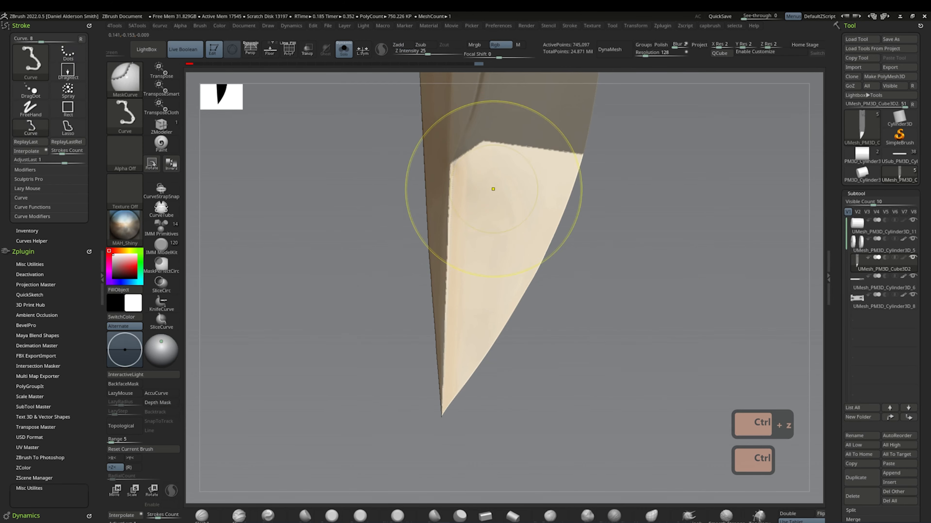
right_drag(493, 189, 550, 260)
key(ctrl+z)
key(ctrl+z)
key(ctrl+z)
key(ctrl+shift+z)
key(ctrl+shift+z)
key(ctrl+shift+z)
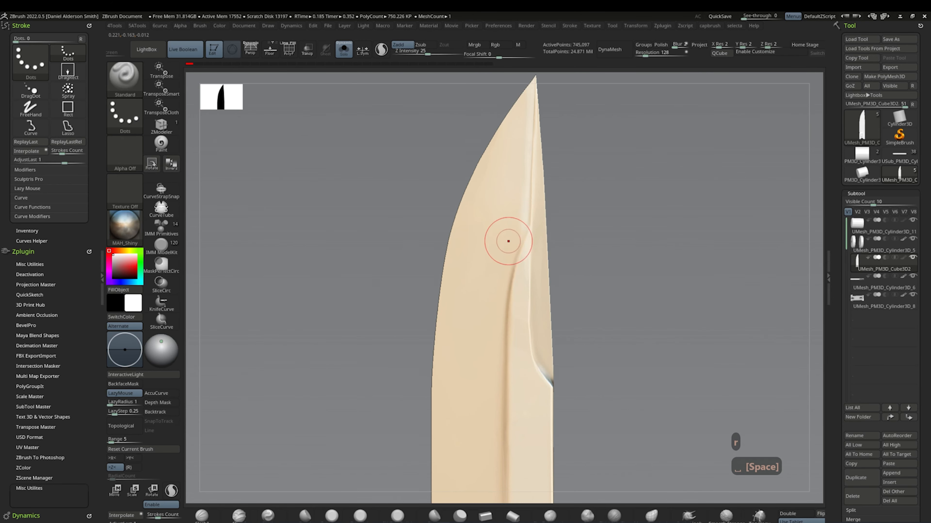
- Clip the scalloped pivot cutout at the blade's base into a smoother arc and apply Mirror And Weld to the blade
key(space)
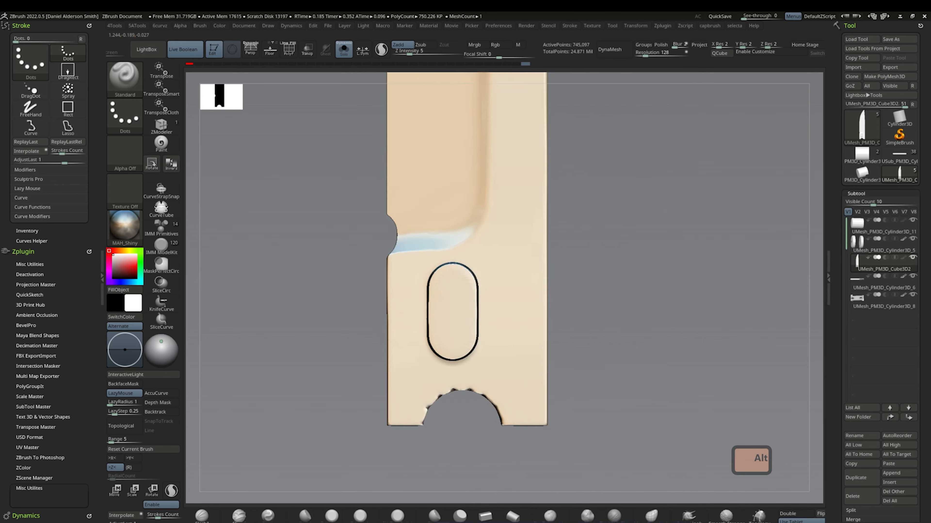
key(shift+f)
key(shift+f)
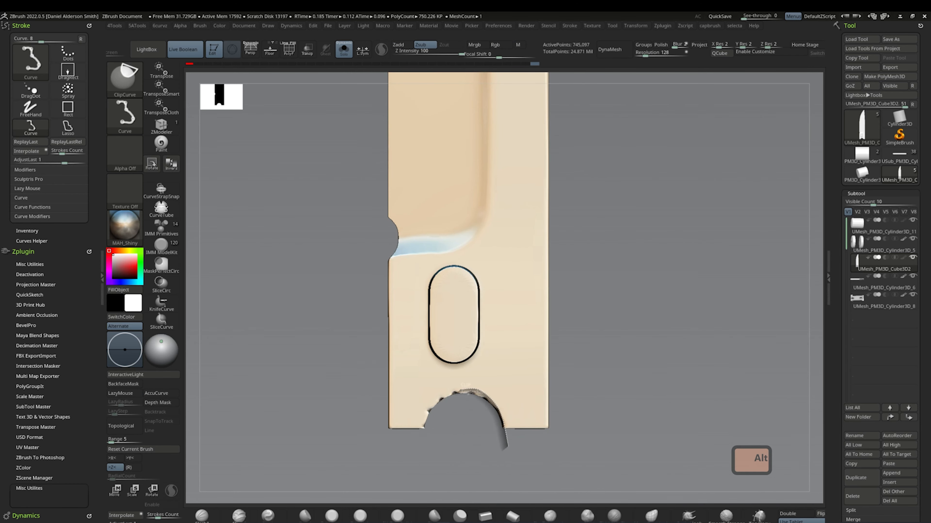
key(ctrl+shift+space)
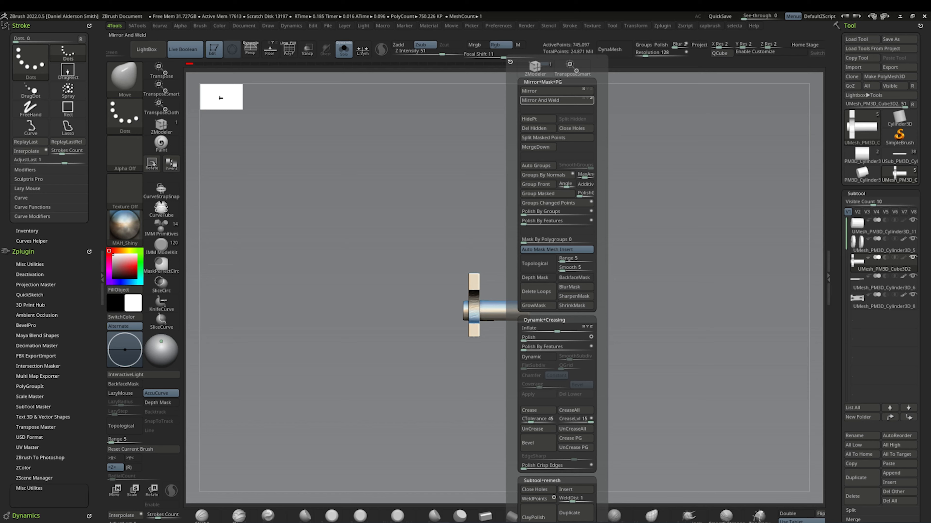
key(ctrl+1)
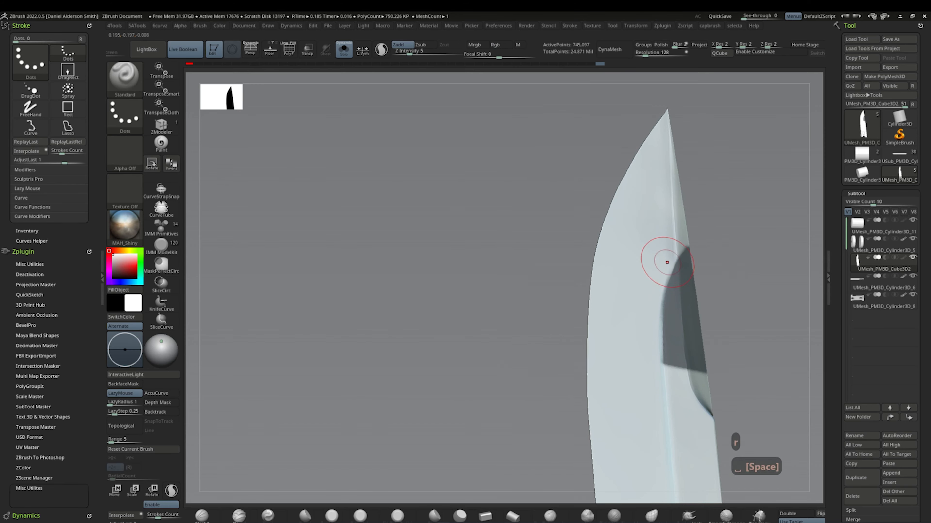
- Mask the blade's top bevel with a curve and invert the mask to expose only the bevel for reshaping
key(ctrl+z)
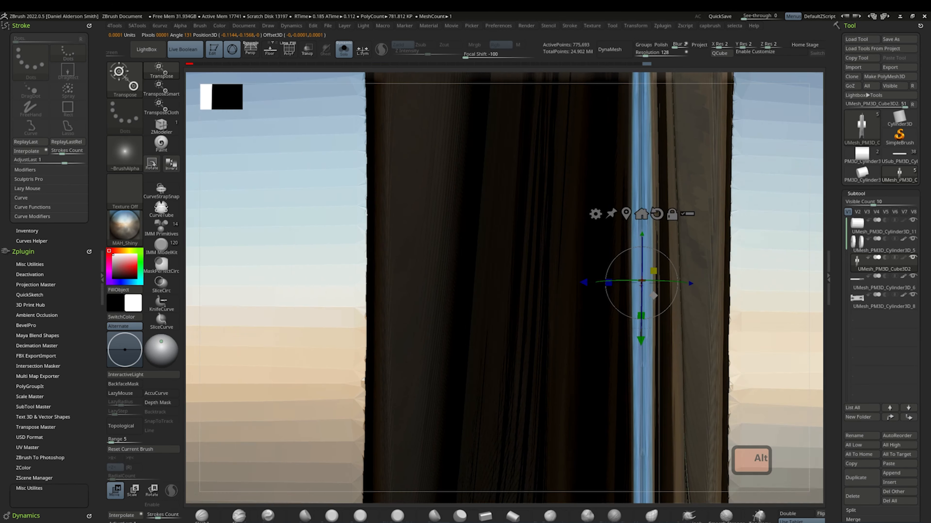
key(4)
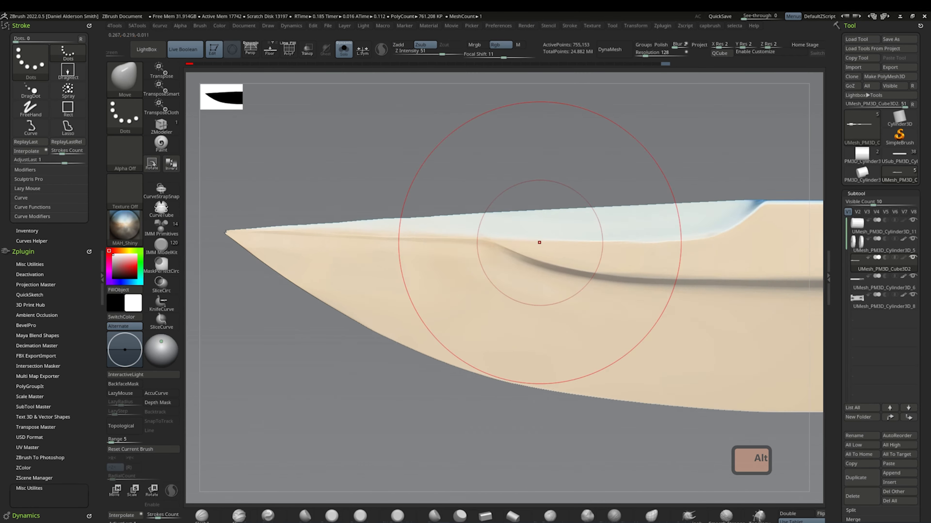
ctrl+drag(535, 249, 512, 248)
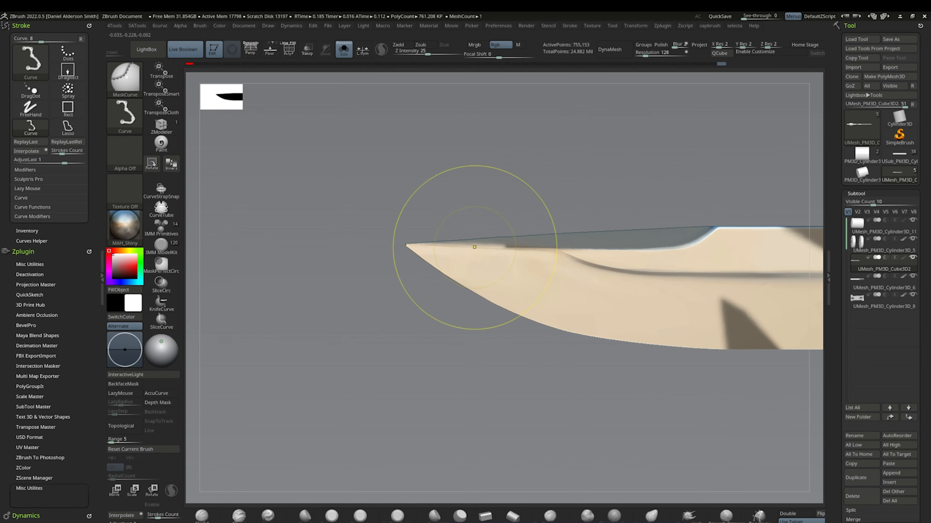
key(ctrl+i)
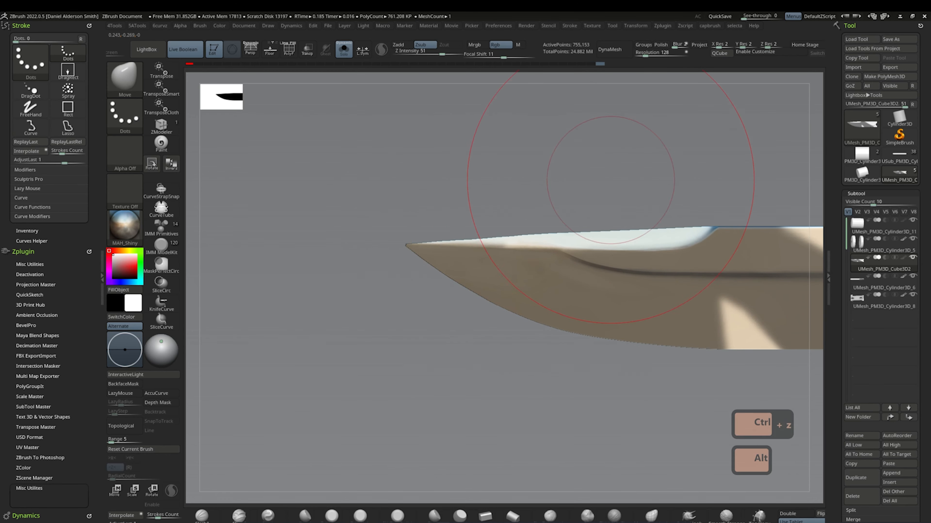
alt+drag(611, 180, 652, 310)
key(space)
shift+drag(490, 349, 690, 184)
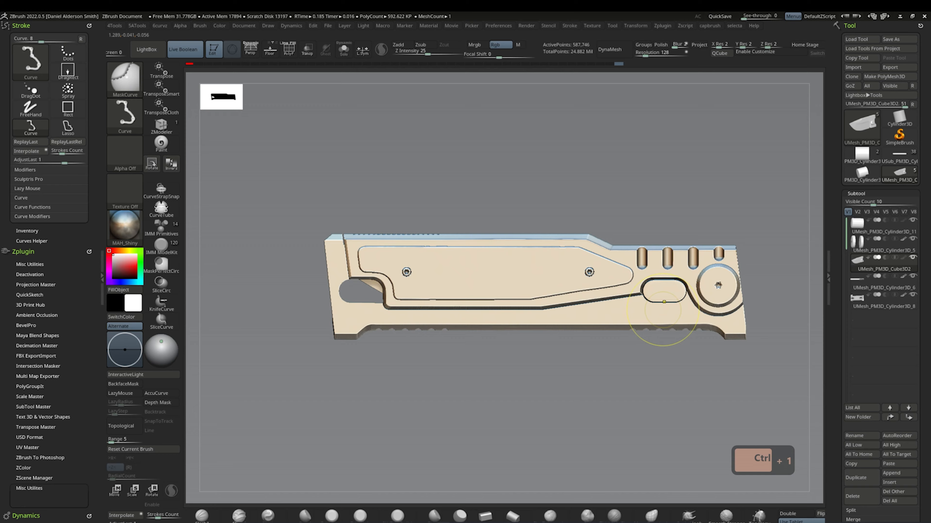
- Inspect the handle's screw and pivot area, return to the working tool and undo the last two changes
mouse_move(550, 293)
alt+mouse_down()
mouse_move(762, 358)
mouse_move(716, 242)
alt+mouse_up()
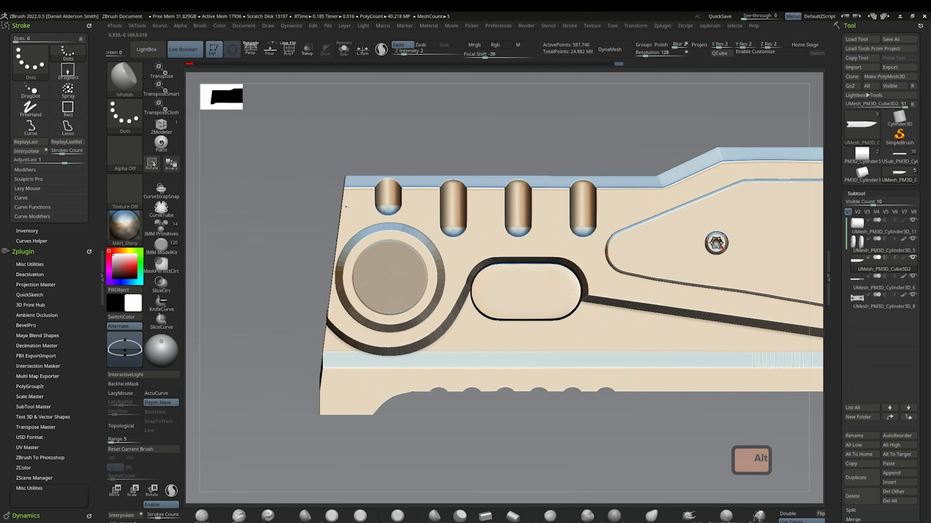
alt+click(721, 249)
click(913, 294)
click(899, 155)
key(ctrl+z)
key(ctrl+z)
alt+drag(513, 411, 723, 283)
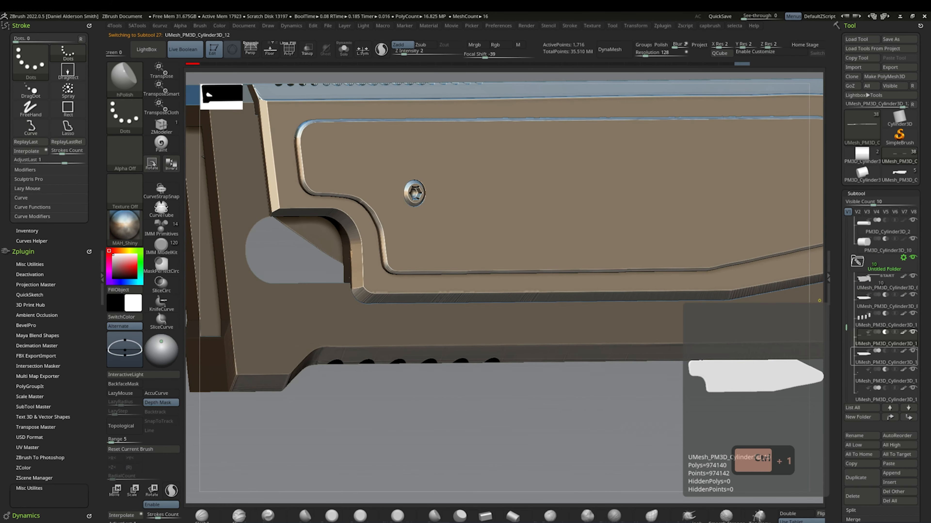
- Move the handle frame's cutter above the side panel's boolean start group in the subtool order
click(867, 351)
scroll(879, 352, down, 5)
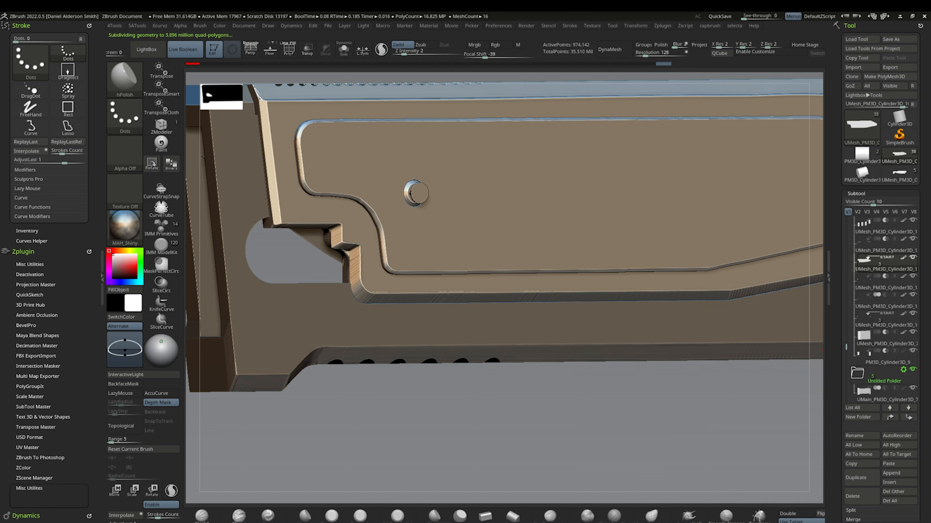
click(879, 336)
drag(879, 335, 880, 261)
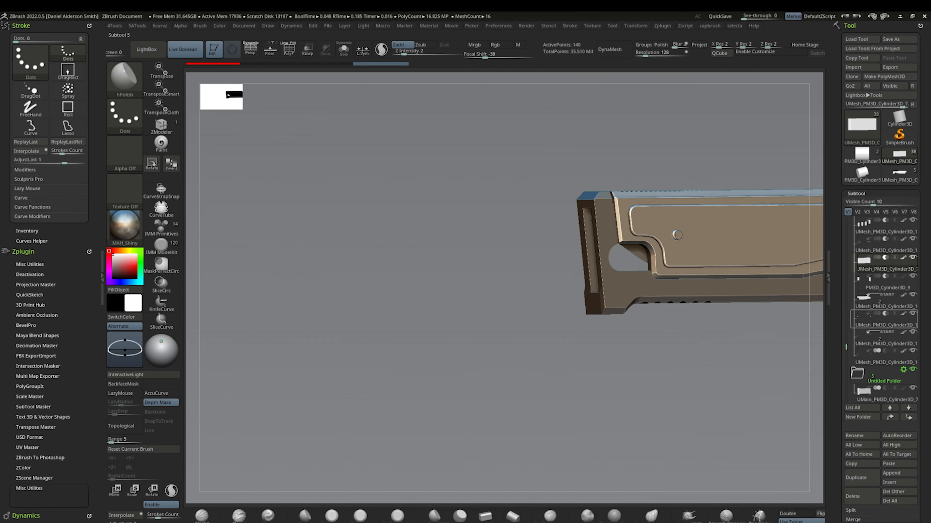
alt+drag(696, 256, 550, 293)
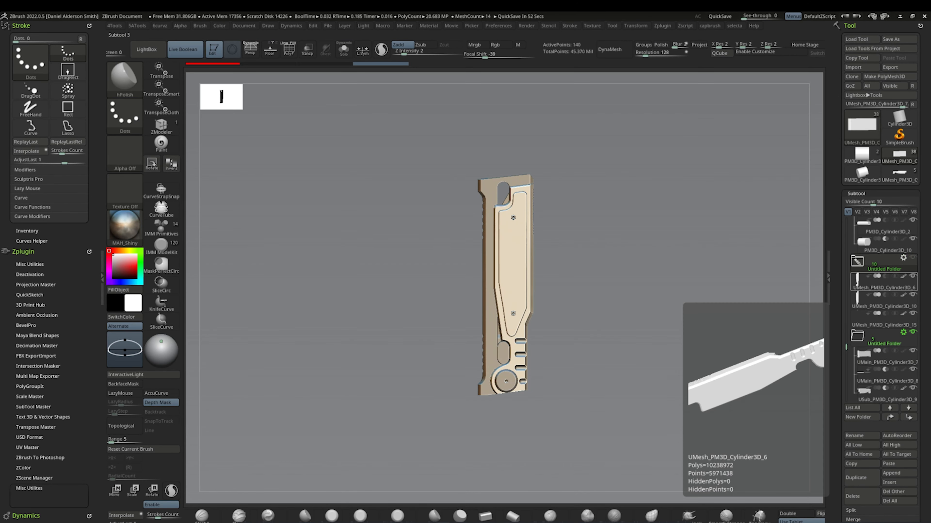
- Check the folder's merged boolean meshes and copy the UMesh_PM3D_Cylinder3D_15 subtool
click(883, 301)
ctrl+right_drag(500, 320, 499, 389)
click(857, 261)
click(883, 395)
click(859, 464)
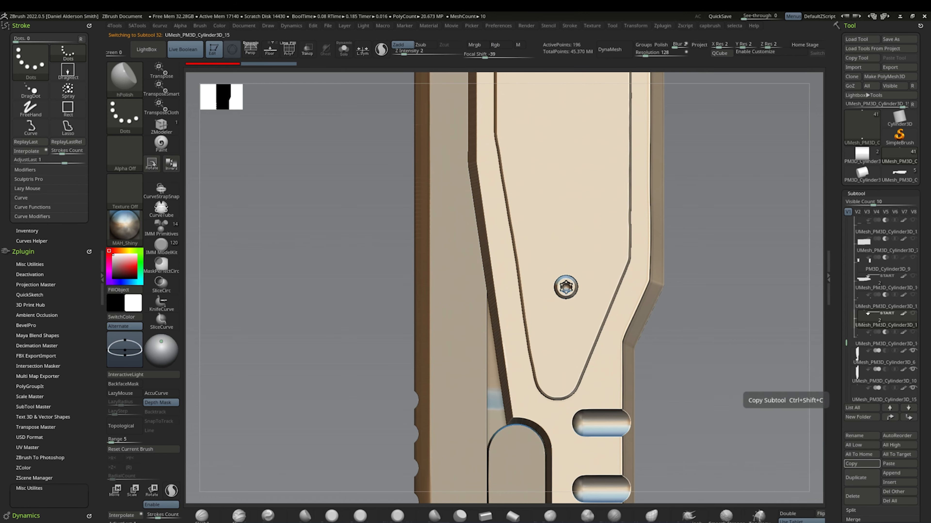
- Paste copies of the screw body and screw socket subtools beneath the handle mesh UMesh_PM3D_Cylinder3D_6
click(879, 357)
click(894, 464)
click(894, 464)
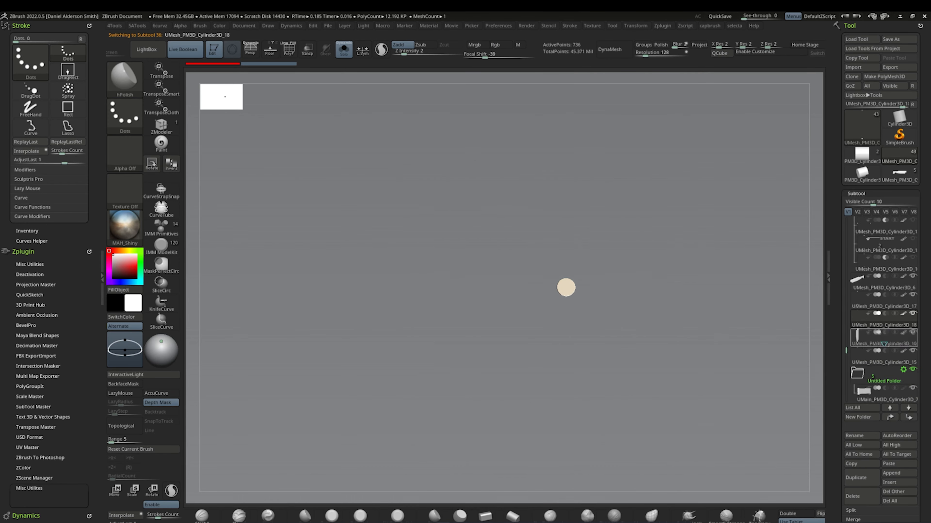
- Delete the original screw subtools UMesh_PM3D_Cylinder3D_16 and UMesh_PM3D_Cylinder3D_15
drag(883, 341, 883, 344)
click(883, 285)
click(853, 519)
click(856, 461)
click(779, 480)
click(855, 462)
click(779, 481)
alt+right_drag(659, 293, 623, 403)
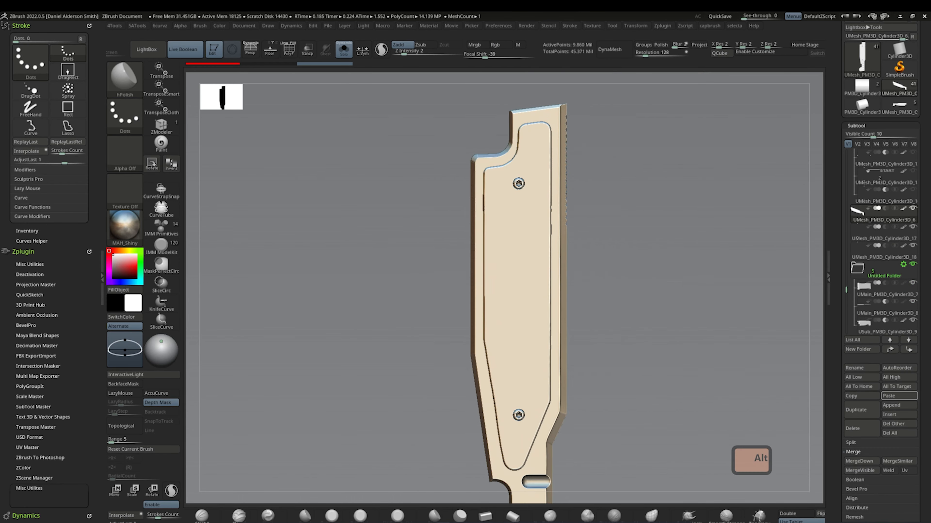
- Separate the inset side panel from the handle mesh by polygroup and duplicate the panel as a cutter
drag(846, 290, 846, 285)
ctrl+shift+click(535, 154)
ctrl+shift+click(535, 154)
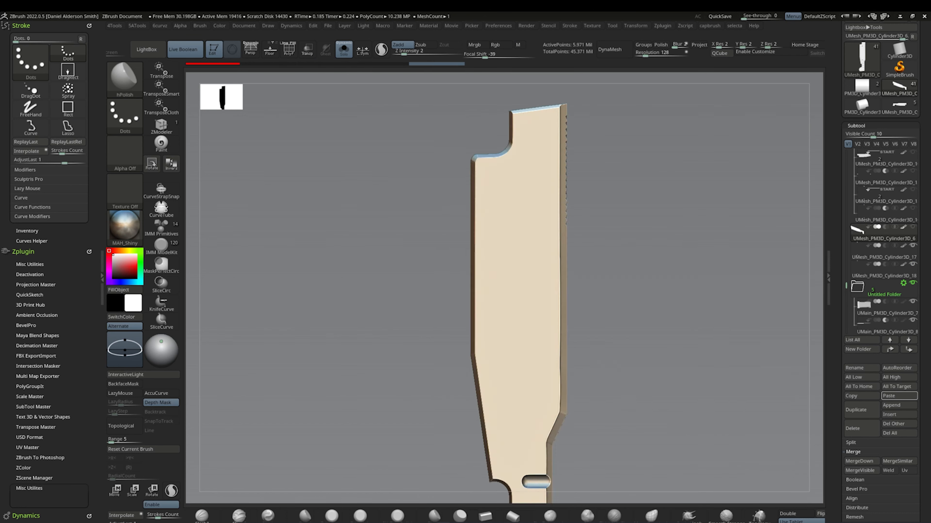
click(883, 250)
click(856, 410)
click(885, 265)
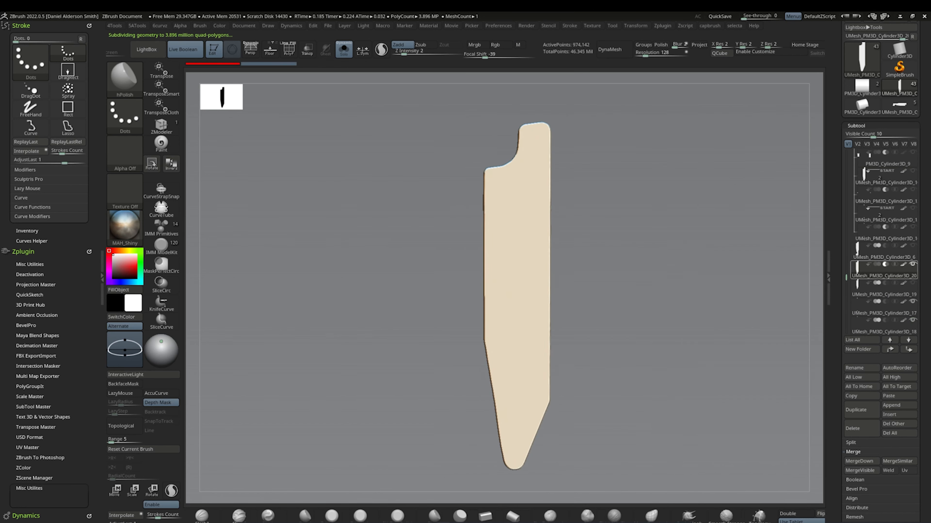
- Make the side panel its own boolean start group and inflate the panel cutter UMesh_PM3D_Cylinder3D_20 by 1
click(883, 287)
key(ctrl+1)
click(883, 268)
key(w)
click(856, 125)
click(862, 229)
key(4)
click(614, 329)
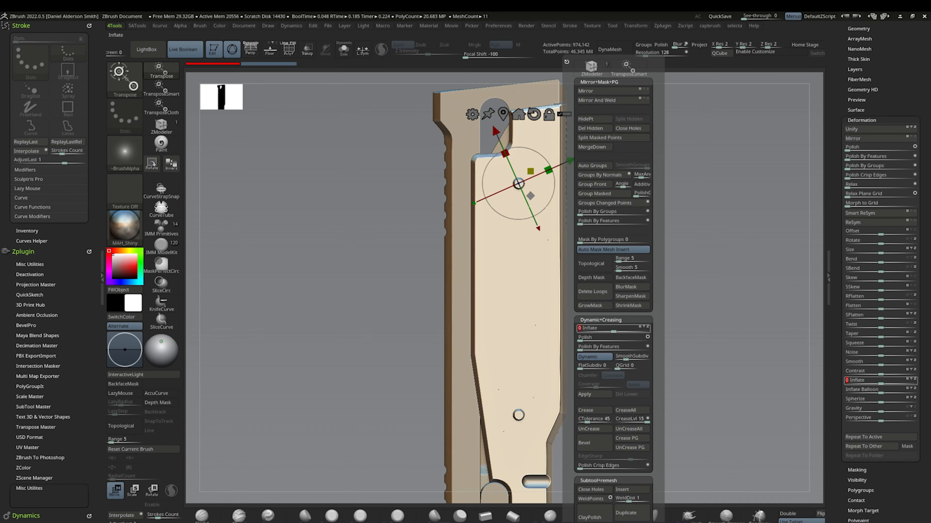
text(1)
key(Return)
- Show the panel cutter with the handle and shift it by about 0.0027 along the handle's thickness
click(861, 120)
click(856, 106)
click(913, 226)
shift+drag(696, 312, 550, 312)
alt+drag(550, 311, 645, 341)
shift+drag(550, 341, 645, 385)
drag(490, 249, 489, 246)
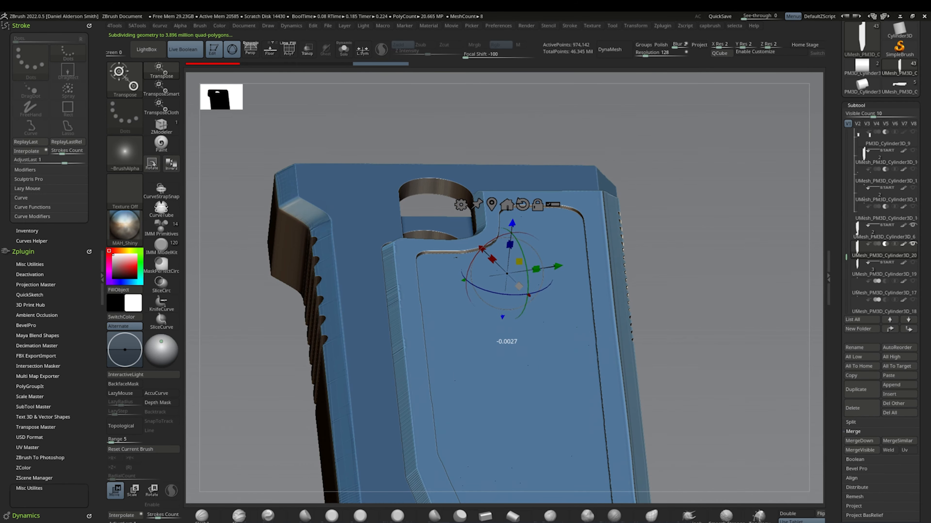
- Mask the upper portion of the screw body UMesh_PM3D_Cylinder3D_17 and move its unmasked base up along the depth
scroll(884, 234, down, 3)
click(883, 232)
key(ctrl+1)
shift+drag(645, 385, 678, 341)
key(f)
key(shift+f)
ctrl+drag(359, 220, 652, 330)
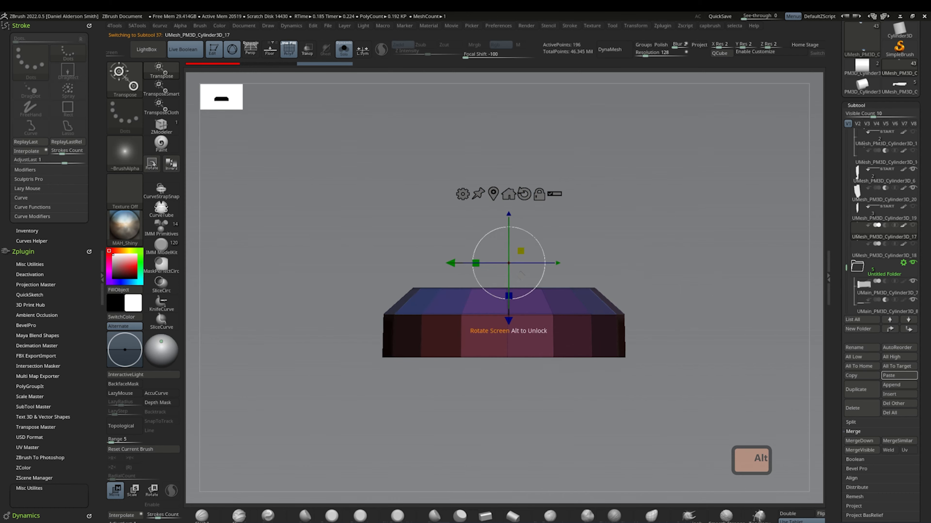
drag(509, 320, 509, 308)
drag(660, 348, 644, 370)
- Keep only one screw socket in UMesh_PM3D_Cylinder3D_18 and show it together with the handle
ctrl+shift+drag(344, 404, 491, 484)
click(883, 253)
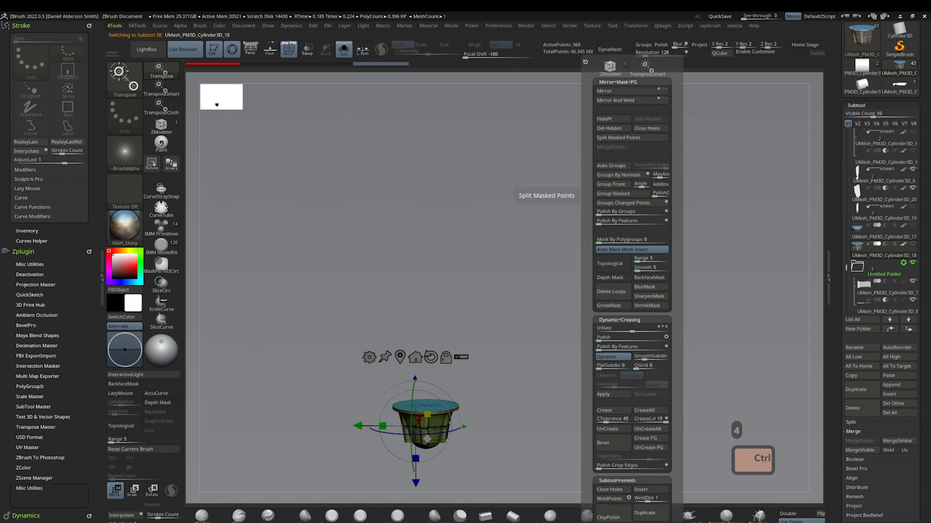
key(ctrl+1)
key(shift+f)
- Set UMesh_PM3D_Cylinder3D_18 to subtract from the UMesh_PM3D_Cylinder3D_17 start group and shift it slightly along the screw's depth
click(886, 244)
click(868, 226)
right_drag(587, 257, 549, 330)
drag(479, 263, 489, 257)
right_drag(549, 330, 571, 293)
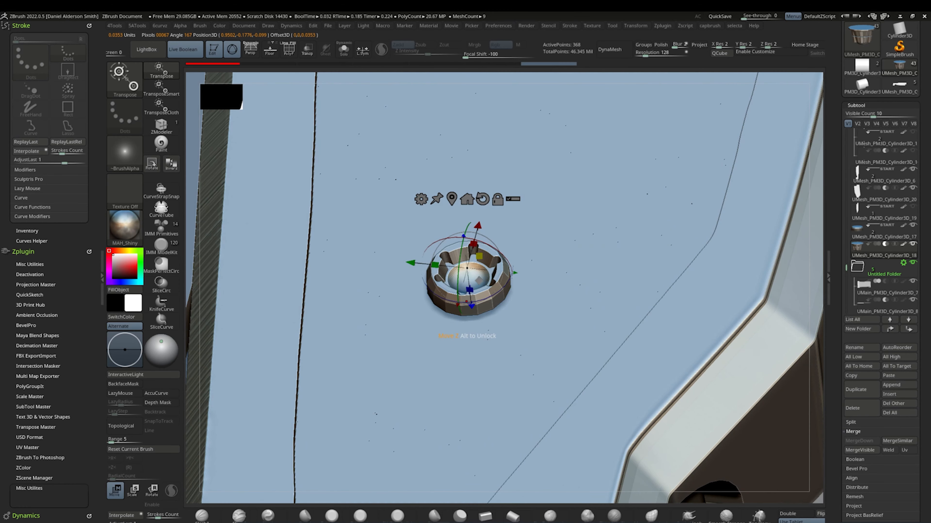
alt+click(477, 314)
key(ctrl+1)
key(ctrl+1)
alt+click(476, 311)
key(ctrl+1)
shift+drag(586, 330, 678, 348)
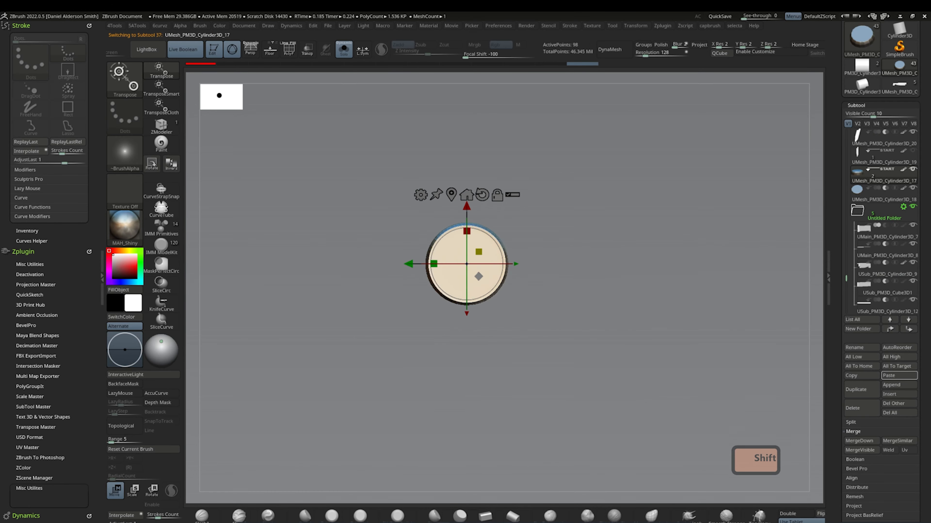
- Group the handle, panel and screw subtools in a new folder and generate its boolean mesh with DSDiv
scroll(883, 220, up, 4)
click(883, 199)
click(858, 329)
key(ctrl+1)
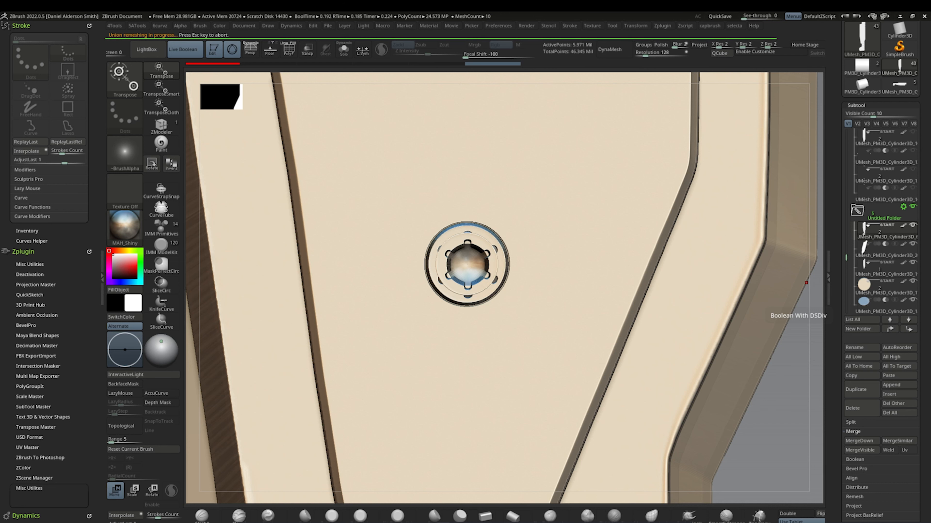
click(857, 211)
click(859, 441)
key(Return)
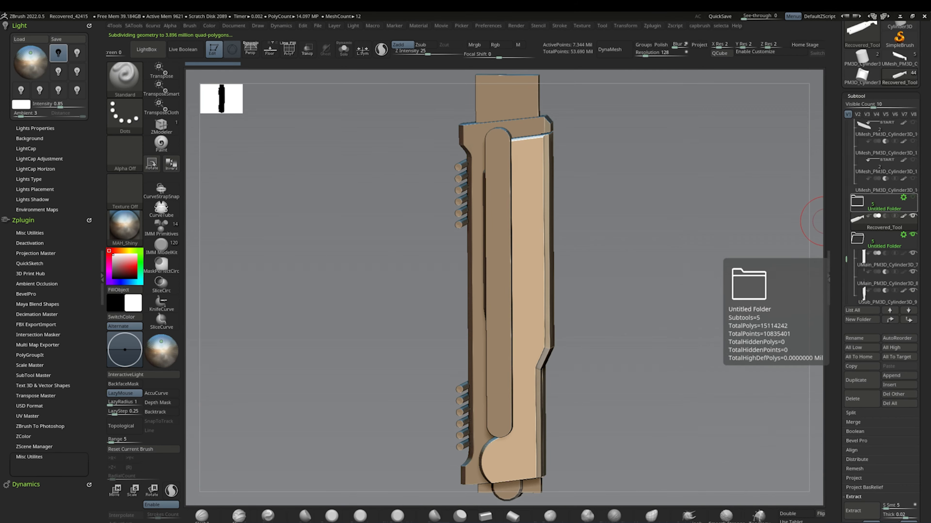
- Mirror the merged side mesh Recovered_Tool1 to the other side of the knife and display its polygroups
drag(800, 235, 812, 406)
drag(729, 328, 667, 304)
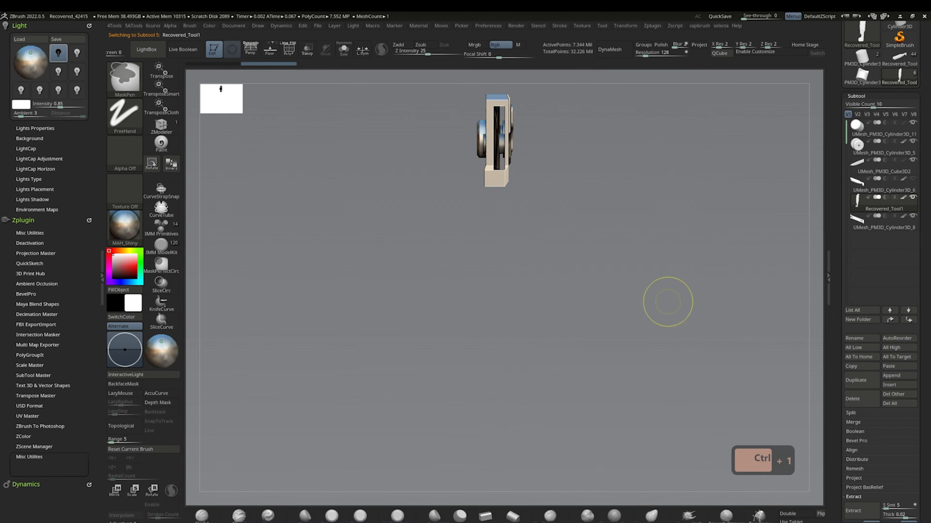
click(617, 249)
alt+drag(586, 235, 206, 355)
ctrl+shift+drag(522, 277, 567, 316)
key(shift+f)
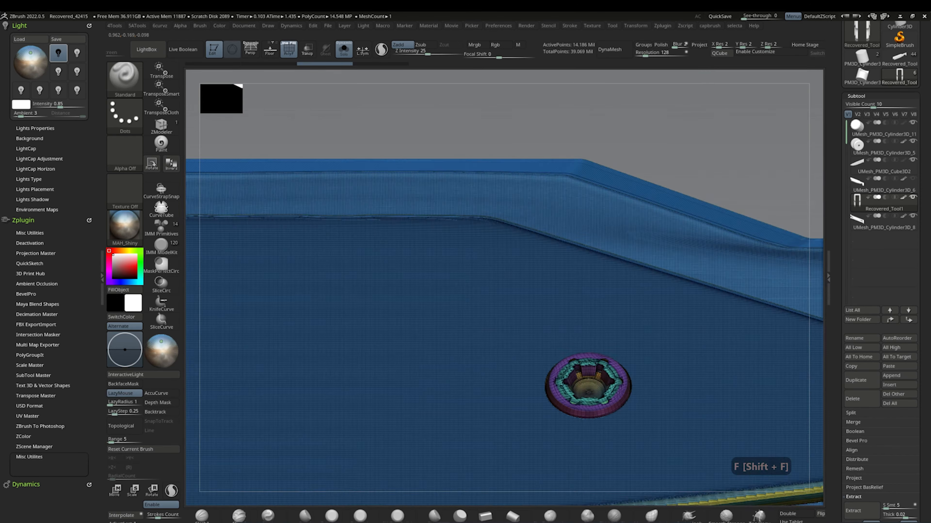
- Isolate the screw polygroups of Recovered_Tool1 and split them into a separate subtool
ctrl+shift+click(590, 388)
ctrl+shift+drag(632, 227, 643, 255)
key(shift+f)
alt+drag(588, 420, 597, 259)
key(ctrl+2)
mouse_move(598, 367)
mouse_down()
mouse_move(476, 374)
mouse_move(600, 374)
mouse_up()
- Check the merged handle frame UMesh_PM3D_Cylinder3D_8 on its own and turn on Live Boolean for the source handle folder
alt+click(717, 318)
key(ctrl+1)
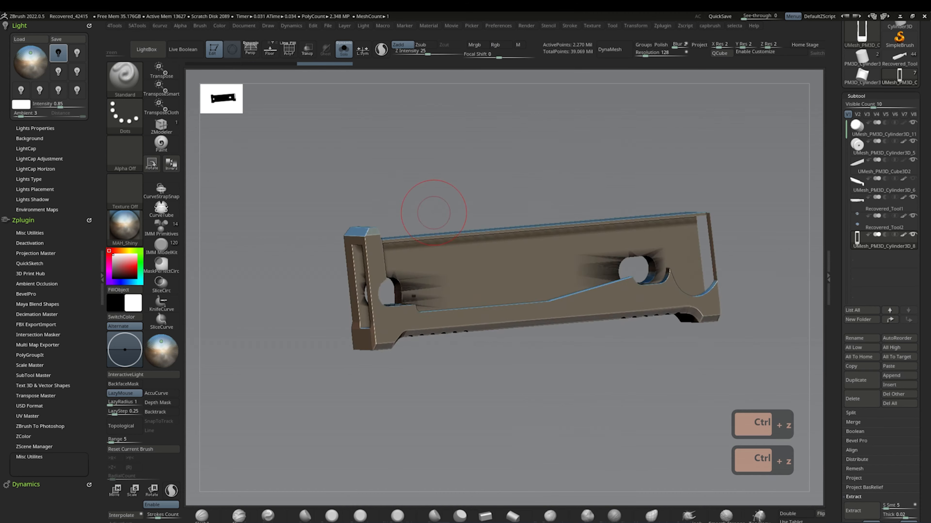
alt+click(568, 329)
click(183, 49)
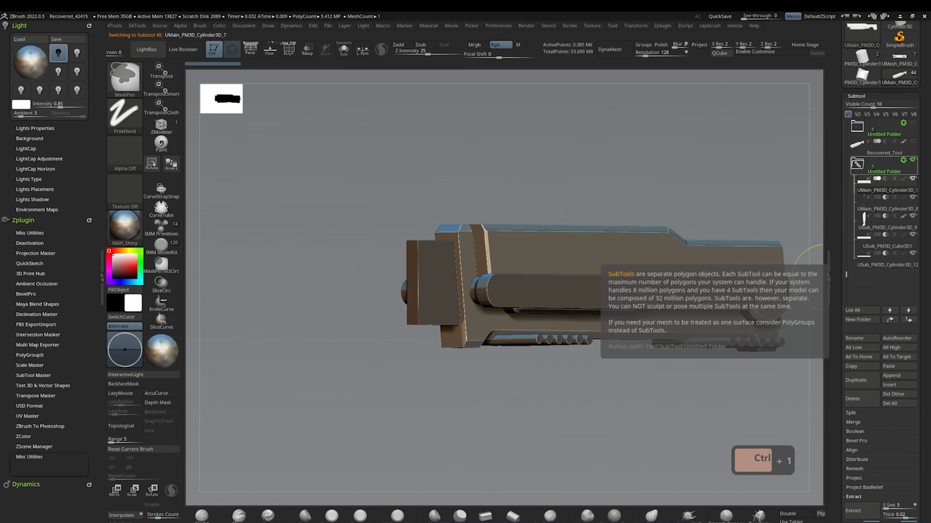
drag(846, 274, 846, 248)
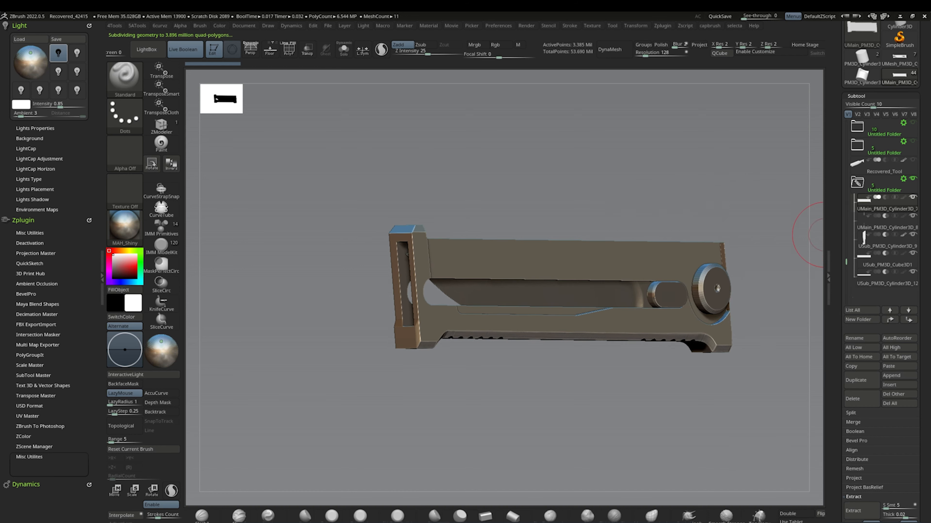
- Inspect the merged blade, oval button and pivot meshes and return to the tool with the source folders
drag(825, 414, 824, 148)
click(855, 278)
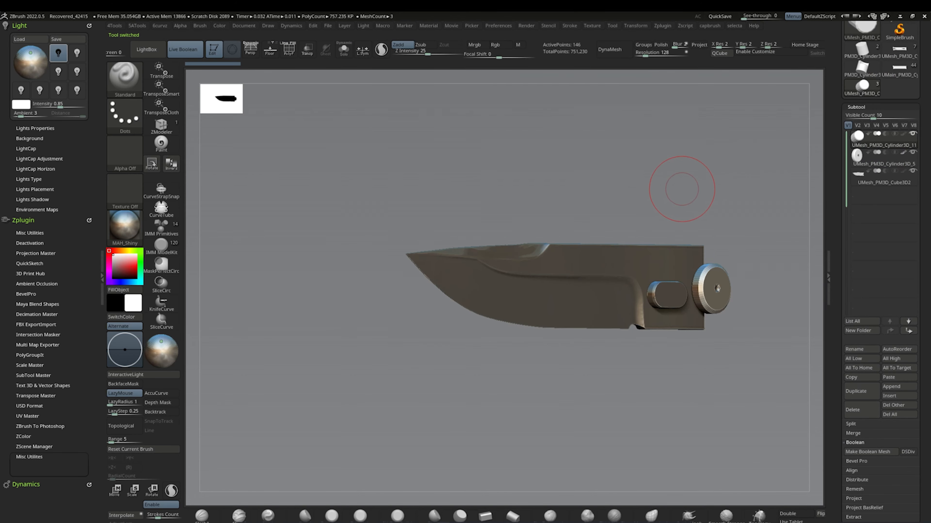
drag(615, 185, 681, 187)
click(899, 70)
click(704, 88)
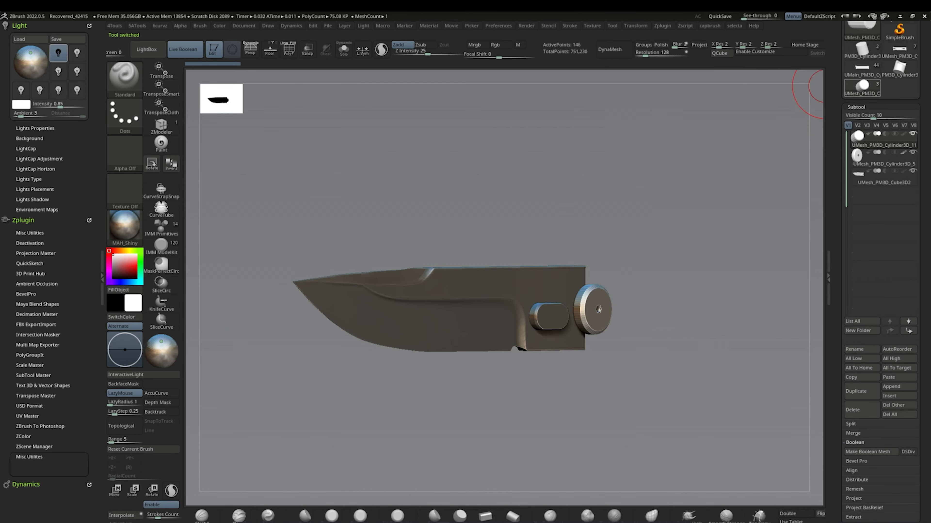
click(862, 87)
click(678, 106)
- Go through the handle folder's subtools around the pivot and select the side cutter USub_PM3D_Cylinder3D_9
key(shift+f)
mouse_move(684, 238)
mouse_down()
mouse_move(783, 235)
mouse_move(777, 253)
mouse_move(736, 271)
mouse_move(737, 330)
mouse_up()
key(shift+f)
key(Down)
key(Down)
key(Down)
key(Down)
alt+click(586, 315)
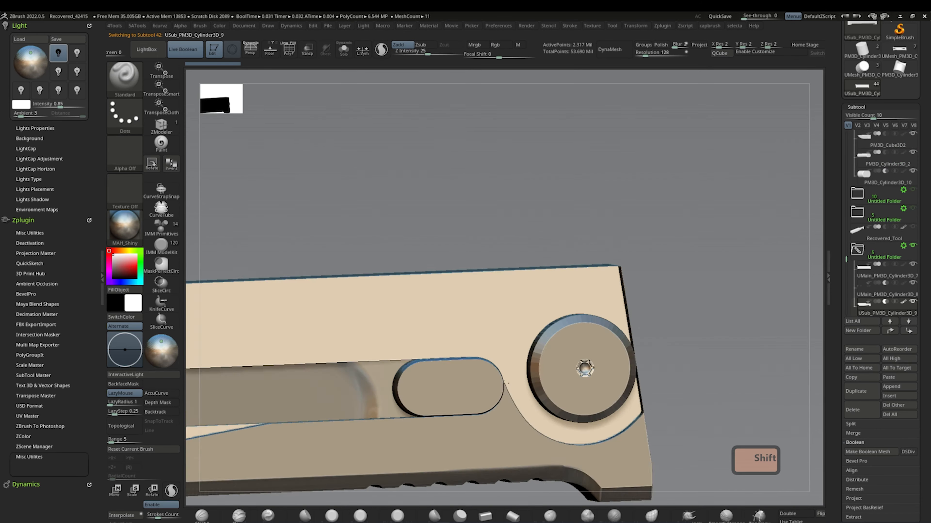
- Clip the rear end of the side cutter and the frame UMain_PM3D_Cylinder3D_7 along a slanted line
shift+drag(733, 234, 725, 235)
ctrl+shift+drag(601, 204, 652, 496)
key(ctrl+z)
alt+drag(656, 367, 646, 289)
ctrl+shift+drag(606, 149, 638, 401)
key(Up)
key(Up)
ctrl+shift+drag(605, 180, 645, 420)
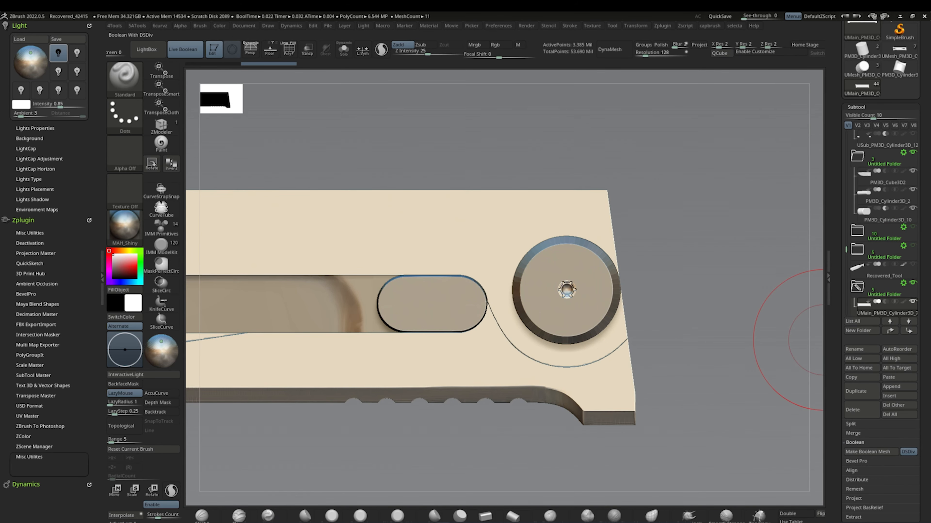
- Apply the dynamic subdivision on the handle folder's cutters, including USub_PM3D_Cylinder3D_12
key(4)
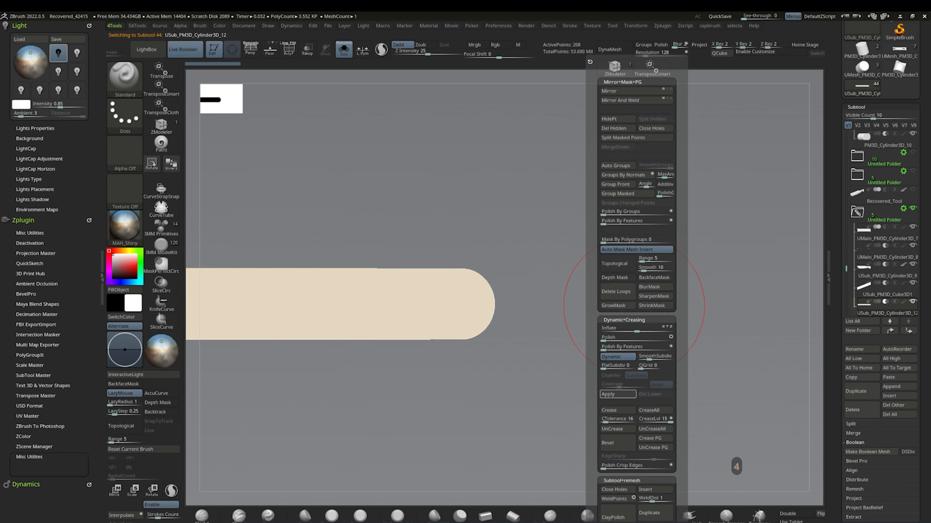
key(Up)
key(4)
click(669, 395)
key(Up)
click(668, 394)
key(Up)
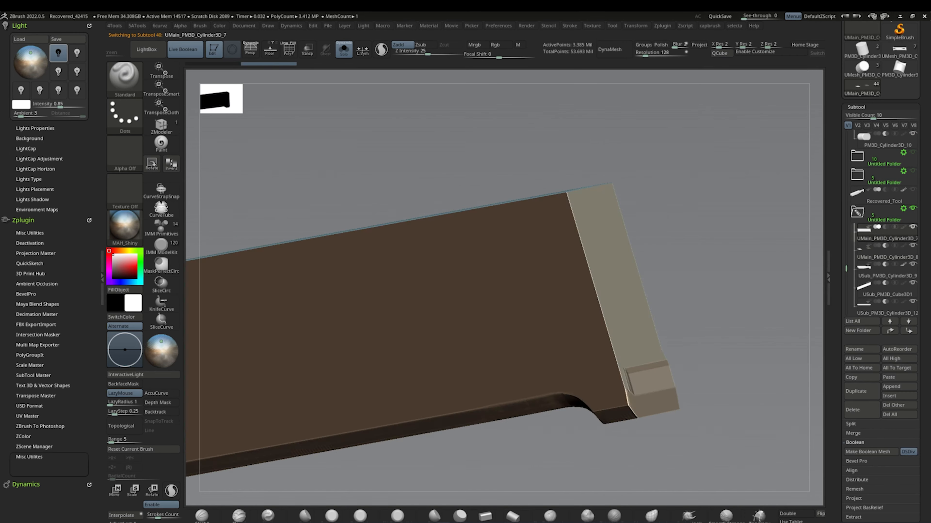
- Check the handle folder's parts in turn and generate its boolean mesh without DSDiv
drag(656, 414, 471, 366)
key(Down)
key(Down)
key(Down)
key(Down)
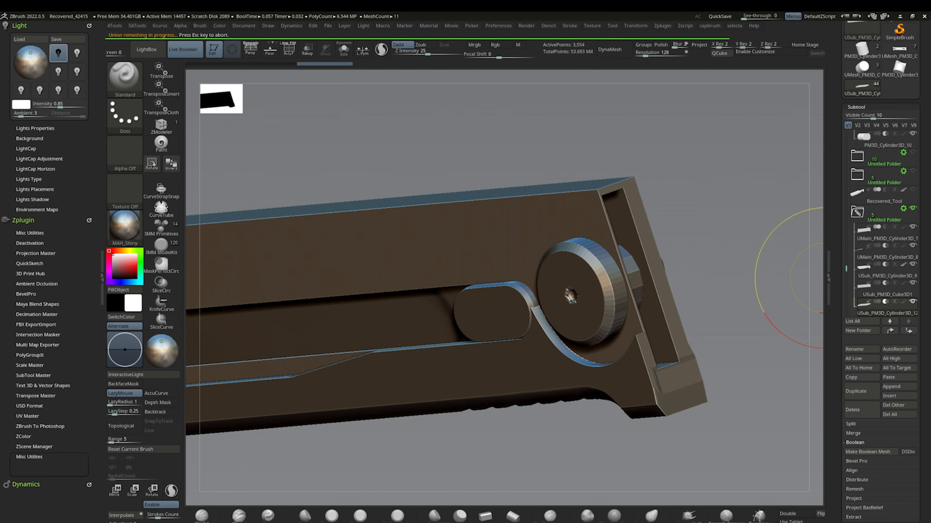
- Examine the merged pivot disc's topology, return to the source tool and select the oval button PM3D_Cylinder3D_2
click(862, 68)
alt+click(654, 295)
key(shift+f)
drag(782, 114, 775, 162)
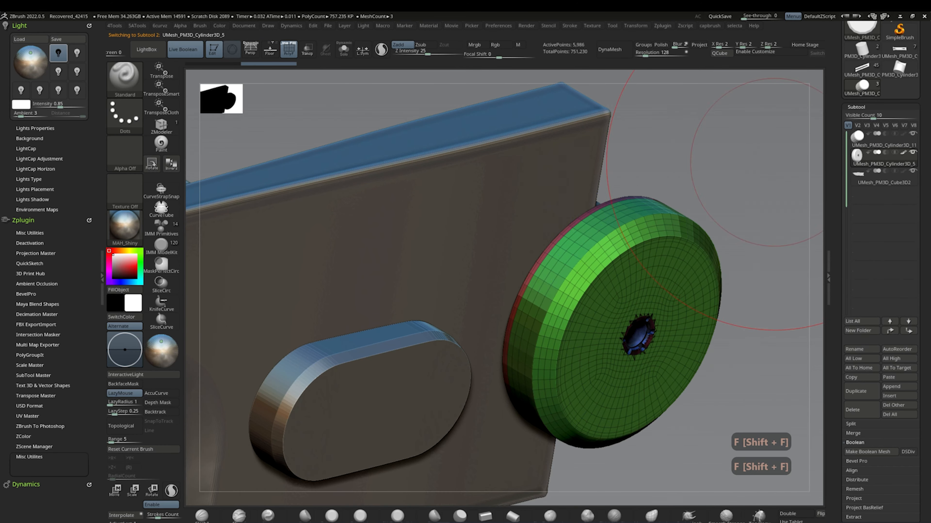
click(862, 68)
alt+click(645, 250)
shift+drag(737, 220, 536, 270)
alt+click(524, 359)
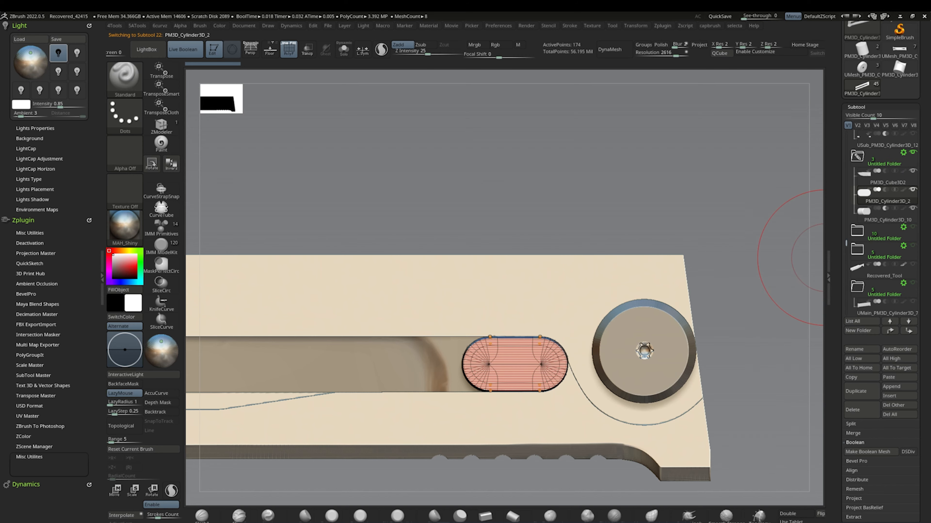
key(Escape)
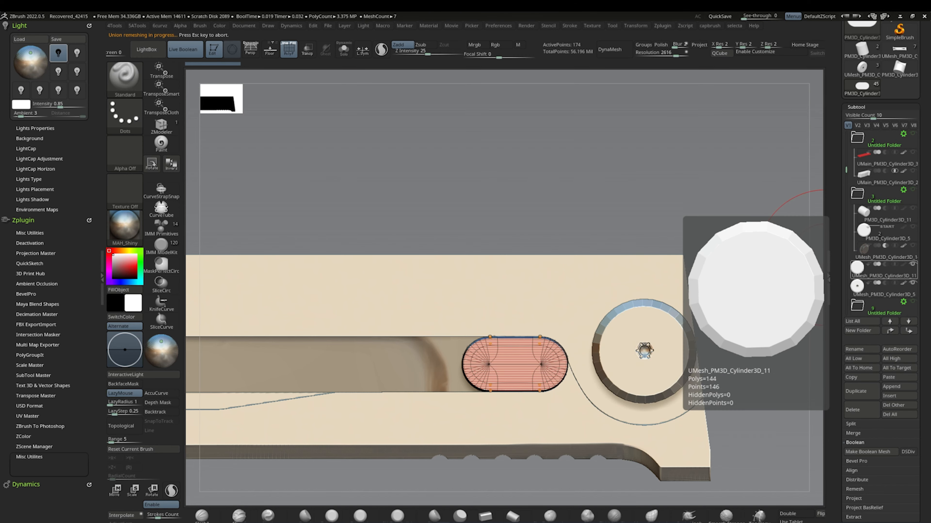
- Copy the pivot disc UMesh_PM3D_Cylinder3D_5 from the source tool and paste it into the tool of merged knife parts
click(903, 190)
click(877, 272)
click(879, 289)
click(859, 377)
click(900, 68)
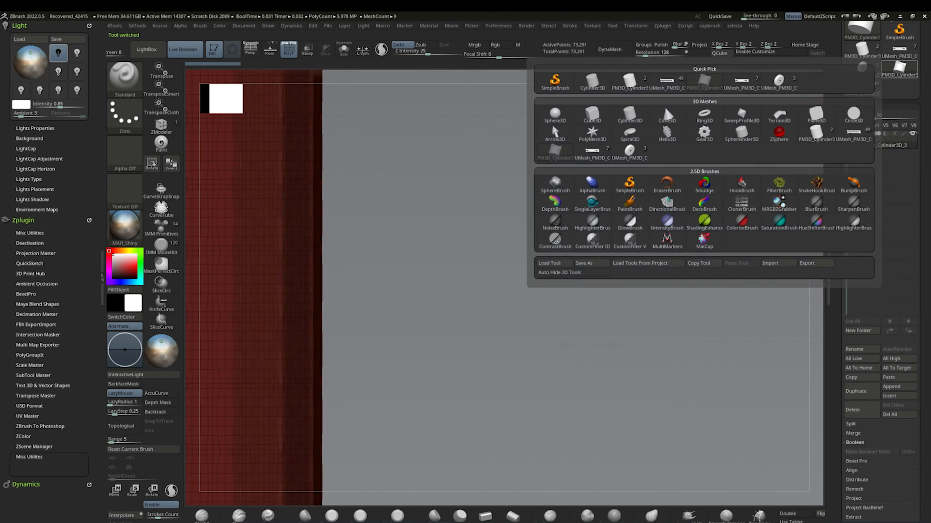
click(736, 85)
click(892, 377)
click(894, 396)
click(667, 352)
- Mirror and weld the merged handle part UMesh_PM3D_Cylinder3D_9 and shift it slightly across the knife's thickness
key(shift+f)
click(344, 49)
click(696, 196)
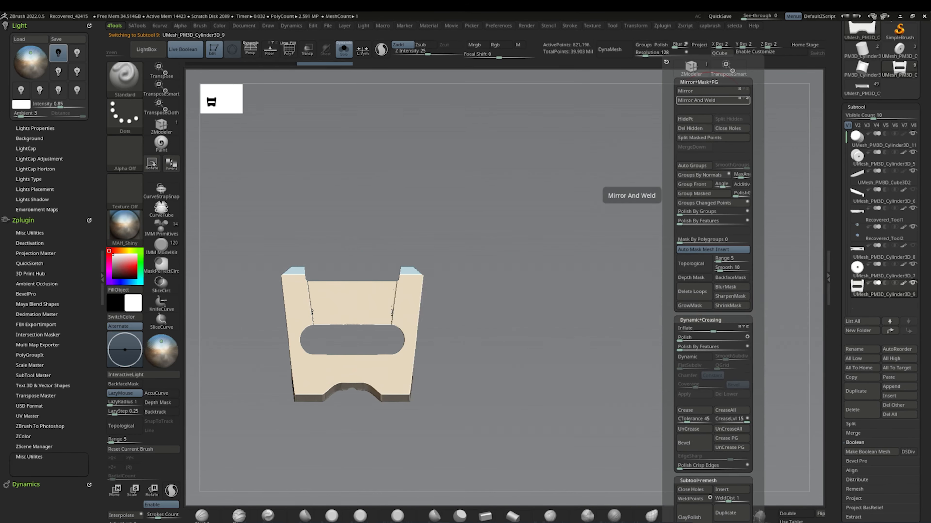
click(343, 49)
shift+drag(623, 235, 476, 251)
key(w)
drag(367, 366, 351, 366)
drag(549, 256, 379, 329)
drag(550, 293, 645, 271)
alt+drag(696, 458, 718, 473)
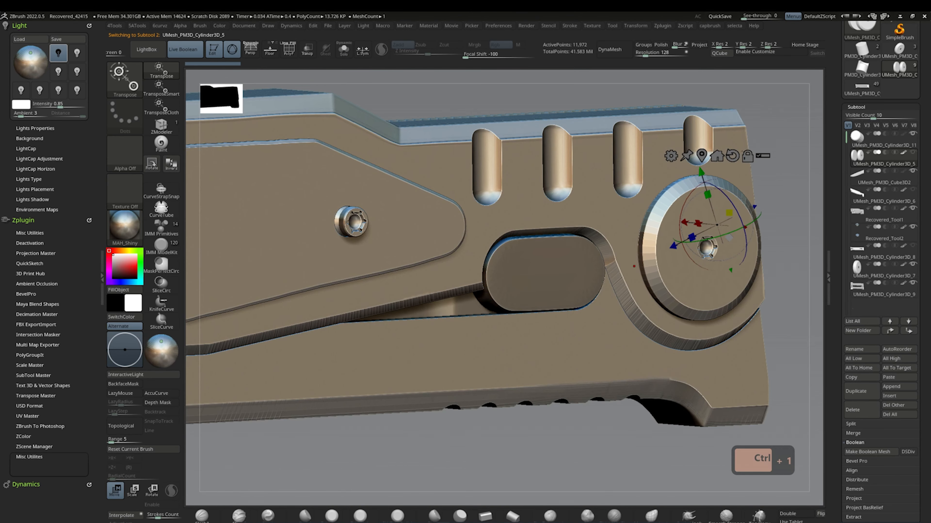
- Isolate a single screw from the handle screws in Recovered_Tool2 and place it in the oval slot near the pivot
alt+click(351, 222)
click(344, 50)
click(344, 50)
ctrl+drag(443, 249, 640, 312)
alt+drag(725, 466, 696, 414)
click(462, 249)
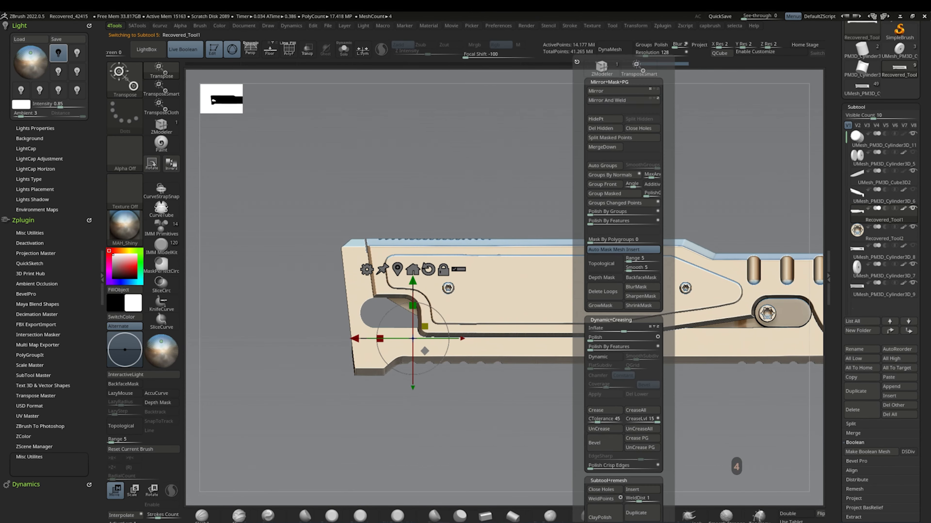
- Check the blade mesh UMesh_PM3D_Cube3D2 against the handle and turn on perspective
shift+drag(619, 465, 513, 466)
drag(622, 330, 550, 367)
alt+click(531, 341)
key(ctrl+1)
drag(367, 433, 476, 367)
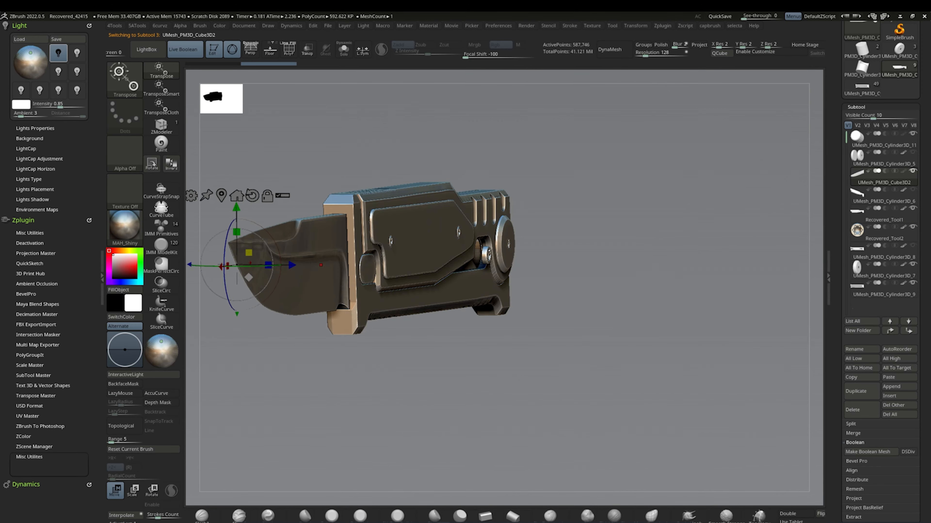
key(p)
- Duplicate the slot screw Recovered_Tool2, keep a single screw in the copy, and extend it through the knife's thickness as a hole cutter
shift+drag(513, 421, 586, 366)
ctrl+right_drag(591, 286, 623, 367)
click(861, 391)
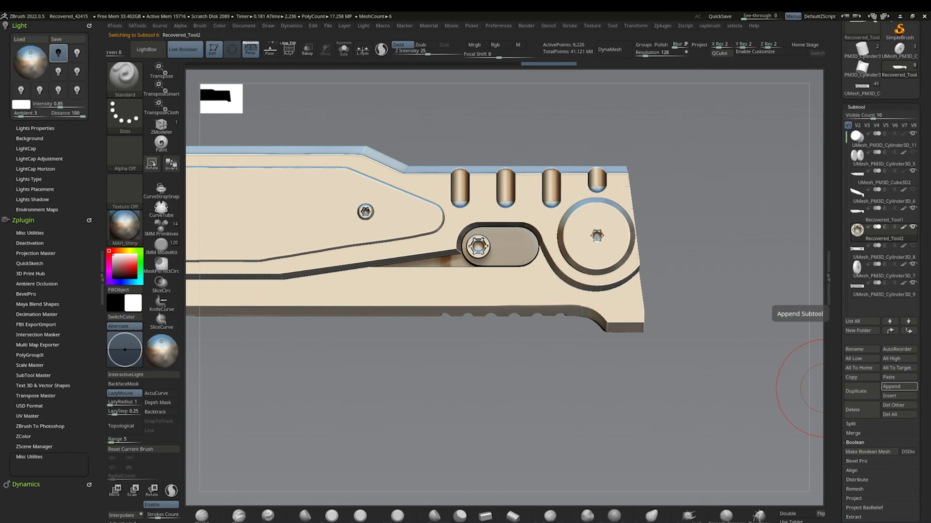
click(343, 49)
ctrl+shift+drag(519, 317, 447, 400)
key(w)
click(344, 49)
key(ctrl+1)
key(ctrl+z)
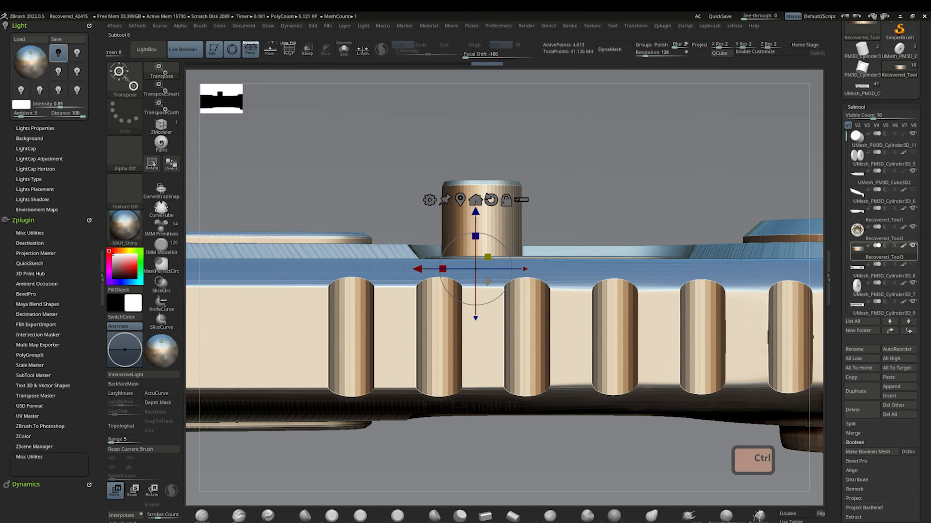
- Place the cutter Recovered_Tool3 directly below the blade UMesh_PM3D_Cube3D2 in a started boolean group and set it to subtract
drag(622, 458, 622, 488)
click(885, 246)
drag(883, 253, 884, 213)
click(868, 170)
click(868, 208)
drag(586, 404, 586, 367)
key(ctrl+z)
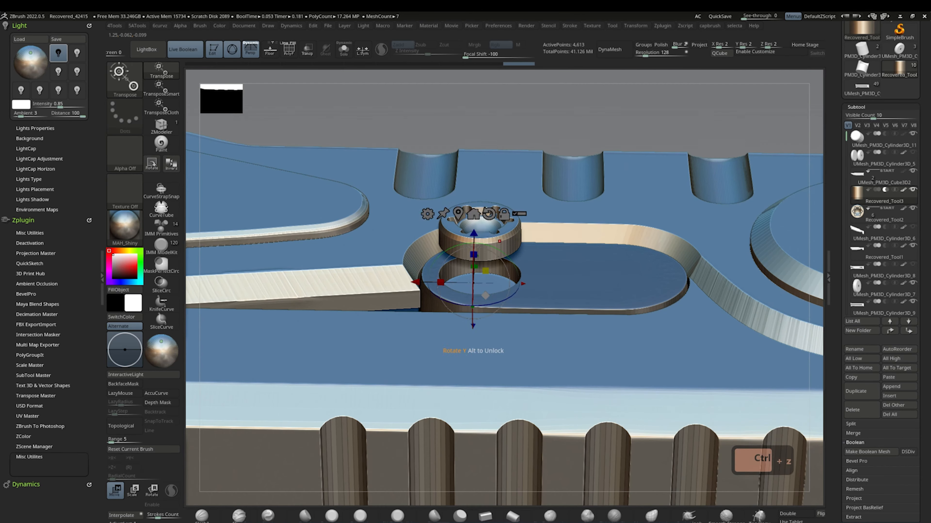
- Copy the hole cutter Recovered_Tool3 along the oval slot to cut a second screw hole beside the first
alt+click(500, 241)
shift+right_drag(549, 293, 549, 367)
right_drag(550, 330, 541, 288)
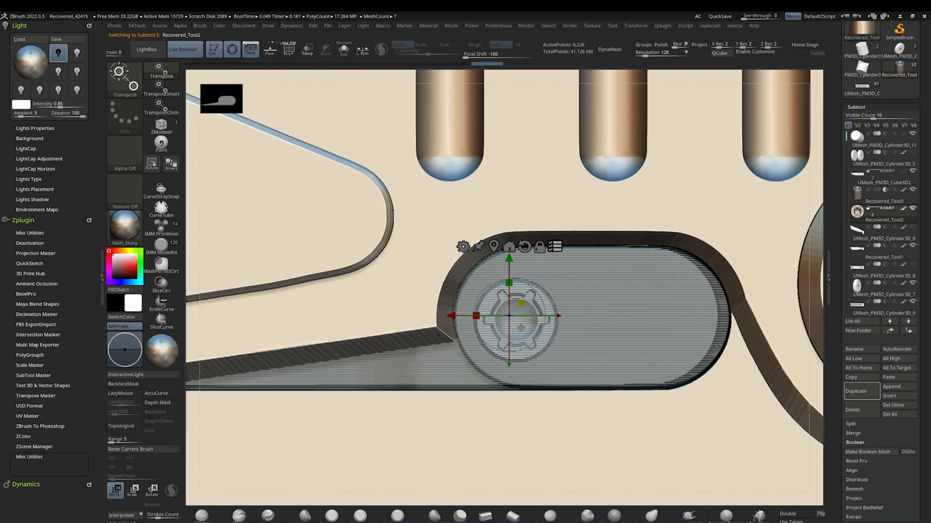
ctrl+right_drag(537, 329, 557, 352)
ctrl+right_drag(557, 316, 586, 367)
click(884, 196)
drag(633, 317, 647, 319)
ctrl+right_drag(587, 367, 482, 295)
ctrl+drag(422, 295, 682, 295)
alt+right_drag(681, 295, 553, 295)
- Copy the screw Recovered_Tool2 along the oval slot into the second hole
key(g)
alt+click(356, 295)
ctrl+drag(305, 286, 434, 289)
- Check the blade's wireframe around the oval slot and try to merge the blade with the subtool below
alt+click(433, 308)
key(shift+f)
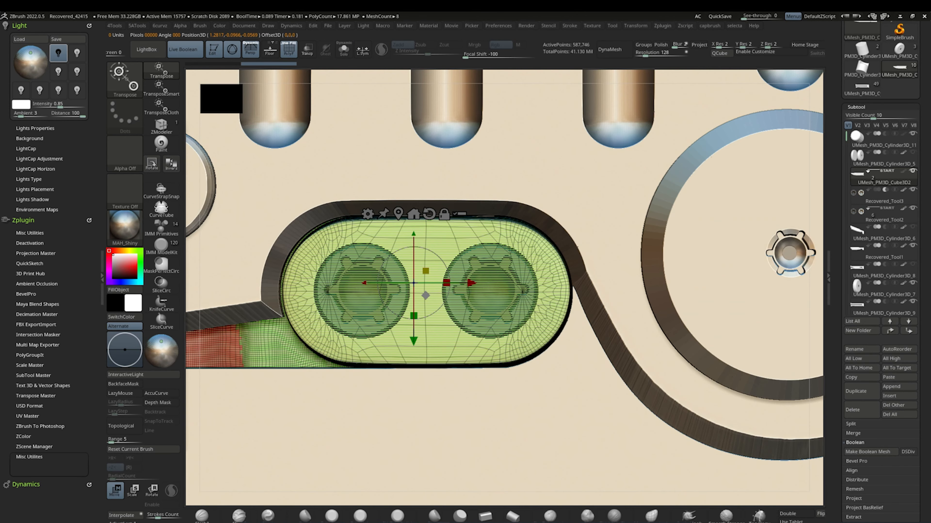
key(shift+f)
click(853, 434)
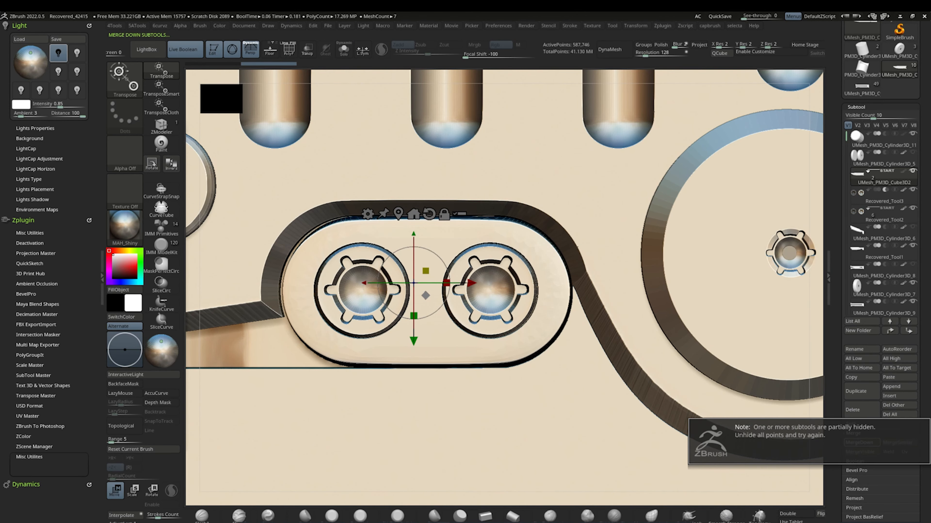
- Make the cutters in Recovered_Tool3 one polygroup and convert the blade and its cutters into a boolean mesh with two screw holes
alt+click(534, 295)
key(shift+f)
key(shift+f)
key(shift+f)
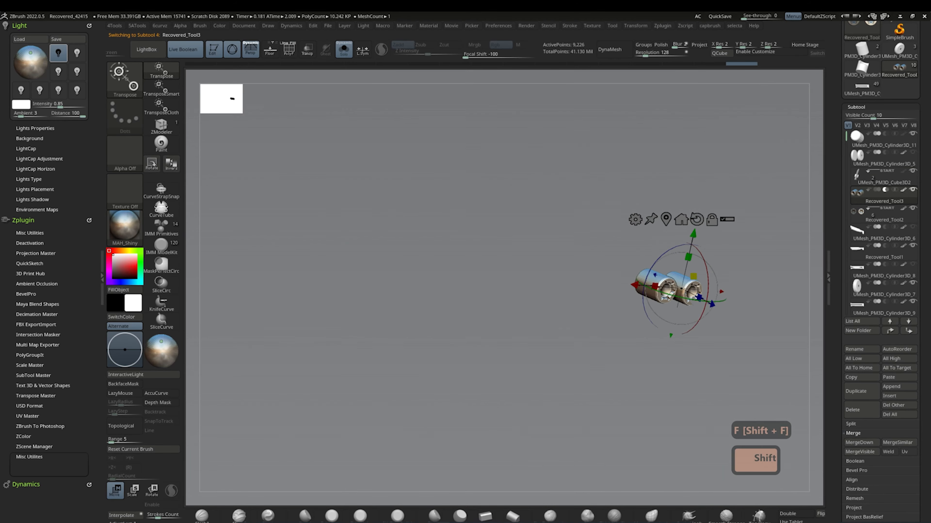
key(f)
key(ctrl+w)
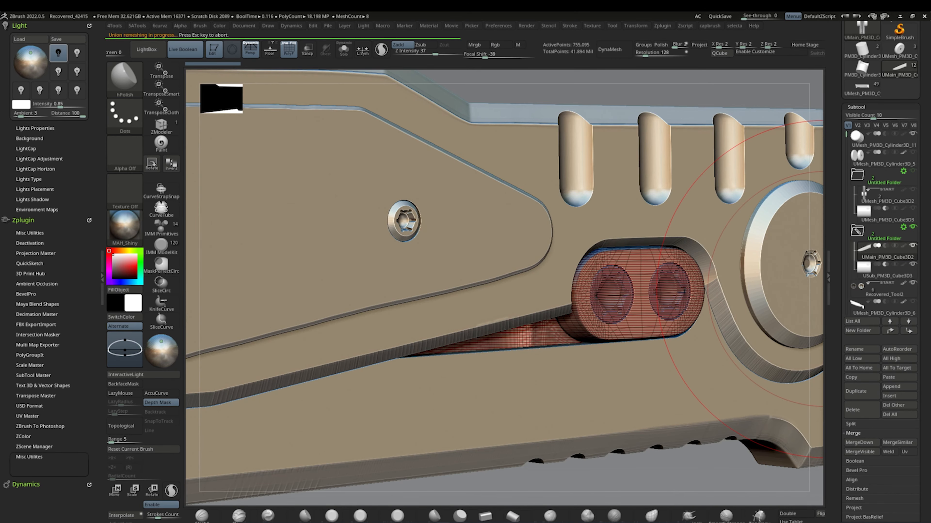
key(shift+f)
key(f)
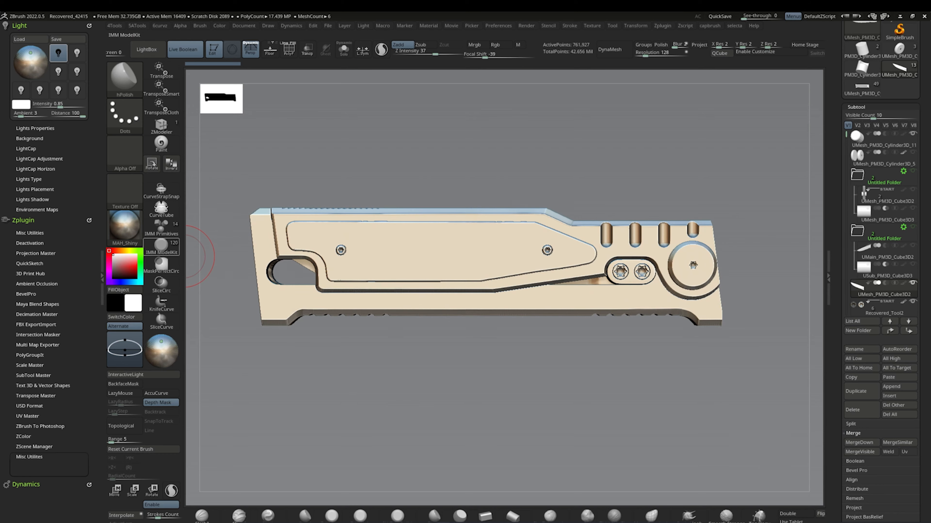
- Preview the knife with Metal 01 and other materials, return to MAH_Shiny and pick a light grey colour
click(125, 227)
alt+click(278, 303)
click(124, 228)
click(246, 392)
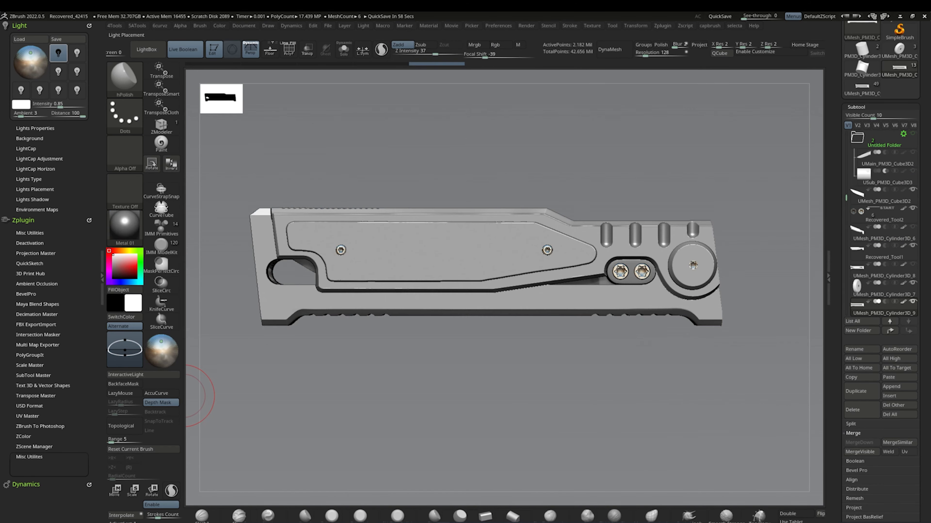
click(125, 227)
click(360, 268)
click(124, 227)
click(397, 268)
click(113, 262)
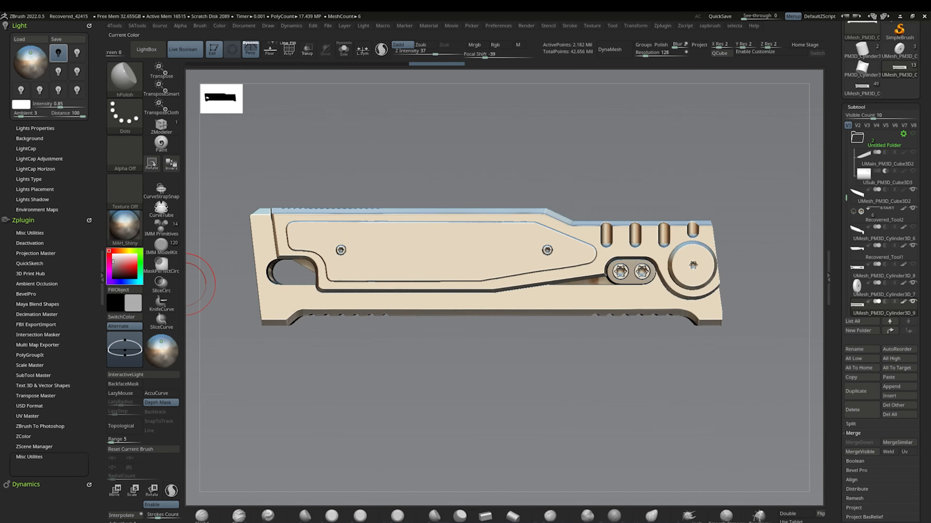
drag(113, 261, 113, 263)
click(187, 333)
- Inspect the handle's polygroups and isolate the inlay panel of Recovered_Tool1
key(shift+f)
alt+drag(191, 333, 341, 229)
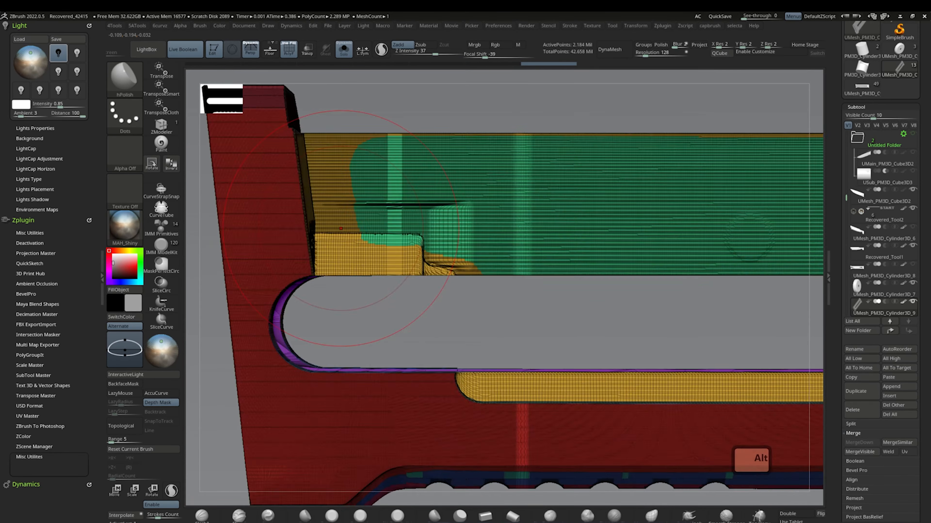
key(shift+f)
ctrl+shift+drag(367, 316, 344, 334)
ctrl+shift+click(229, 273)
shift+drag(436, 411, 386, 366)
- Assign the MatCap Satin01 material with a grey colour to the isolated inlay panel
click(125, 228)
click(396, 234)
click(125, 227)
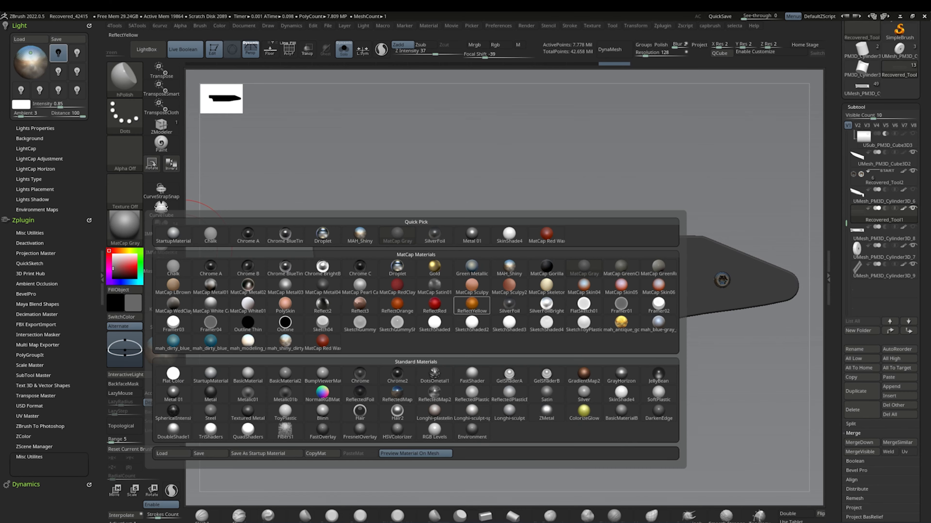
click(434, 285)
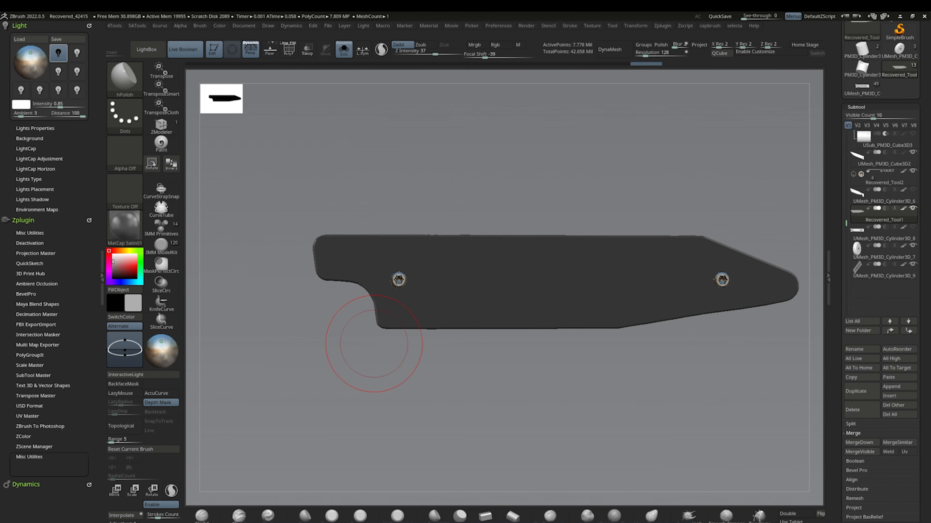
alt+drag(373, 344, 402, 194)
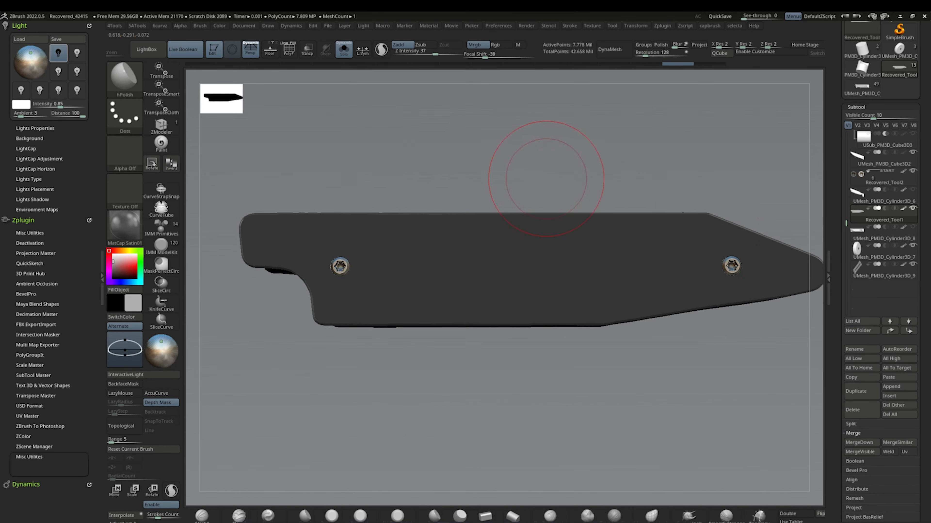
key(ctrl+z)
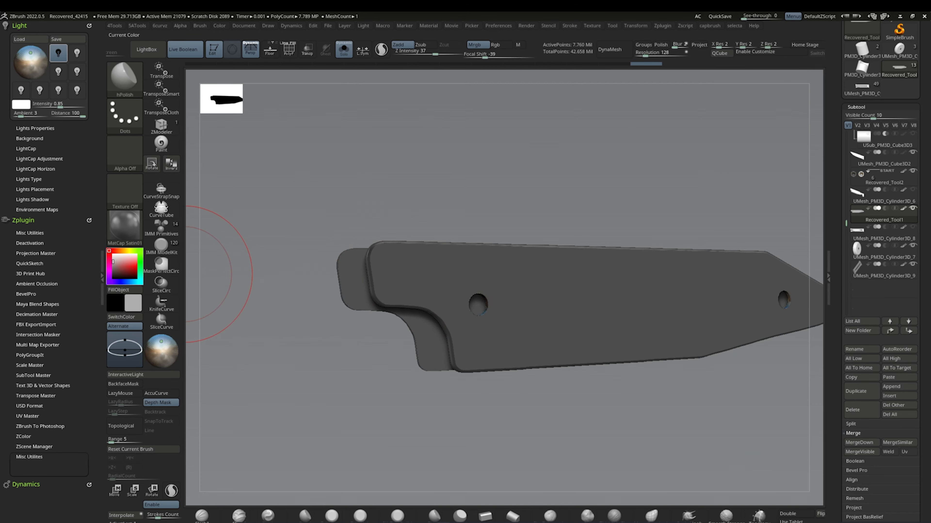
- Invert the visibility of Recovered_Tool1 and give the handle outside the inlay panel the MAH_Shiny material in white
shift+drag(218, 271, 474, 225)
key(m)
ctrl+shift+drag(690, 310, 692, 310)
key(ctrl+shift+a)
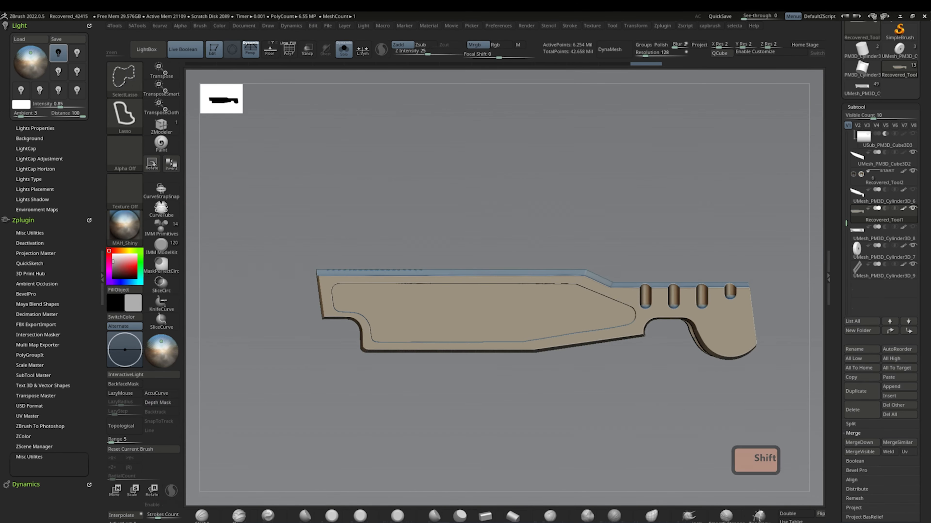
ctrl+shift+click(644, 389)
- Isolate the area around the inlay screw to check its material against the panel, and unhide the whole handle
mouse_move(366, 290)
ctrl+right_down()
mouse_move(376, 322)
mouse_move(414, 342)
ctrl+right_up()
ctrl+shift+click(377, 322)
key(ctrl+shift+a)
ctrl+shift+click(409, 338)
key(ctrl+shift+a)
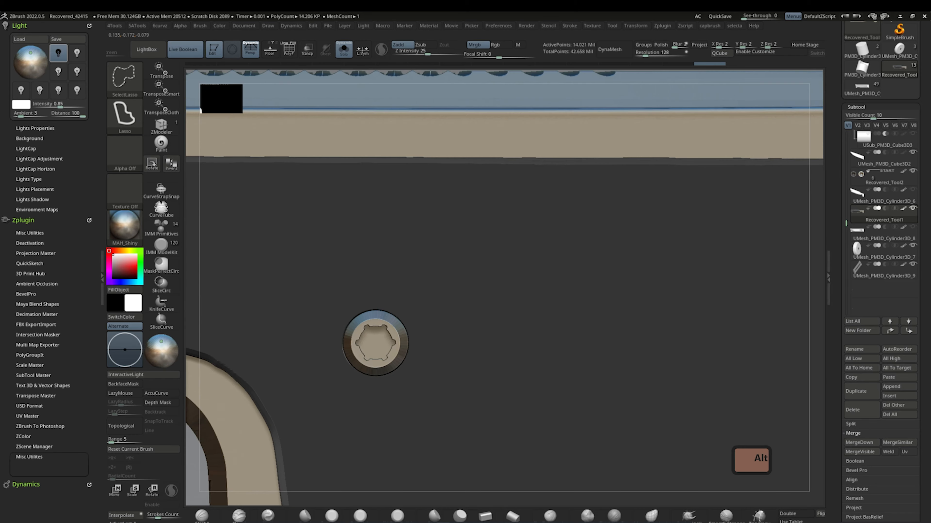
ctrl+shift+drag(338, 281, 447, 492)
ctrl+alt+shift+drag(529, 348, 674, 308)
key(ctrl+shift+a)
key(f)
- Mirror and weld the pivot disc UMesh_PM3D_Cylinder3D_7 and merge the slot screws into the blade UMesh_PM3D_Cube3D2
alt+click(519, 335)
key(ctrl+s)
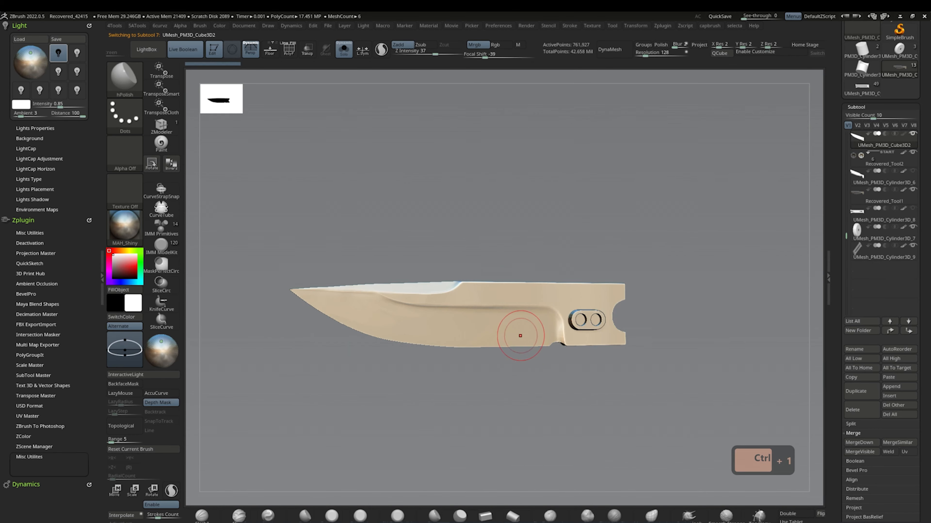
key(ctrl+s)
right_drag(518, 218, 406, 224)
click(475, 101)
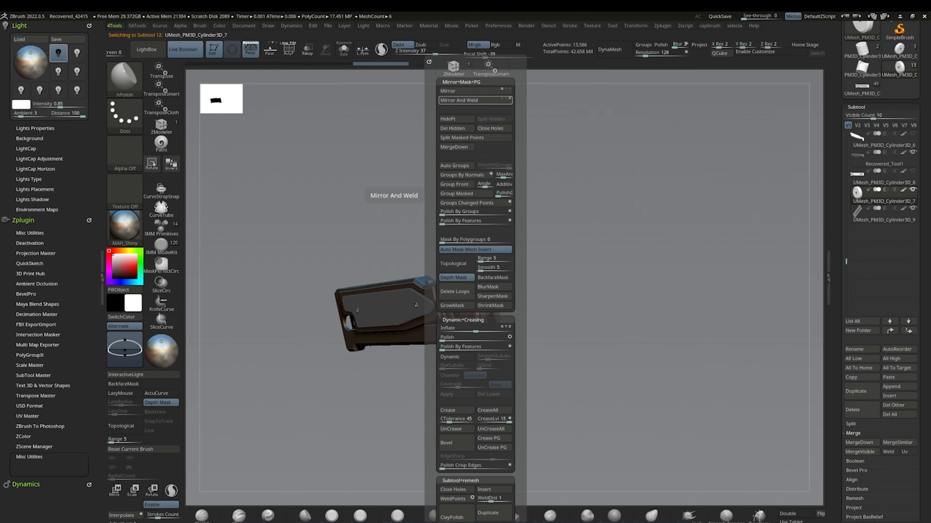
ctrl+shift+drag(481, 389, 481, 245)
key(w)
alt+click(640, 307)
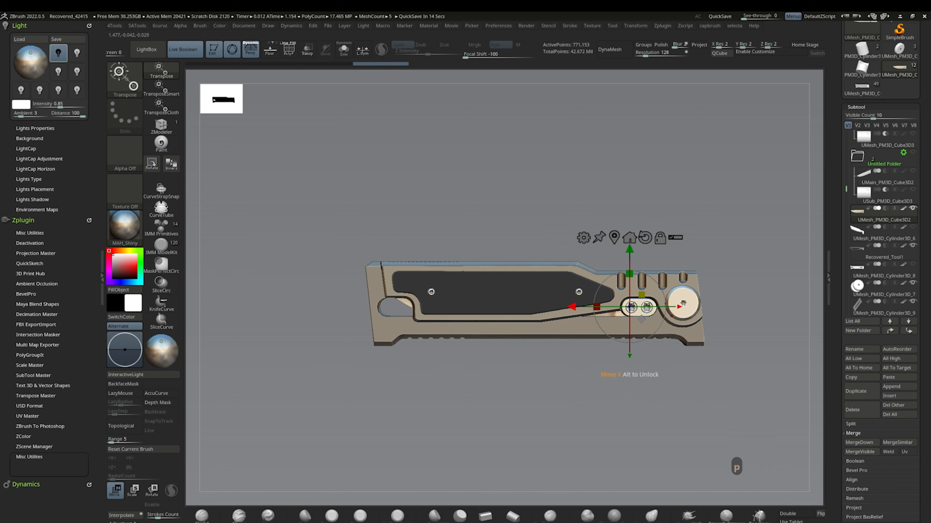
- Move the handle Recovered_Tool1 next to the pivot disc UMesh_PM3D_Cylinder3D_7 in the subtool order and merge them
alt+click(683, 303)
key(ctrl+s)
key(ctrl+s)
click(884, 216)
click(908, 331)
click(860, 443)
right_drag(737, 449, 767, 464)
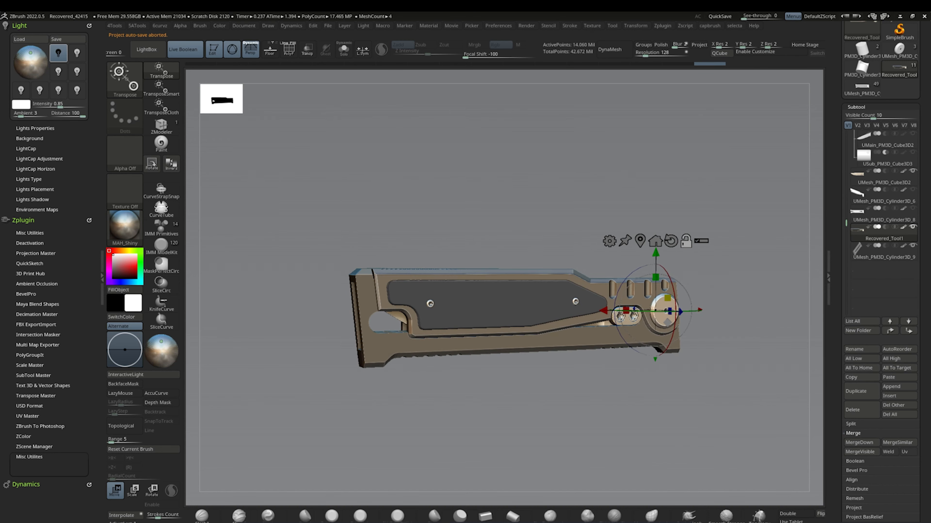
- Inspect the assembled knife from several angles and set the document background colour to black
right_drag(550, 414, 465, 477)
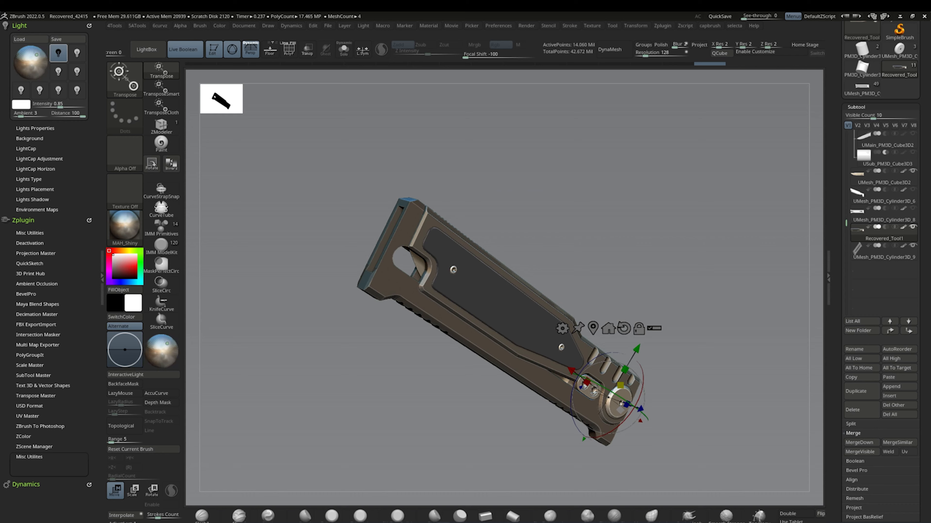
right_drag(491, 367, 462, 418)
right_drag(462, 418, 674, 422)
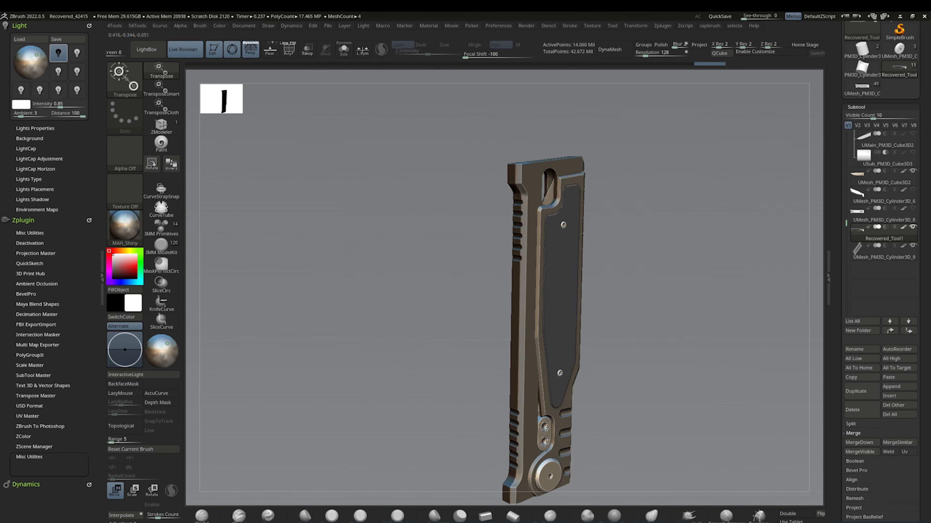
right_drag(561, 451, 549, 421)
click(244, 26)
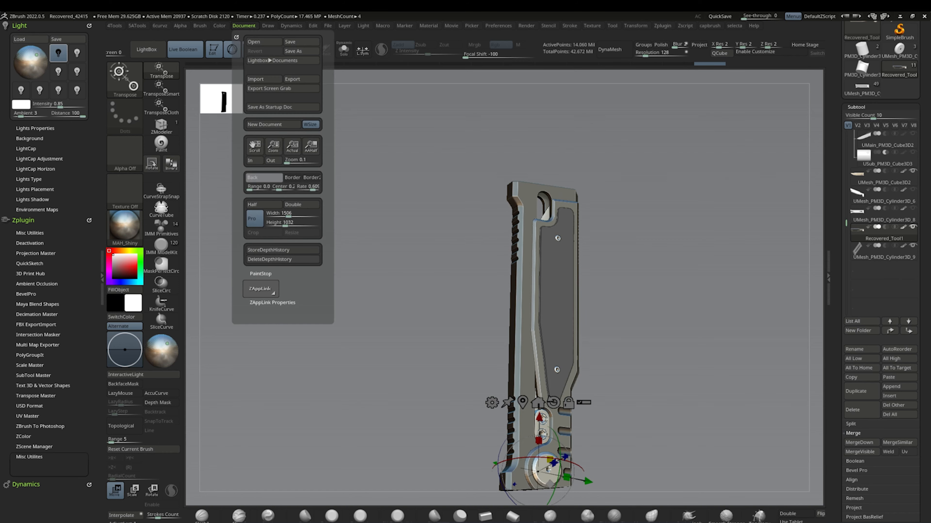
click(264, 178)
drag(264, 178, 515, 258)
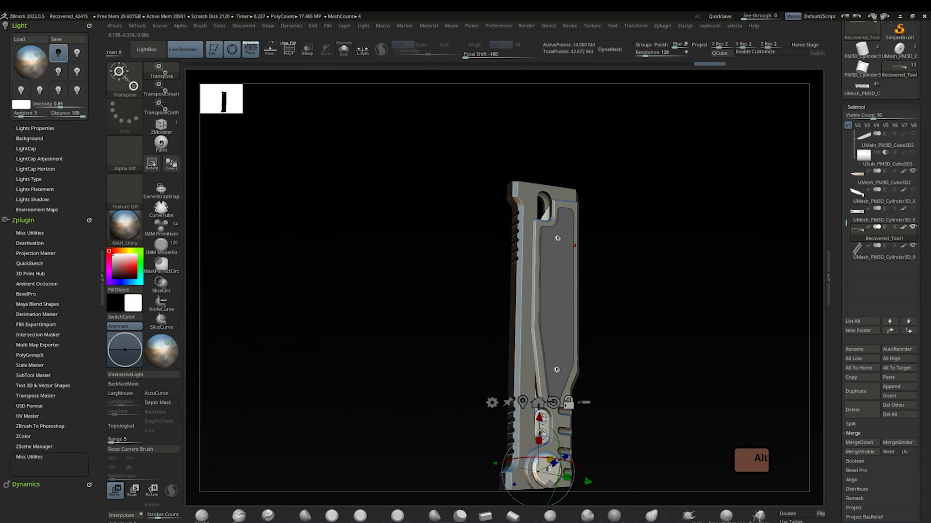
alt+drag(638, 322, 634, 295)
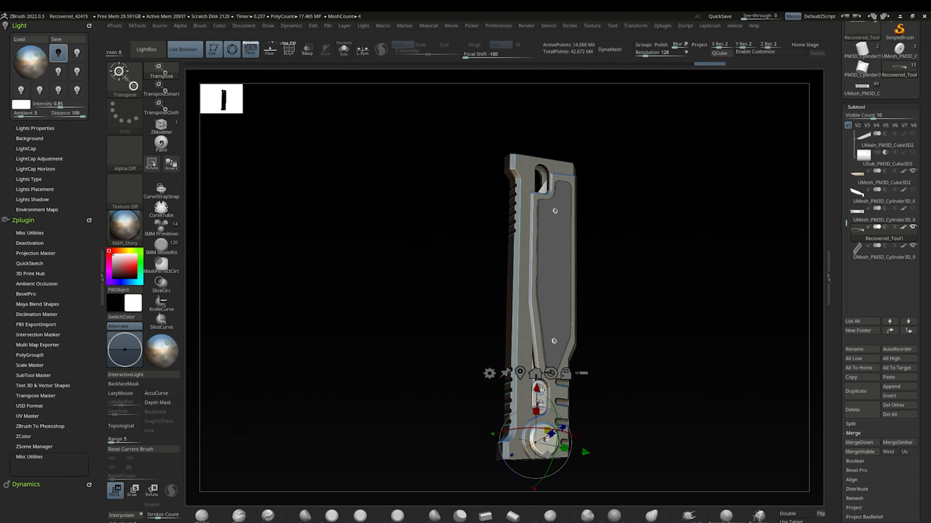
- Collapse the light settings, hide the plugin tray to widen the canvas, and switch to Draw mode
click(89, 25)
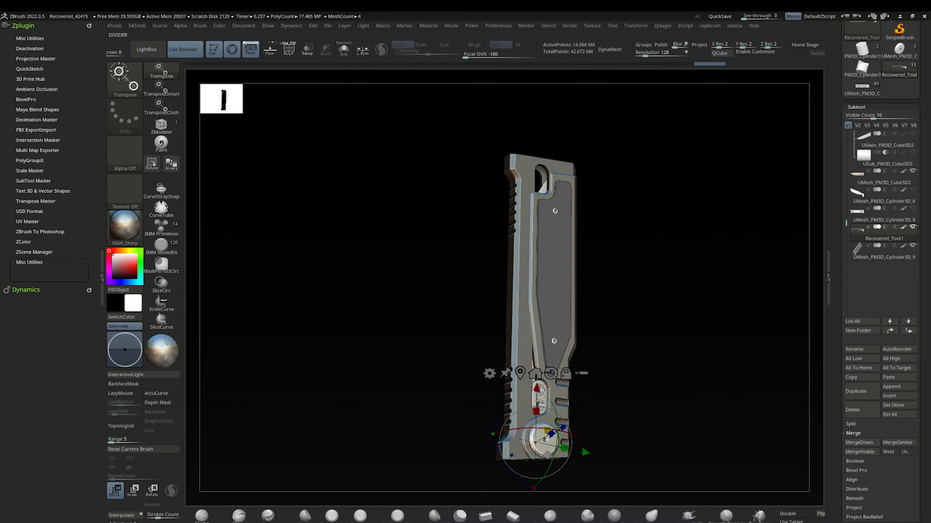
click(102, 275)
key(q)
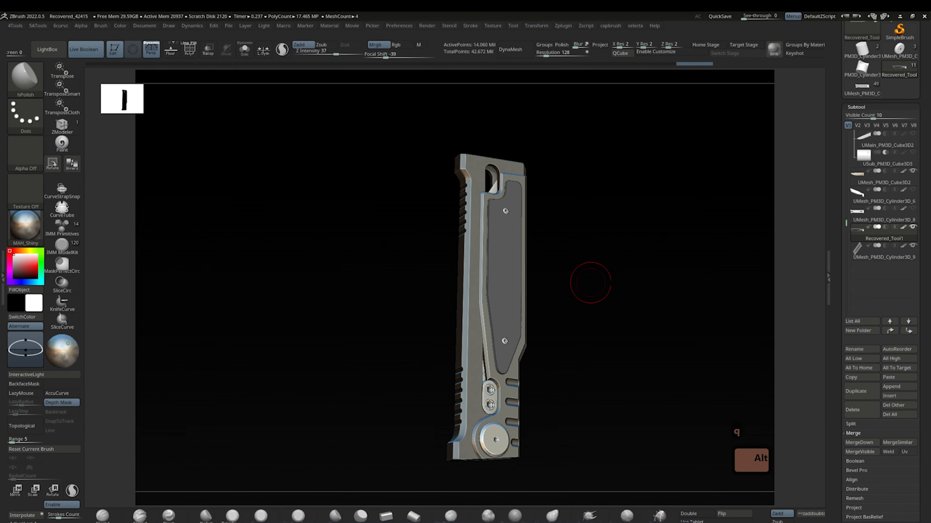
- Rotate the handle half Recovered_Tool1 open about the pivot disc
alt+drag(592, 282, 545, 239)
mouse_move(572, 330)
mouse_down()
mouse_move(544, 379)
mouse_move(630, 186)
mouse_move(678, 238)
mouse_move(711, 245)
mouse_up()
drag(535, 323, 588, 332)
key(w)
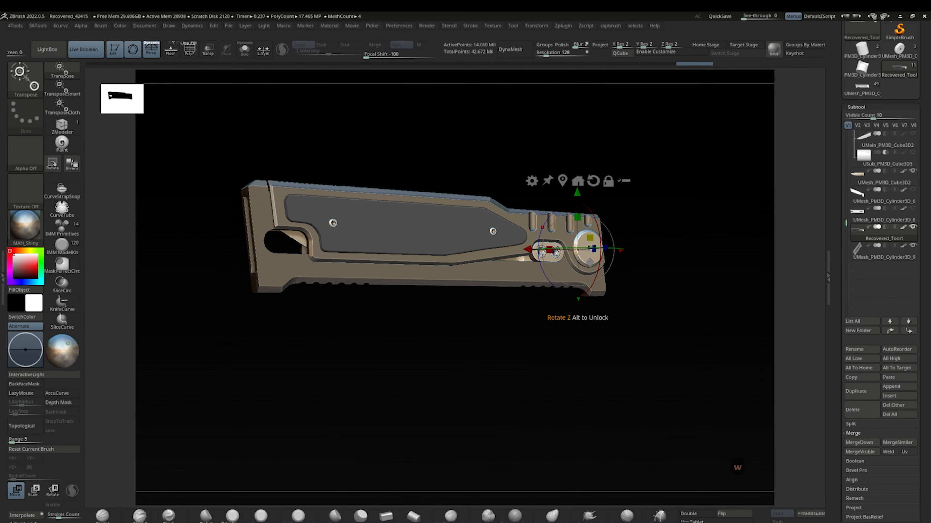
mouse_move(586, 293)
mouse_down()
mouse_move(566, 289)
mouse_move(569, 298)
mouse_up()
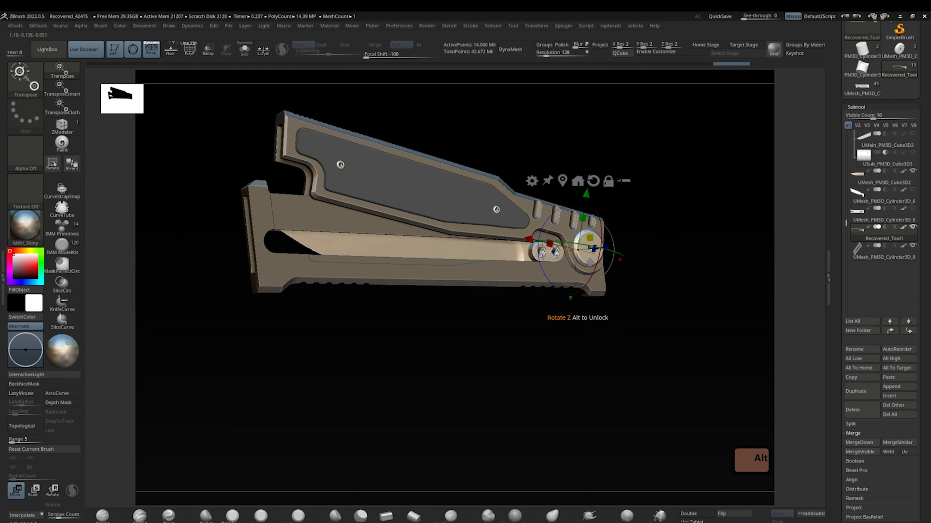
- Slide the blade with its two screws out along the handle slot and undo the handle half's rotation
drag(506, 251, 310, 244)
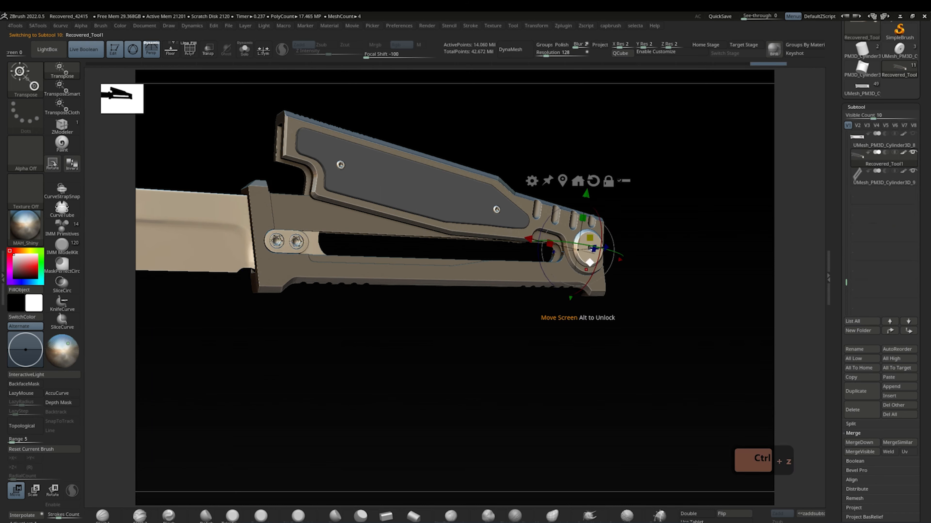
key(ctrl+z)
alt+drag(455, 385, 588, 361)
drag(554, 237, 645, 235)
alt+drag(644, 235, 424, 288)
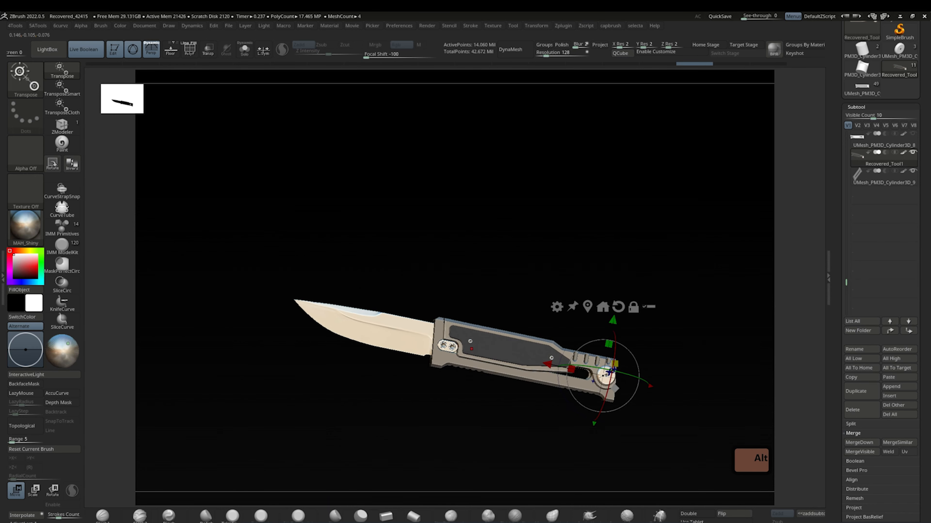
- Restore the handle half's open rotation and undo the blade's slide along the slot
key(ctrl+shift+z)
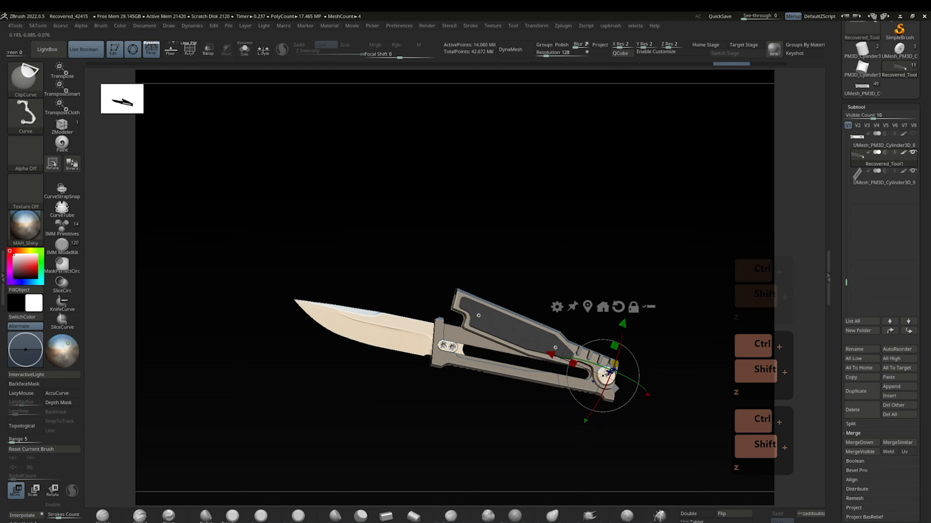
key(ctrl+z)
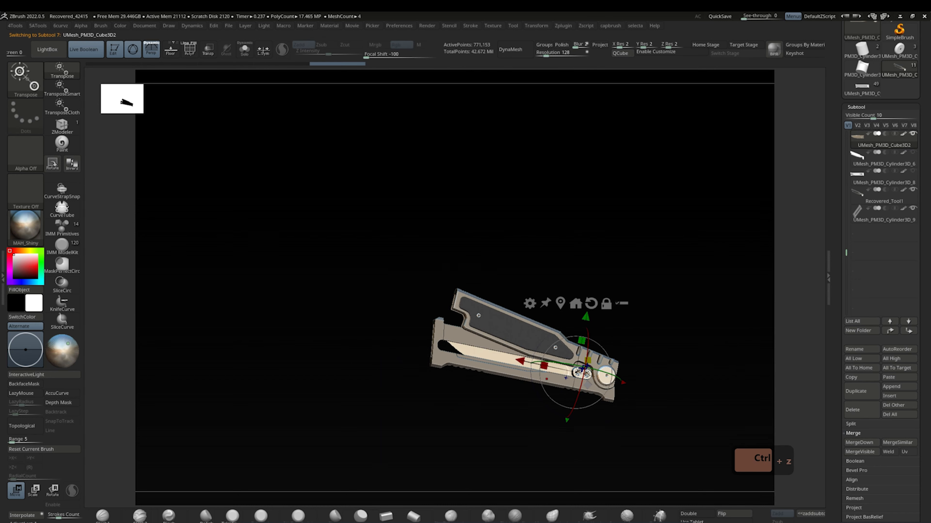
- Slide the blade with its two screws partway out along the handle slot and back toward the pivot
key(q)
key(w)
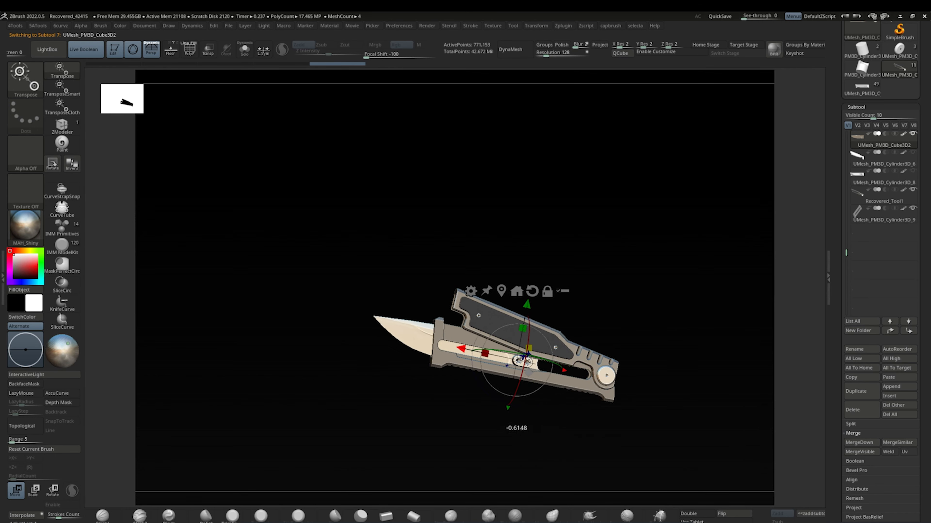
drag(461, 348, 501, 356)
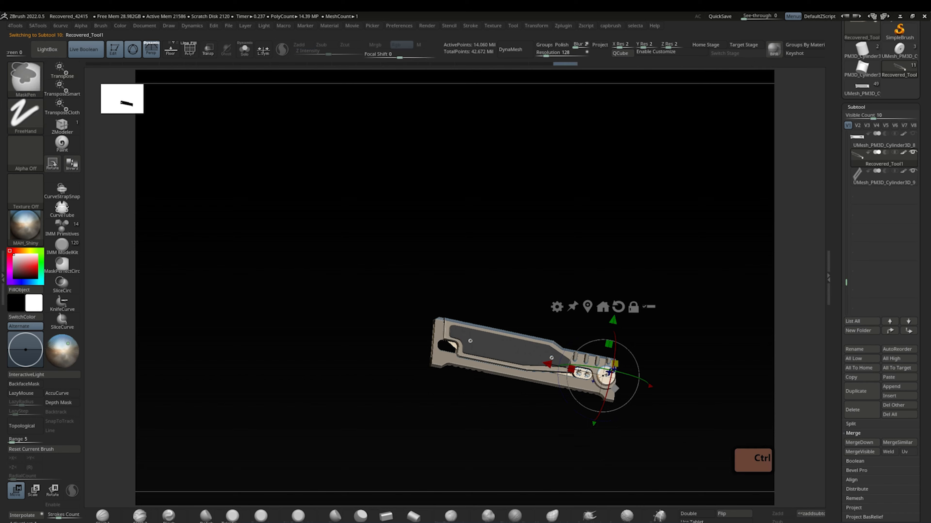
- Examine the folded knife up close and undo the closing of the handle half
key(q)
mouse_move(465, 270)
alt+mouse_down()
mouse_move(578, 235)
mouse_move(650, 287)
alt+mouse_up()
drag(725, 271, 604, 257)
mouse_move(524, 234)
mouse_down()
mouse_move(467, 236)
mouse_move(455, 221)
mouse_move(475, 214)
mouse_up()
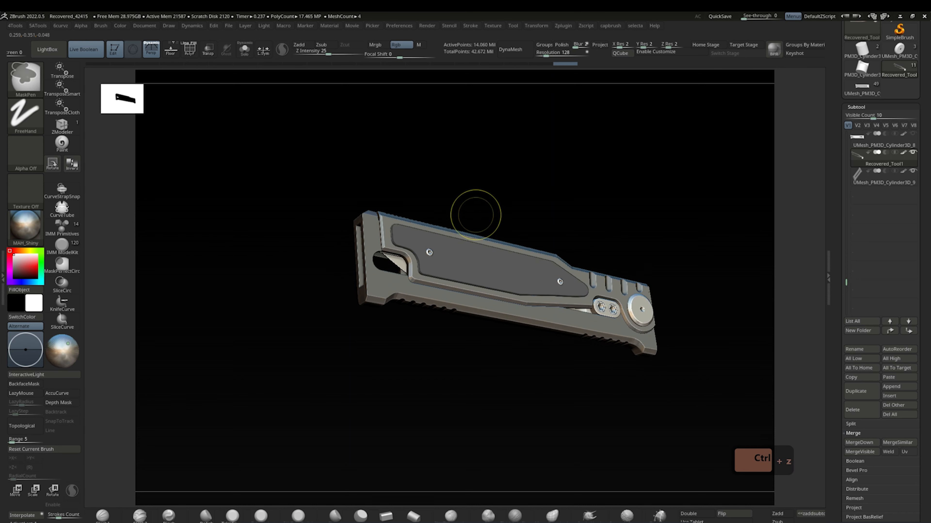
key(ctrl+z)
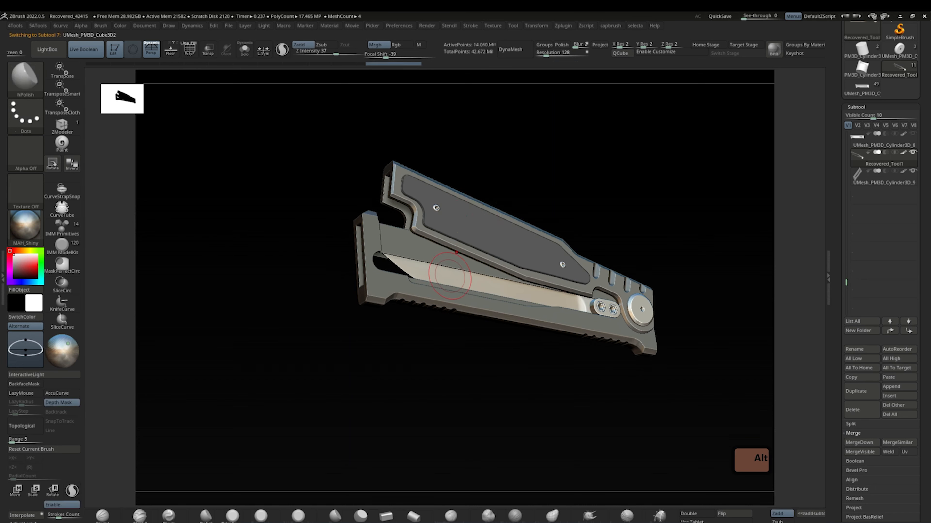
- Try to bring the blade to its extended position by stepping back and forth through its undo history
key(ctrl)
key(ctrl+z)
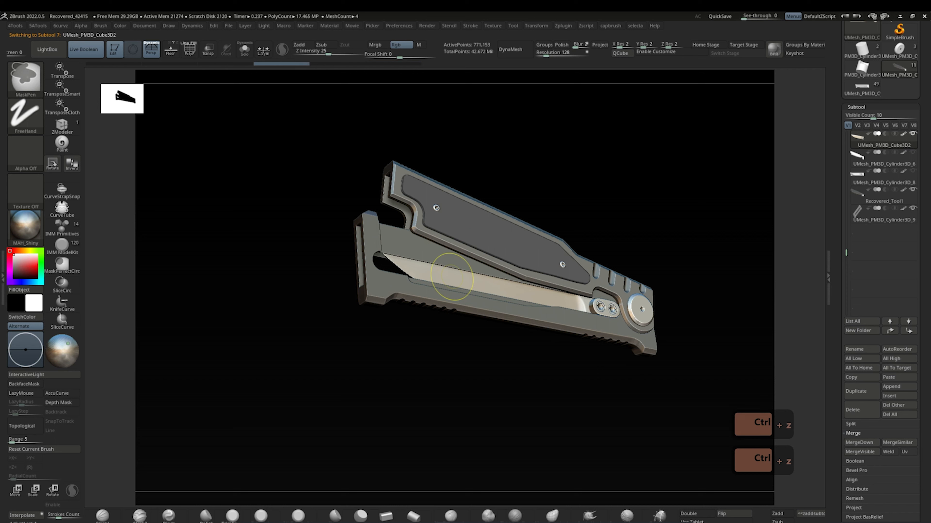
key(ctrl+shift+z)
key(ctrl+shift+z)
key(ctrl+shift+z)
key(ctrl+shift+z)
key(ctrl+shift+z)
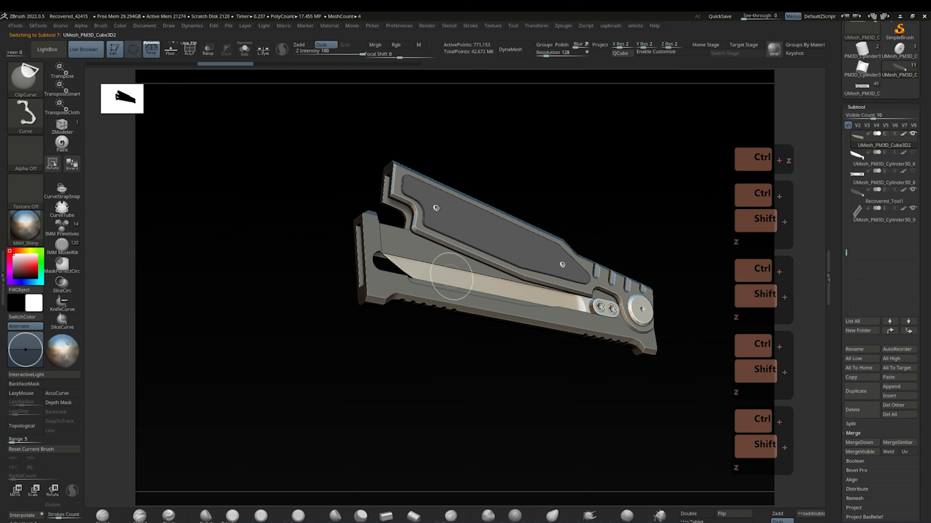
- Slide the blade with its two screws fully out along the slot and undo the handle half's open rotation to close it
key(w)
drag(544, 299, 328, 253)
key(ctrl+z)
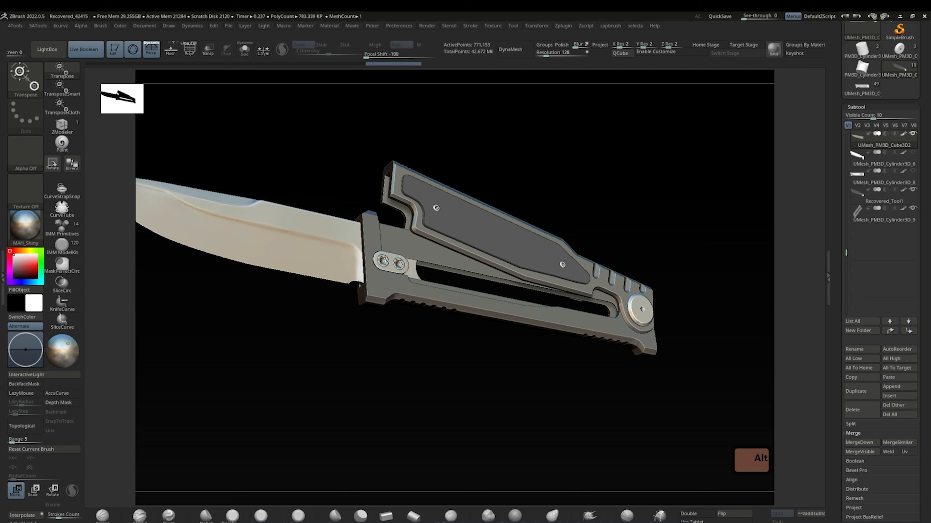
key(ctrl+z)
key(q)
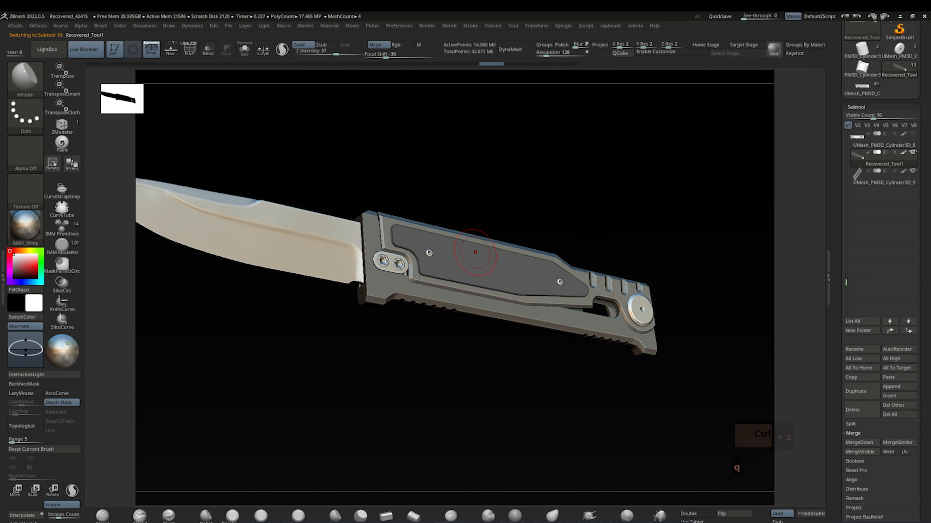
mouse_move(471, 220)
alt+mouse_down()
mouse_move(471, 183)
mouse_move(496, 253)
alt+mouse_up()
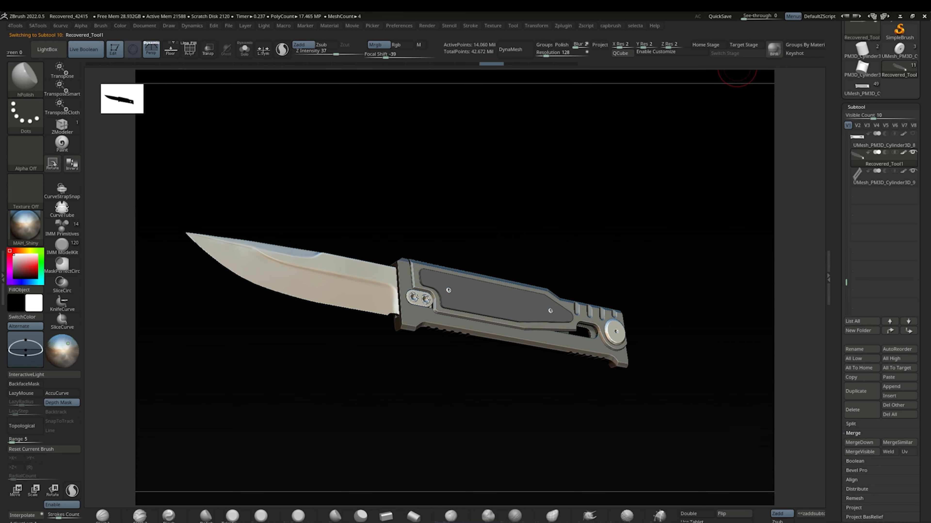
- Render the knife with its blade extended, and turn the model to a side view
click(774, 48)
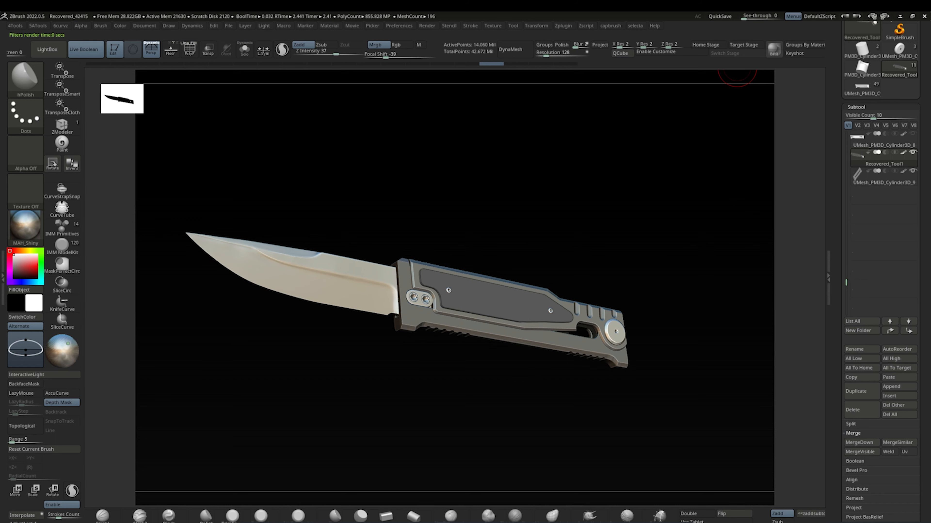
drag(485, 164, 551, 196)
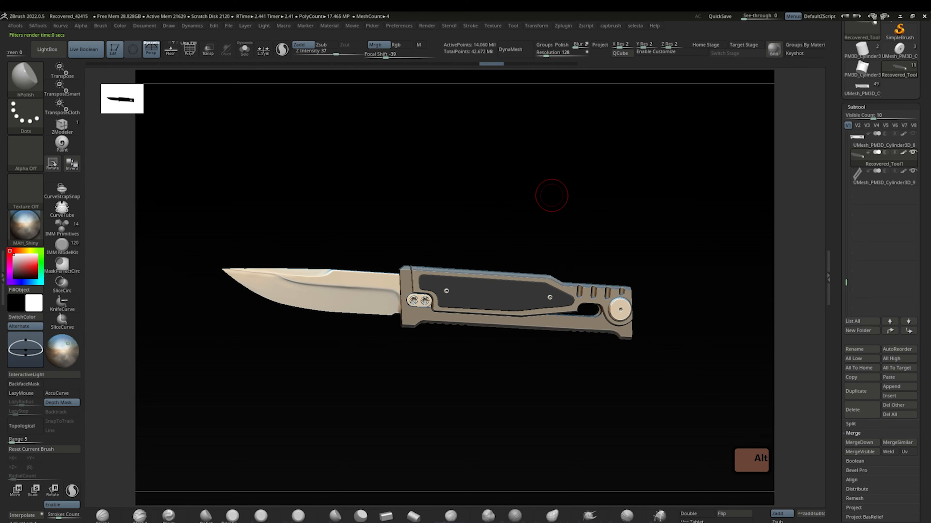